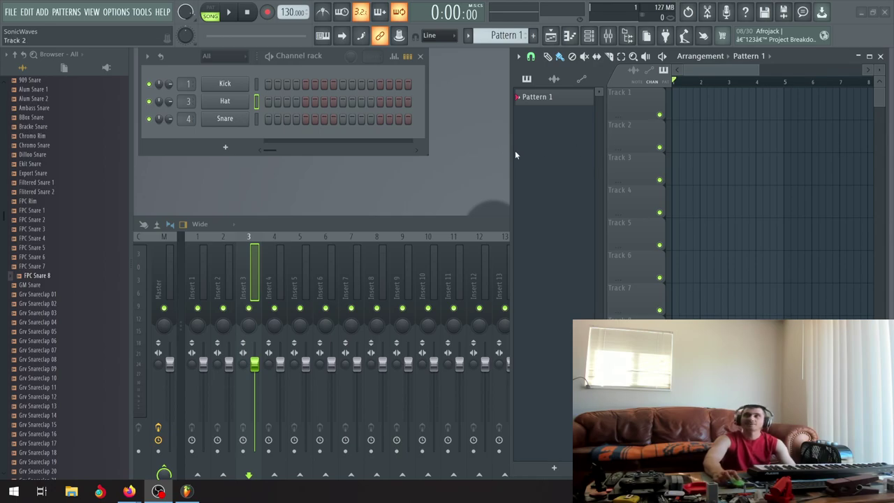
Add a Nexus channel to the channel rack, dismiss its update notice and place the plugin window below the rack.
click(553, 193)
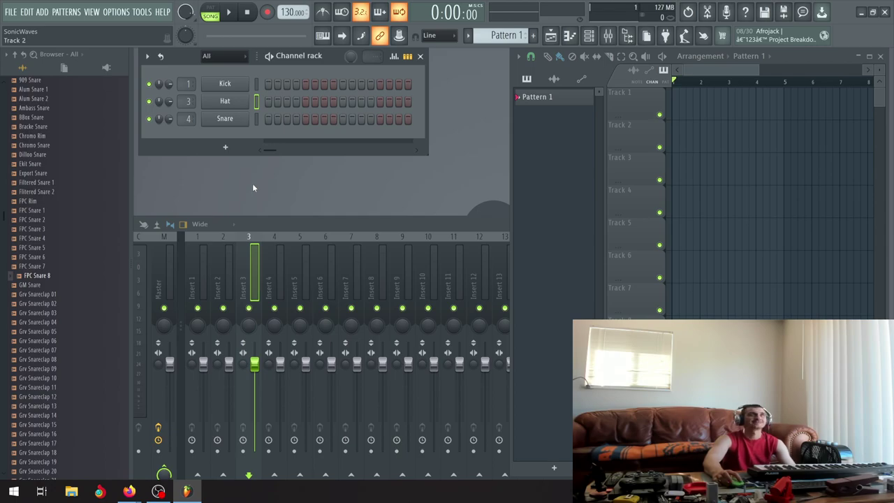
click(244, 148)
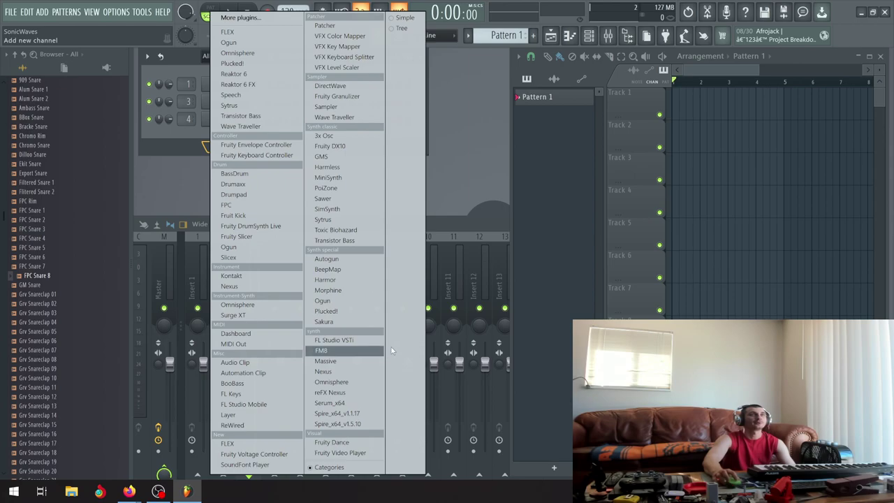
click(356, 372)
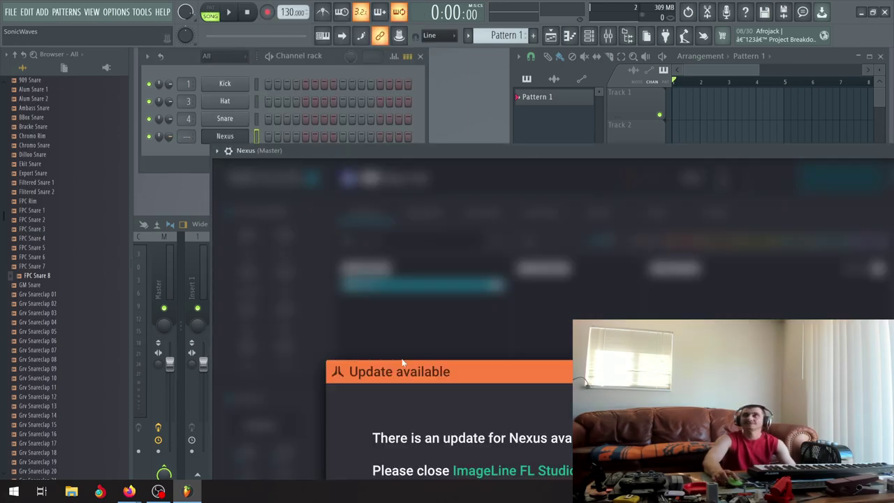
drag(561, 149, 229, 49)
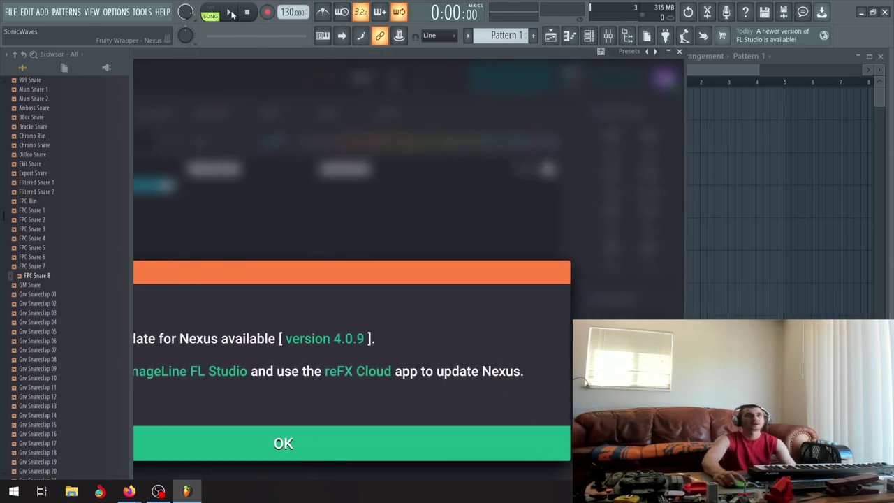
click(283, 440)
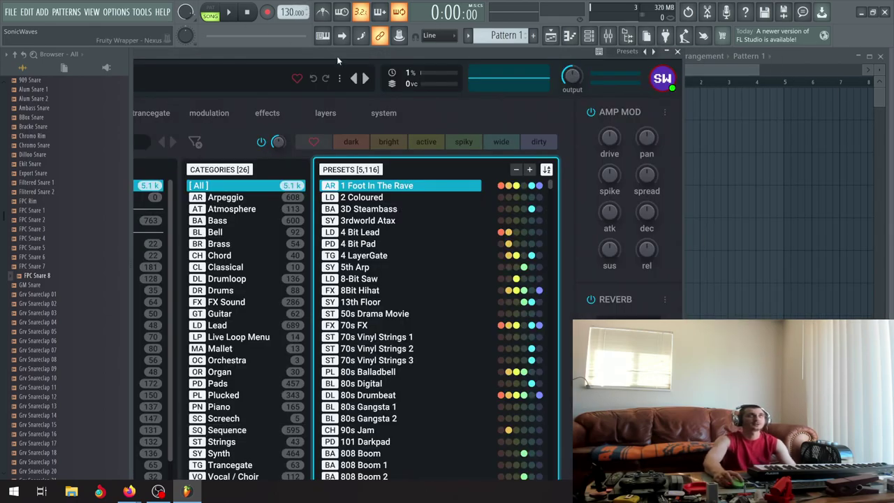
drag(333, 51, 272, 48)
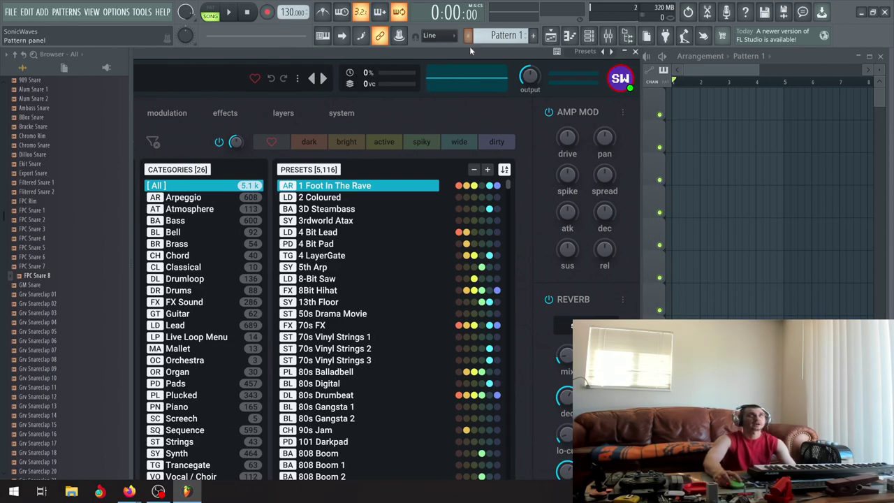
drag(490, 52, 434, 218)
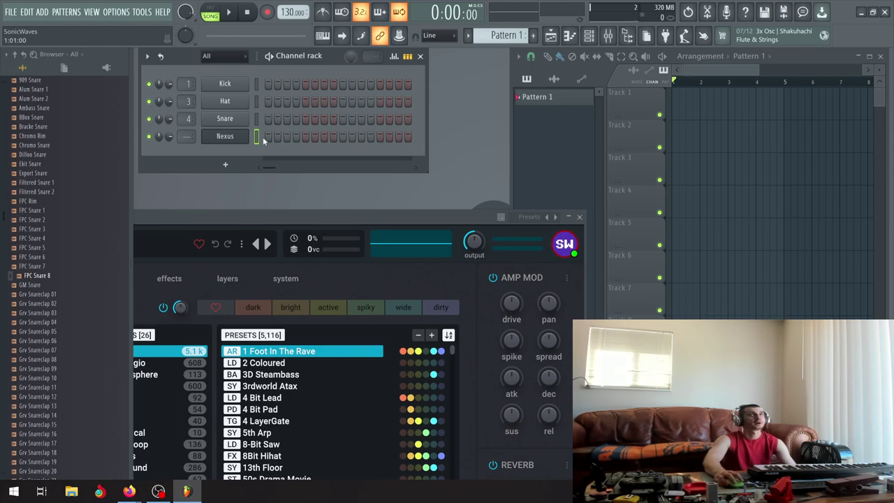
click(11, 13)
mouse_move(94, 13)
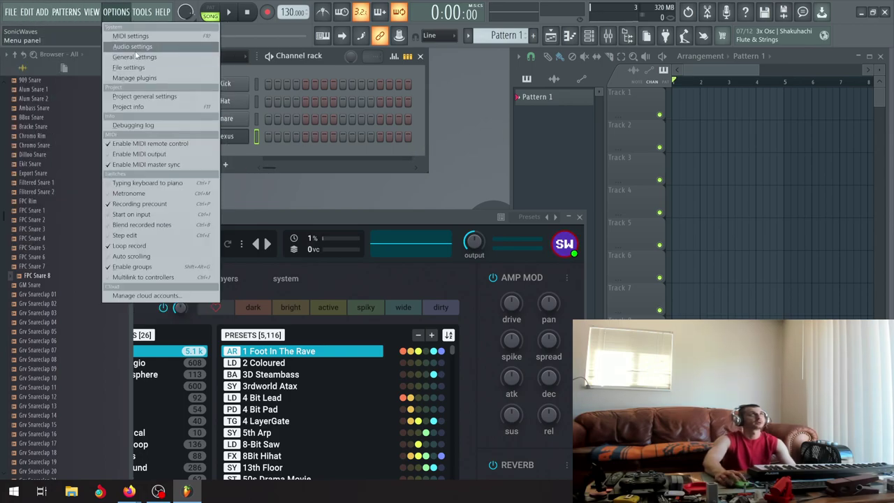
click(137, 59)
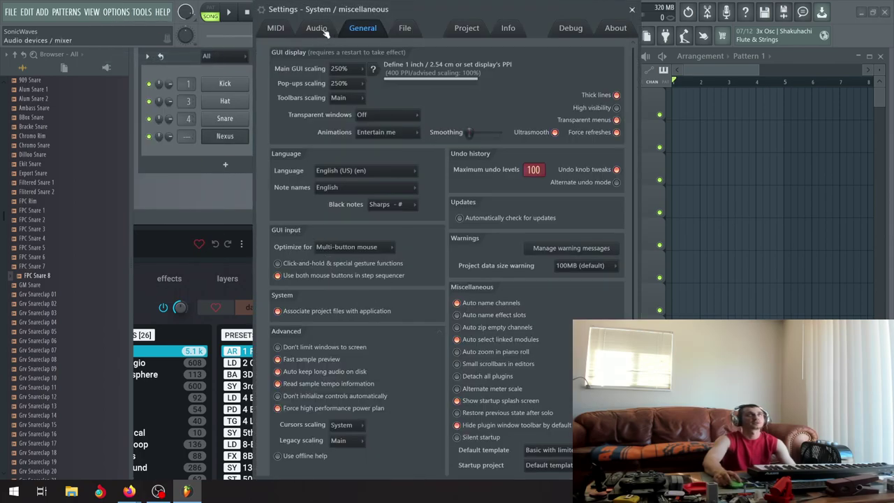
click(632, 9)
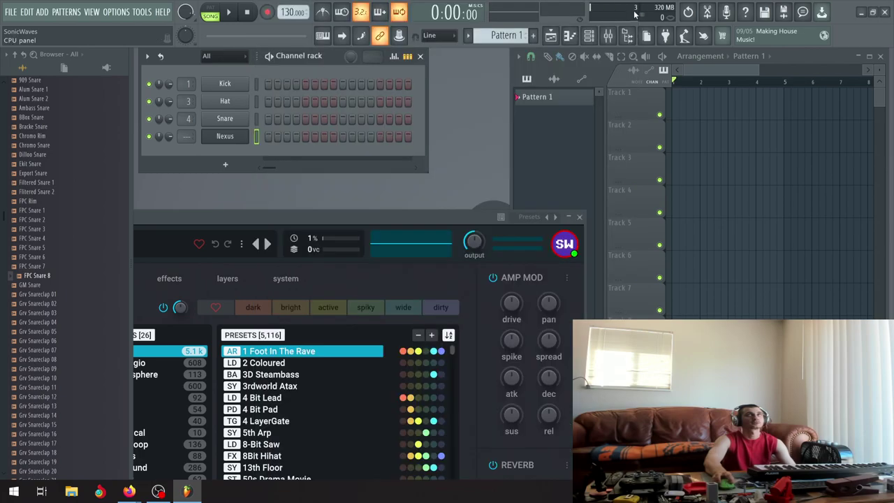
Set the project's time signature to numerator 6 and denominator 8.
click(117, 14)
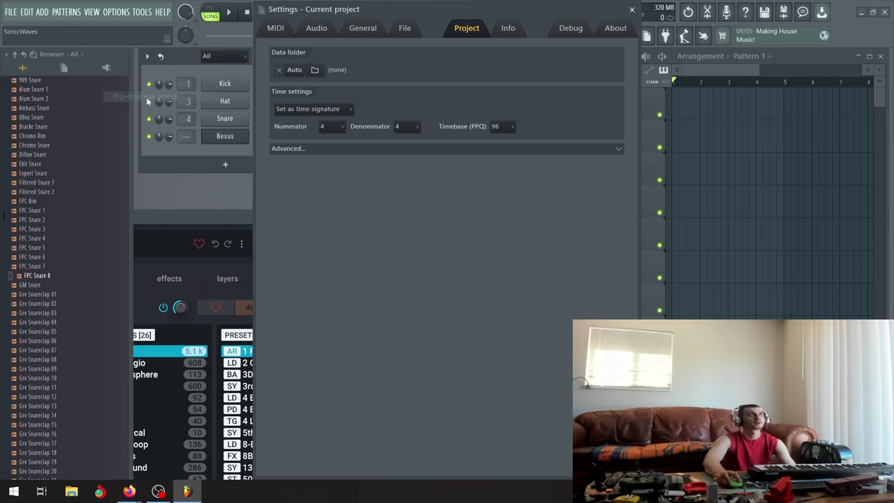
click(147, 97)
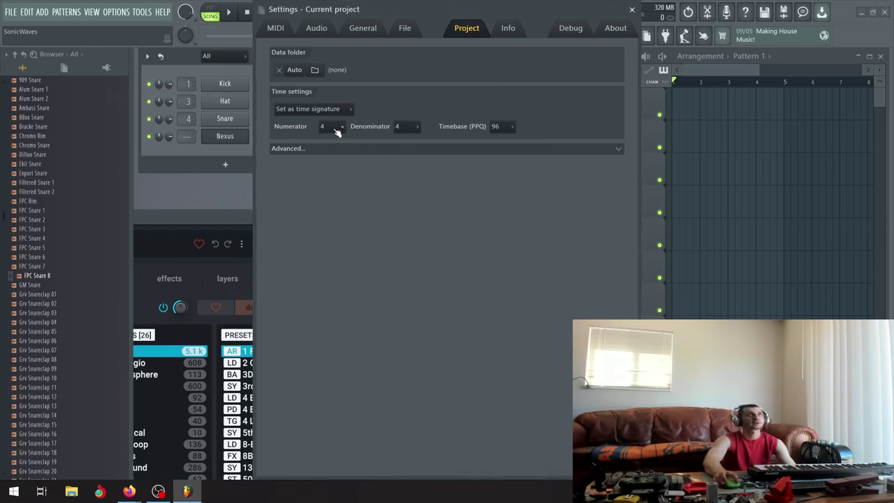
click(335, 133)
click(333, 191)
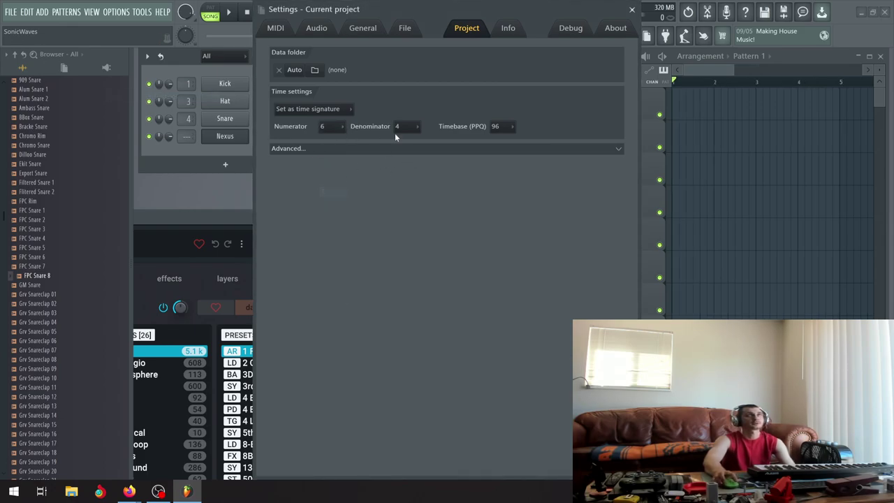
click(395, 132)
click(412, 162)
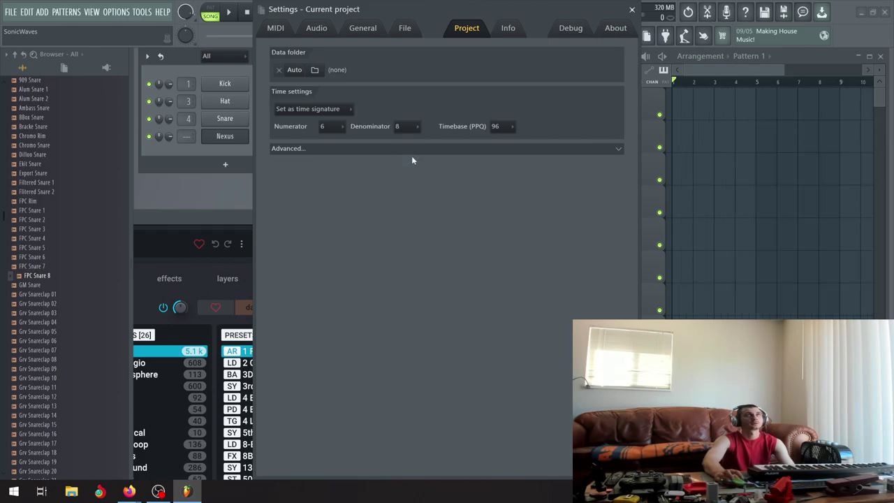
click(632, 9)
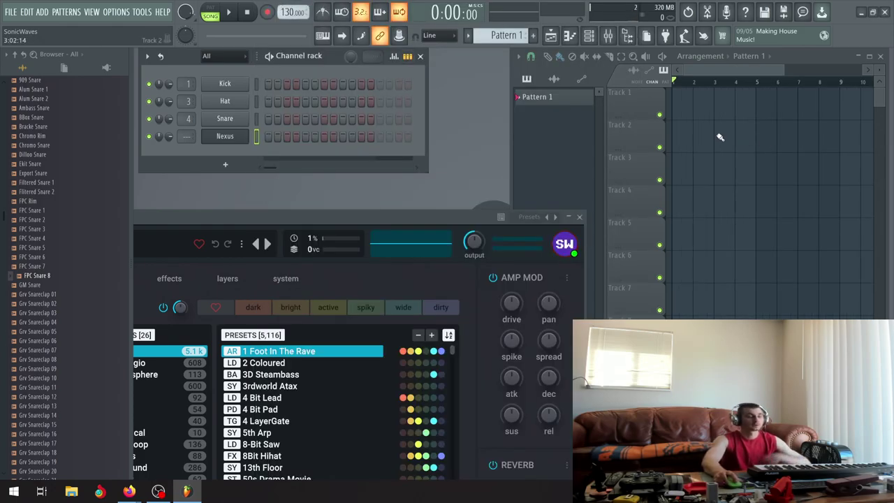
Turn on the metronome and play the empty song to hear its beat.
scroll(717, 136, down, 2)
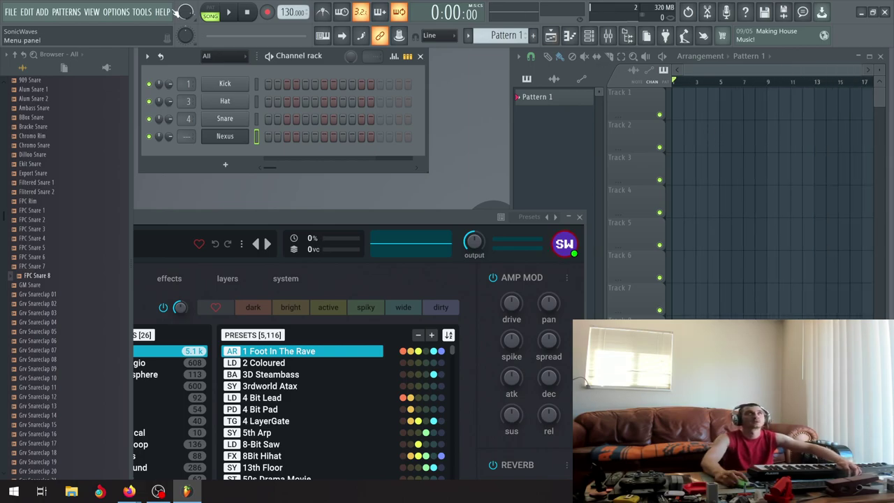
click(228, 12)
click(322, 12)
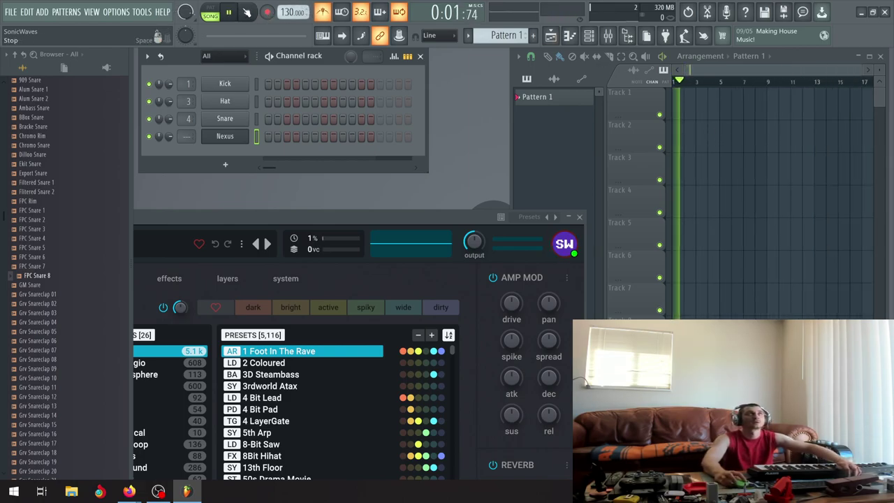
click(246, 12)
key(space)
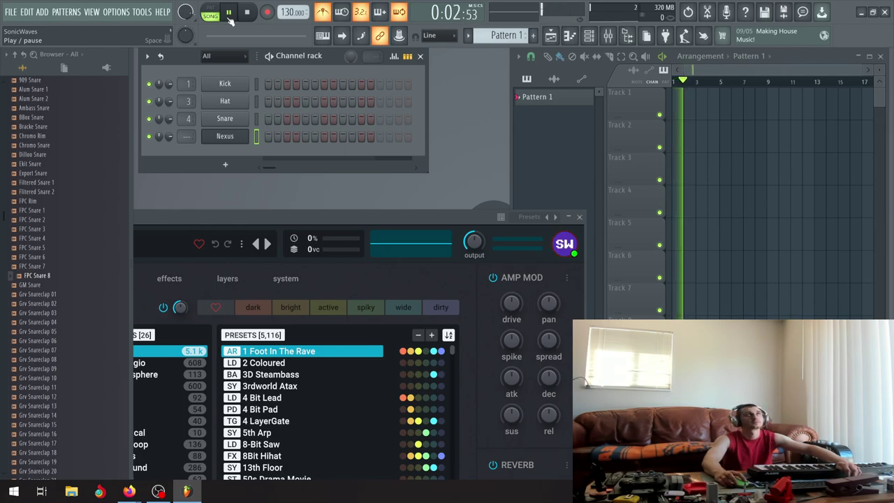
click(246, 13)
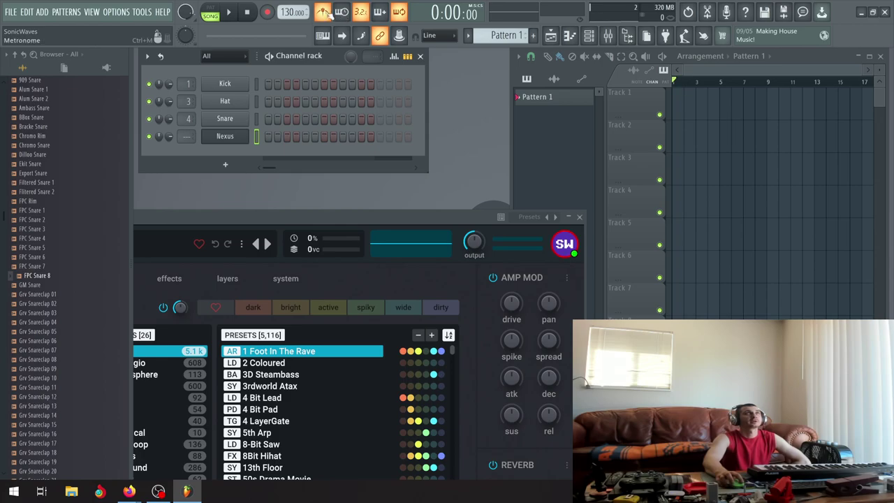
Filter the Nexus presets to the Synth category and load the Confident preset.
drag(340, 220, 384, 53)
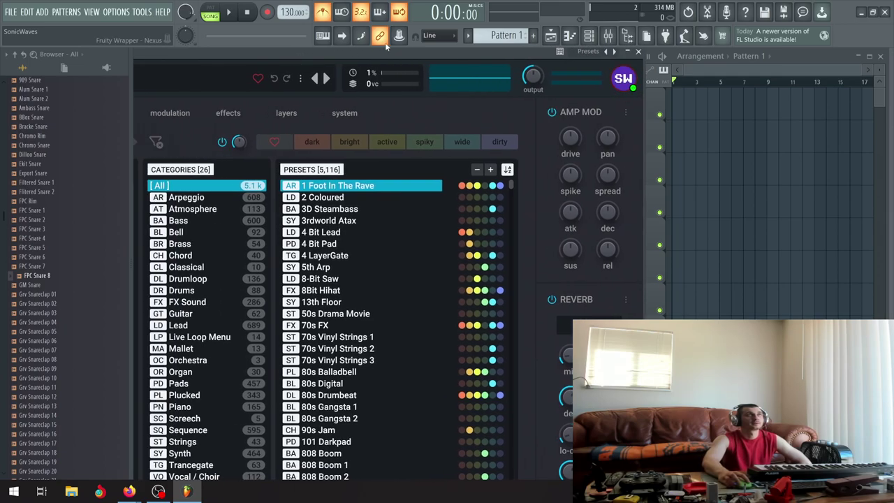
scroll(361, 395, down, 2)
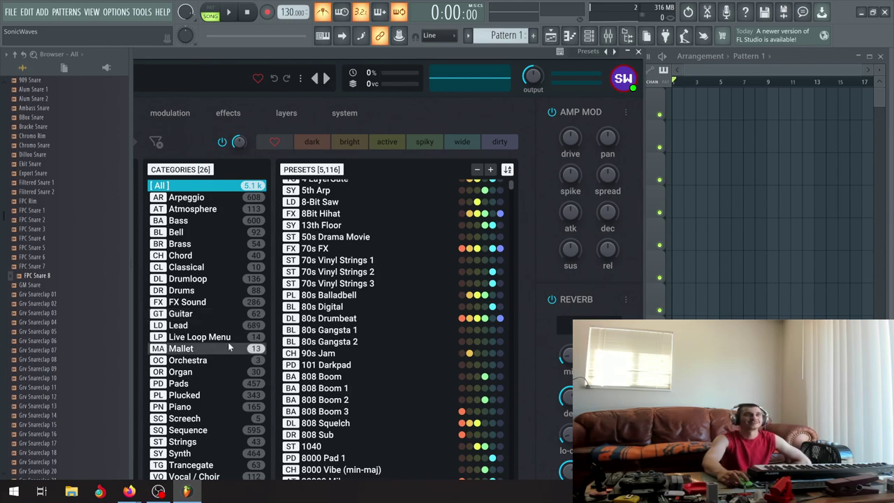
click(205, 215)
click(201, 222)
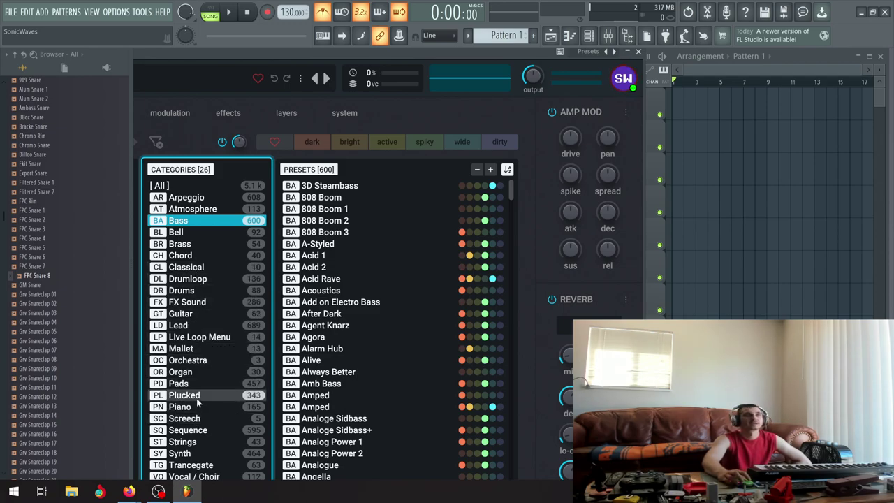
click(210, 456)
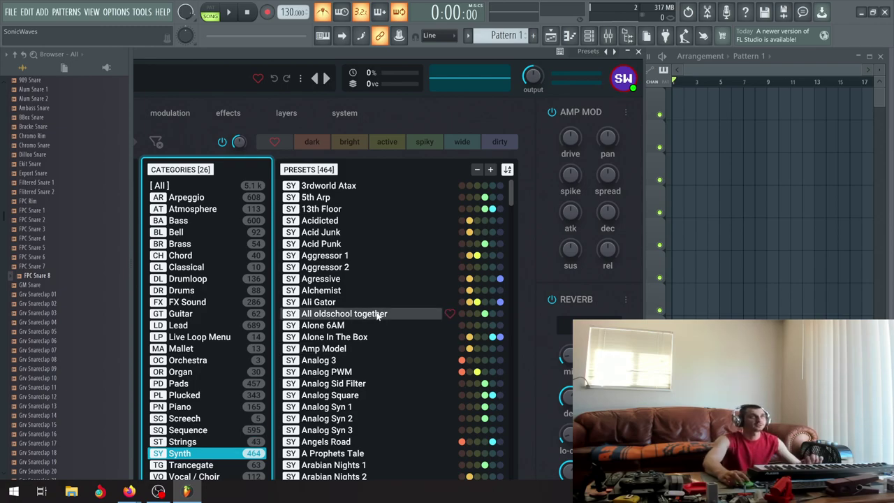
scroll(363, 316, down, 10)
scroll(362, 315, down, 10)
click(344, 295)
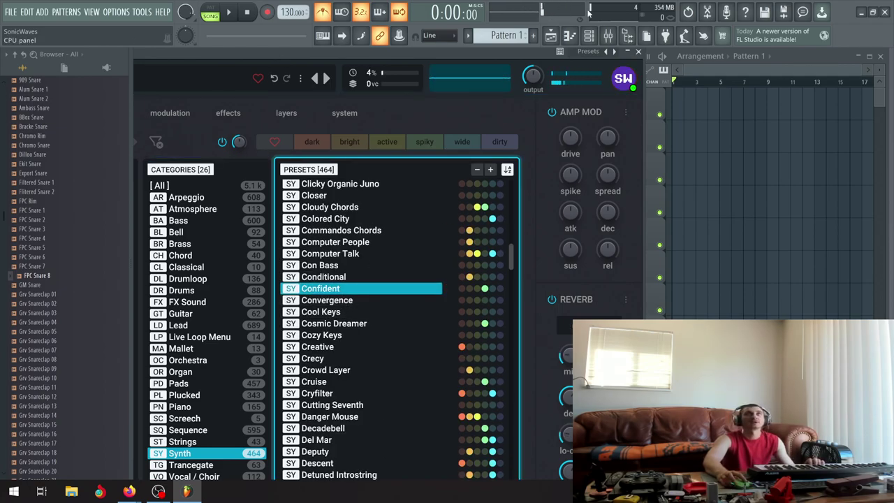
Audition the Nexus synth presets one by one over the playing metronome and load Cozy Keys.
mouse_move(529, 77)
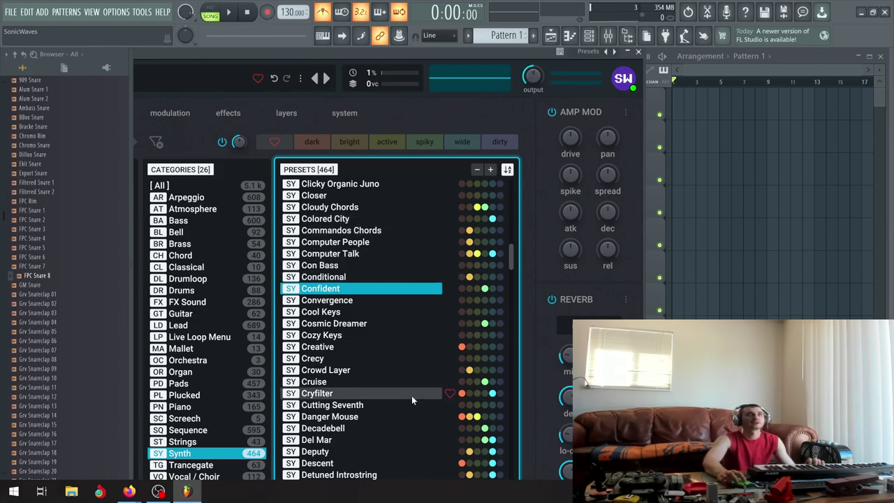
click(236, 13)
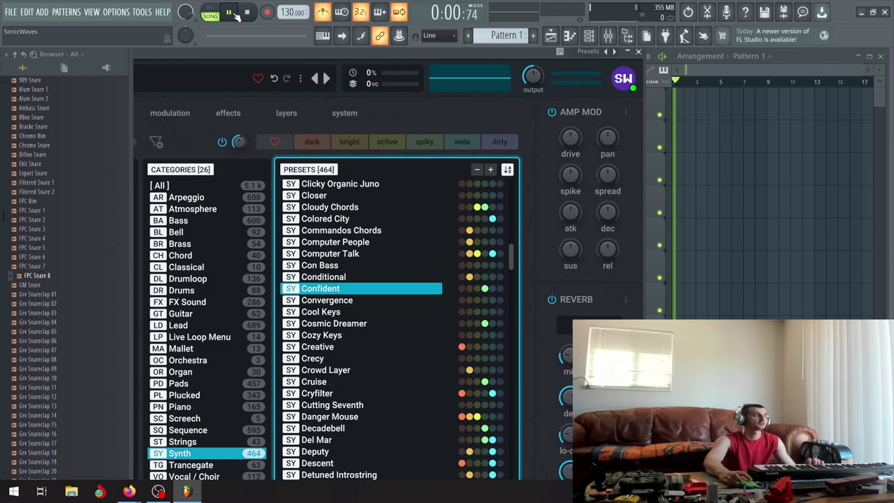
click(229, 14)
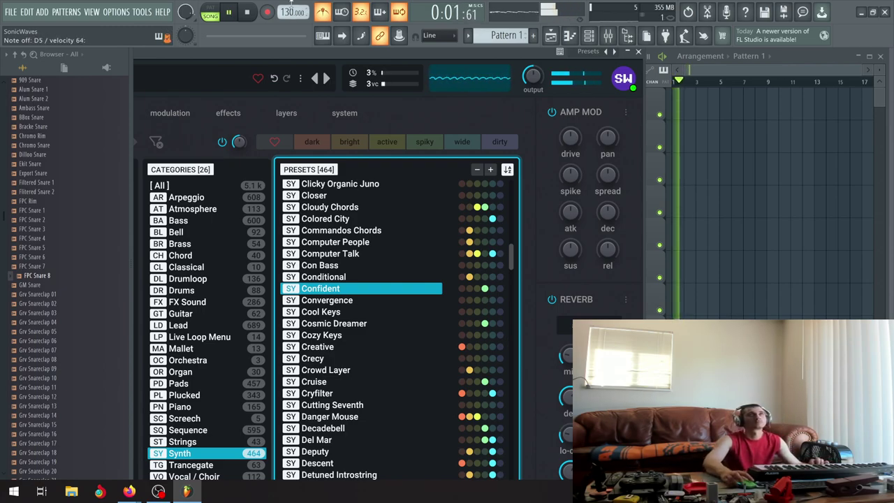
click(325, 79)
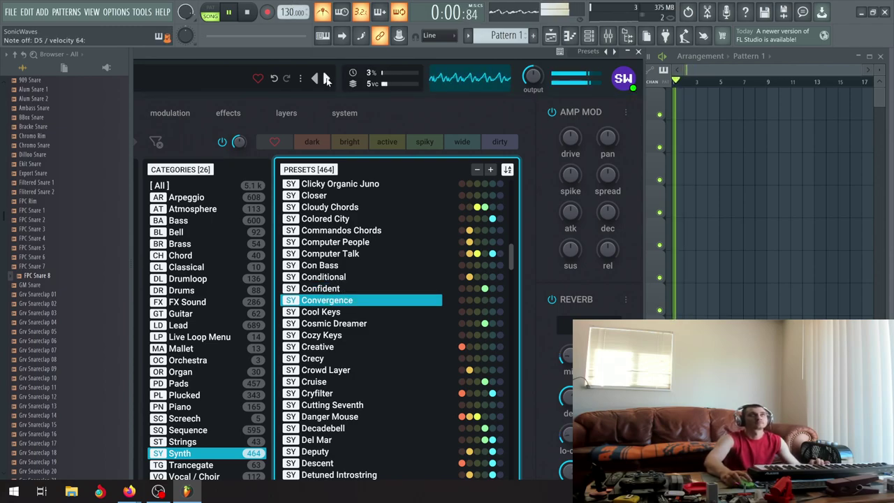
click(326, 78)
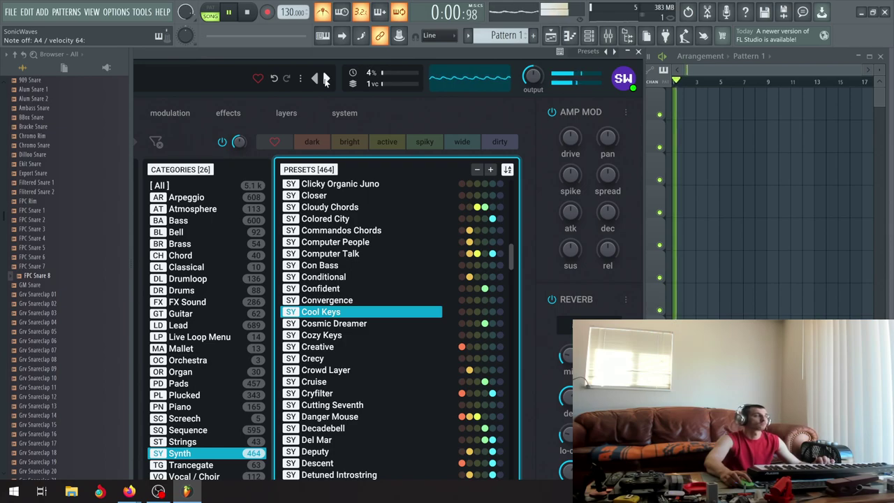
click(324, 79)
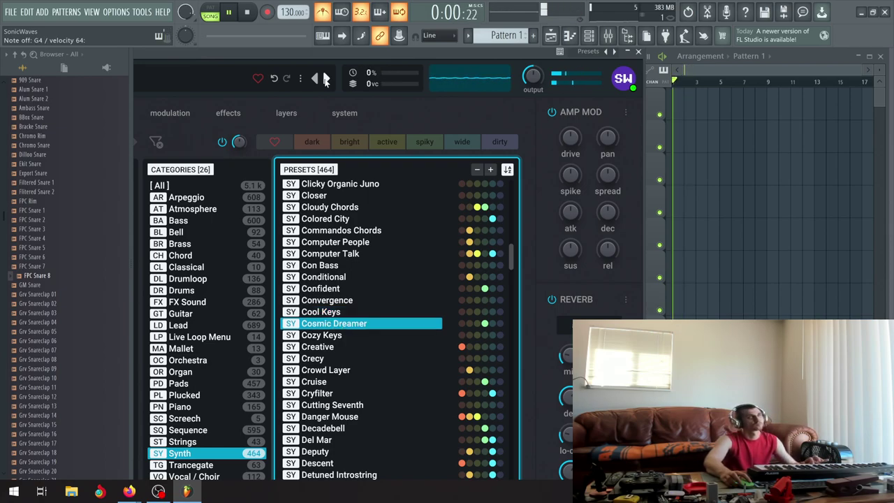
click(324, 79)
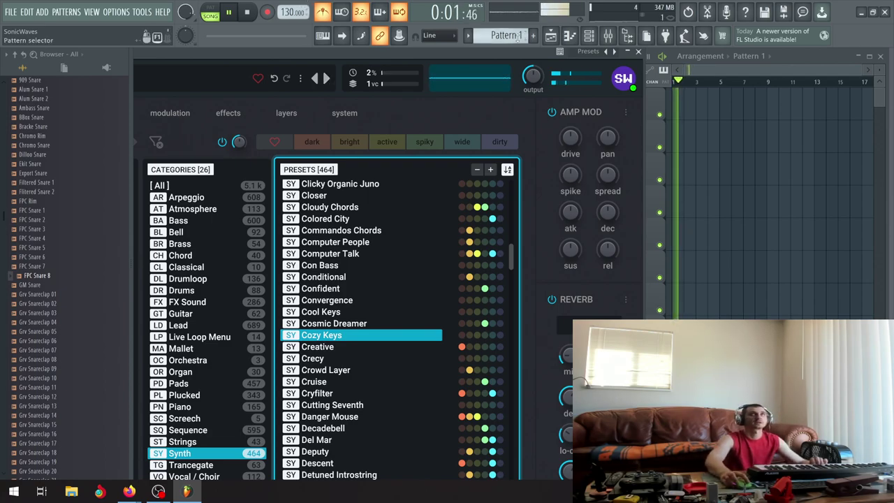
Uncover the channel rack, adjust the Nexus channel's volume and stop playback.
drag(518, 52, 475, 181)
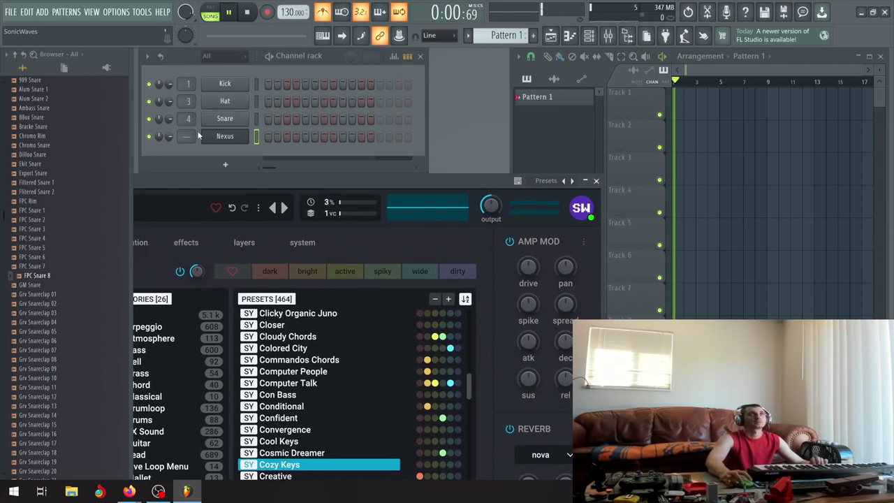
drag(168, 136, 168, 137)
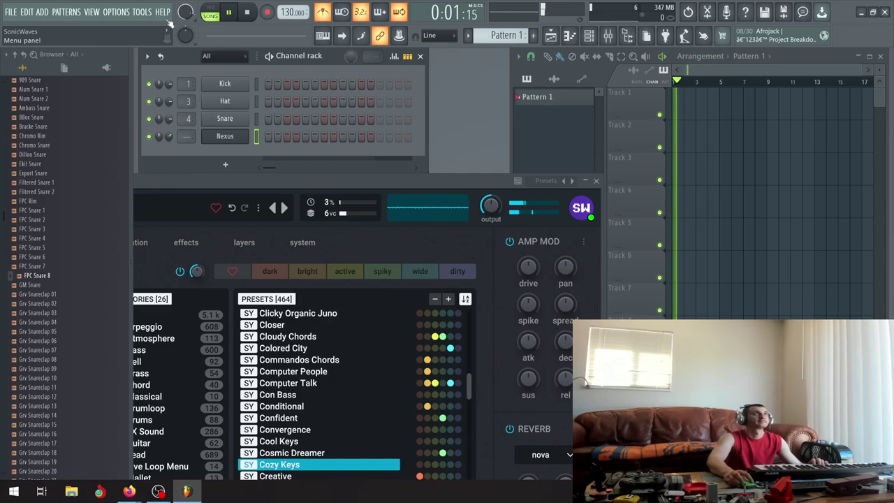
key(space)
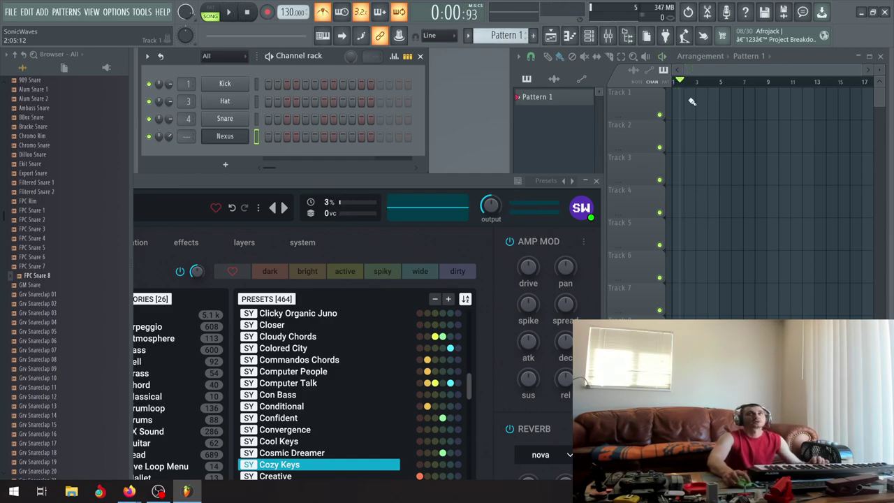
Place a Pattern 1 clip at the start of playlist Track 1 and extend it to bar 9.
click(691, 100)
drag(692, 104, 783, 111)
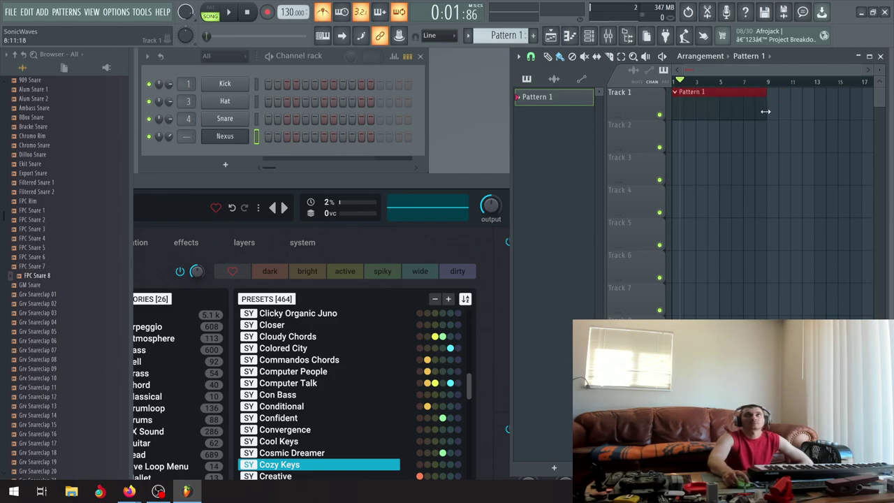
Trim the Pattern 1 clip on Track 1 so that it ends exactly at bar 9.
drag(766, 111, 767, 112)
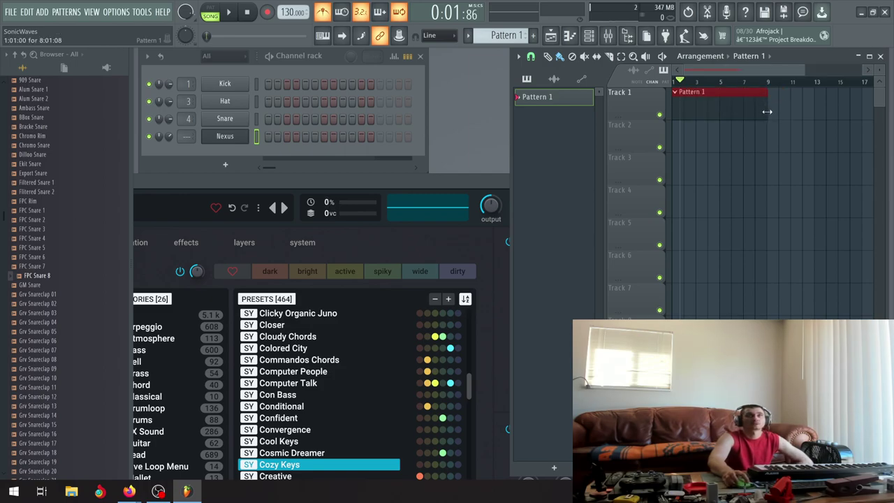
scroll(768, 110, up, 2)
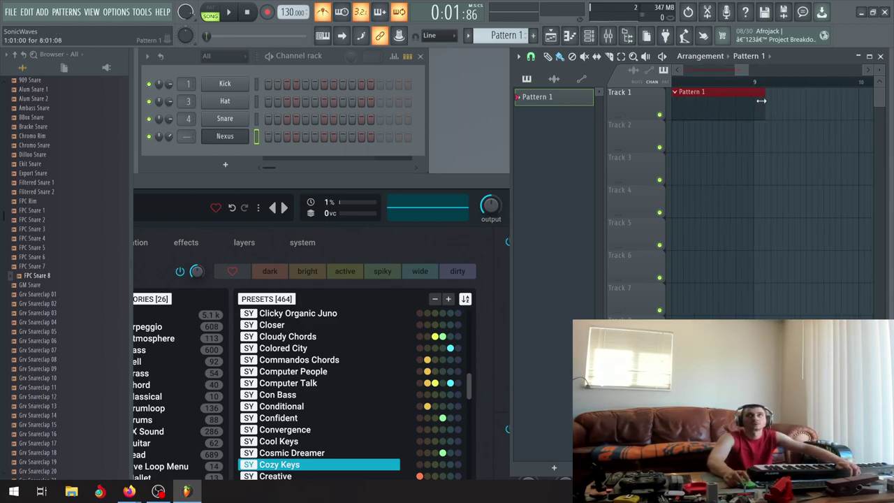
scroll(776, 106, down, 1)
drag(776, 106, 746, 97)
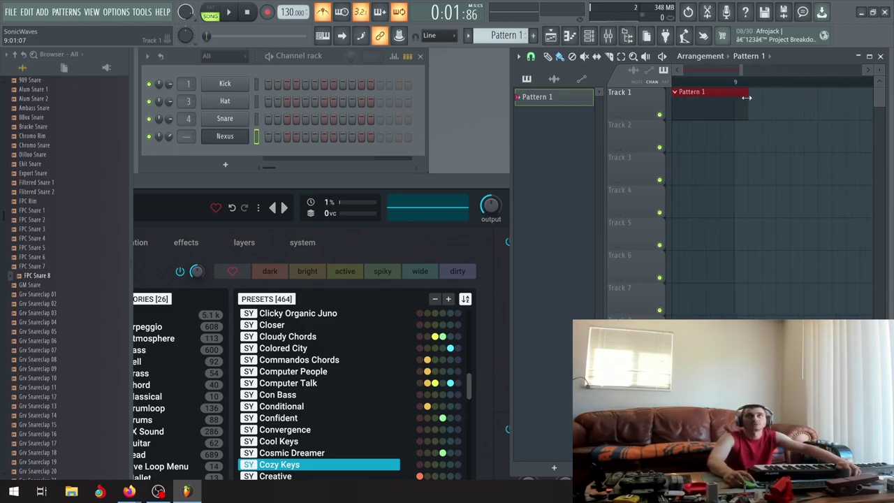
scroll(736, 132, down, 3)
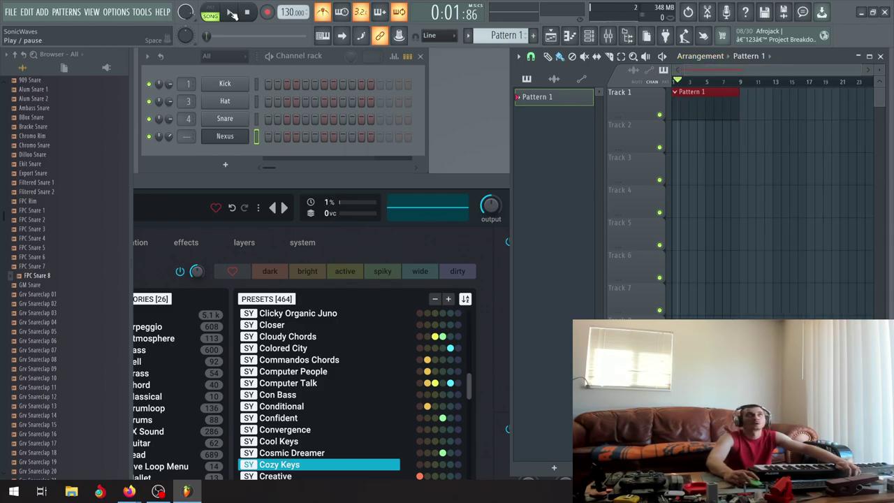
Rehearse the Cozy Keys melody from the song start over the metronome, stop playback and return to the start.
click(247, 14)
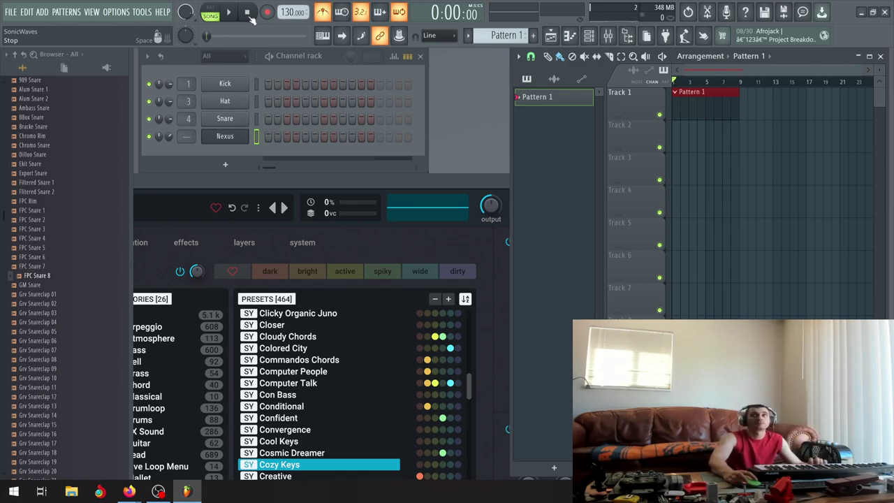
click(228, 16)
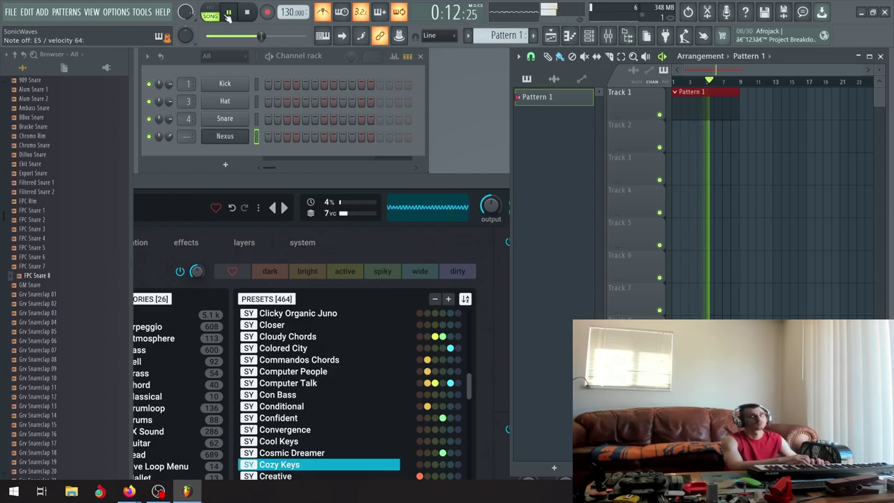
click(230, 14)
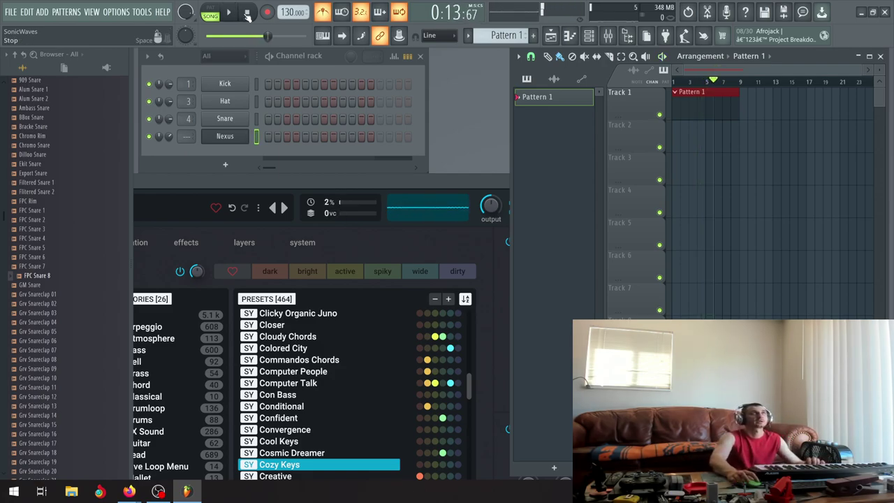
click(247, 14)
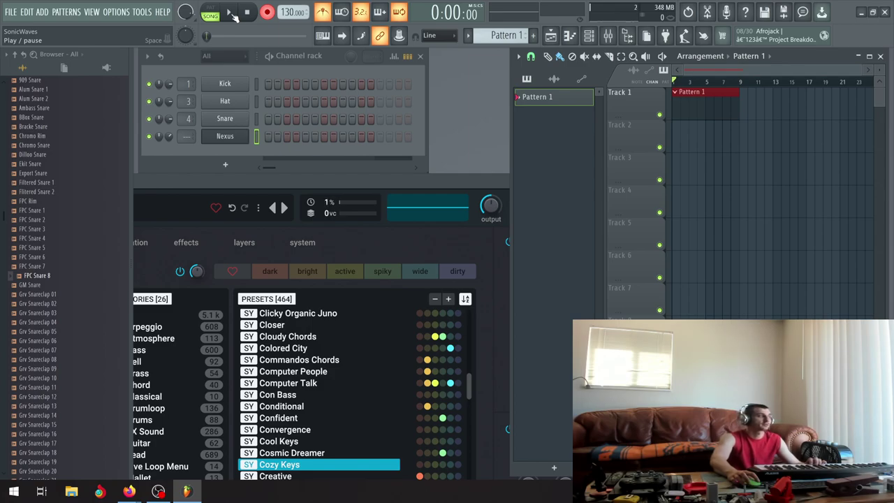
click(230, 14)
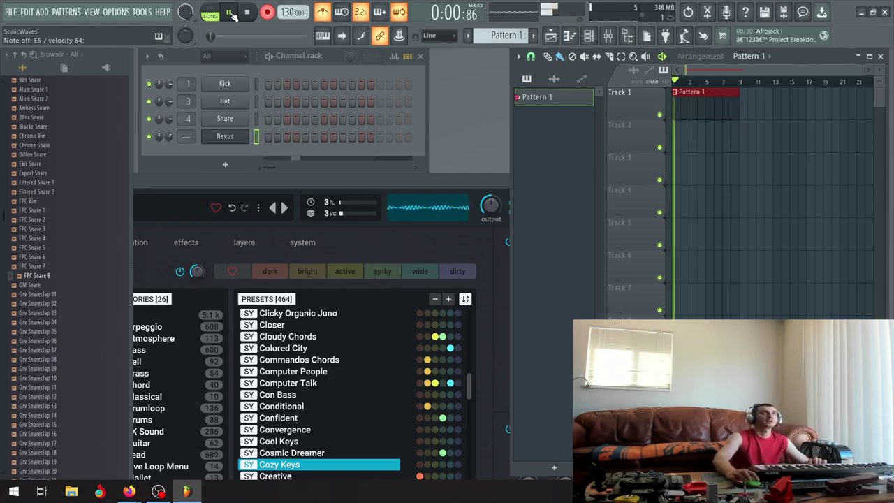
click(229, 13)
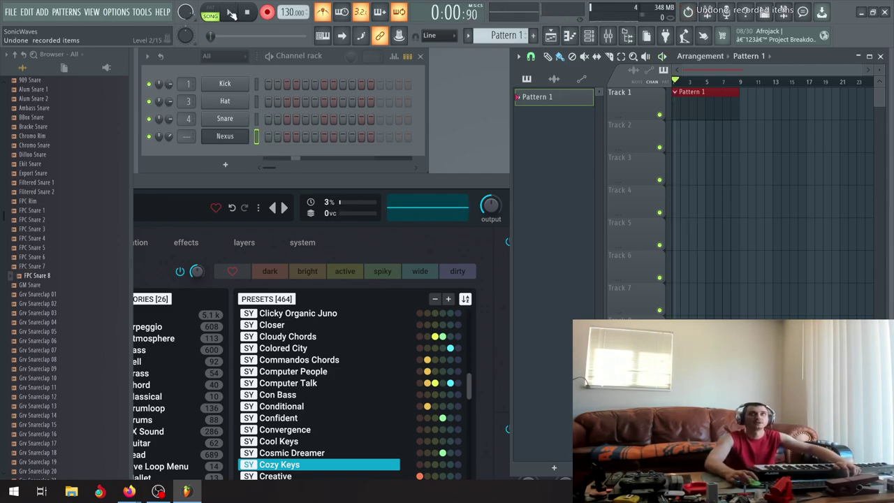
click(247, 14)
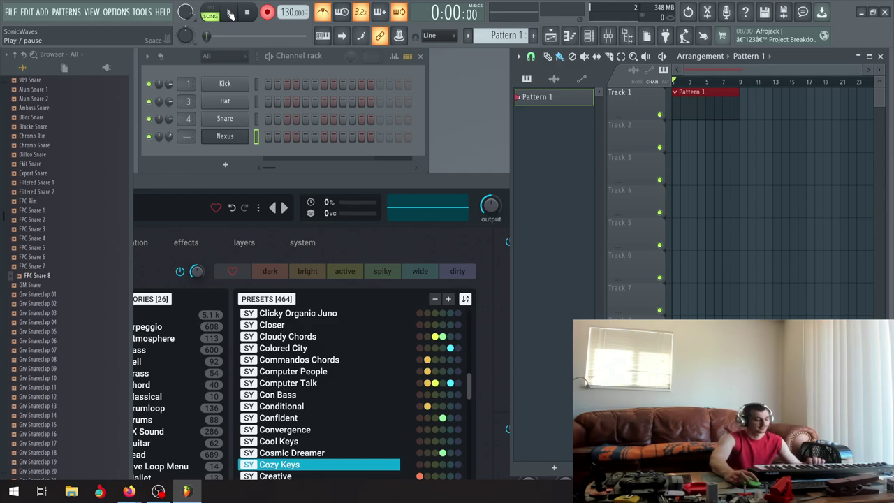
click(230, 15)
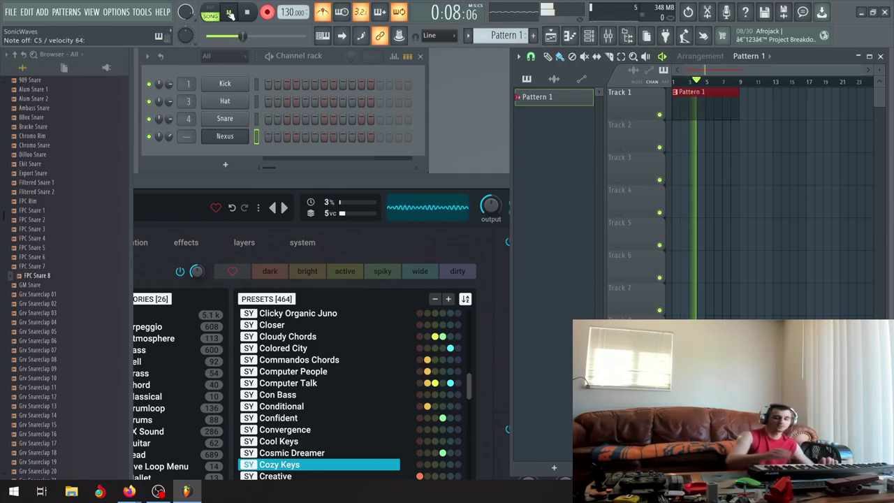
click(248, 13)
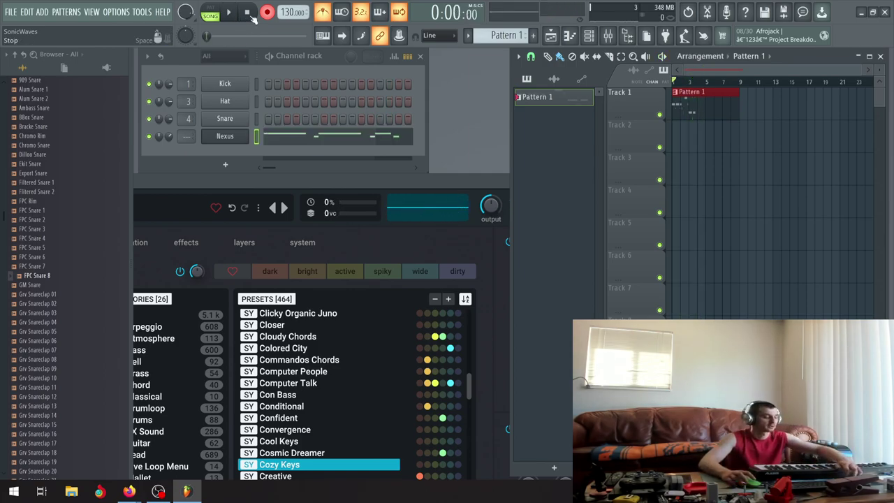
key(ctrl+z)
Record the Nexus melody into Pattern 1 from the song start and open it in the piano roll.
click(229, 13)
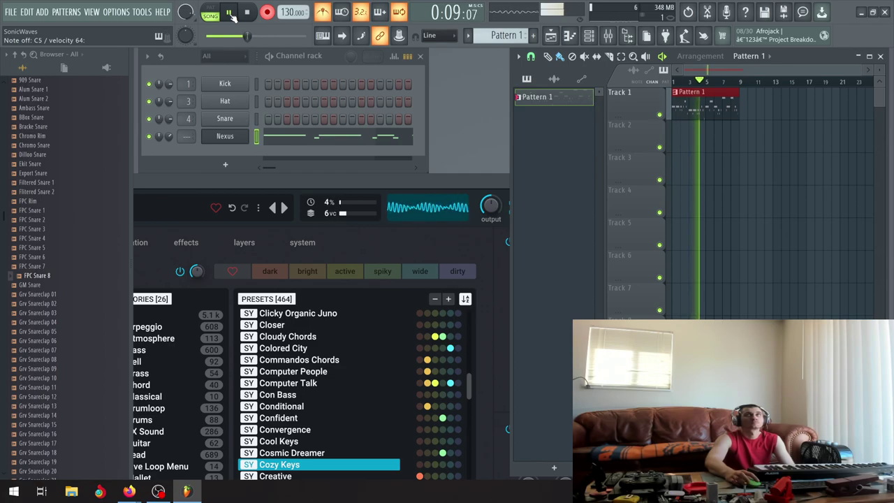
key(space)
click(327, 138)
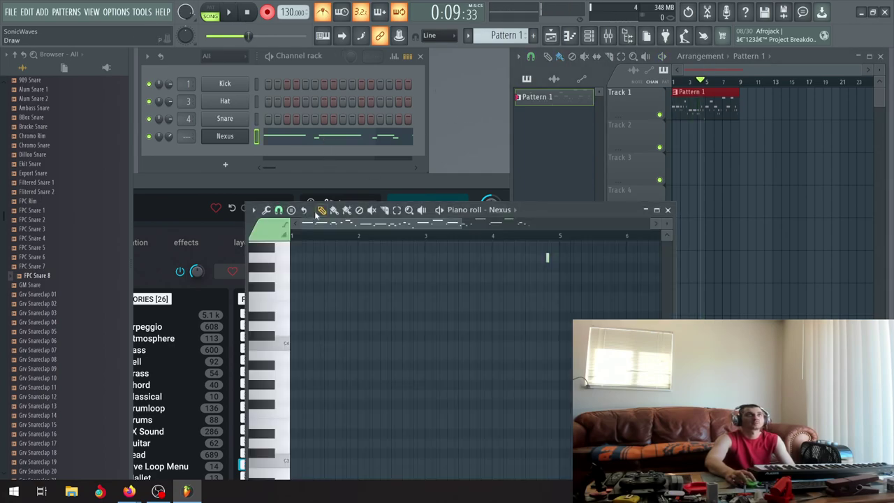
Quantize the start times of the recorded Nexus notes with the Default template, leaving their durations.
click(265, 209)
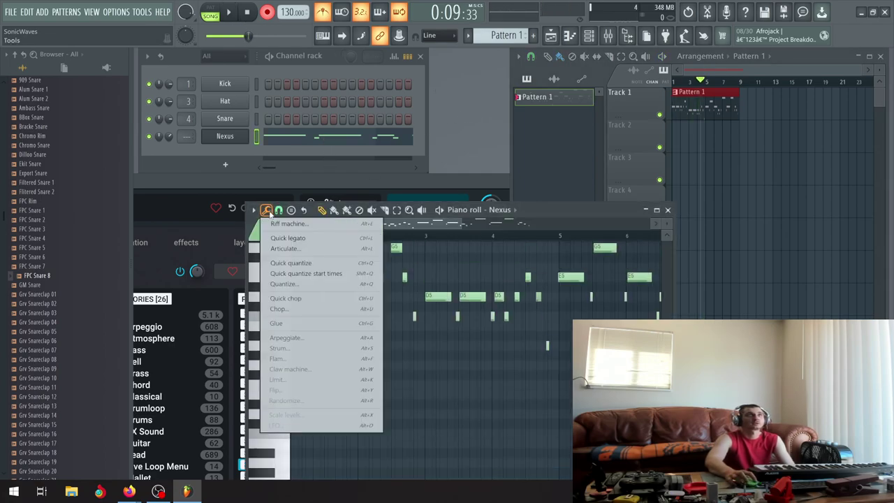
click(285, 284)
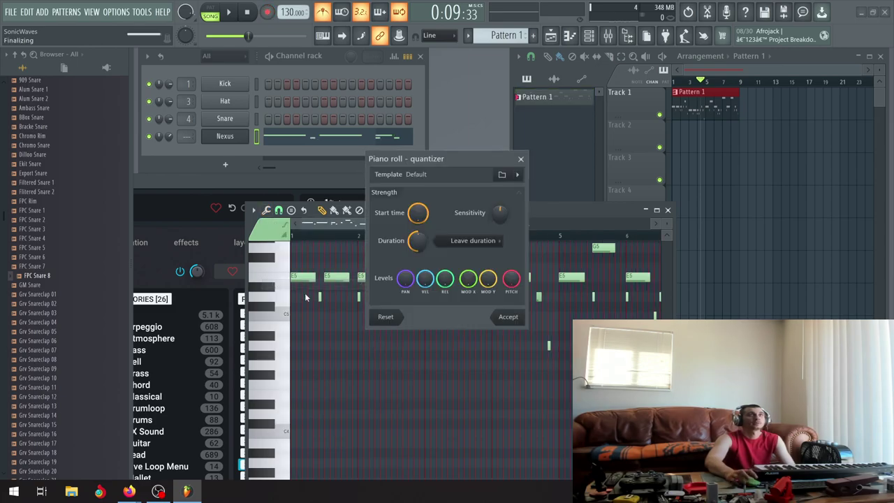
click(520, 322)
scroll(505, 347, up, 3)
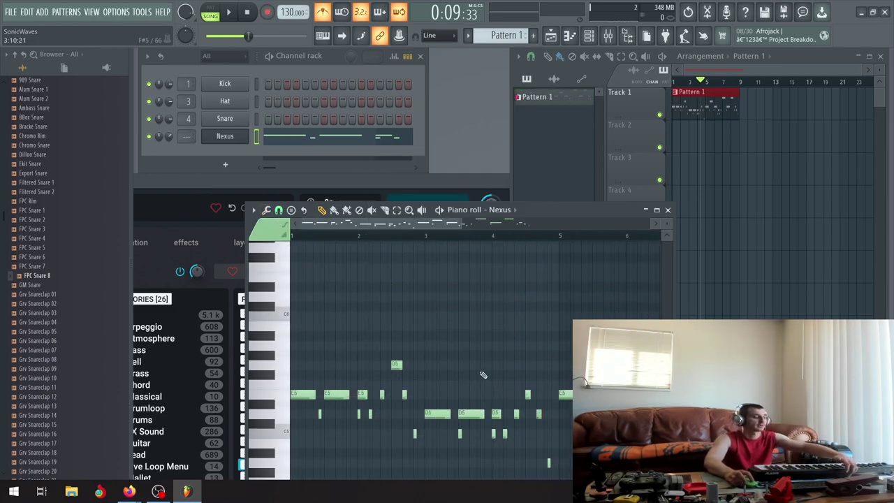
scroll(482, 375, down, 4)
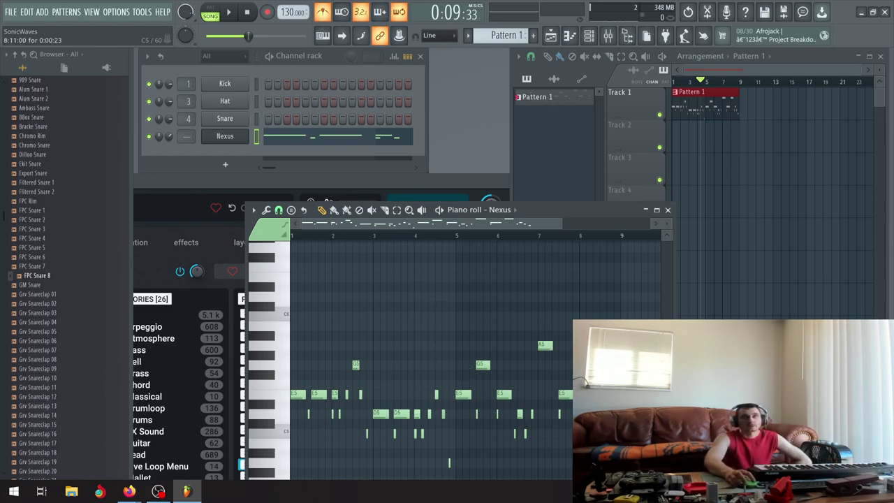
Play back the quantized Nexus melody from the song start and pause.
click(246, 12)
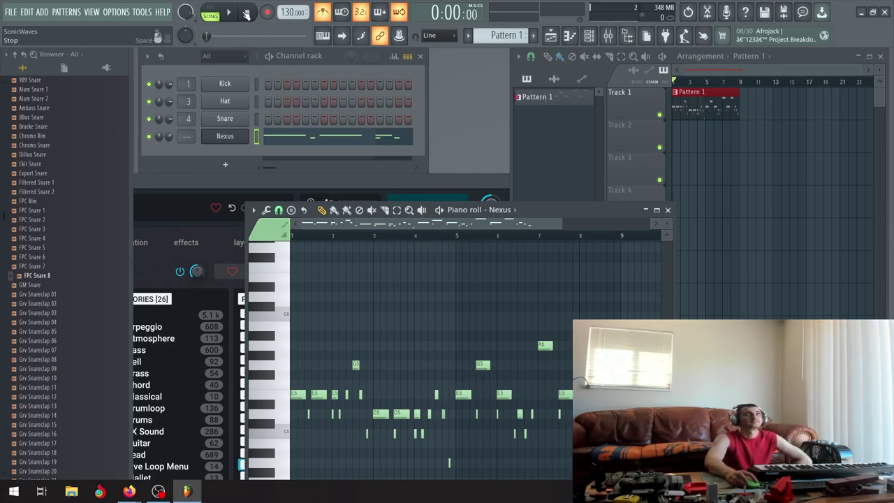
click(228, 12)
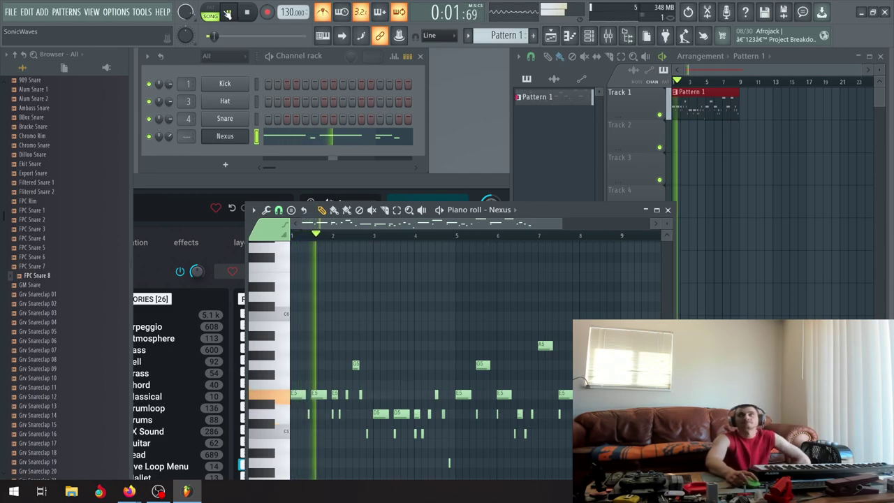
click(229, 13)
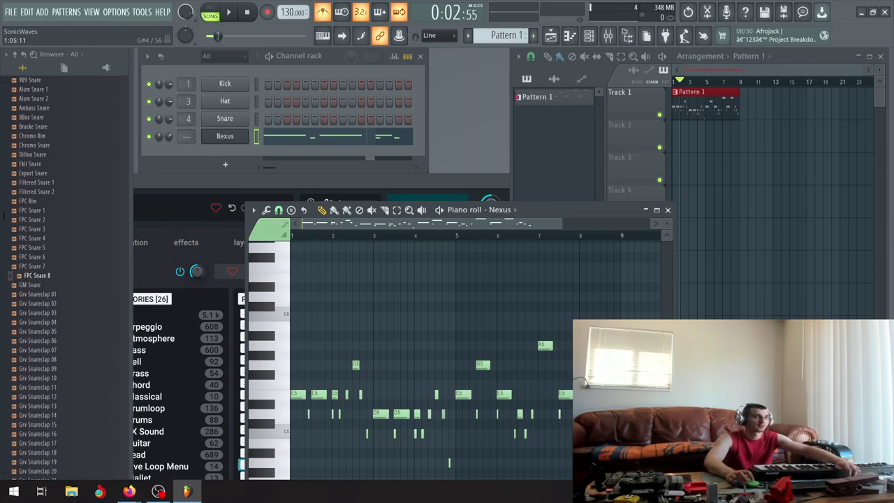
Try moving the first short D5 note in bar 1 slightly later, and undo it together with the quantization.
ctrl+scroll(301, 424, up, 6)
ctrl+scroll(302, 424, up, 2)
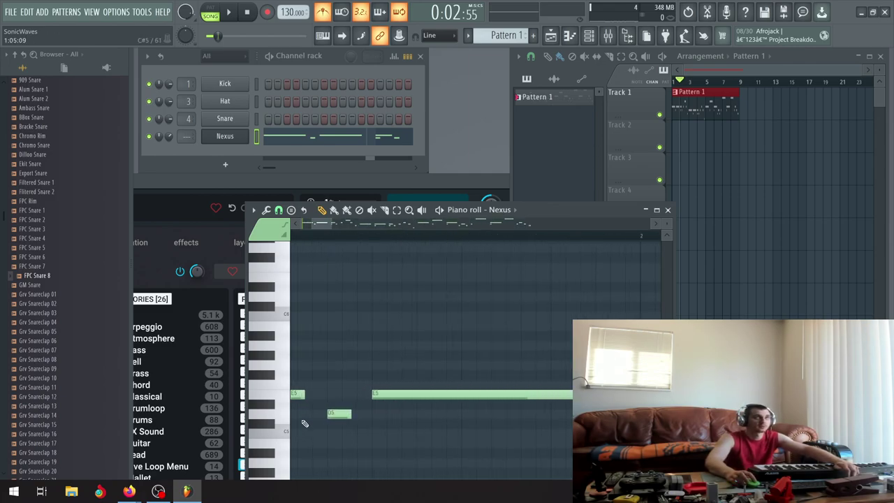
drag(334, 414, 349, 413)
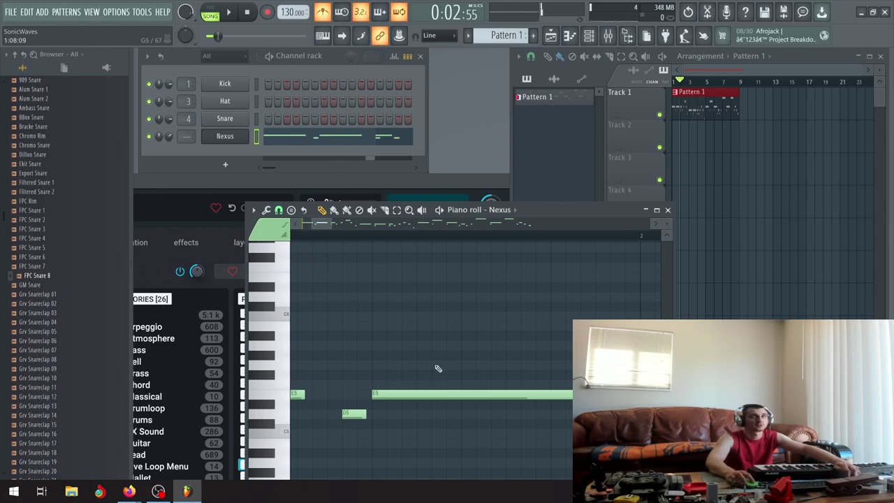
ctrl+scroll(437, 369, down, 2)
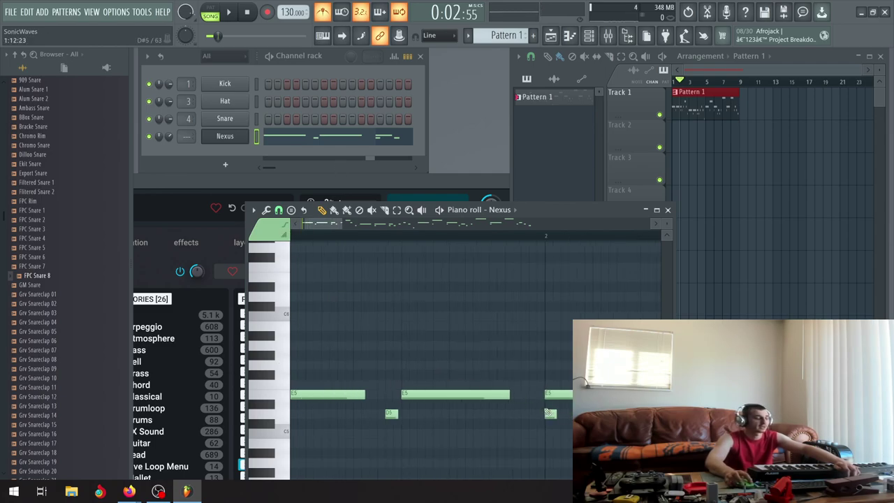
key(ctrl+alt+z)
key(ctrl+alt+z)
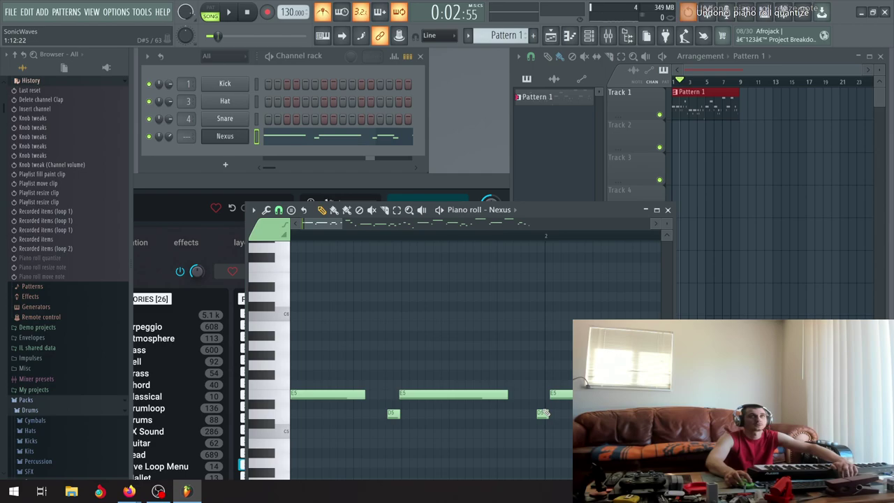
Check the note positions in bar 1 and play back the melody's opening with its original timing.
ctrl+scroll(383, 413, up, 2)
ctrl+scroll(384, 411, up, 1)
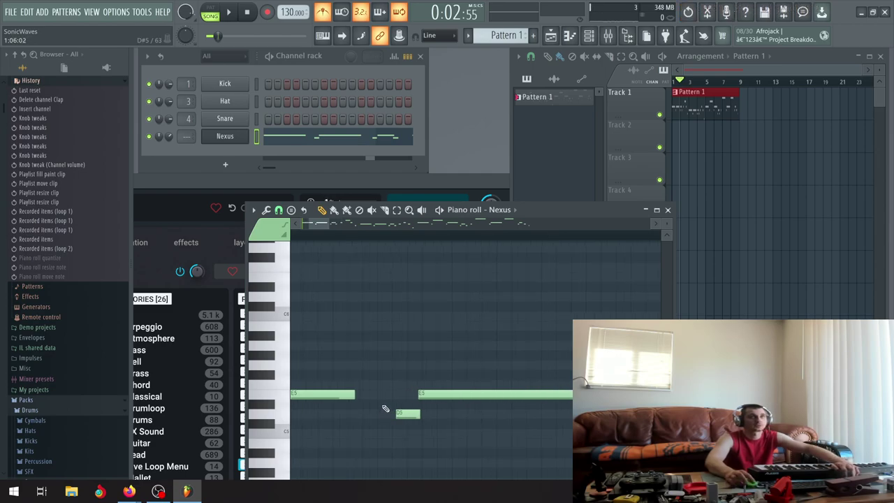
ctrl+scroll(394, 412, down, 4)
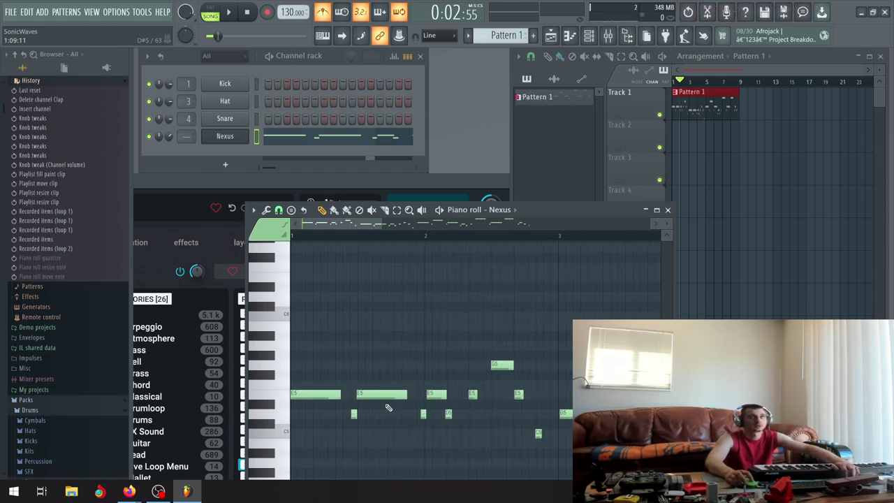
click(229, 12)
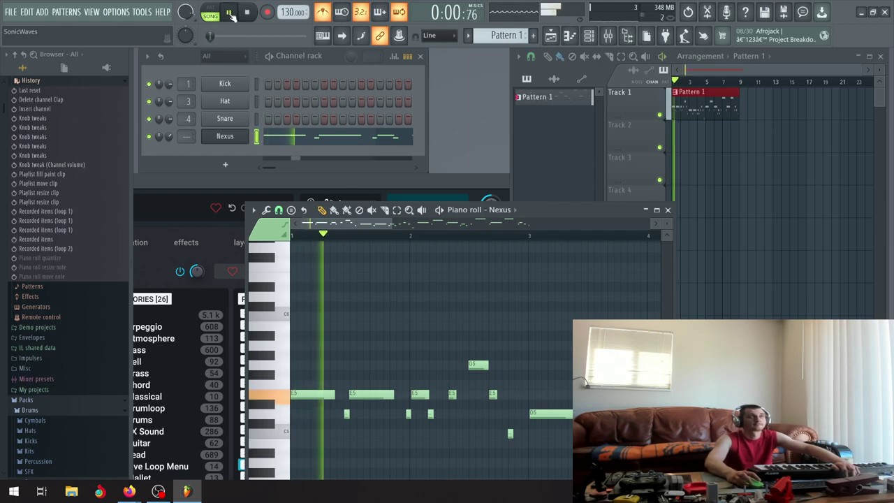
click(230, 13)
Replace the first short D5 note in bar 1 with a new one snapped slightly earlier.
ctrl+scroll(339, 392, up, 3)
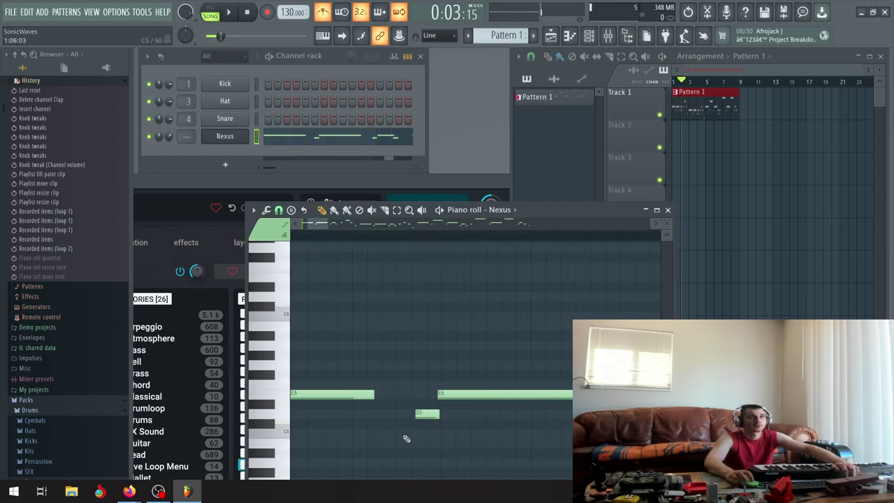
right_click(417, 415)
click(416, 413)
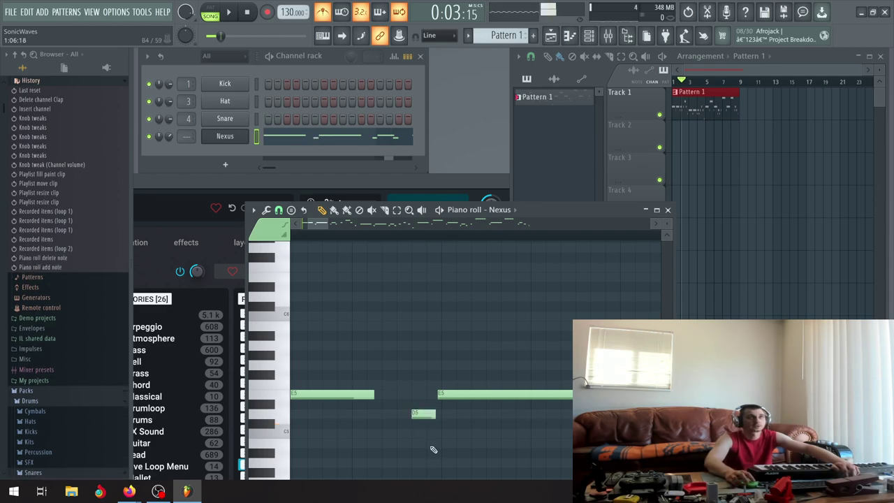
Delete and redraw the second long E5 note in bar 1 and the short D5 note just before bar 2.
scroll(418, 416, down, 2)
right_click(409, 395)
click(410, 395)
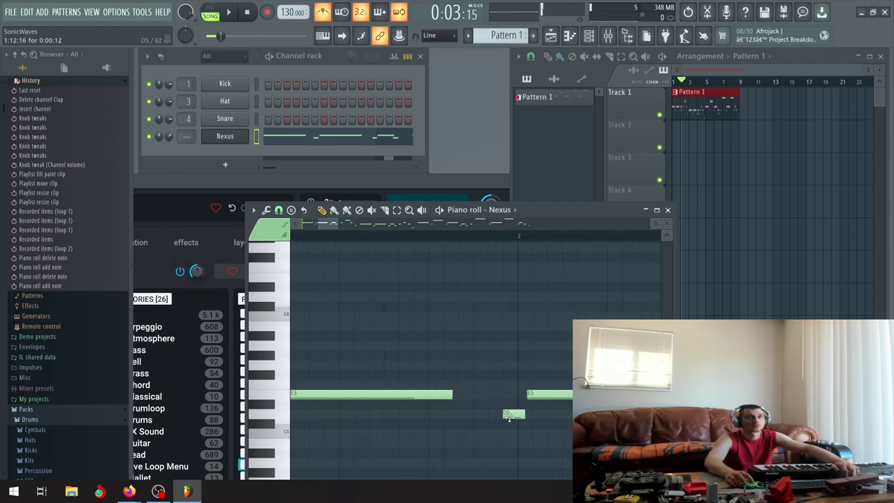
right_click(514, 414)
click(514, 414)
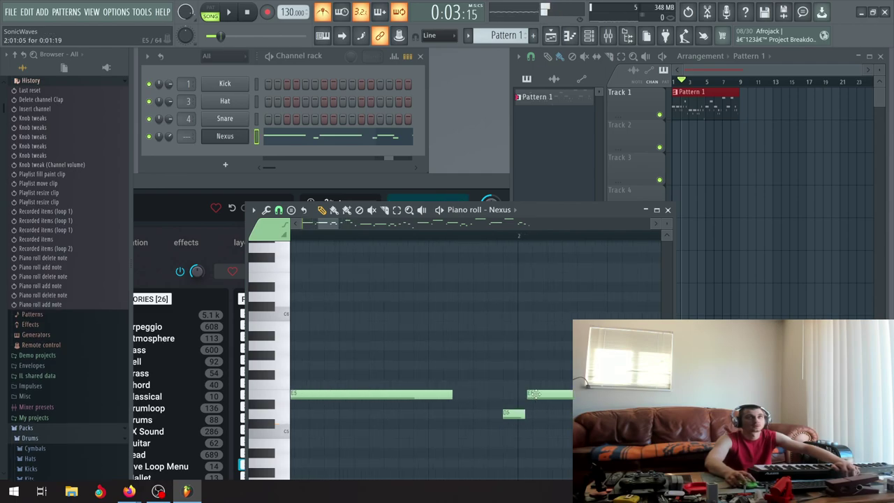
Play back the melody's opening to check the timing of the redrawn bar 1 notes.
key(ctrl+alt+z)
key(ctrl+alt+z)
key(ctrl+alt+z)
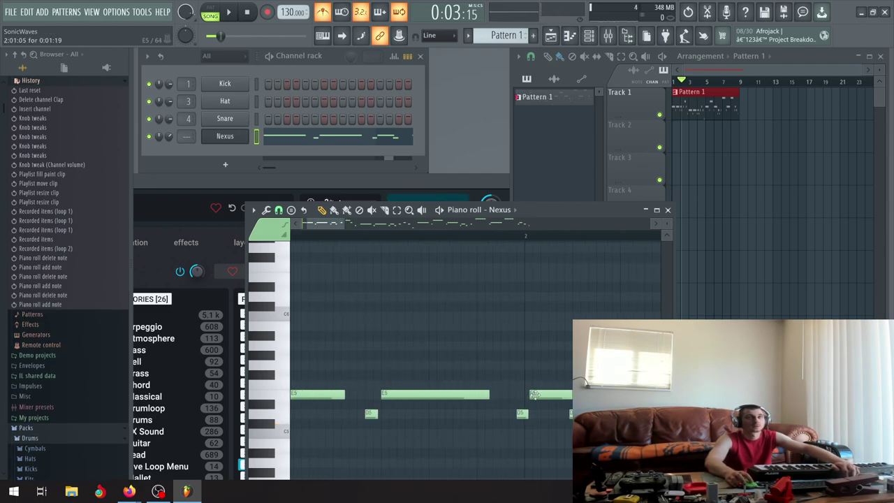
click(232, 13)
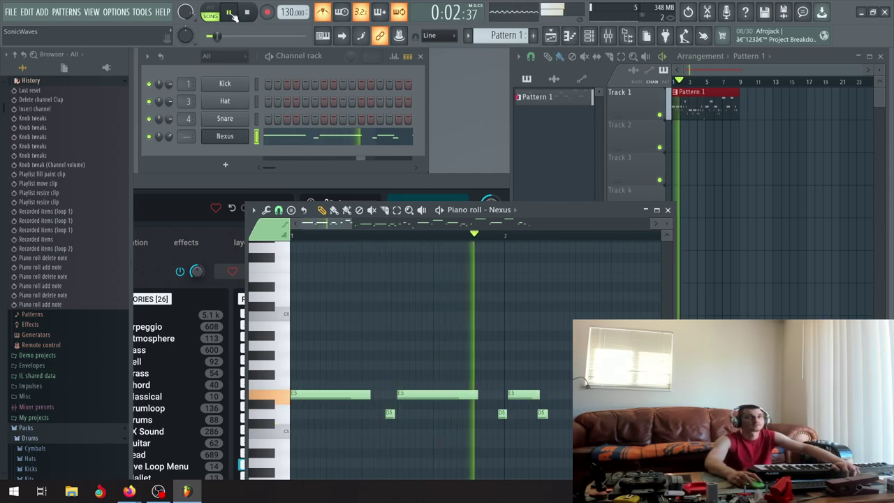
click(233, 13)
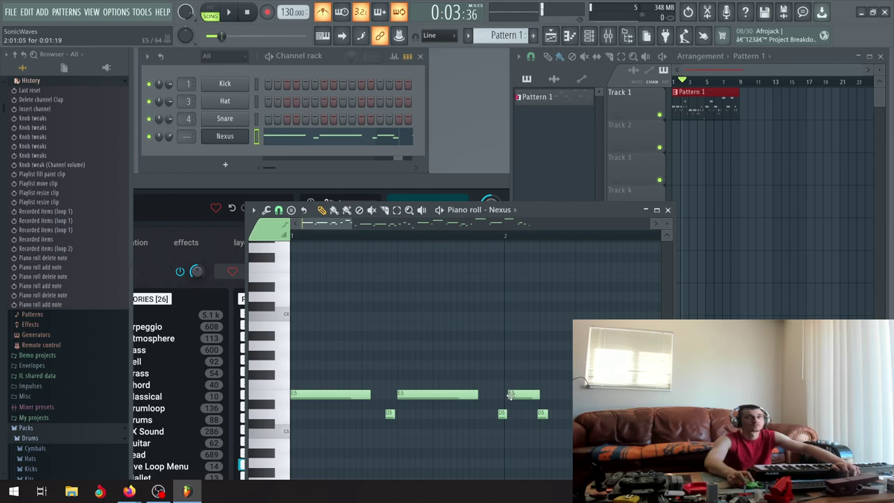
Delete and redraw the E5 note exactly on the bar 2 line and the short D5 note before it slightly earlier.
key(ctrl+alt+z)
click(513, 394)
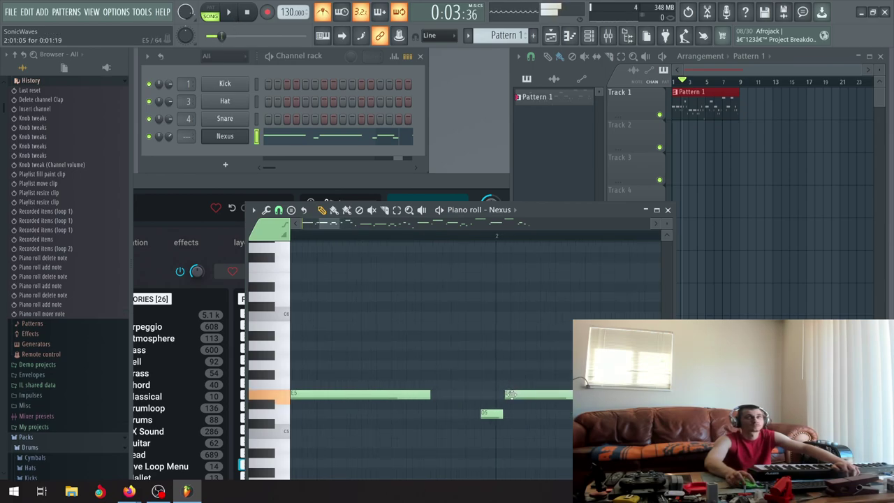
right_click(506, 395)
click(498, 395)
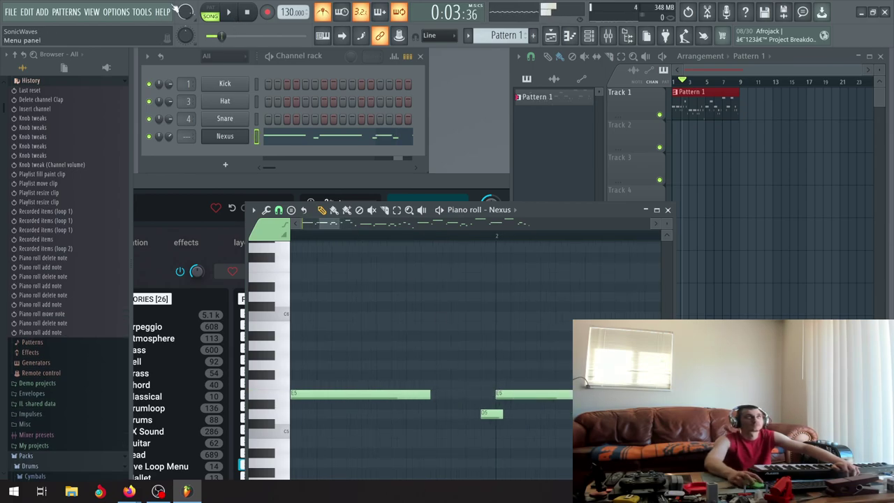
right_click(489, 413)
click(457, 413)
scroll(444, 412, down, 3)
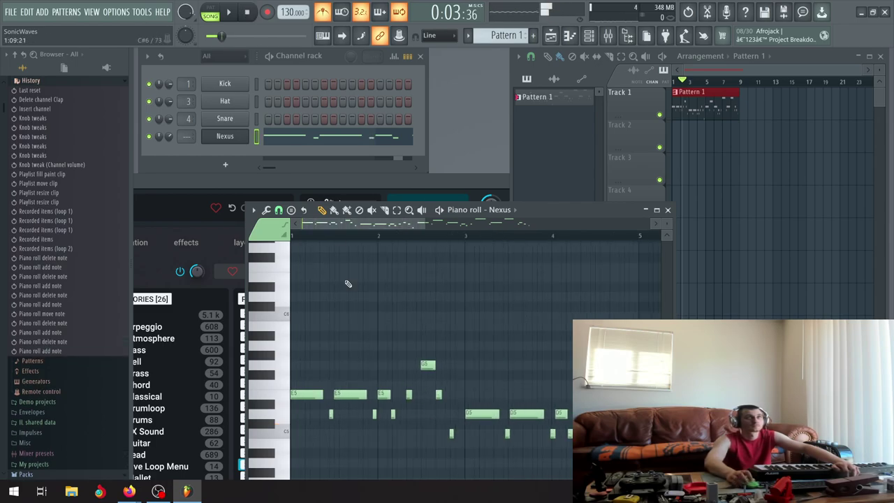
Play back the melody repeatedly to check the note timing up to the start of bar 5.
click(229, 12)
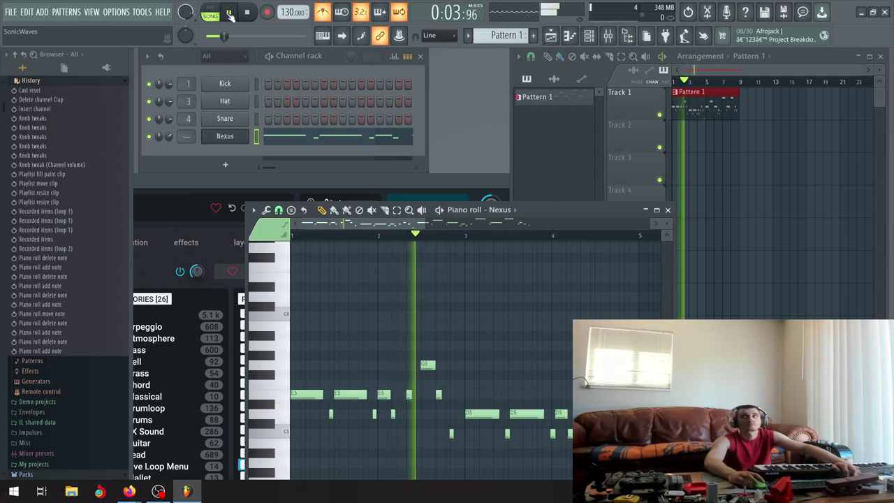
click(229, 12)
click(229, 13)
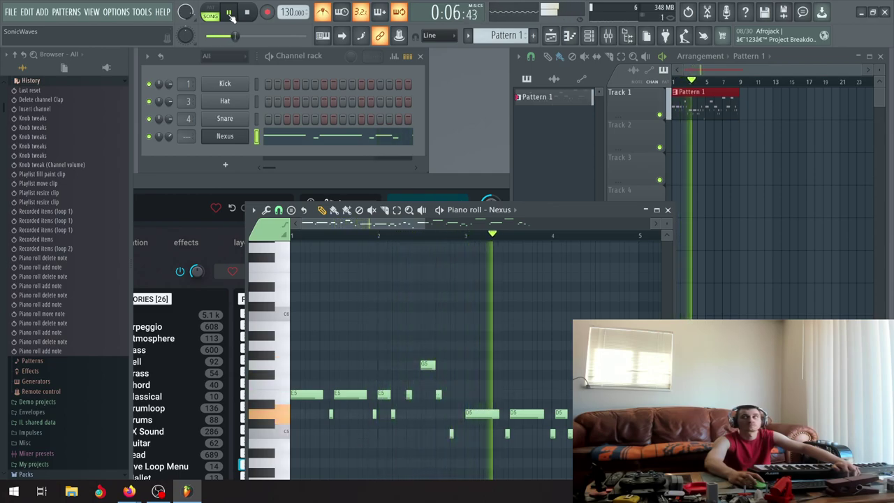
click(229, 13)
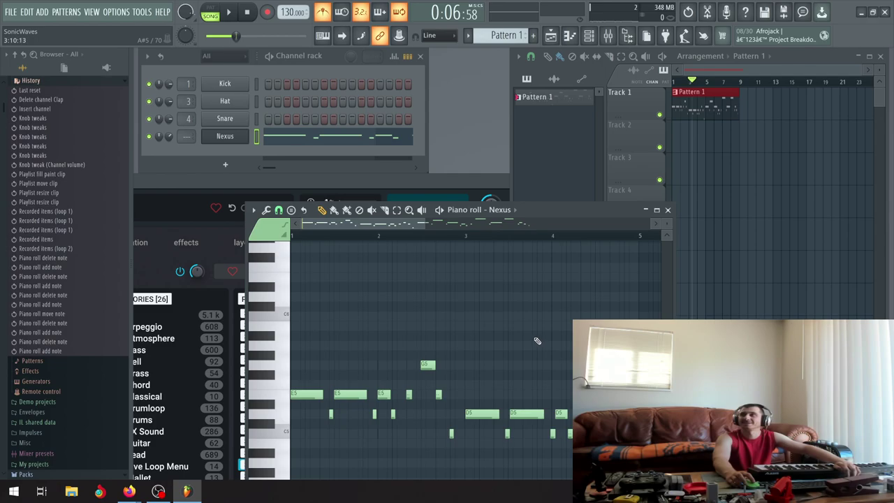
scroll(510, 329, down, 4)
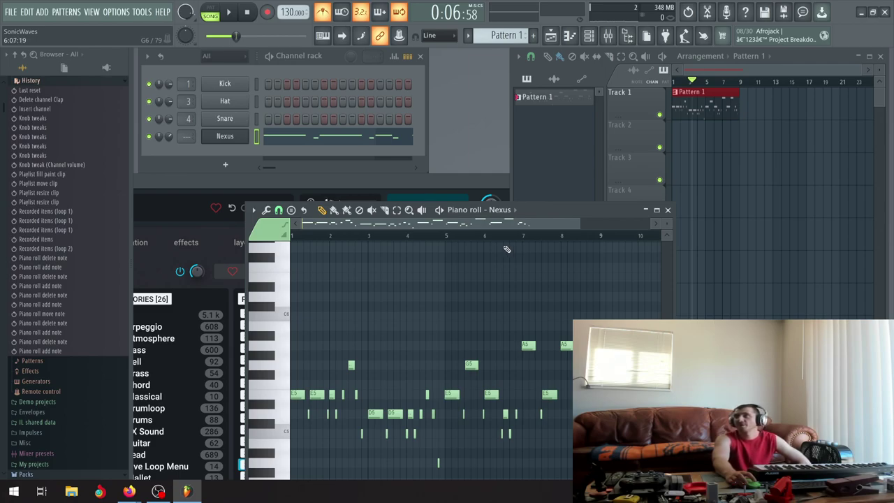
click(248, 11)
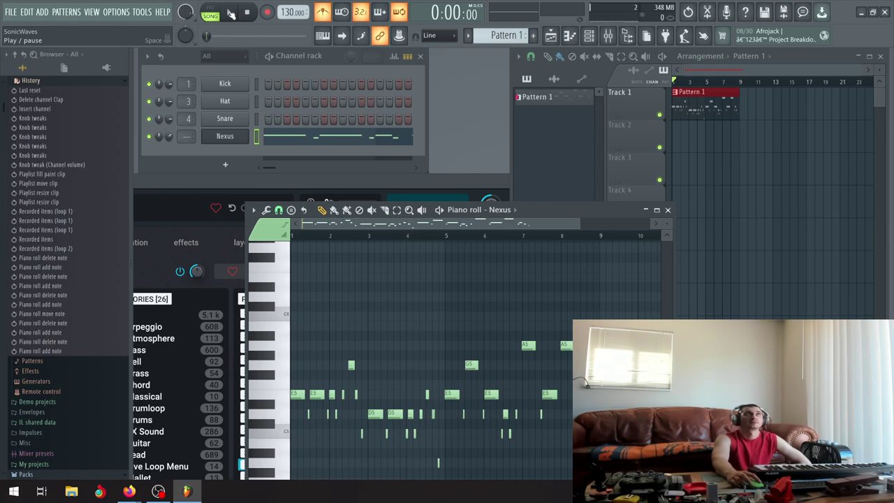
click(230, 13)
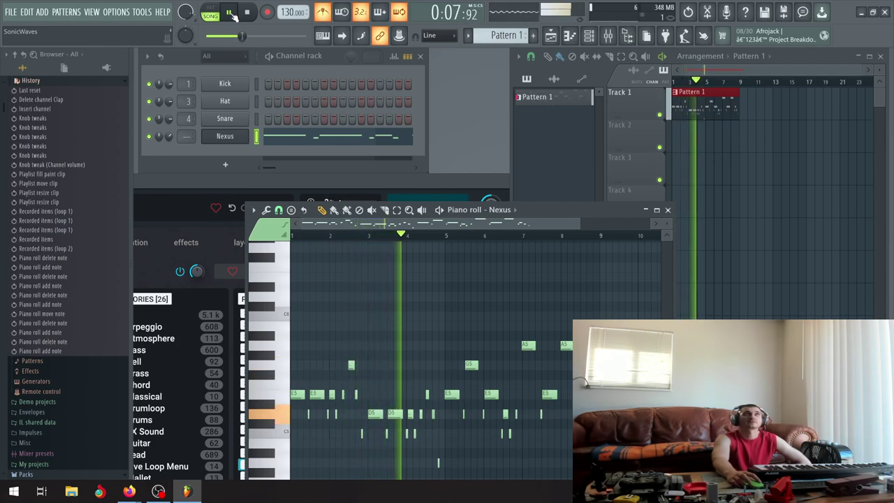
click(230, 13)
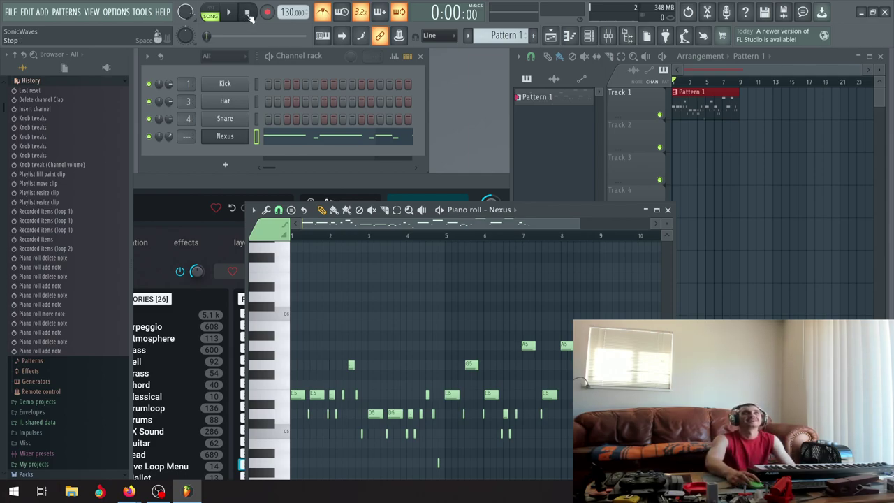
click(234, 16)
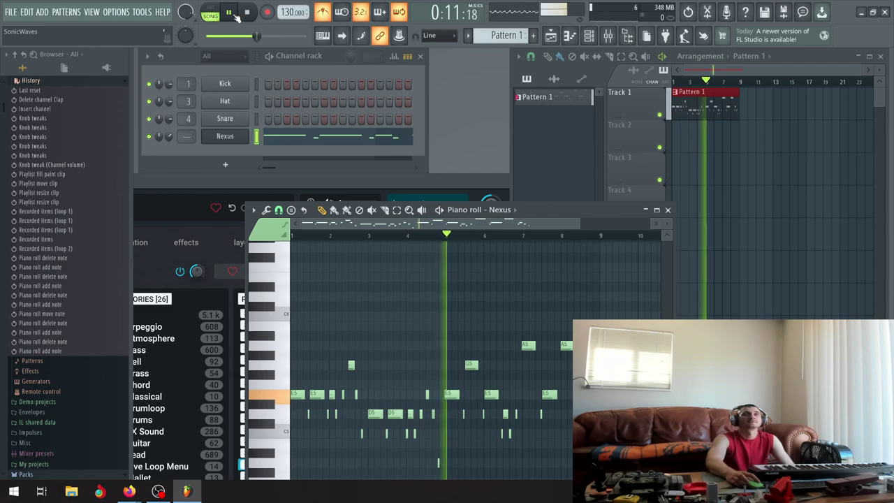
key(space)
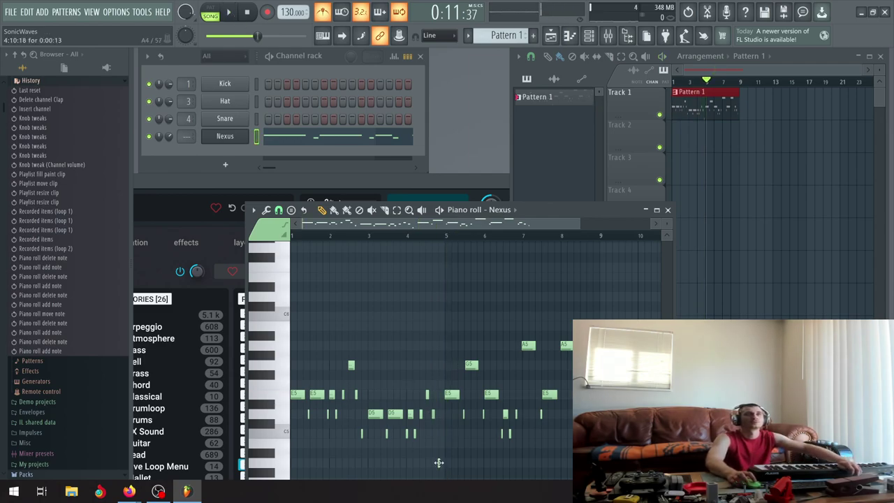
Raise the short A4 note just before bar 5 to C5, and redraw it snapped to the grid.
scroll(437, 462, up, 2)
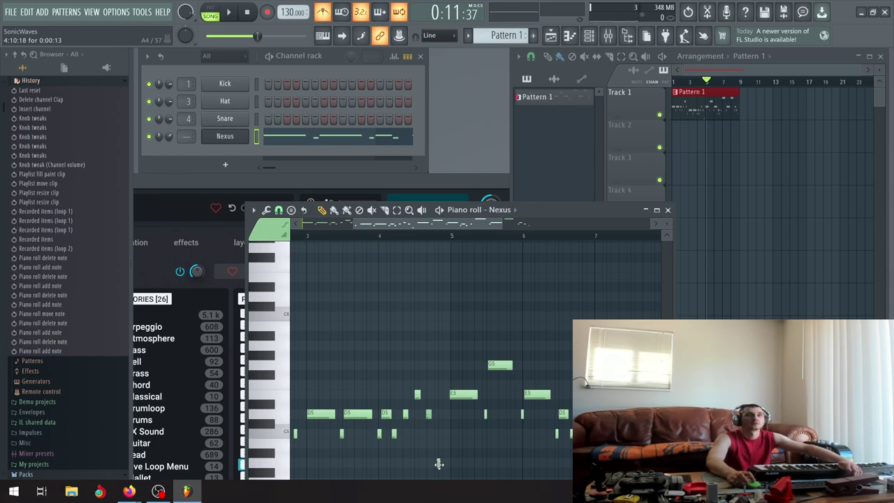
drag(437, 462, 439, 433)
scroll(440, 439, up, 1)
scroll(440, 443, up, 2)
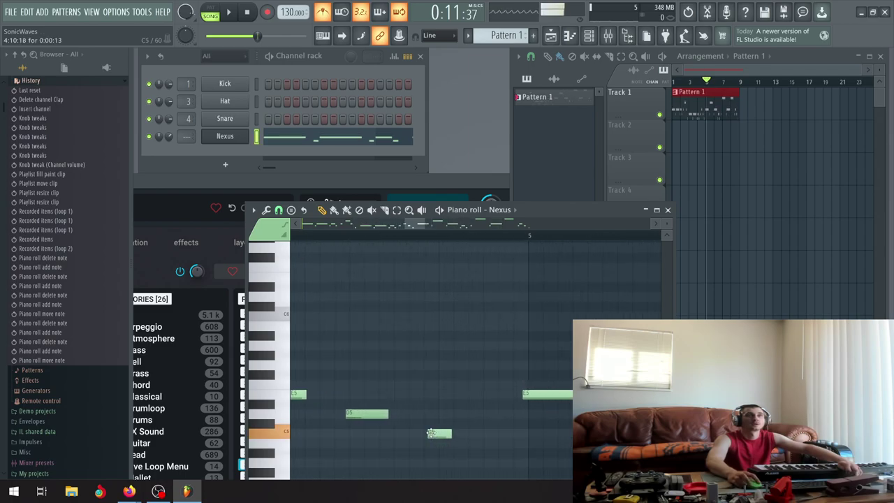
right_click(429, 434)
click(429, 437)
scroll(430, 437, down, 5)
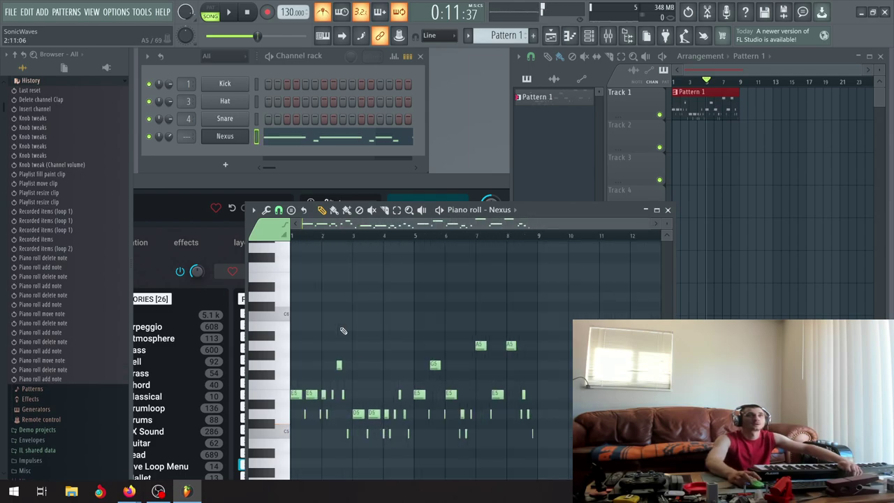
Play back the first bar of the melody from the beginning.
click(228, 13)
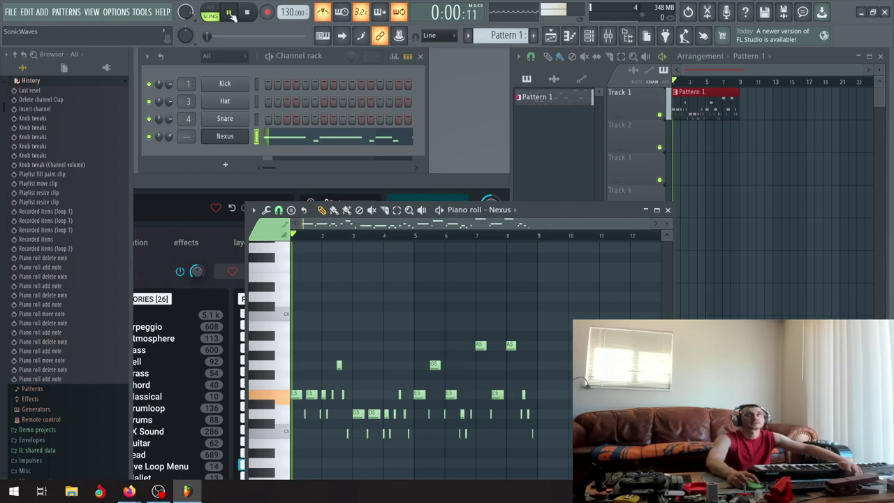
key(space)
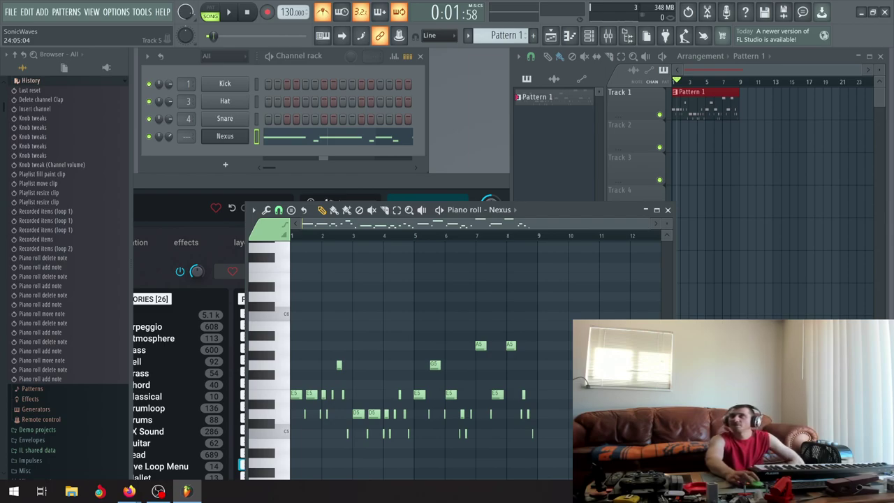
Move the piano roll window higher up the workspace and slightly lengthen the E5 note in bar 7.
drag(534, 212, 527, 98)
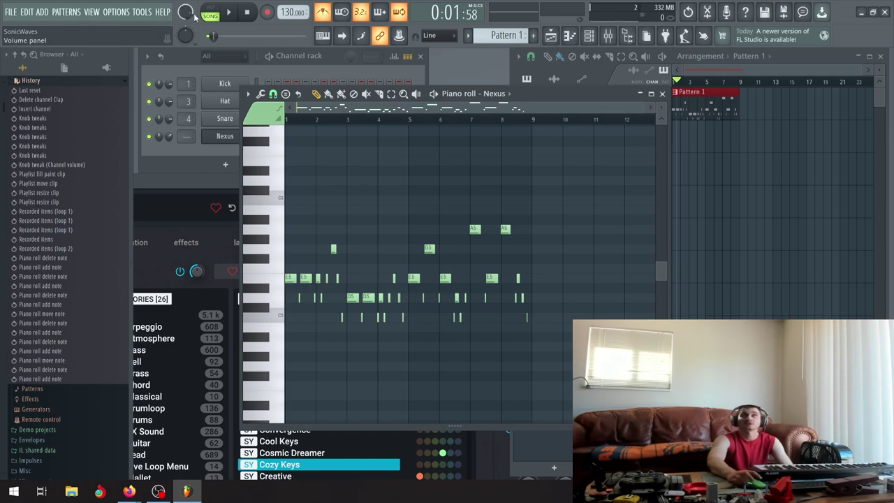
scroll(288, 14, up, 9)
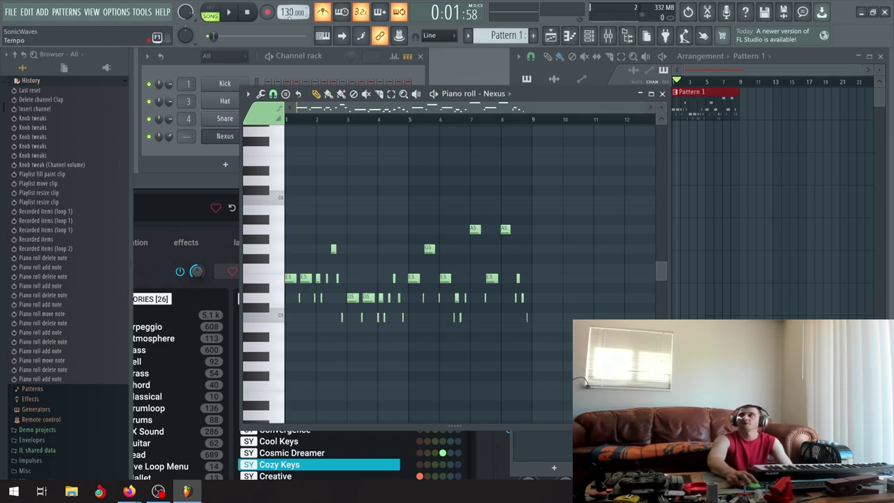
scroll(289, 14, down, 9)
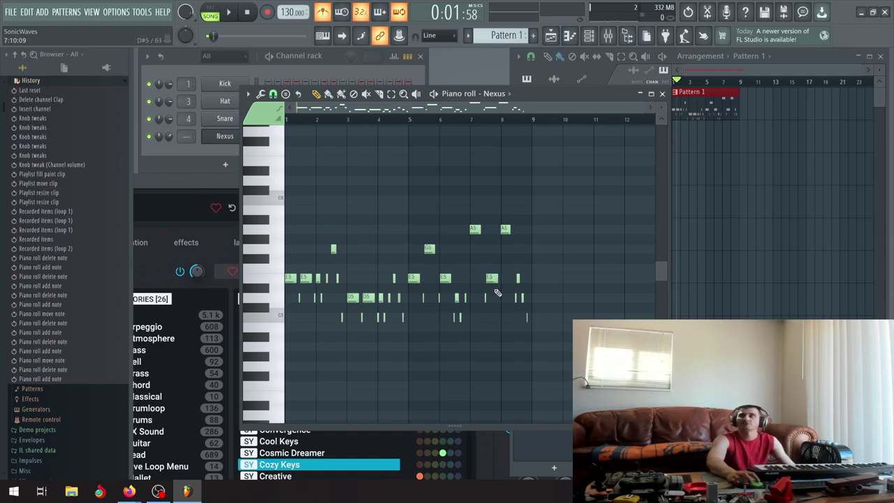
mouse_move(497, 278)
mouse_down()
mouse_move(488, 279)
mouse_move(501, 282)
mouse_up()
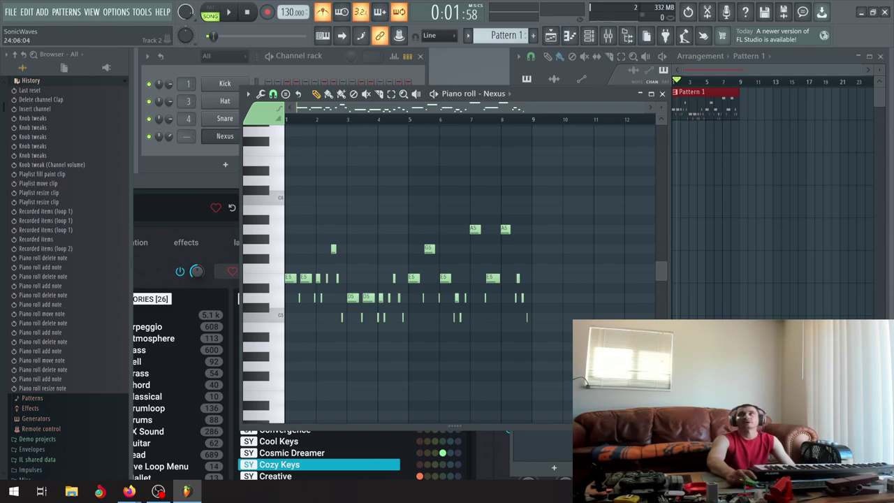
Open the project general settings to check the time signature's numerator and denominator, and close them.
click(117, 14)
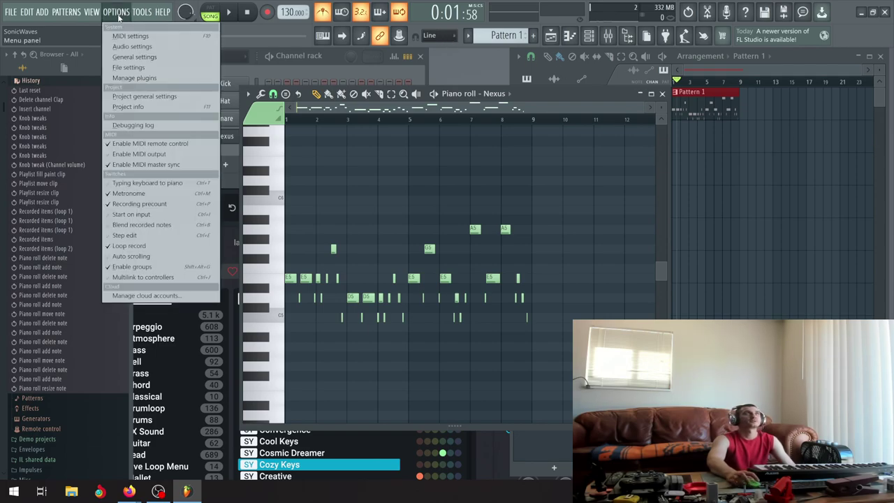
click(147, 96)
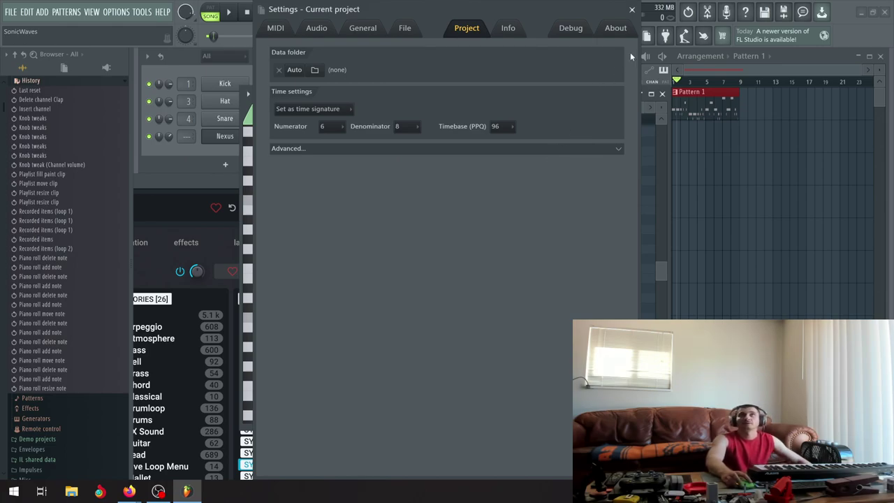
click(631, 11)
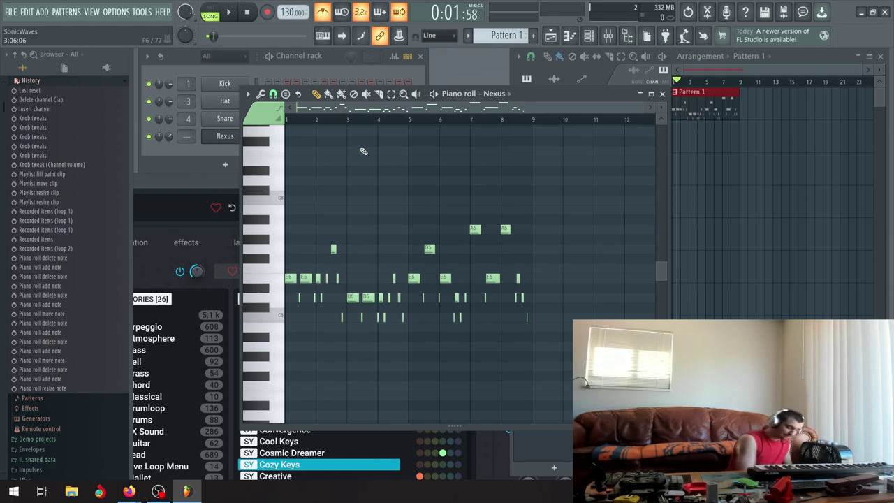
Play back the melody from the beginning into bar 4 to find notes that are off time.
click(248, 14)
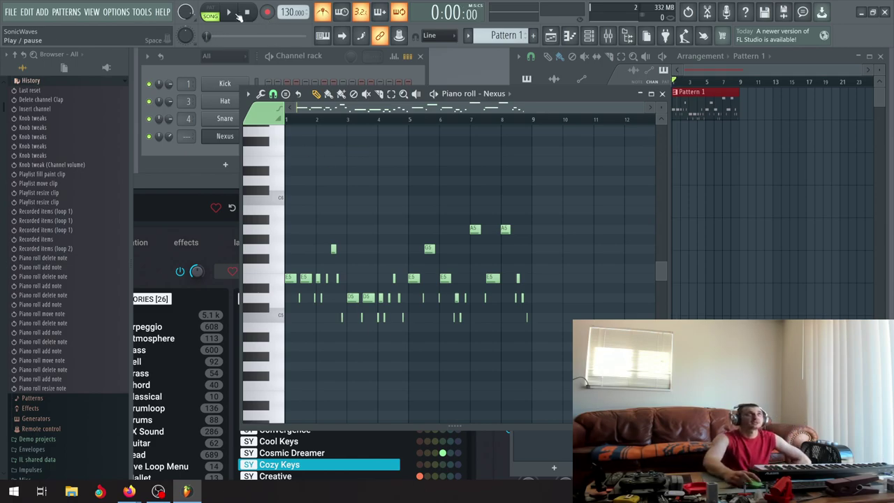
click(232, 13)
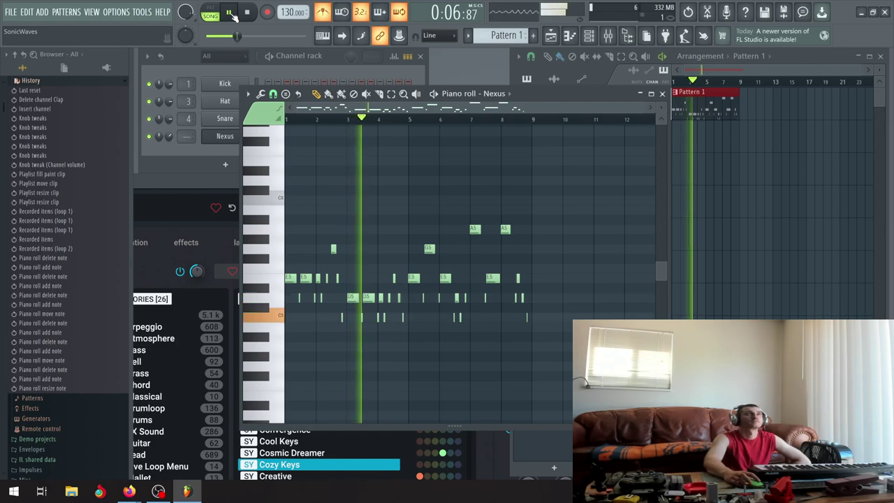
click(229, 12)
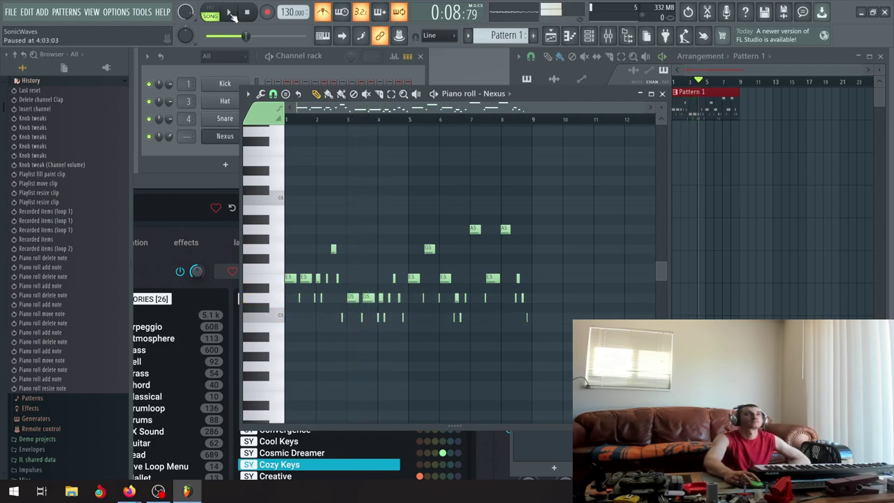
Replace the short C5 note between the two long D5 notes in bar 3 with one snapped slightly earlier.
scroll(373, 312, up, 5)
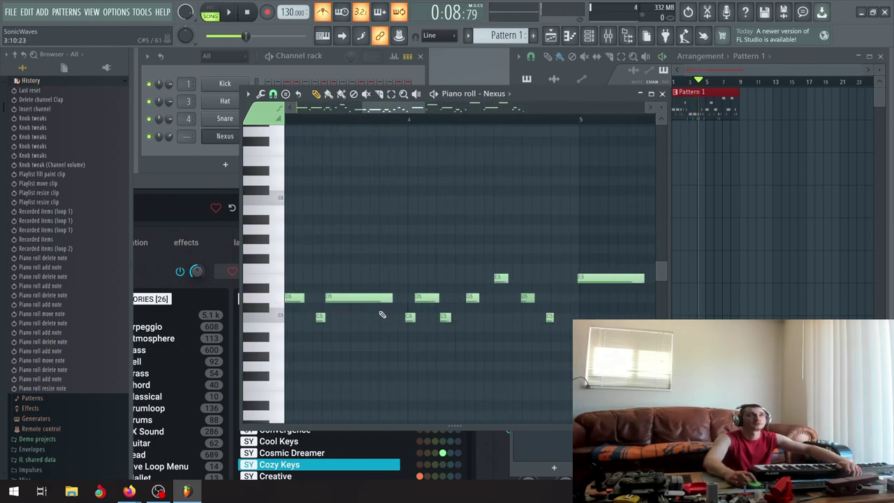
scroll(333, 328, up, 4)
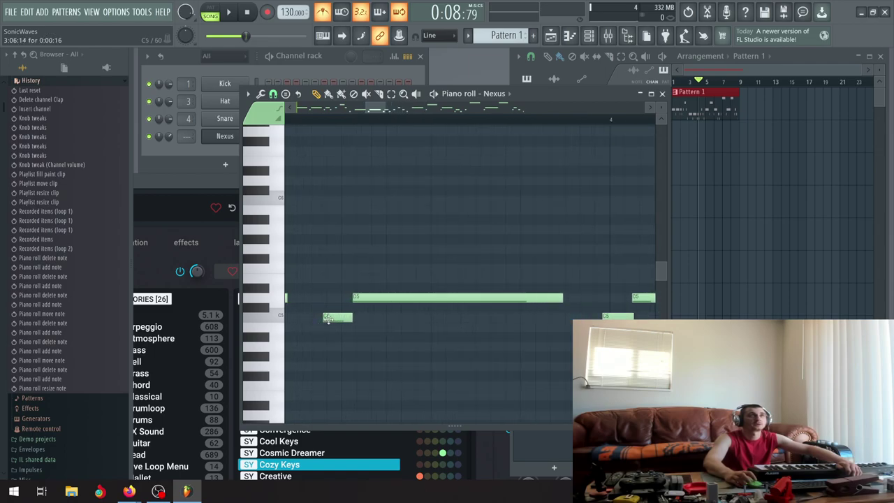
right_click(328, 318)
click(316, 318)
scroll(333, 332, down, 3)
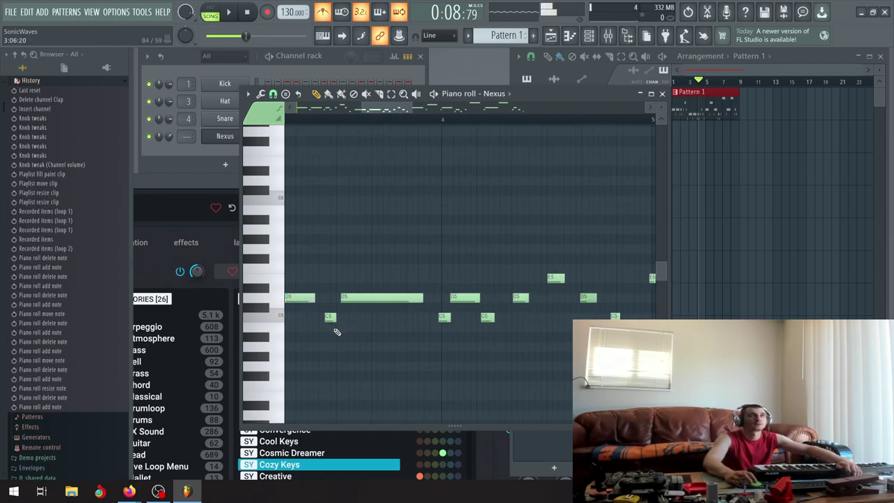
Replace the C5 note straddling the bar 4 line with one that ends on that line.
scroll(441, 317, up, 3)
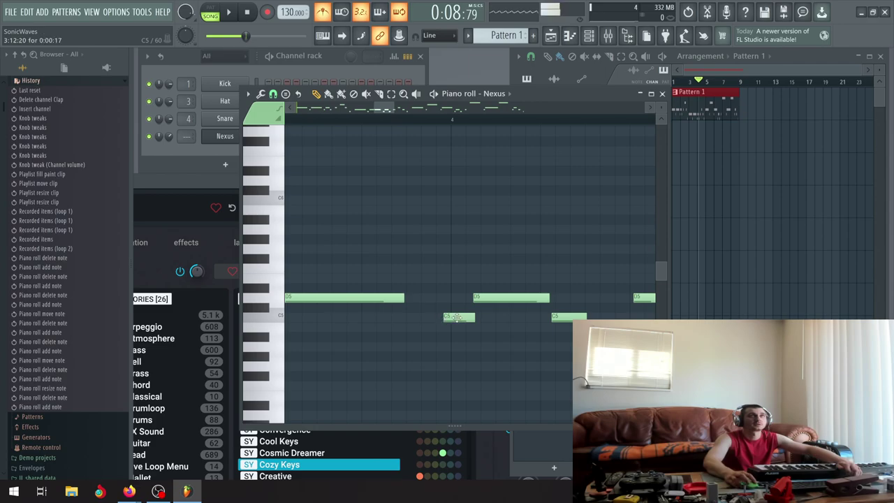
right_click(457, 316)
click(423, 318)
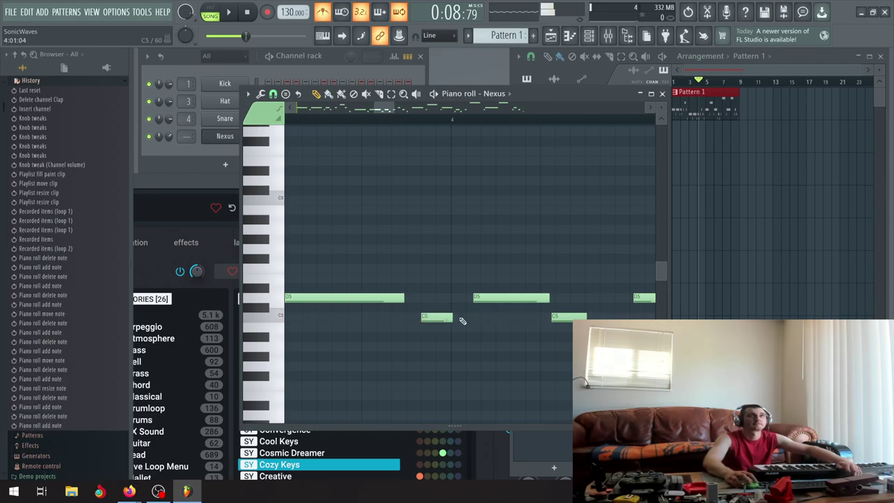
Shift bar 4's opening D5 and C5 notes earlier, starting the D5 on the bar line and extending it to meet the C5.
right_click(486, 297)
click(454, 298)
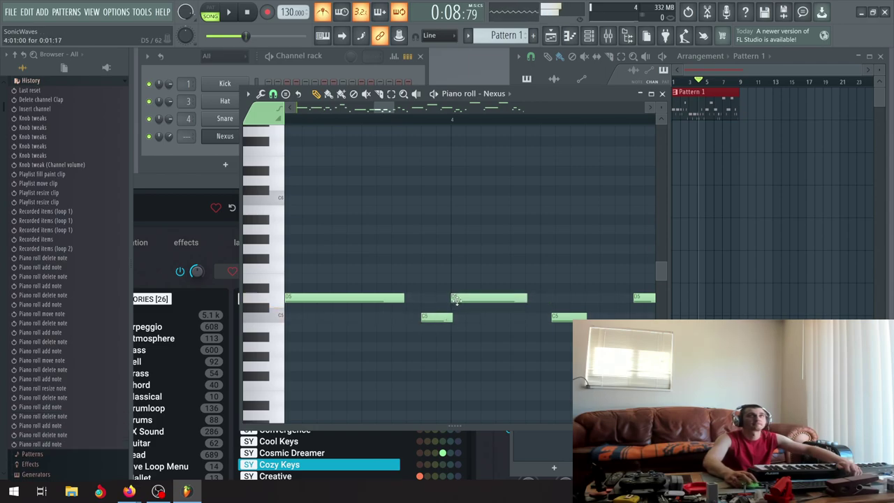
right_click(555, 318)
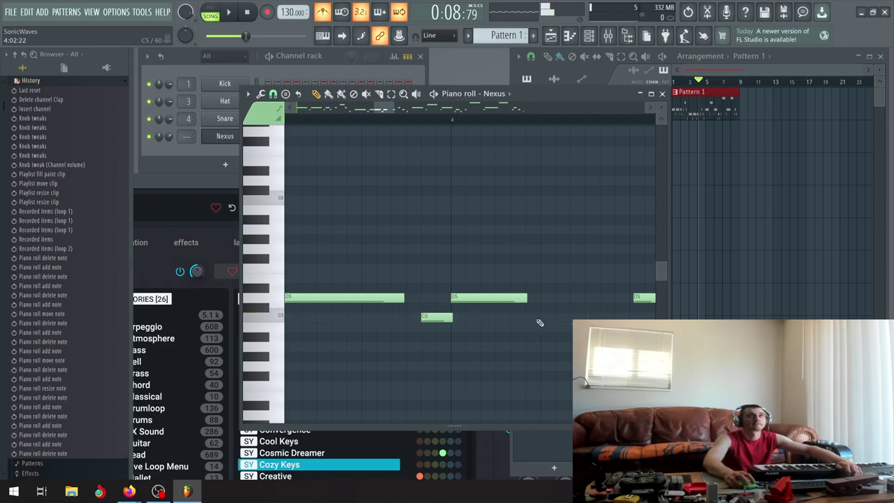
click(542, 318)
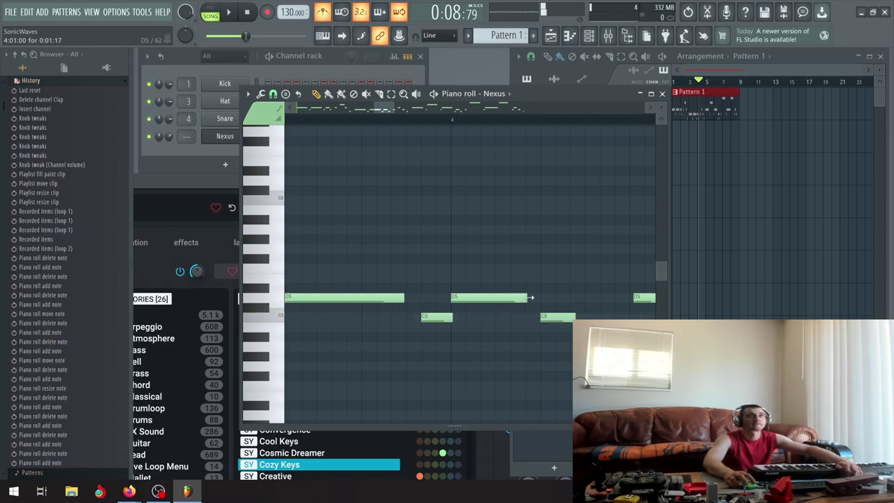
click(533, 298)
scroll(534, 298, down, 2)
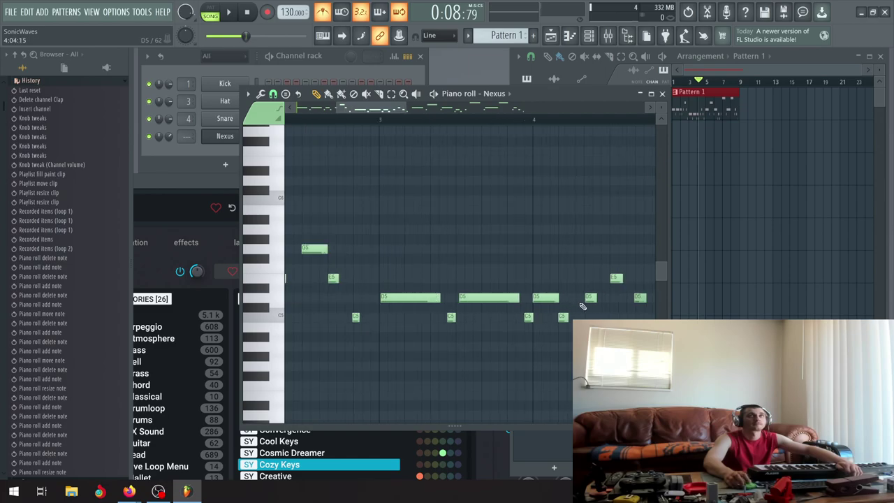
Replace the second D5 and the E5 after it in bar 4 with notes snapped slightly earlier onto the grid.
scroll(590, 297, up, 2)
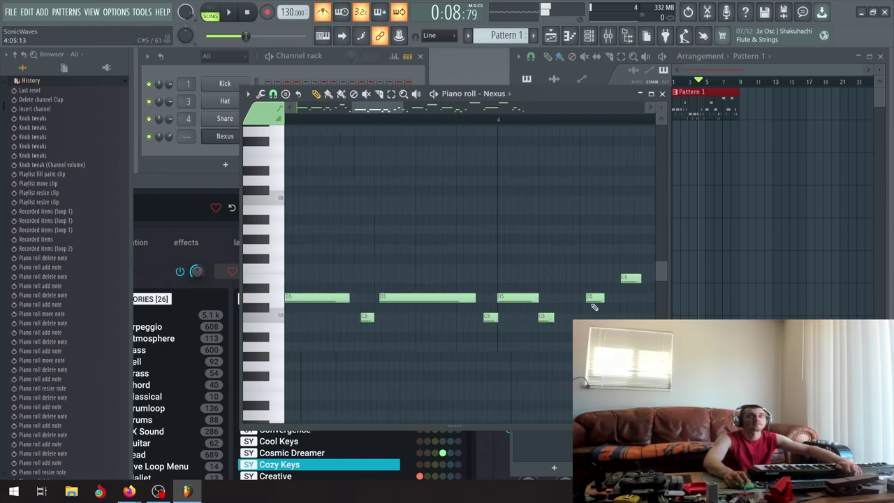
right_click(586, 299)
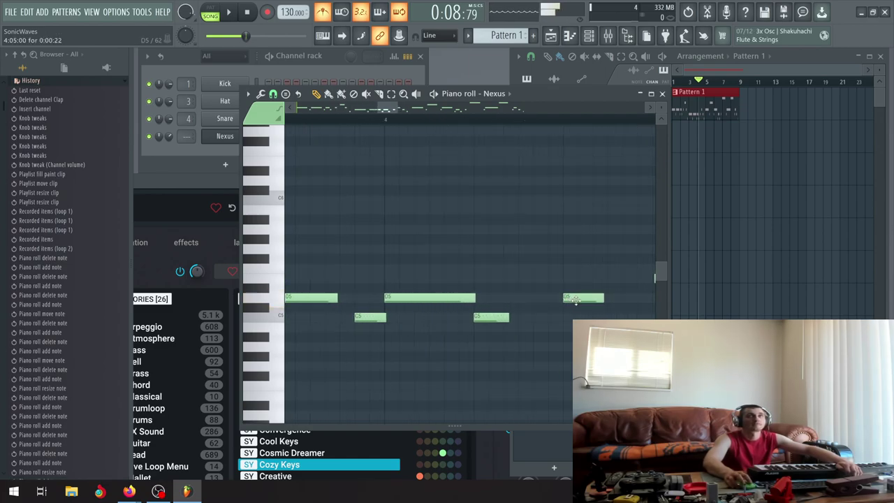
scroll(580, 300, down, 2)
scroll(620, 280, up, 3)
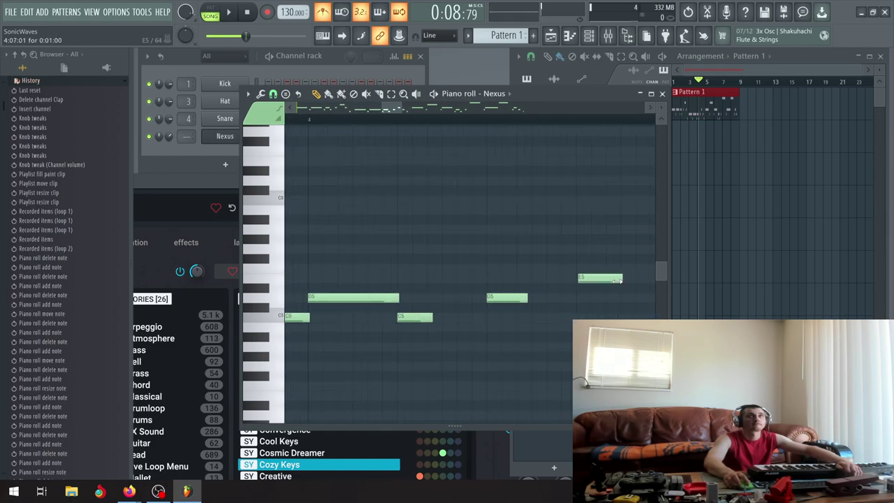
right_click(592, 279)
click(590, 279)
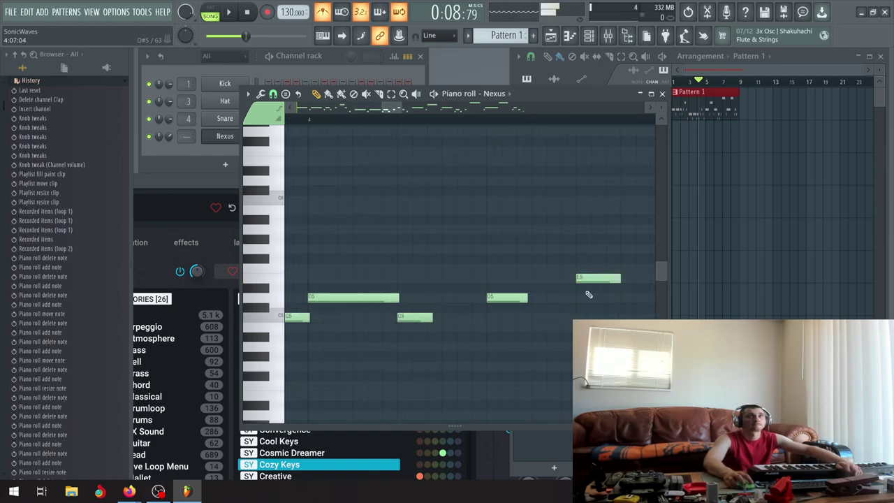
Nudge the D5 that follows the E5 in bar 4 slightly later onto the grid.
scroll(590, 300, down, 2)
scroll(587, 309, up, 3)
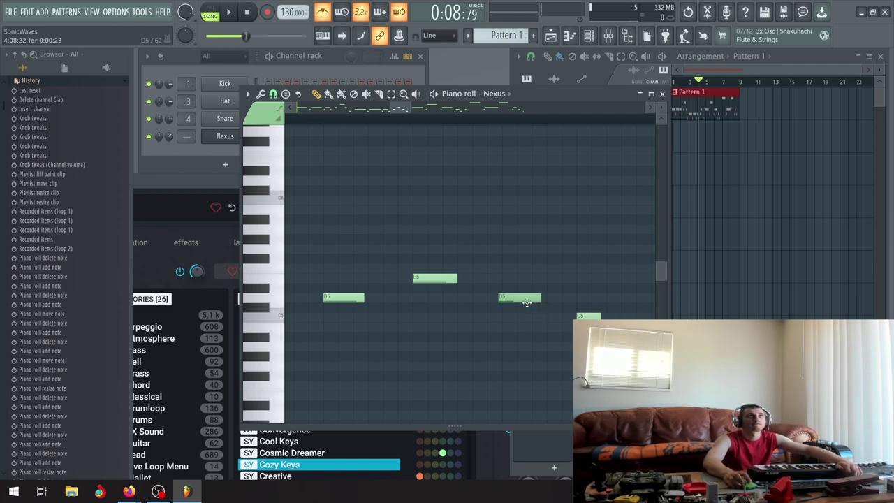
drag(528, 302, 531, 301)
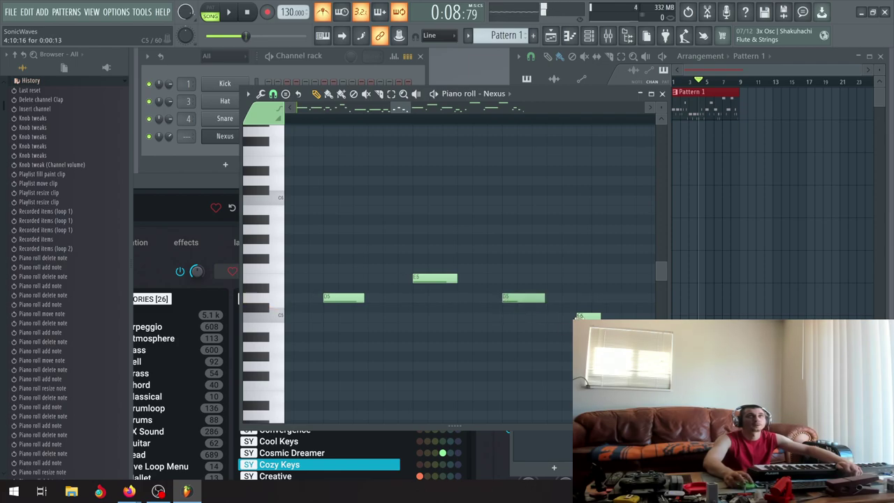
scroll(553, 345, down, 5)
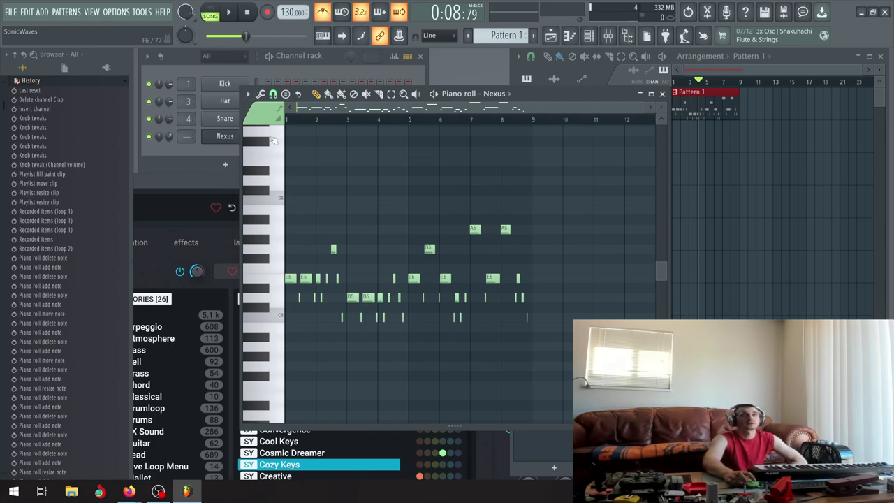
Play back the melody from the beginning into bar 3 to check the note timing.
click(250, 14)
click(230, 13)
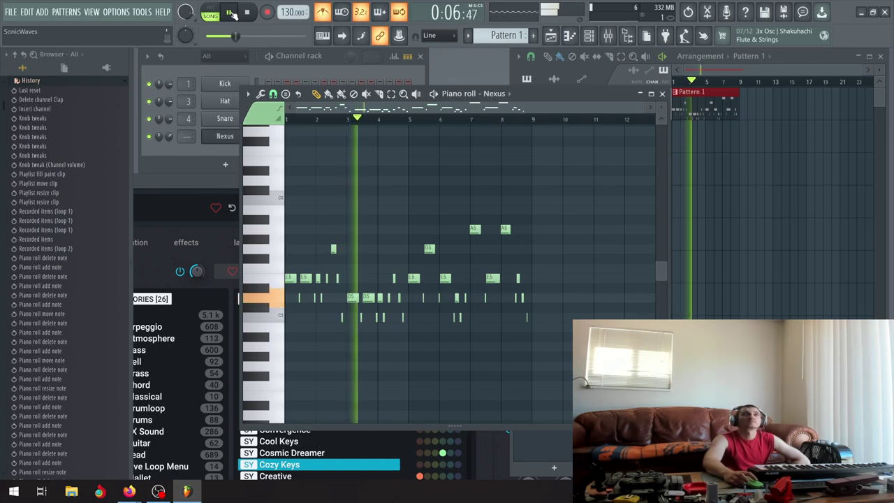
click(230, 12)
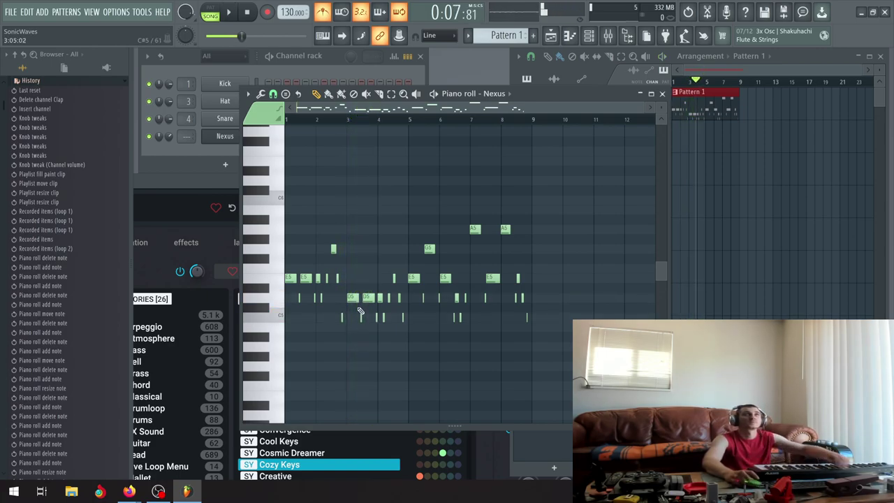
Nudge the C5 between the two long D5 notes in bar 3 and the D5 after it slightly later.
scroll(361, 316, up, 3)
scroll(361, 316, up, 5)
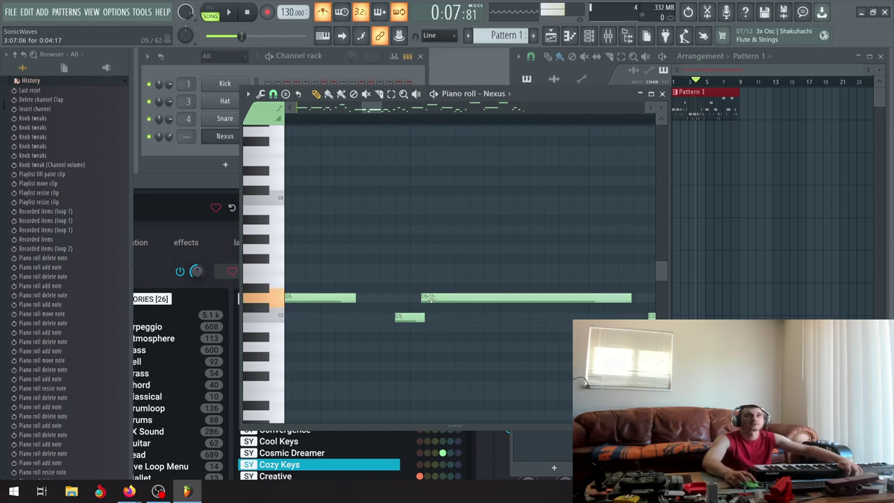
scroll(435, 315, down, 3)
scroll(431, 314, down, 2)
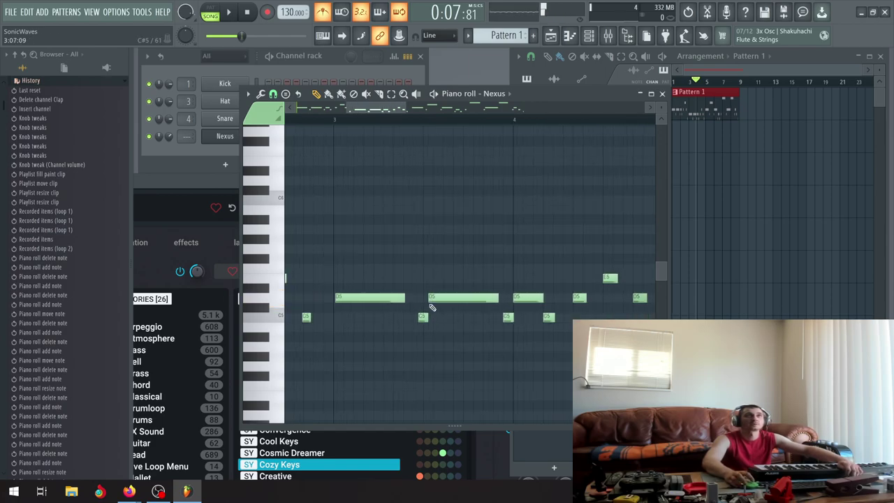
Play the melody on into bar 5 to check the timing and pitches of bar 4.
scroll(431, 297, down, 3)
click(231, 11)
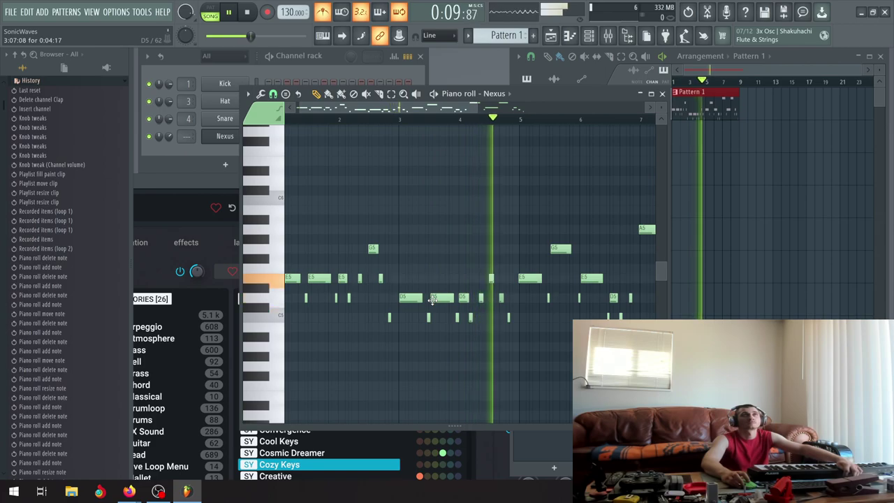
click(228, 12)
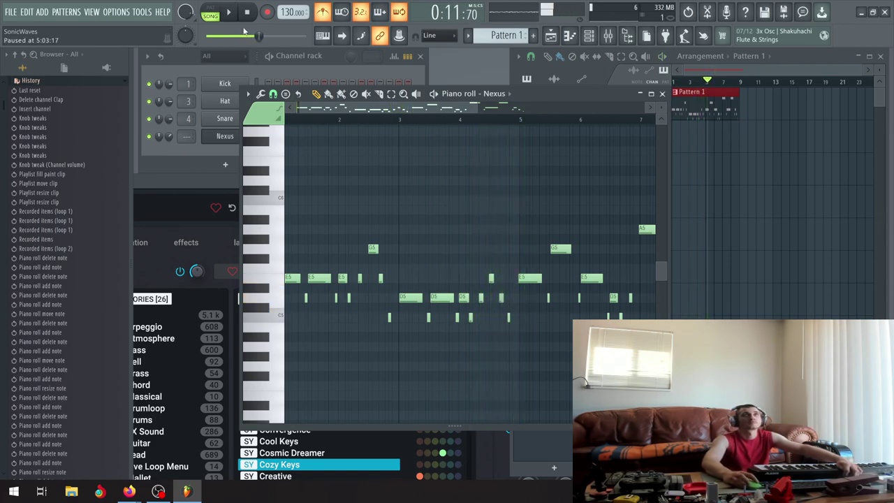
Raise the last C5 note of bar 4 to F5 and snap the long E5 after it onto the bar 5 line.
scroll(511, 295, up, 6)
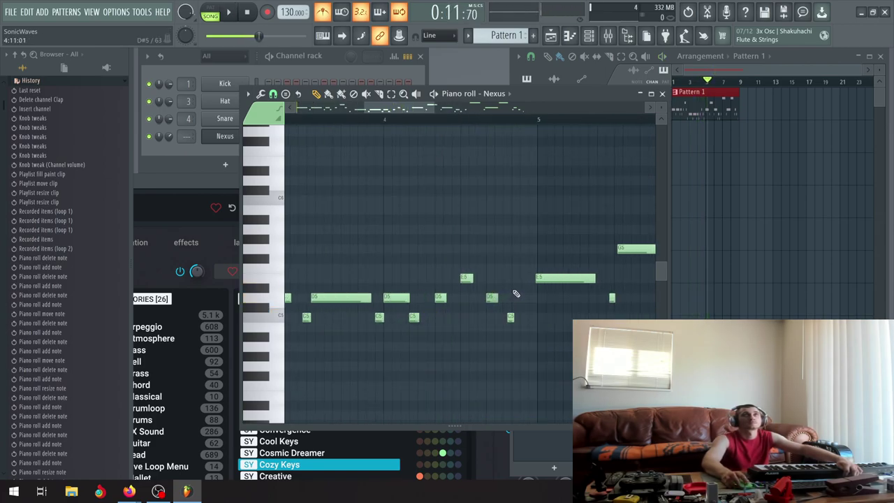
drag(489, 309, 490, 267)
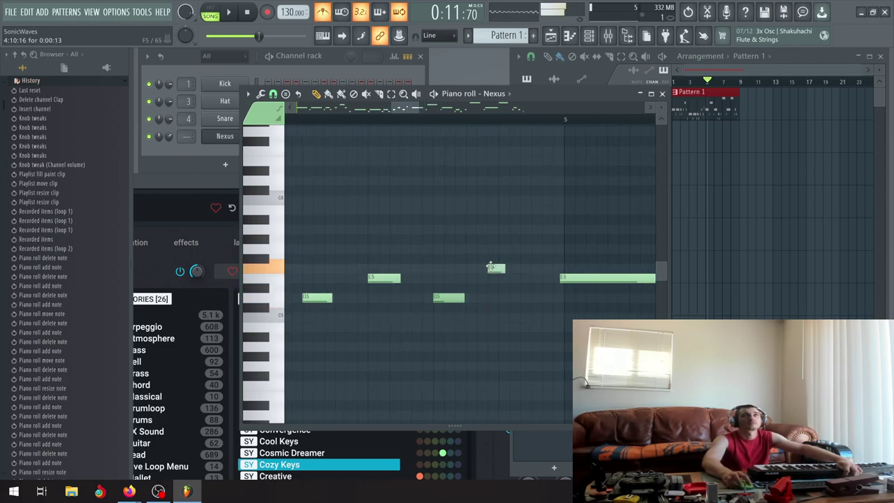
scroll(505, 314, down, 5)
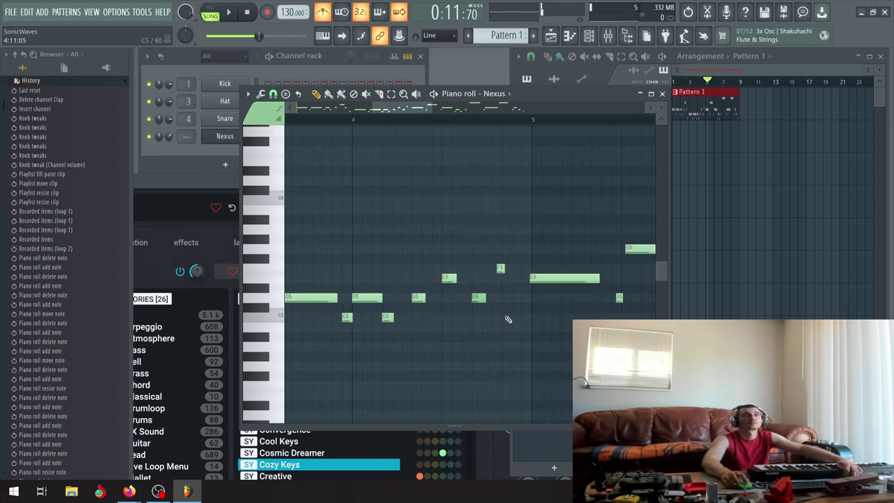
scroll(524, 272, up, 5)
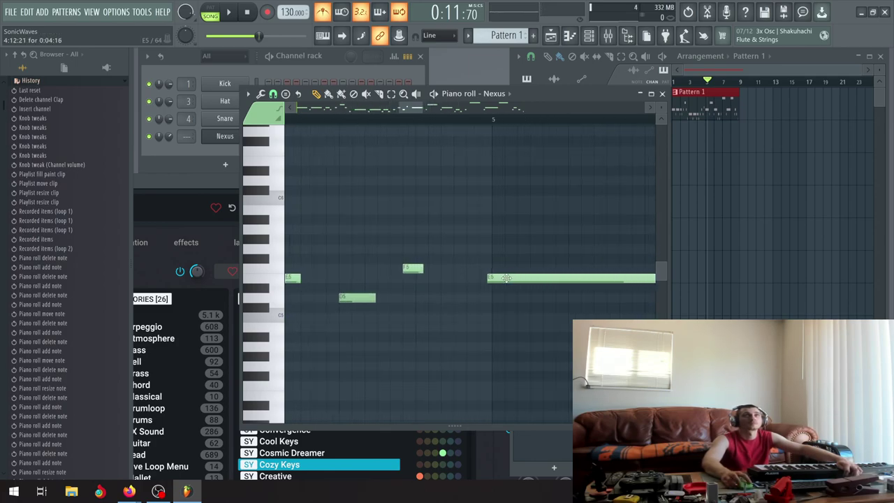
scroll(505, 303, down, 5)
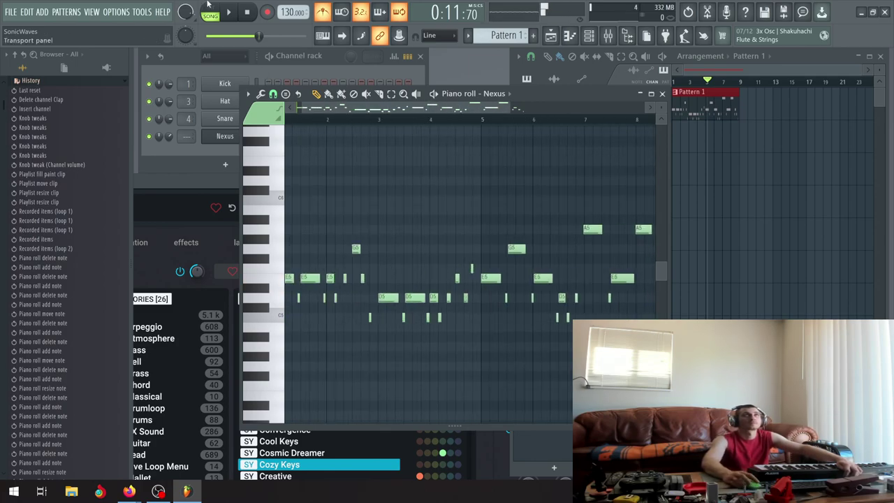
Play back the melody from the beginning to the start of bar 5 to hear the F5 that ends bar 4.
key(space)
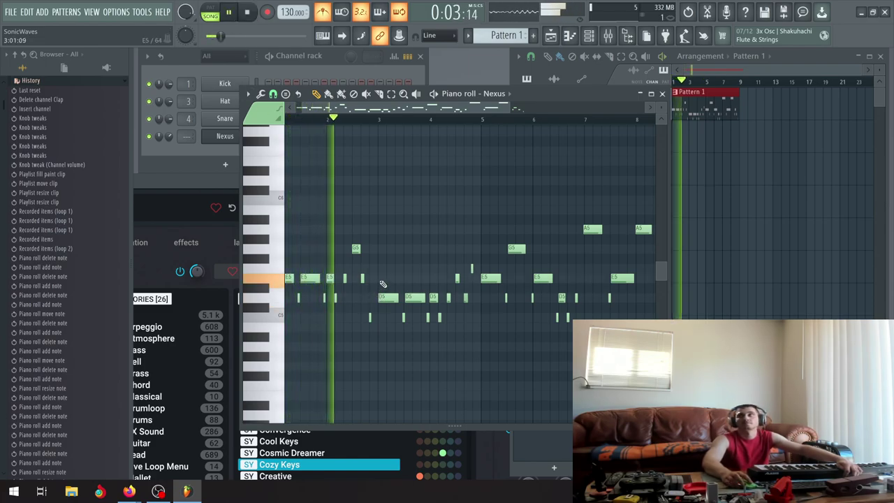
scroll(384, 287, down, 2)
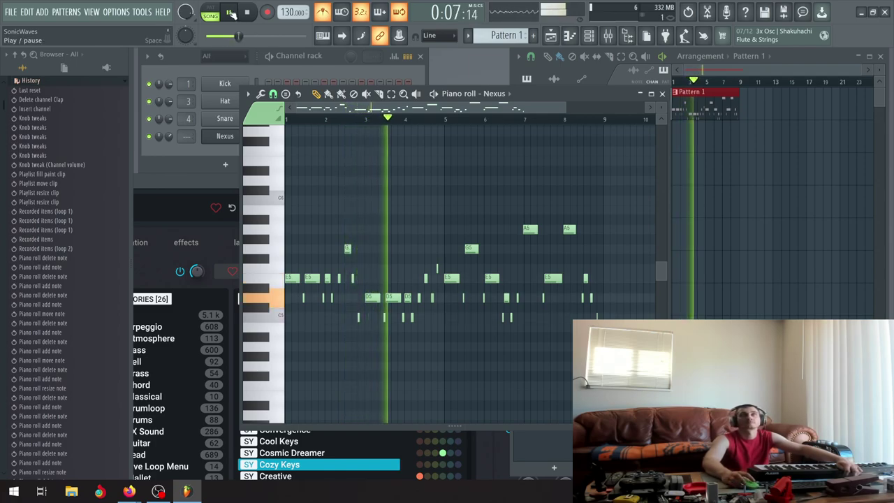
click(230, 12)
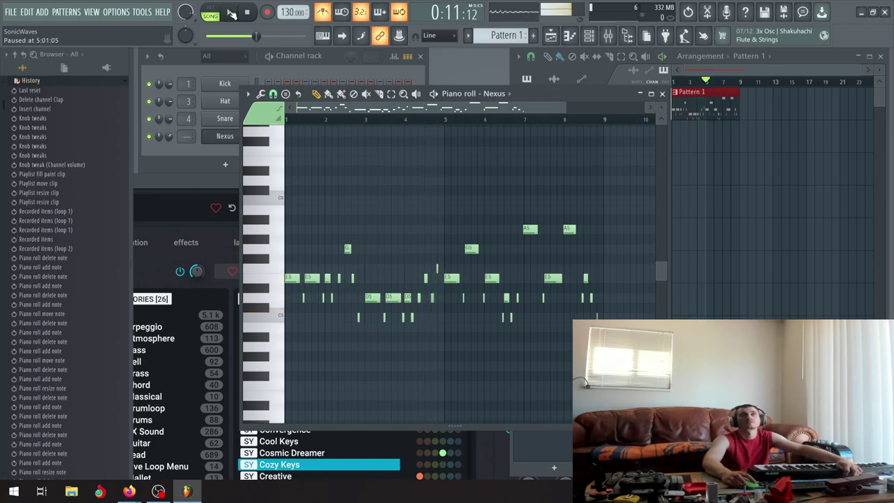
Move the F5 at the end of bar 4 slightly later onto the grid and lengthen it.
scroll(423, 259, up, 6)
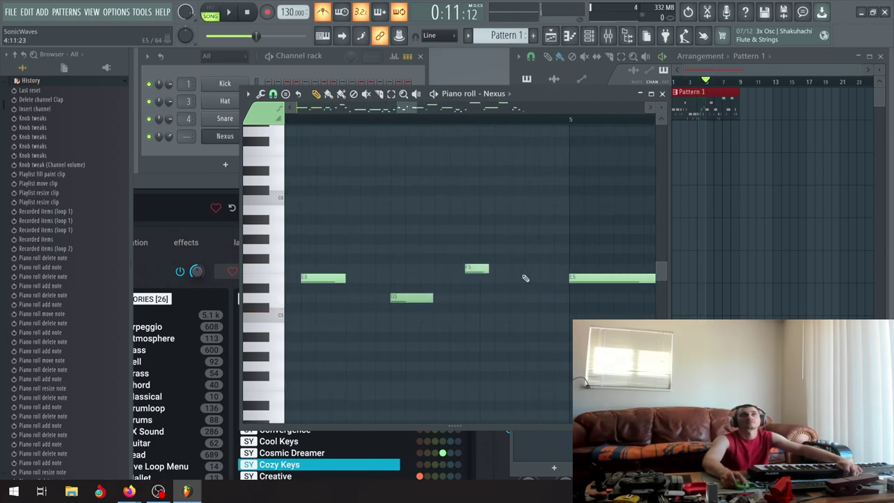
drag(473, 270, 487, 270)
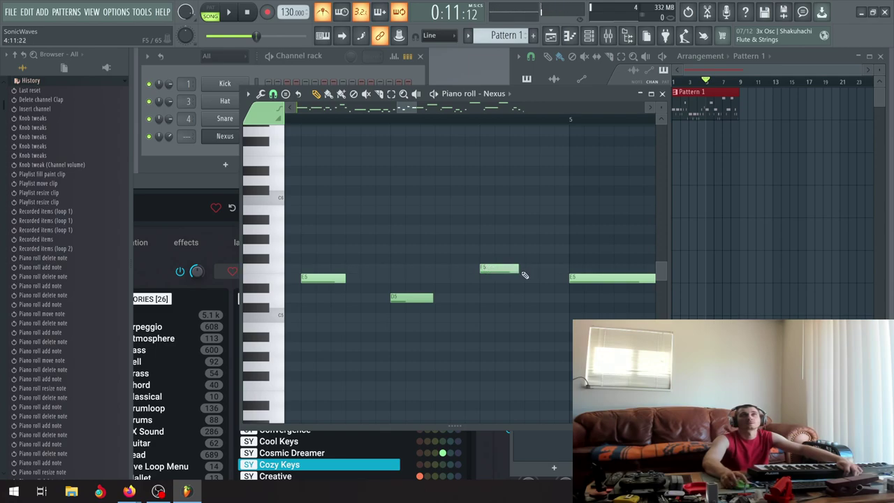
scroll(522, 272, down, 3)
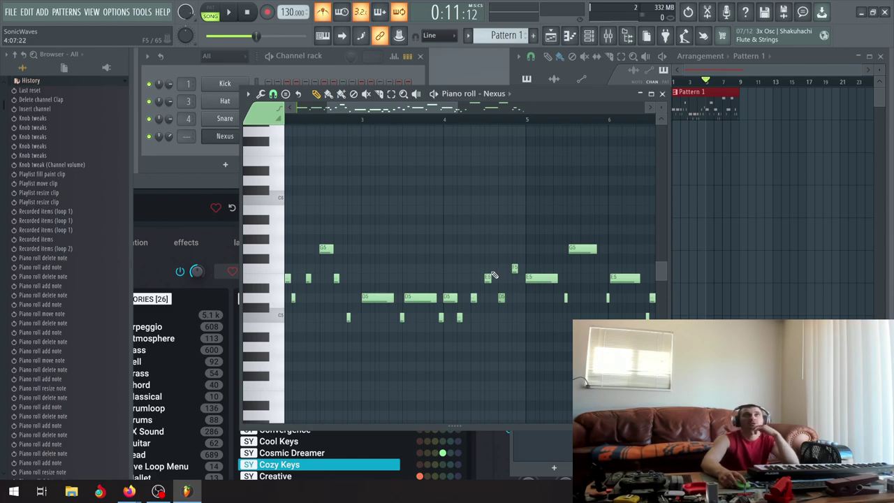
Play back the melody from the beginning into bar 7 to check the second half's notes.
scroll(482, 271, down, 3)
scroll(476, 268, down, 1)
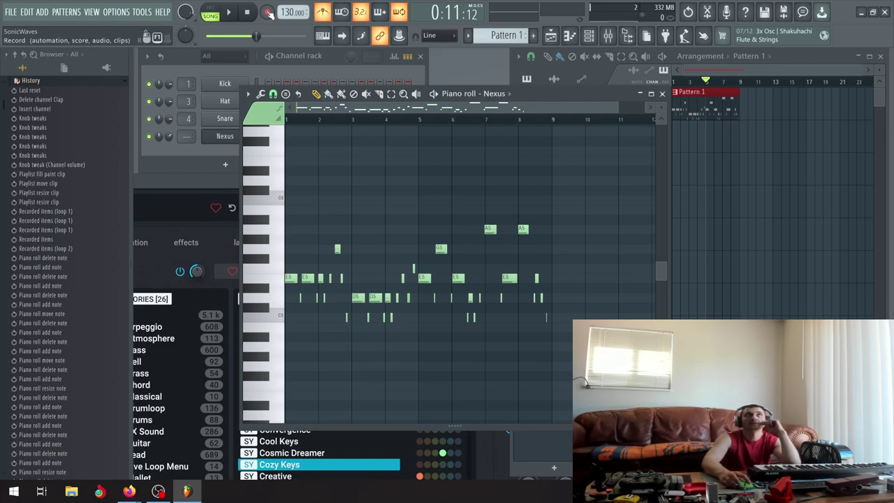
click(228, 13)
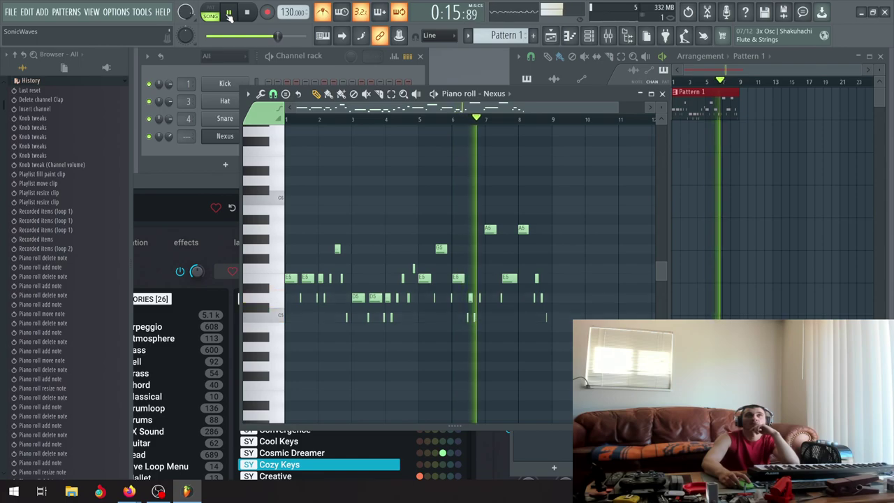
click(229, 13)
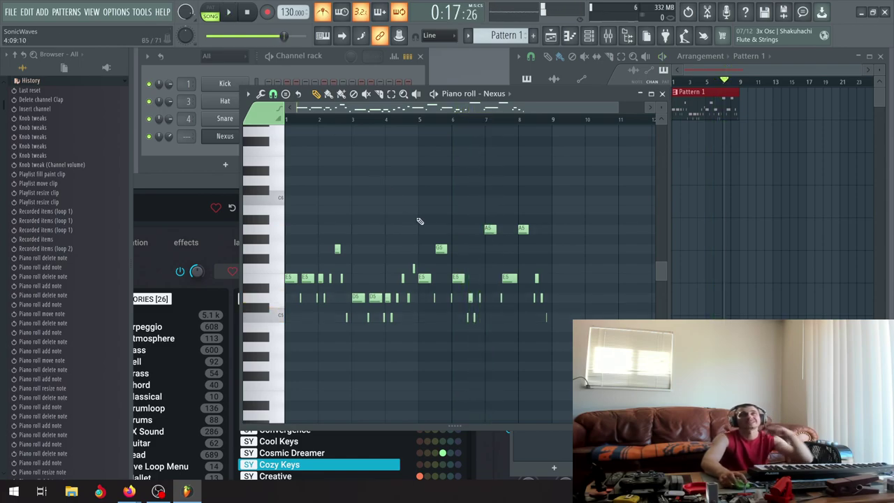
Lower the A5 at the start of bar 7 to G5 and replace it with one starting on the bar 7 line.
ctrl+scroll(485, 234, up, 3)
ctrl+scroll(485, 234, up, 2)
drag(485, 234, 488, 251)
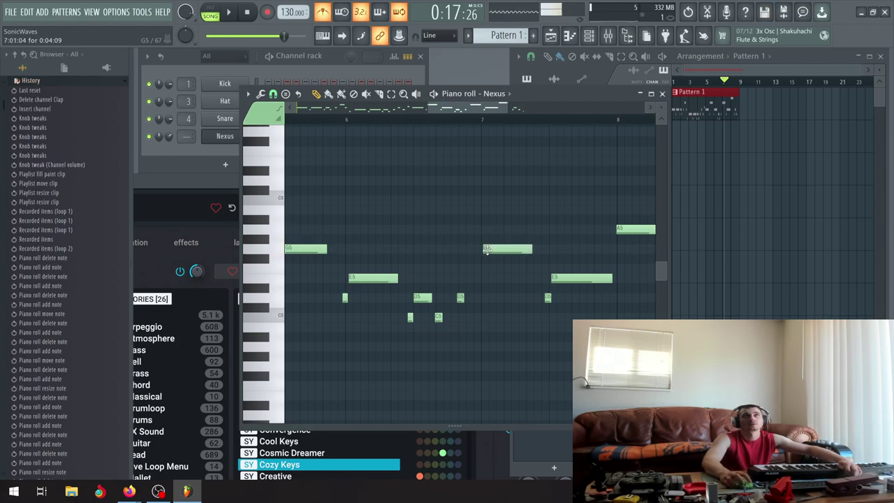
right_click(486, 251)
ctrl+scroll(485, 253, up, 2)
click(482, 250)
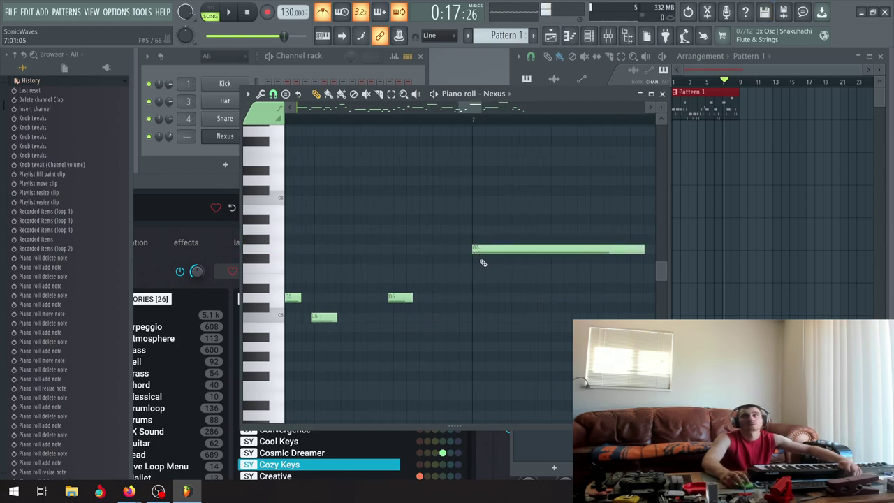
ctrl+scroll(481, 262, down, 4)
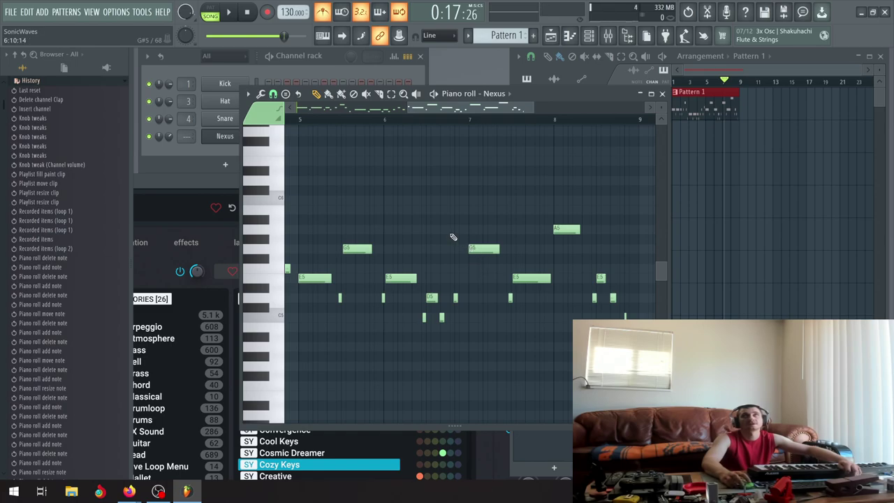
ctrl+scroll(535, 254, up, 4)
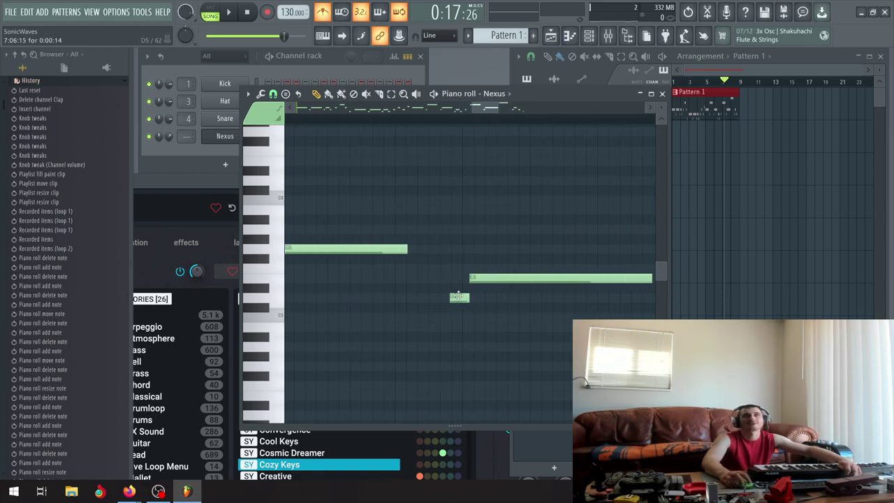
Replace the D5 and E5 in the second half of bar 7 with grid-aligned notes and start the A5 exactly on the bar 8 line.
right_click(454, 297)
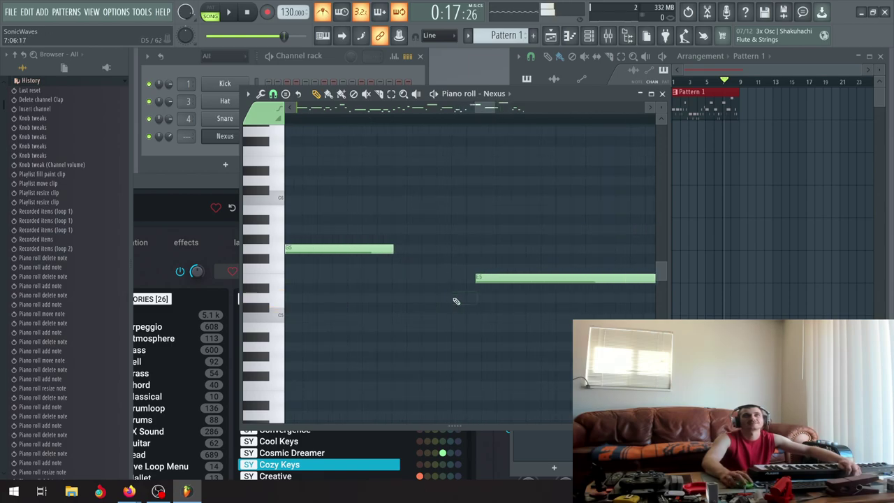
right_click(491, 278)
ctrl+scroll(487, 281, down, 5)
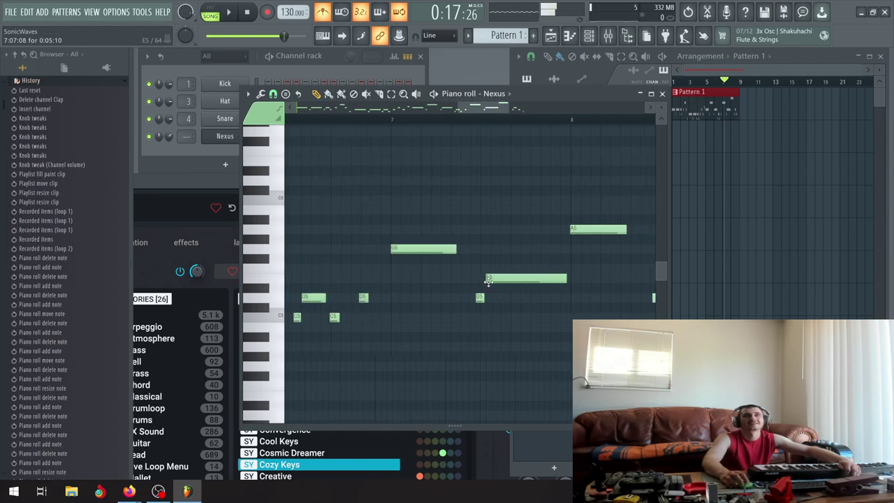
ctrl+scroll(530, 263, up, 5)
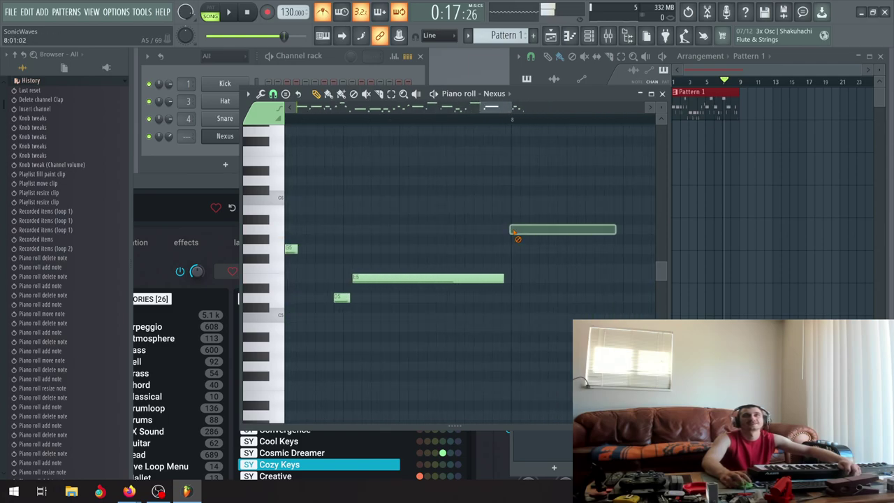
ctrl+scroll(516, 231, down, 5)
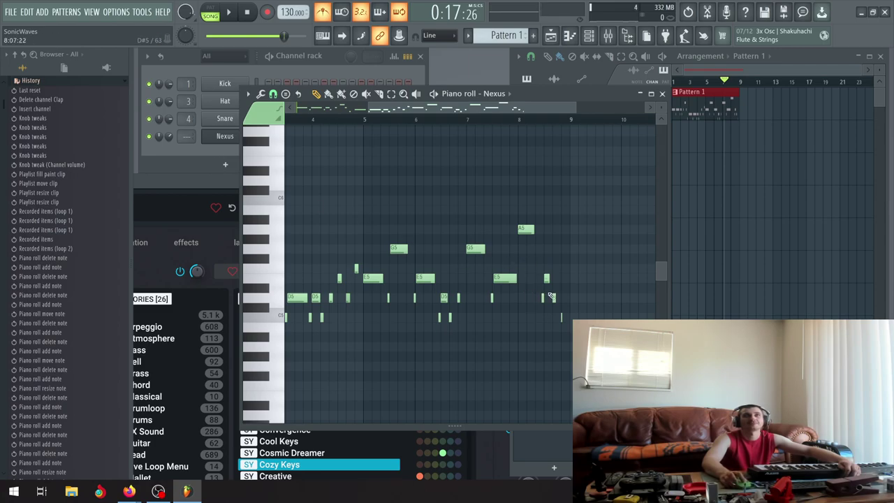
Align the D5, E5, D5 and C5 notes in the second half of bar 8 to the grid.
ctrl+scroll(543, 274, up, 5)
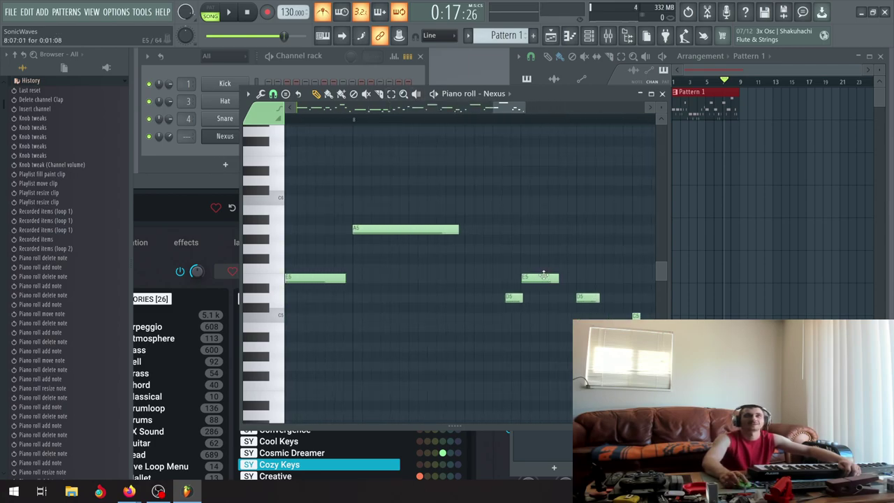
ctrl+scroll(529, 310, up, 2)
drag(530, 300, 518, 297)
drag(551, 277, 546, 277)
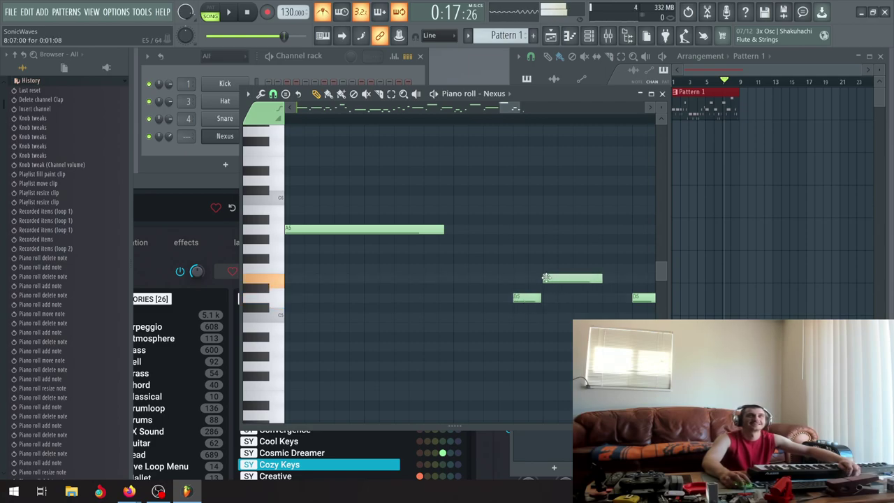
scroll(563, 291, down, 5)
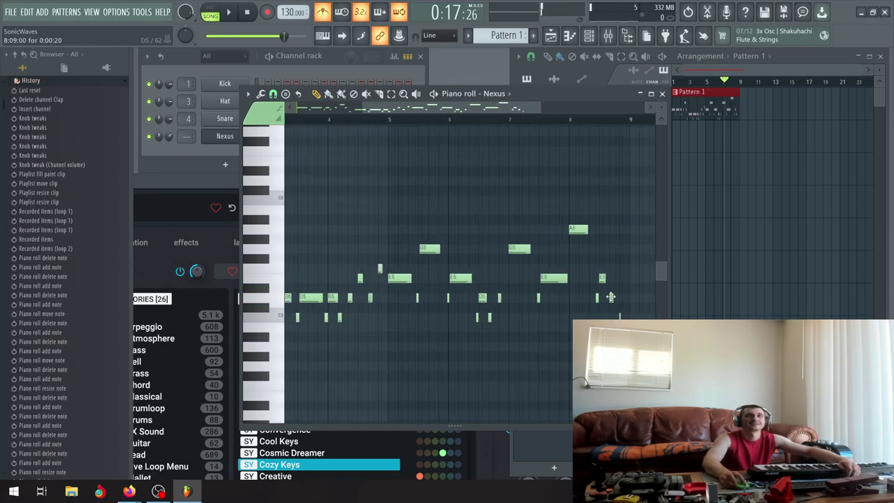
scroll(620, 305, up, 4)
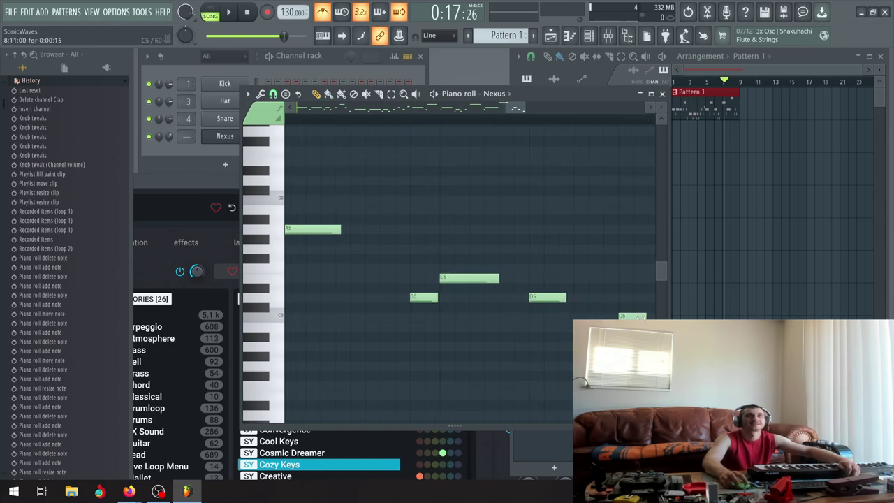
Play back the melody into bar 7 to hear the G5 at its start.
scroll(614, 307, down, 4)
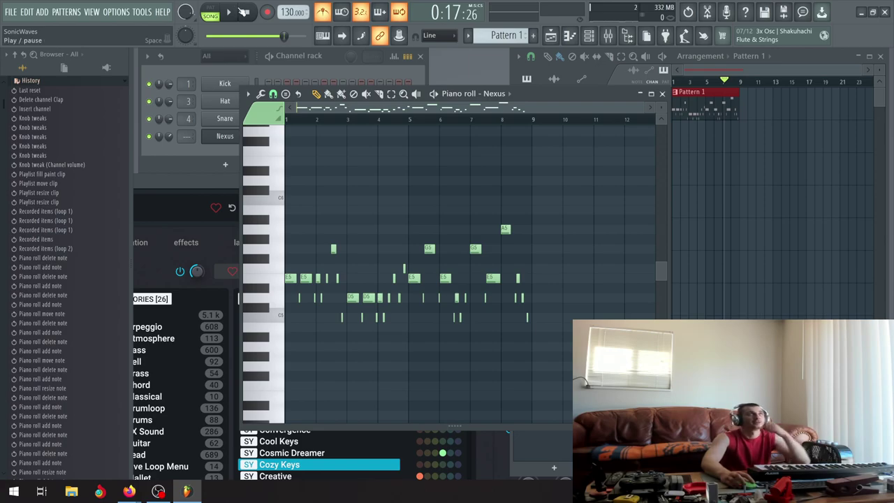
click(234, 12)
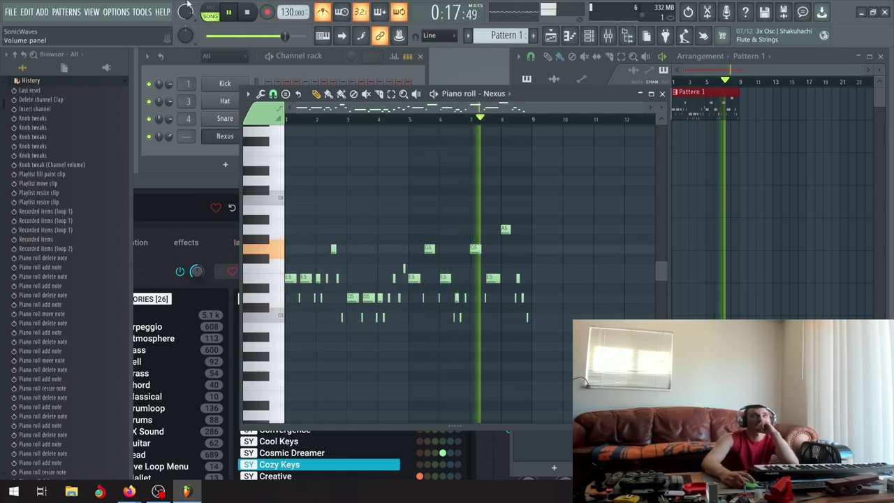
key(space)
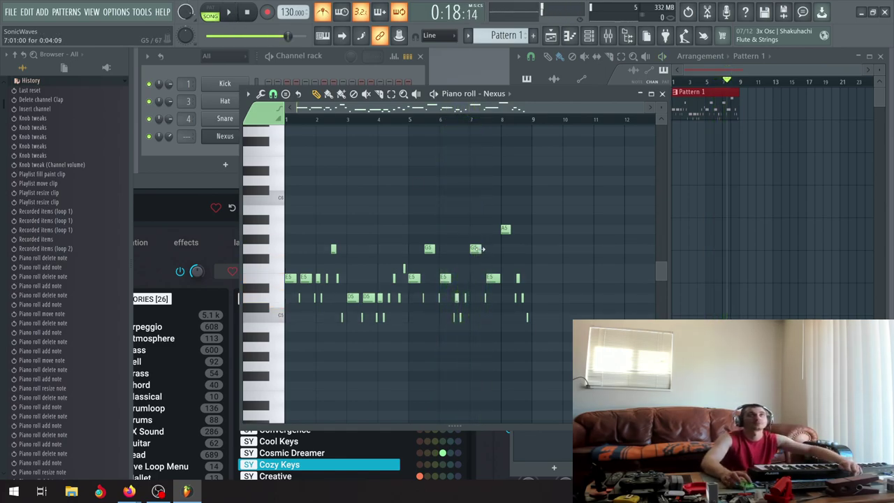
Lower the G5 at the start of bar 7 to F5.
scroll(476, 249, up, 3)
drag(469, 250, 470, 269)
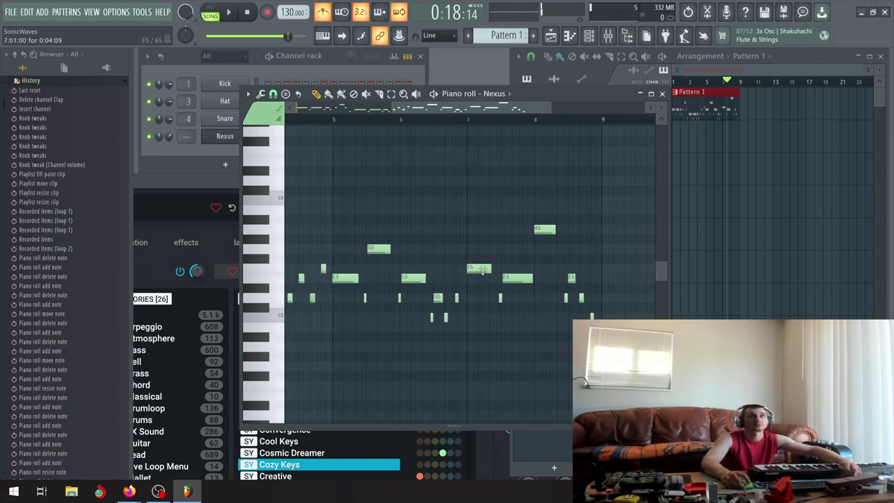
Play back the melody into bar 8 and lower the A5 at the start of that bar to G5.
scroll(348, 127, down, 4)
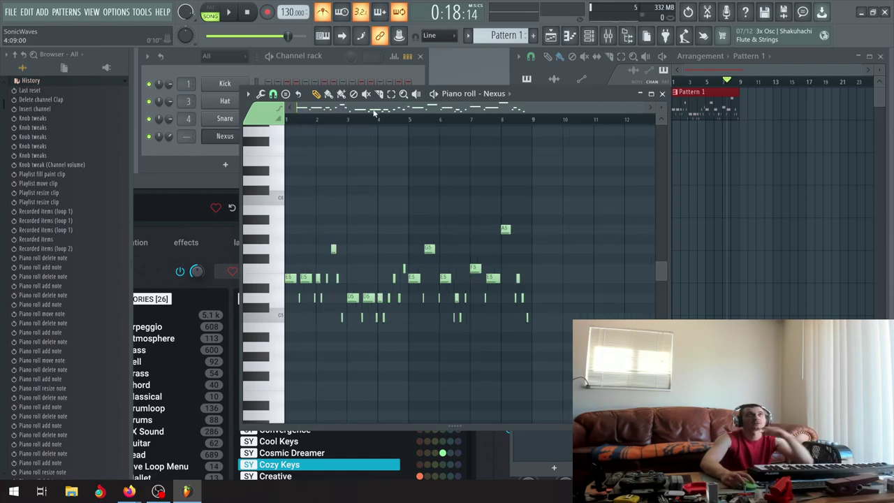
click(231, 14)
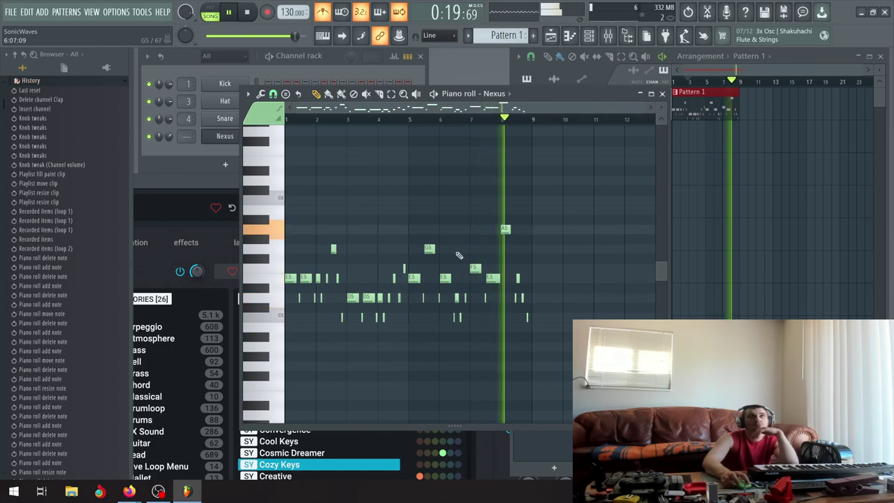
key(space)
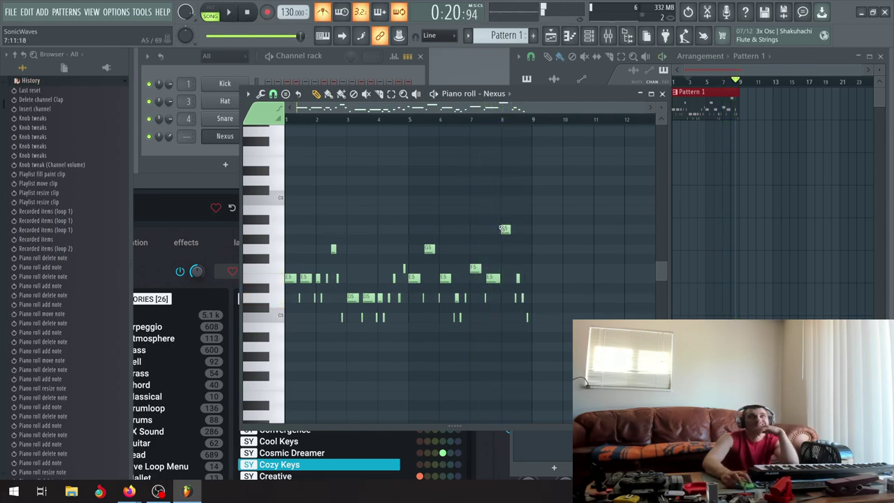
drag(504, 237, 506, 252)
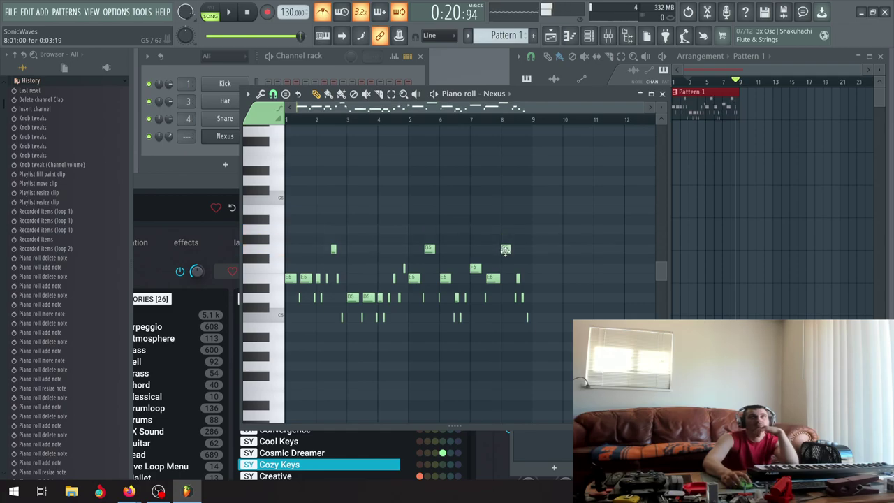
Play back the melody from the middle of bar 3 into bar 6 and examine the D5 and E5 around the bar 6 line.
click(367, 122)
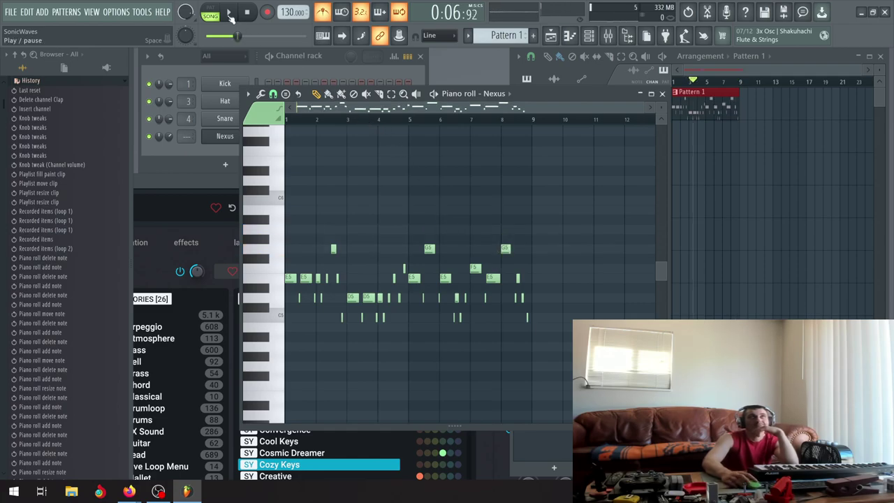
click(230, 14)
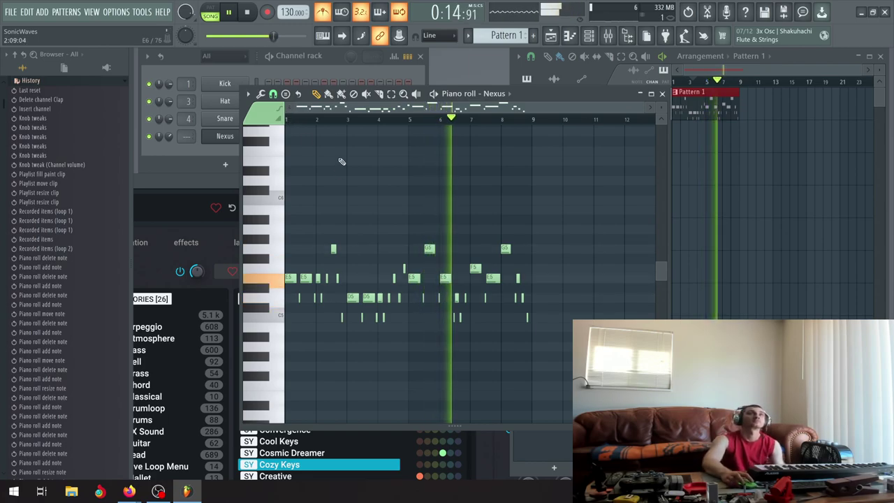
key(space)
scroll(452, 298, up, 3)
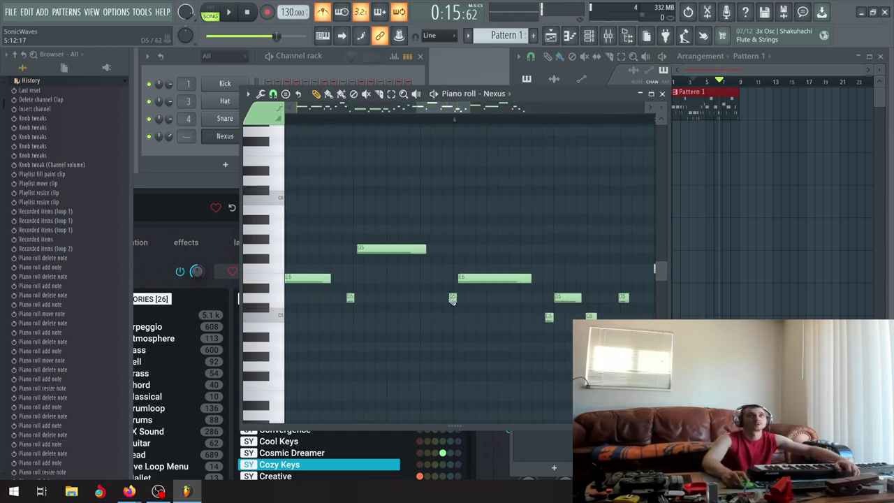
scroll(451, 298, up, 3)
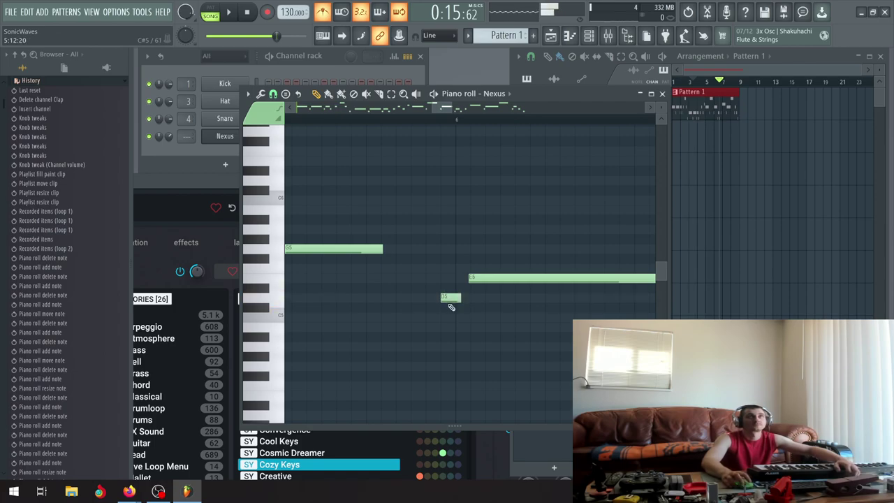
Play back the whole melody to the end of bar 8, examining the C5 at the bar 4 line along the way.
scroll(450, 300, down, 8)
click(230, 12)
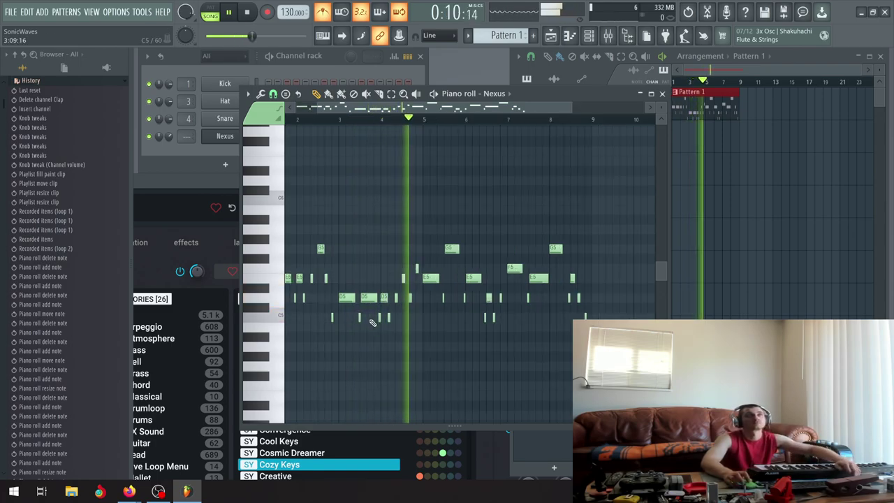
scroll(389, 318, up, 6)
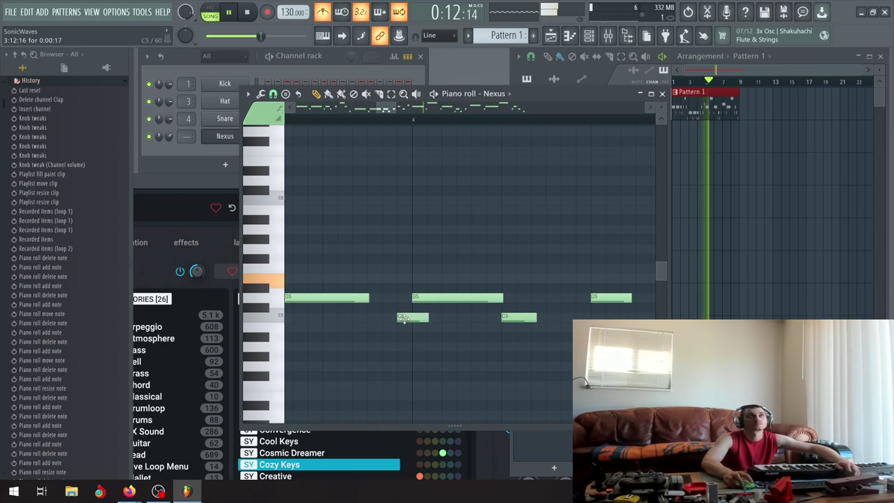
scroll(404, 318, down, 3)
scroll(406, 318, down, 5)
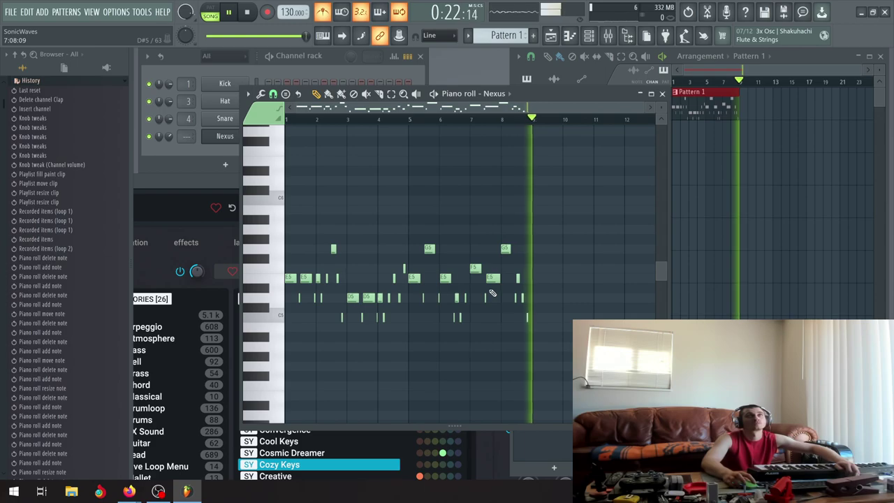
Raise the C5 at the end of bar 8 to E5 and lower the G5 at the start of that bar to D5.
ctrl+scroll(530, 317, up, 4)
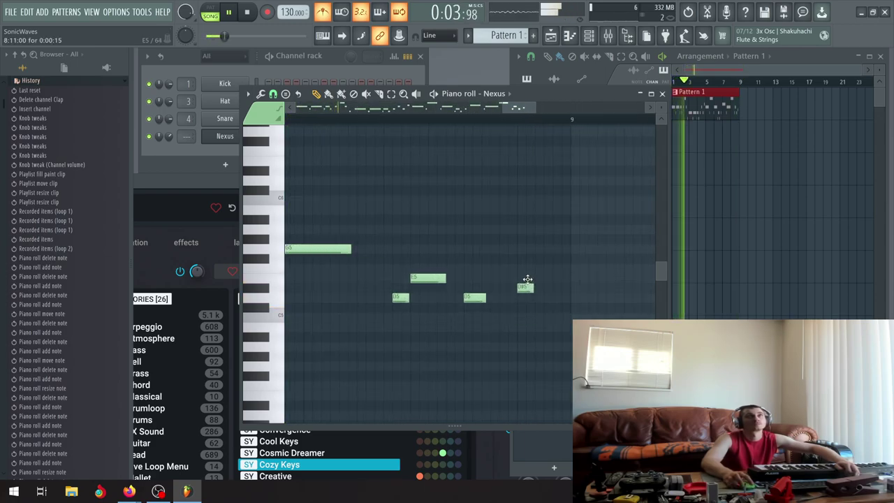
ctrl+scroll(524, 293, down, 5)
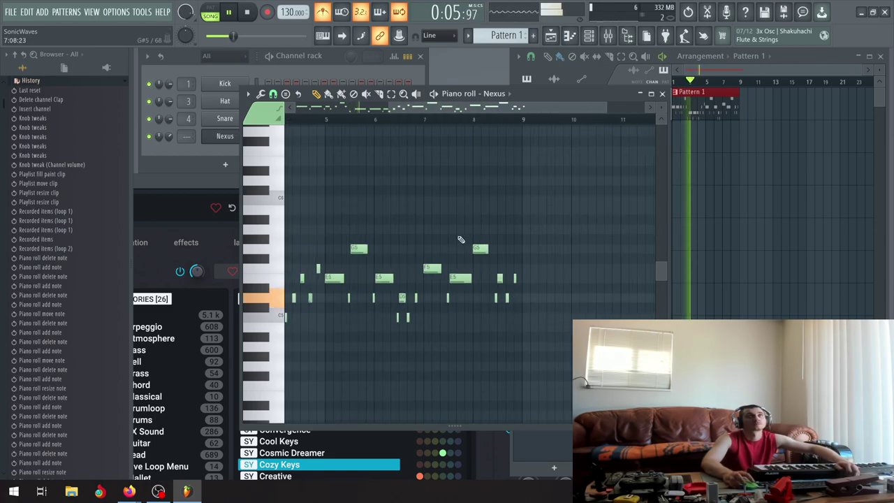
ctrl+scroll(457, 244, up, 3)
ctrl+scroll(412, 286, up, 3)
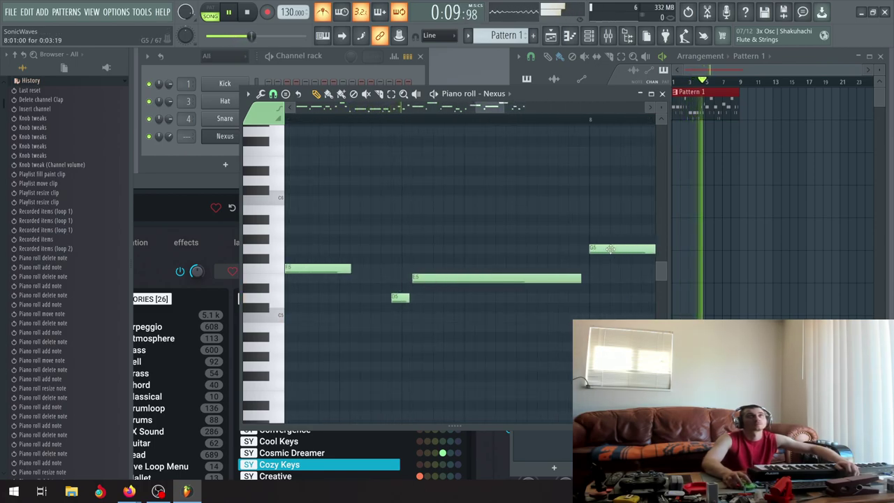
drag(602, 249, 598, 297)
Listen to the looping melody through the end of bar 8 and stop playback.
ctrl+scroll(596, 287, down, 2)
ctrl+scroll(598, 296, down, 3)
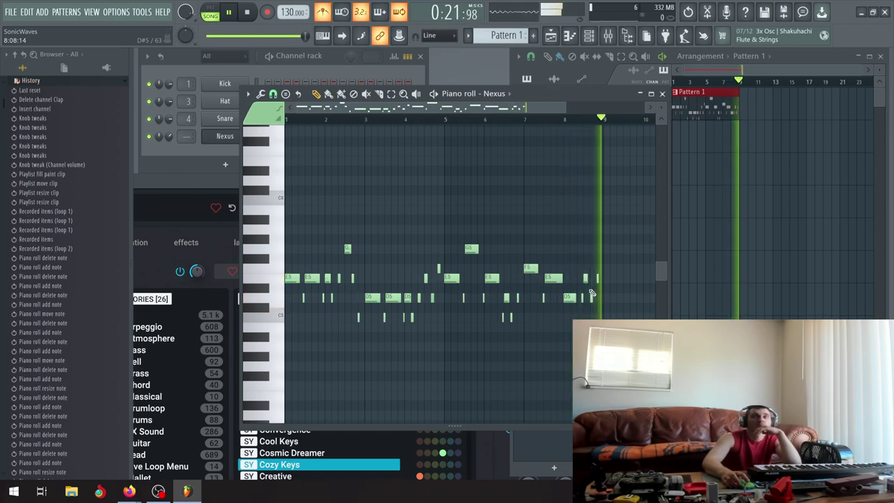
click(234, 14)
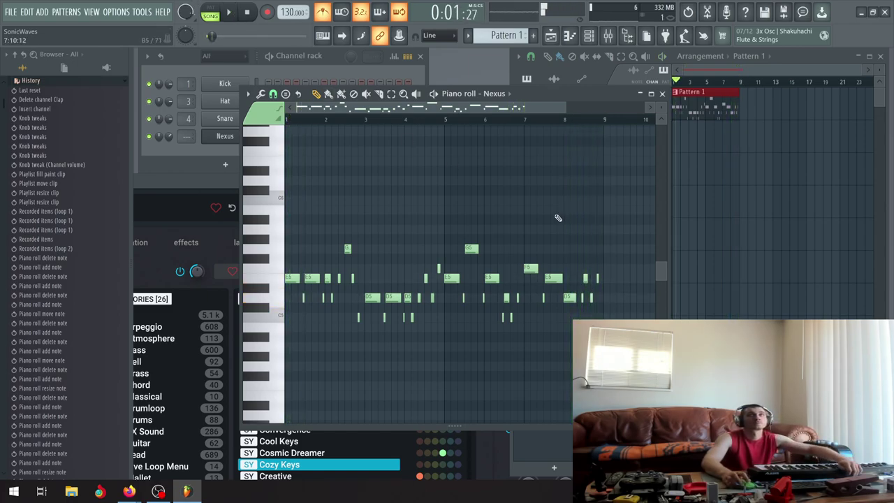
Raise the last note of bar 8 to F5.
scroll(586, 278, up, 5)
drag(615, 278, 615, 268)
scroll(585, 287, down, 3)
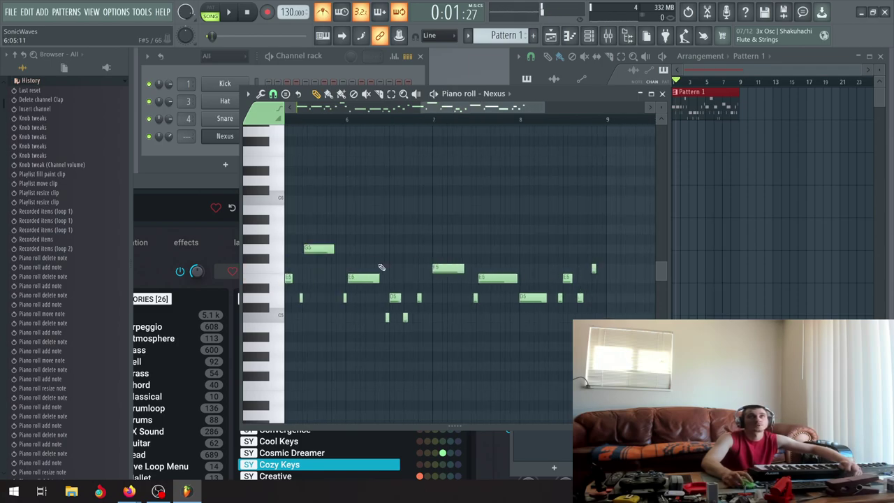
scroll(317, 269, down, 2)
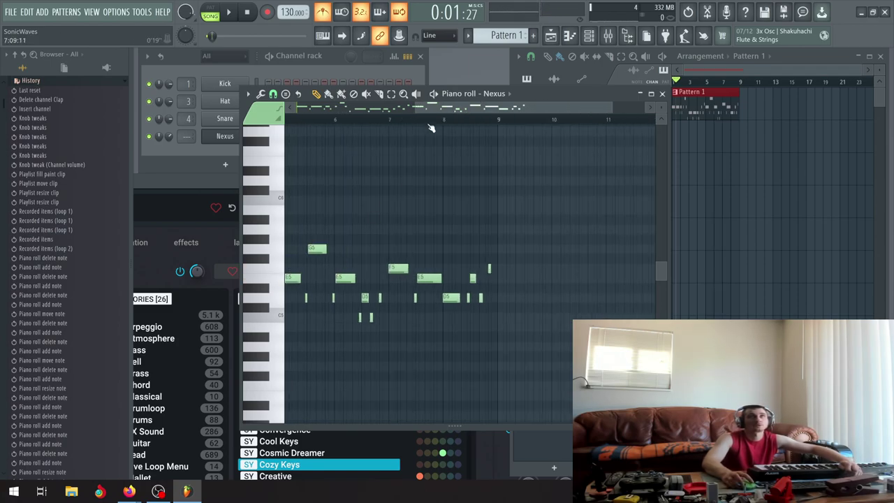
drag(441, 116, 421, 128)
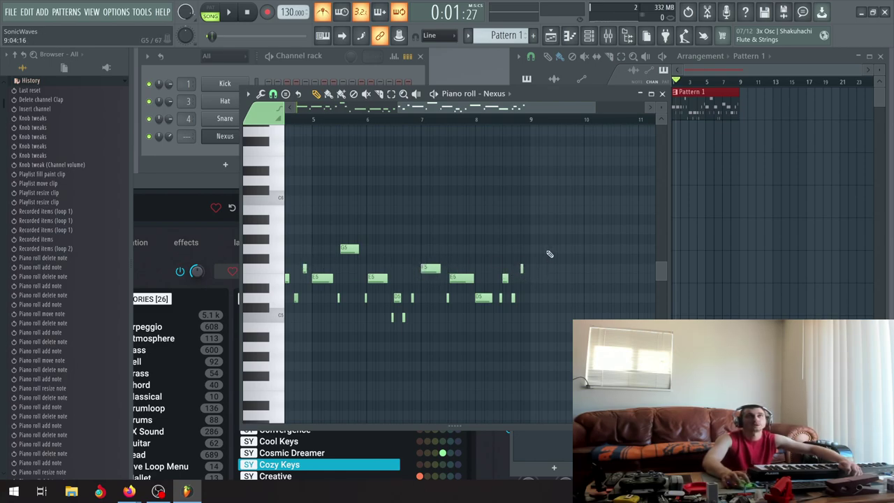
scroll(424, 277, down, 2)
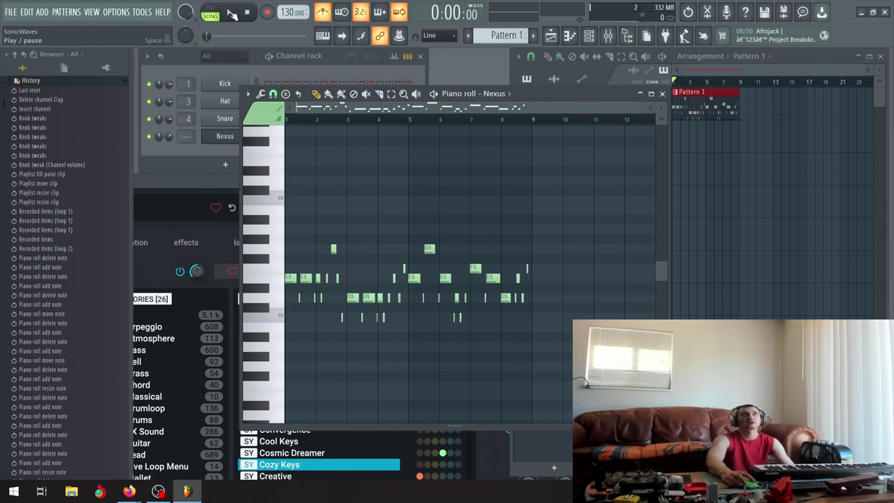
Open the project's general settings and expand the advanced options below the time settings.
click(116, 11)
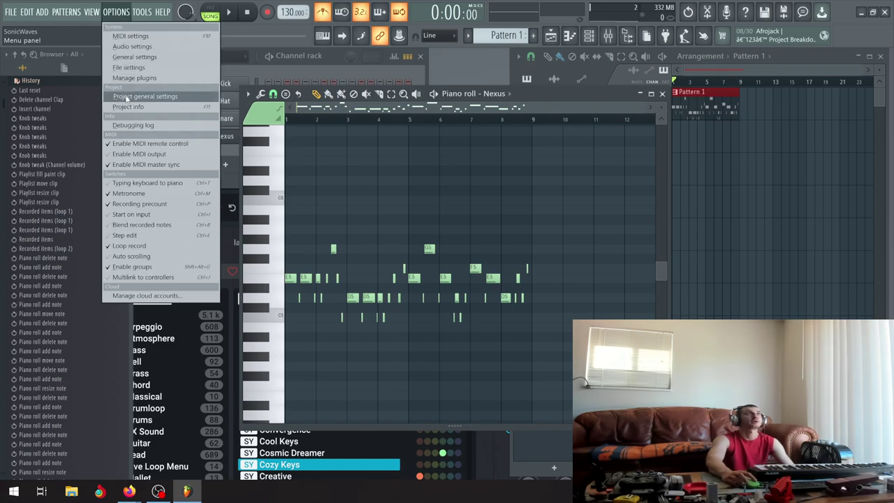
click(126, 96)
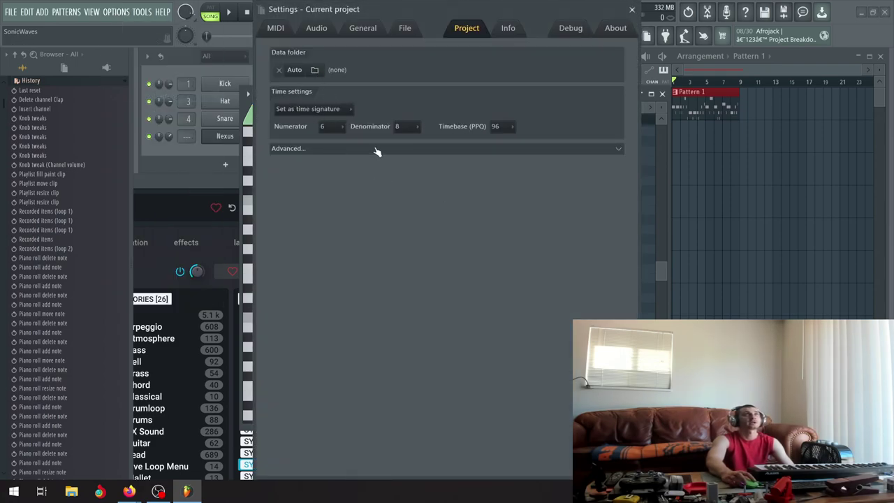
click(618, 149)
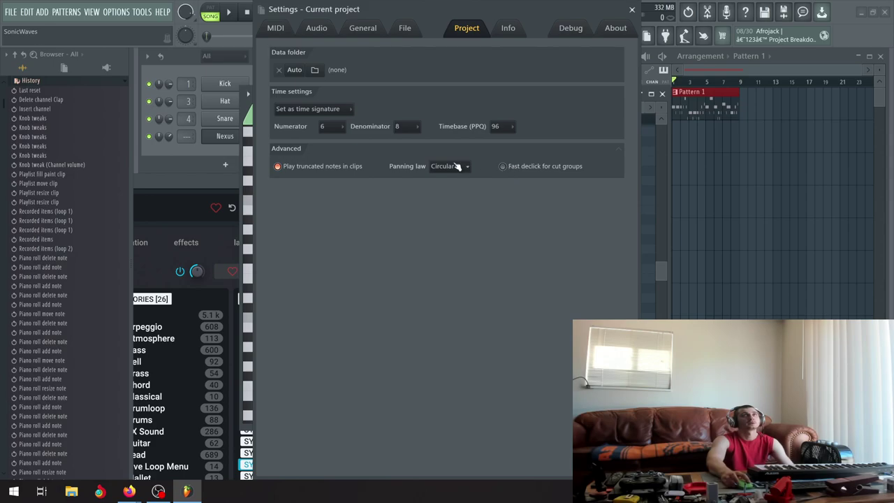
Close the project settings and save the project.
click(618, 150)
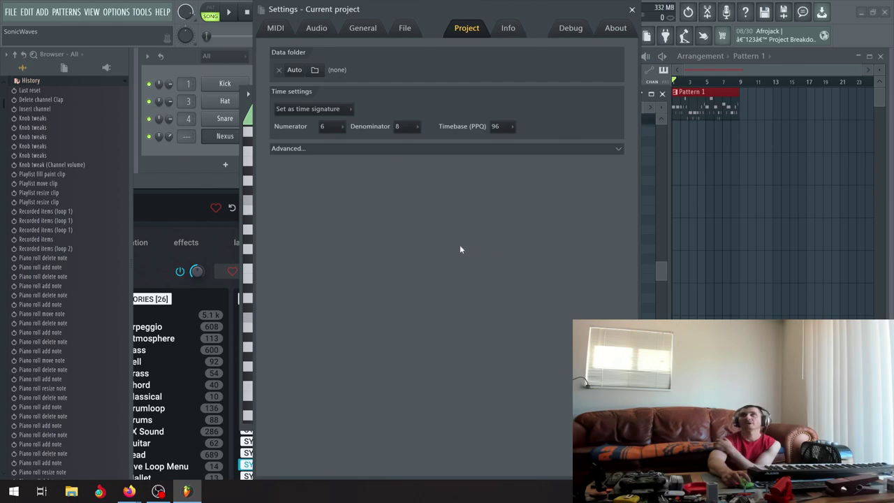
click(631, 10)
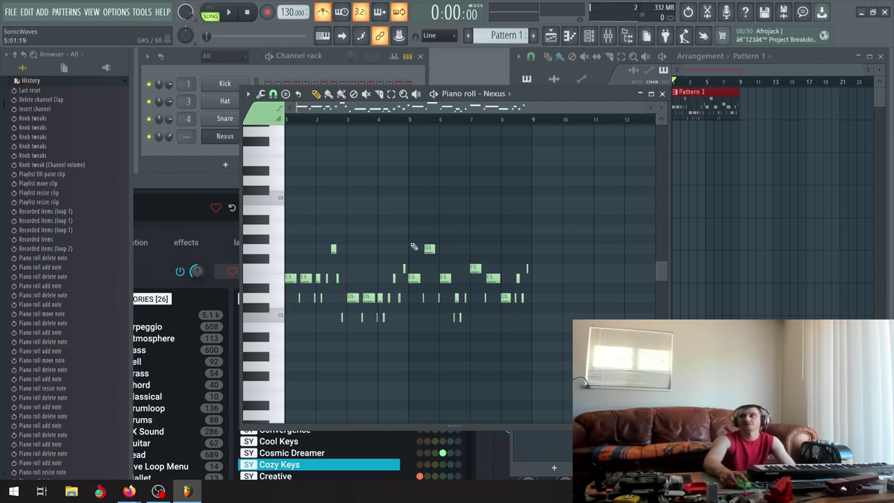
key(ctrl+s)
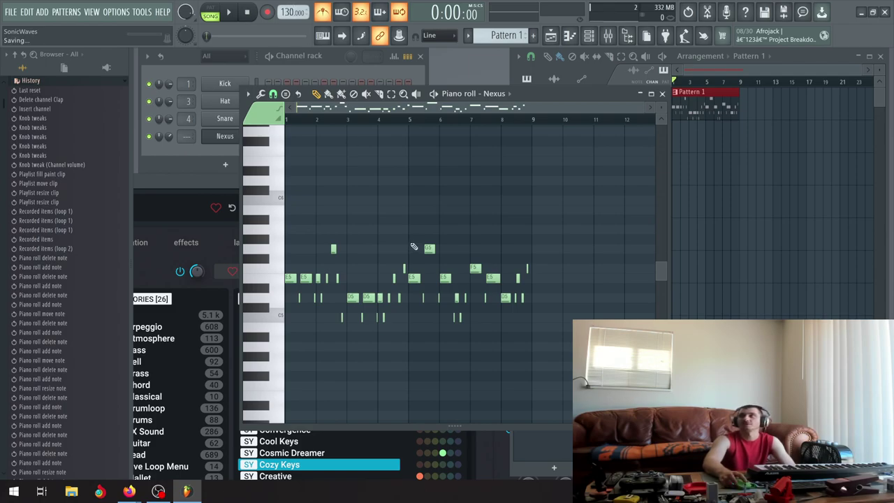
Play the Nexus melody from the start and stop it around bar 4 to check its timing.
click(229, 12)
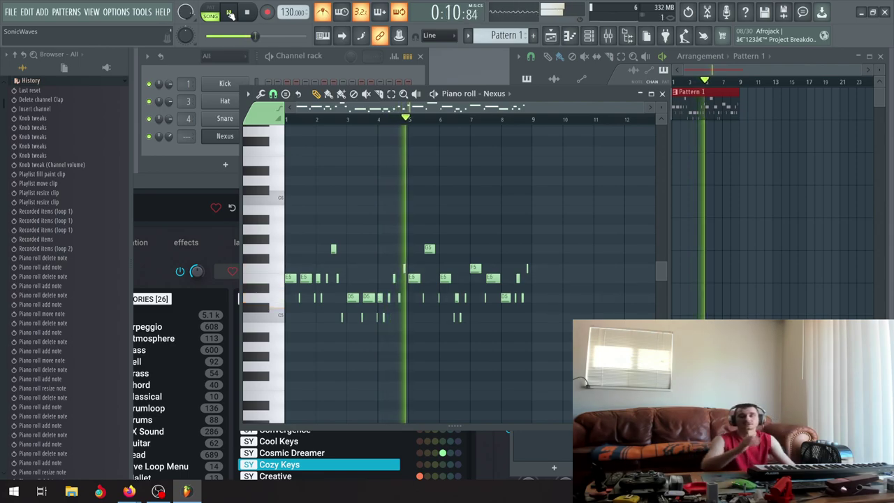
key(space)
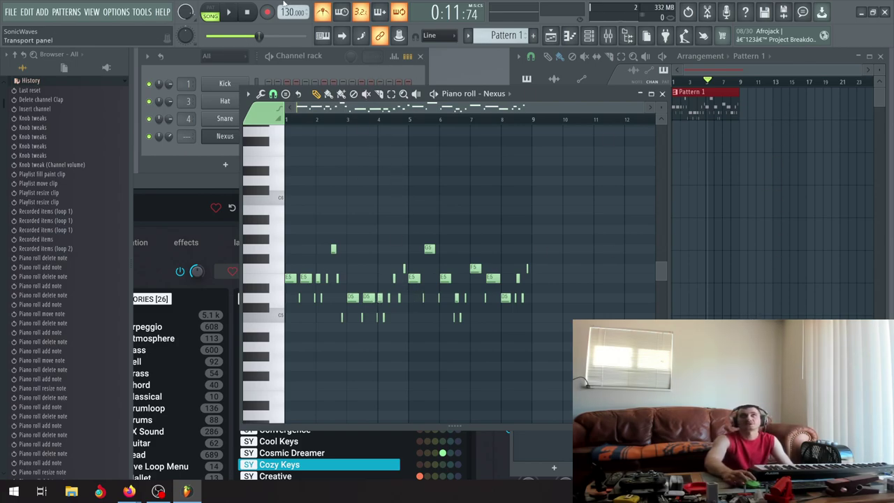
click(254, 19)
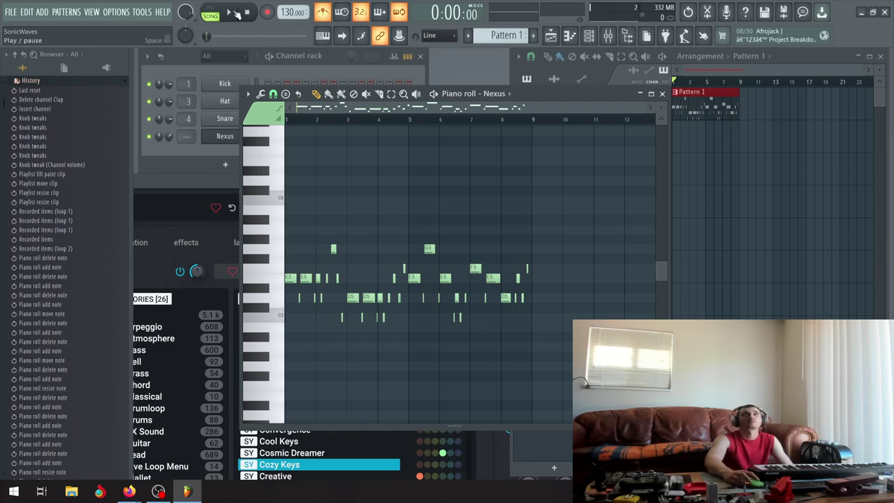
click(235, 13)
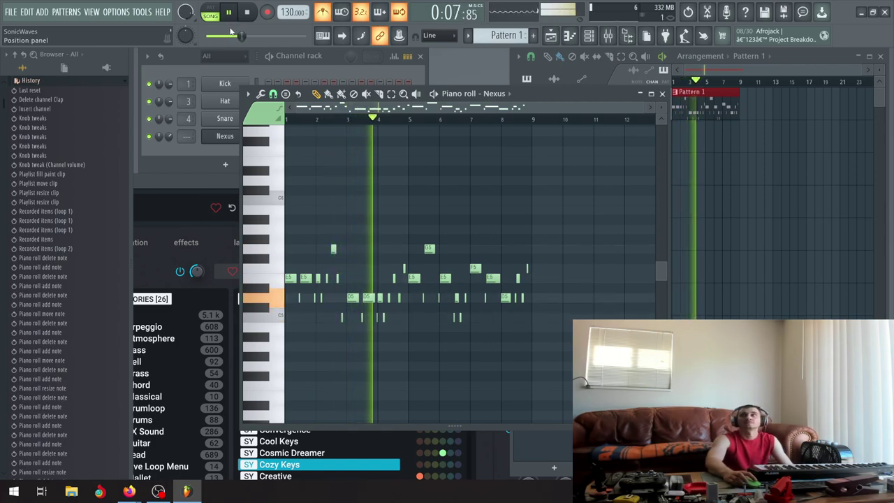
click(228, 12)
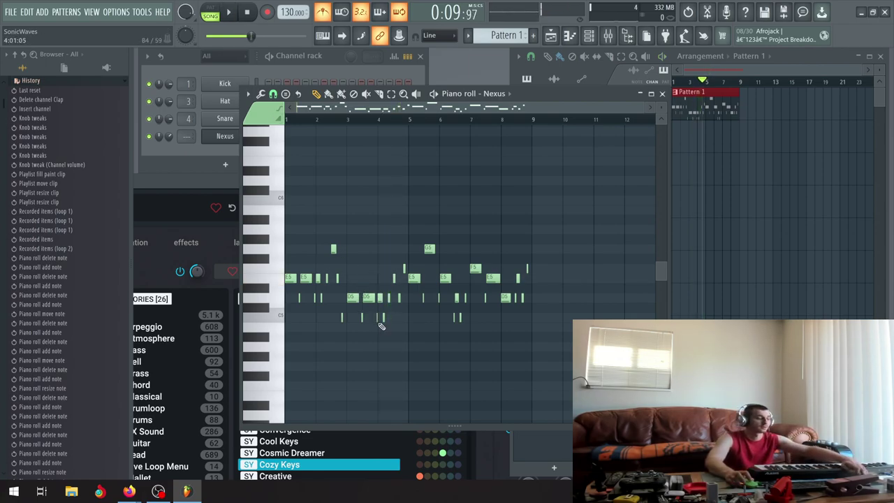
Lengthen the short C5 note just before bar 4 by extending its start earlier.
scroll(389, 330, up, 5)
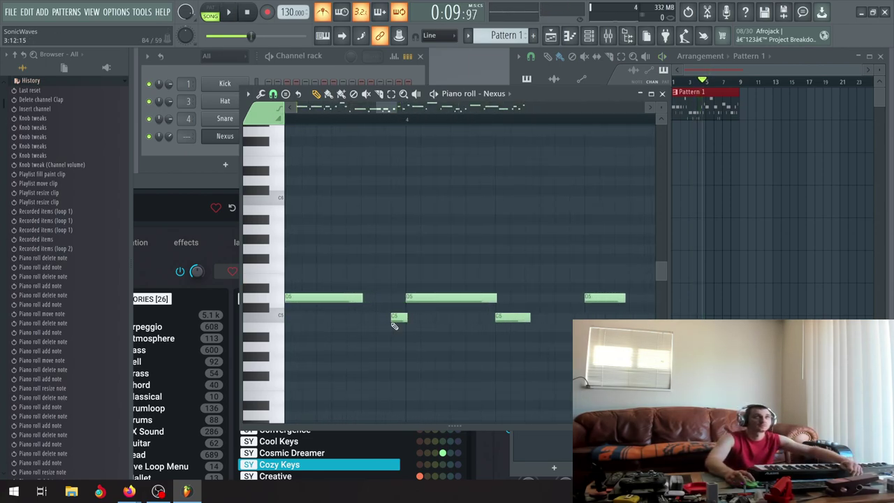
mouse_move(394, 317)
mouse_down()
mouse_move(378, 318)
mouse_move(396, 317)
mouse_up()
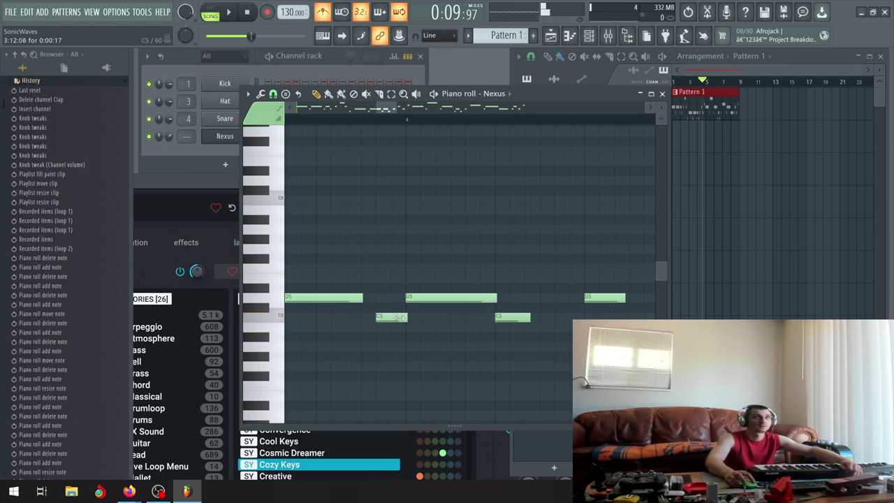
scroll(380, 293, down, 4)
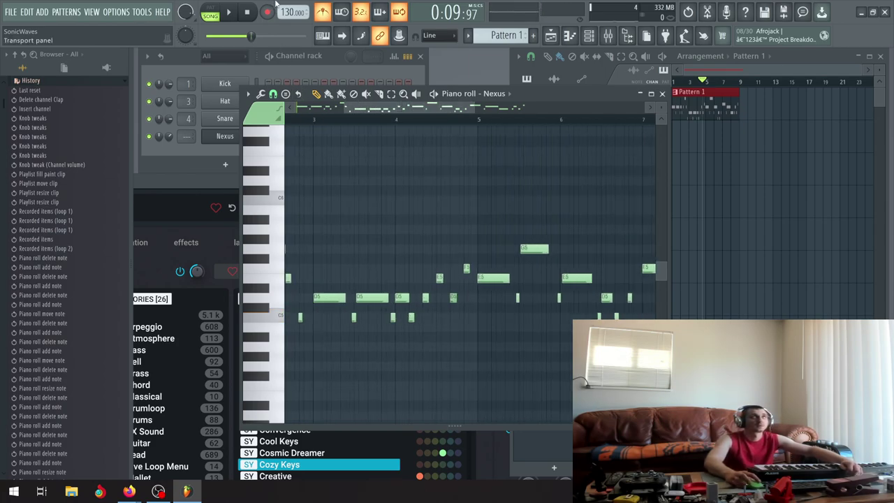
Listen to the whole melody loop while inspecting the notes in bars 3 and 4, and stop playback.
key(space)
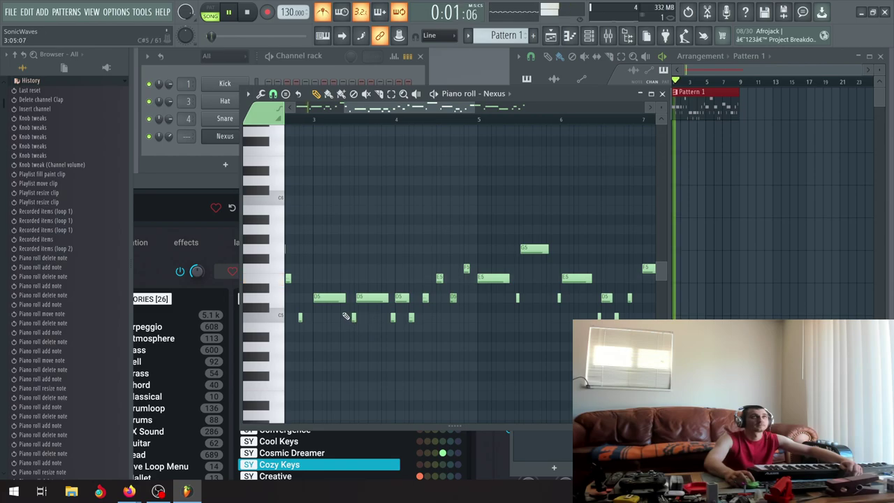
scroll(356, 315, up, 3)
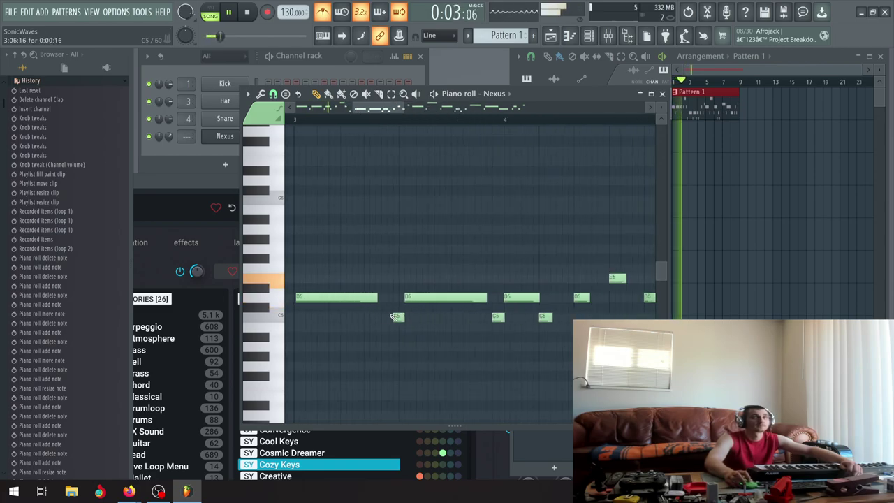
scroll(396, 316, down, 5)
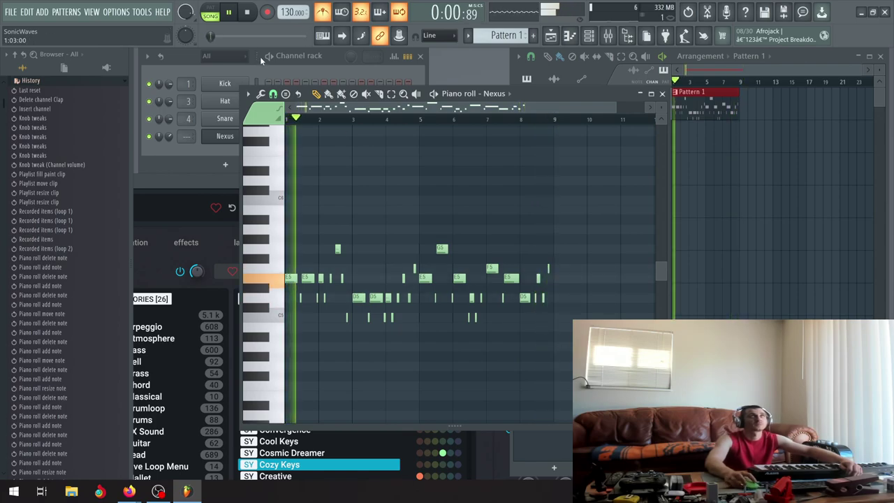
click(248, 12)
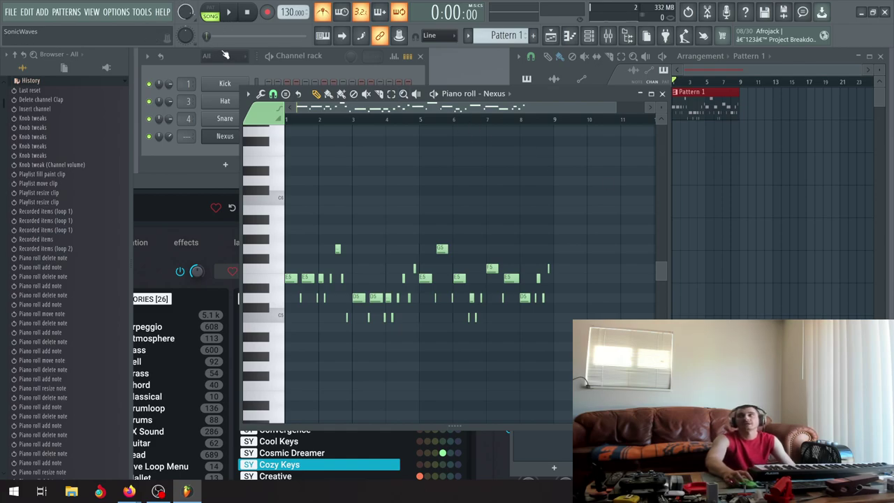
Close the piano roll and fit the full eight-bar Pattern 1 clip in the playlist view.
click(662, 94)
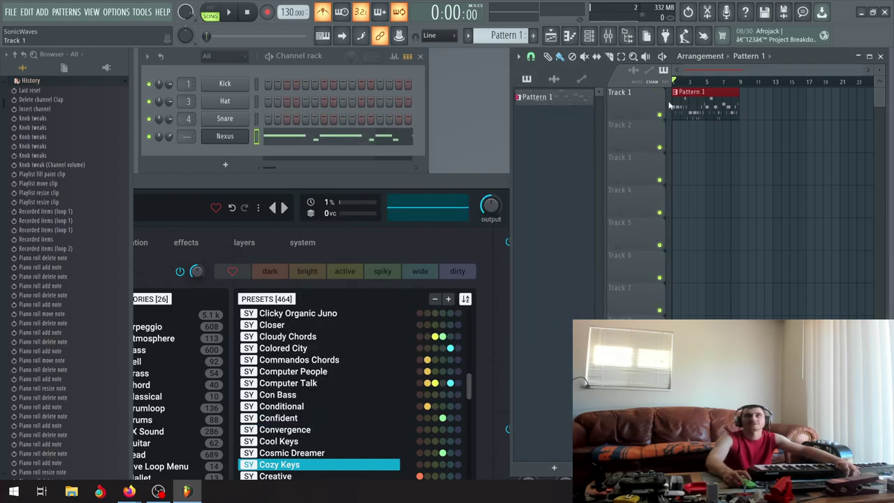
scroll(684, 79, up, 2)
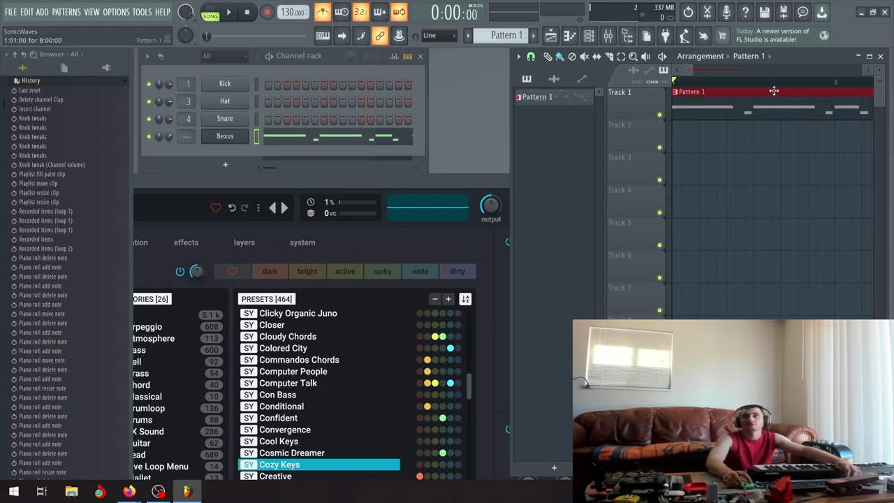
scroll(740, 120, down, 3)
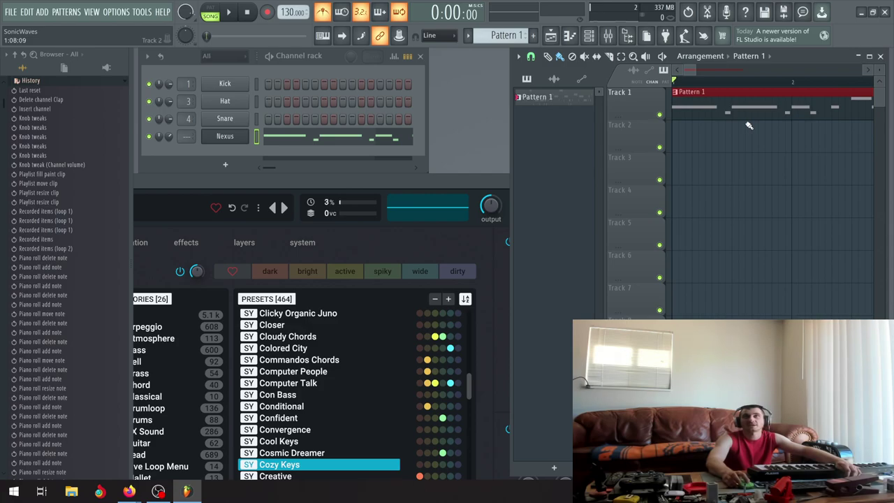
scroll(746, 127, down, 3)
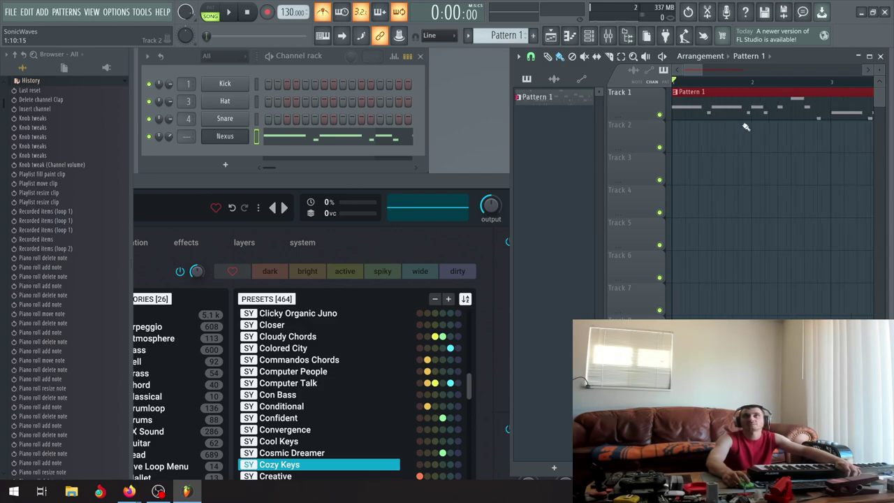
scroll(744, 129, down, 5)
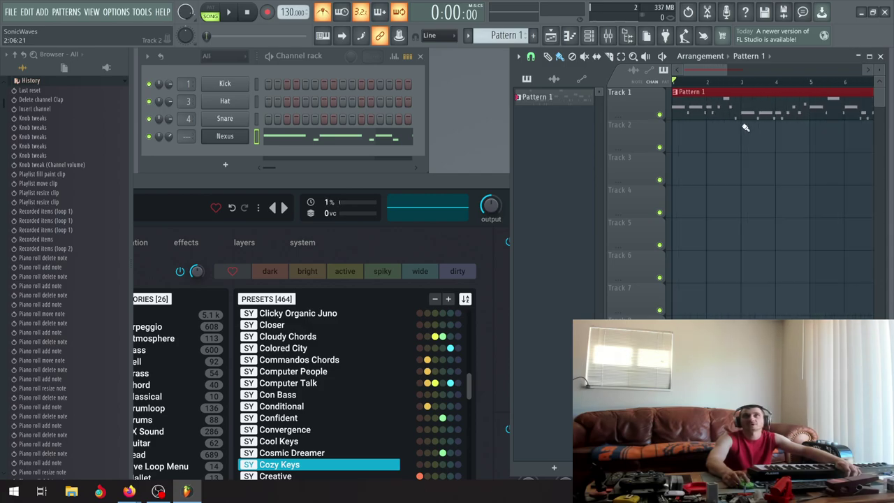
scroll(742, 131, down, 1)
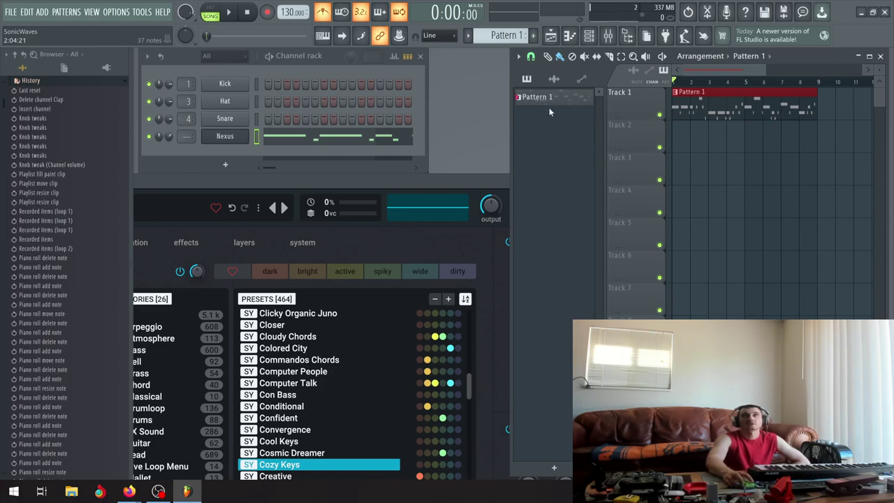
Play the melody and rename Pattern 1 as "Heaven's Plight".
click(227, 13)
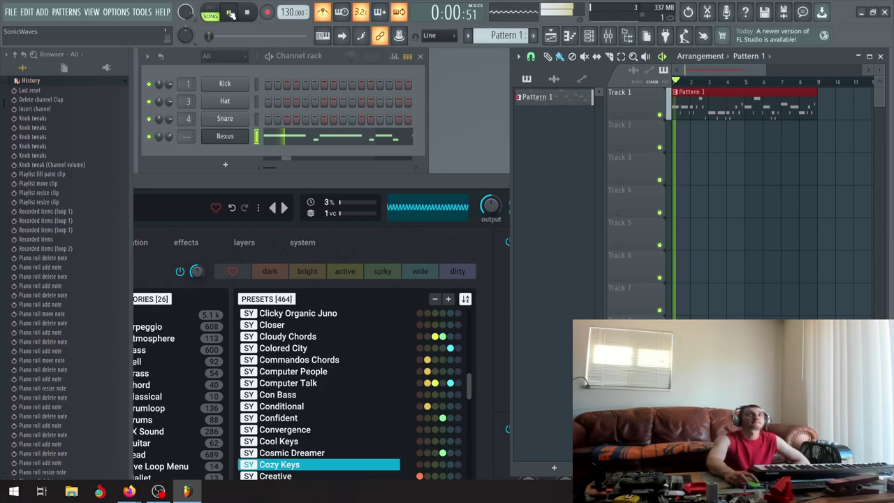
right_click(556, 96)
click(598, 149)
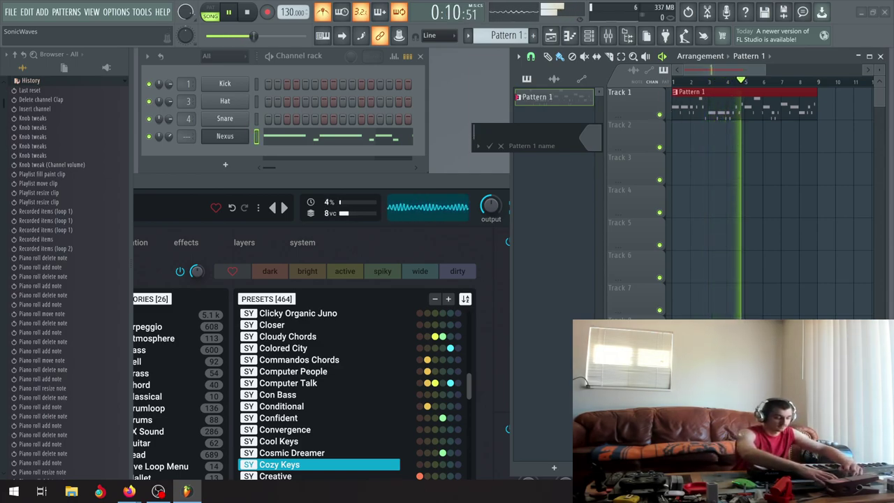
text(Heaven's)
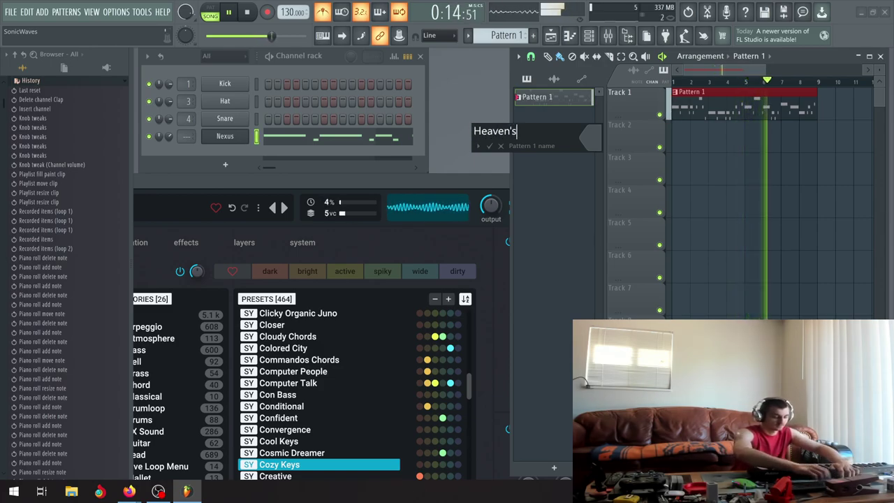
text( Plight)
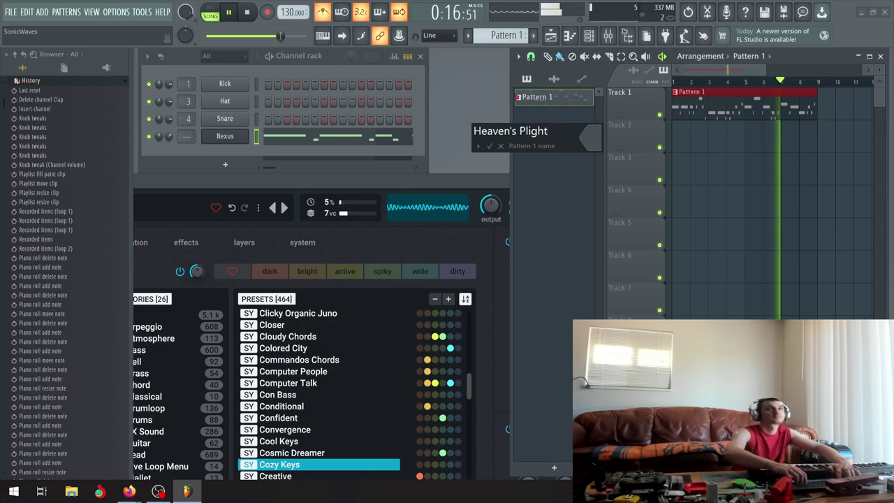
key(Return)
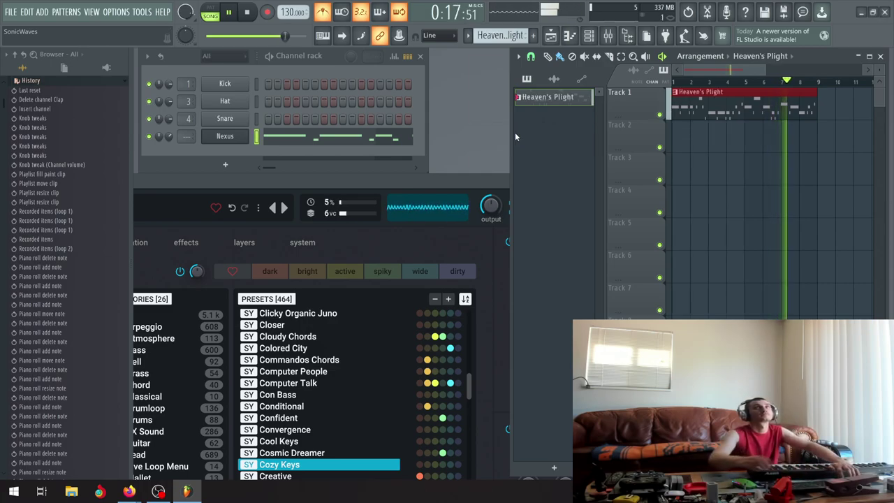
Recolor the Heaven's Plight pattern purple and stop playback.
right_click(548, 98)
click(569, 160)
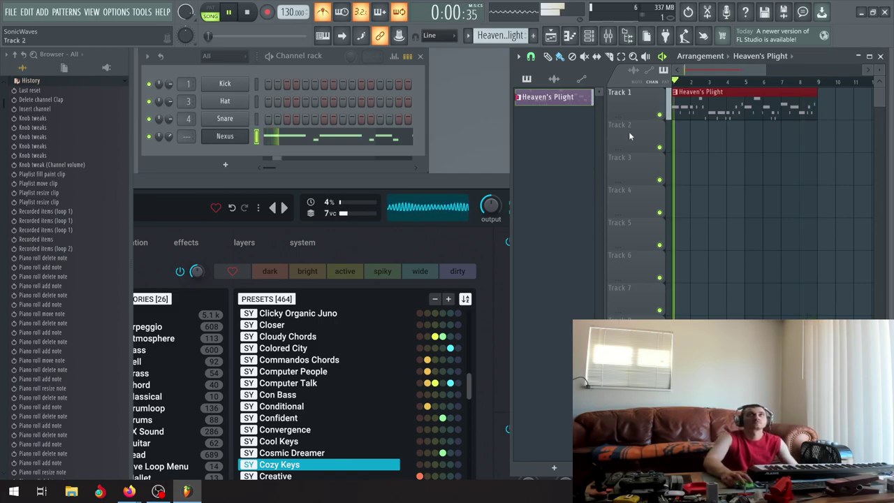
click(248, 14)
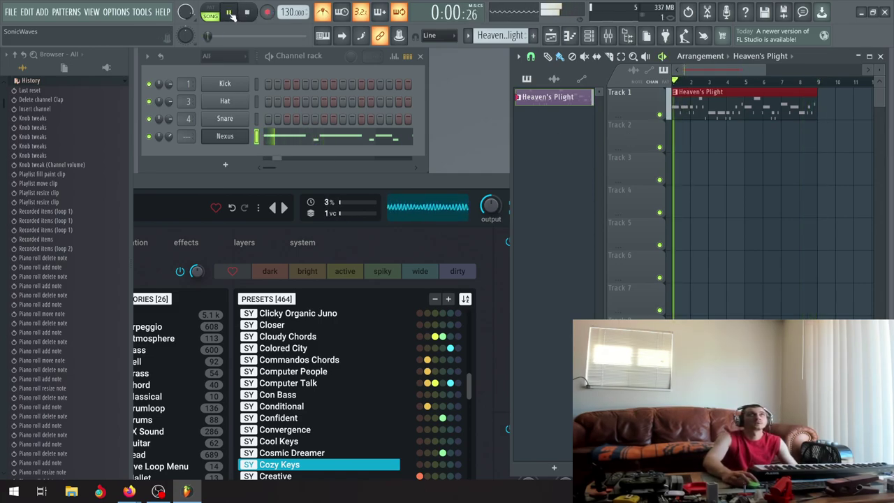
Turn Track 2 into an instrument track with a new Nexus instance and reposition the plugin window.
right_click(637, 123)
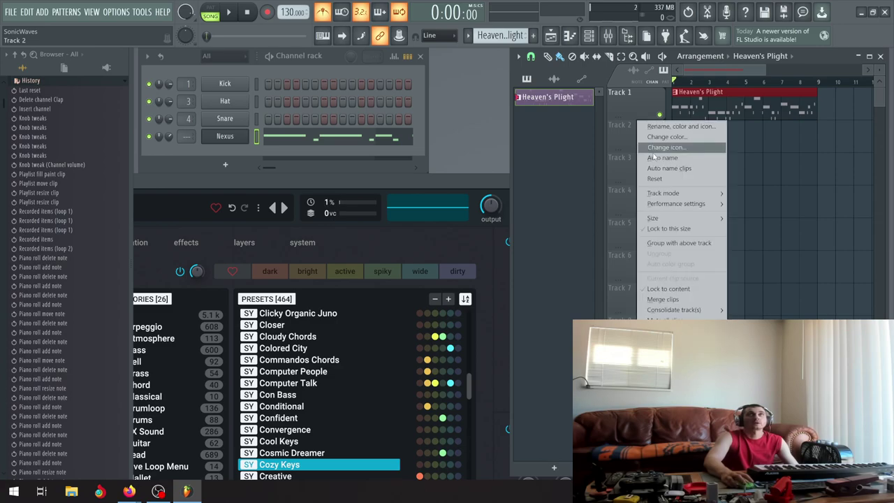
mouse_move(708, 196)
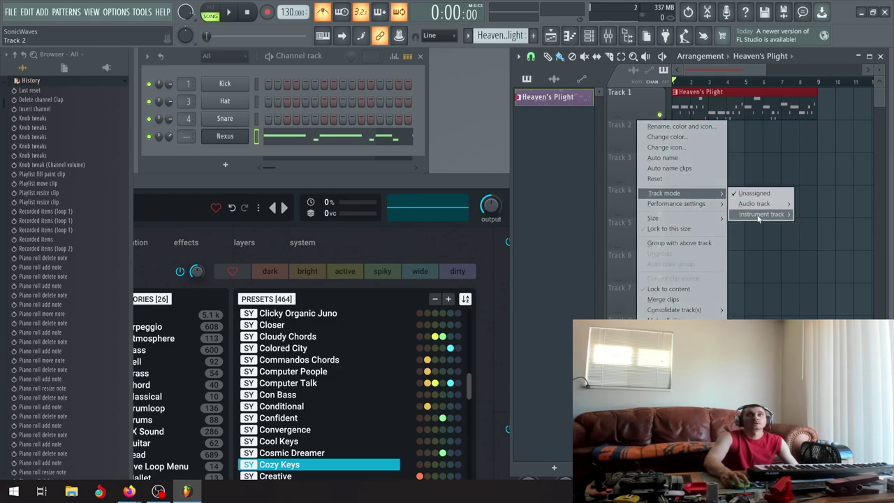
mouse_move(760, 213)
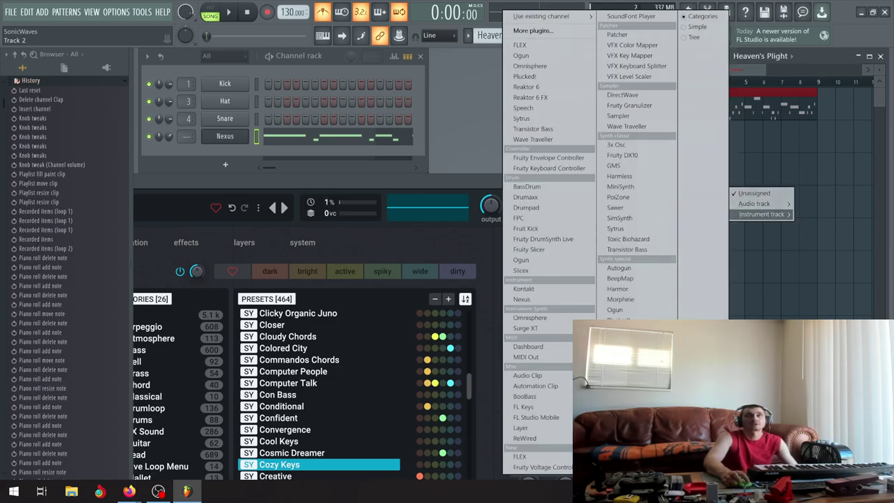
click(522, 299)
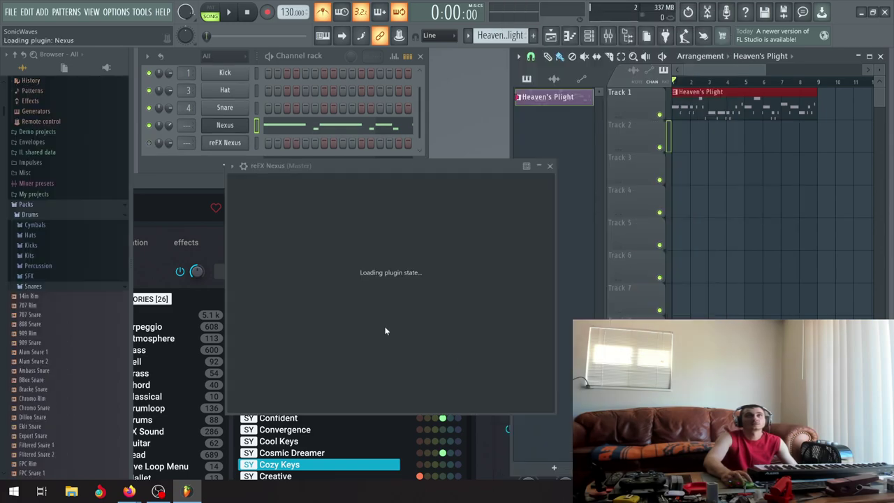
drag(363, 159, 141, 61)
drag(269, 50, 239, 50)
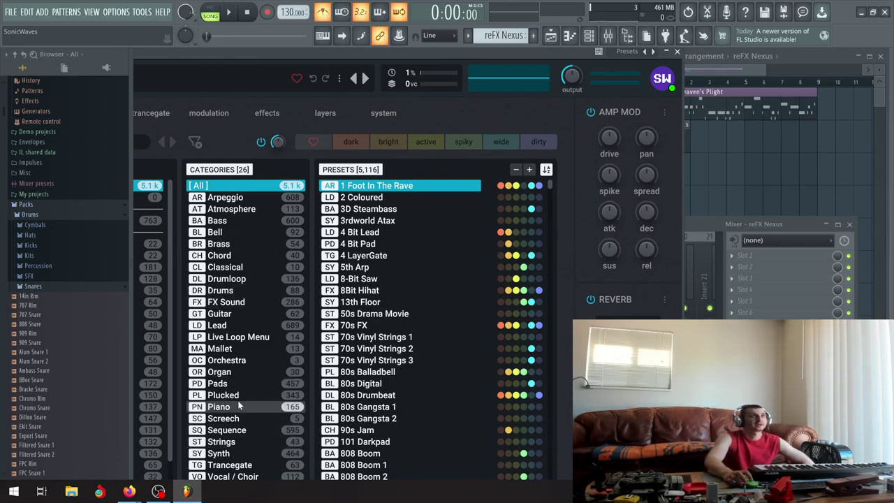
Browse the Bass, Drums, FX Sound, Guitar and Lead preset categories, returning to the Bass presets.
click(242, 221)
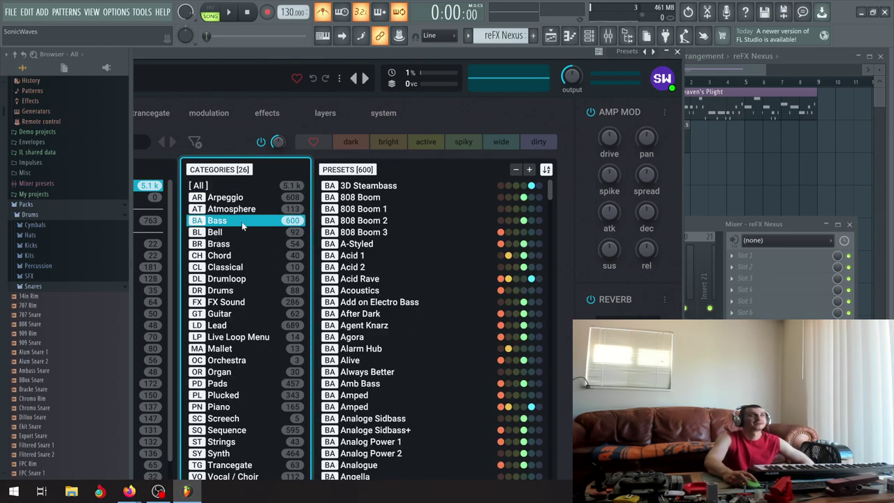
click(253, 292)
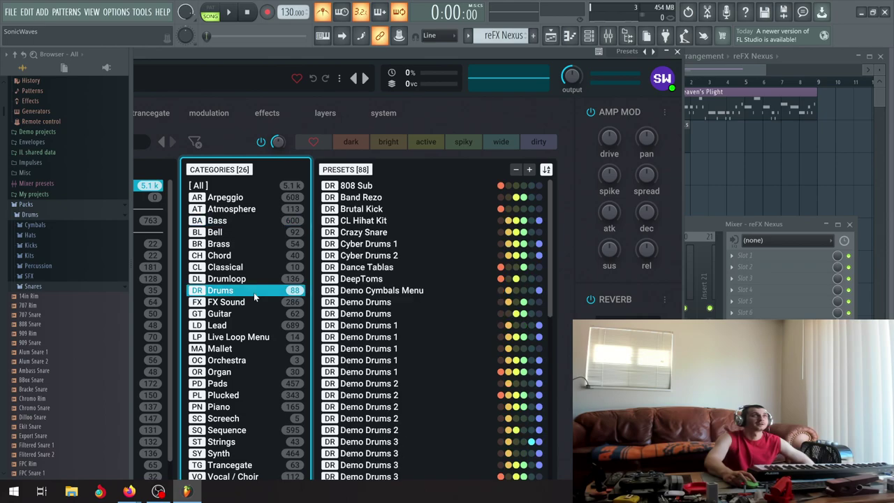
click(253, 303)
click(250, 314)
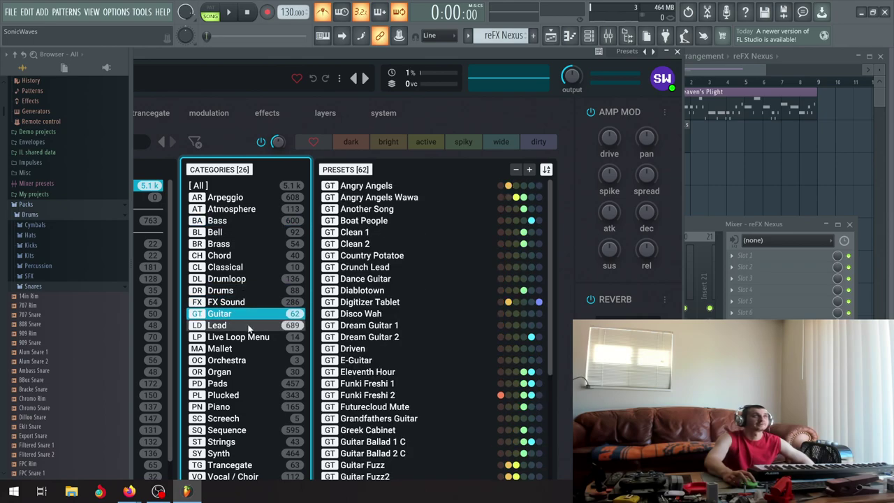
click(251, 325)
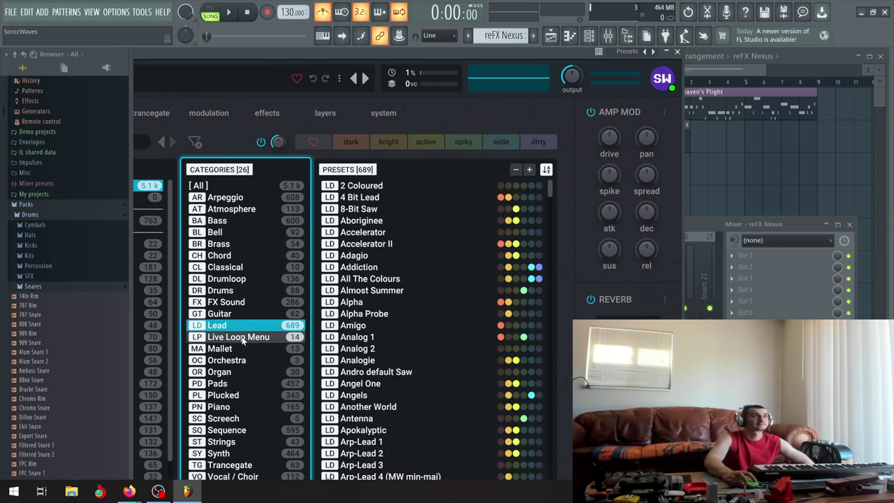
click(227, 221)
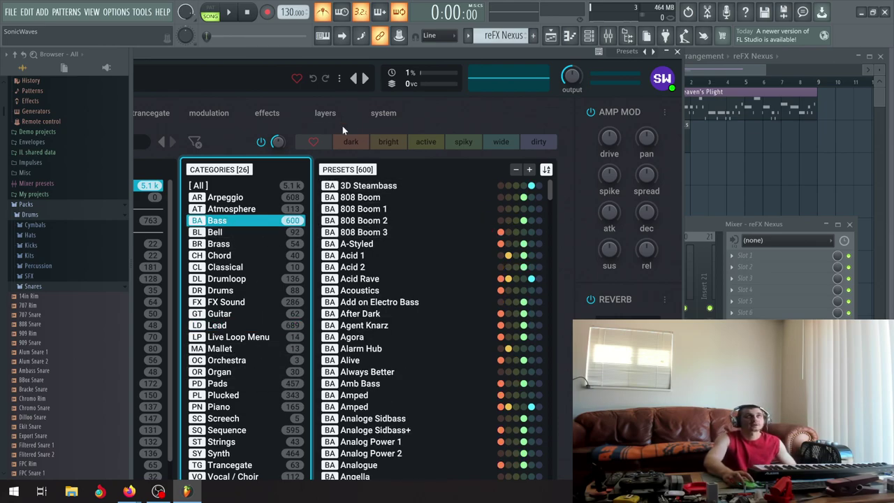
Audition the Bass presets Acid 1, After Dark and Alive against the melody, switch to the Classical category and stop playback.
click(377, 257)
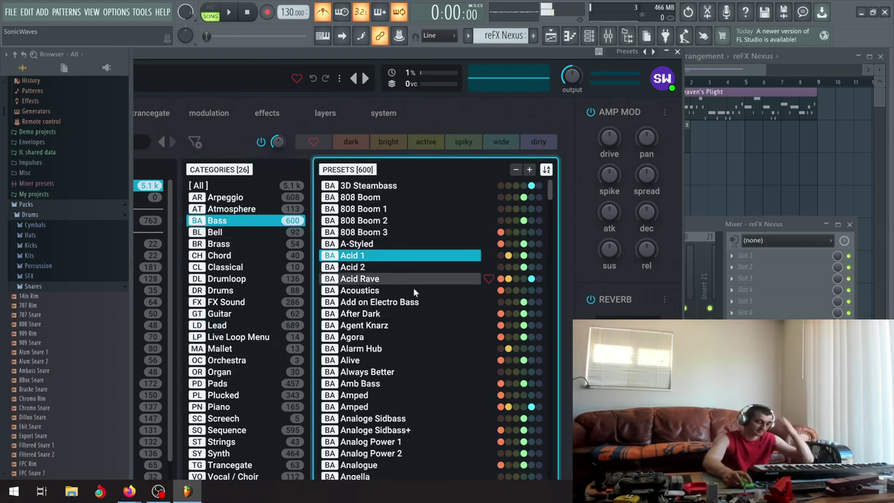
click(424, 314)
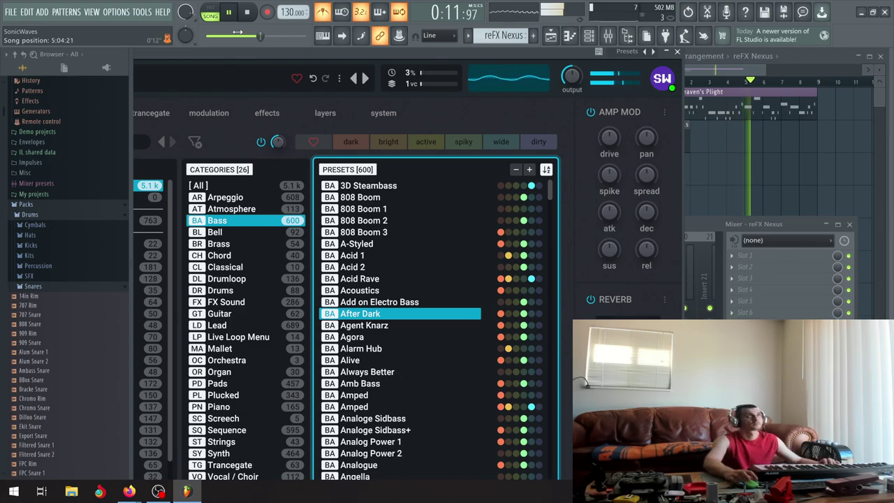
click(411, 358)
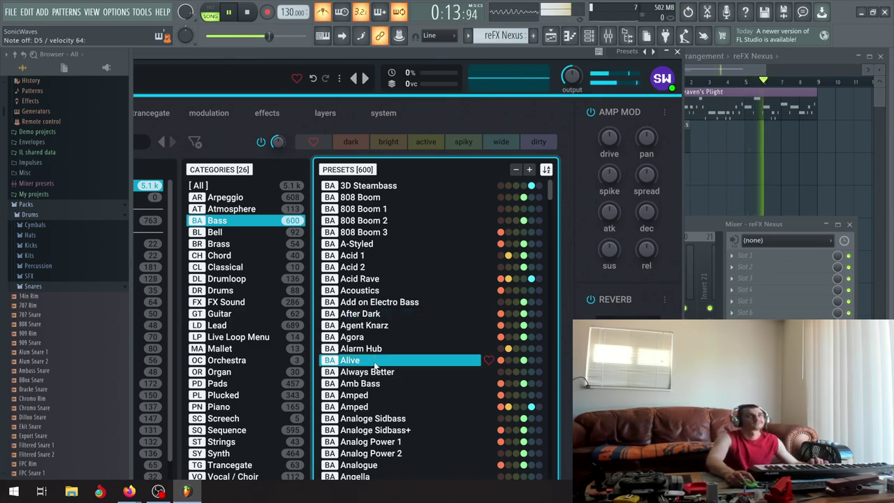
click(259, 269)
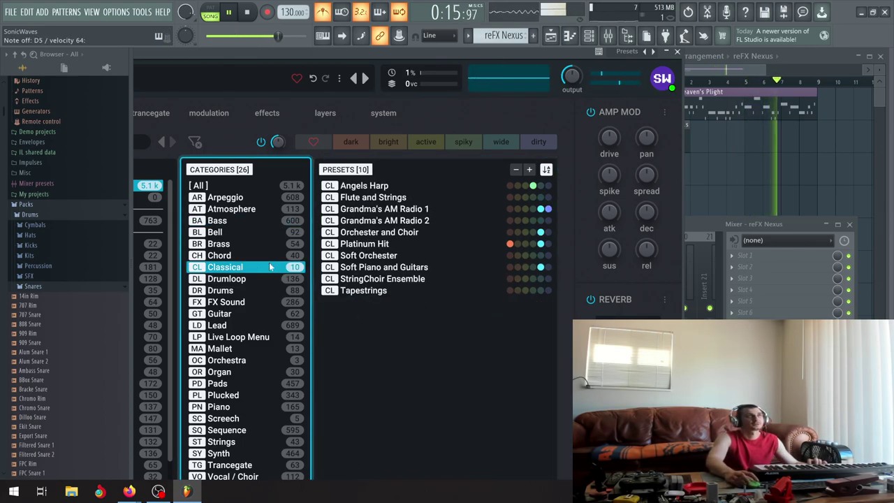
click(245, 11)
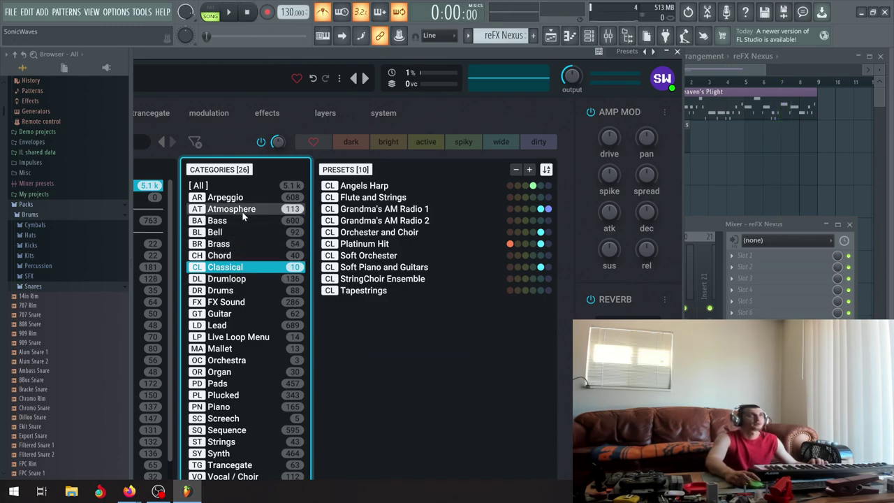
Audition the Atmosphere presets Acheron, 20000 Miles, Ambient Textures 06 and 08, Arcane and Atmosfear.
click(243, 212)
click(367, 200)
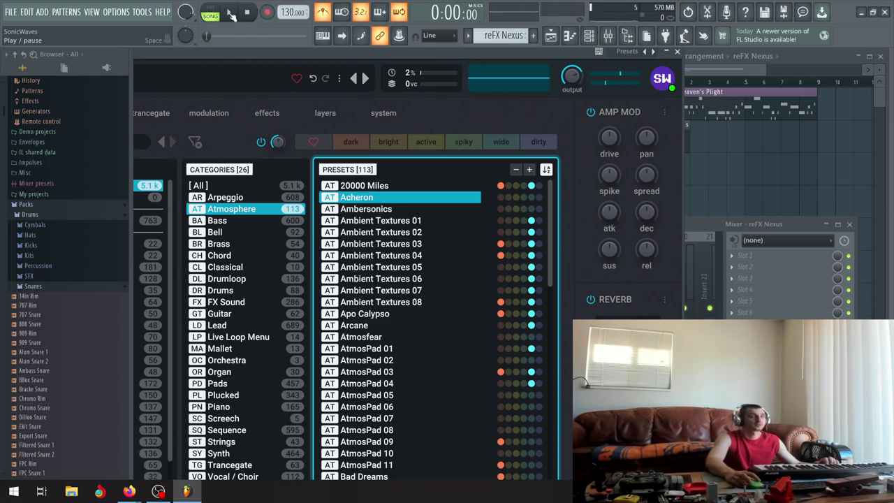
click(353, 186)
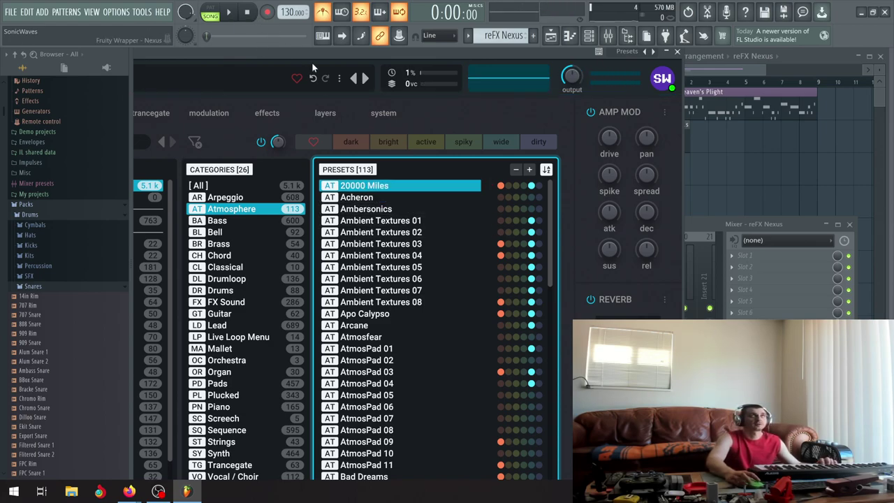
click(363, 281)
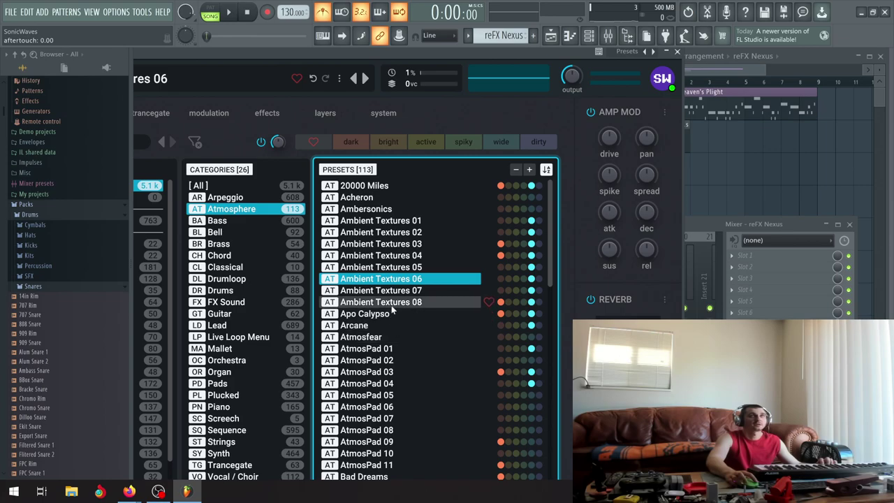
click(388, 302)
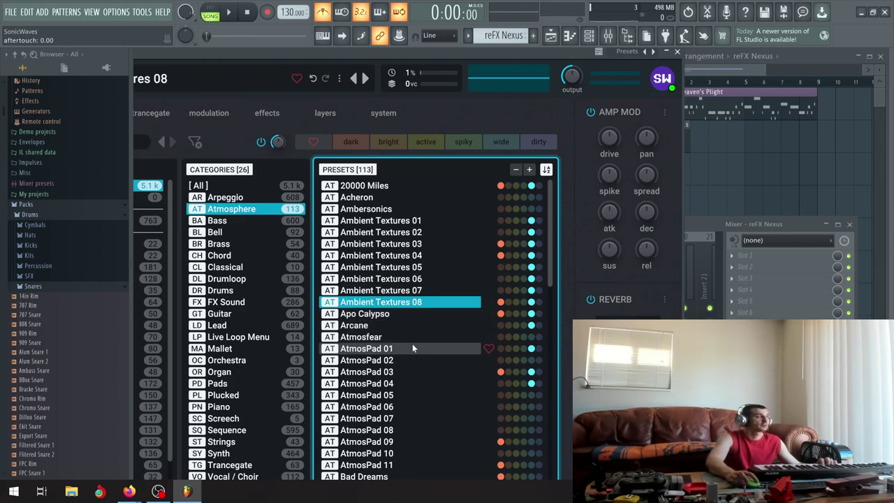
click(407, 326)
click(405, 339)
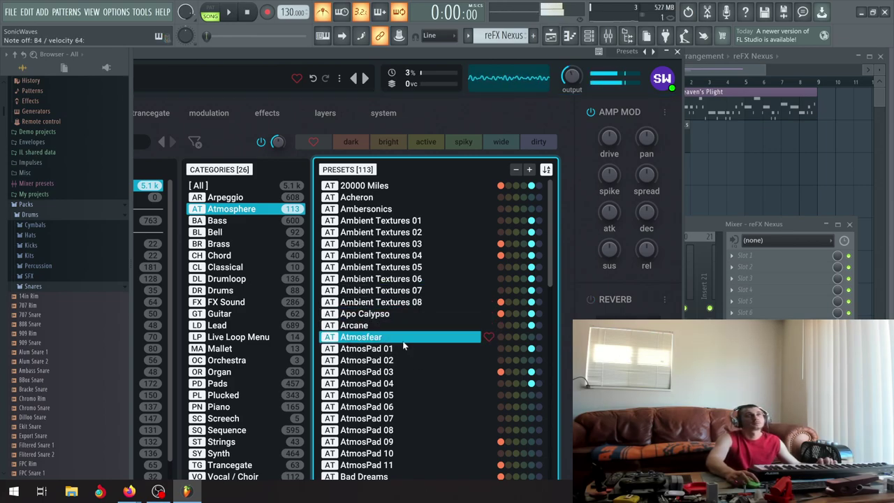
Audition the Atmosphere presets AtmosPad 01 through AtmosPad 11 one after another while the melody plays.
click(377, 349)
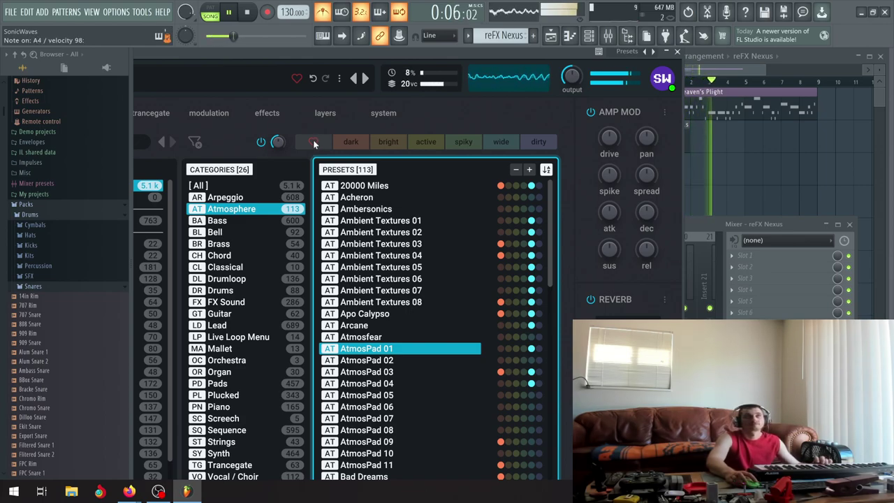
click(363, 78)
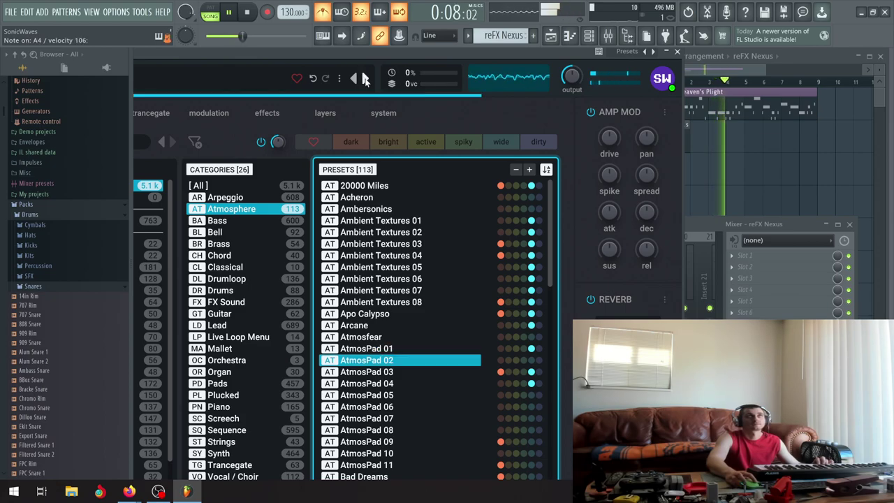
click(364, 78)
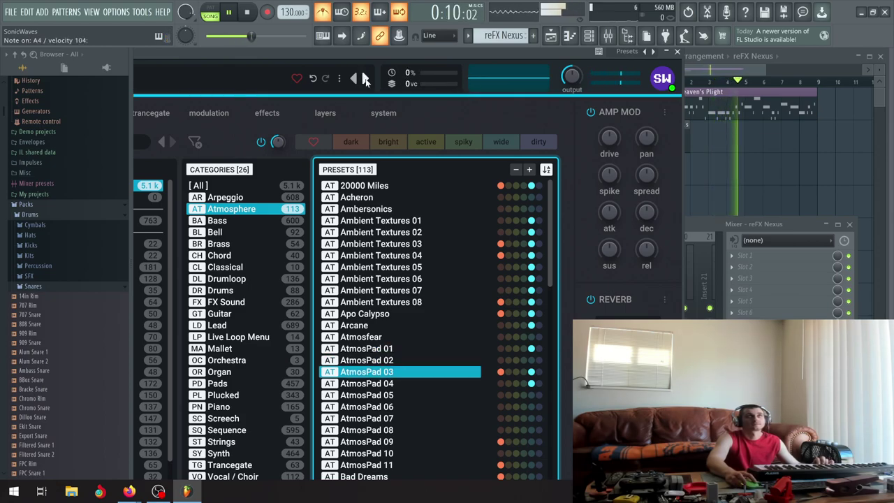
click(363, 78)
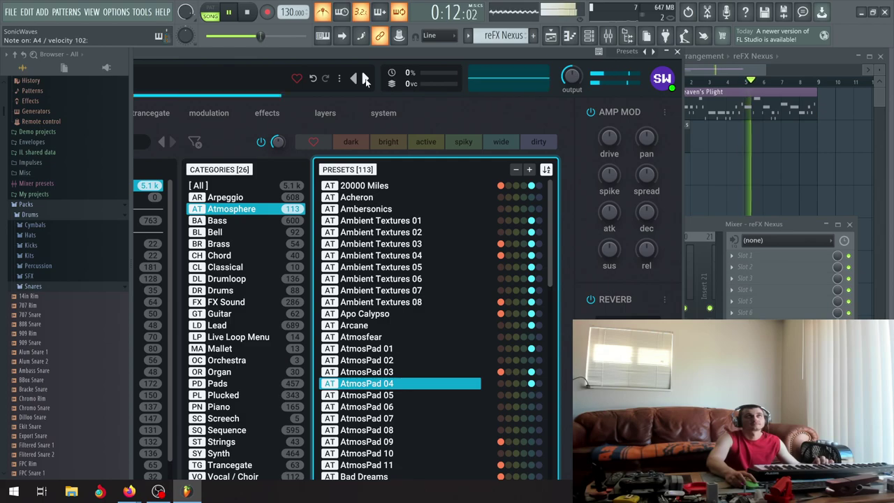
click(364, 78)
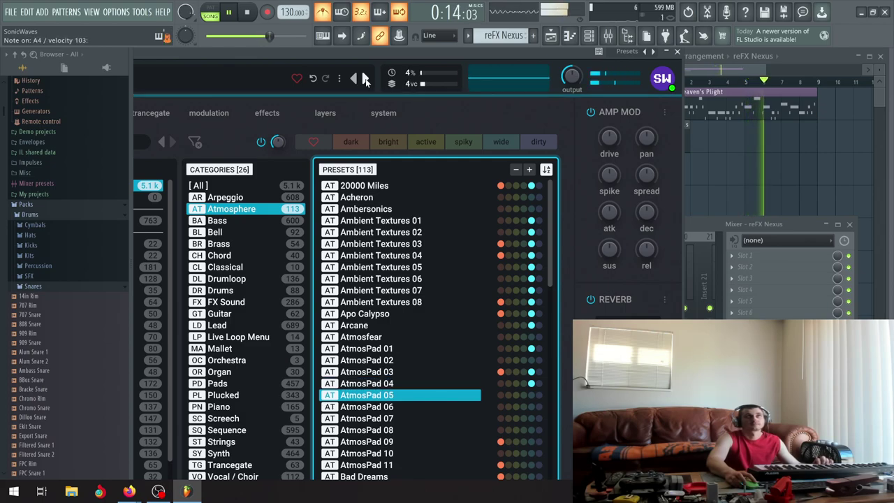
click(364, 78)
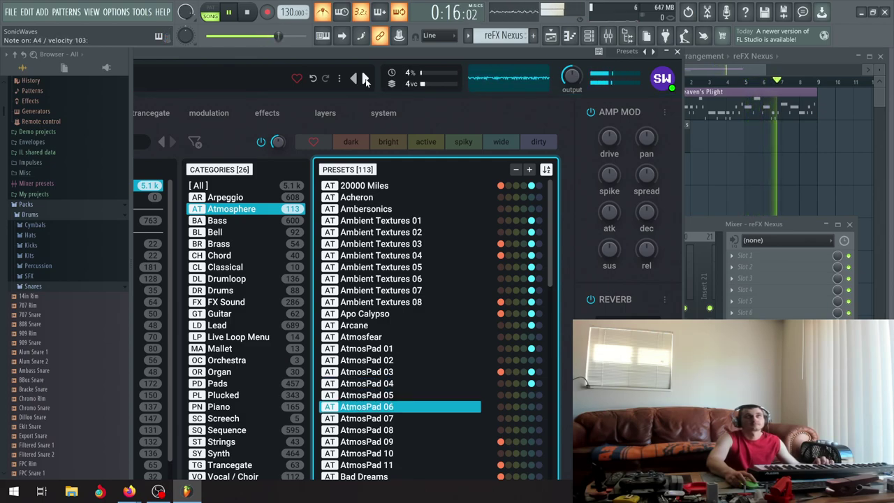
click(363, 78)
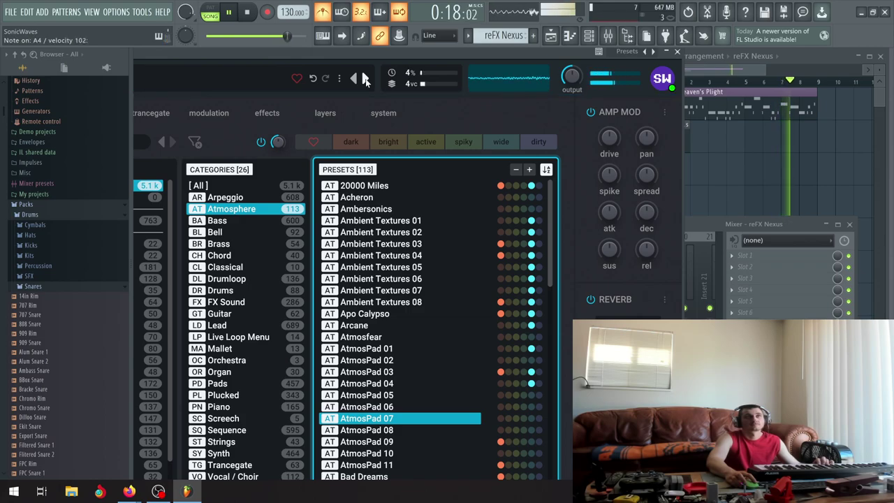
click(364, 78)
click(363, 78)
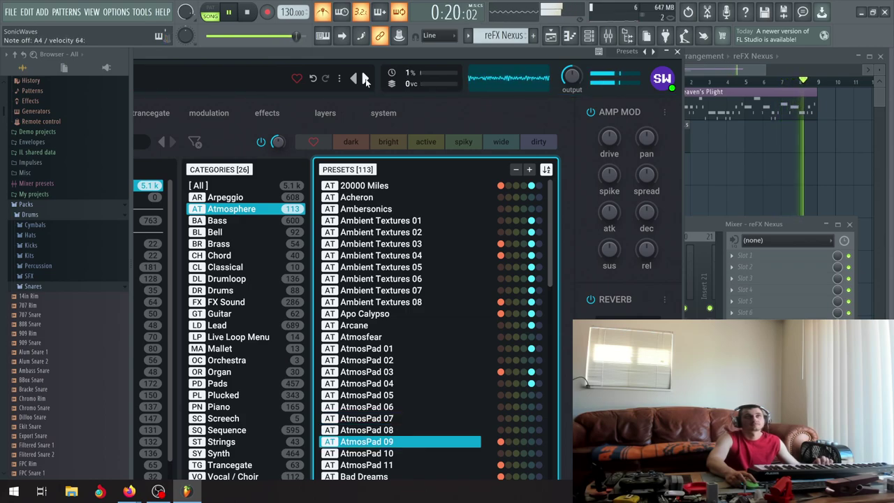
click(364, 78)
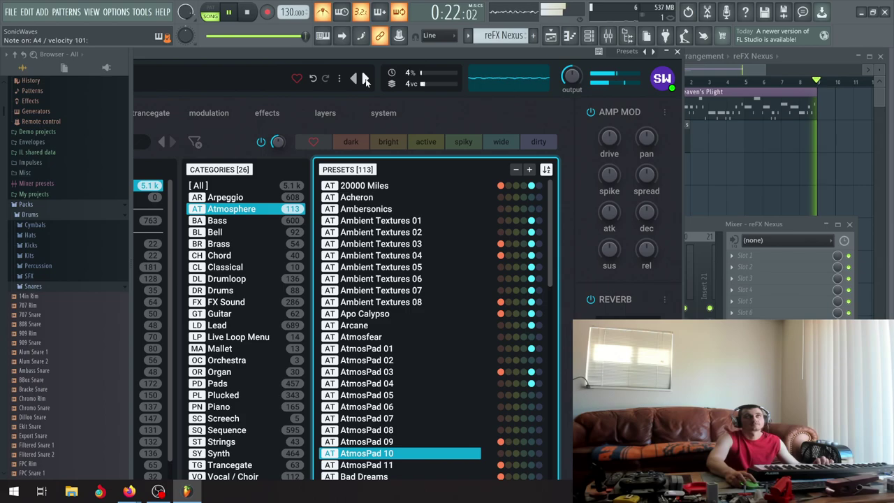
click(363, 79)
Audition AtmosPad 11 with the song playing from the start, advance through Bad Dreams to Bella Donna and pause playback.
click(229, 14)
scroll(377, 307, down, 3)
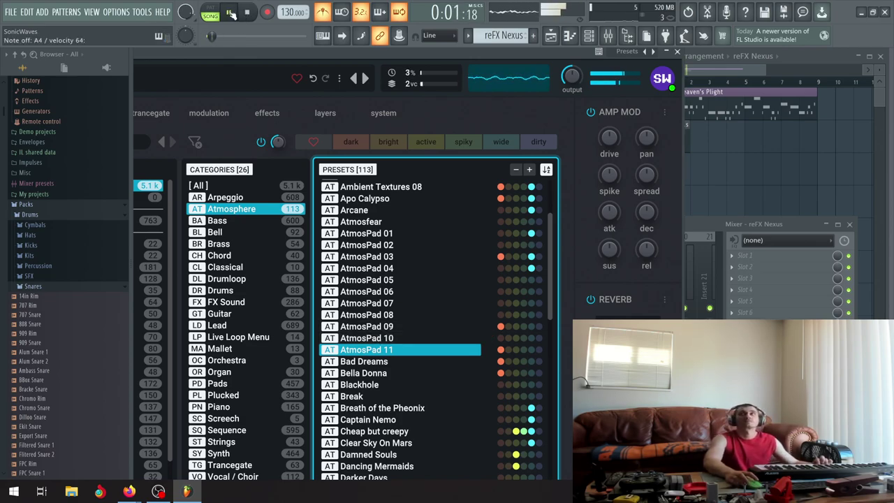
click(231, 14)
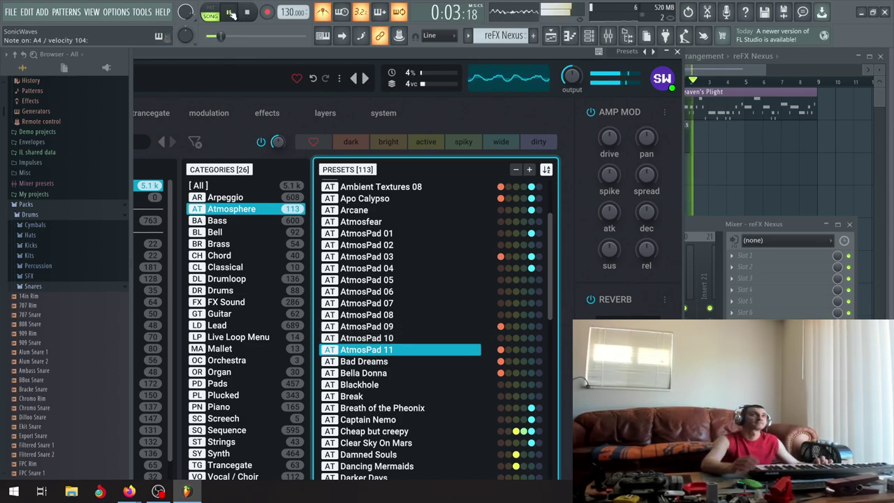
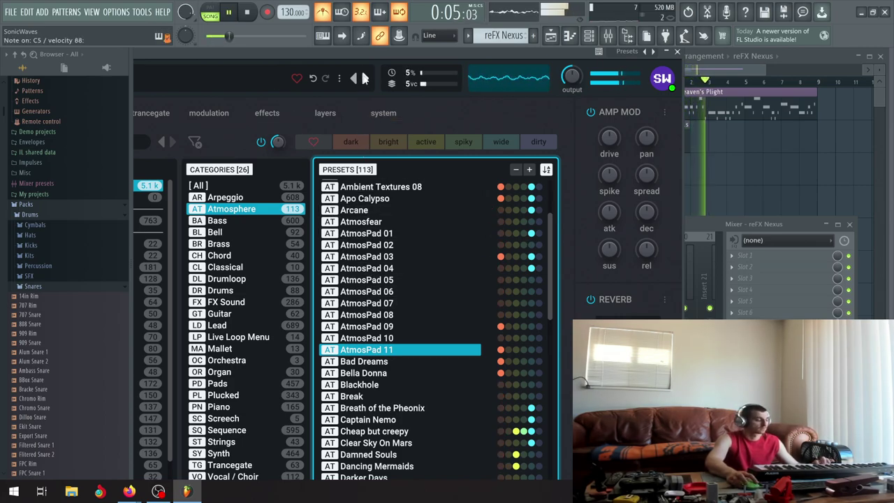
click(363, 78)
click(363, 78)
click(236, 15)
Move the plugin window off the channel rack, set the second Nexus channel's volume to 59%, and move the window back.
drag(317, 53, 328, 164)
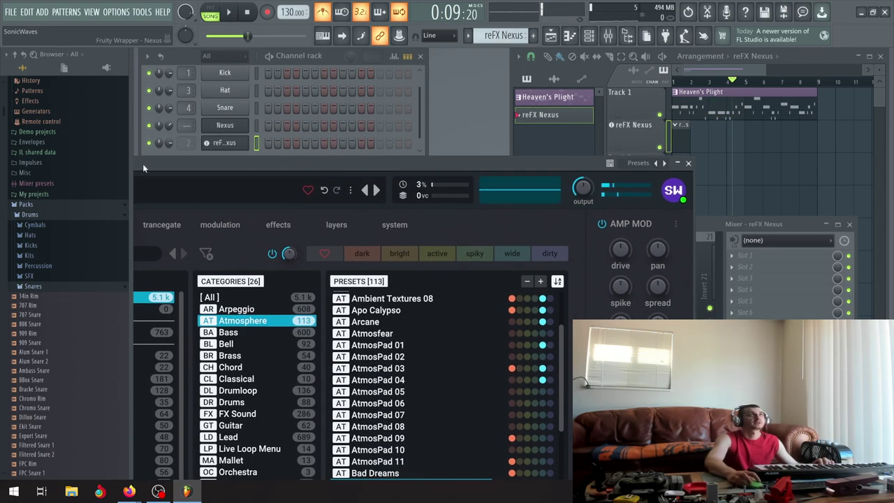
drag(169, 142, 169, 149)
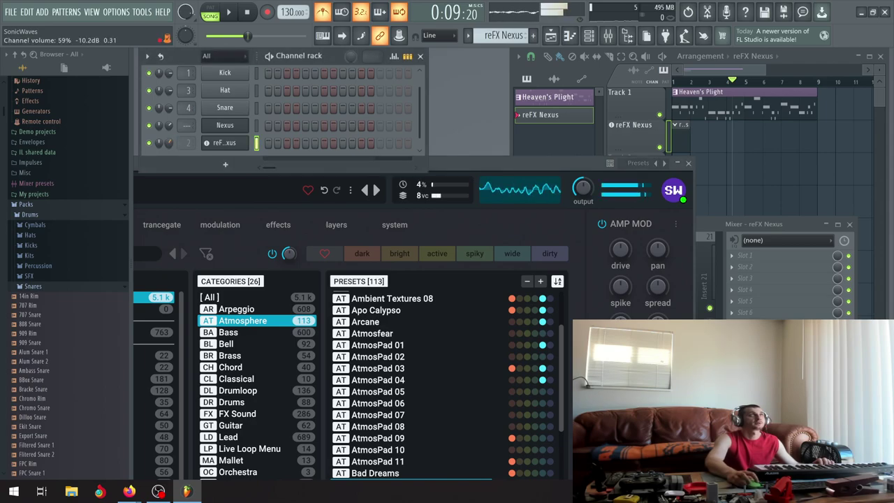
click(446, 164)
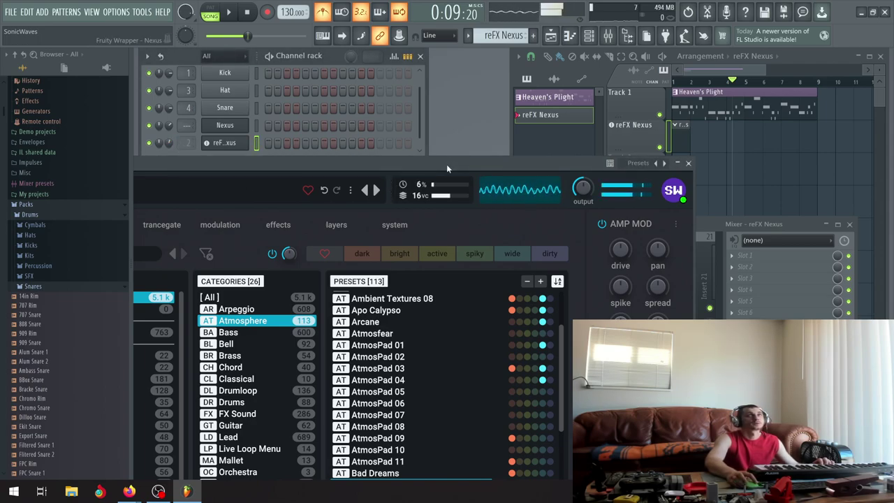
drag(334, 161, 299, 21)
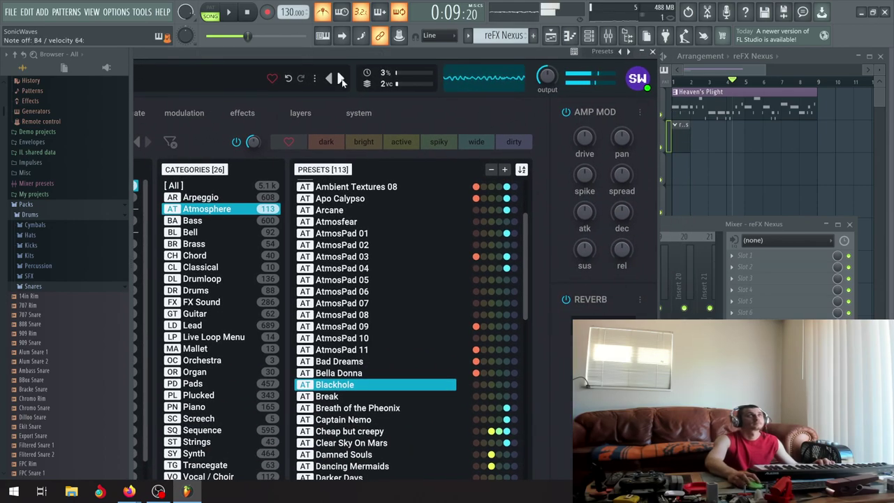
Audition the Atmosphere presets from Break through Cheap but creepy and load Clear Sky On Mars.
key(Down)
key(Down)
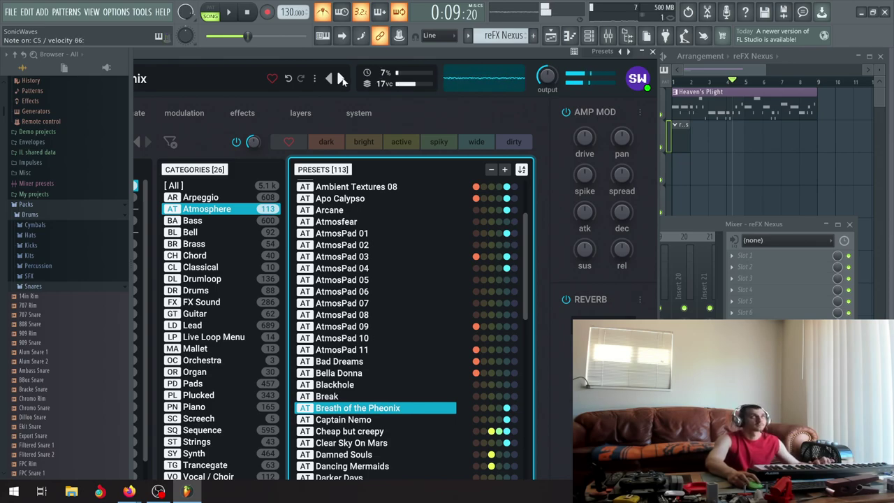
key(Down)
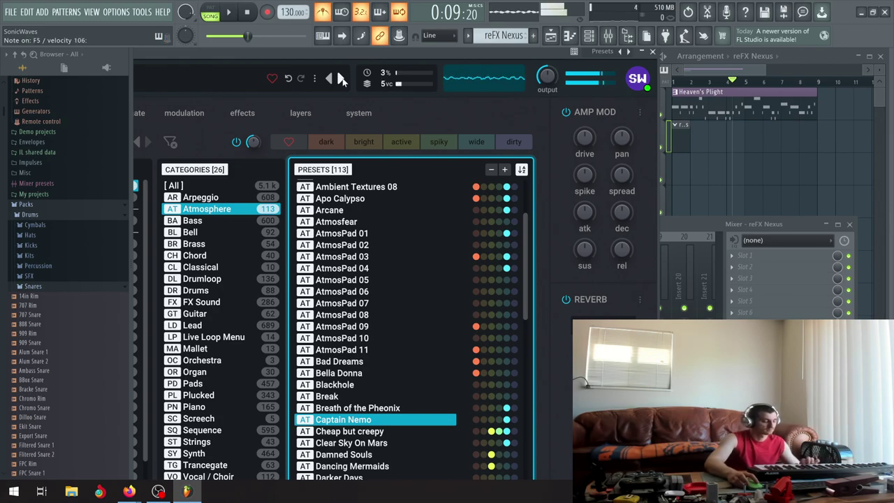
key(Down)
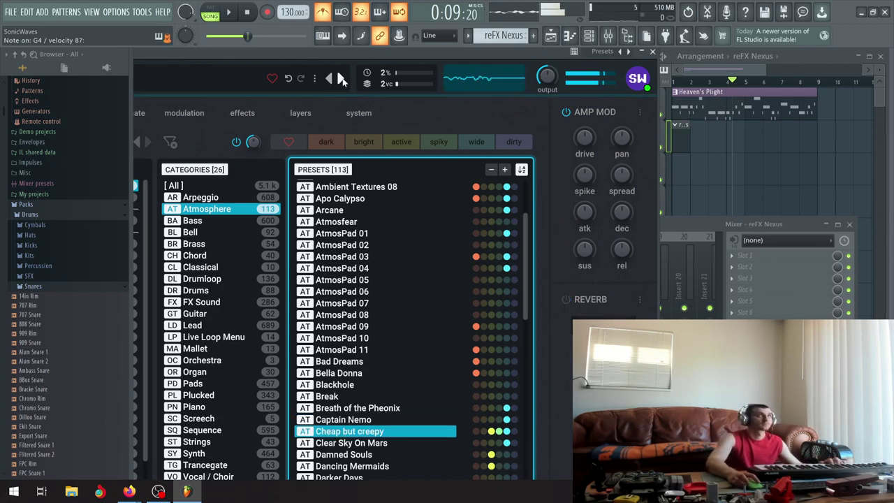
click(338, 77)
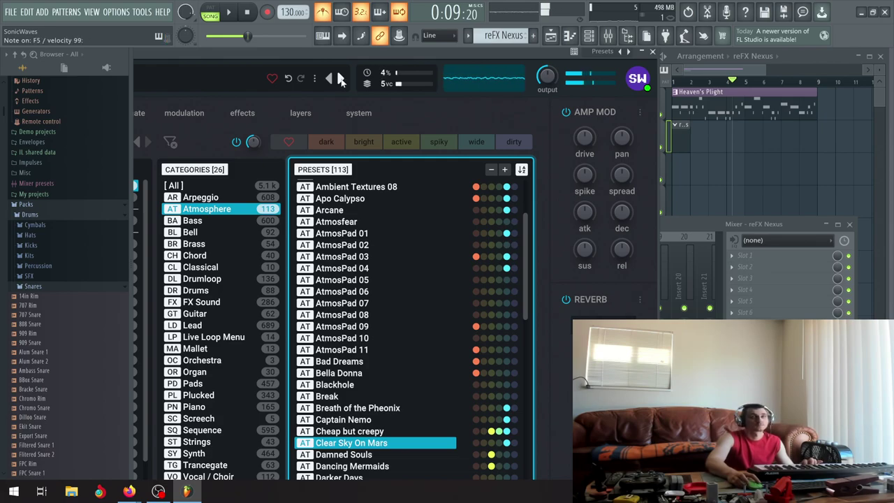
Audition the Atmosphere presets from Damned Souls through Decay one after another.
click(339, 78)
click(338, 79)
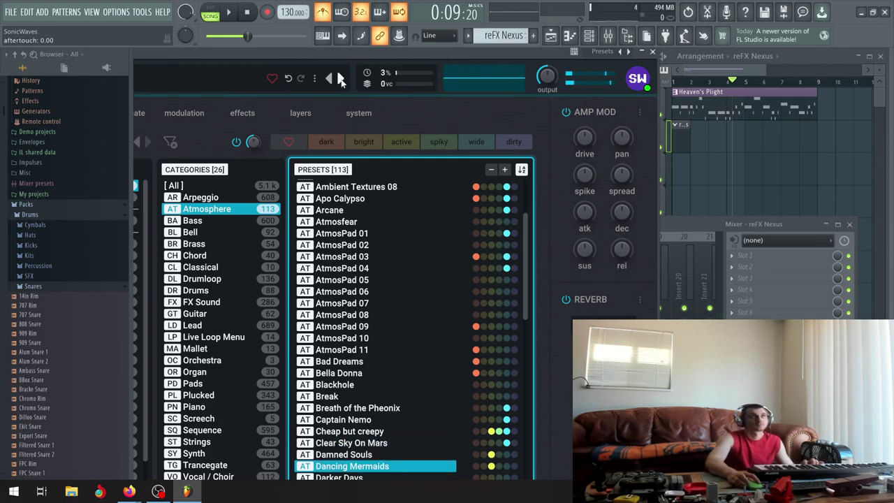
click(339, 78)
scroll(391, 279, down, 5)
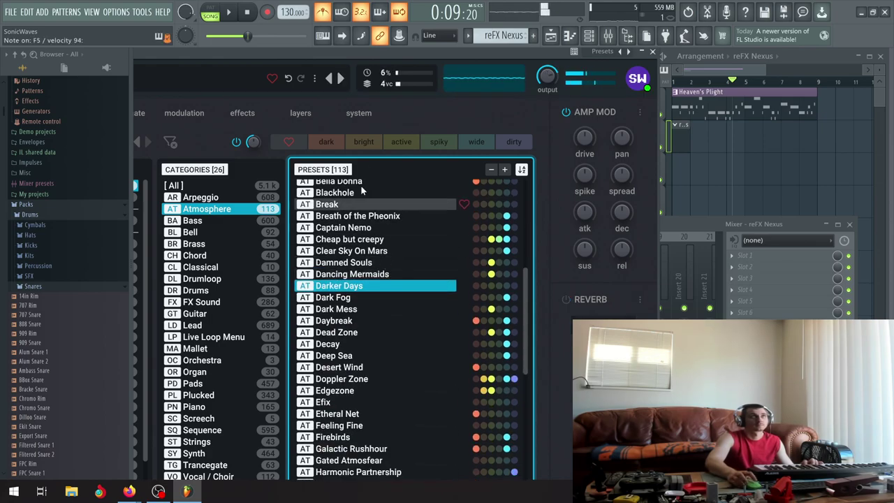
click(340, 78)
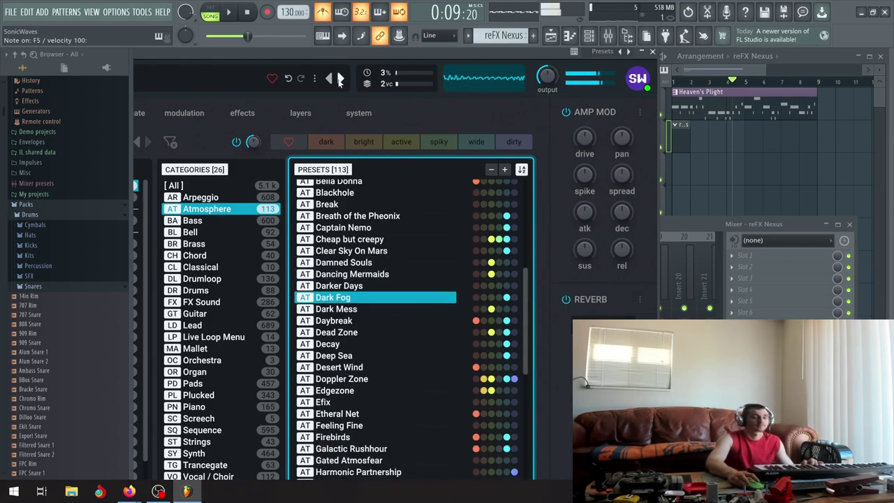
click(339, 78)
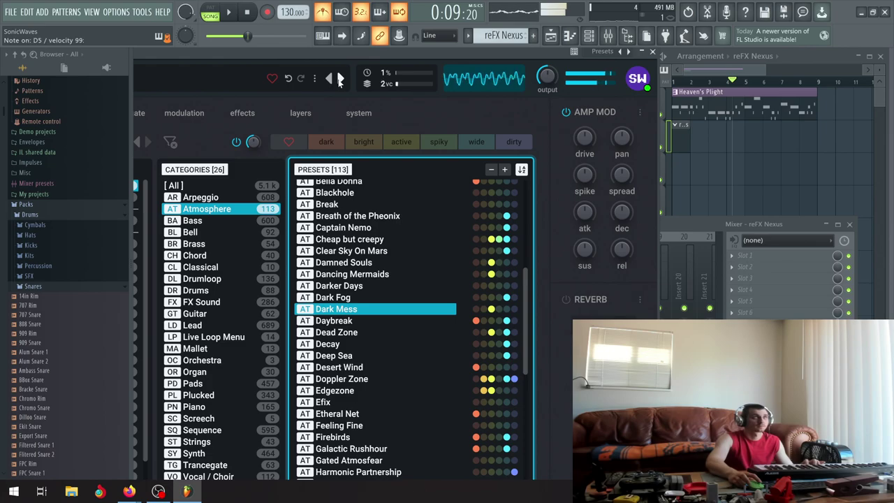
click(339, 79)
click(339, 78)
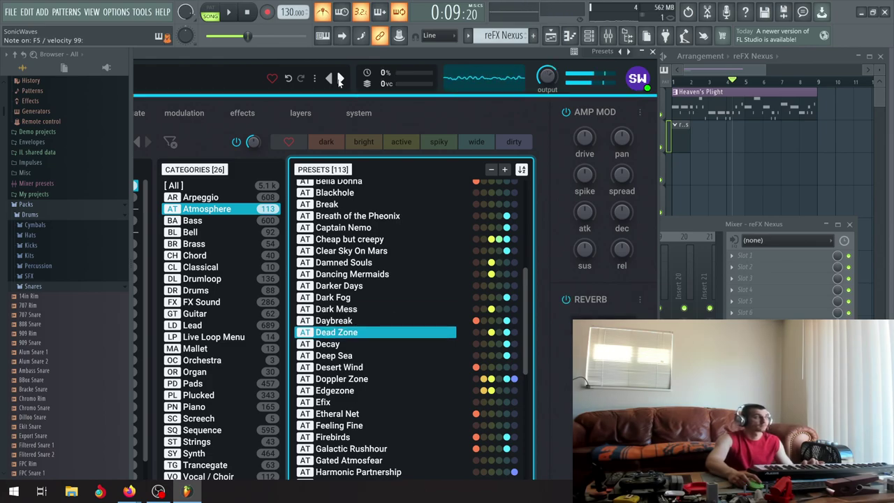
click(339, 79)
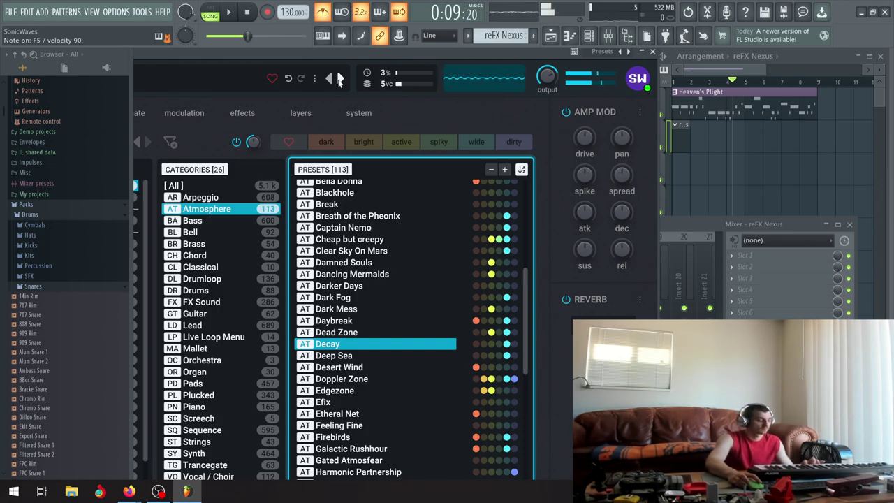
Restart the song from the beginning and try the Decay preset against the melody.
click(228, 13)
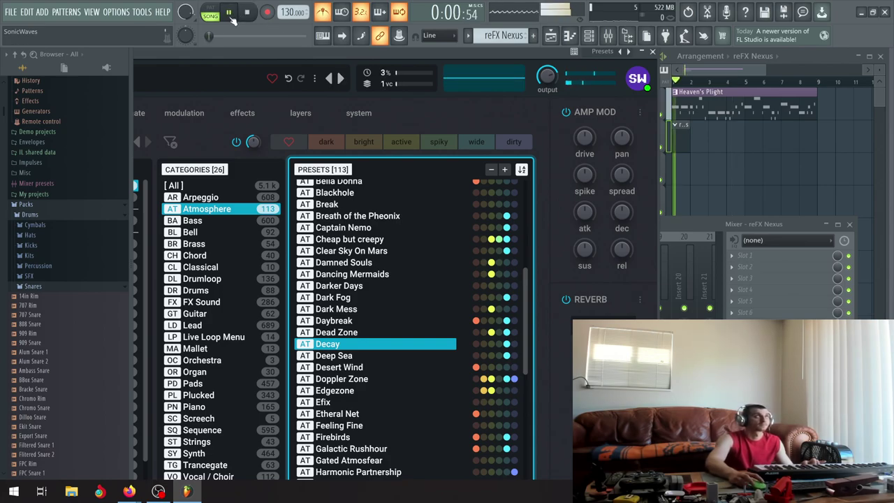
click(249, 14)
click(228, 13)
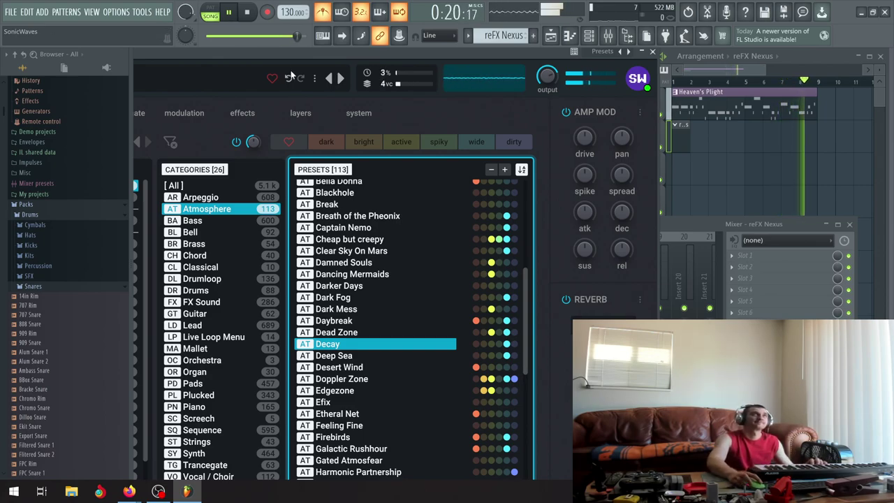
Audition the Atmosphere presets from Deep Sea through Gated Atmosfear while the melody plays.
click(340, 78)
click(340, 78)
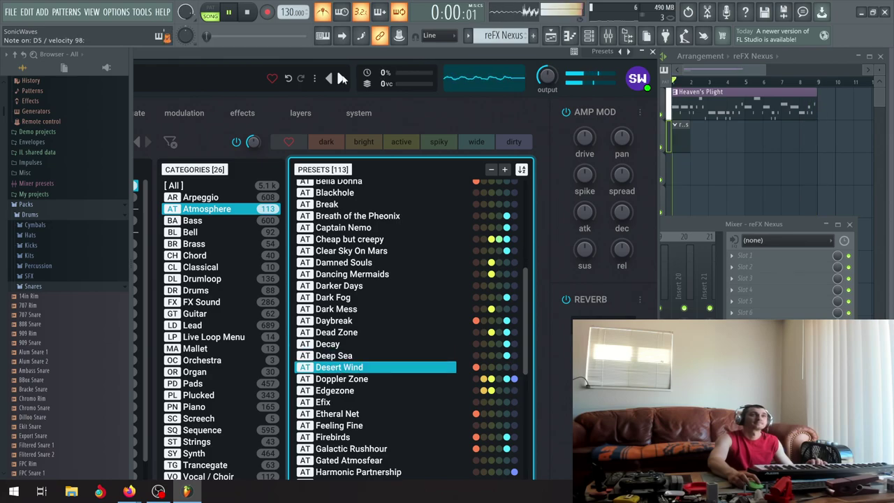
click(340, 78)
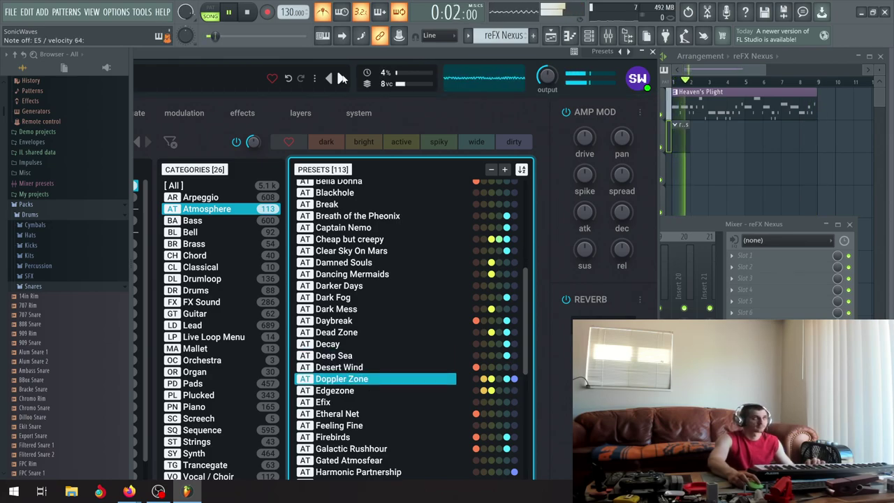
click(340, 78)
click(340, 79)
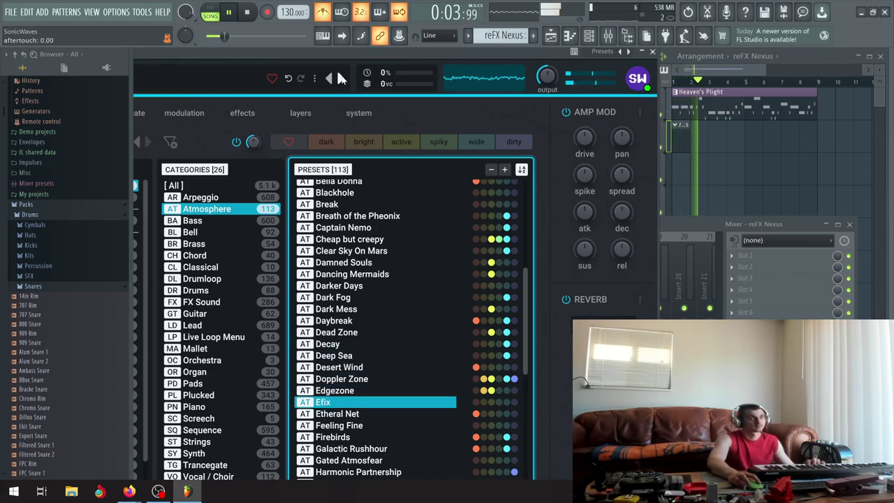
click(340, 78)
click(340, 79)
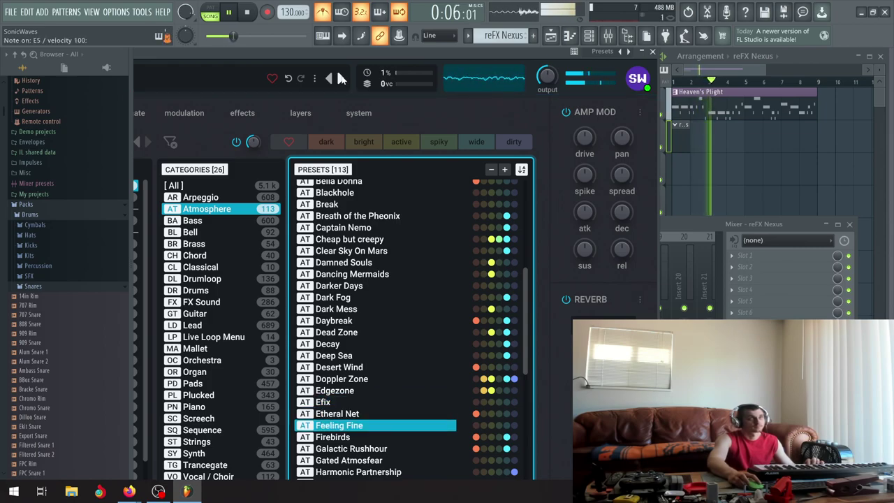
click(340, 78)
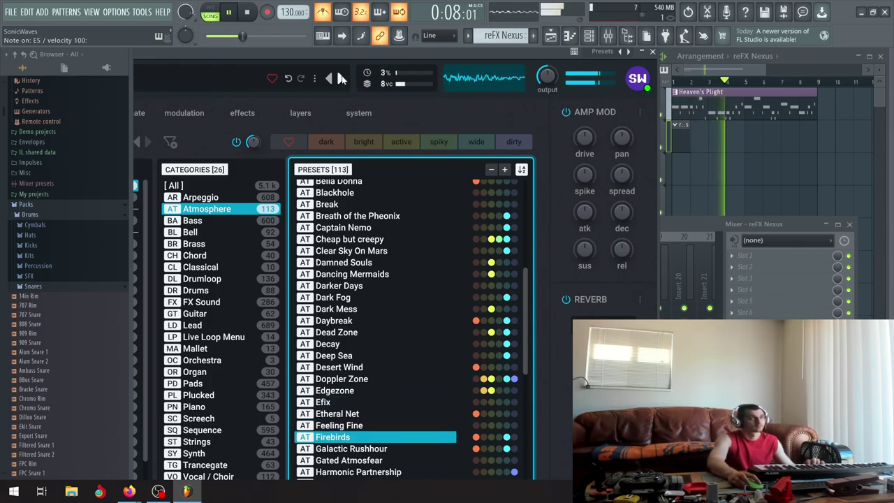
click(340, 78)
click(340, 78)
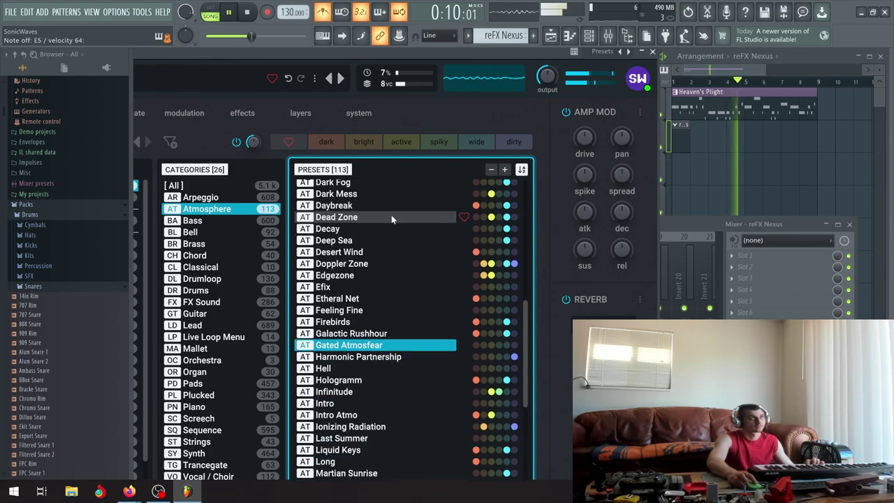
Audition the Atmosphere presets from Harmonic Partnership through Ionizing Radiation over the playing melody.
click(340, 78)
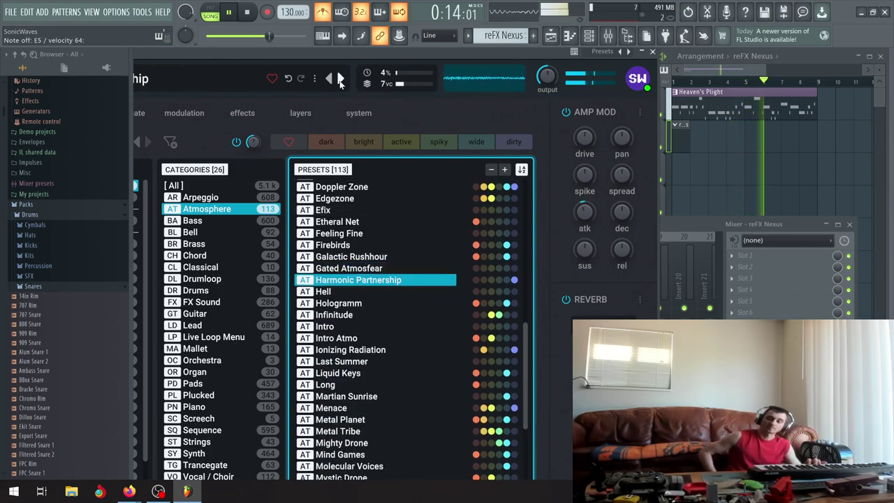
click(340, 78)
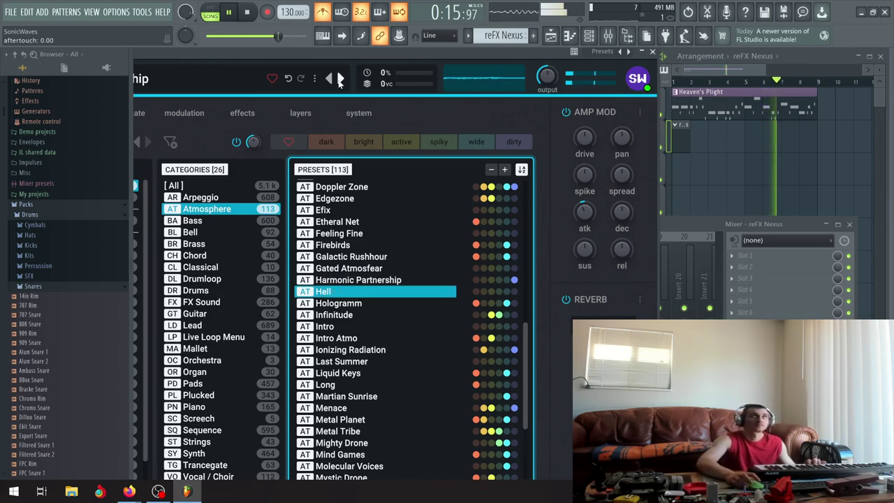
click(340, 78)
click(340, 78)
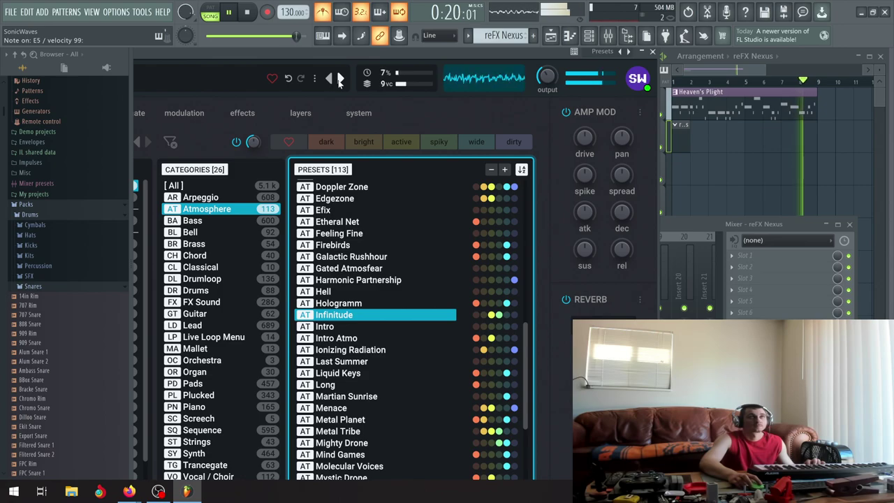
click(340, 78)
click(340, 78)
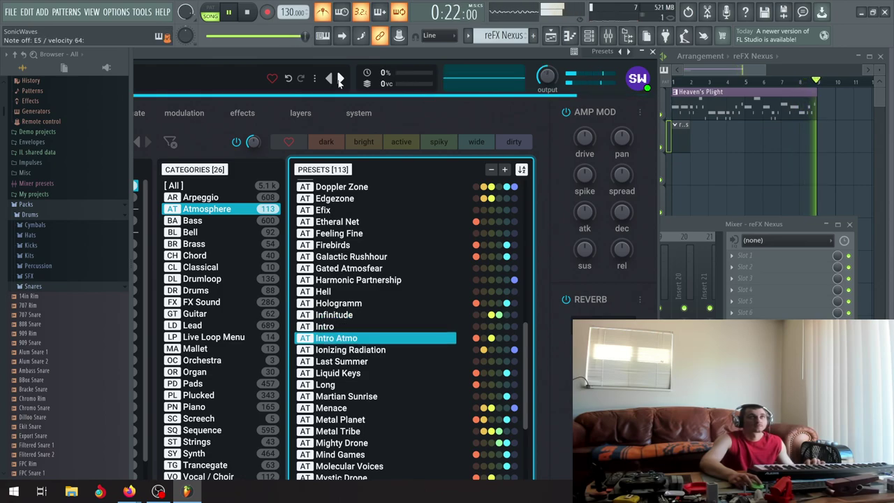
click(340, 78)
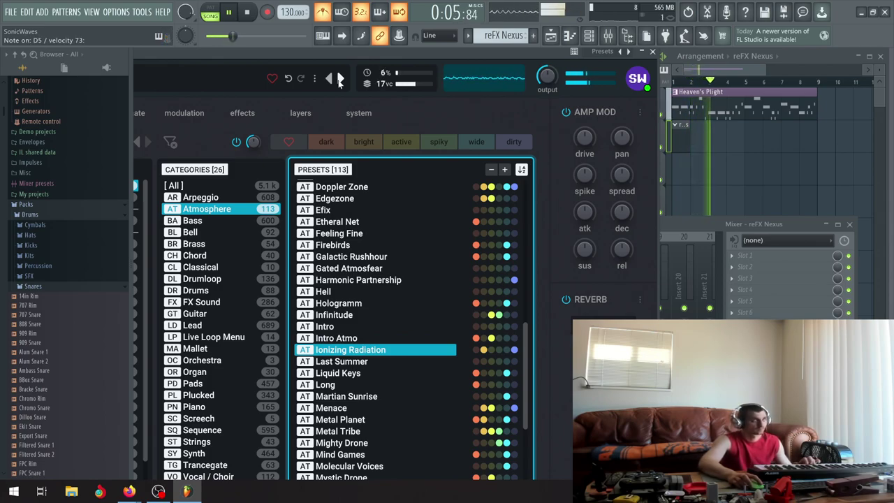
Audition the Atmosphere presets from Last Summer through Mind Games with the song still playing.
click(340, 78)
click(340, 78)
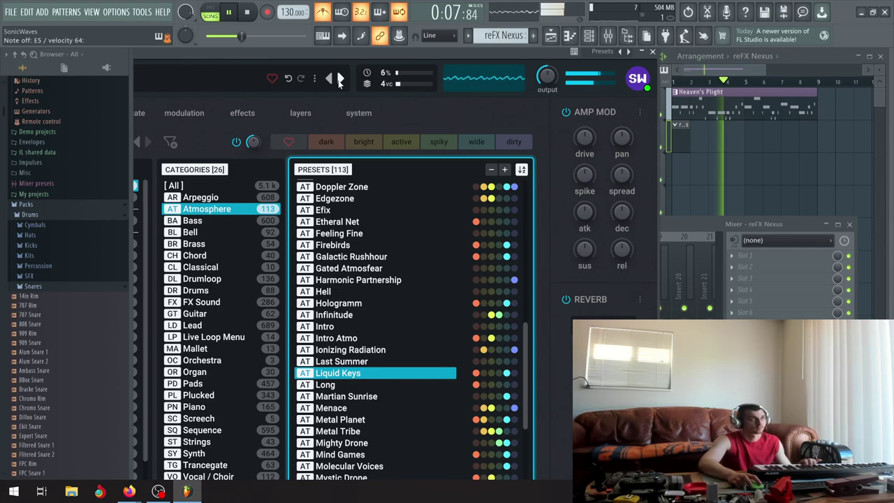
click(340, 78)
click(340, 79)
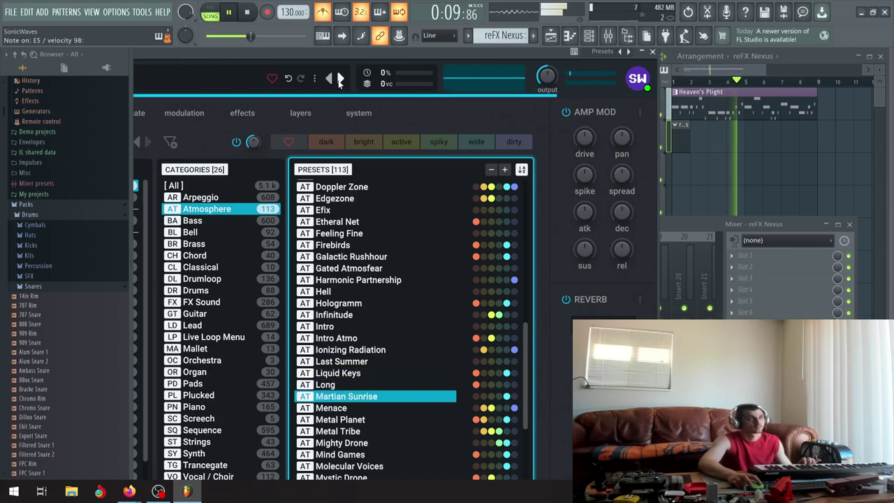
click(340, 78)
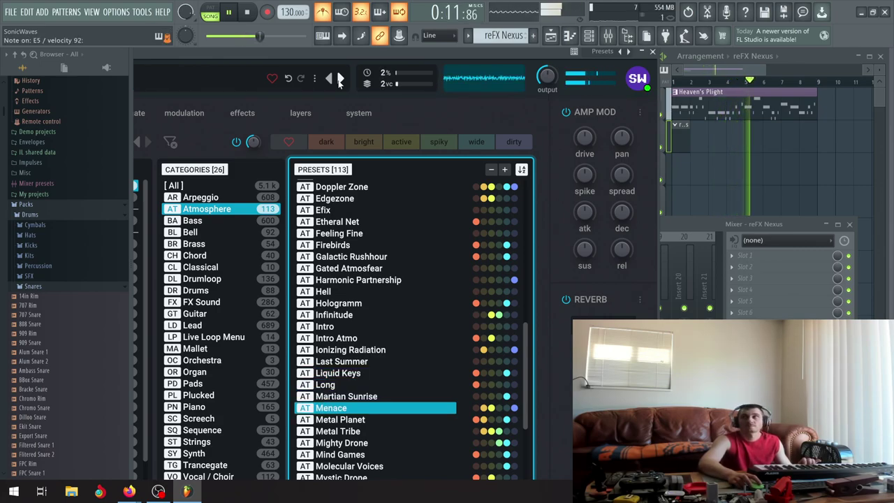
click(340, 78)
click(340, 78)
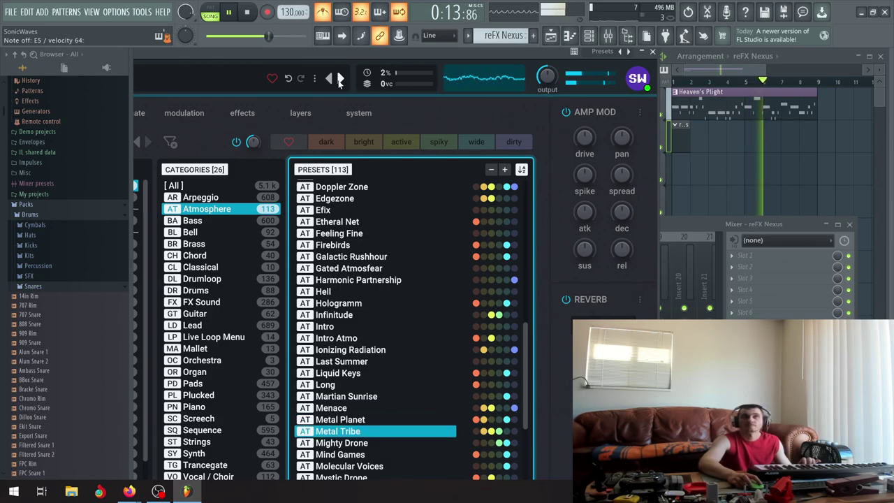
click(339, 78)
click(340, 78)
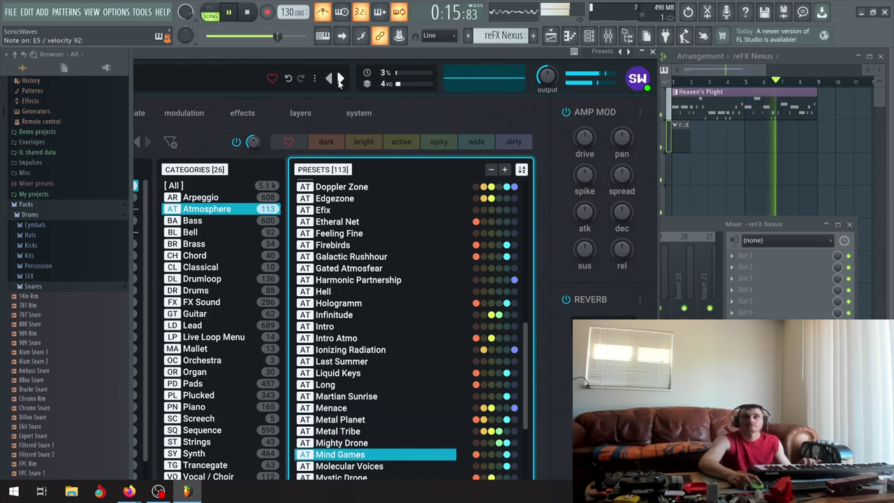
Audition Molecular Voices through Namaste, load New Dawn, and close the Nexus window with playback stopped.
scroll(342, 259, down, 3)
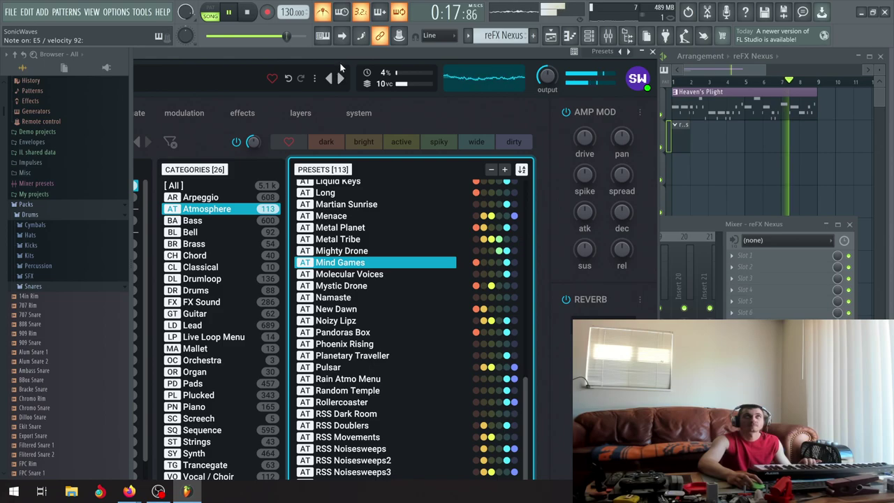
click(340, 79)
click(340, 78)
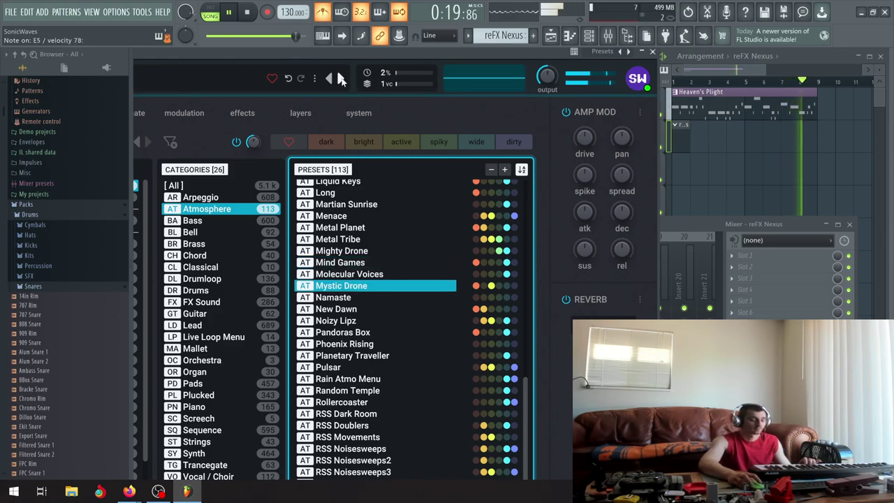
click(339, 78)
click(340, 78)
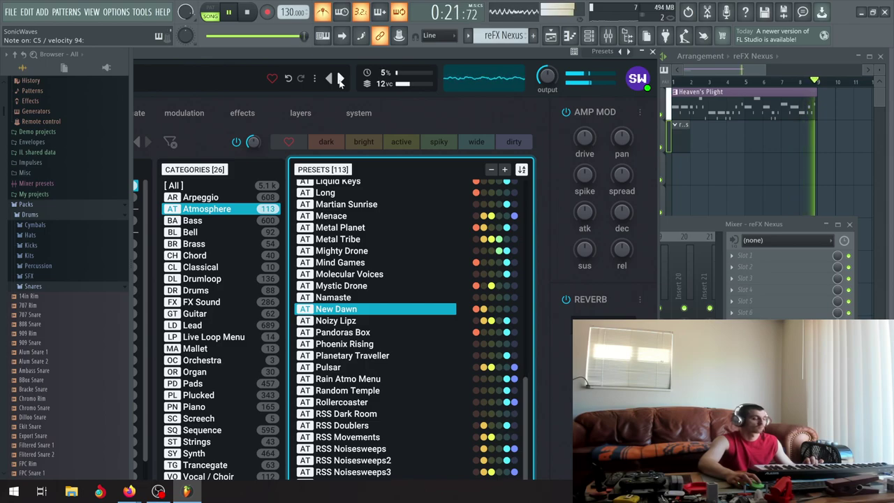
click(245, 14)
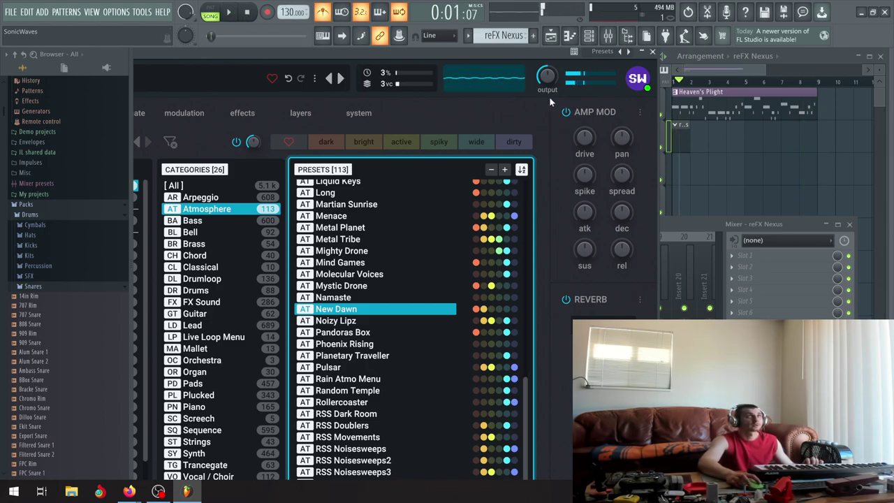
click(652, 53)
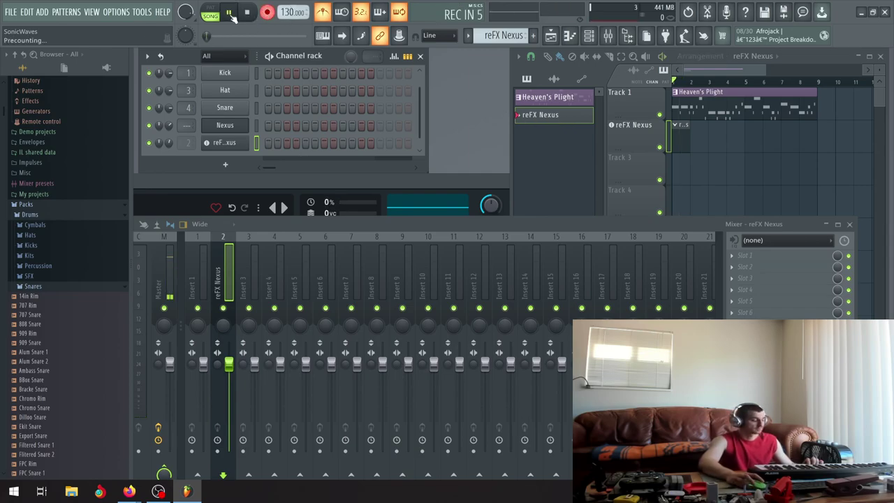
Stop the false take, delete the stray clip on Track 3, and record an eight-bar New Dawn part on the reFX Nexus track.
click(247, 13)
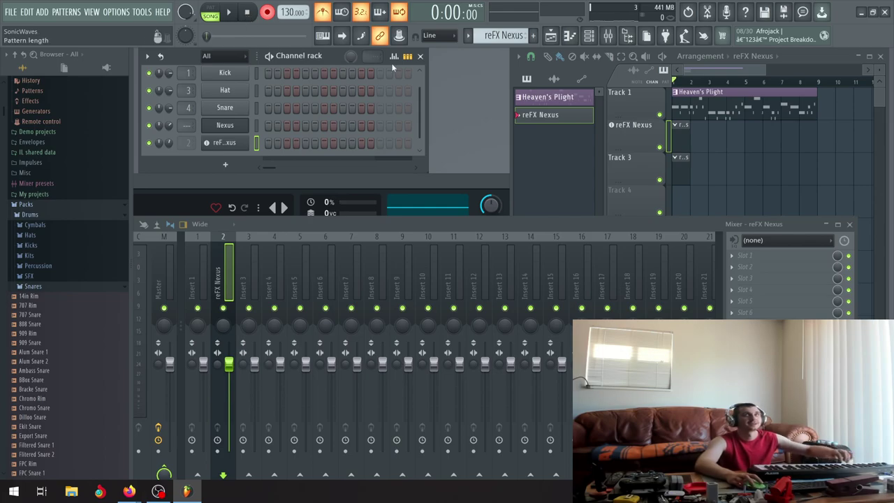
right_click(677, 171)
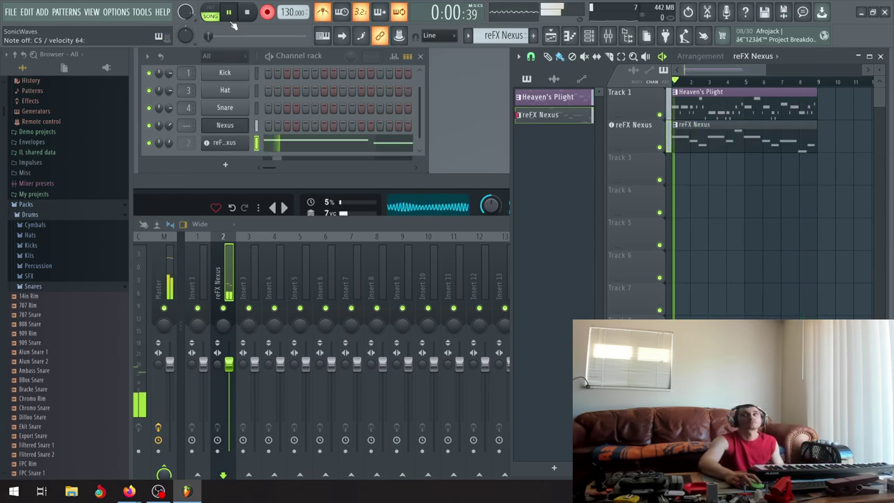
click(232, 16)
click(246, 12)
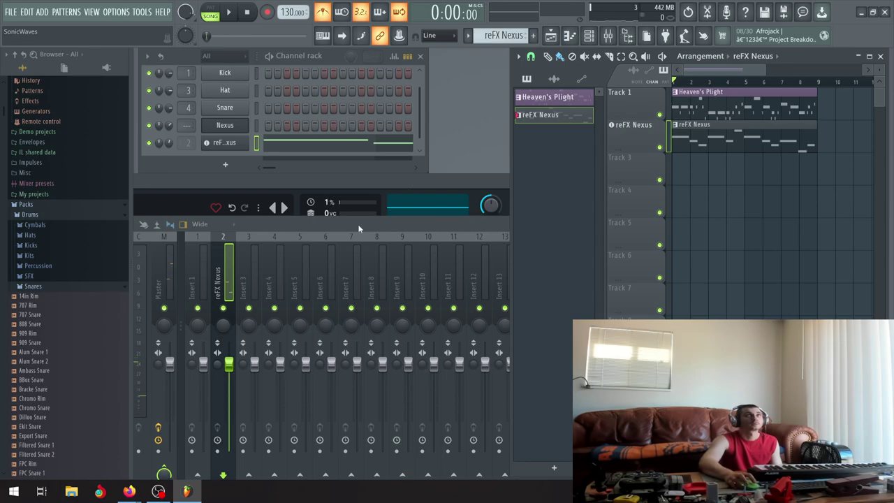
Close the Nexus window and quantize the recorded reFX Nexus notes in the piano roll with the Default template.
click(435, 187)
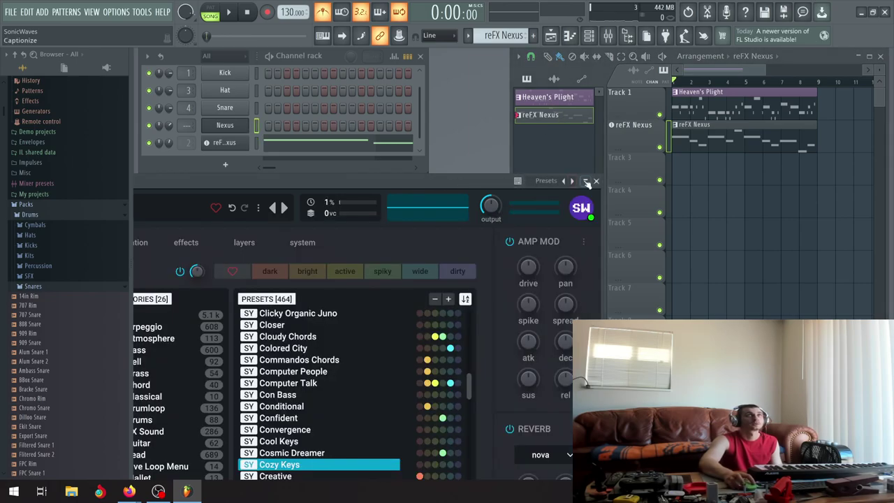
click(596, 182)
click(318, 149)
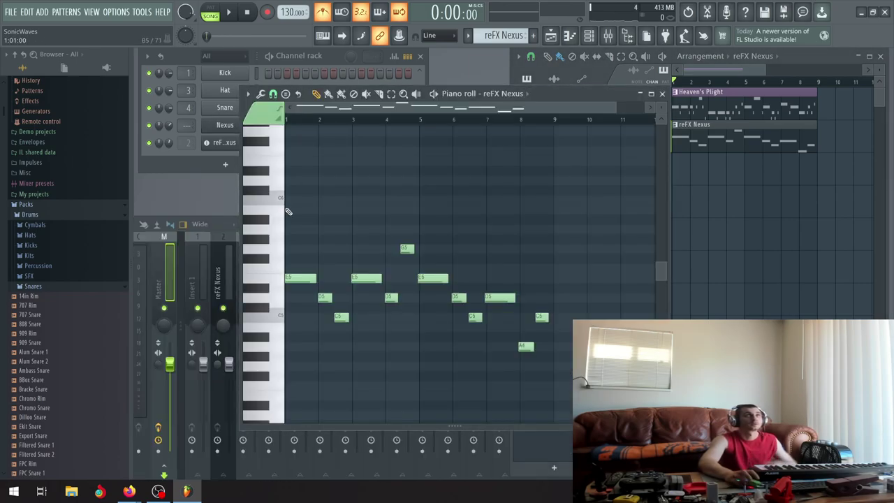
click(261, 93)
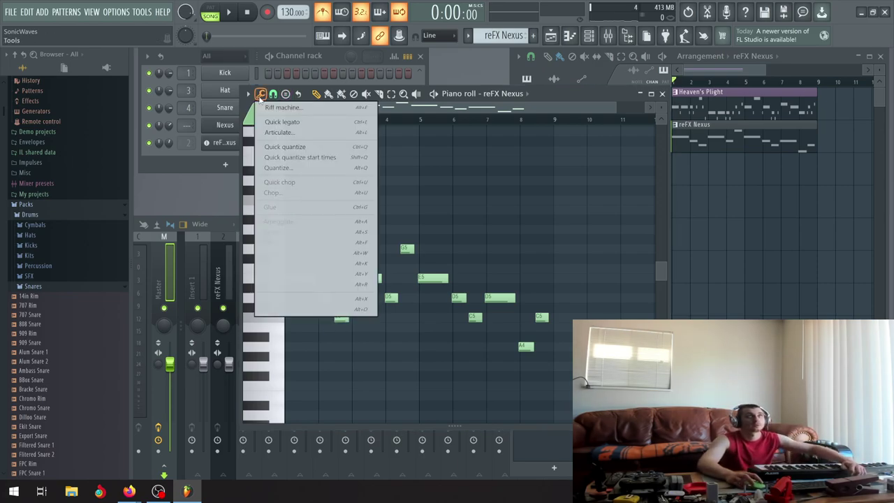
click(314, 170)
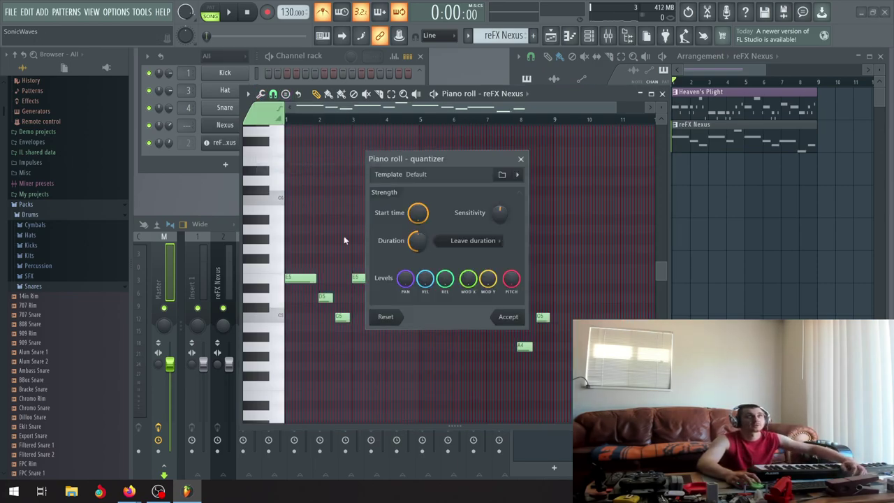
click(507, 317)
scroll(323, 321, up, 8)
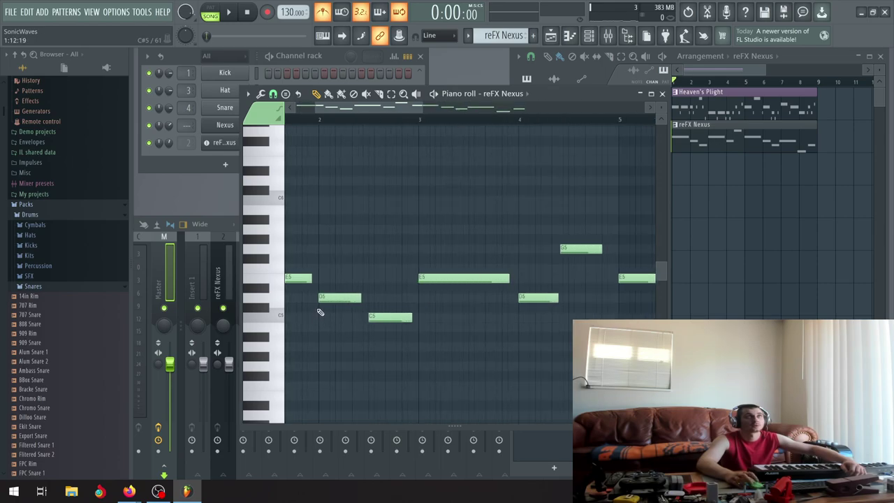
scroll(463, 277, down, 4)
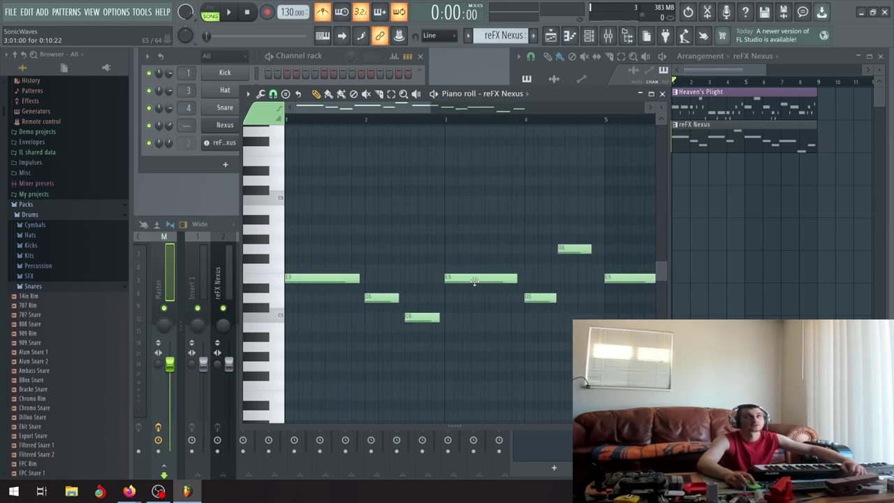
scroll(538, 286, up, 4)
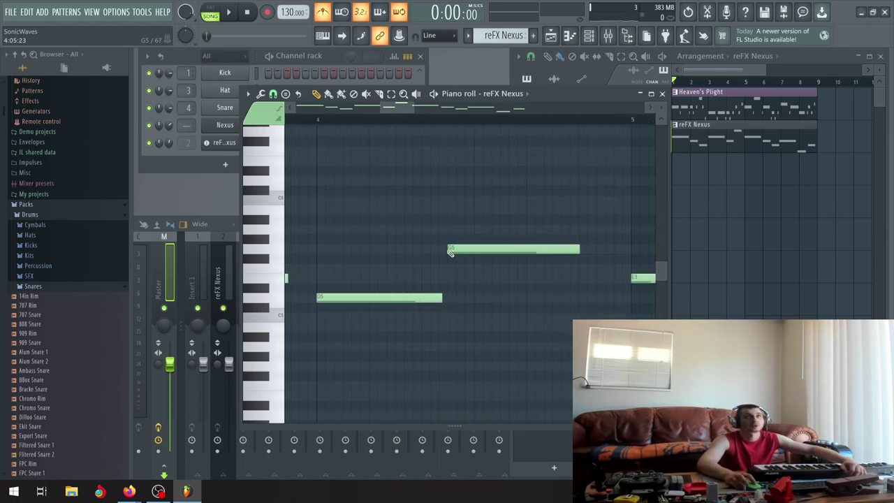
scroll(450, 253, down, 5)
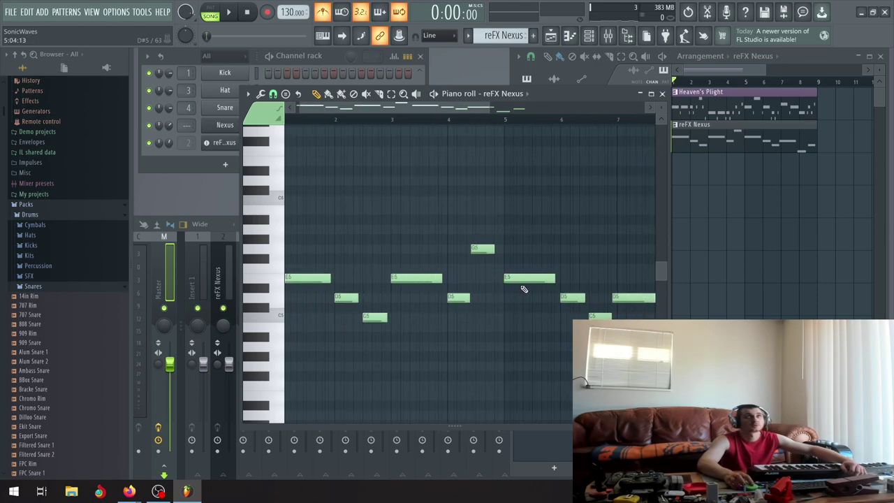
scroll(360, 105, down, 3)
Play the song and balance the reFX Nexus and Nexus channel volumes while checking the quantized notes.
click(237, 17)
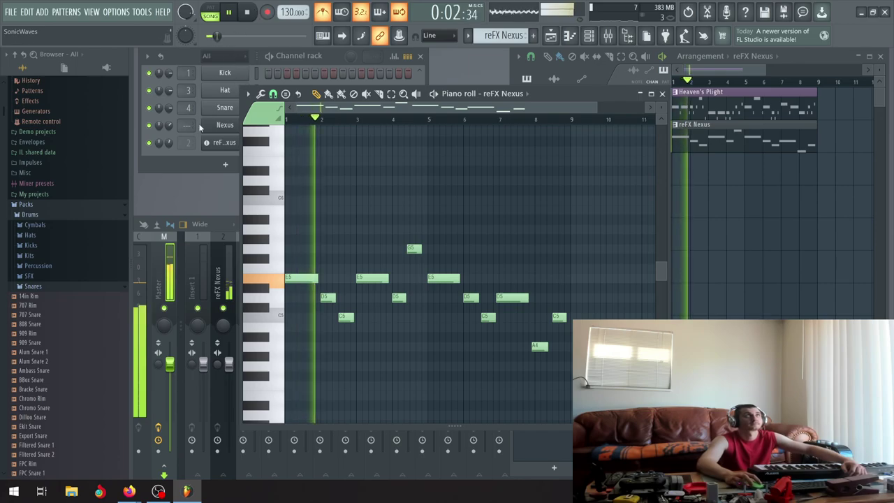
drag(169, 141, 169, 151)
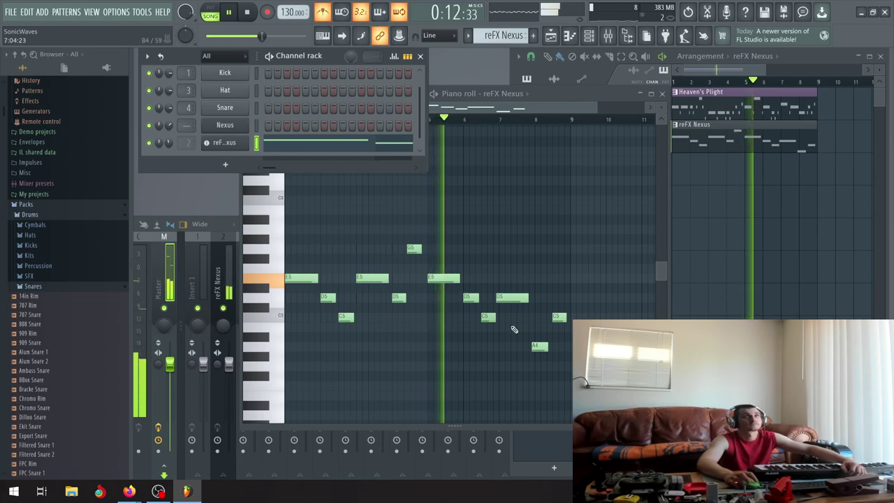
click(416, 248)
scroll(423, 247, up, 5)
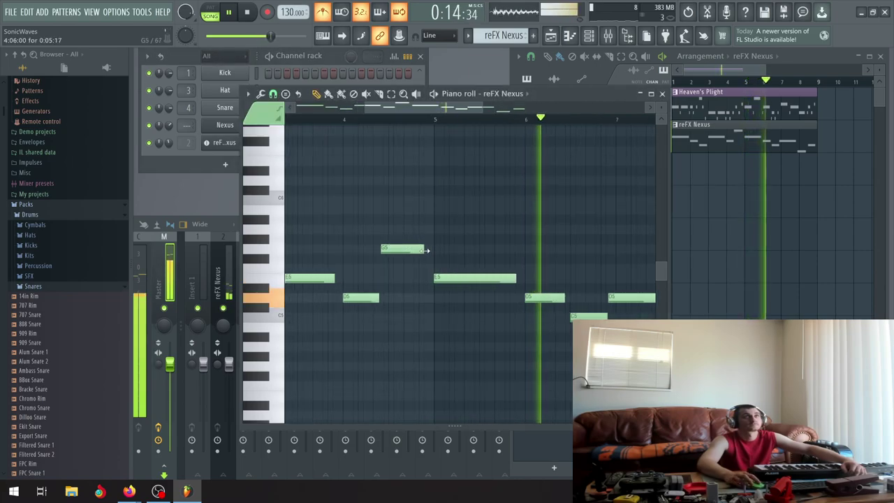
scroll(423, 250, up, 3)
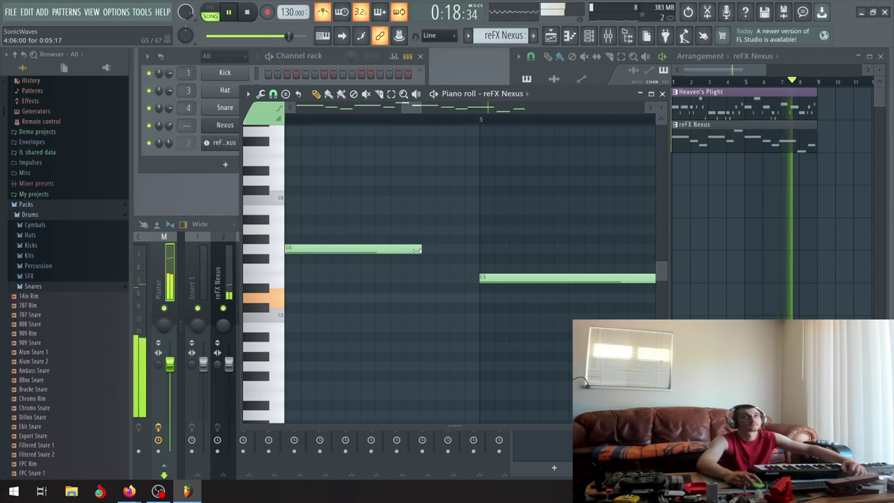
scroll(419, 252, down, 7)
scroll(426, 263, down, 3)
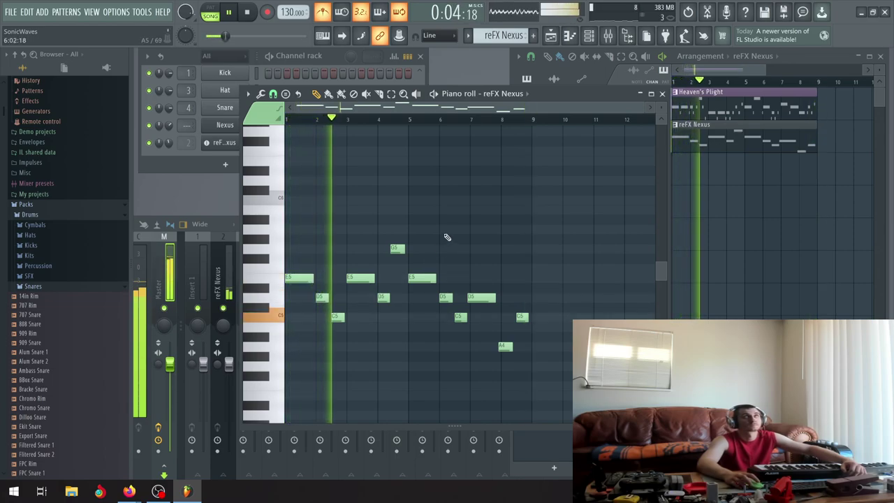
drag(172, 125, 172, 127)
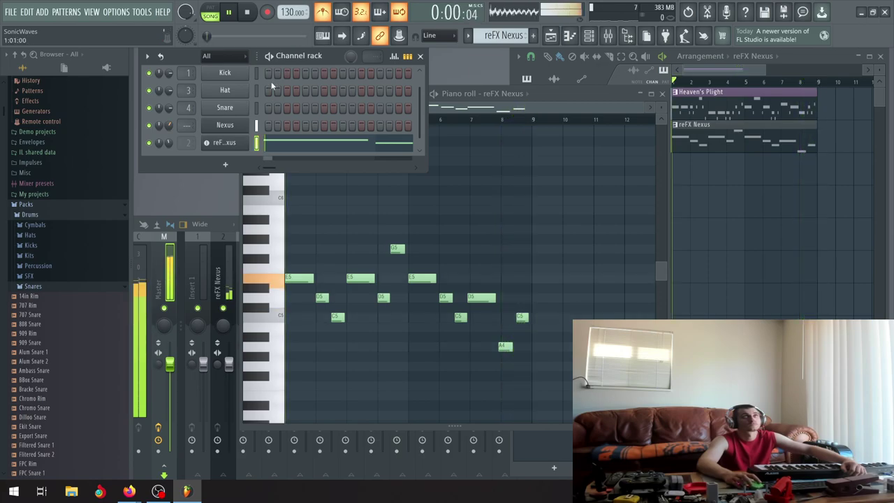
Close the channel rack and piano roll, and audition both parts from the start of the song.
key(F6)
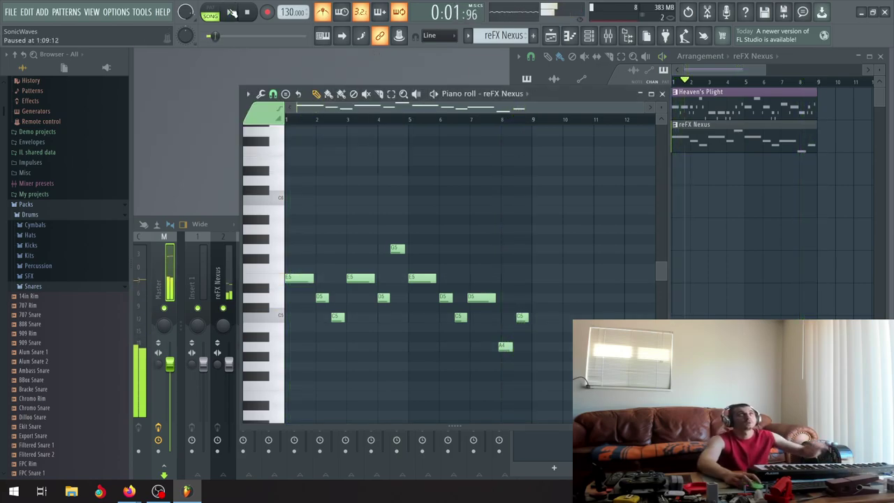
key(space)
click(661, 93)
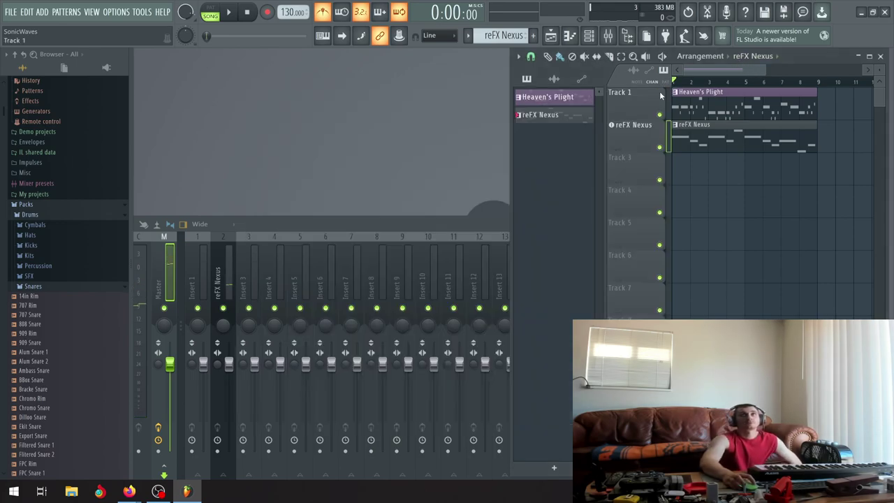
click(232, 13)
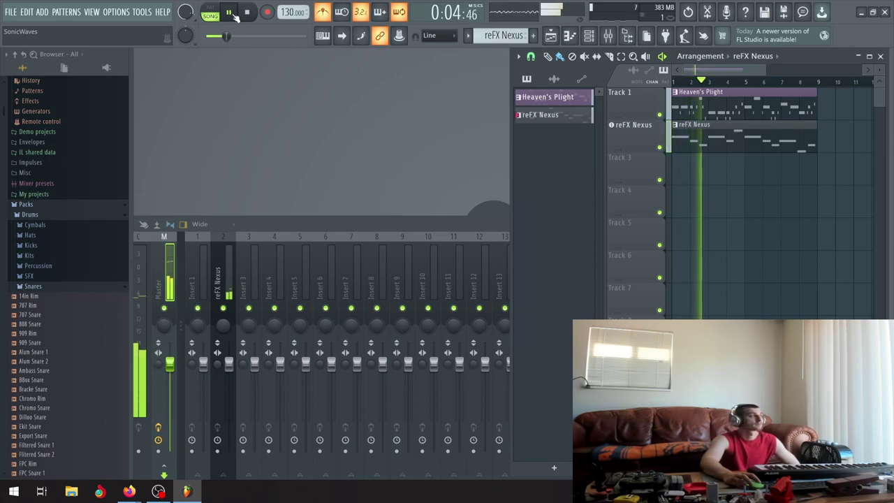
click(236, 15)
Rename the reFX Nexus pattern to "Whistles from Hell" and give it a random color.
right_click(607, 131)
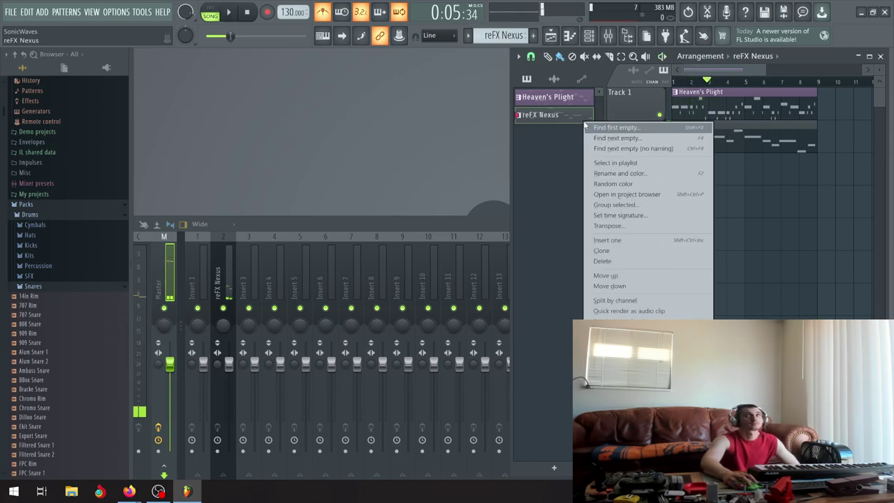
click(625, 175)
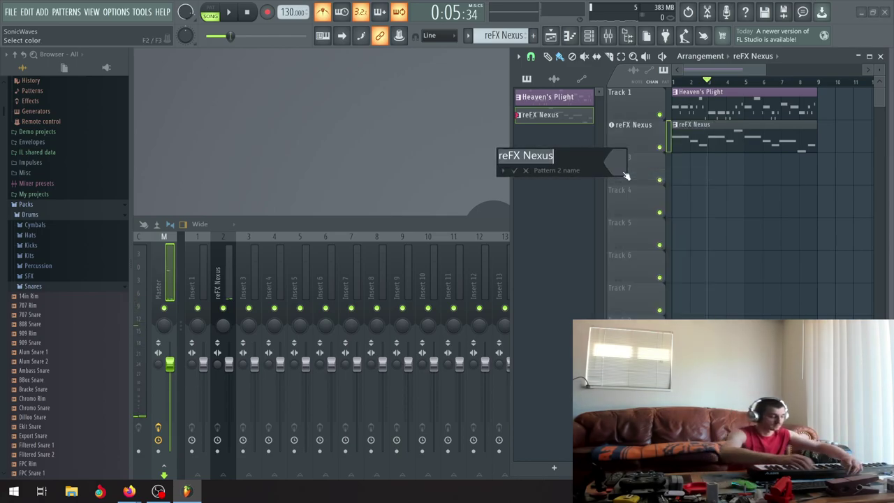
text(Whistles from Hell)
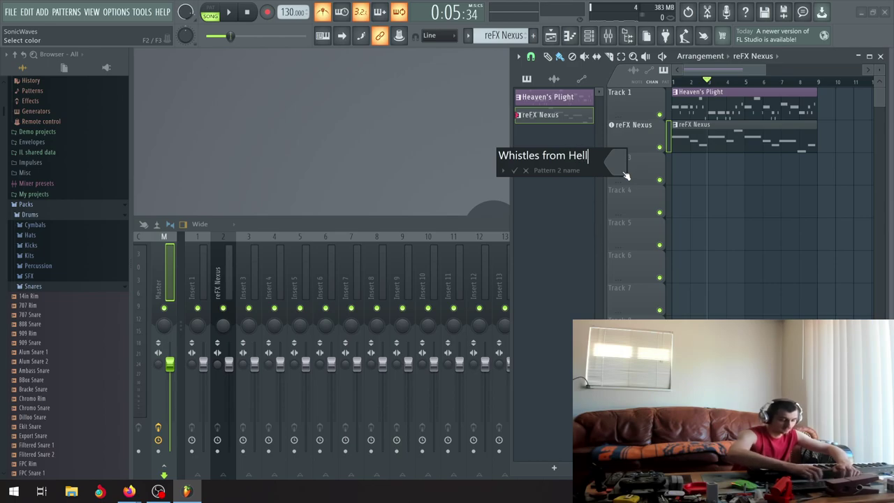
key(Return)
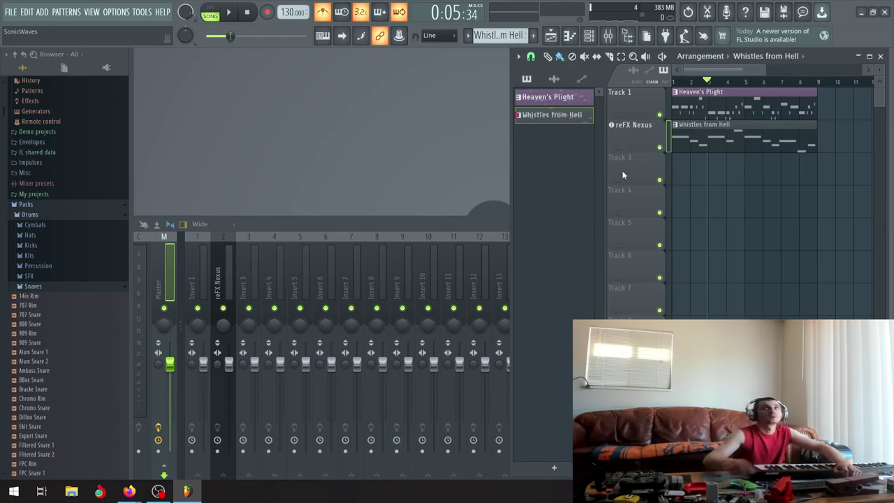
right_click(557, 123)
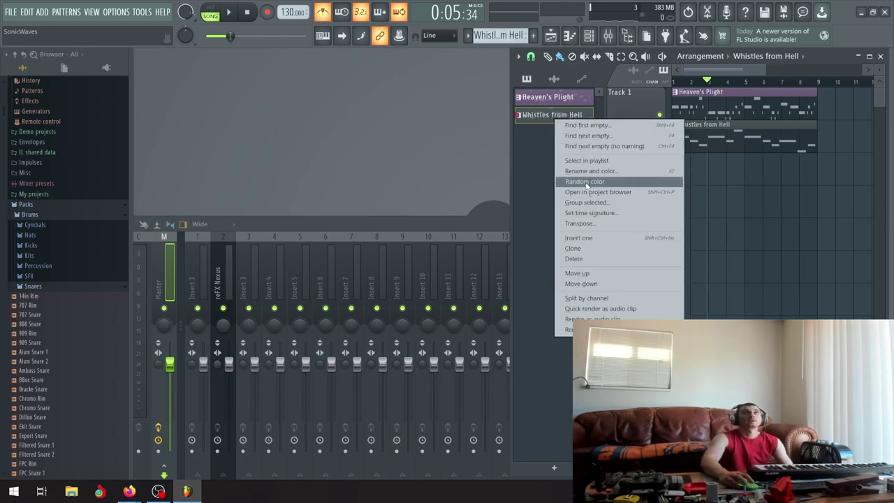
click(585, 183)
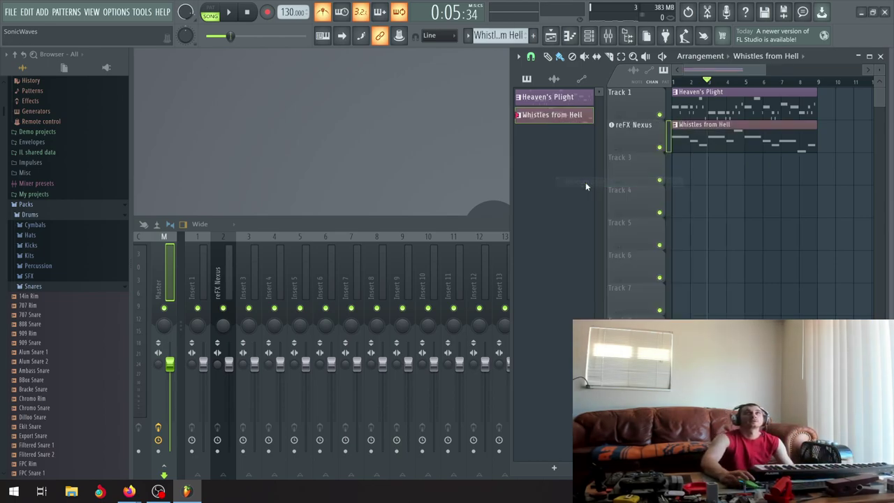
right_click(627, 173)
click(451, 155)
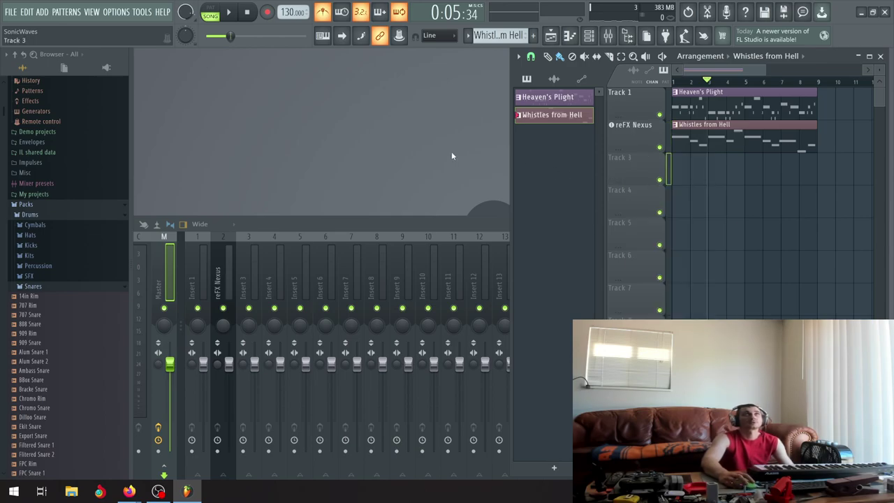
click(551, 35)
click(551, 36)
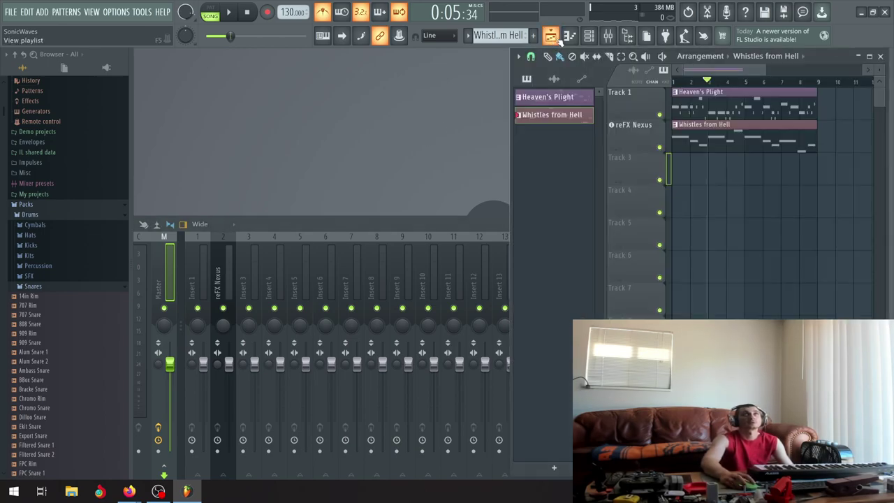
click(569, 36)
click(569, 35)
Show the channel rack and create a new pattern named "Drums", placed at bar 1 on Track 3.
click(589, 36)
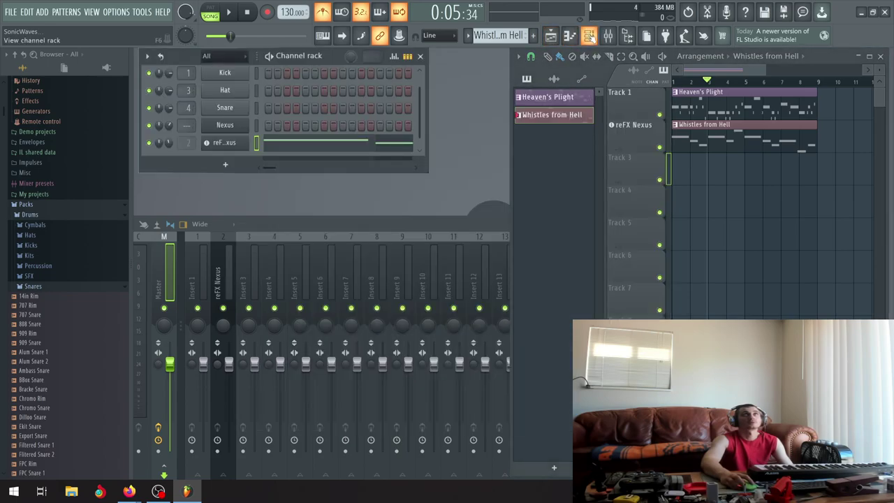
right_click(636, 165)
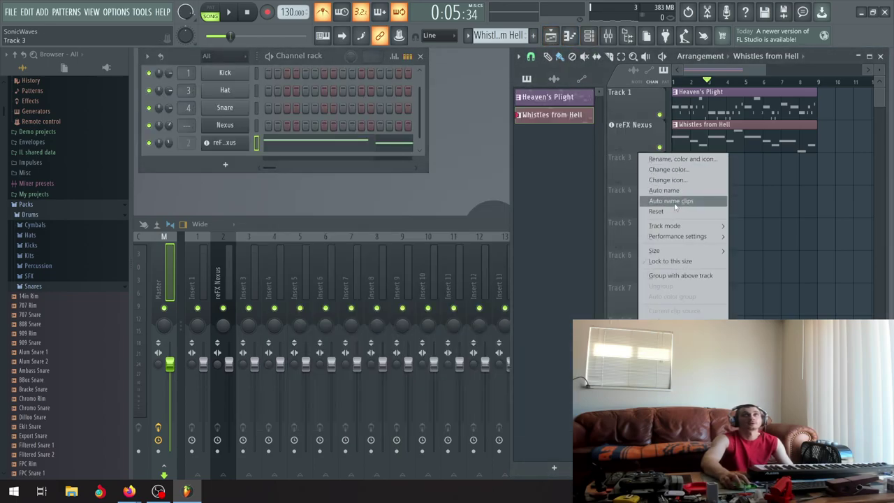
click(560, 175)
key(F4)
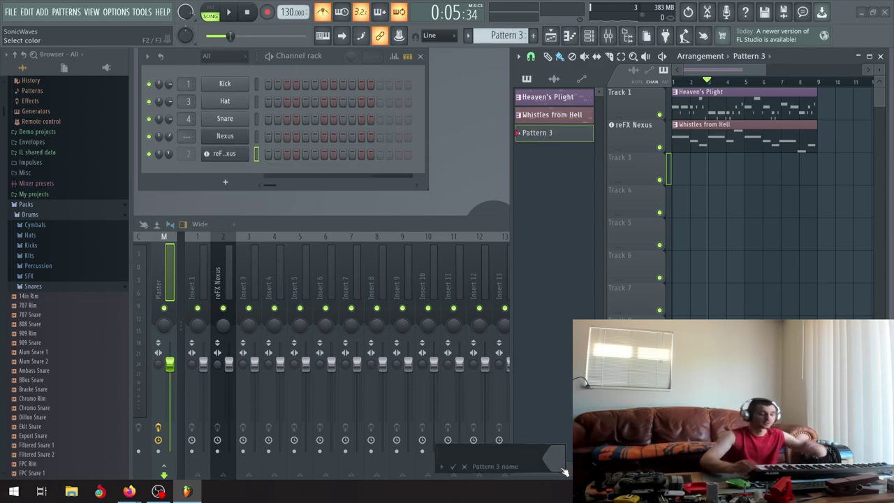
key(Return)
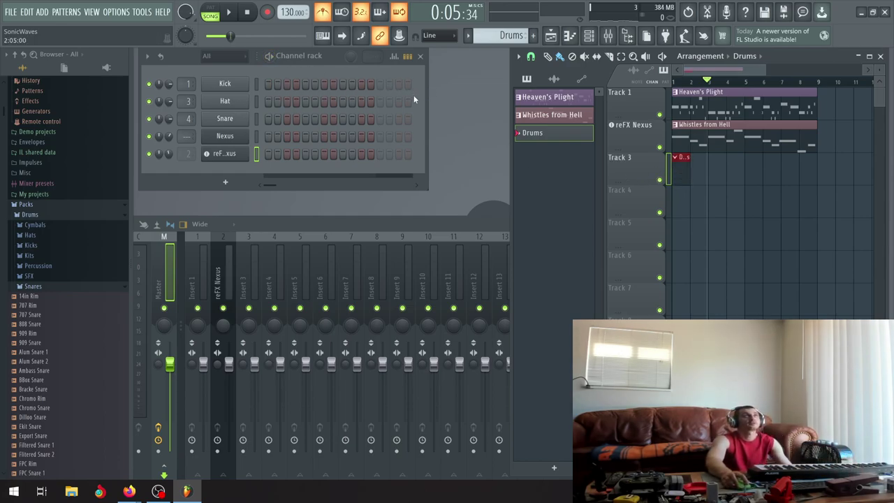
Place a kick on step 1, hats on steps 3 and 5, and a snare on step 7 of the Drums pattern, auditioning the song.
click(230, 13)
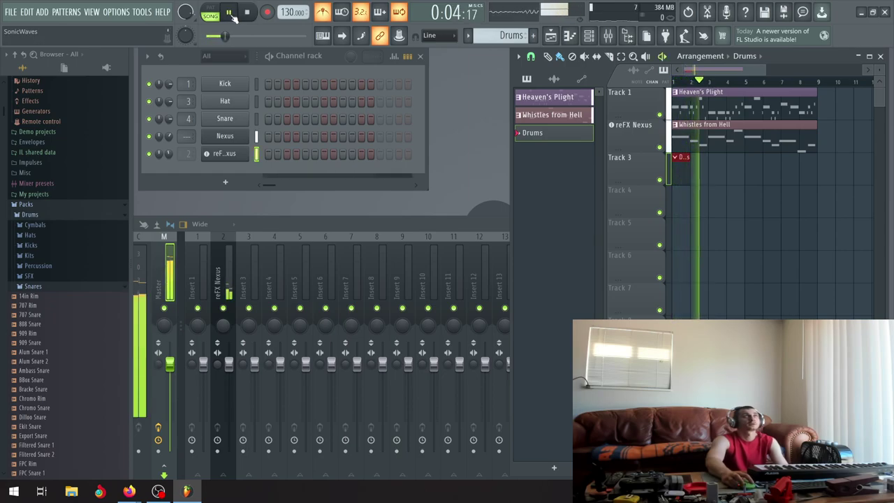
click(248, 14)
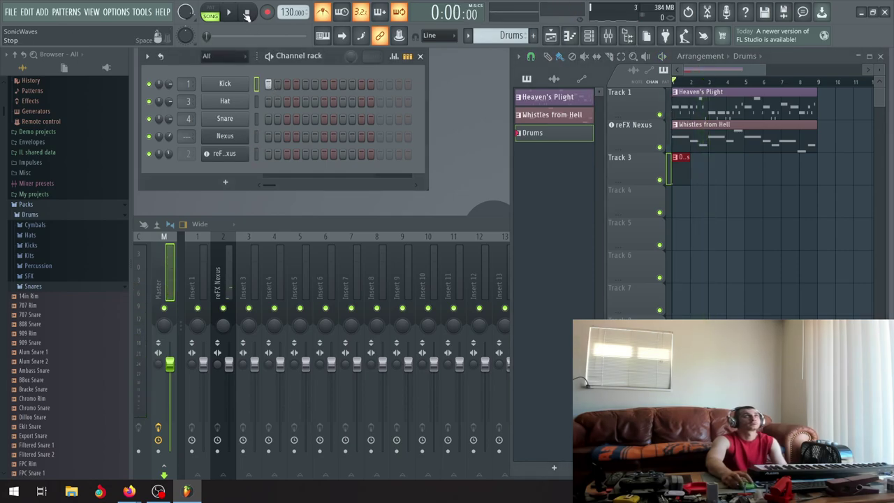
click(232, 13)
click(230, 13)
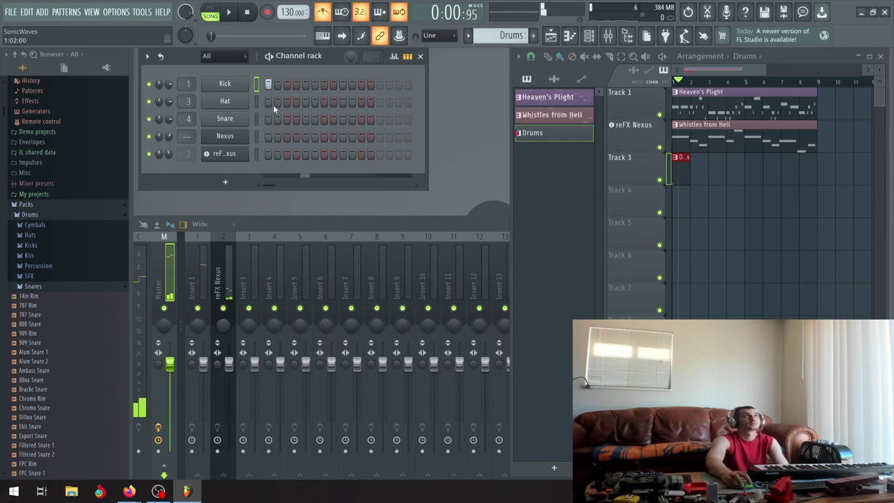
click(232, 13)
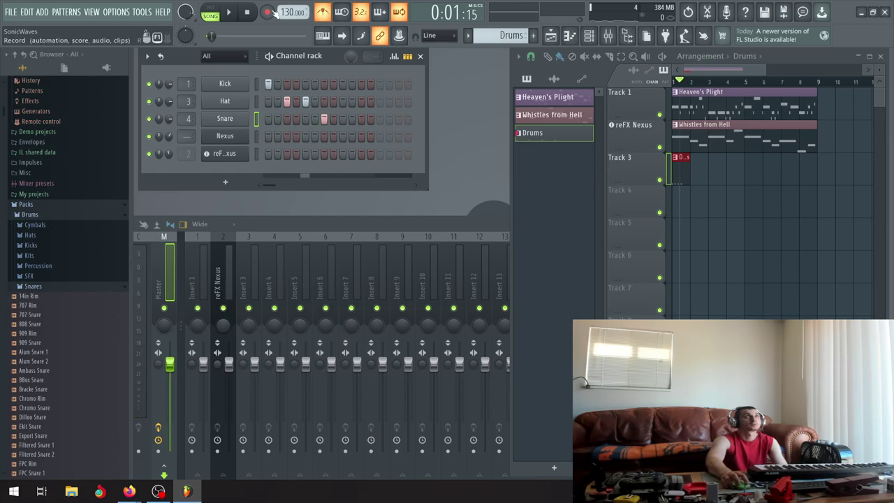
Extend the Drums pattern with hats on steps 10, 11 and 15 and a kick on step 13, checking them against the melodies.
click(229, 13)
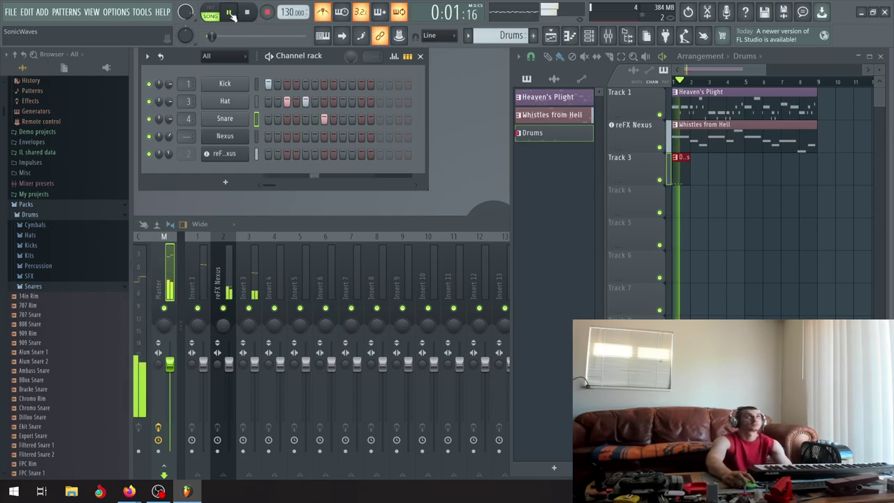
click(230, 13)
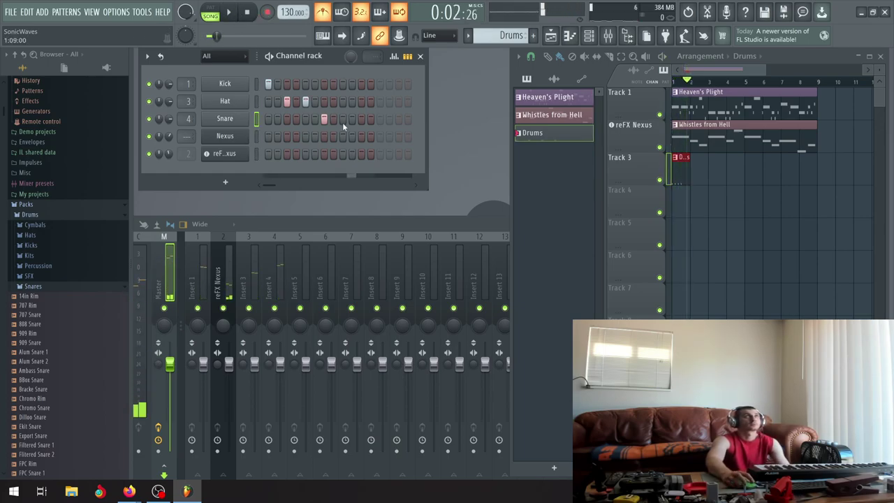
click(379, 84)
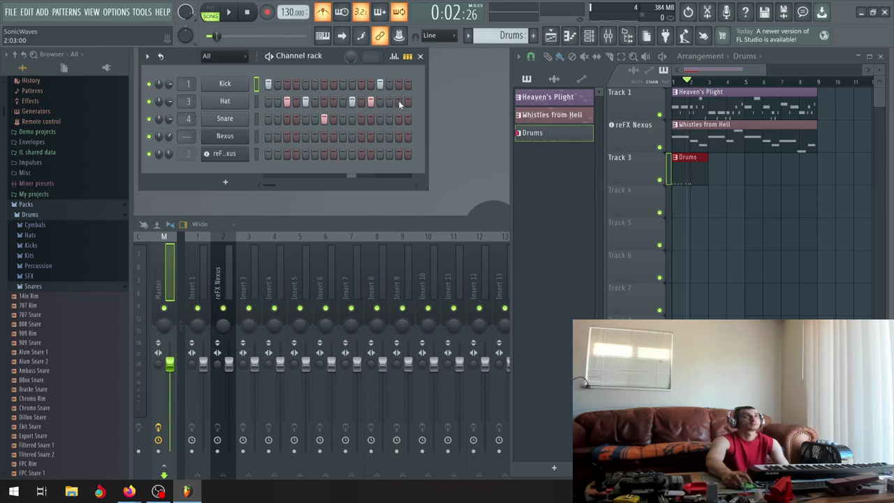
click(233, 13)
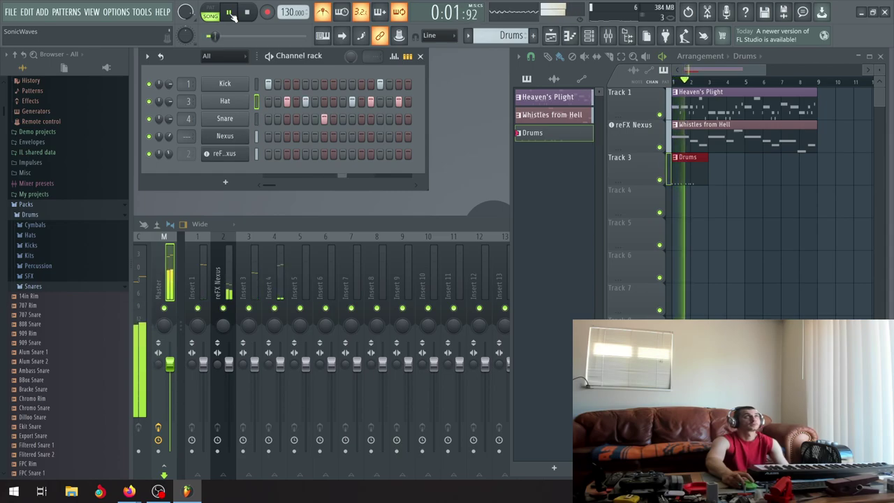
key(space)
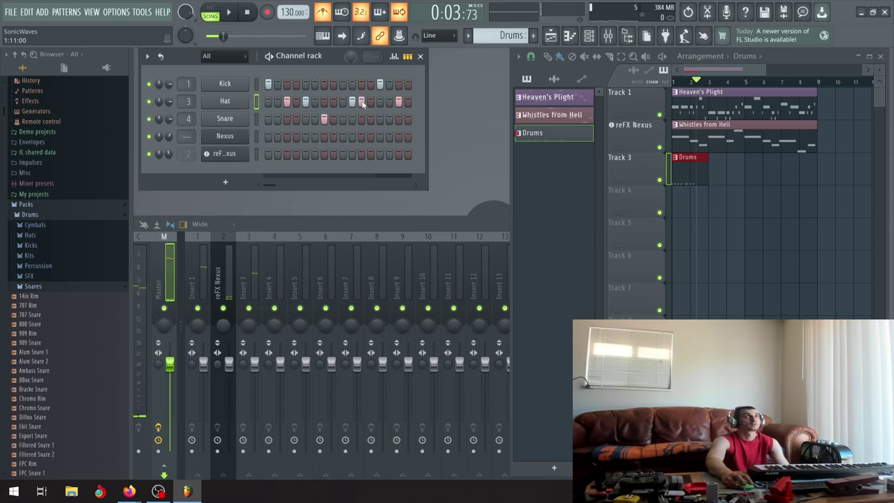
key(space)
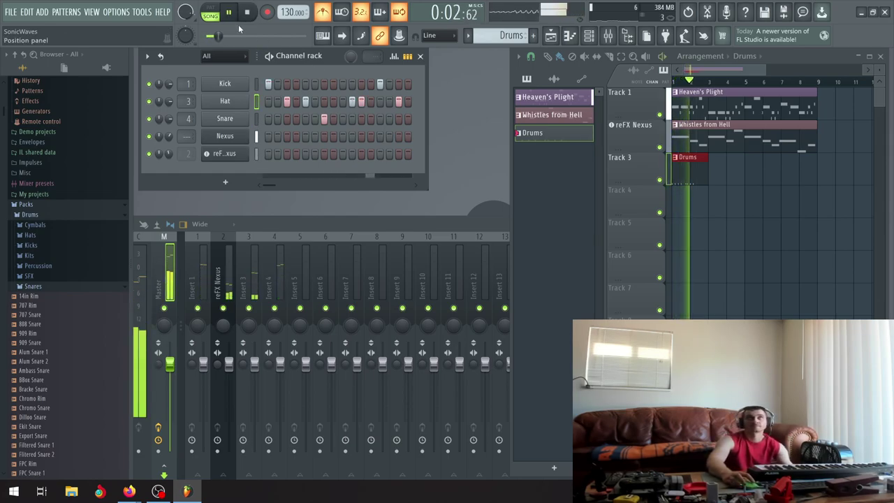
click(230, 13)
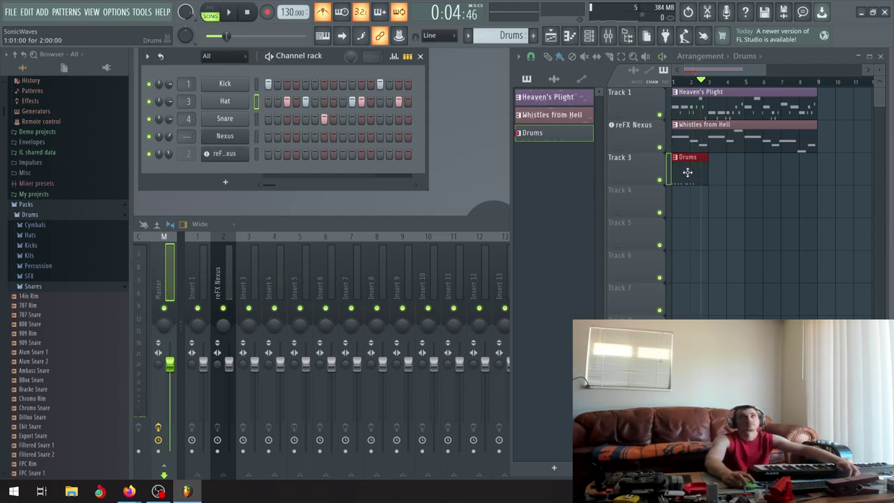
Duplicate the Drums clip on Track 3 and align the copy's start exactly with bar 3.
drag(686, 172, 720, 173)
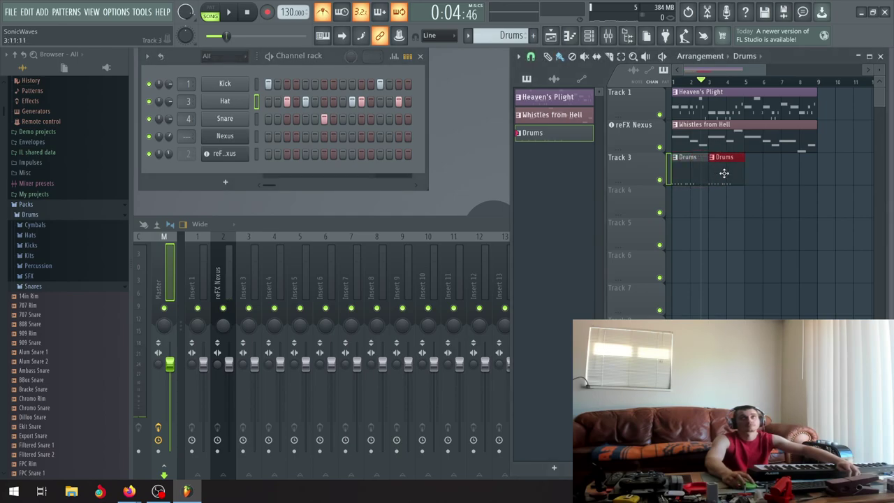
scroll(695, 171, up, 4)
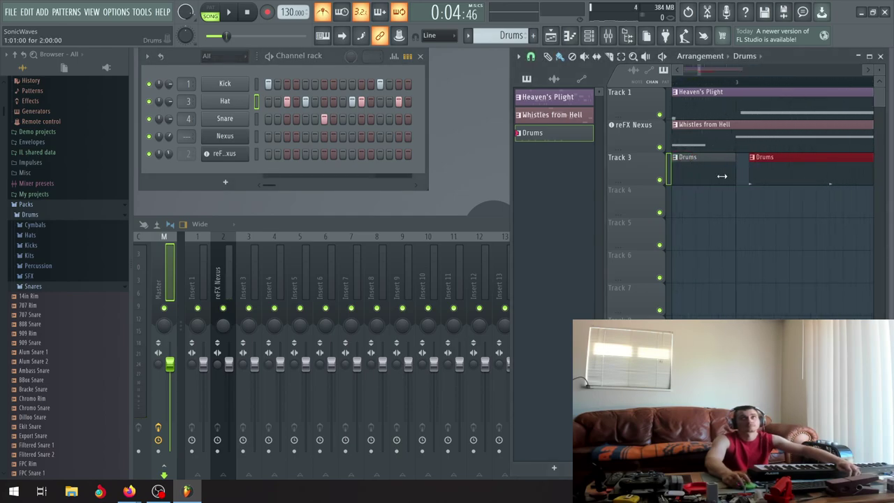
drag(766, 169, 758, 169)
scroll(754, 171, down, 4)
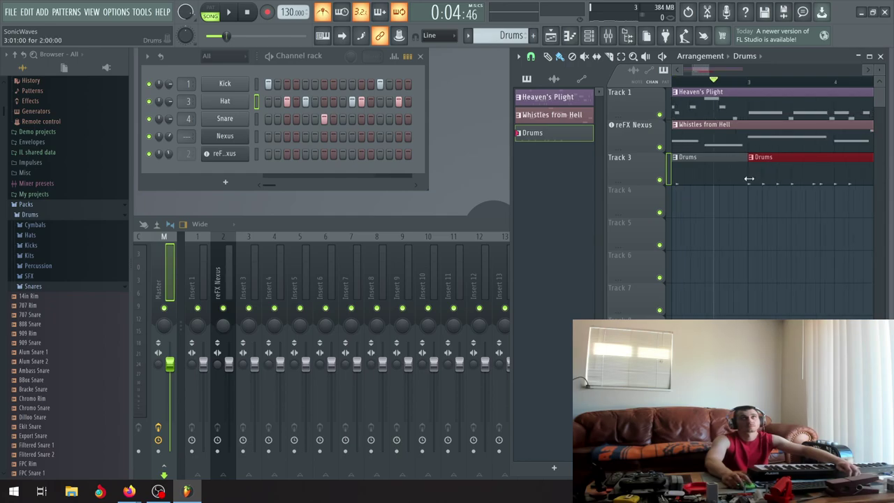
Play the song and complete the Drums pattern with hats on steps 17, 22 and 23 and a snare on step 19.
key(space)
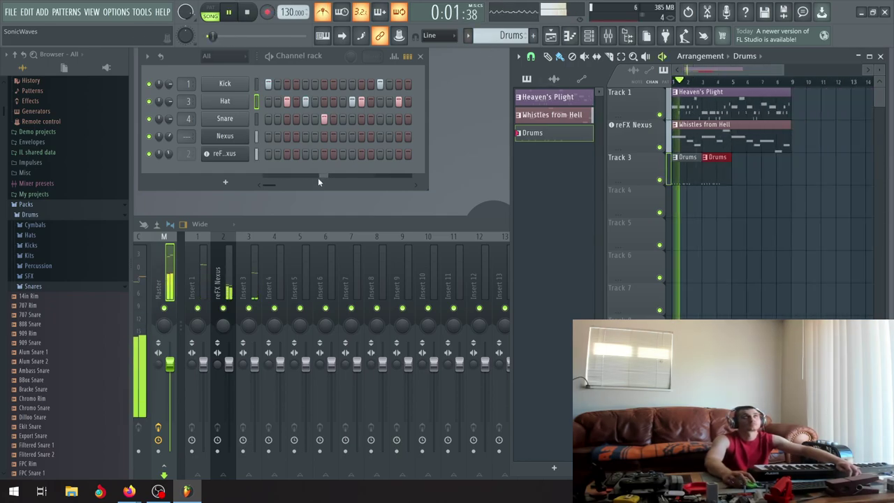
mouse_move(276, 184)
mouse_down()
mouse_move(303, 187)
mouse_move(278, 183)
mouse_up()
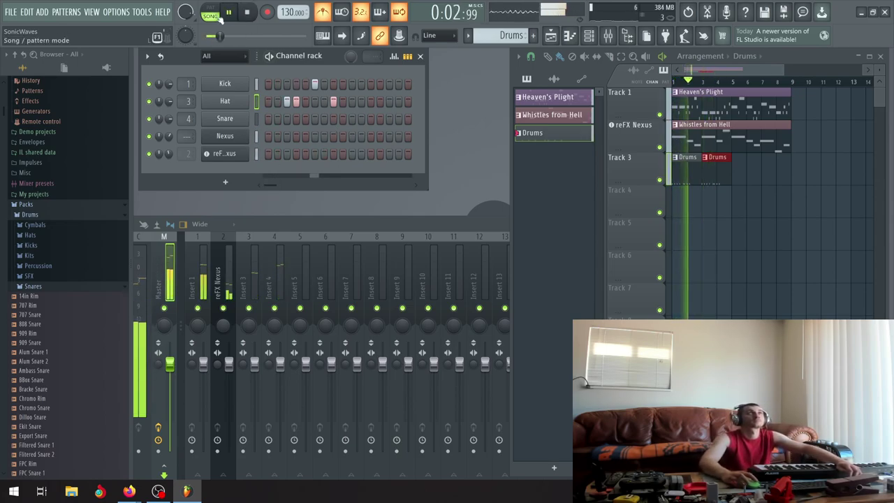
click(228, 12)
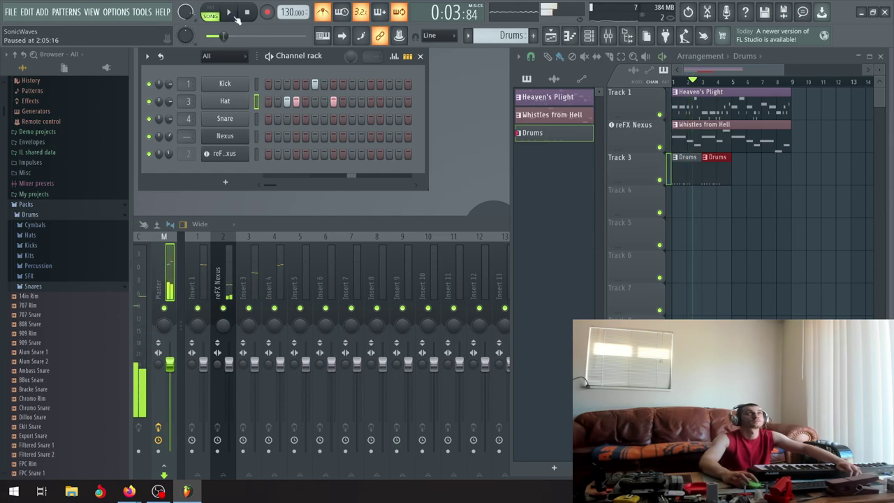
click(370, 119)
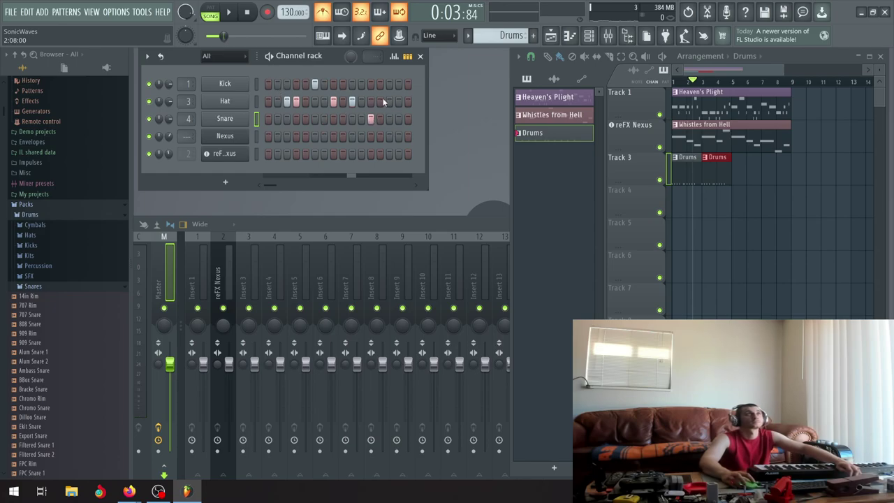
click(398, 102)
click(407, 101)
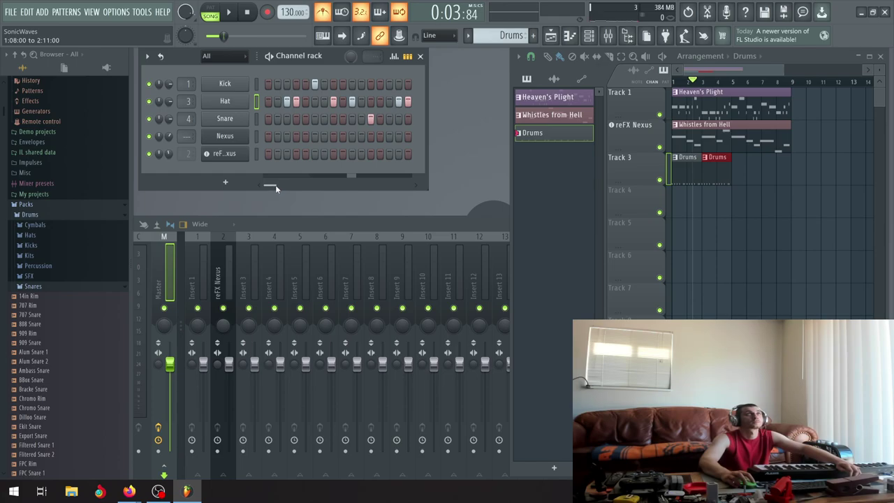
Audition the two Drums clips together with both melodies, replaying from the start of the song.
key(space)
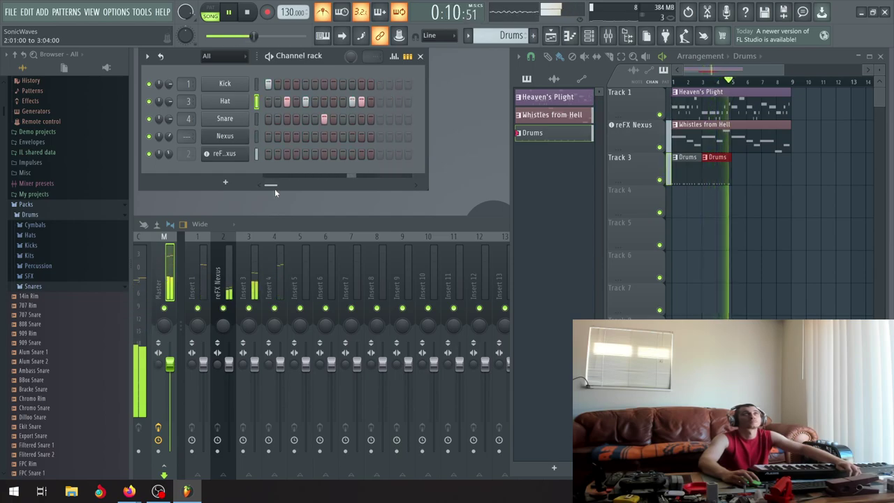
click(246, 14)
click(246, 13)
click(229, 13)
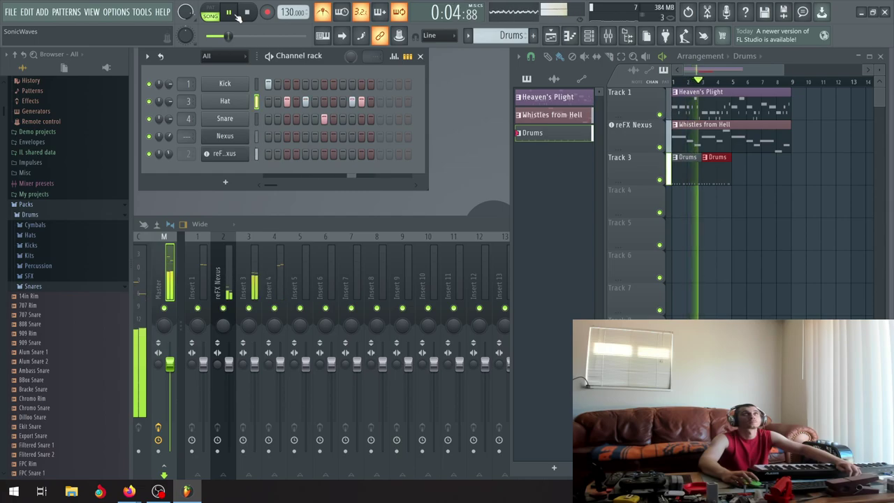
click(246, 13)
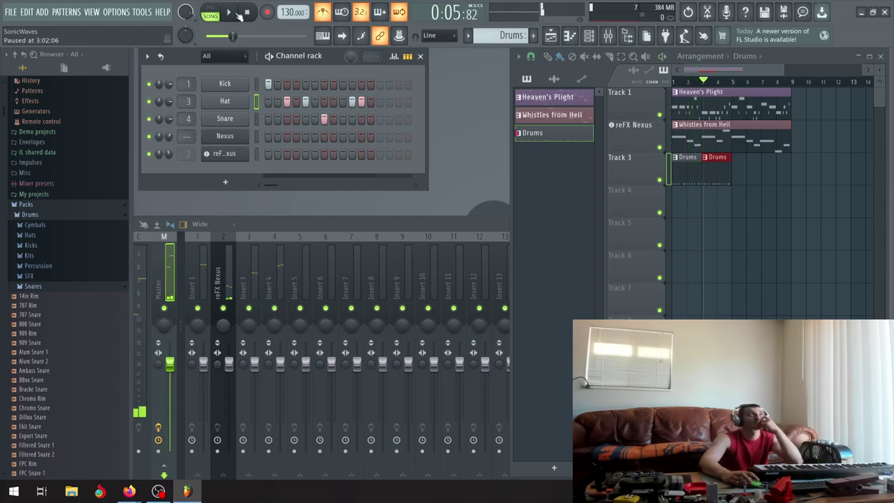
Turn off the metronome and play the song from the beginning.
click(247, 14)
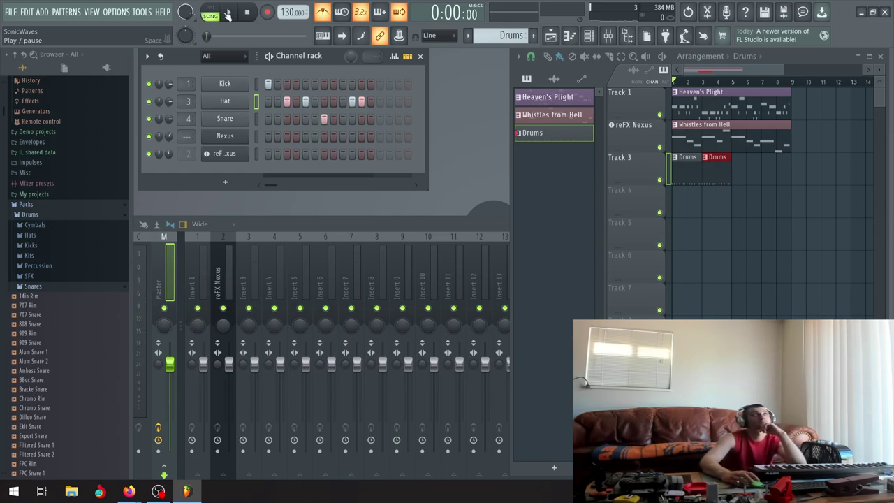
click(323, 12)
click(231, 13)
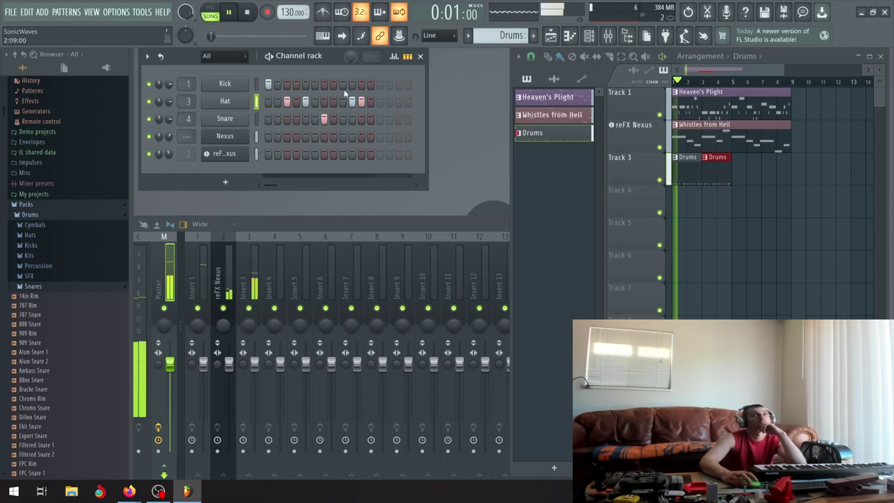
Give the Drums pattern a random teal color and pause the song playback.
right_click(532, 138)
click(560, 197)
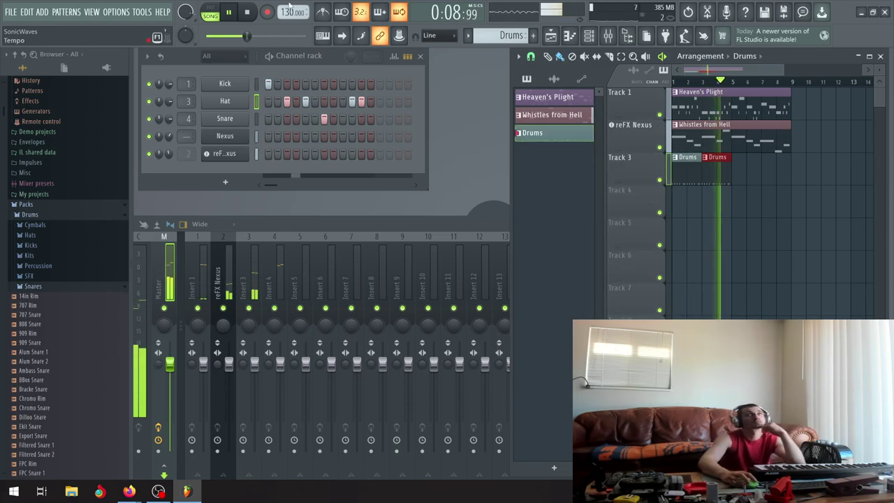
click(230, 12)
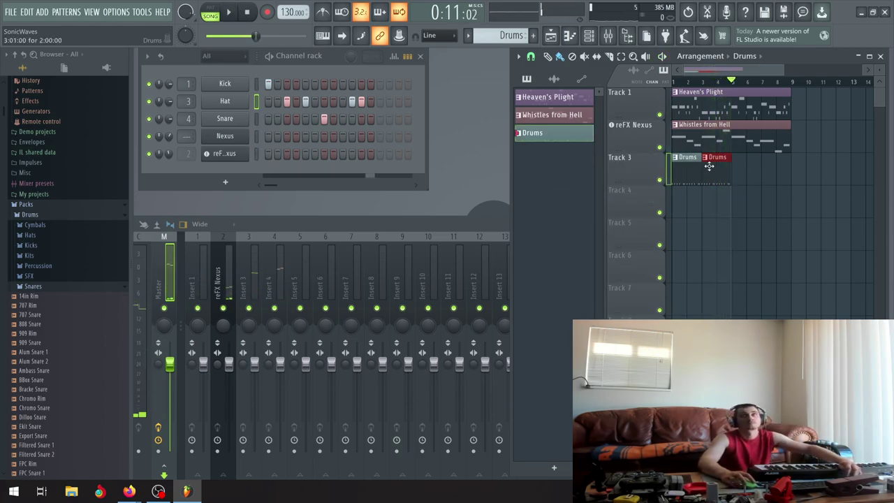
Place a third Drums clip on Track 3 starting at bar 5, directly after the second one.
click(739, 172)
scroll(738, 170, up, 4)
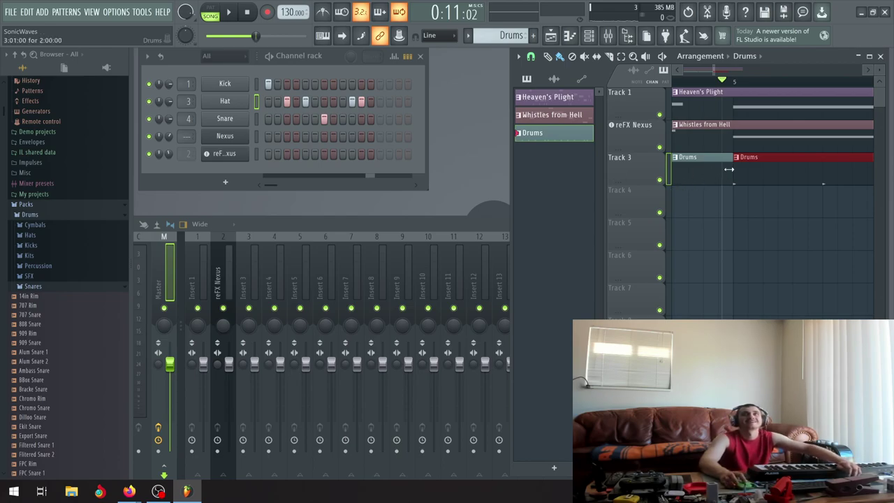
scroll(732, 168, down, 4)
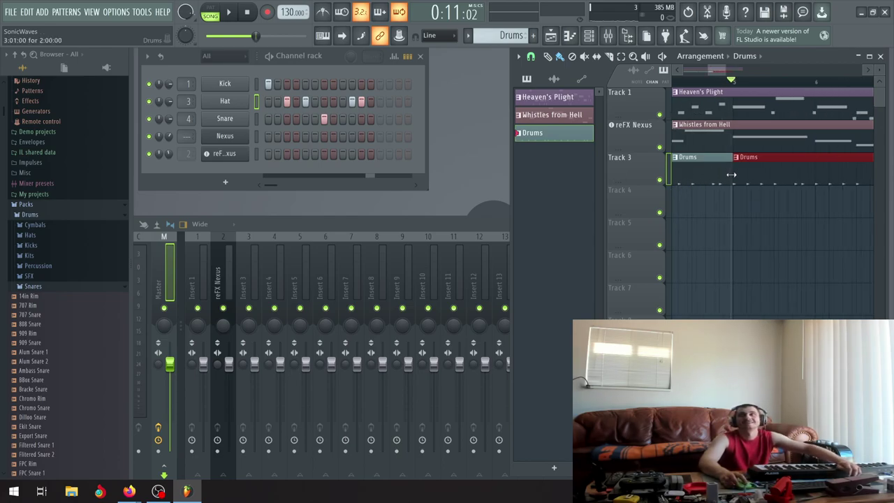
scroll(730, 175, down, 4)
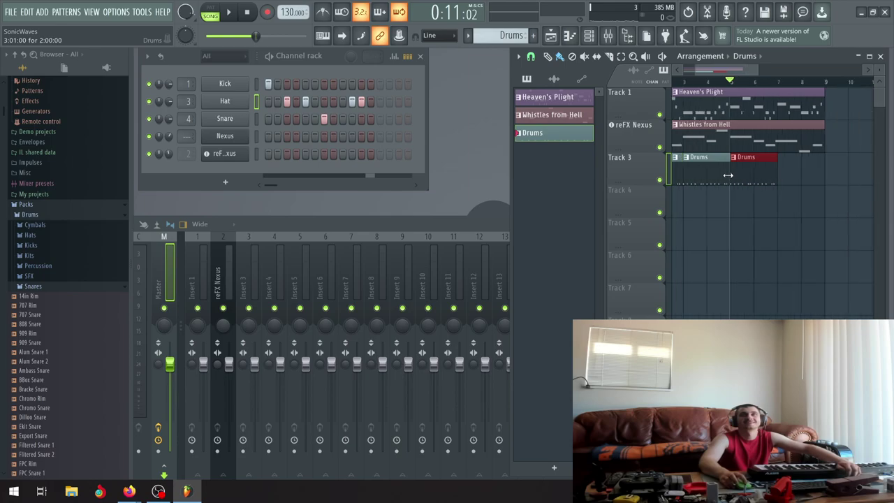
Make the Drums clip at bar 5 unique and give its new pattern a random brown color.
click(734, 158)
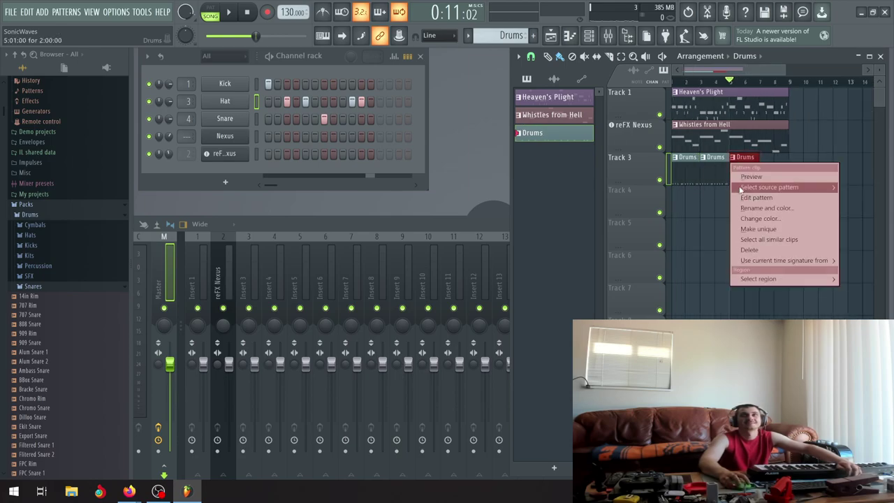
click(749, 230)
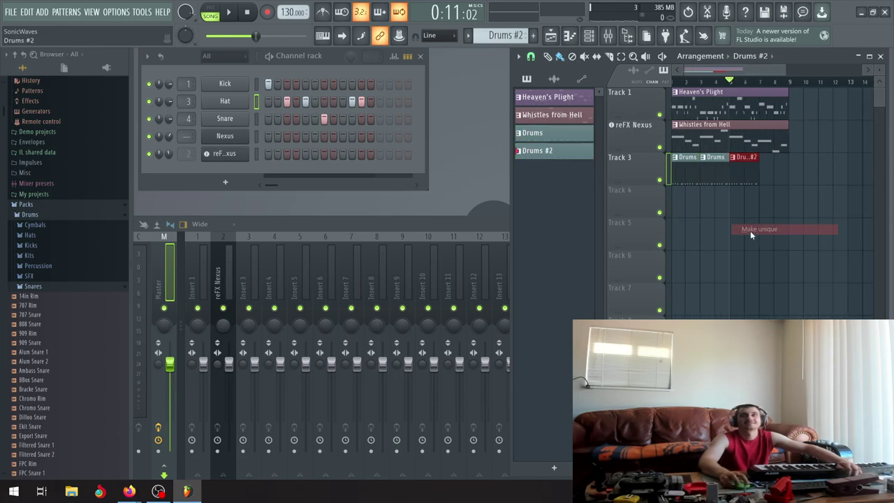
right_click(552, 150)
click(576, 212)
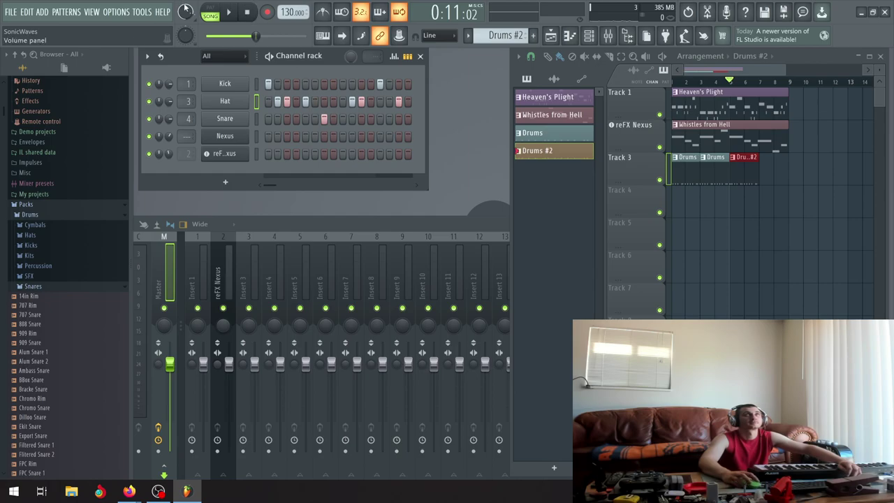
Audition Drums #2 in pattern mode and add a Hat hit on step 9 of bar 1, keeping the step 11 hit.
click(210, 12)
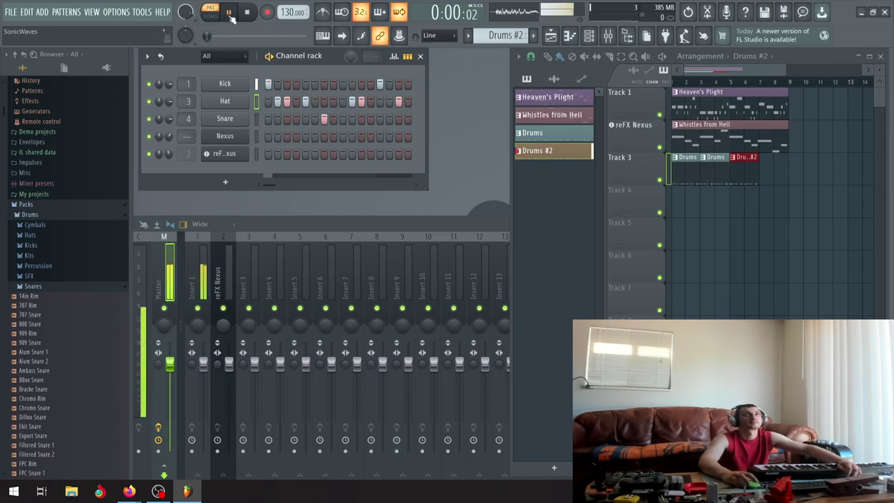
click(230, 13)
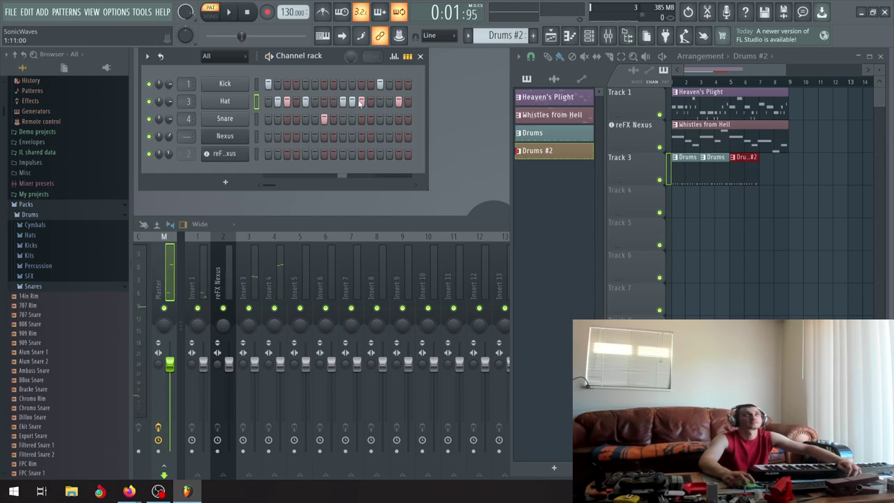
click(229, 13)
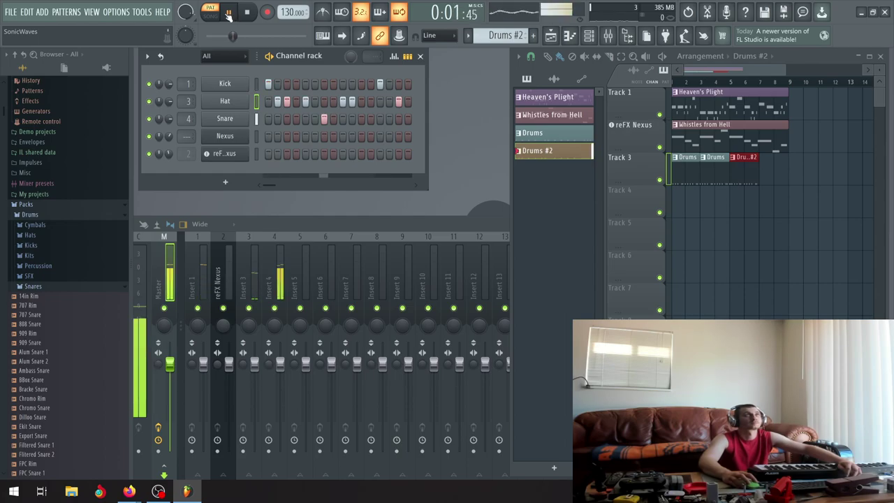
click(228, 13)
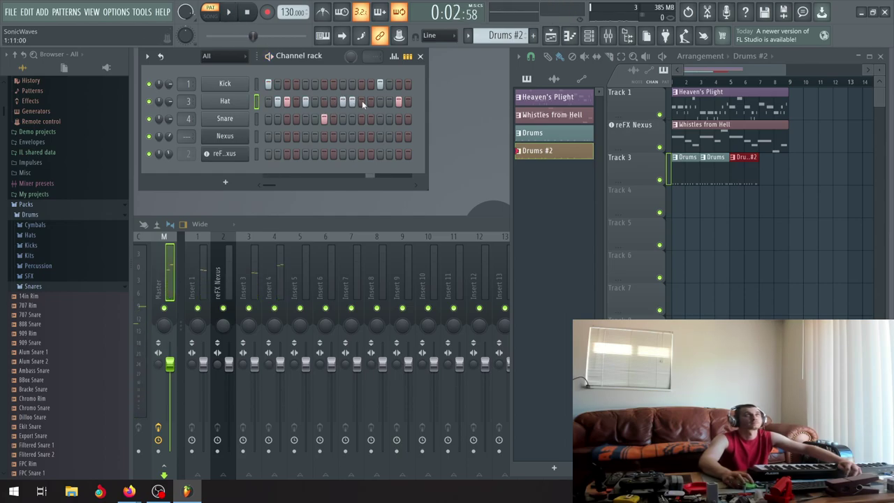
click(247, 13)
click(229, 12)
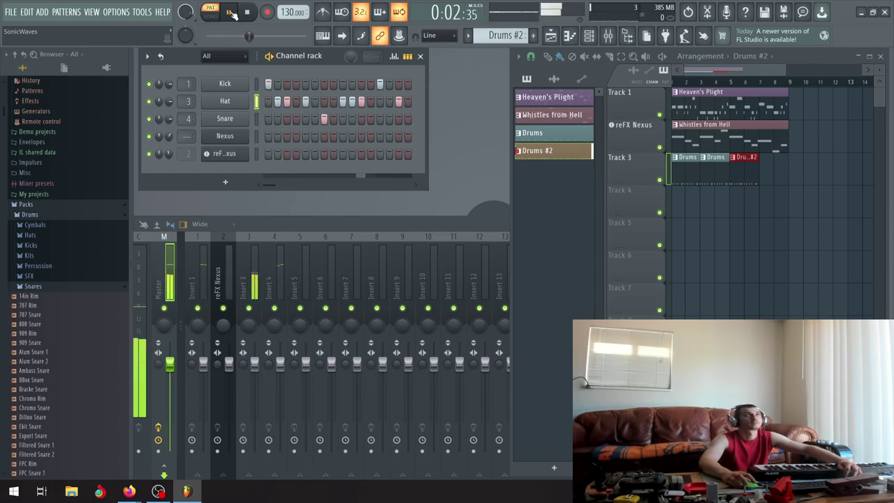
click(230, 13)
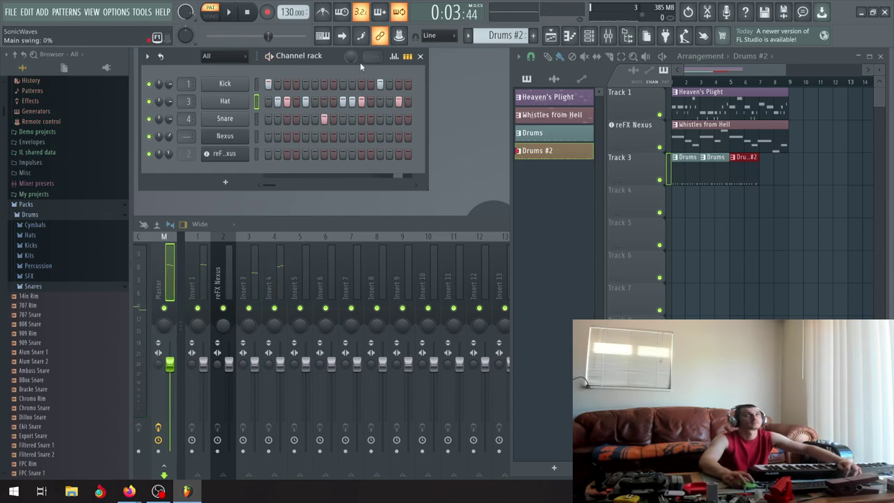
In bar 2 of Drums #2, add Hat hits on steps 4, 6 and 9 and clear step 5.
scroll(275, 189, down, 3)
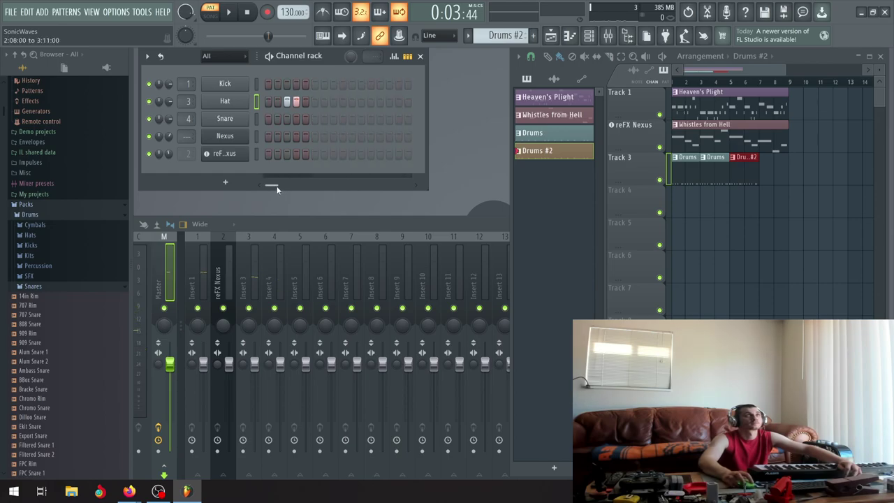
scroll(273, 187, down, 4)
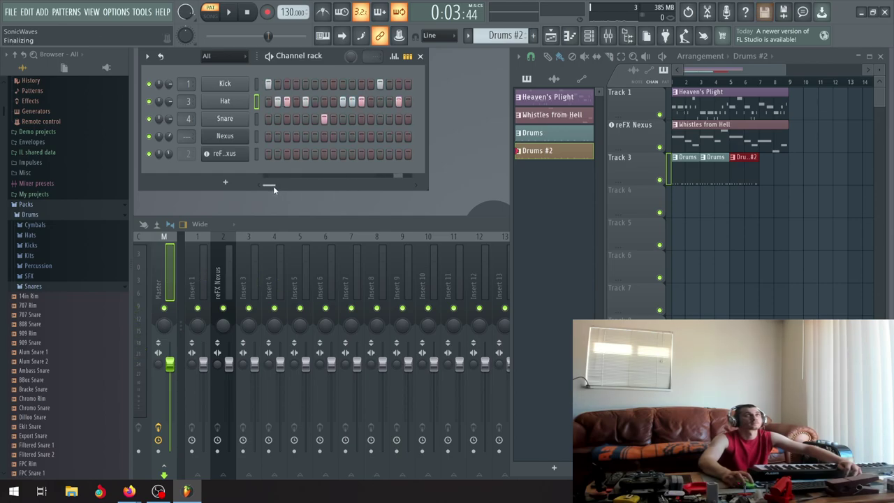
click(352, 102)
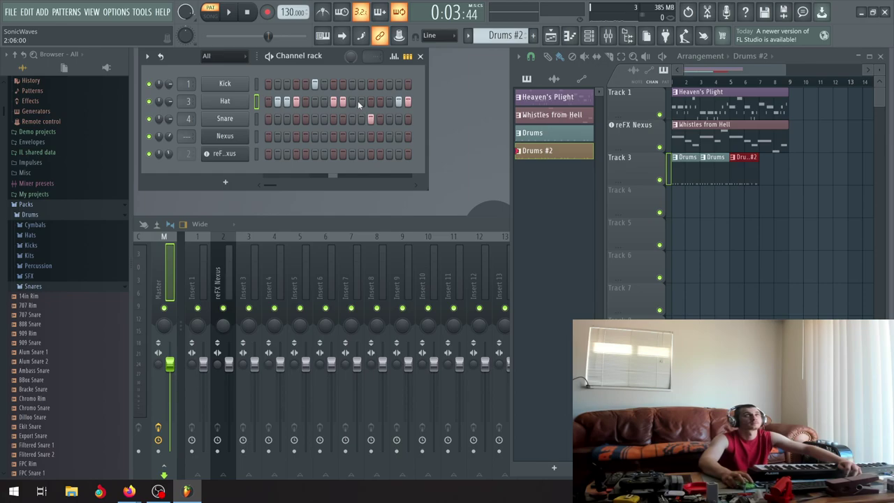
scroll(277, 185, up, 2)
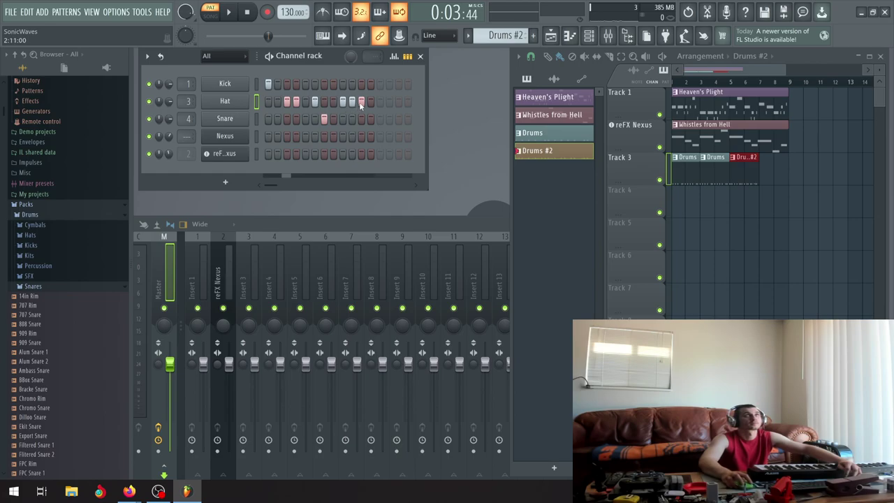
Audition Drums #2 and move the bar 2 Hat hit from step 6 to step 5.
key(space)
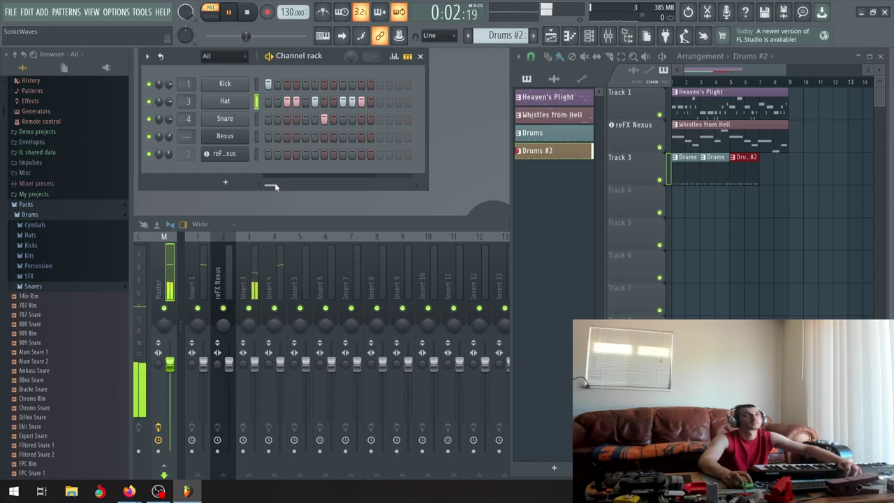
scroll(273, 183, up, 1)
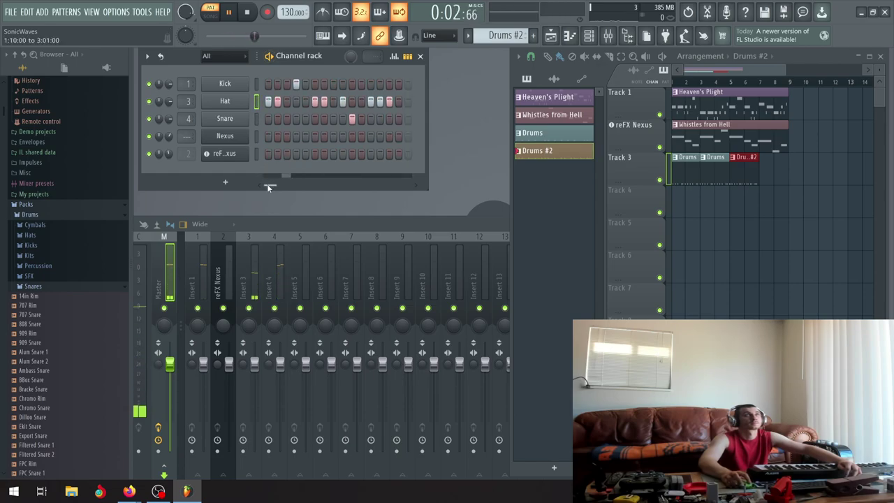
key(space)
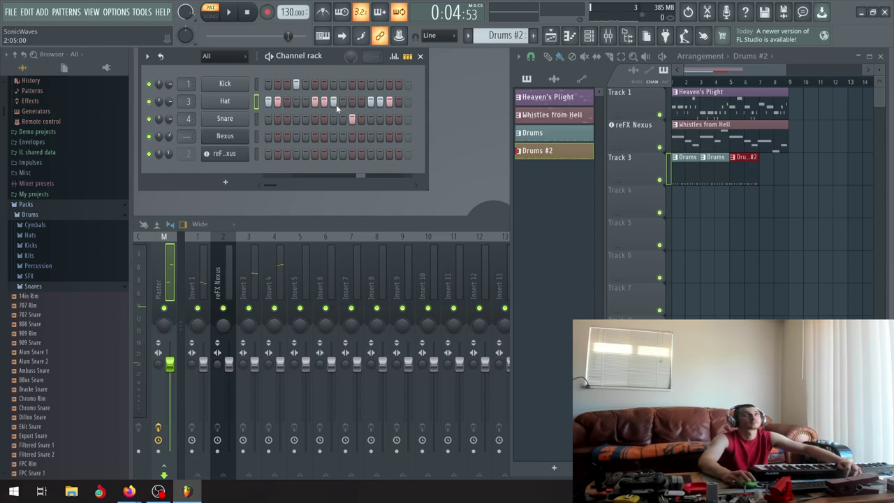
Audition bar 2 of Drums #2 without the step 10 Hat hit, restore it and add another hit on step 12.
click(379, 103)
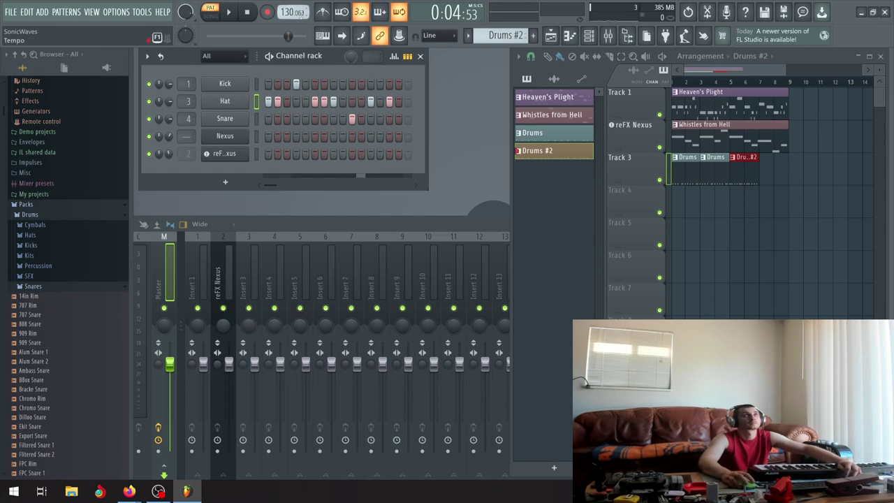
click(228, 12)
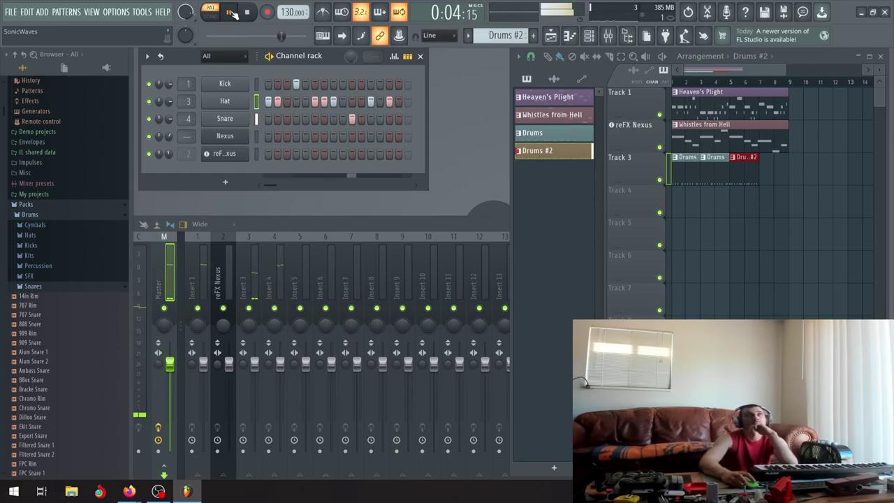
click(231, 13)
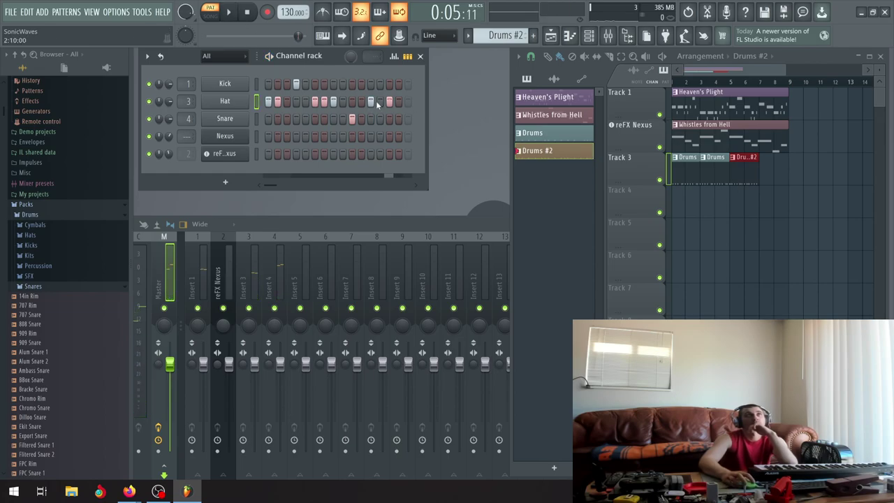
click(233, 16)
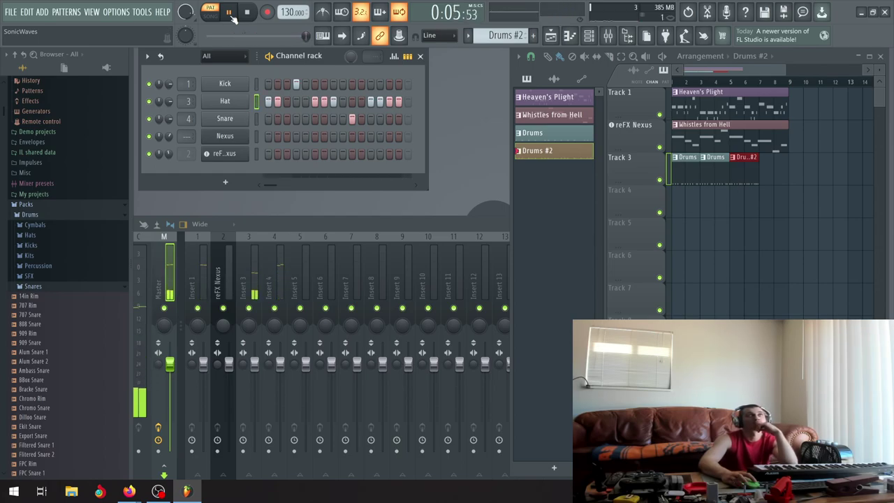
Switch playback to song mode and place a second Drums #2 clip at bar 7 of Track 3.
key(l)
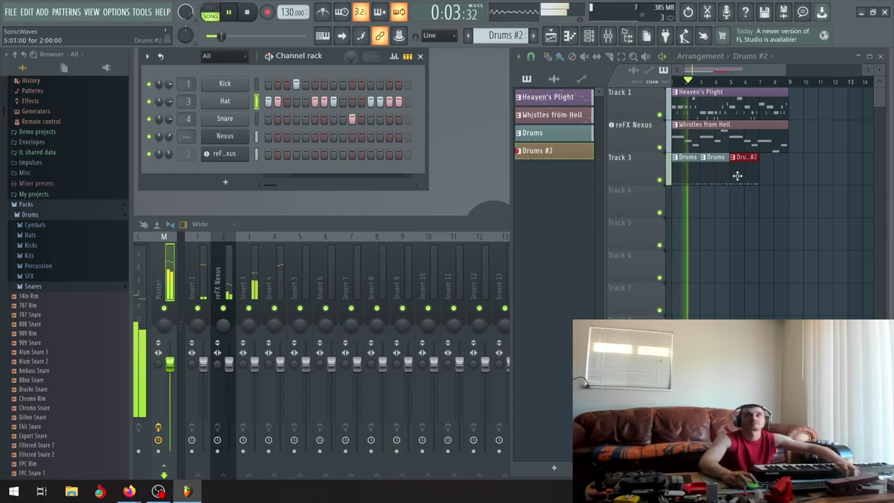
scroll(736, 171, up, 5)
scroll(736, 167, up, 2)
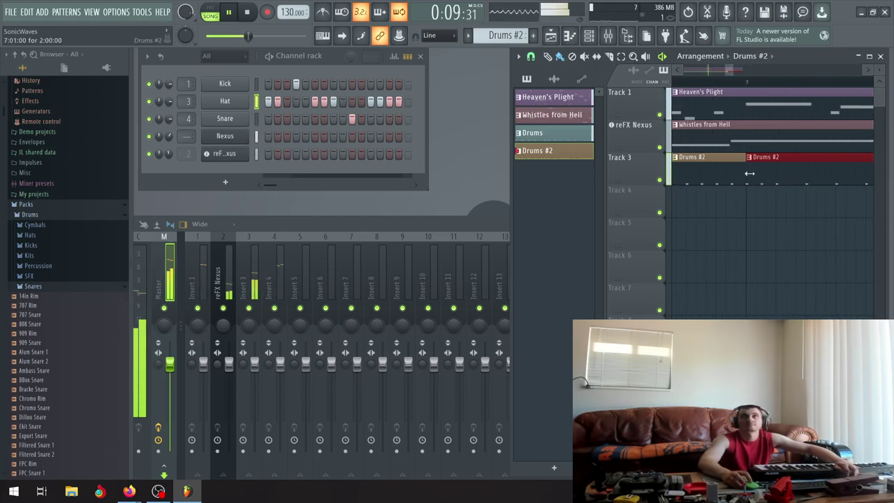
scroll(751, 175, down, 4)
scroll(750, 183, down, 5)
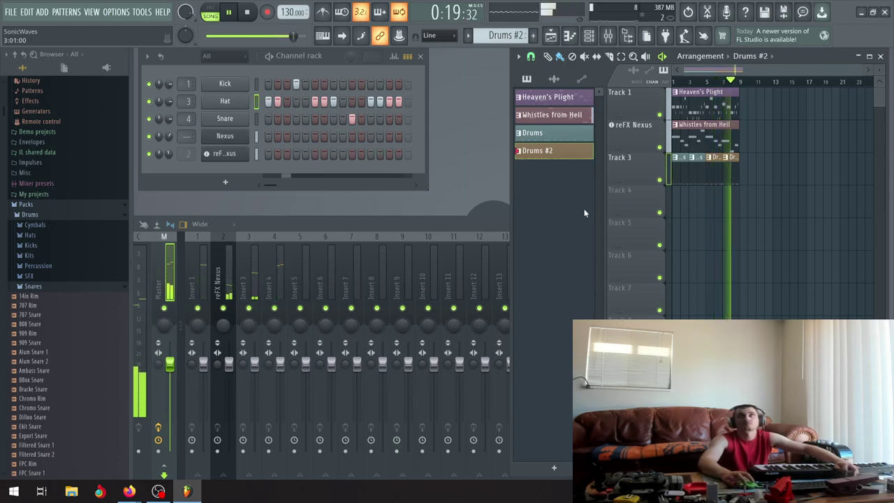
Listen to the opening of the arrangement and pause it again.
click(231, 14)
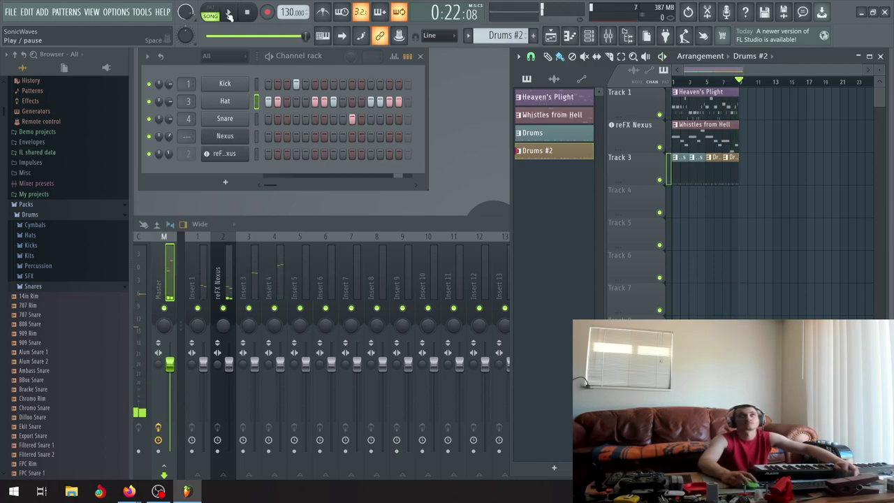
click(228, 14)
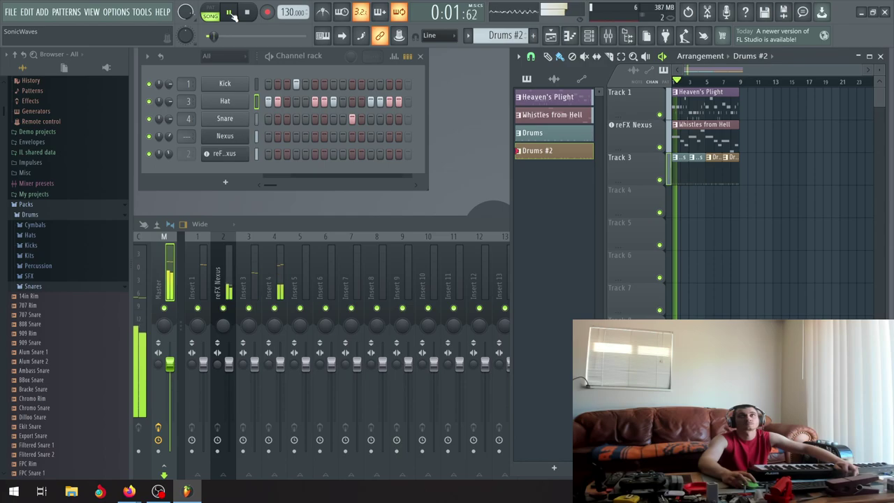
click(228, 14)
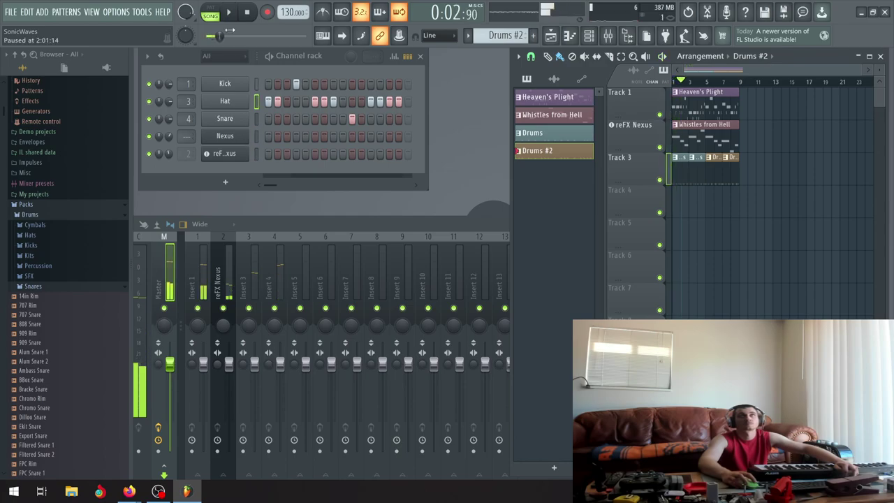
Select the Kick channel and the Drums pattern, and preview the 808 Kick sample from the Kicks folder.
click(230, 84)
click(496, 138)
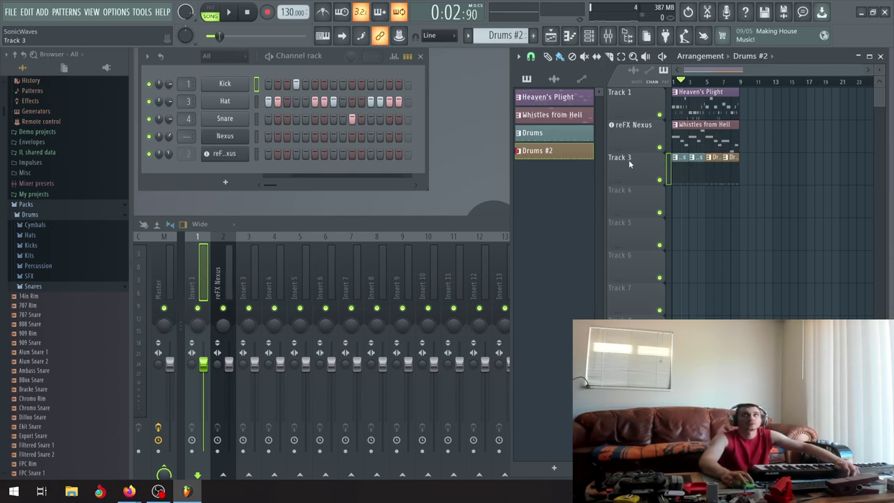
click(538, 134)
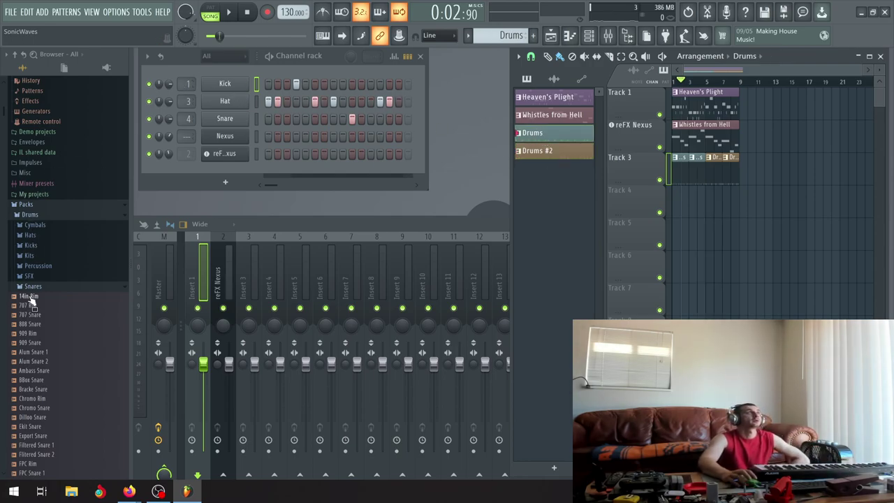
click(32, 287)
click(30, 245)
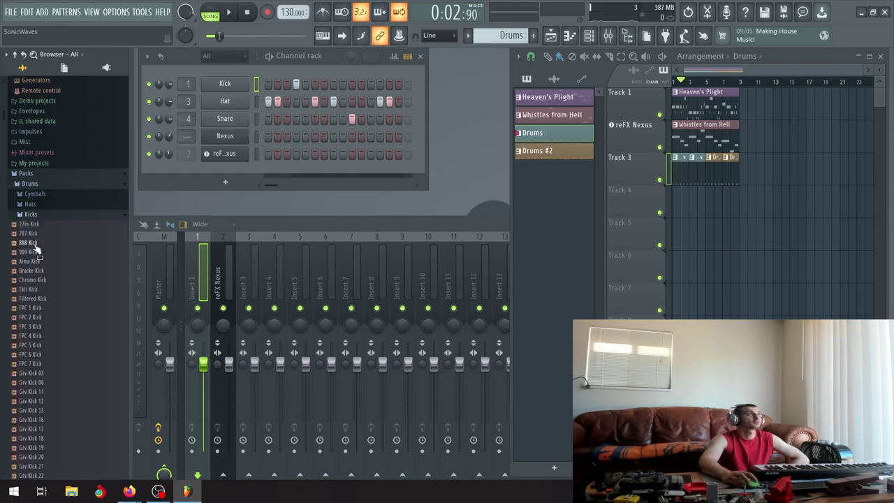
click(31, 242)
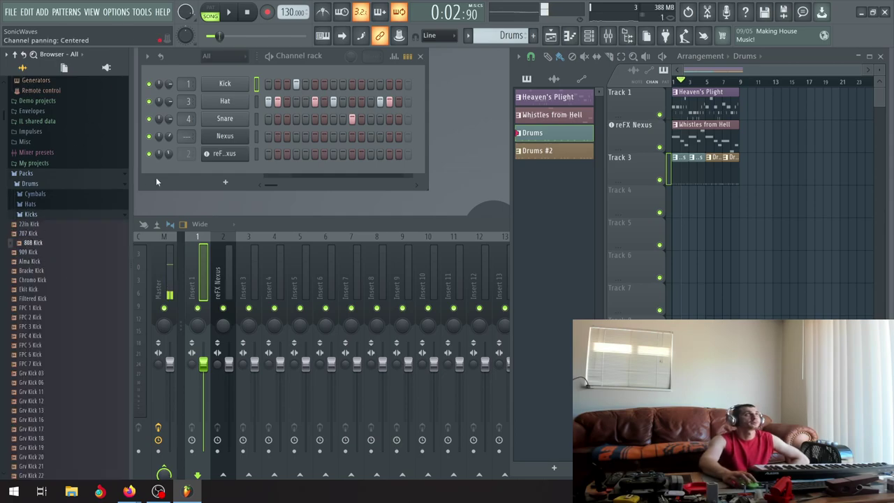
Load the 808 Kick sample into the Kick channel and play the arrangement from the start to hear it.
right_click(33, 245)
click(76, 242)
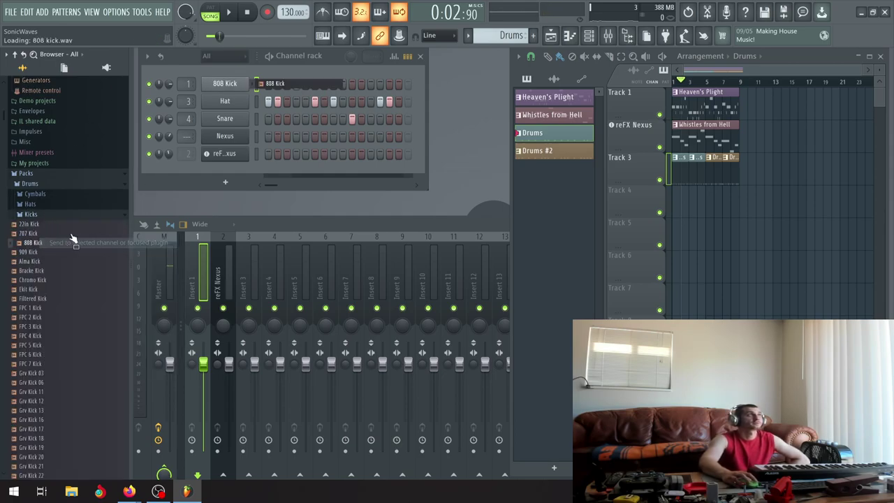
click(233, 13)
click(233, 14)
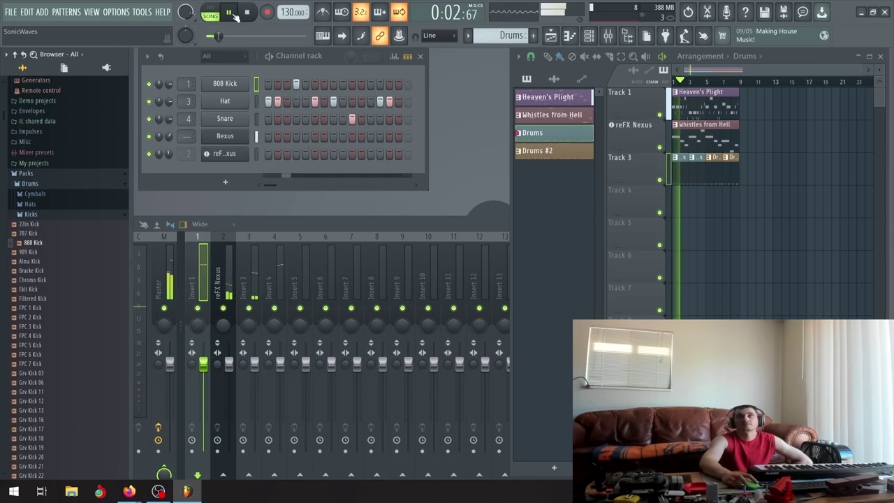
click(231, 13)
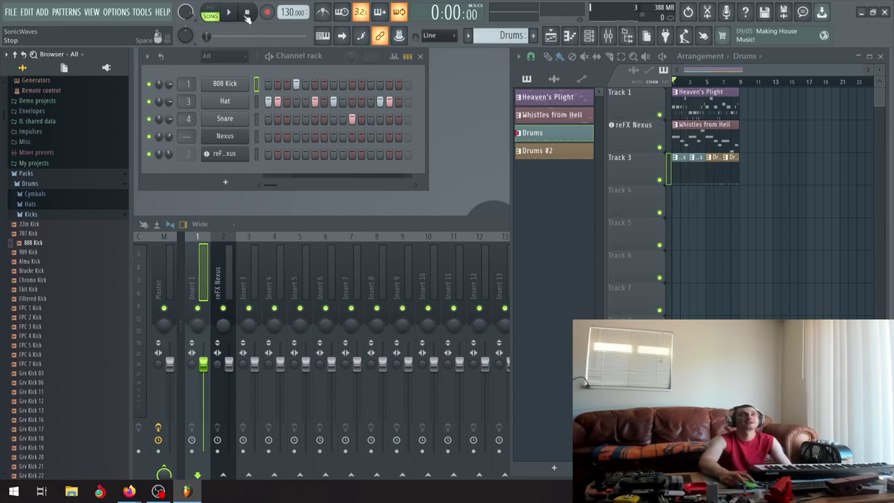
click(230, 13)
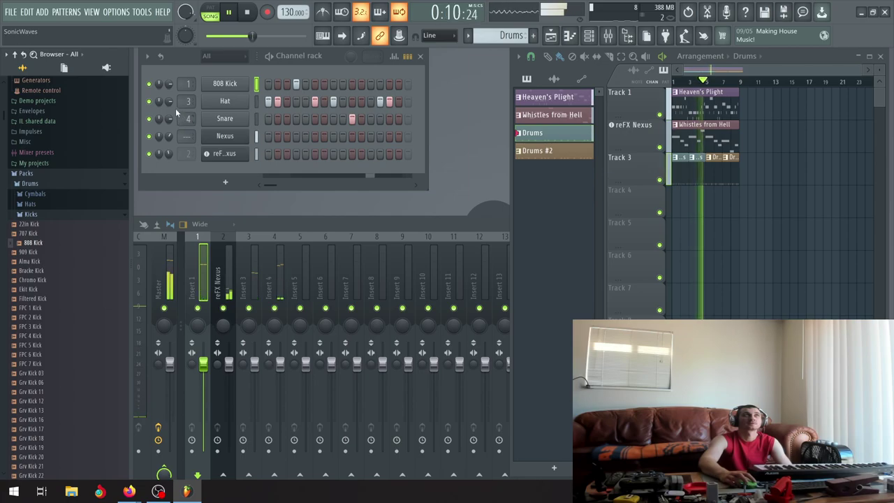
Close the Kicks folder and preview samples in the Hats folder, from 808 OH through 909 OH and AMX CH 1 to Bracke CH 1, over the playing arrangement.
click(23, 215)
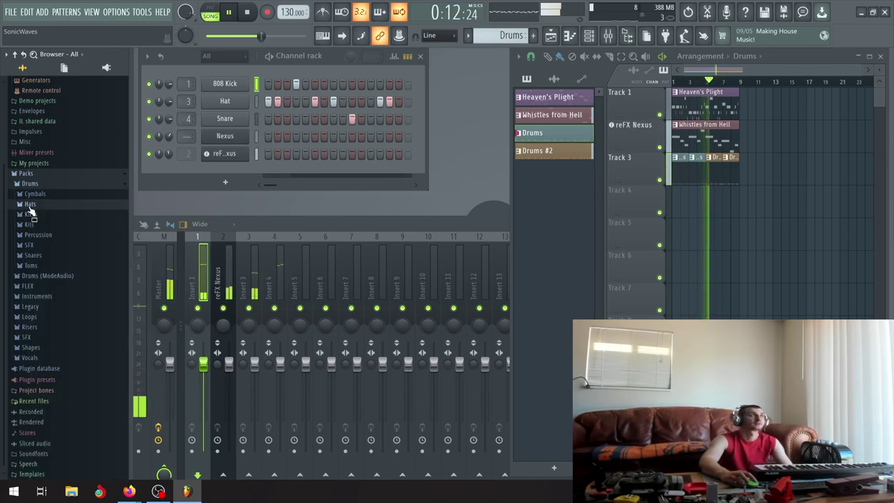
click(29, 204)
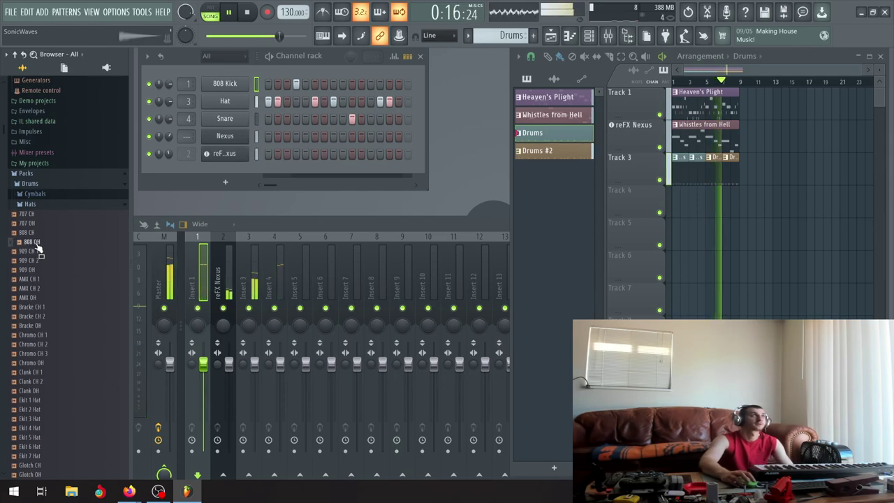
click(35, 250)
click(42, 261)
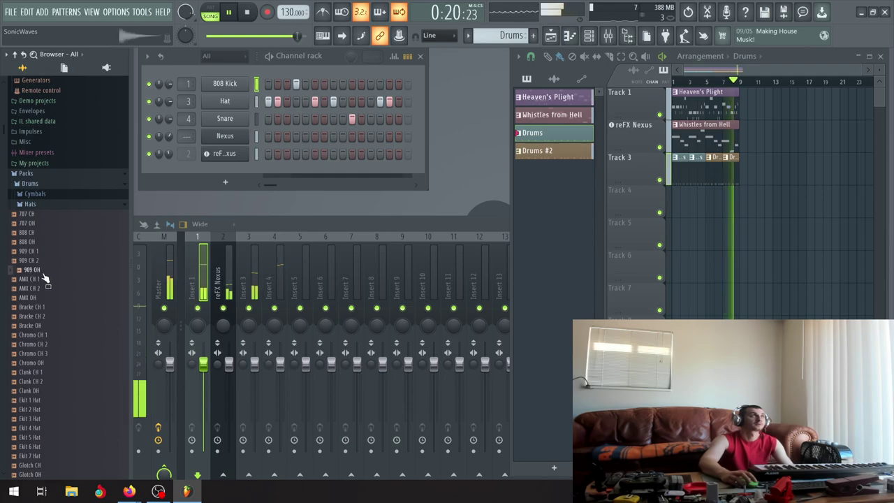
click(38, 286)
click(47, 309)
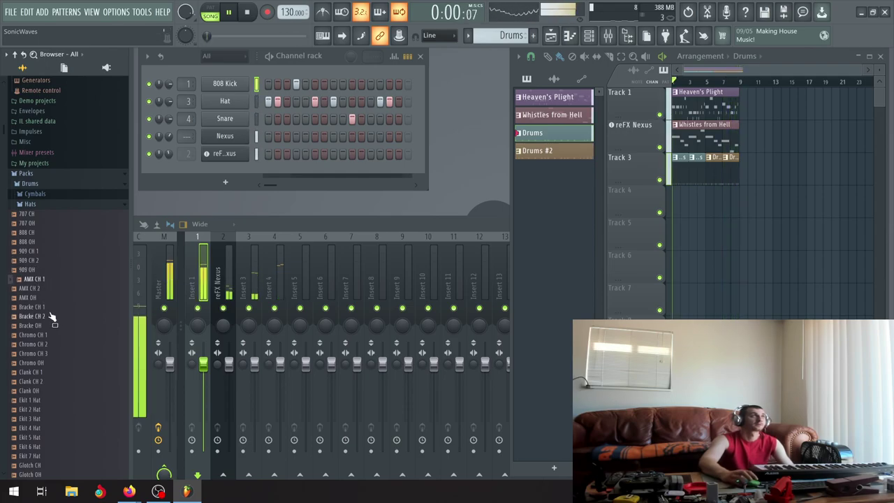
Select the Hat channel and load the Bracke CH 1 sample into it.
click(237, 106)
click(520, 175)
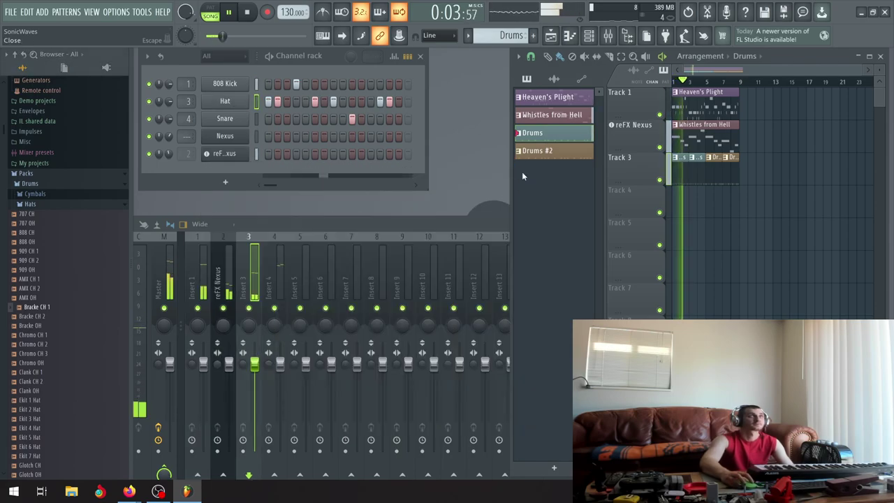
right_click(38, 308)
click(80, 306)
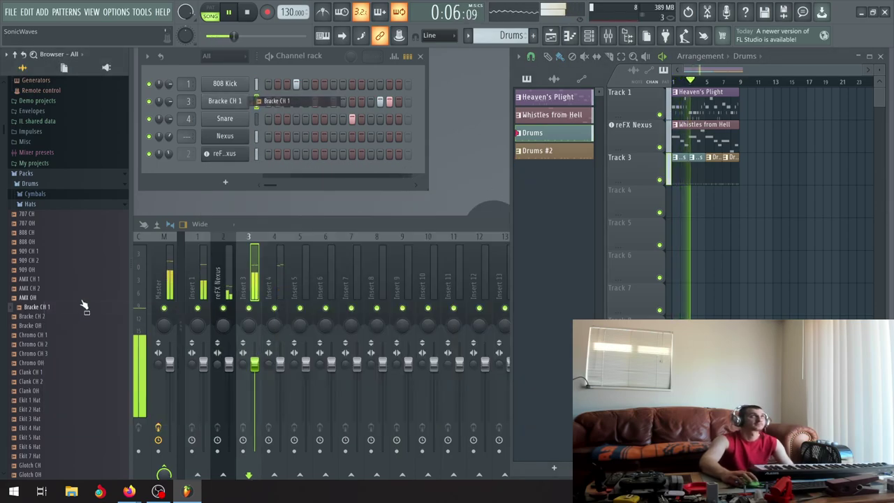
Audition Bracke CH 2 and Bracke OH over the playing arrangement and replace the hat channel's sample with Bracke OH.
click(35, 326)
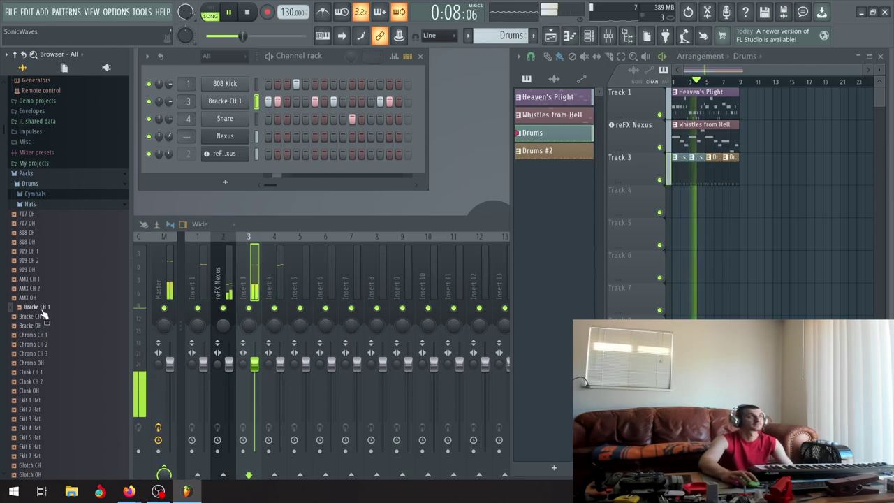
click(41, 316)
click(42, 316)
click(43, 317)
click(44, 317)
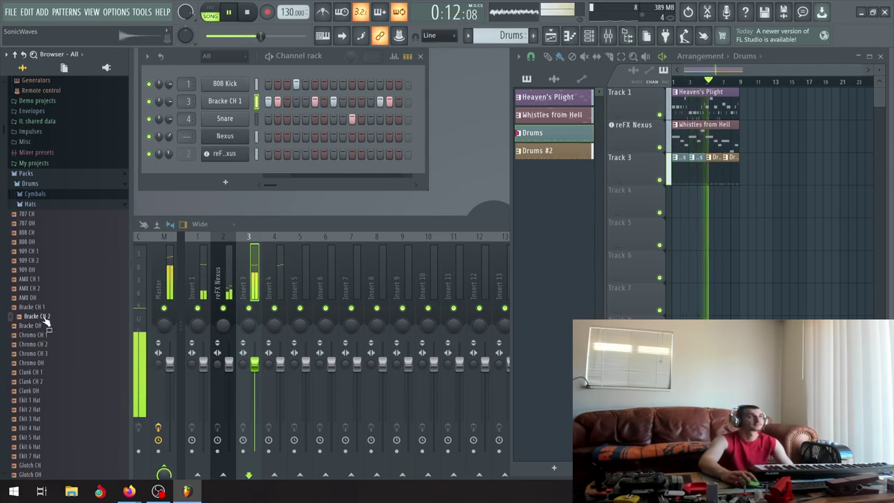
click(40, 325)
click(42, 327)
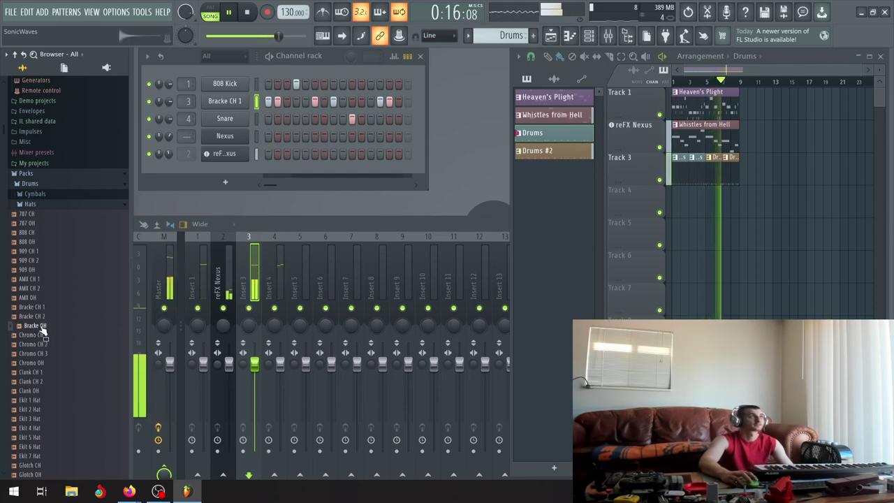
right_click(41, 325)
click(54, 325)
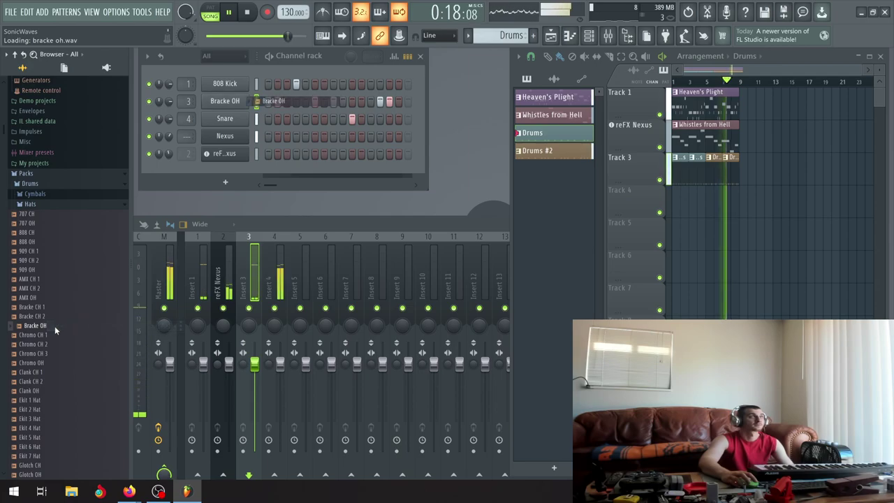
Replay the opening of the arrangement several times to judge the Bracke OH hat against the drums and melodies.
scroll(169, 100, down, 4)
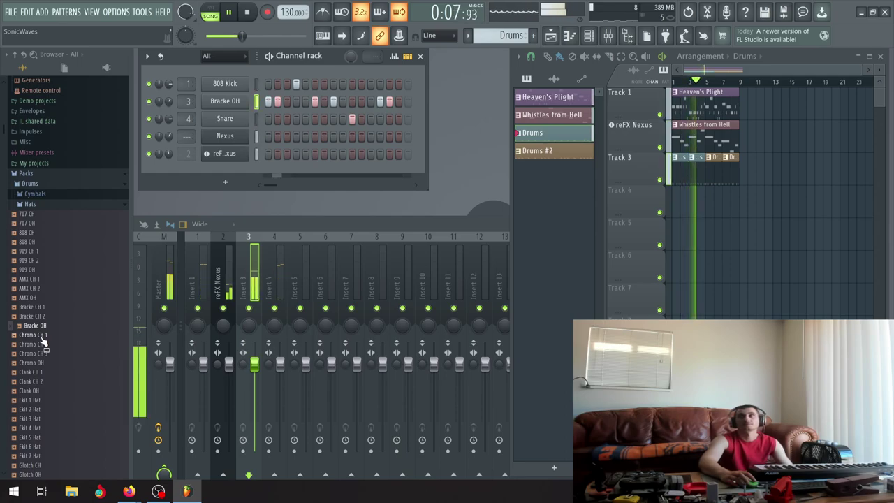
click(251, 14)
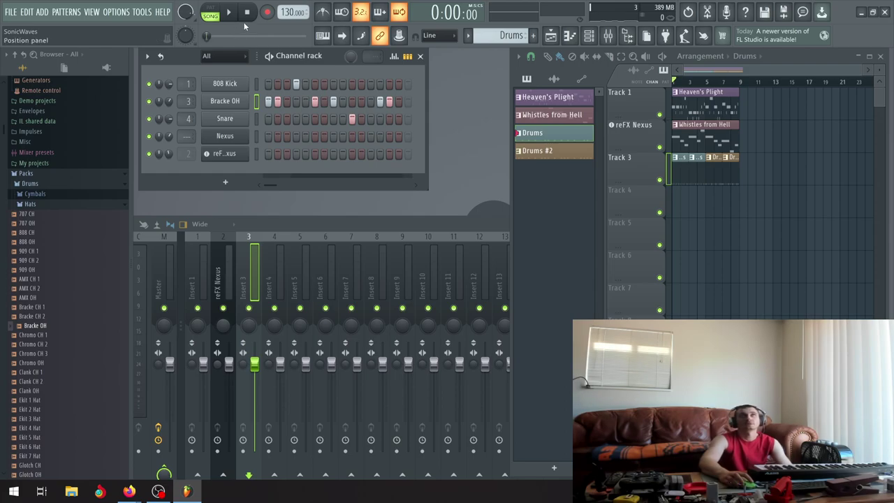
key(space)
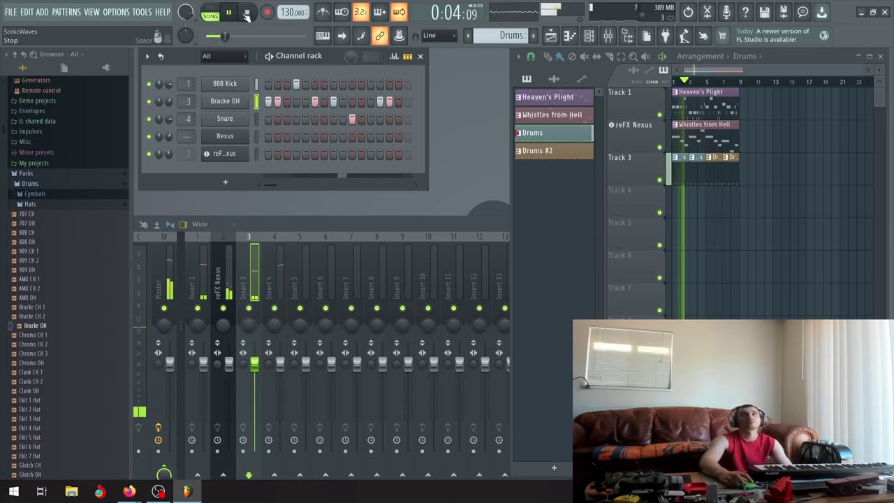
click(233, 12)
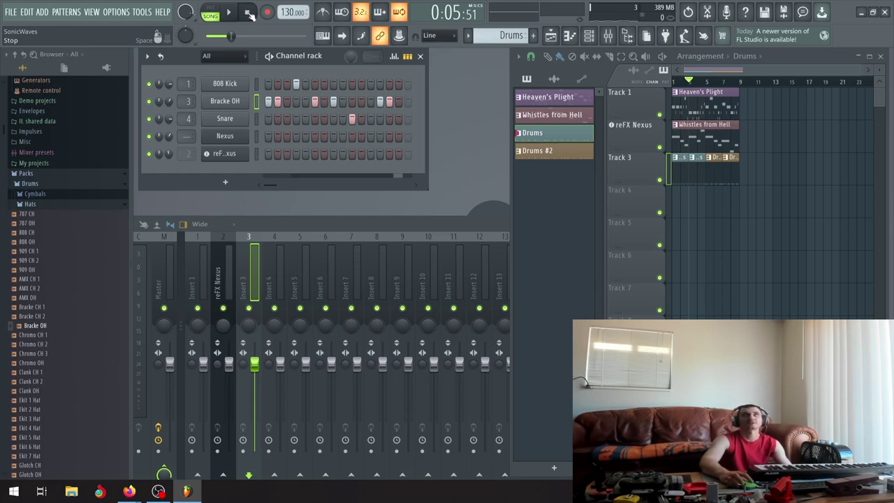
click(229, 12)
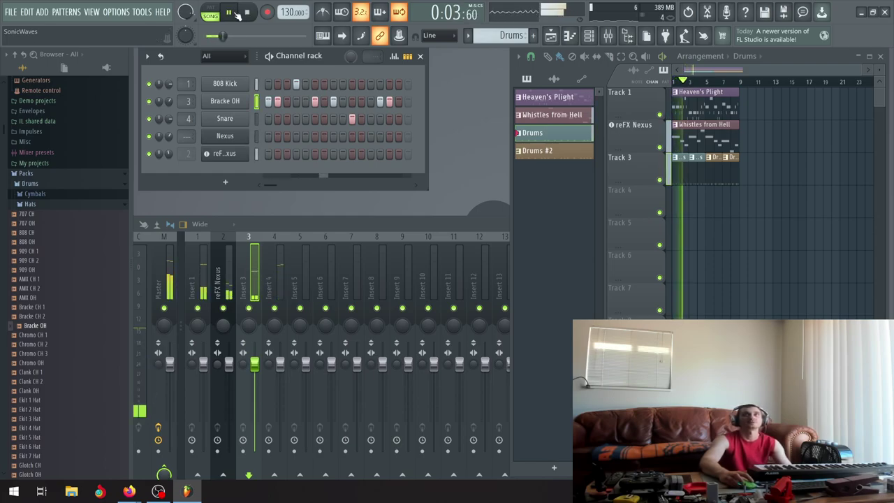
click(248, 12)
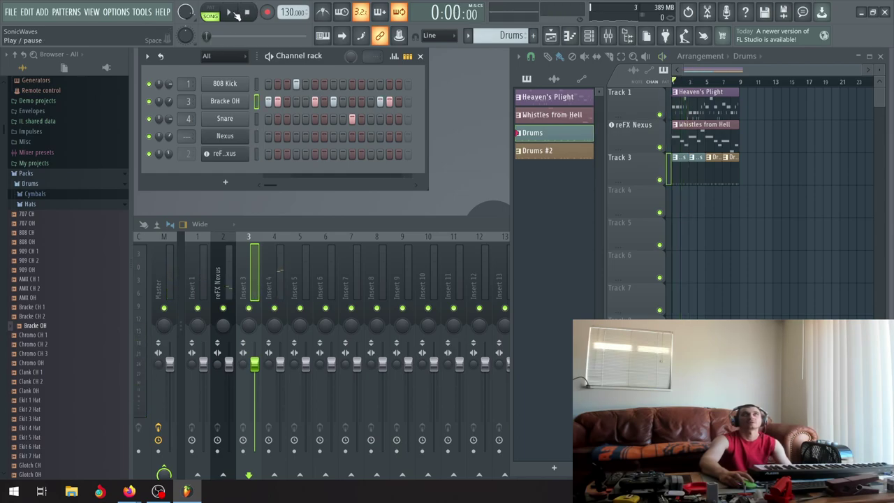
click(238, 13)
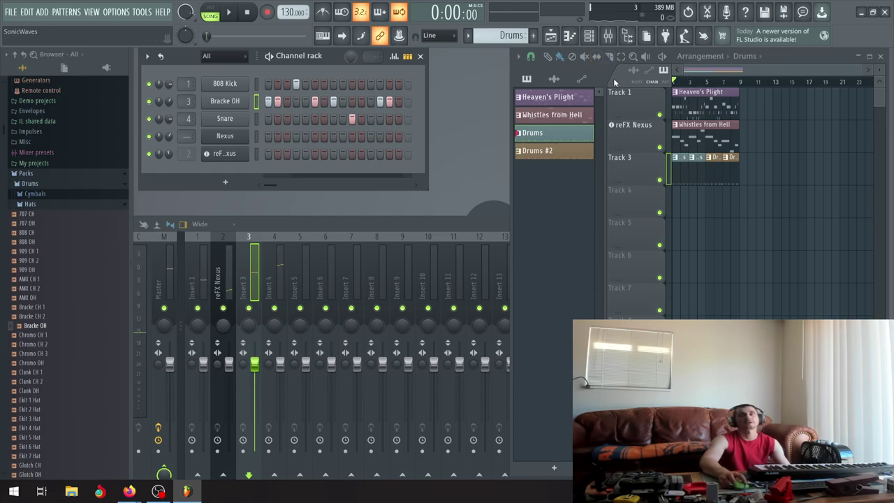
click(229, 12)
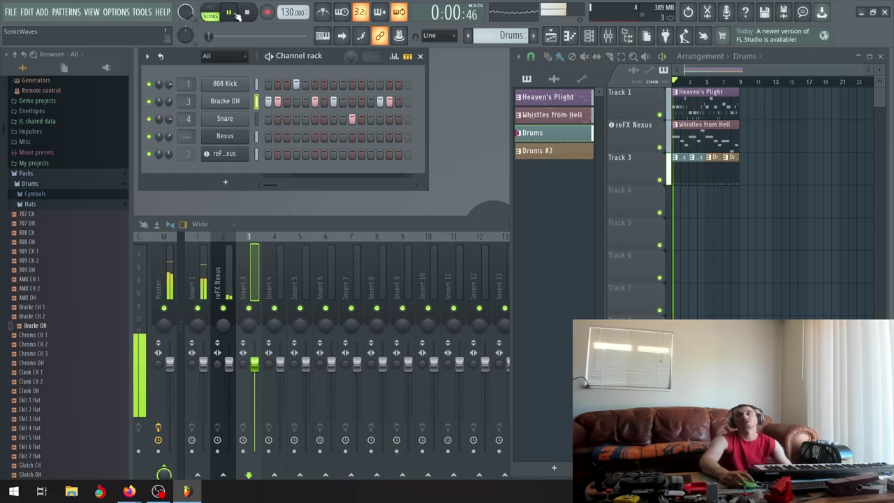
click(229, 13)
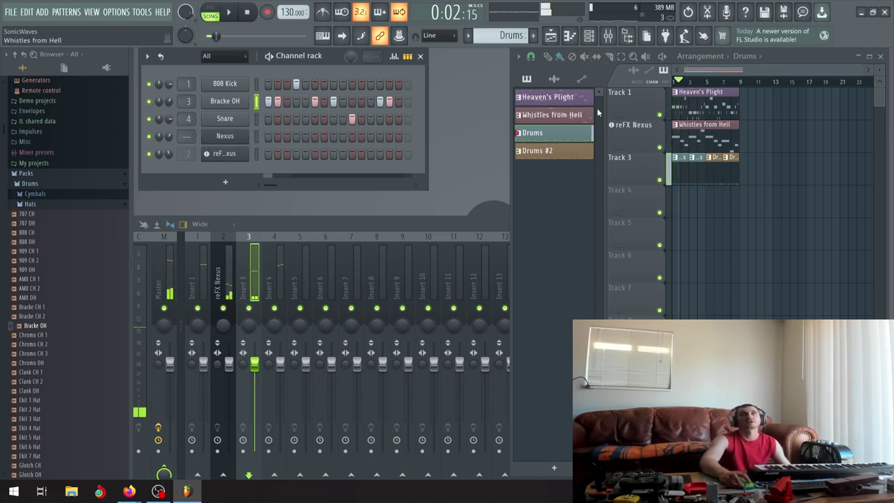
Play the arrangement through into the Drums #2 section and stop it.
scroll(681, 81, up, 5)
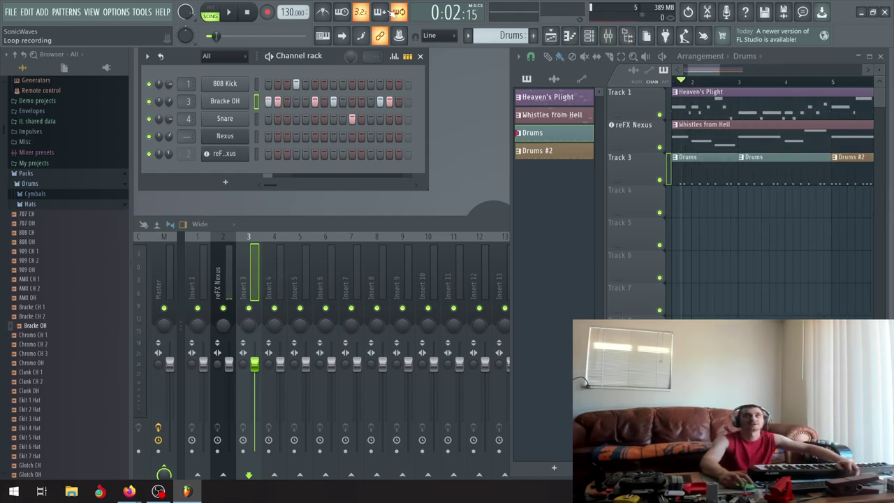
click(228, 12)
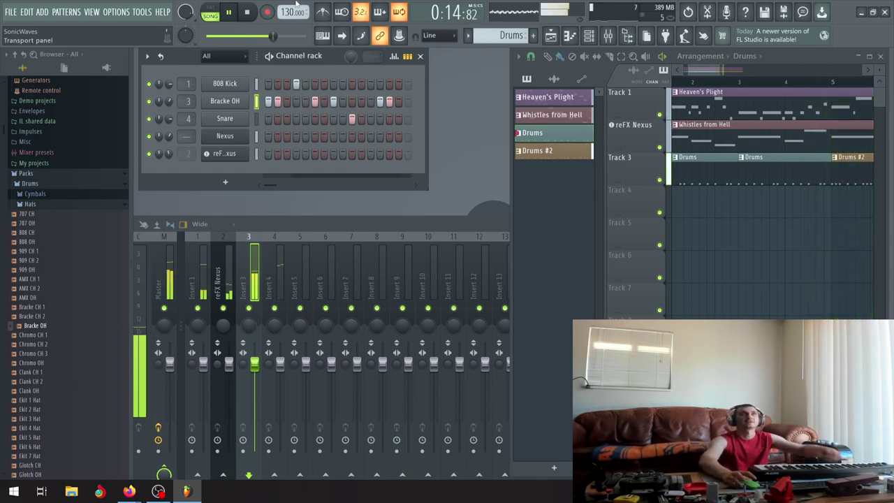
click(248, 14)
click(247, 14)
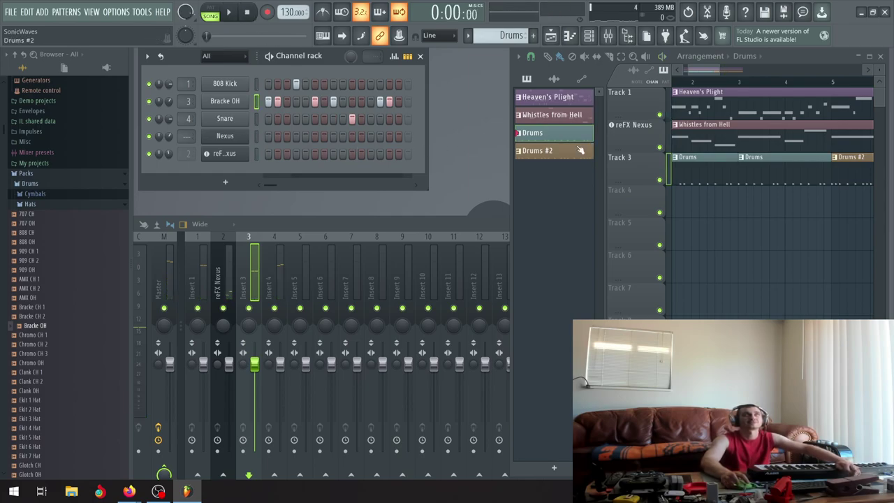
scroll(698, 157, down, 4)
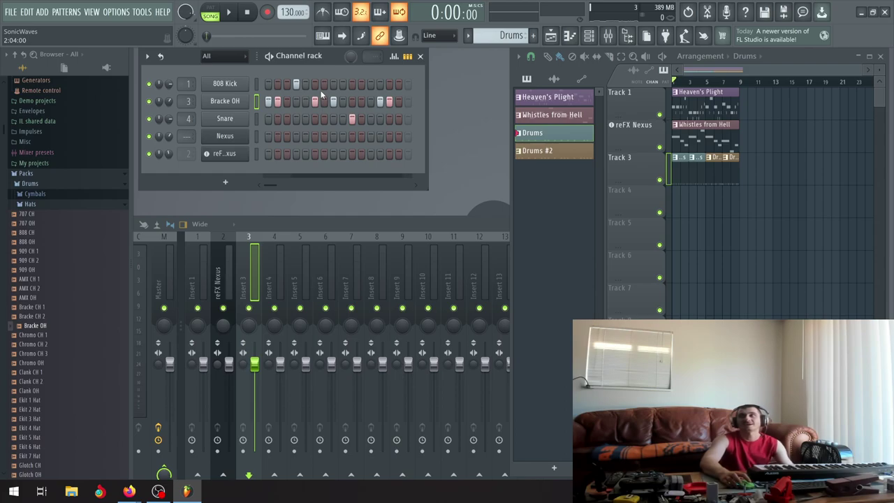
Listen to the Drums section from the start again in short passes and pause in the opening bars.
click(229, 13)
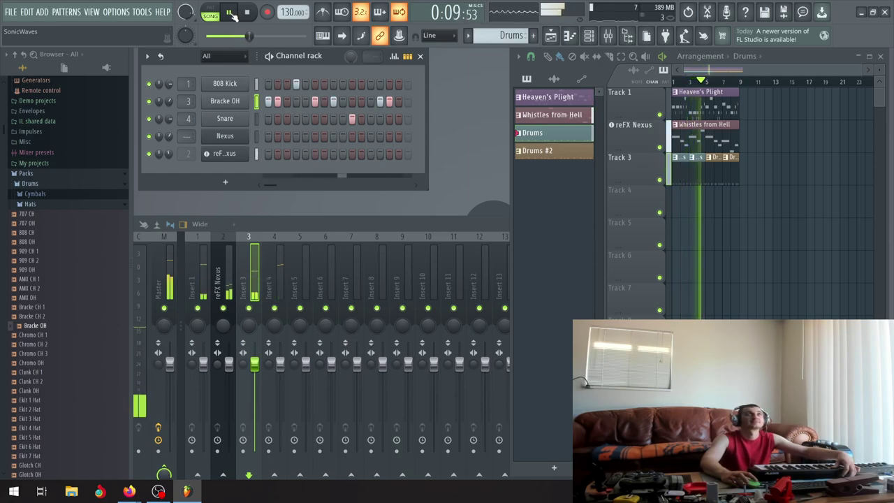
click(244, 13)
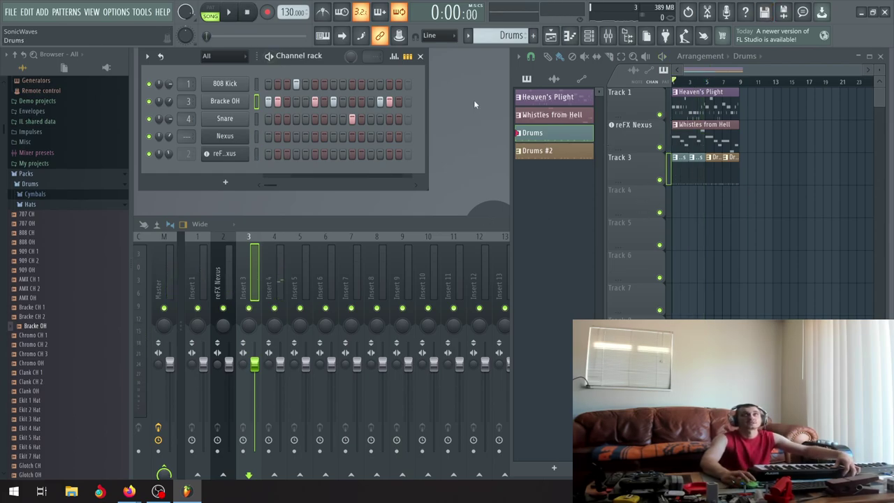
click(230, 15)
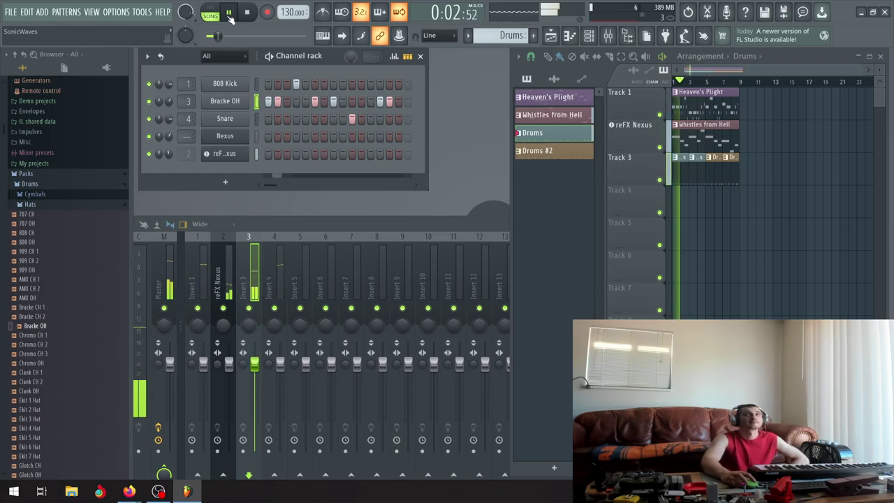
key(space)
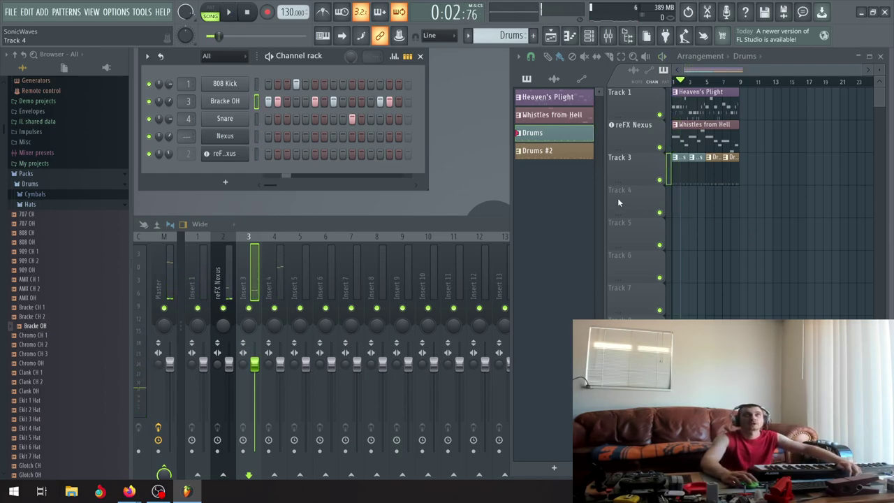
click(230, 16)
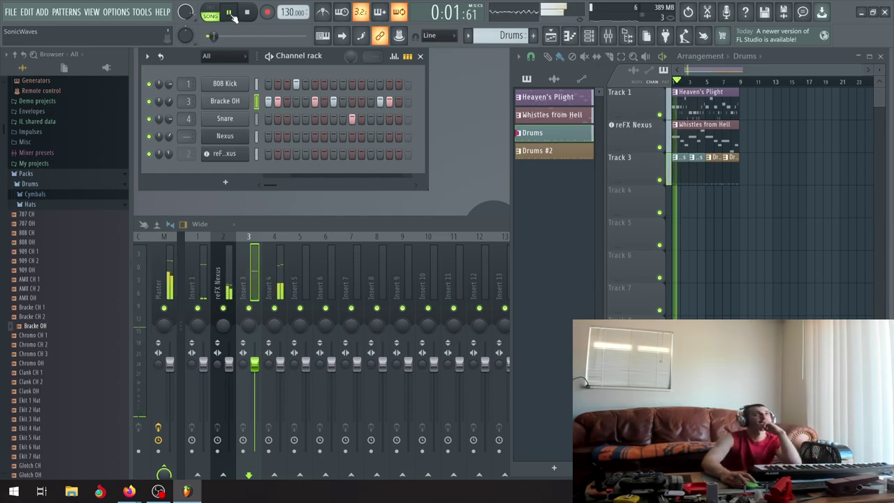
click(228, 13)
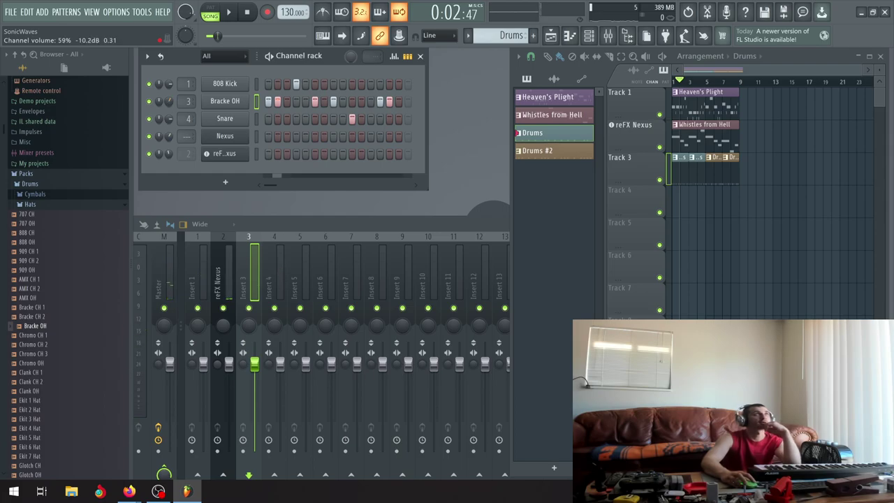
Check the Bracke OH channel's sampler settings, close them and bring the Mixer to the front.
click(225, 101)
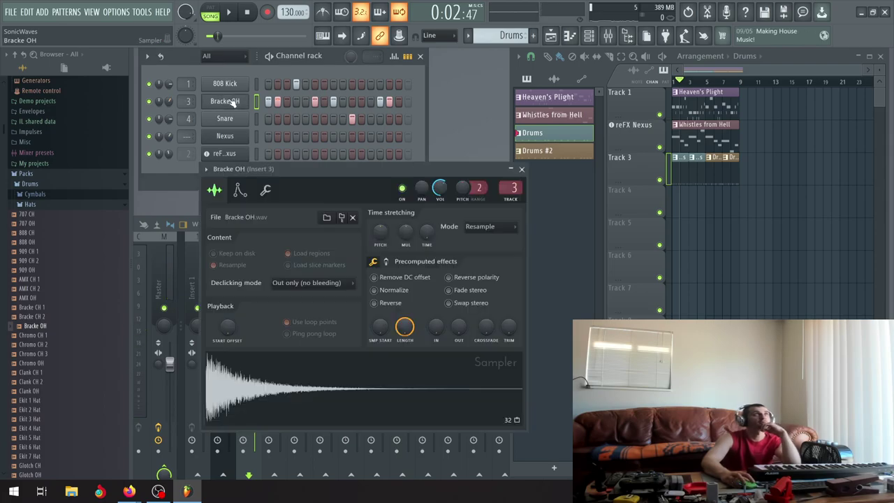
click(517, 171)
click(295, 223)
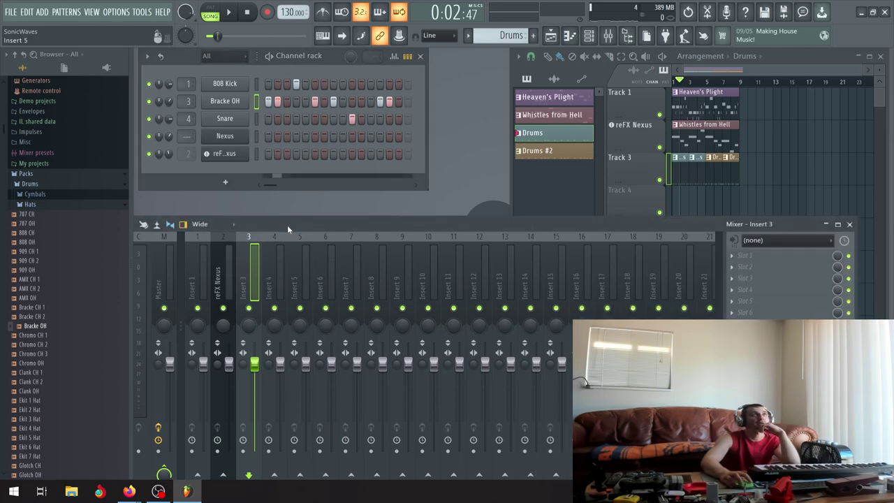
Route the Bracke OH channel to mixer insert 4.
right_click(271, 288)
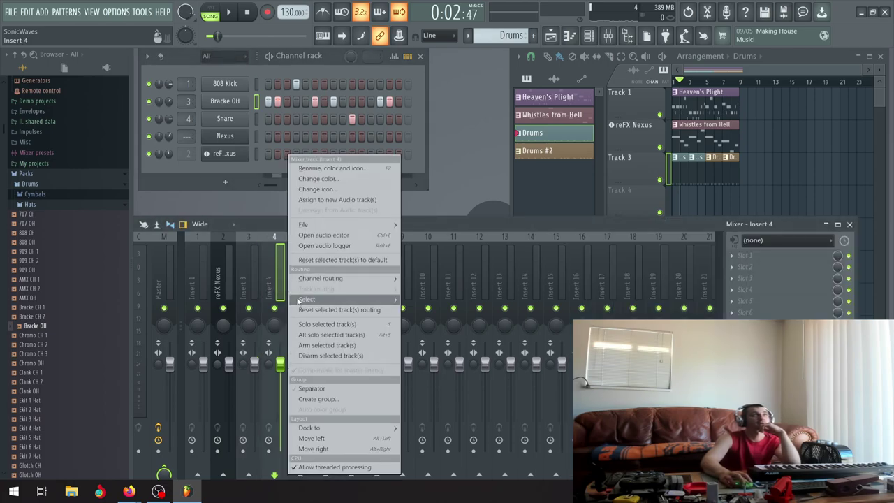
mouse_move(363, 280)
click(432, 279)
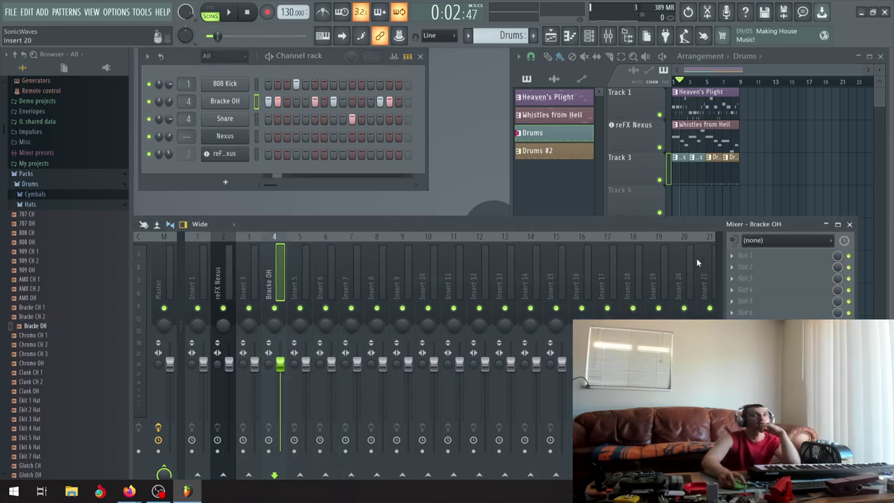
Add Fruity Parametric EQ 2 to the Bracke OH mixer track, raise band 7 to about 6.7 dB and slightly lift band 6 during playback.
click(737, 256)
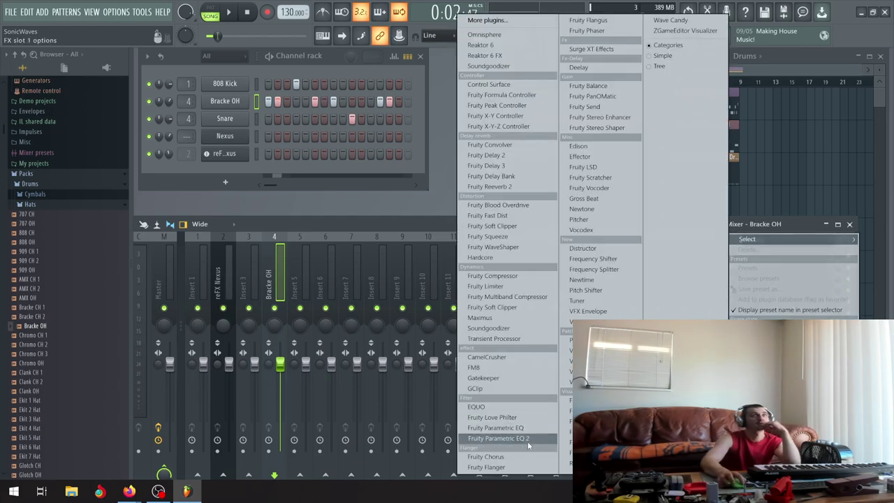
click(501, 438)
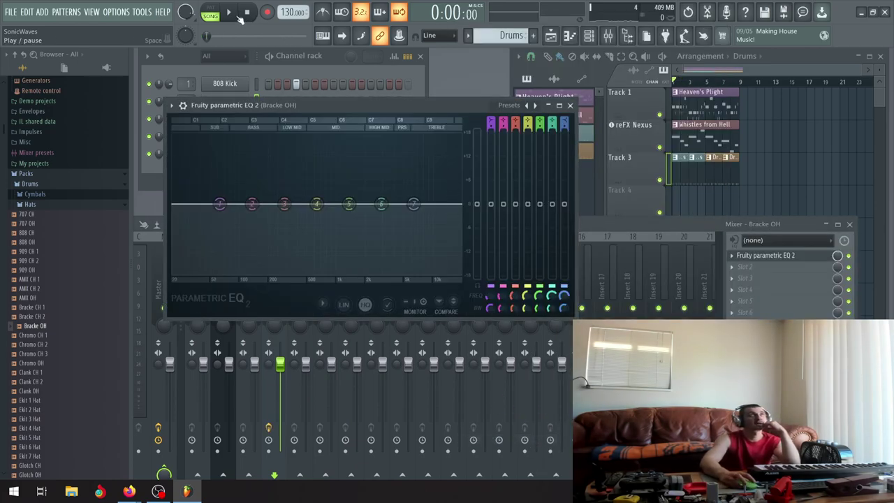
click(232, 14)
drag(414, 203, 423, 175)
drag(390, 199, 392, 198)
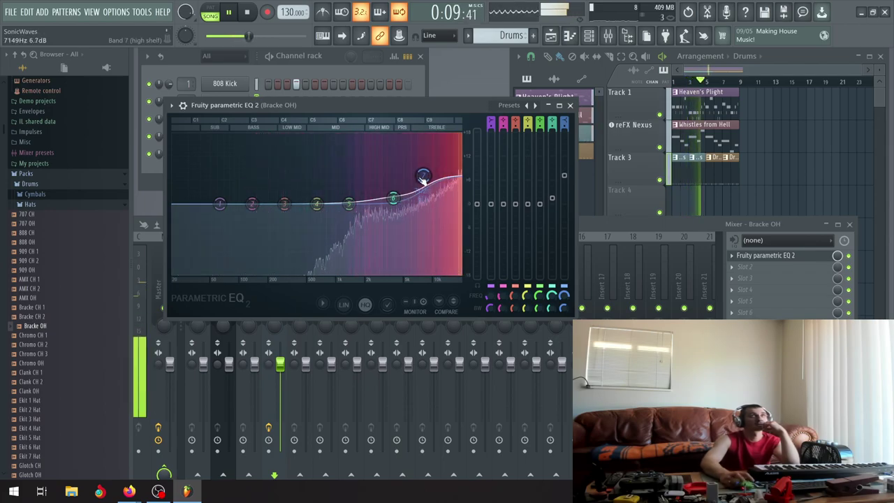
click(570, 104)
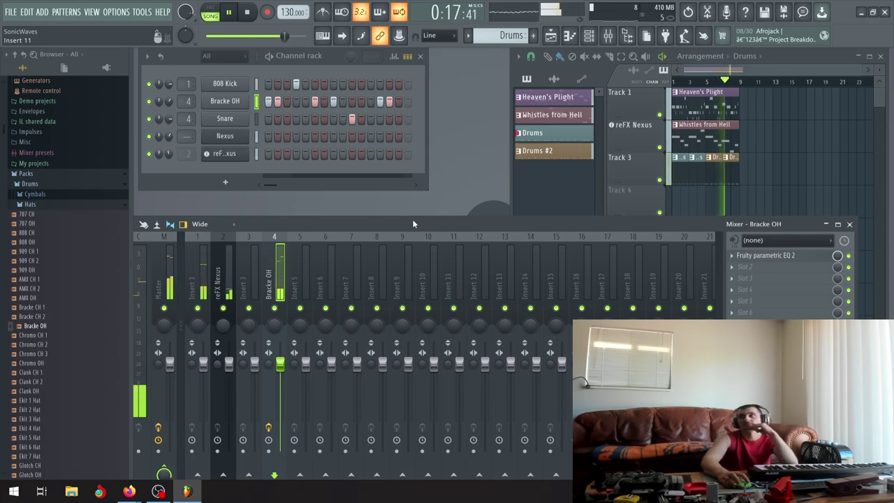
click(250, 12)
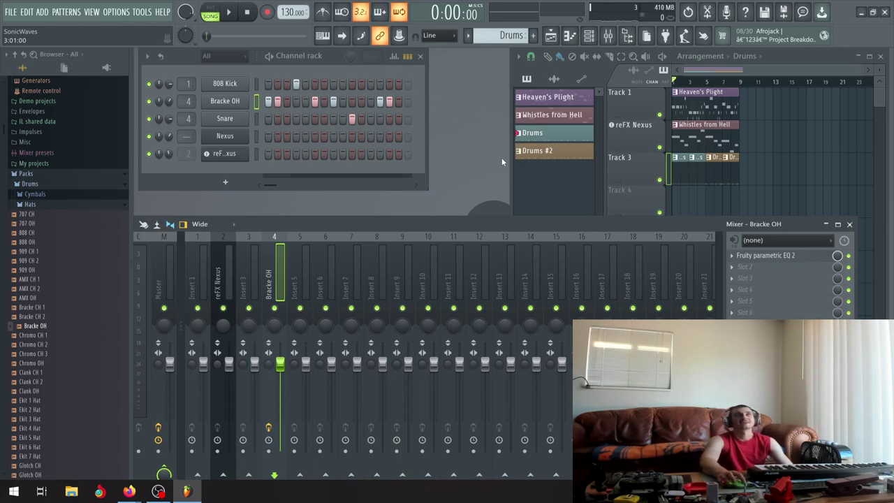
click(554, 189)
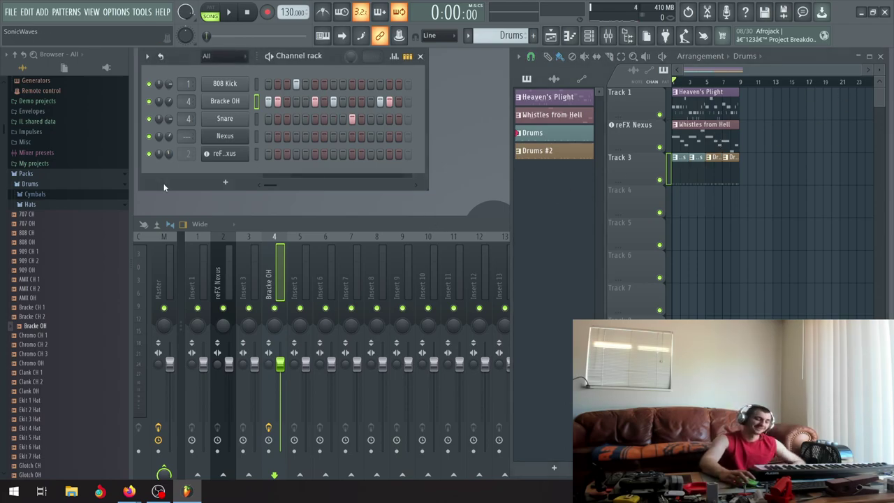
click(563, 191)
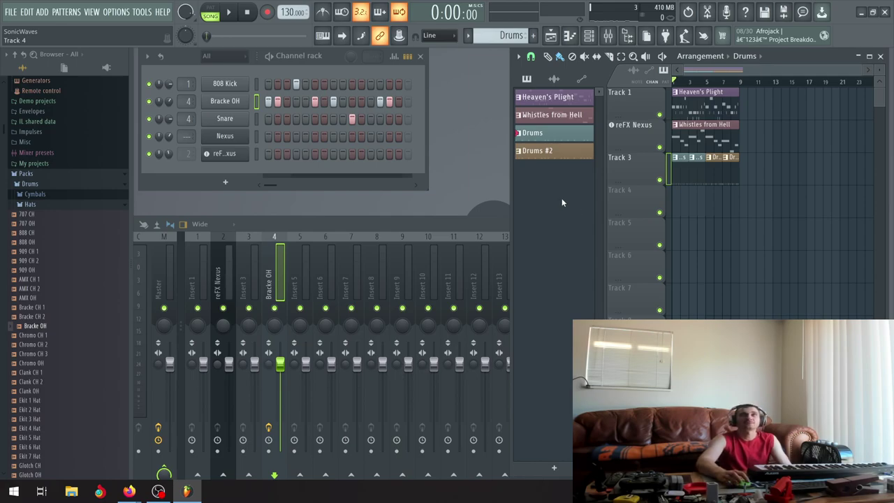
right_click(646, 188)
mouse_move(691, 259)
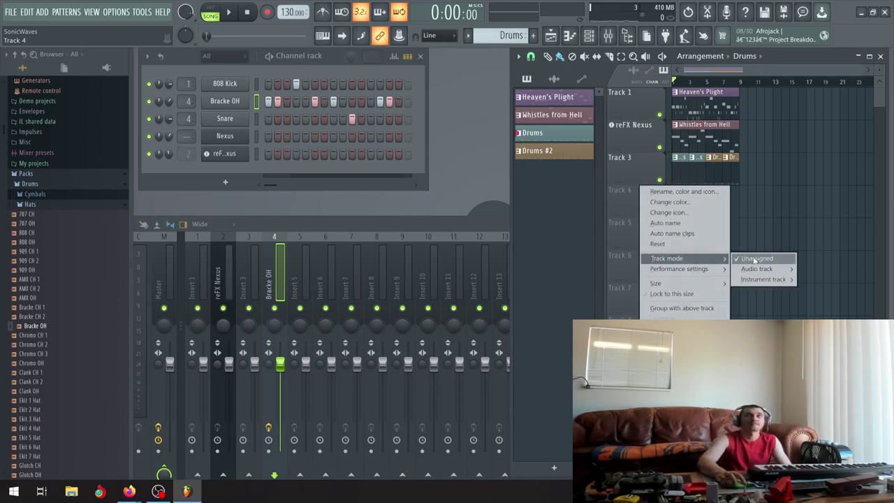
mouse_move(761, 279)
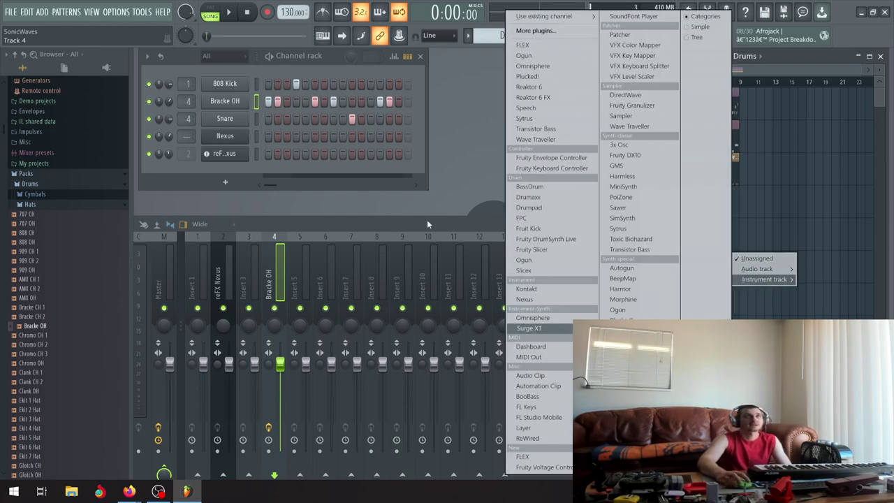
click(456, 208)
Briefly play the arrangement and audition samples from the Snares pack, including 808 Snare, Alum Snare 1 and the first FPC snares.
click(231, 15)
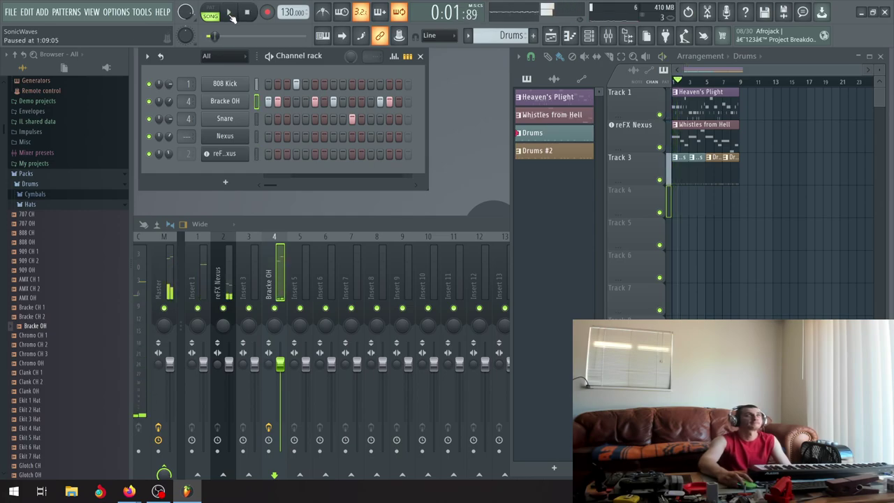
click(37, 208)
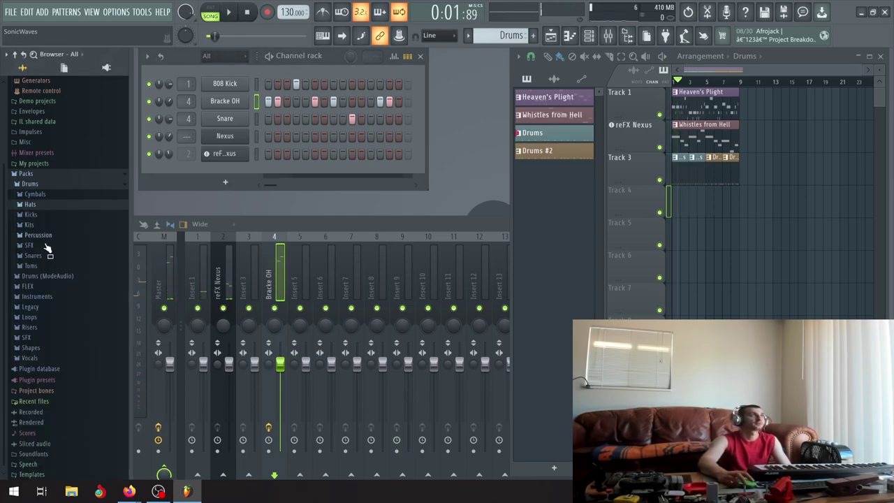
click(33, 255)
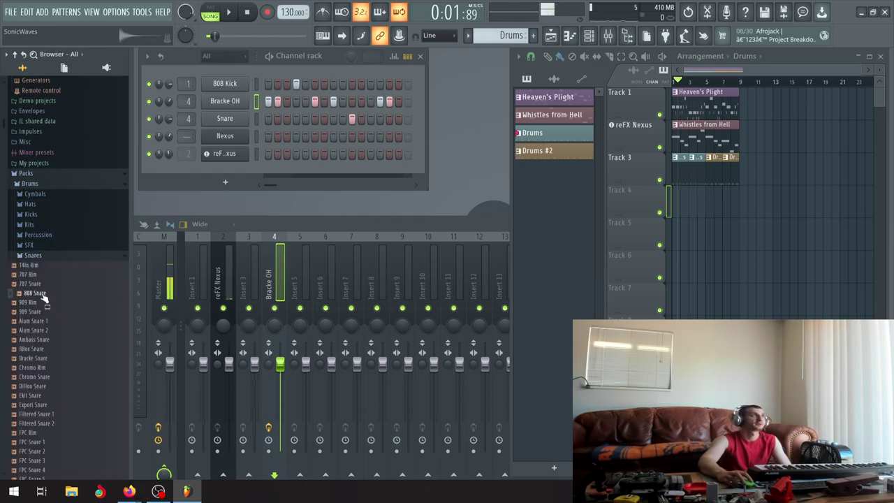
click(36, 320)
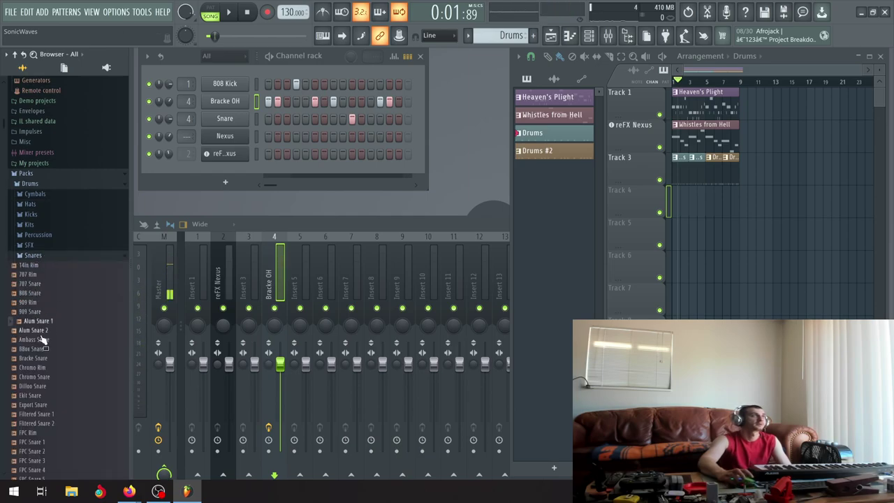
click(42, 423)
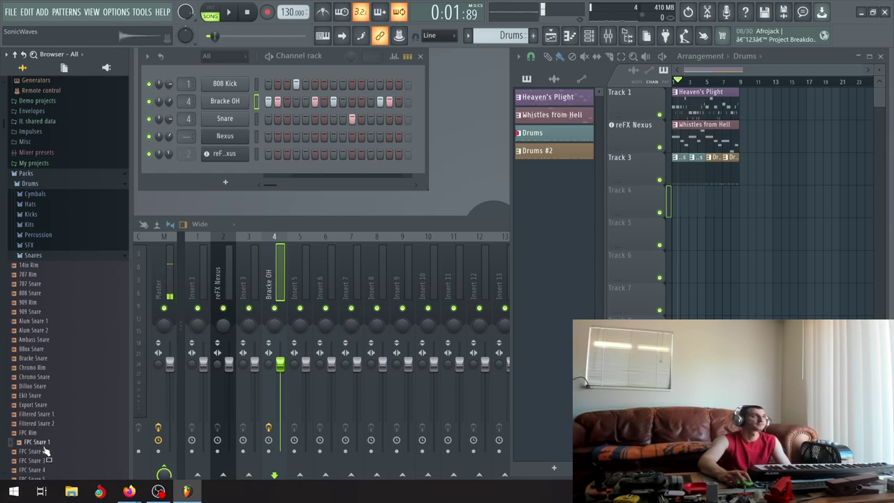
scroll(43, 450, down, 4)
Audition the FPC Snare samples 1 to 8 and GM Snare against the playing arrangement.
key(space)
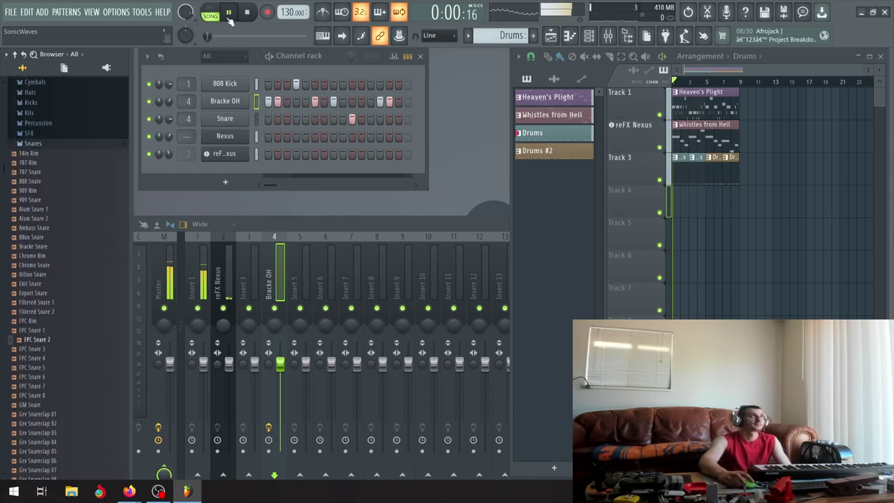
click(43, 330)
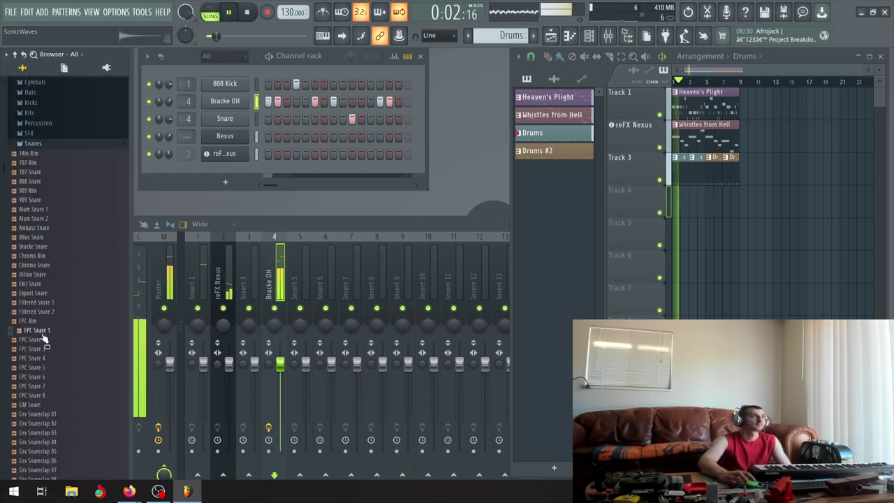
click(43, 348)
click(43, 358)
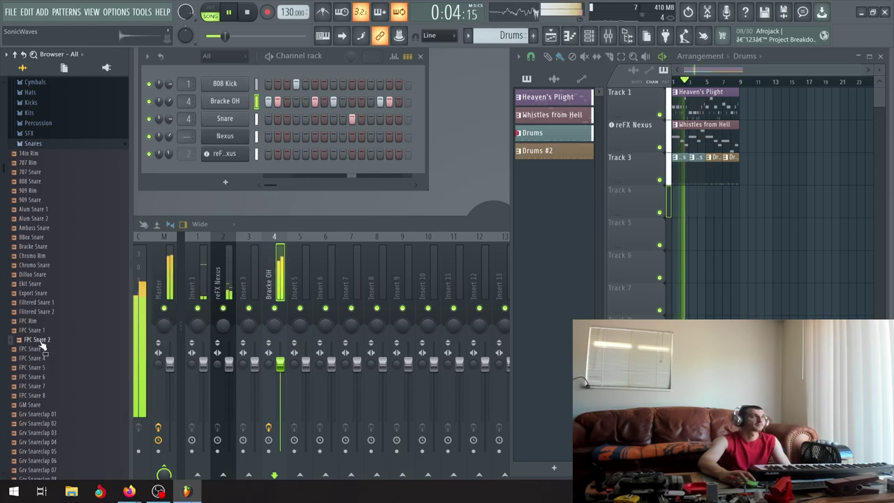
click(43, 366)
click(43, 377)
click(44, 367)
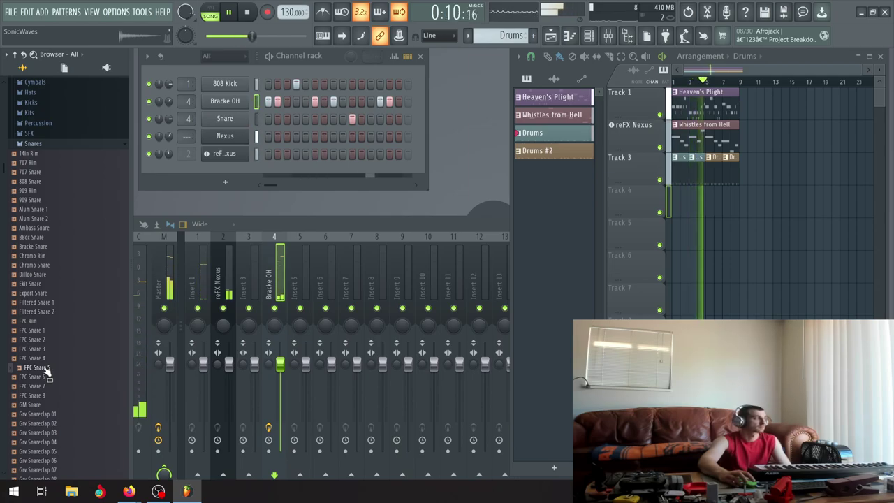
click(43, 386)
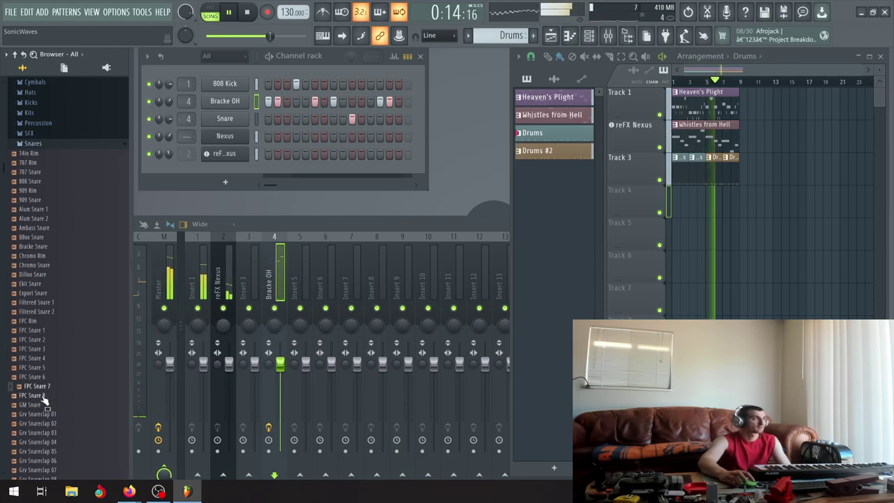
click(44, 395)
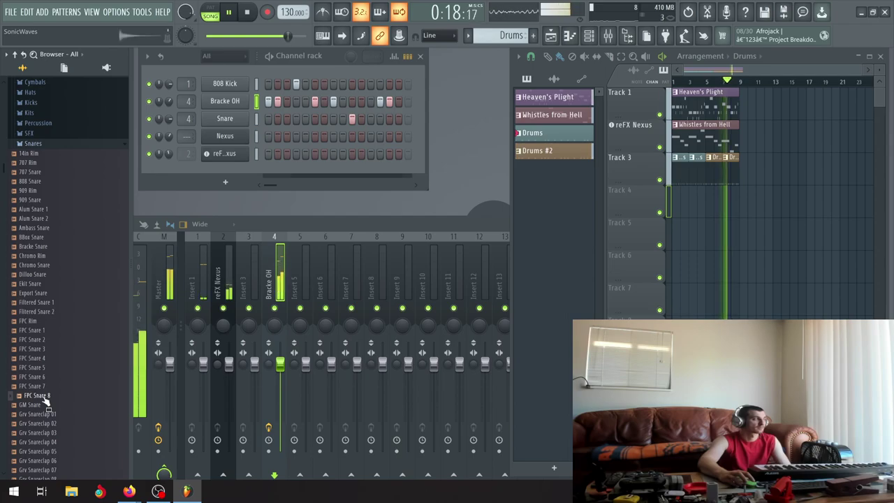
click(40, 405)
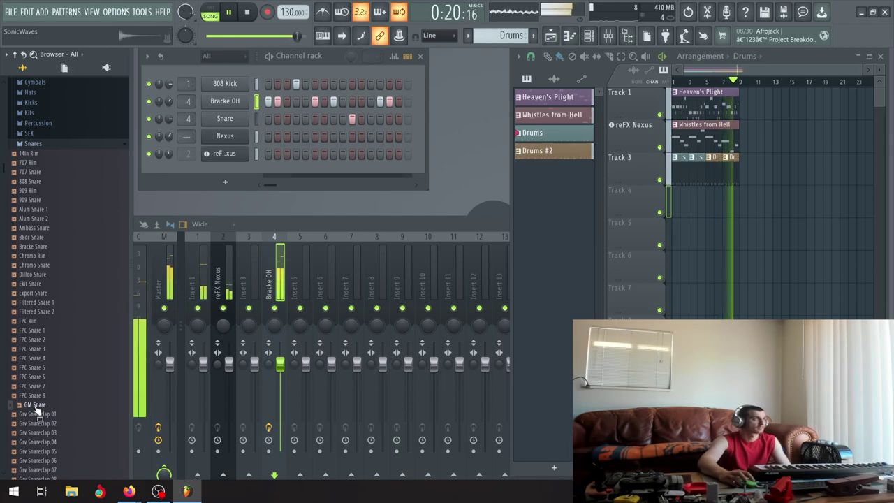
click(41, 388)
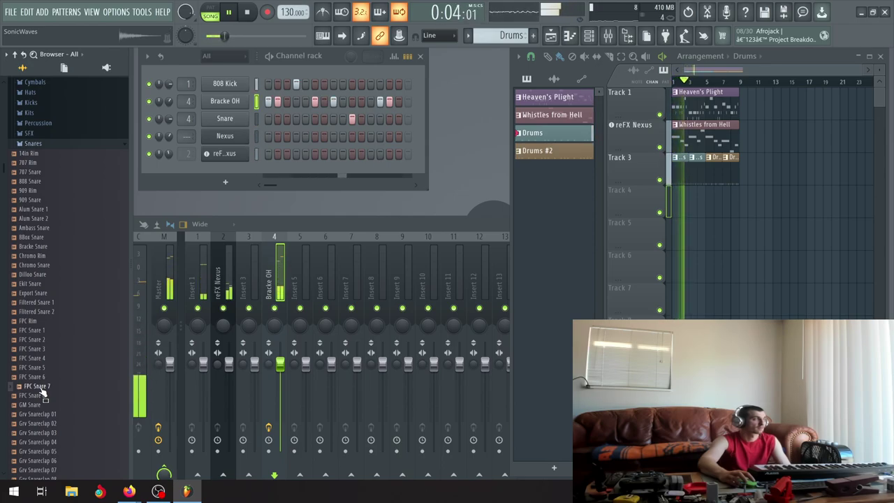
Replace the Snare channel's sample with FPC Snare 8 and adjust its level while the arrangement plays.
right_click(41, 395)
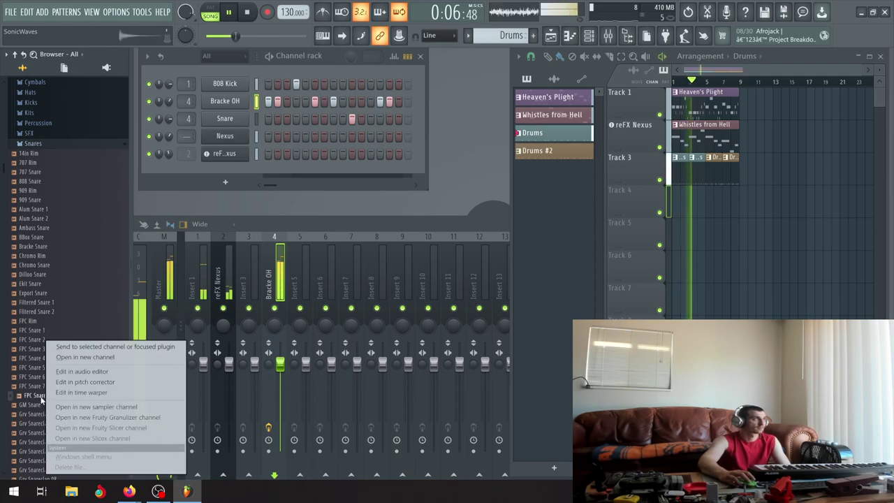
click(91, 347)
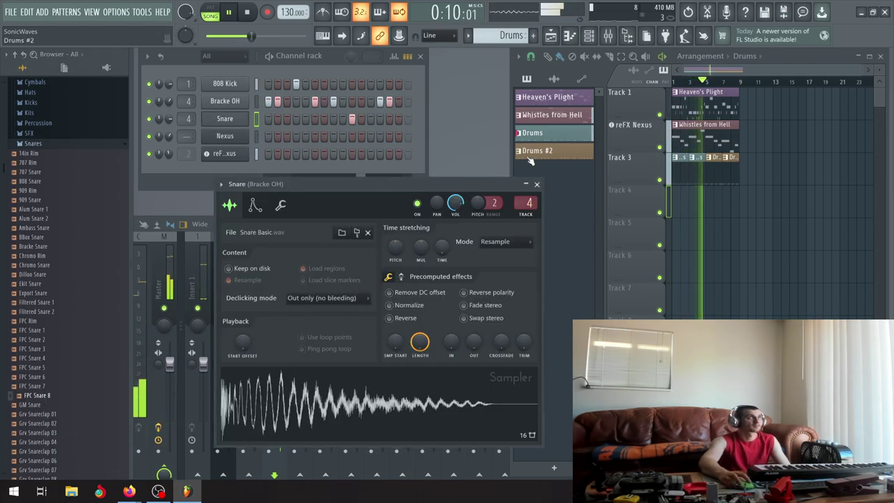
click(536, 184)
right_click(67, 409)
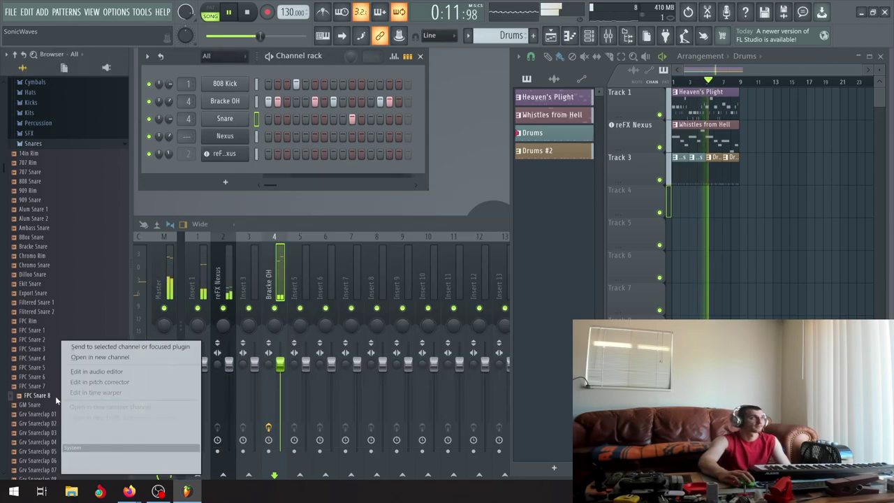
click(94, 349)
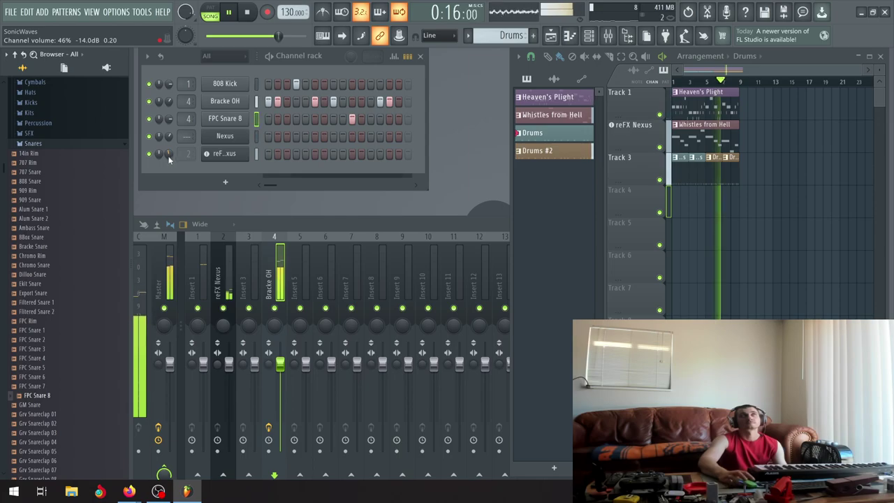
mouse_move(159, 118)
mouse_down()
mouse_move(159, 128)
mouse_move(165, 116)
mouse_up()
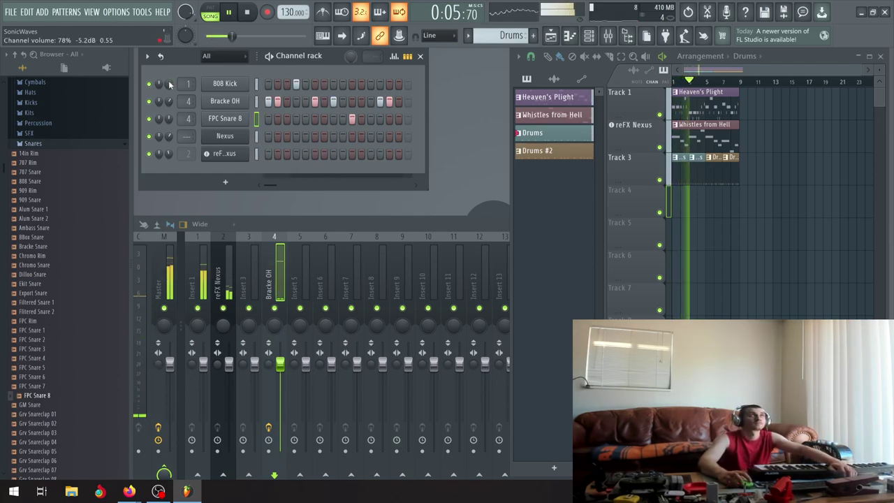
click(234, 14)
Replay the opening of the arrangement in short passes to judge the 808 Kick steps.
click(288, 85)
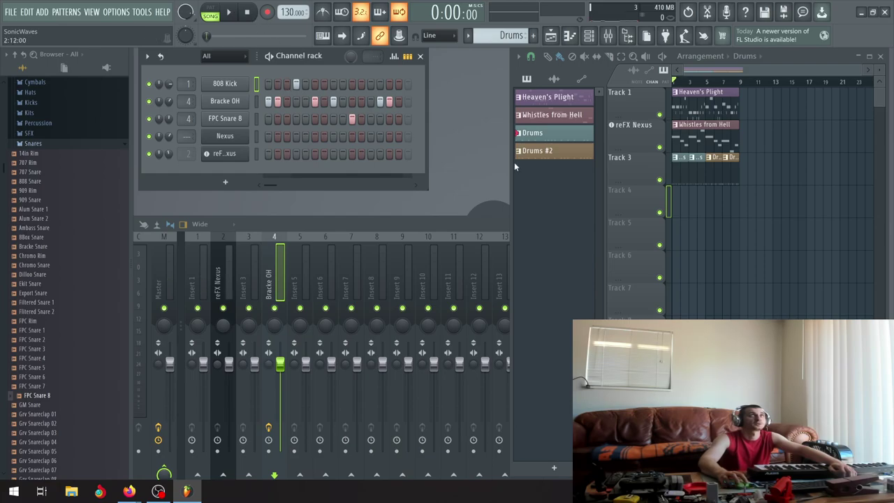
click(230, 13)
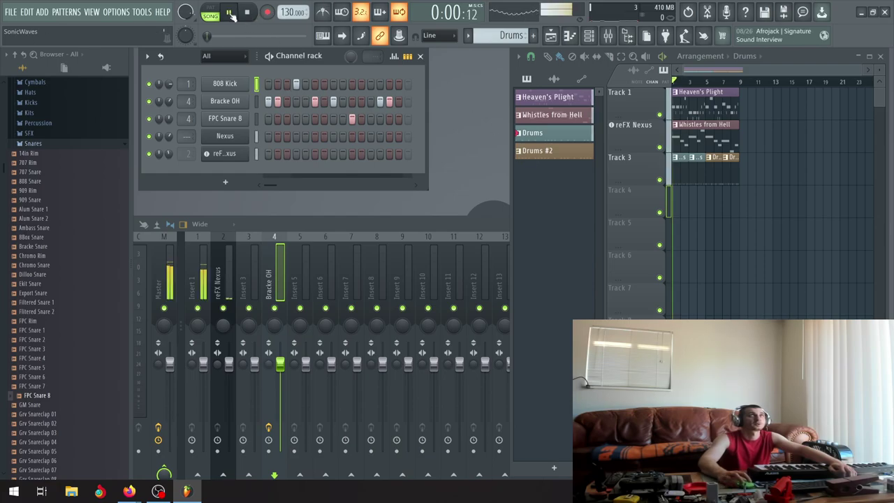
click(232, 14)
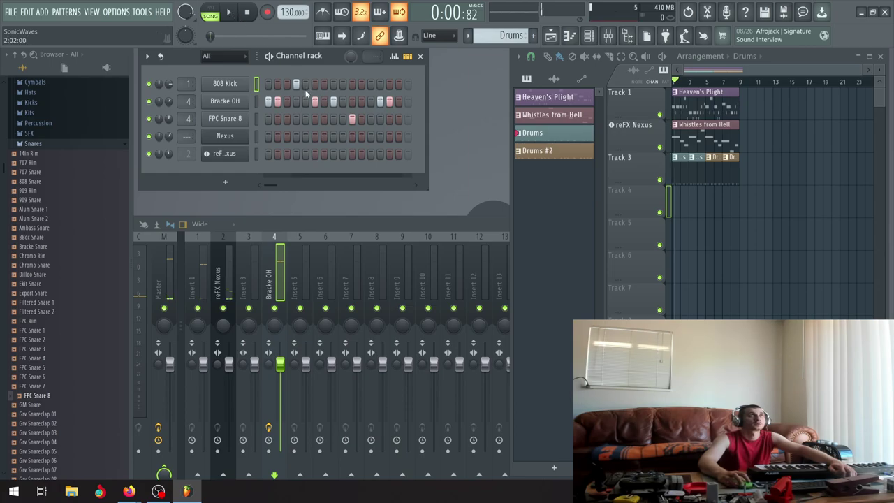
click(227, 14)
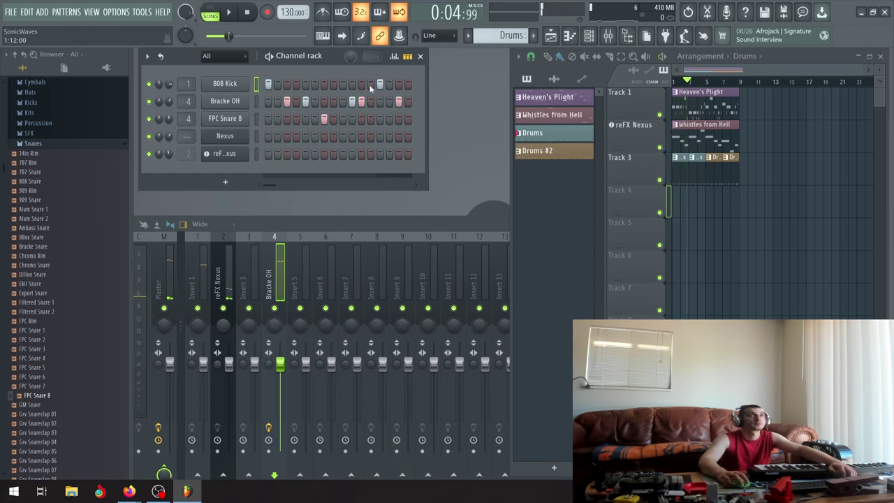
Open the 808 Kick channel in the Piano roll and play the arrangement alongside its notes.
right_click(229, 86)
click(270, 83)
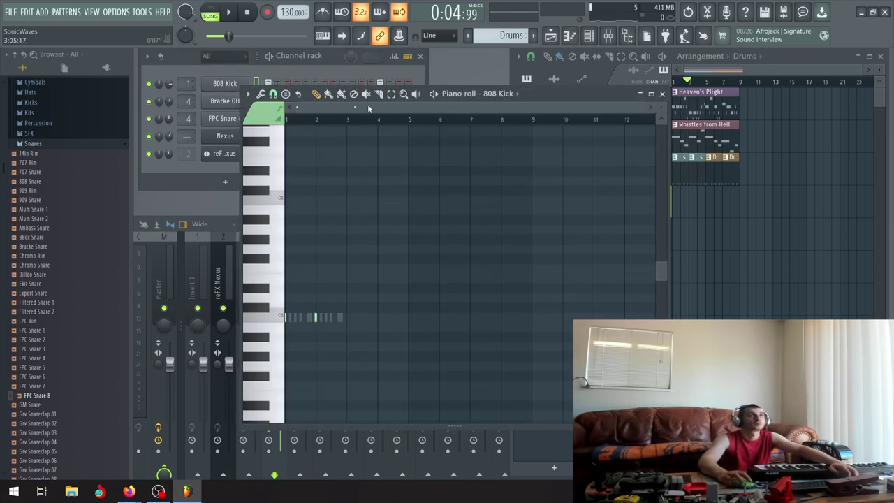
click(228, 12)
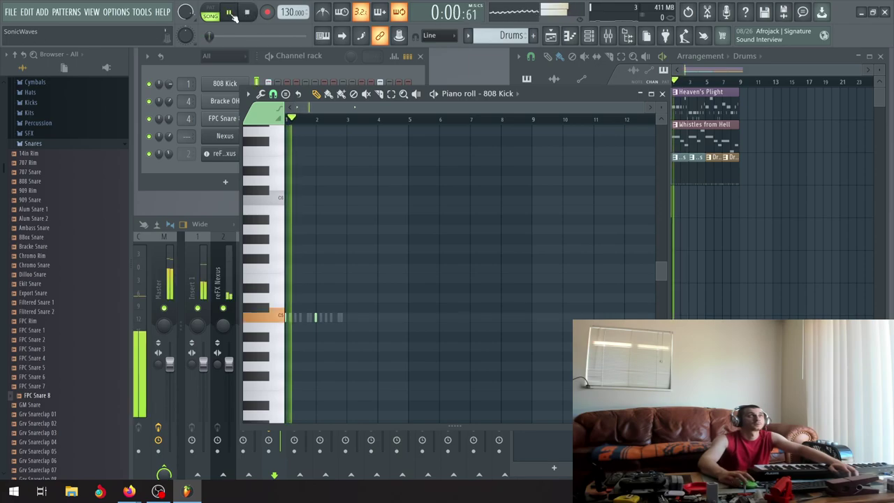
Pause playback and add a very short C5 note shortly before bar 2 in the 808 Kick part of the Drums pattern.
click(230, 13)
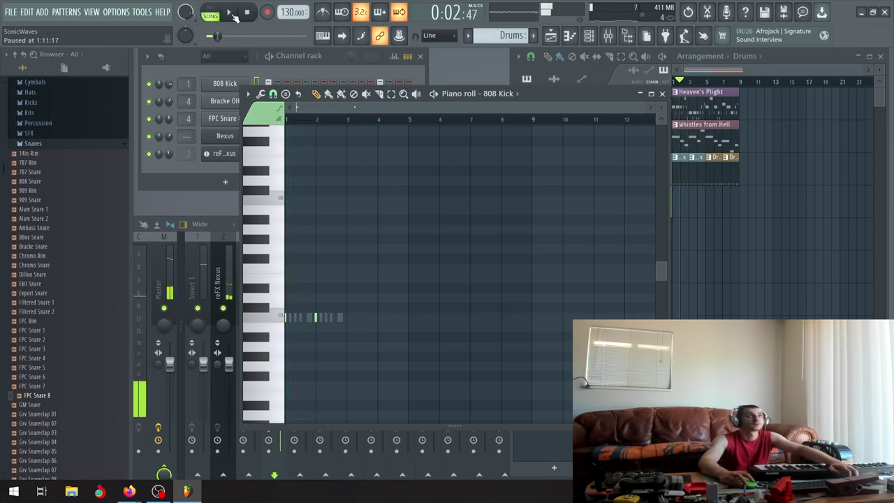
scroll(313, 335, up, 4)
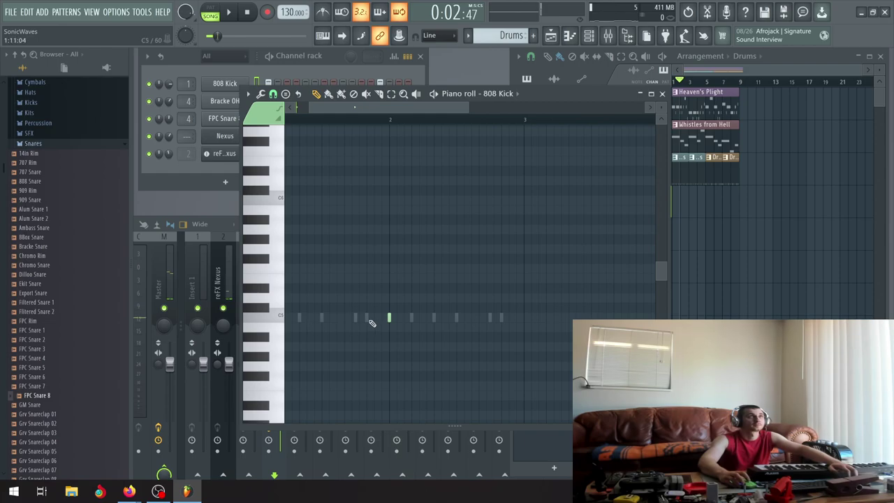
scroll(381, 321, up, 2)
click(391, 319)
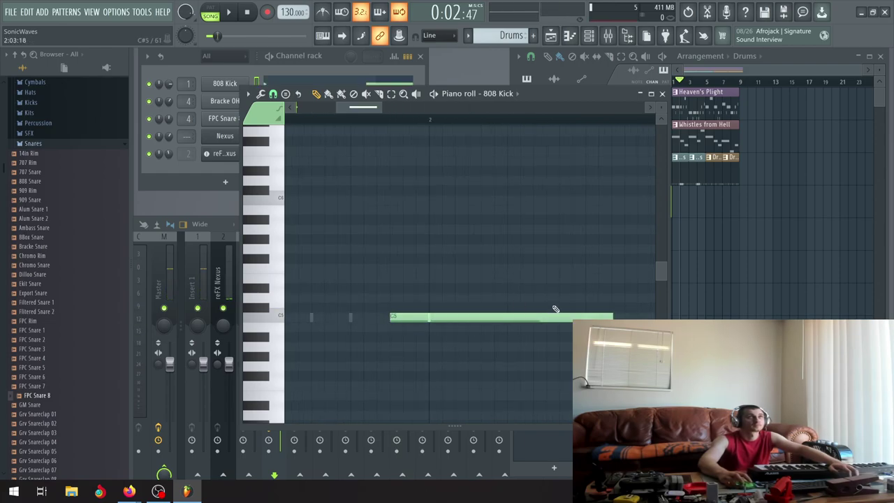
drag(613, 317, 398, 338)
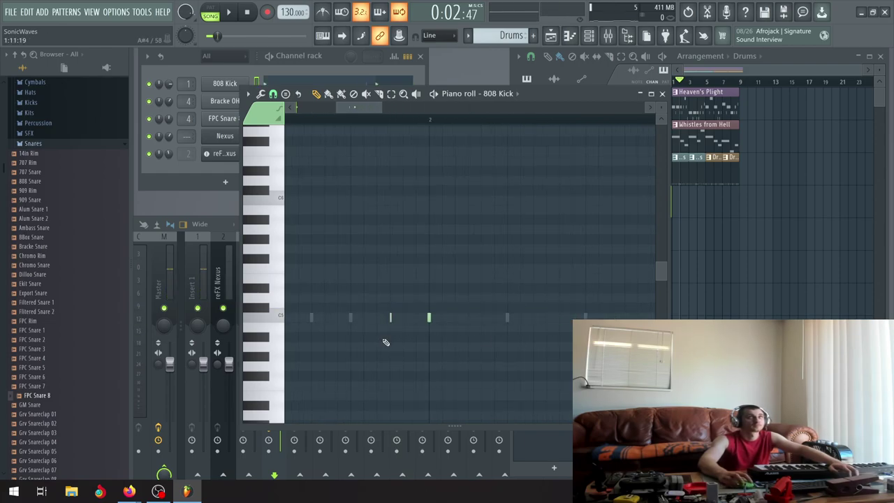
Play the arrangement, shift the added 808 Kick note closer to bar 2, and replay the passage from the start.
key(space)
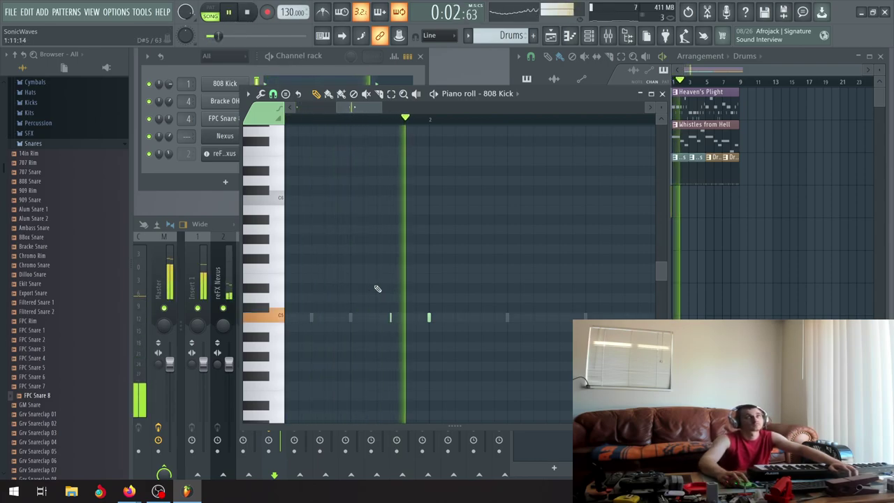
click(238, 17)
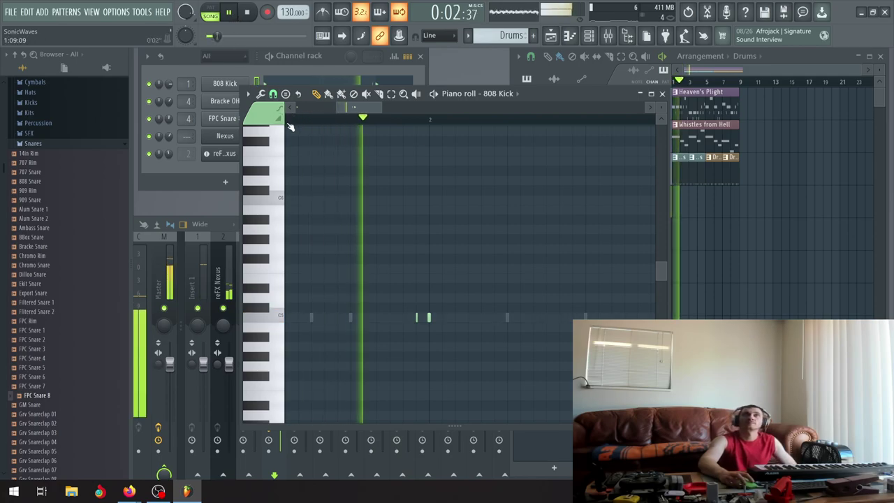
key(space)
click(246, 12)
key(space)
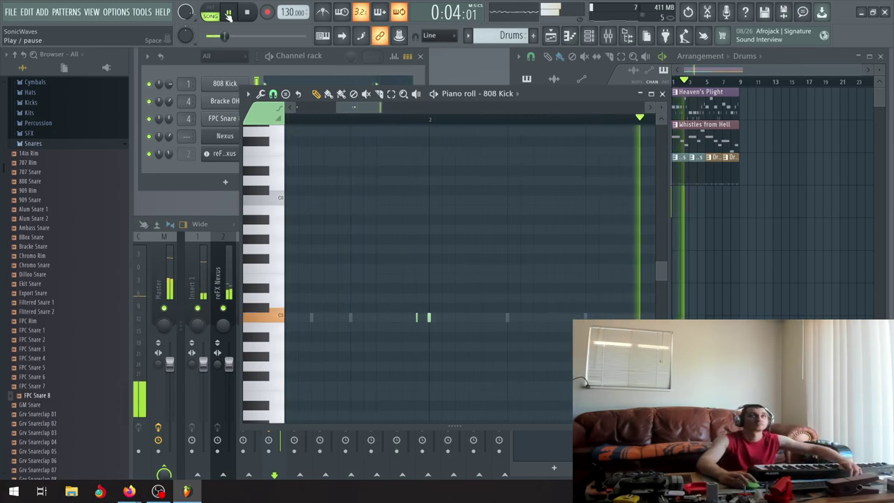
Add a very short C5 808 Kick note just before bar 3 of the Drums pattern and close the Piano roll.
scroll(401, 237, down, 2)
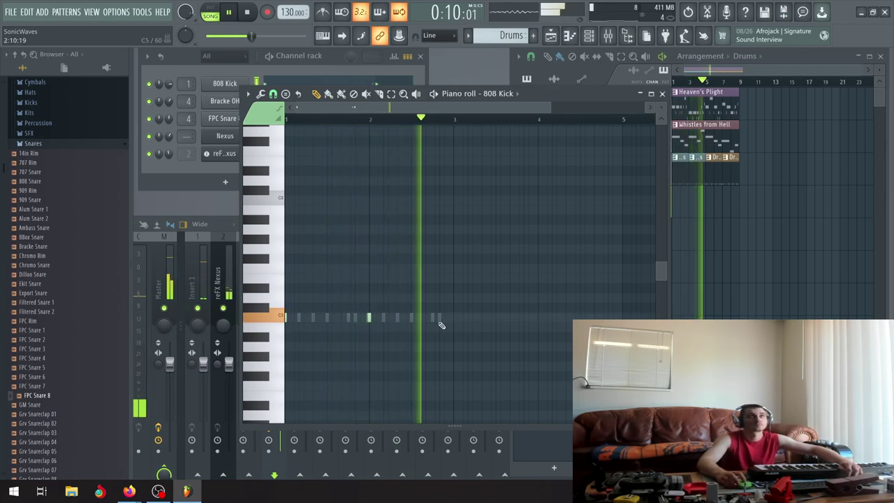
scroll(440, 322, up, 1)
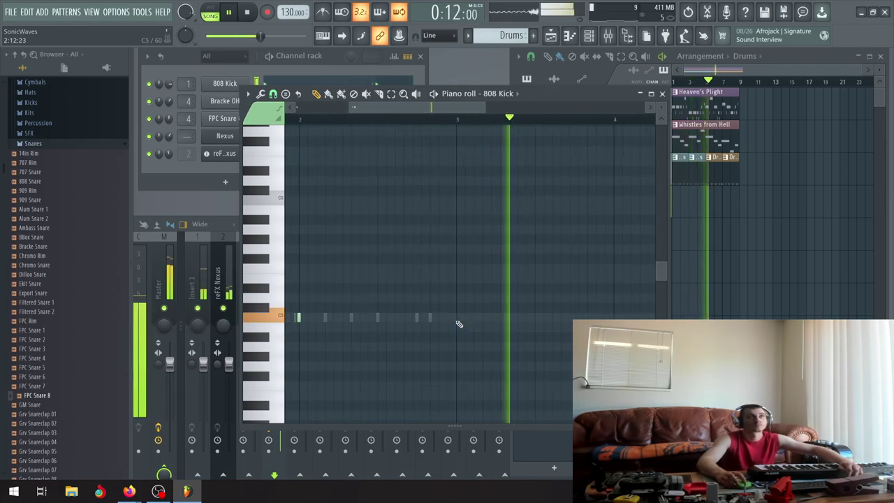
scroll(450, 323, up, 2)
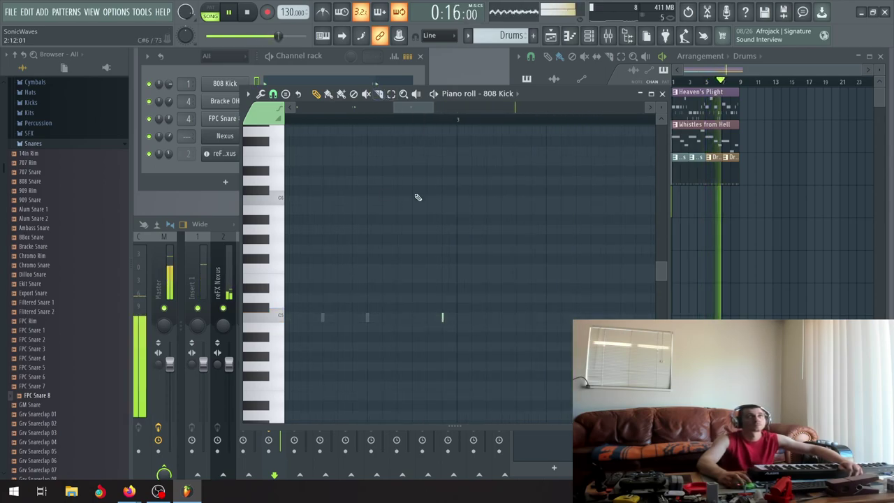
scroll(414, 193, down, 3)
click(649, 108)
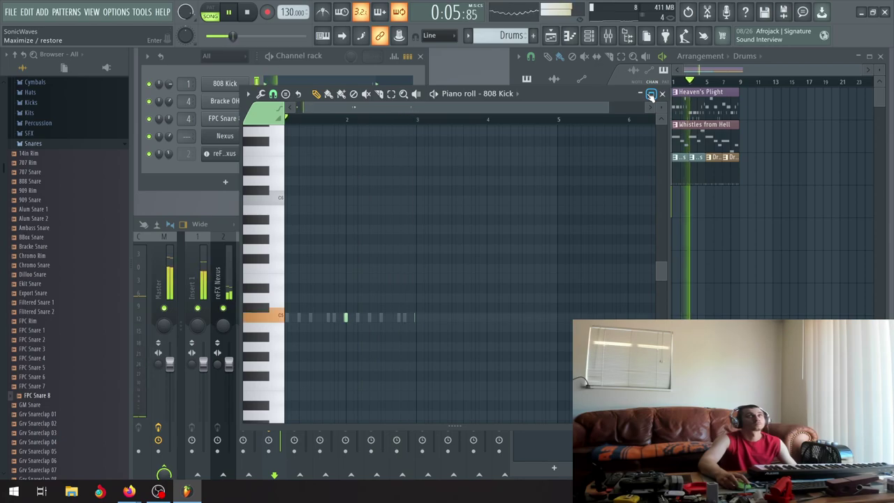
click(661, 94)
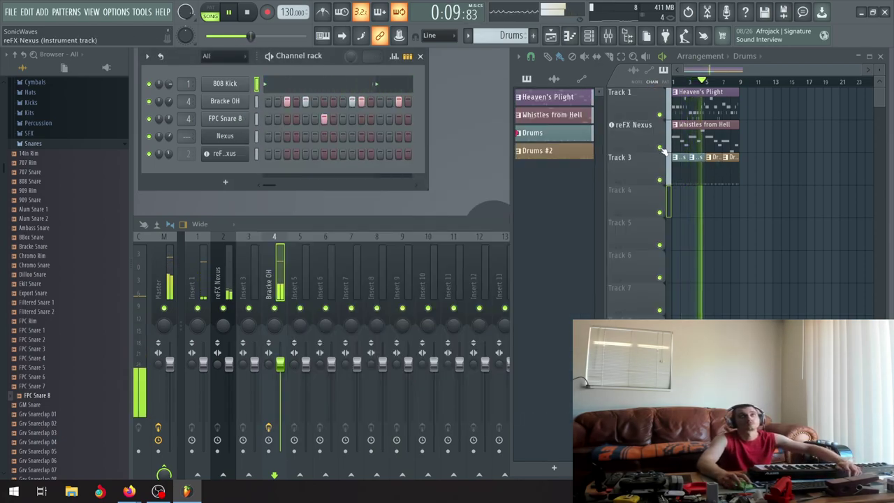
Add a very short C5 808 Kick note just before bar 3 of the Drums #2 pattern and replay the arrangement.
click(558, 150)
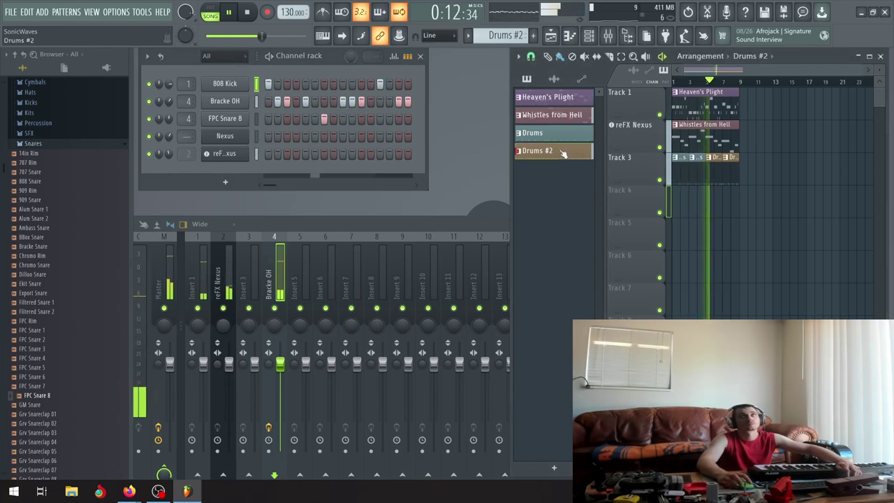
click(229, 12)
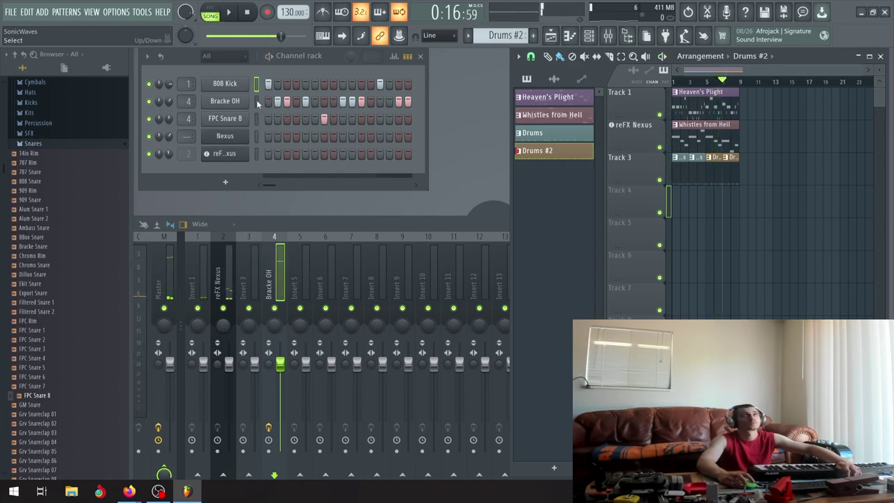
right_click(233, 87)
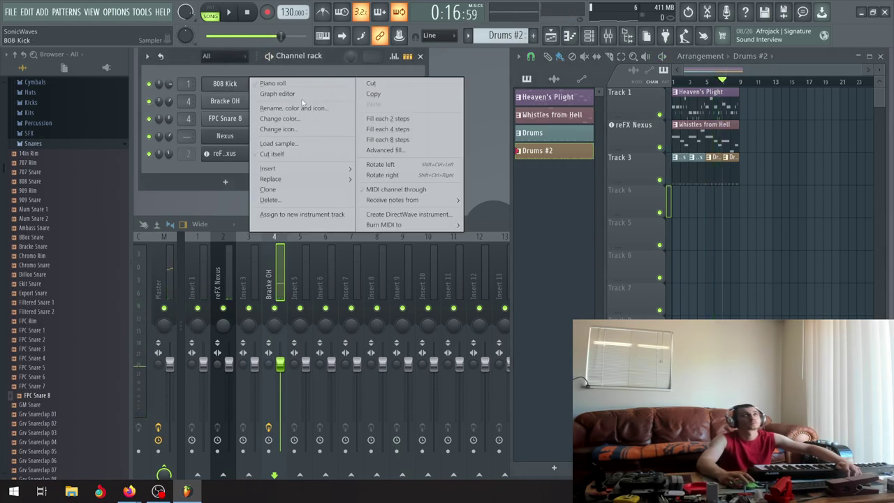
click(279, 85)
scroll(409, 294, up, 5)
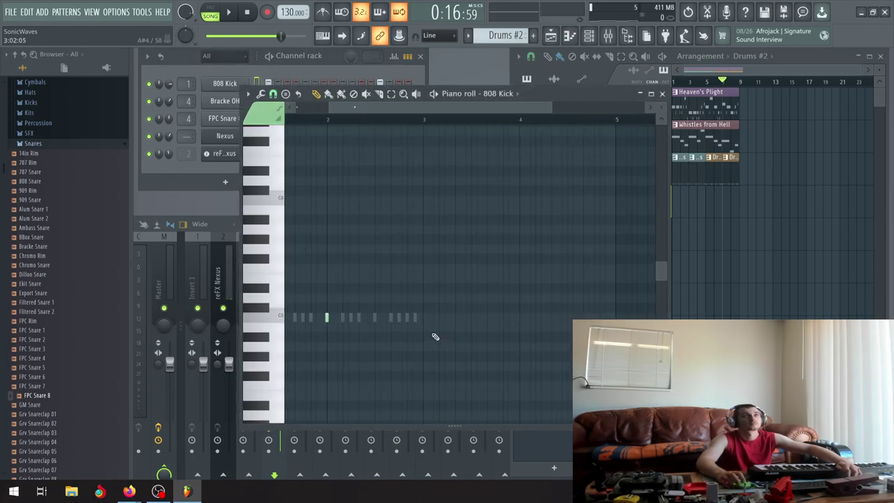
click(432, 317)
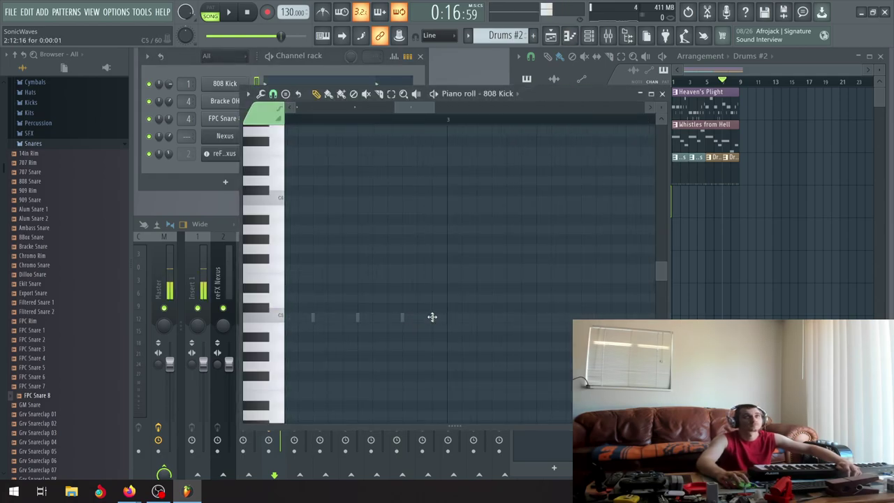
click(662, 93)
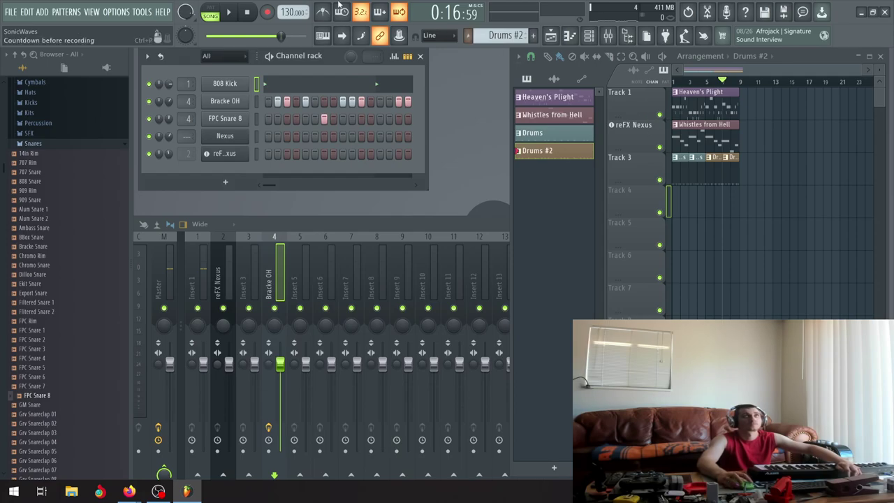
key(space)
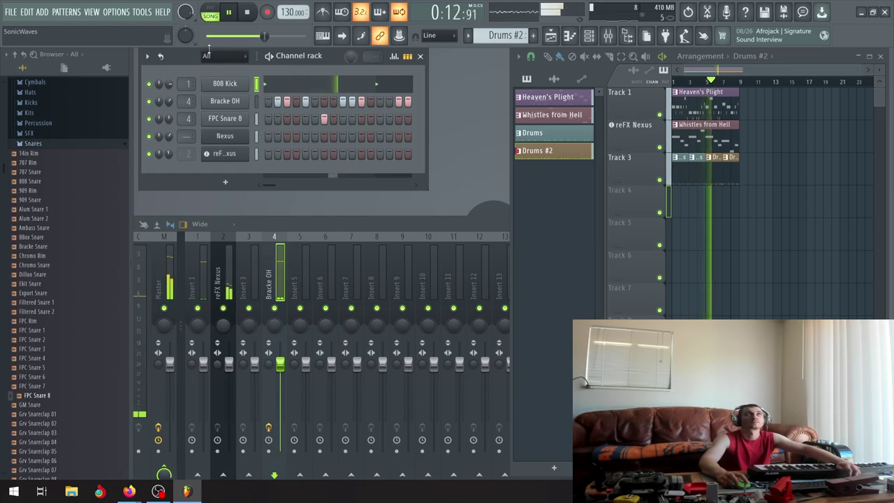
click(246, 13)
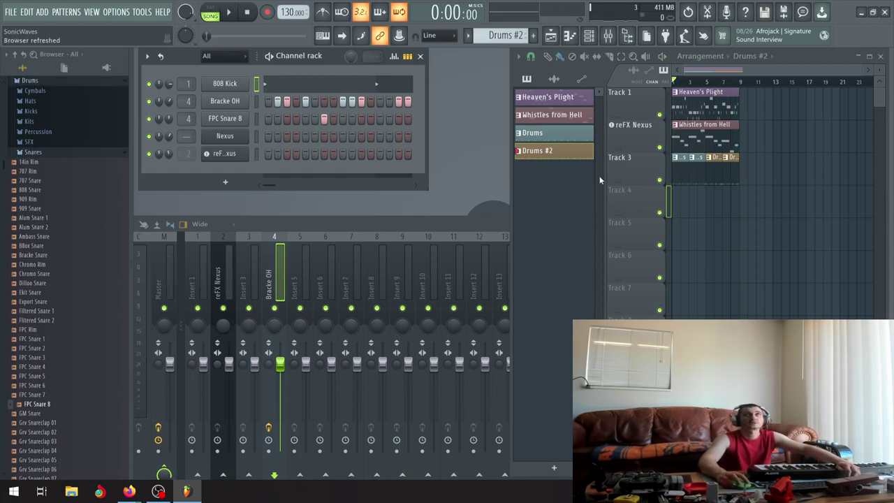
Assign Track 4 as an instrument track with Nexus and move the plugin window to reveal its preset list.
right_click(638, 202)
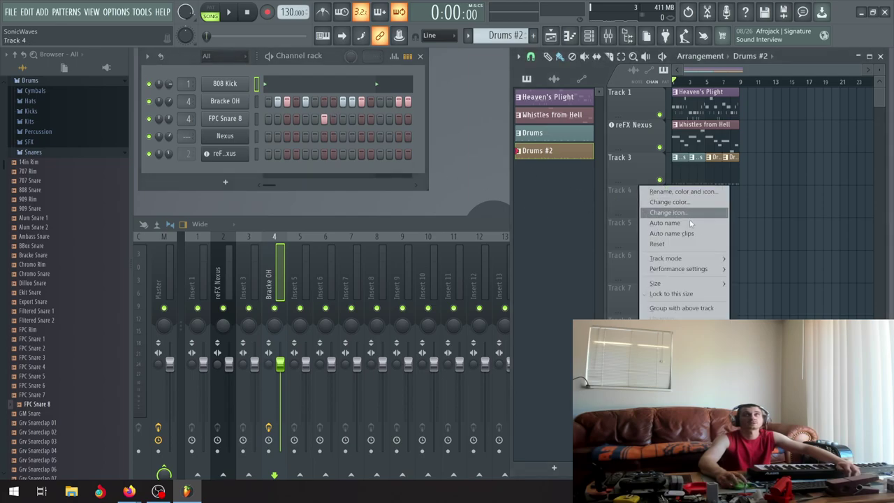
mouse_move(684, 256)
mouse_move(786, 282)
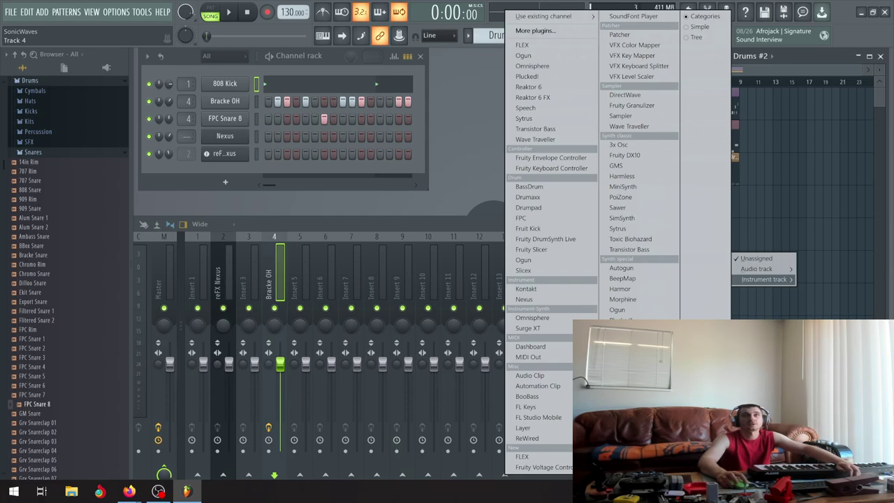
click(524, 299)
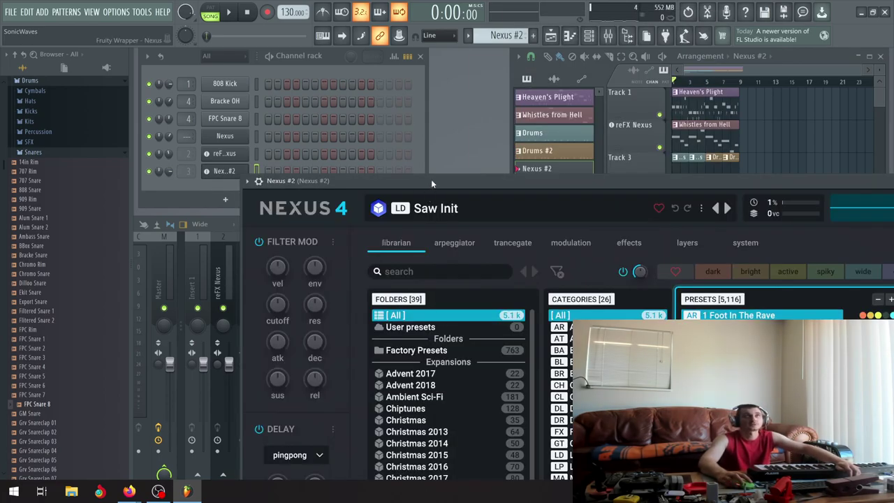
drag(431, 179, 52, 9)
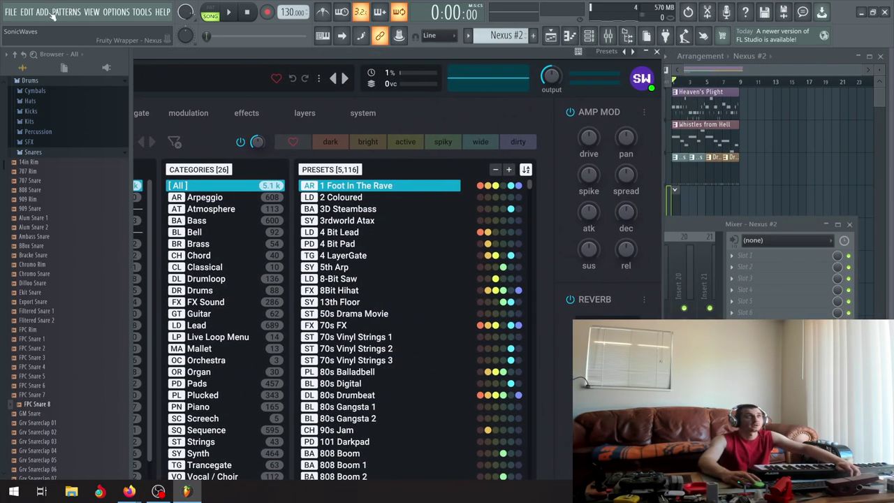
Filter the Nexus presets to the Piano category and load the Clara preset.
click(219, 410)
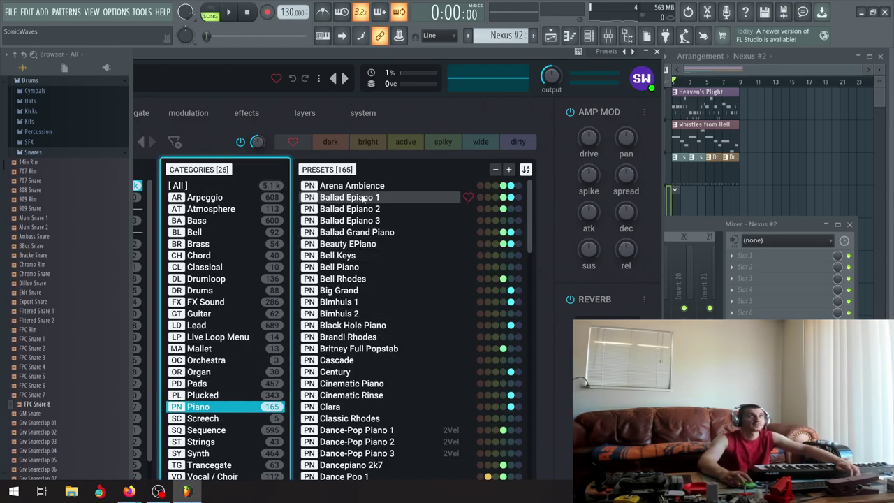
scroll(346, 246, down, 4)
scroll(356, 255, up, 1)
scroll(362, 260, down, 2)
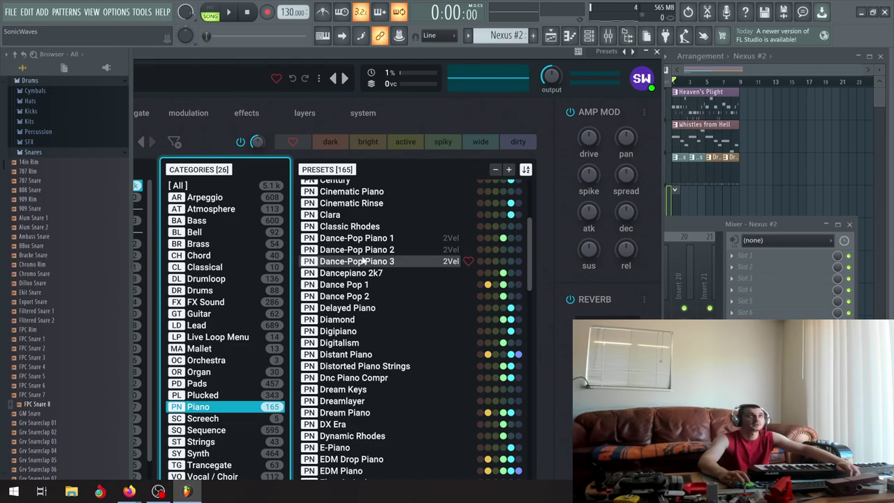
click(349, 216)
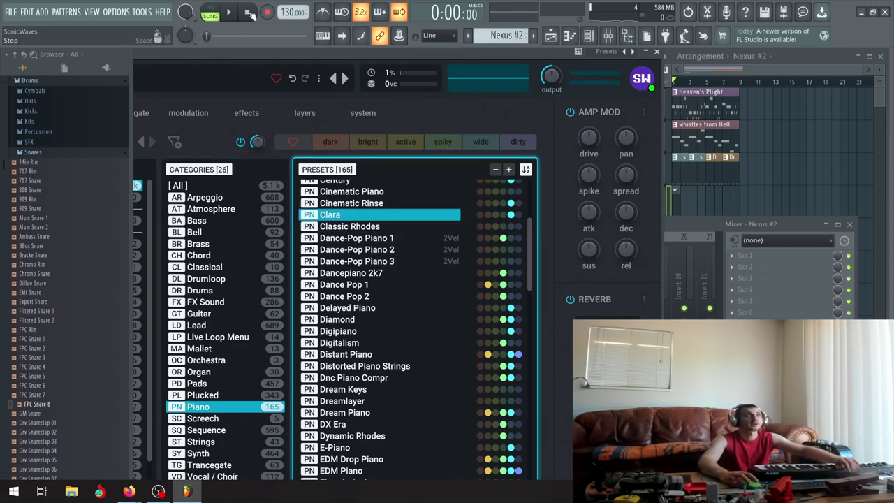
Try Clara, Classic Rhodes and Dance-Pop Piano 1 over the playing arrangement, settle on Classic Rhodes, and stop playback.
click(229, 13)
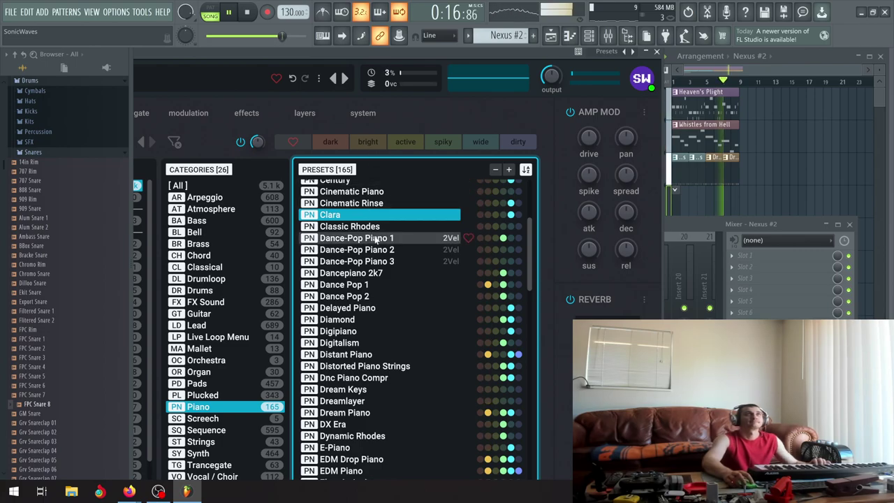
click(344, 79)
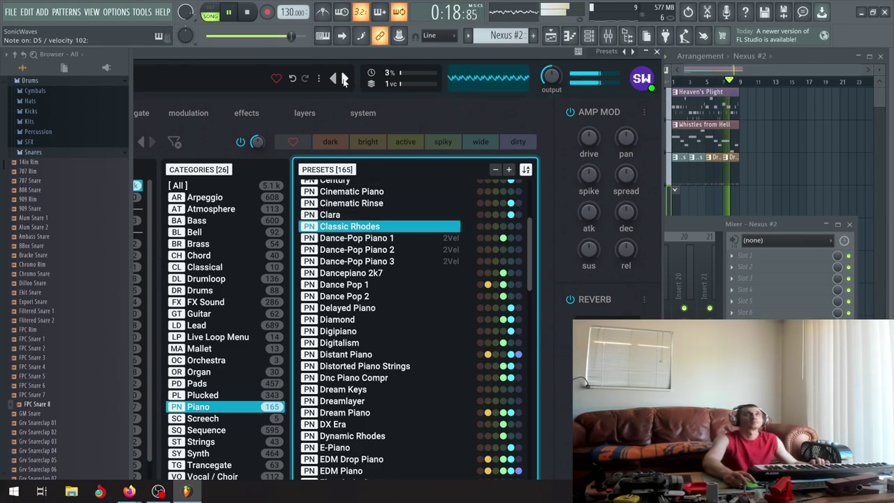
click(343, 78)
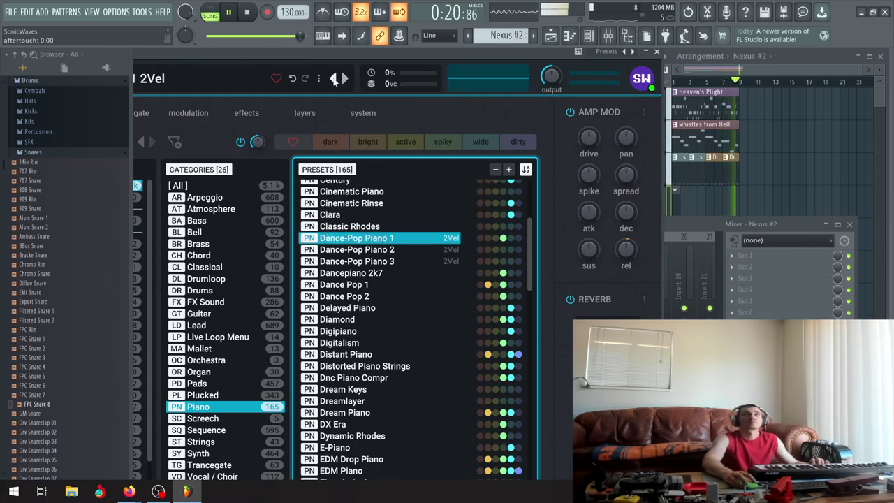
click(334, 79)
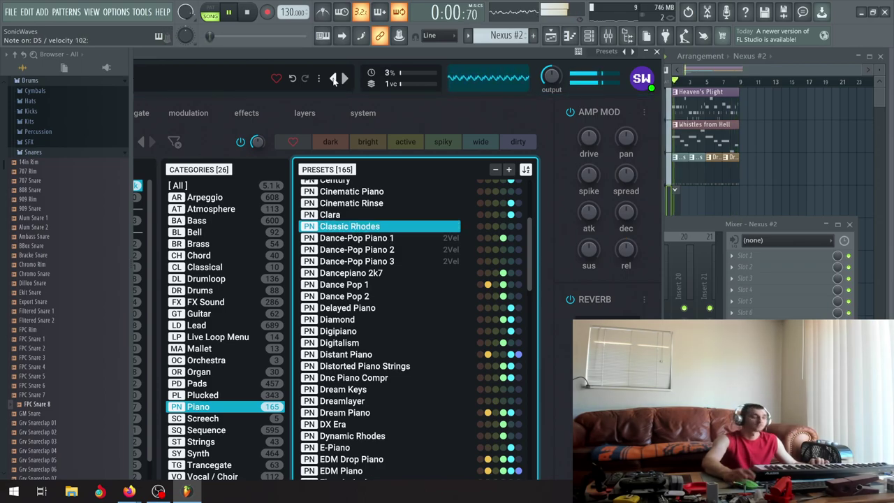
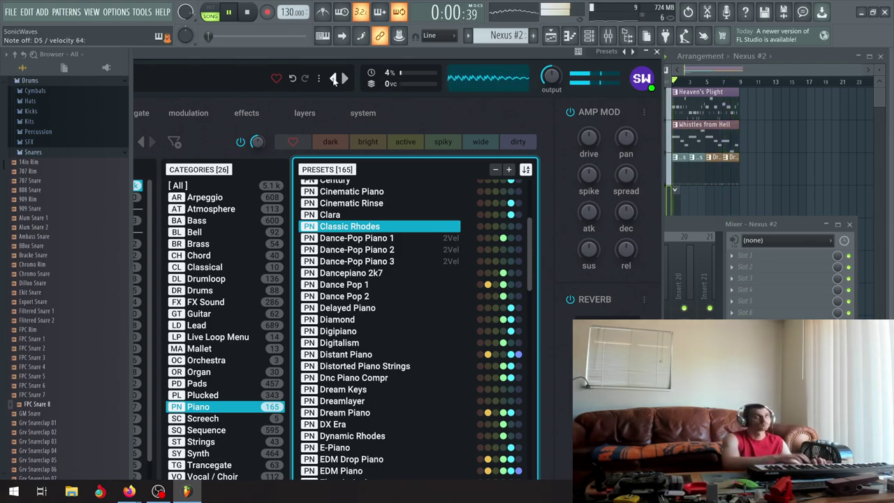
click(230, 13)
click(246, 12)
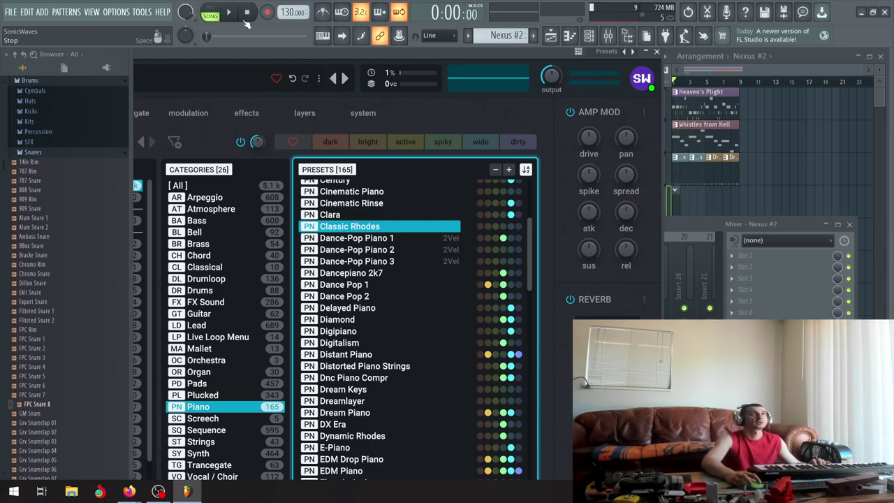
Try to record a Classic Rhodes melody take into the Nexus #2 pattern over the arrangement.
click(321, 15)
click(267, 12)
click(230, 12)
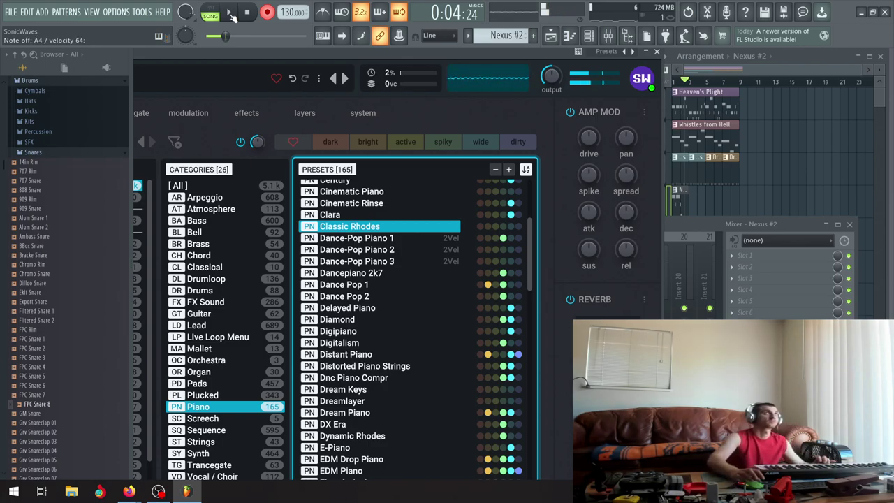
click(245, 14)
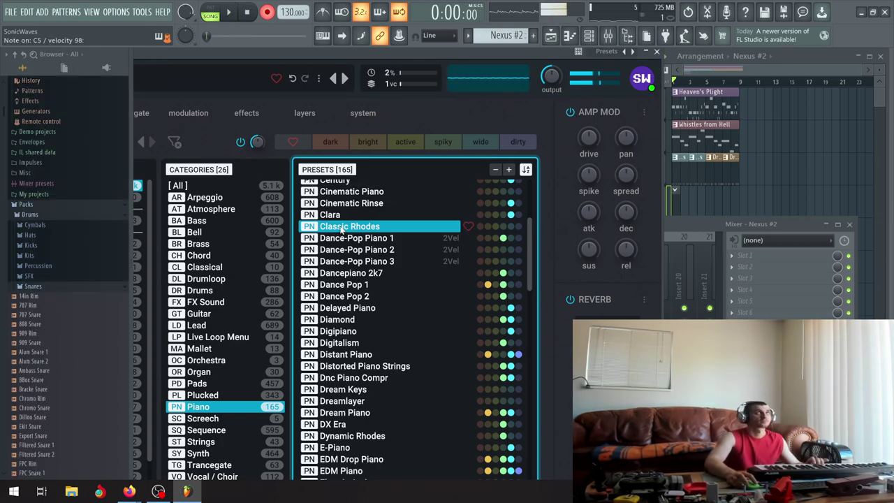
click(229, 12)
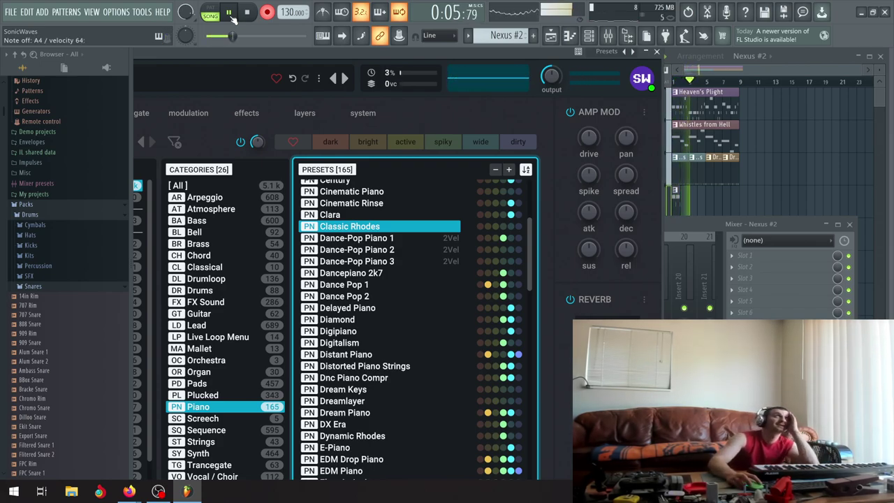
click(235, 17)
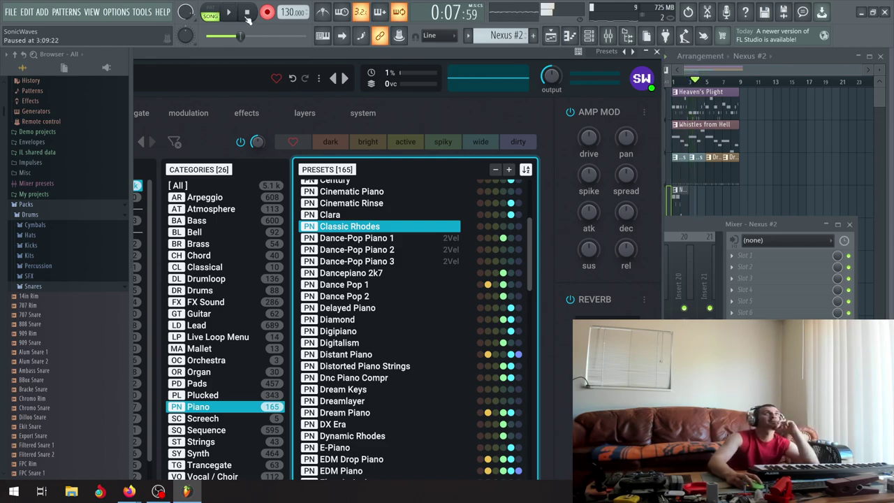
click(248, 14)
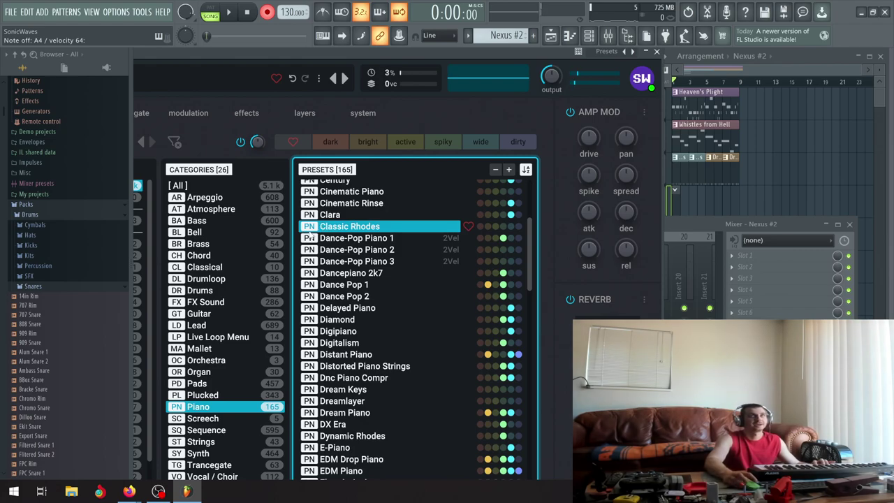
Record a full-length Classic Rhodes melody take into the Nexus #2 pattern and remove the extra Nexus #2 clip from Track 5.
click(229, 13)
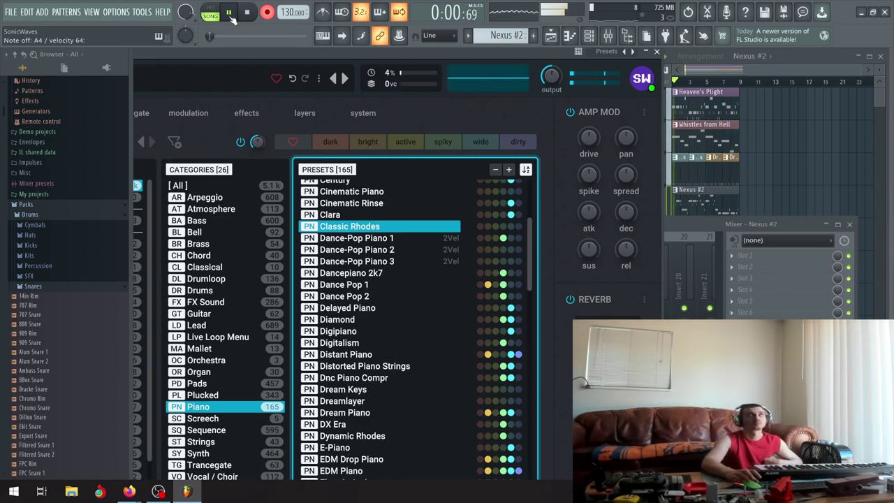
click(247, 12)
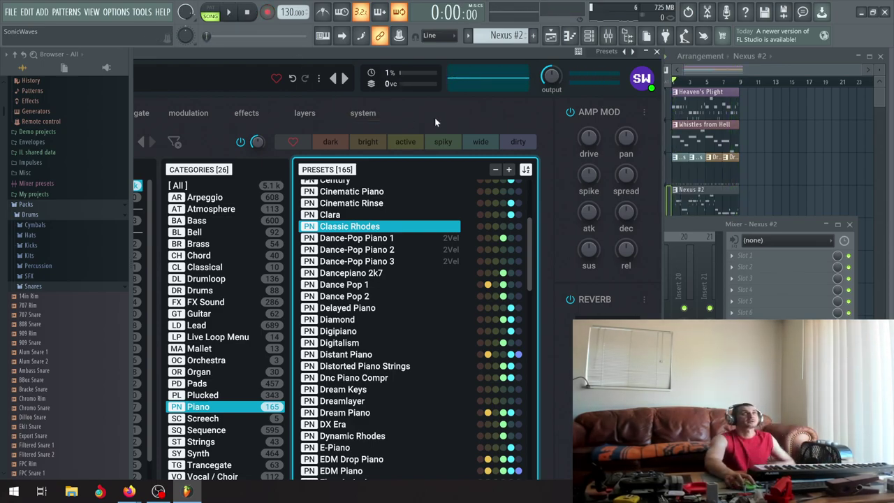
click(792, 58)
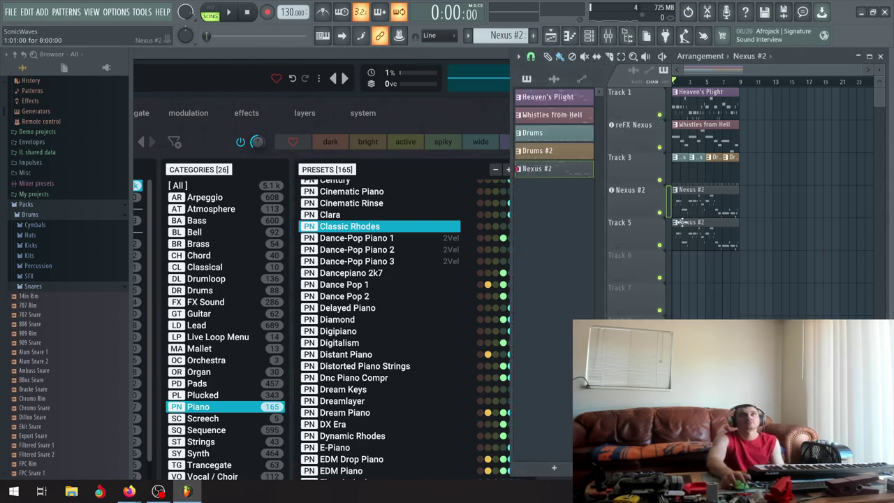
right_click(714, 224)
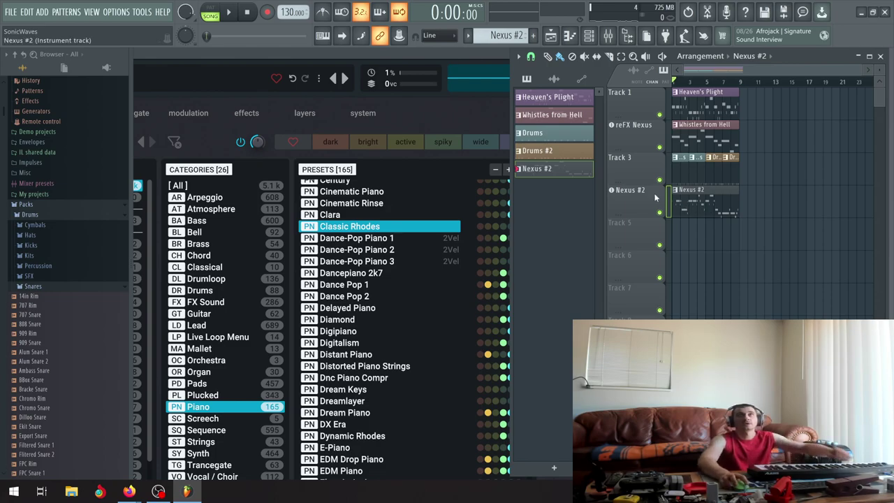
Open the Nexus #2 pattern in the piano roll and delete the D5 and C5 notes at its start, ahead of bar 1's long D5.
double_click(562, 172)
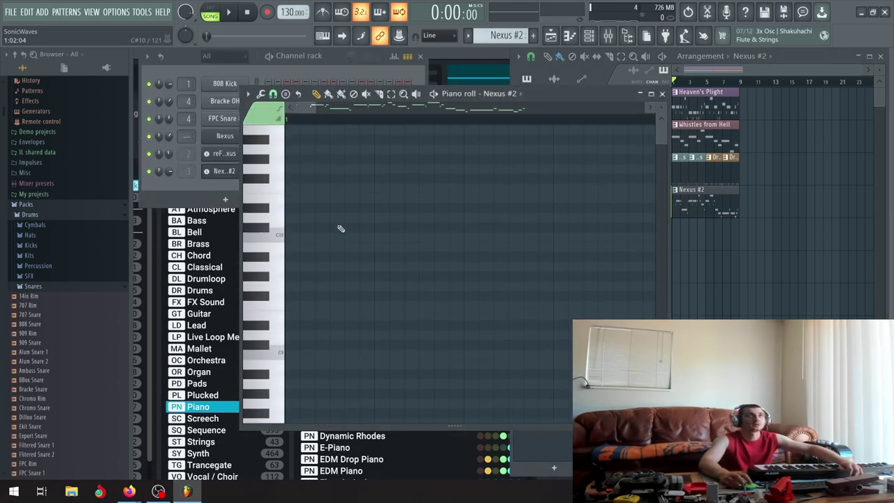
scroll(342, 232, down, 5)
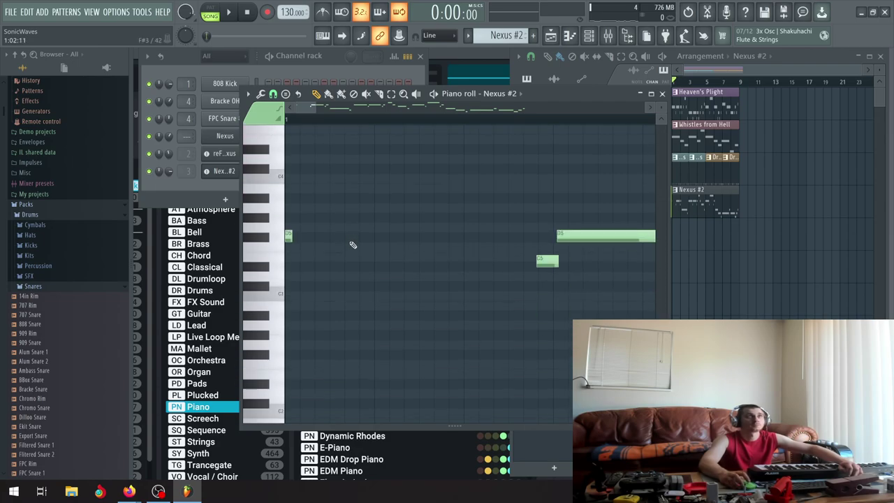
scroll(353, 246, up, 6)
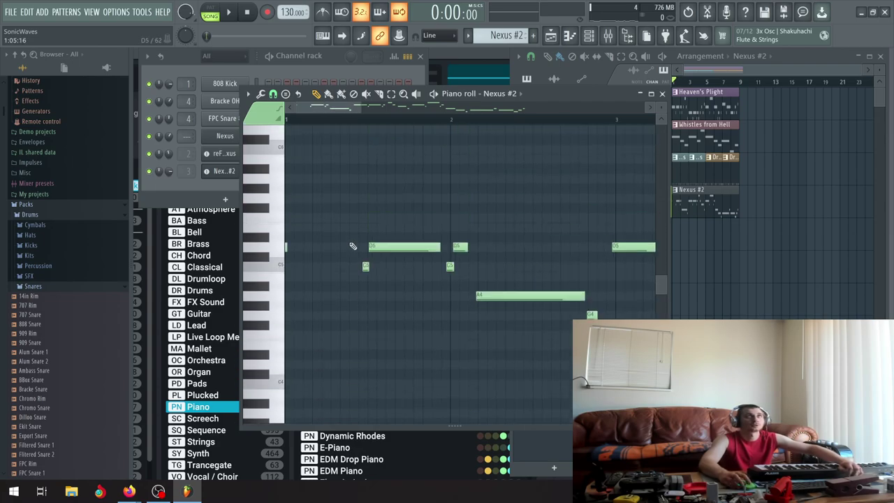
scroll(349, 243, down, 1)
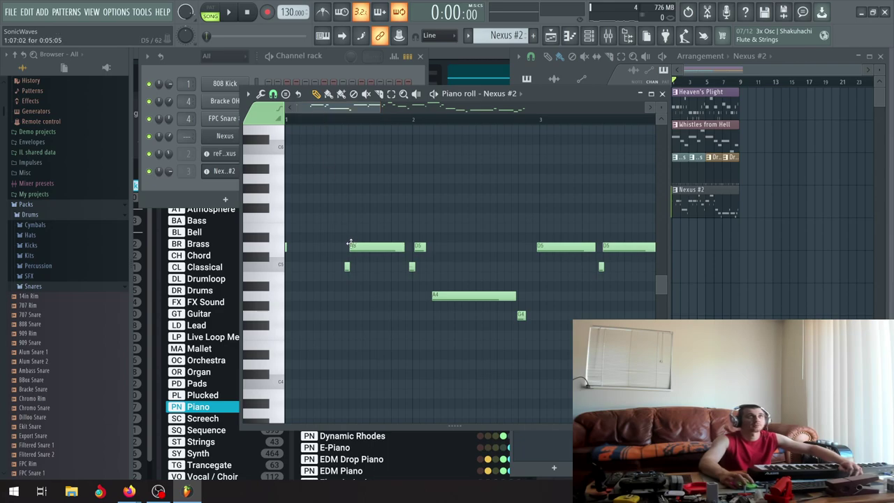
drag(335, 226, 497, 300)
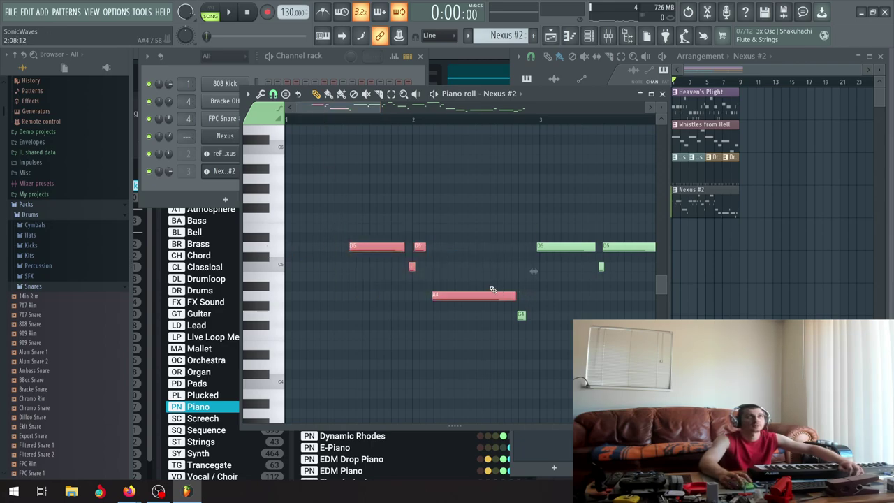
drag(352, 224, 439, 269)
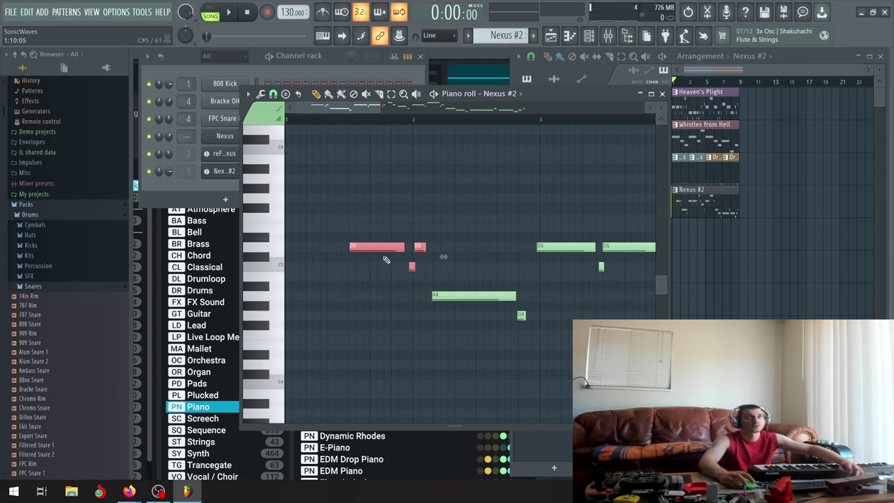
drag(373, 249, 203, 244)
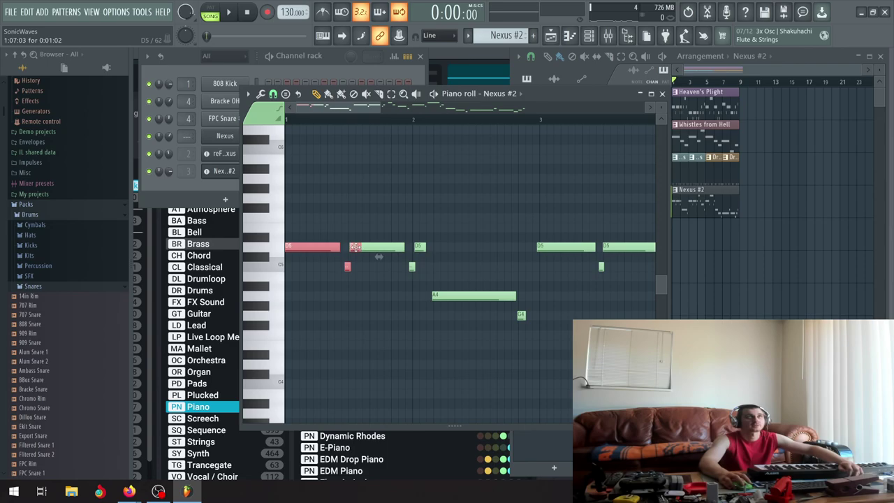
key(Delete)
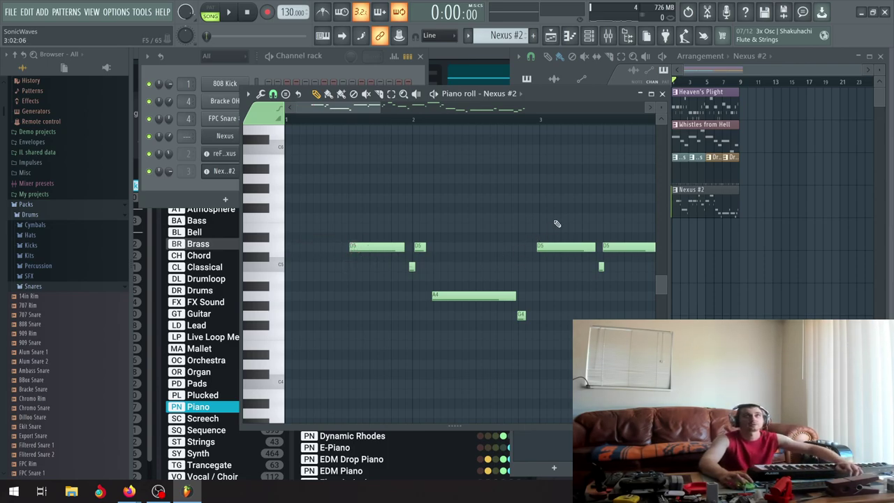
Copy the long D5 and the short C5 after it from the start of bar 3 to the start of bar 1.
scroll(572, 256, down, 1)
drag(545, 204, 574, 283)
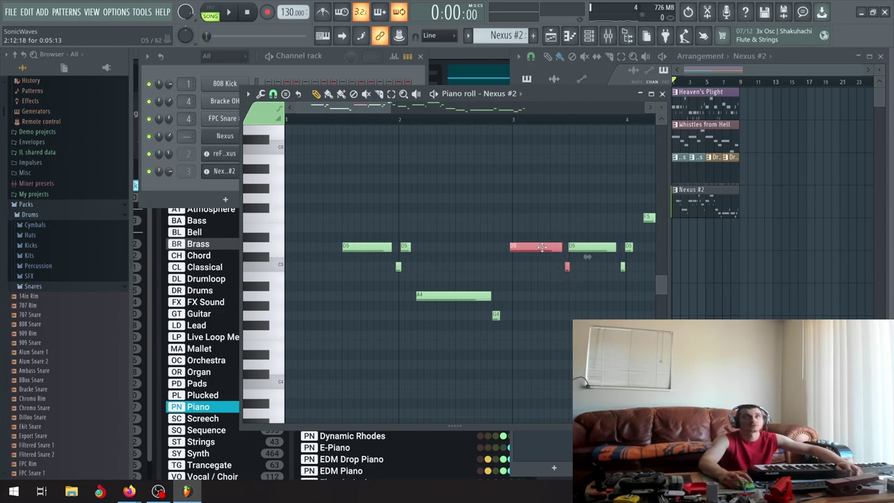
drag(535, 247, 310, 246)
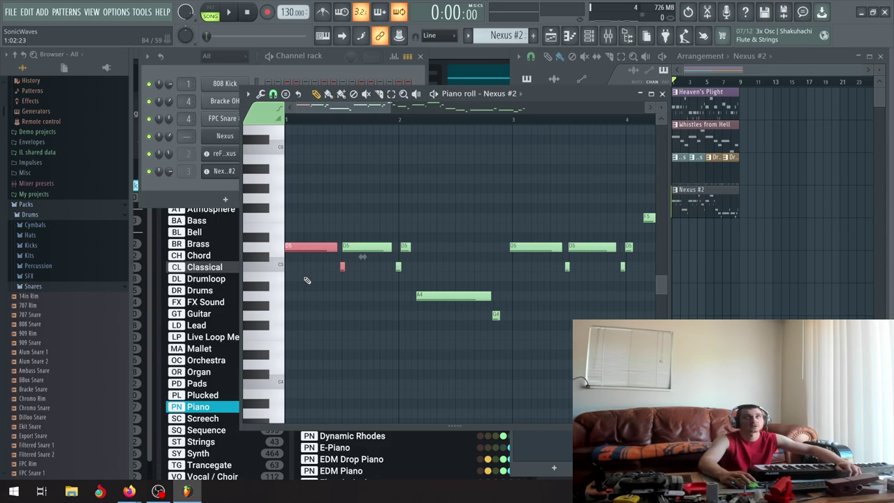
click(327, 272)
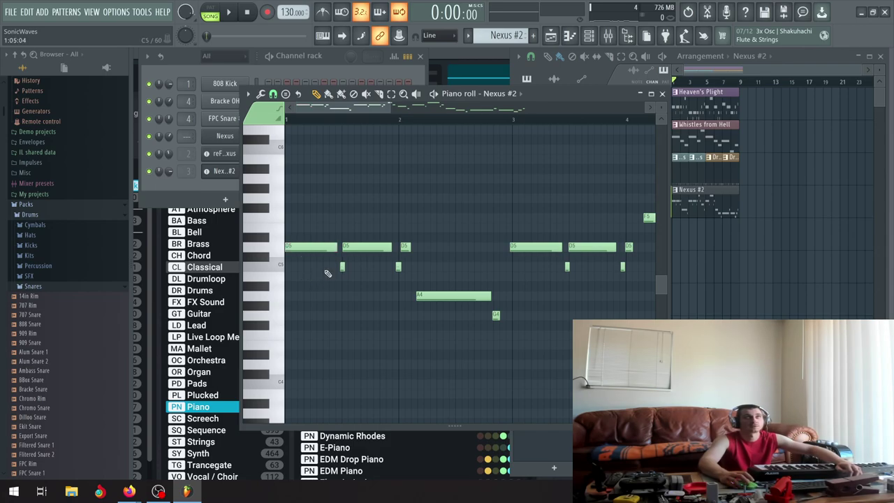
Quantize the start times of the Nexus #2 notes with the Default template, leaving their durations as they are.
click(251, 95)
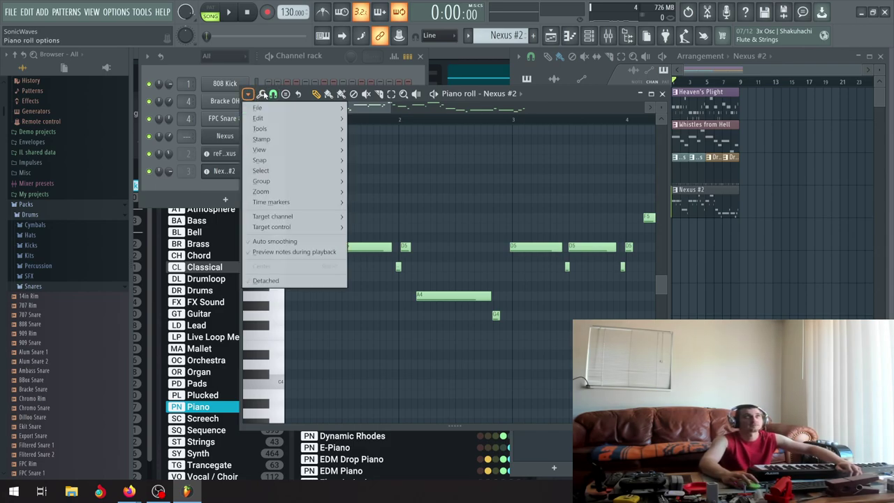
click(261, 95)
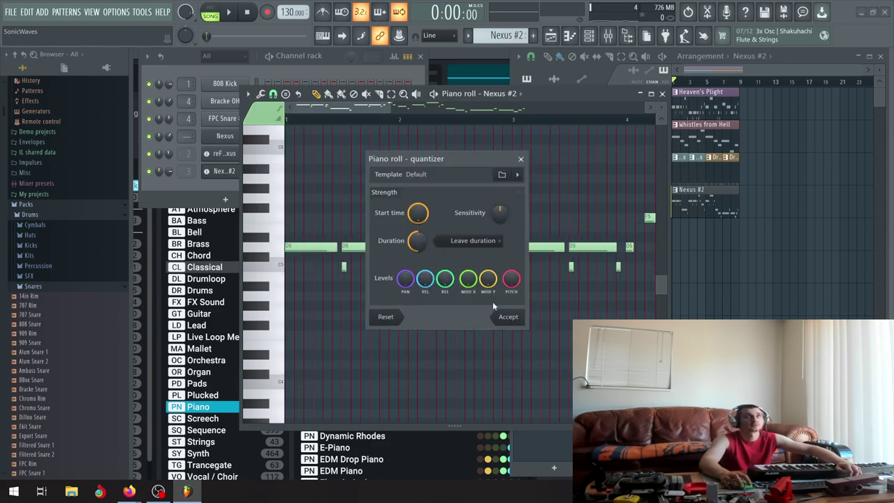
click(508, 318)
Move the short C5 near bar 2 slightly earlier so that it starts just before the bar line.
scroll(453, 301, up, 4)
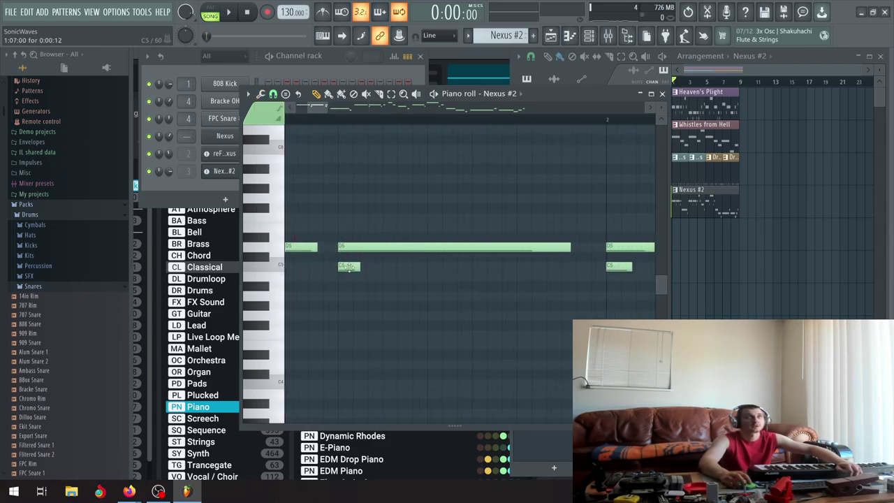
scroll(347, 264, down, 4)
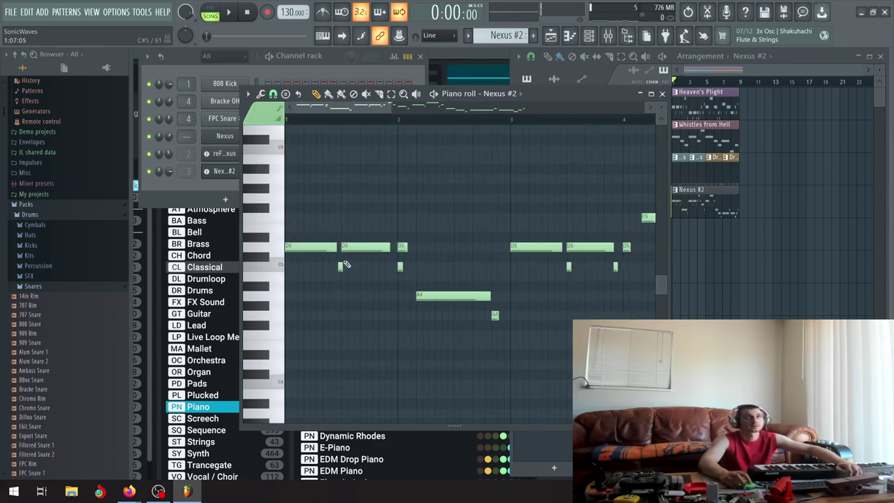
drag(400, 266, 395, 266)
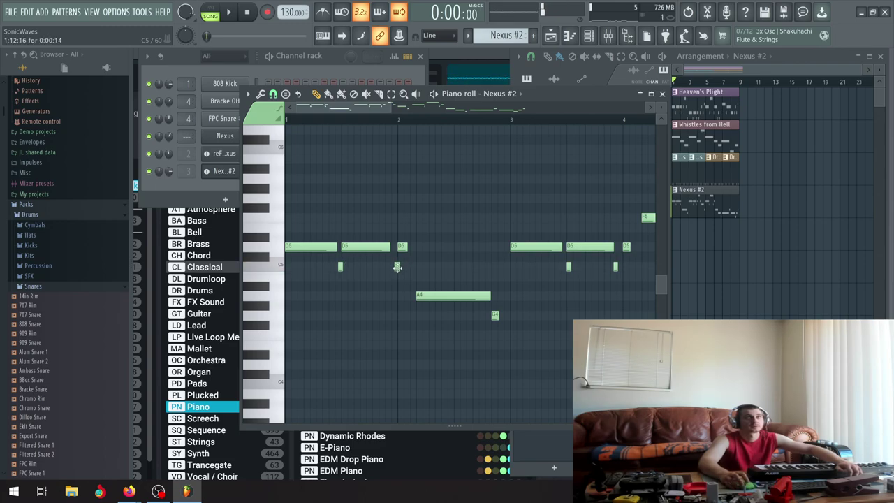
scroll(395, 267, up, 3)
scroll(396, 267, down, 2)
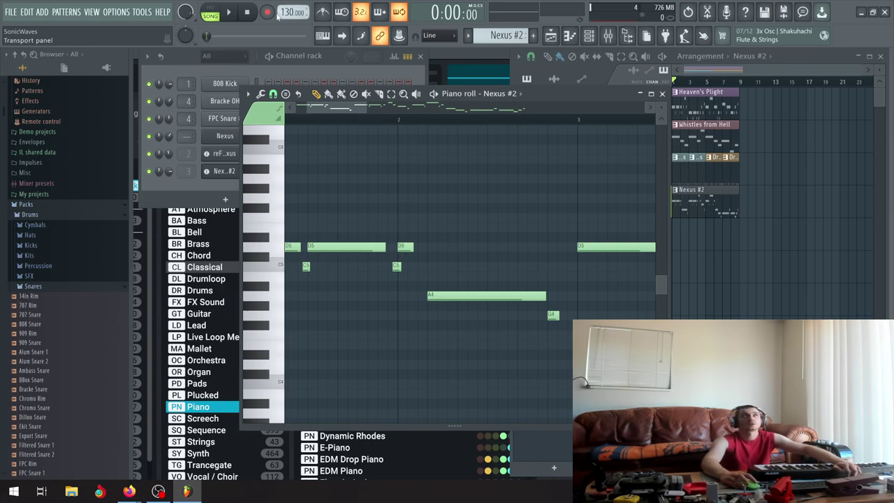
scroll(380, 267, down, 3)
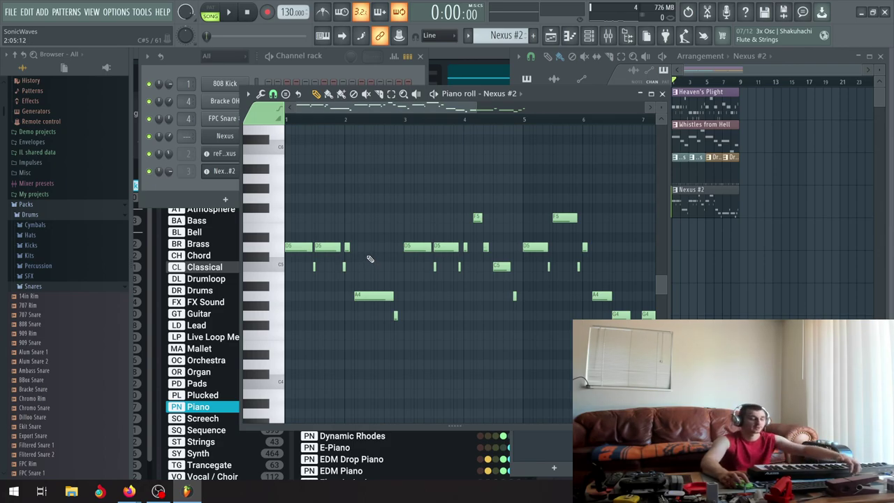
scroll(364, 257, down, 2)
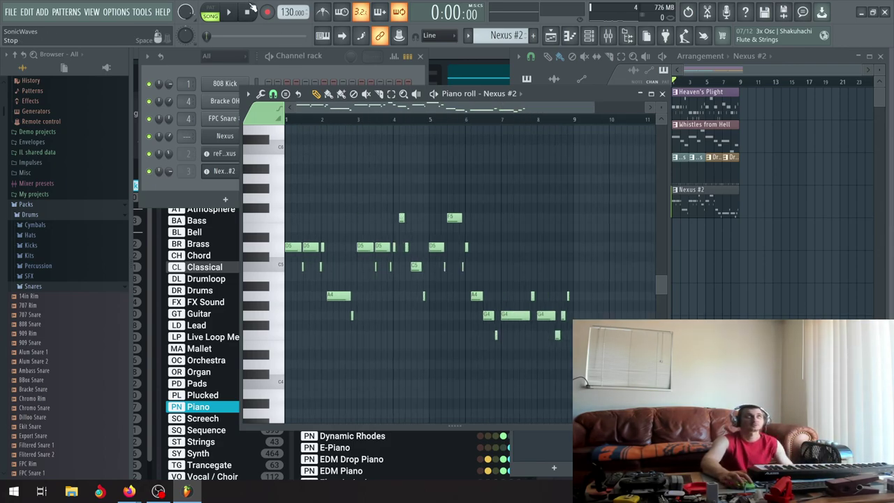
Play the opening bars of the arrangement several times to check the timing of the edited melody.
click(228, 11)
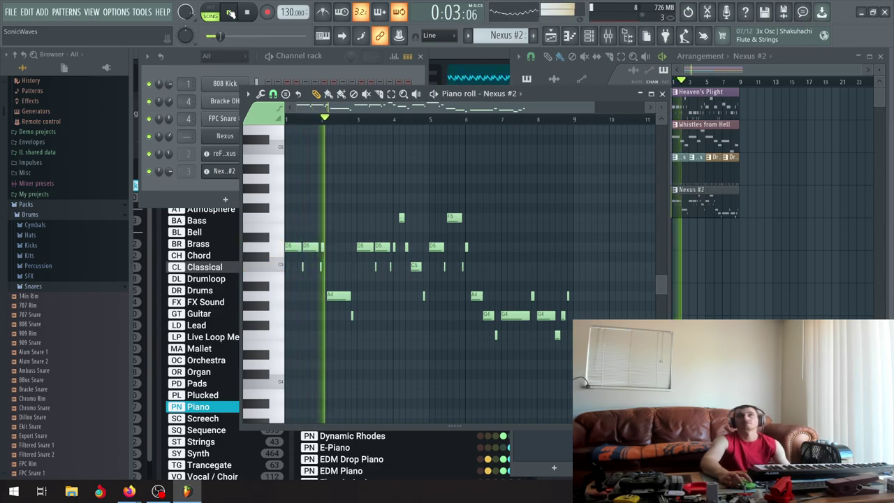
click(231, 11)
click(230, 12)
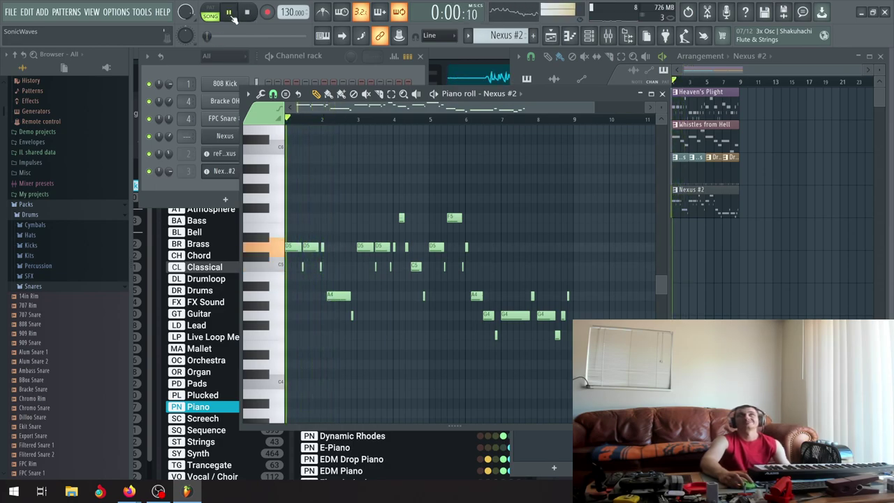
click(233, 15)
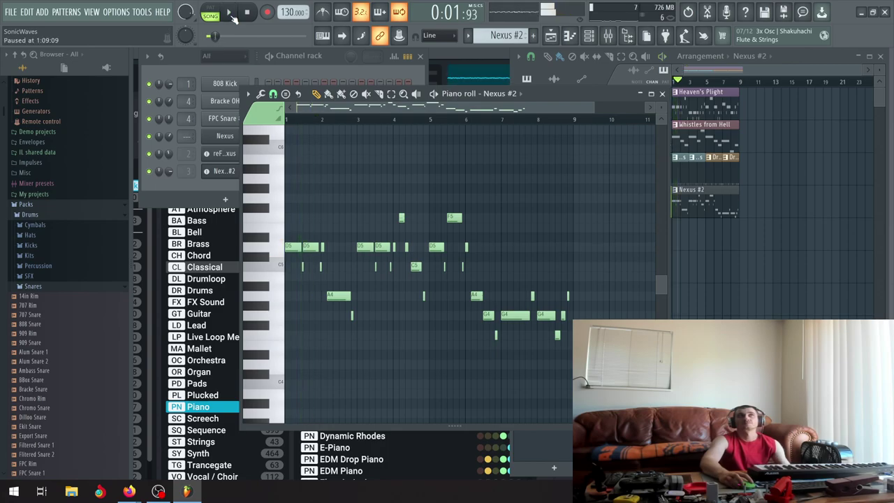
click(247, 14)
click(229, 12)
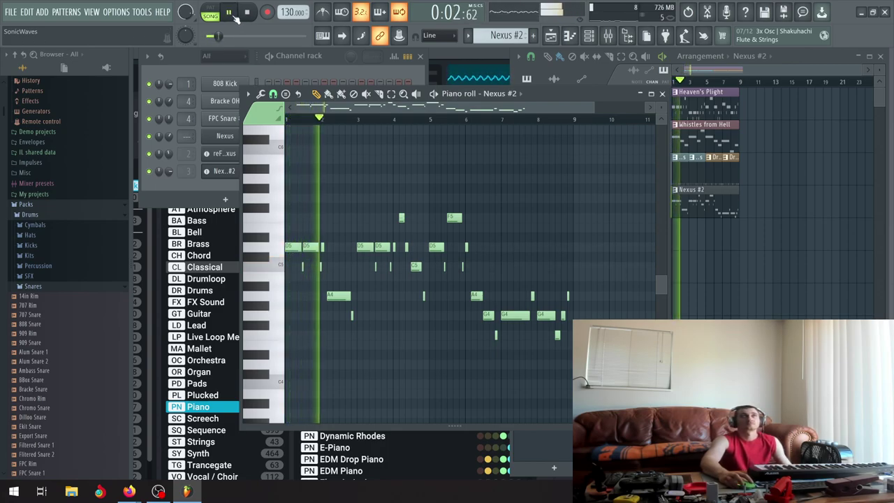
click(229, 13)
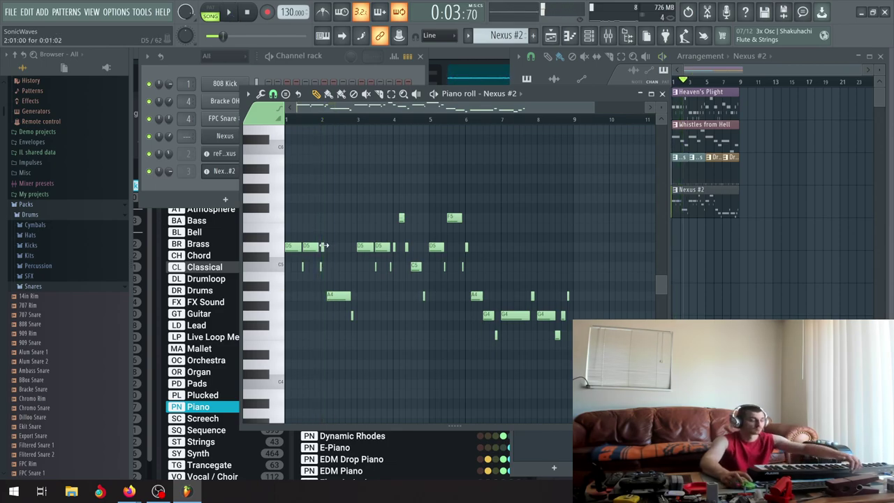
Lengthen the short D5 at the start of bar 2 and play the arrangement to check the change.
scroll(321, 256, up, 3)
scroll(325, 253, up, 2)
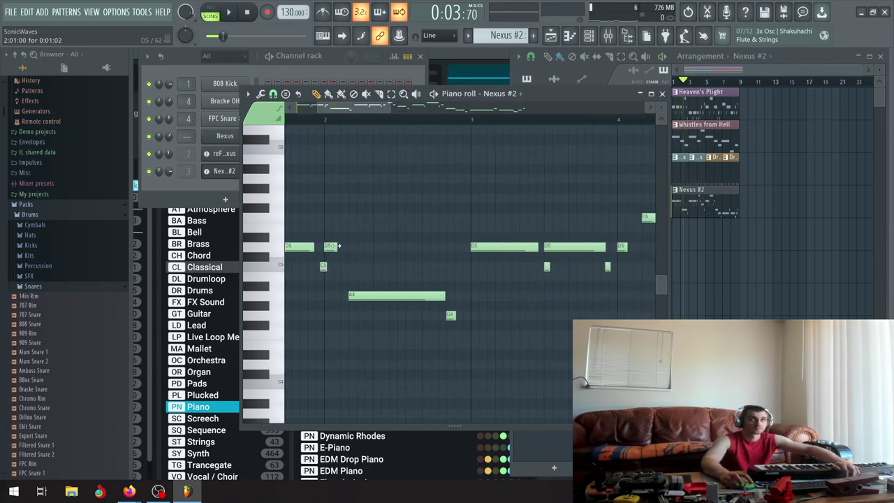
scroll(354, 250, down, 5)
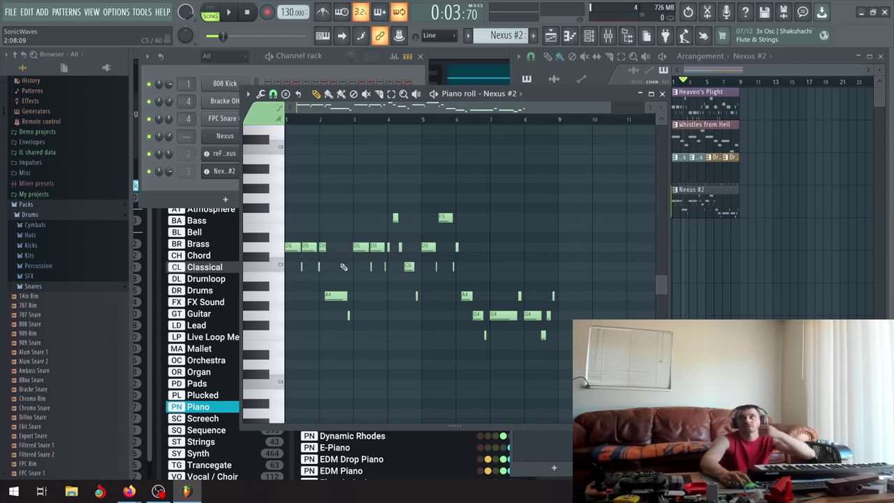
scroll(350, 253, down, 1)
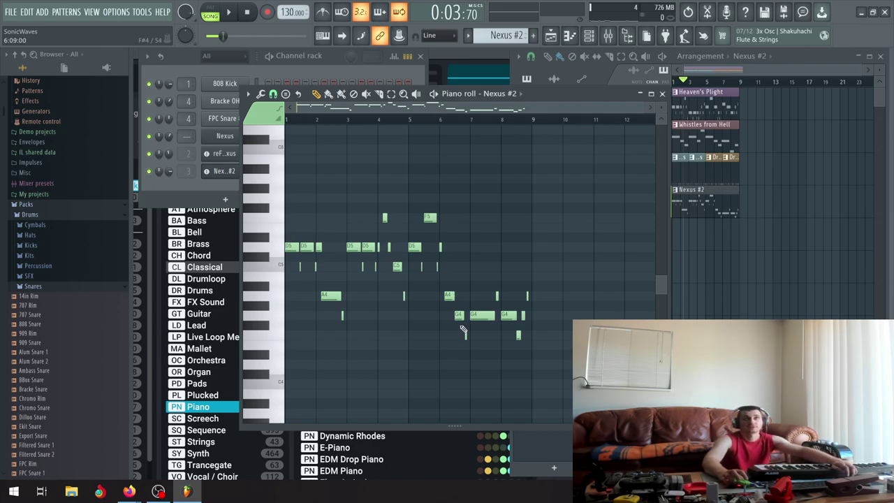
click(228, 12)
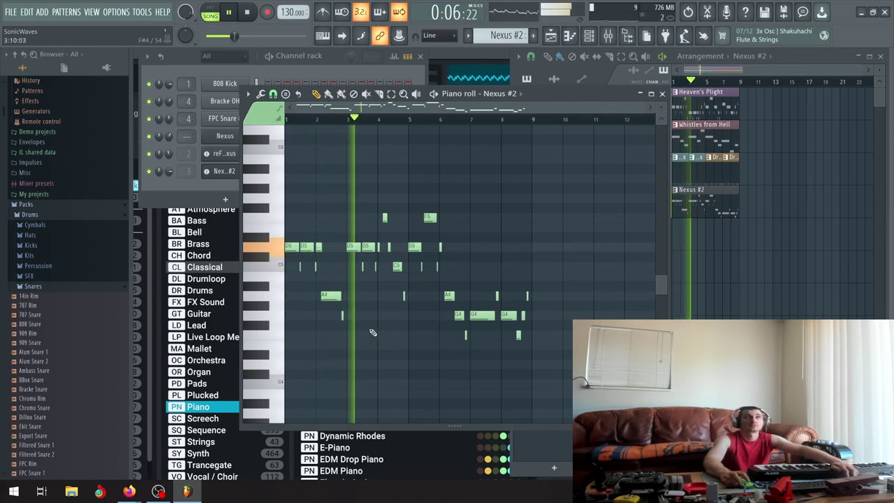
Move the short C5 in the middle of bar 3 slightly earlier so that it starts just before the second D5.
scroll(351, 316, up, 5)
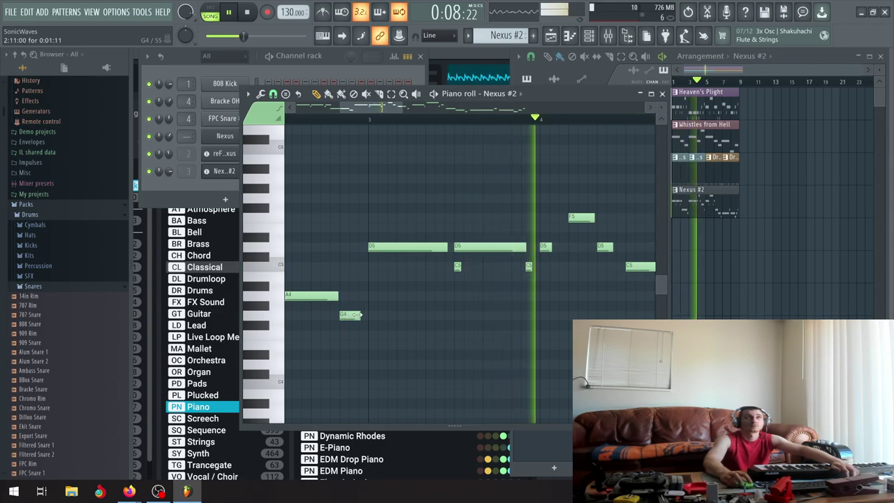
scroll(438, 266, up, 4)
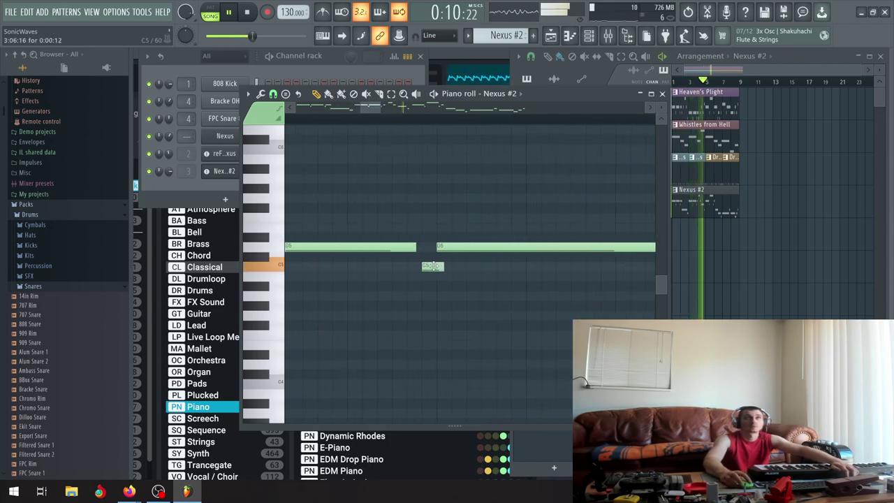
scroll(439, 266, down, 8)
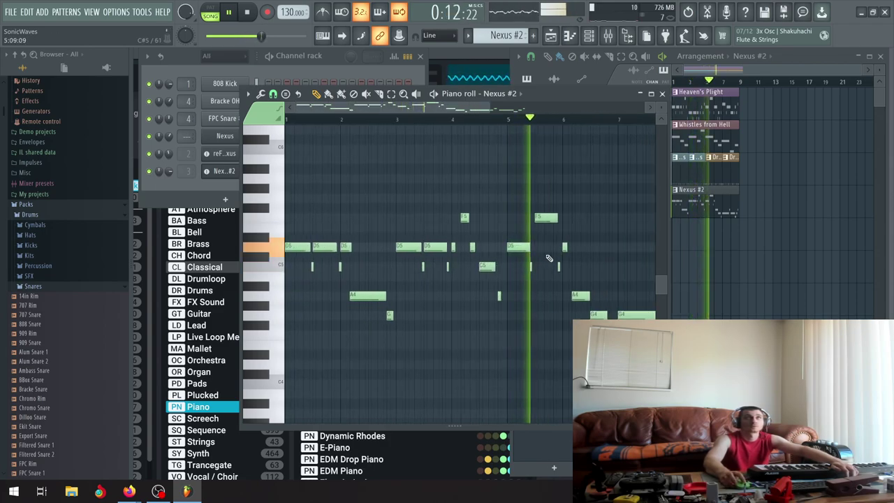
Shift the two short C5 notes in bar 5 later so that each starts just before the note that follows it.
scroll(489, 269, up, 5)
drag(489, 268, 503, 270)
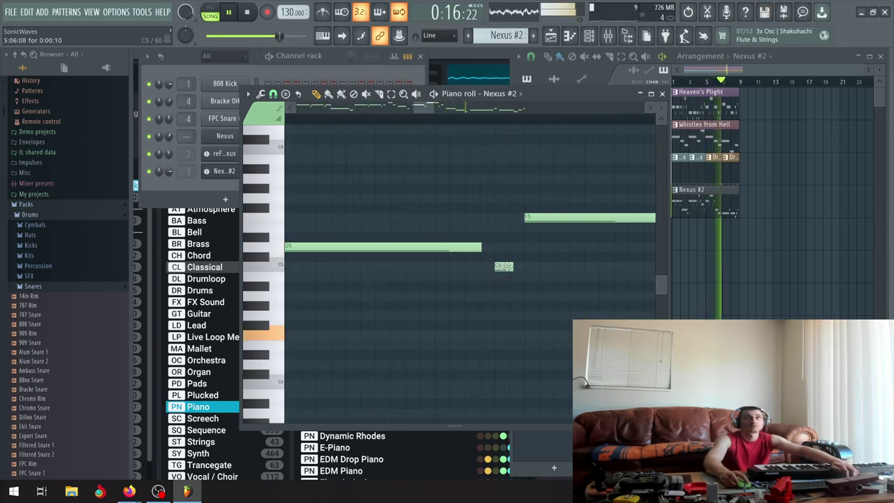
scroll(584, 268, down, 6)
scroll(584, 268, up, 5)
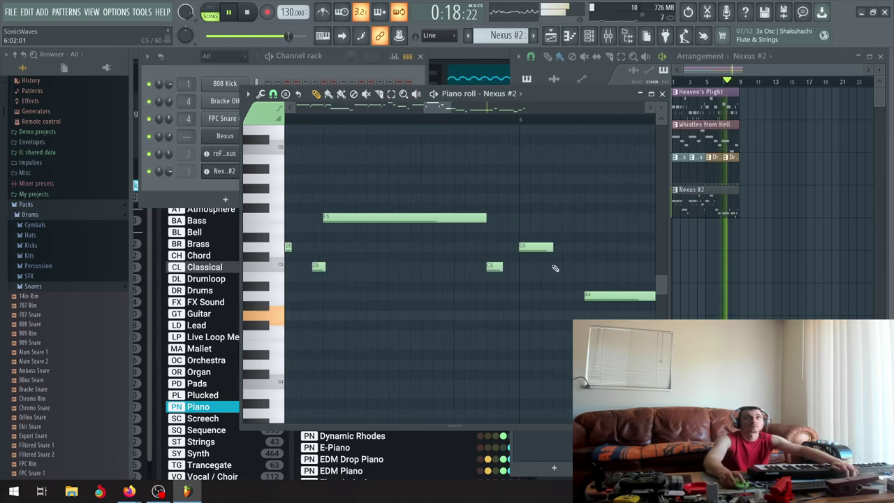
drag(482, 266, 510, 267)
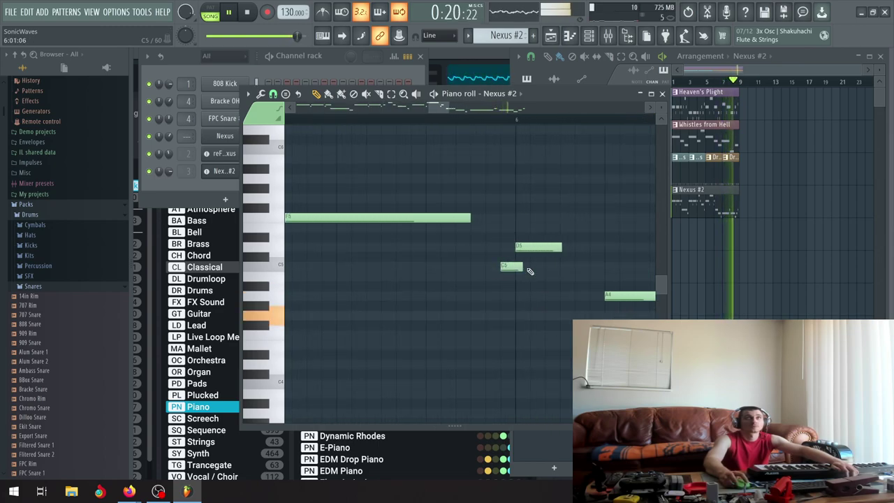
scroll(527, 274, down, 6)
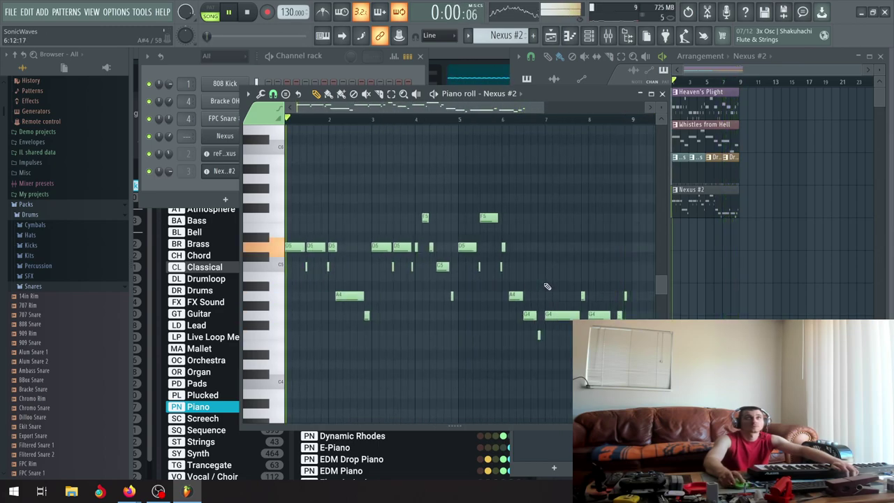
Restart the arrangement from the beginning and play all eight bars to check the edited Nexus #2 melody.
scroll(608, 296, up, 5)
scroll(586, 237, up, 4)
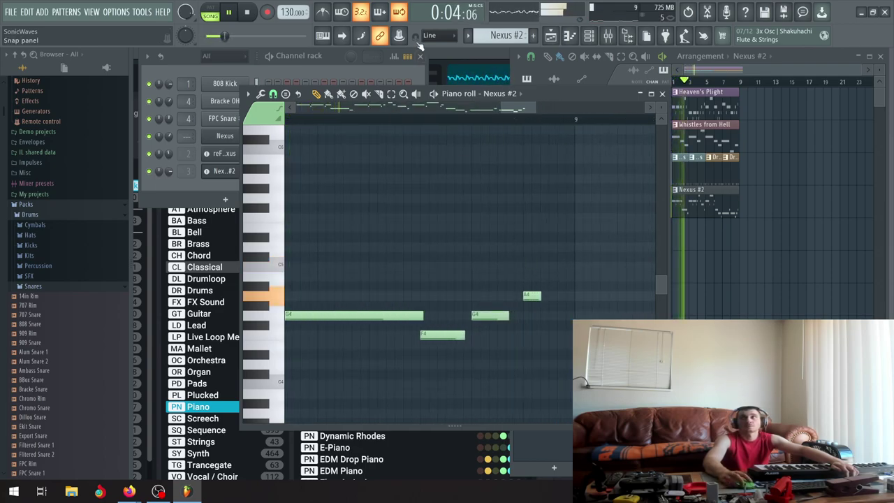
click(228, 13)
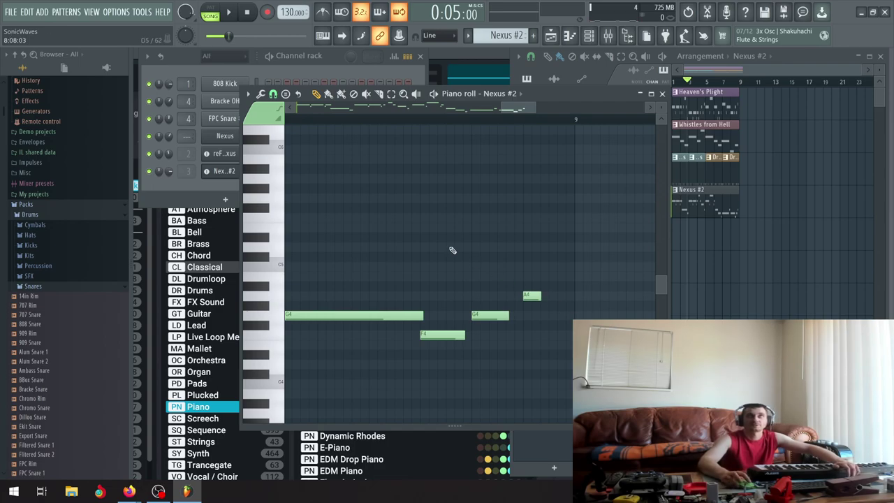
scroll(453, 250, down, 6)
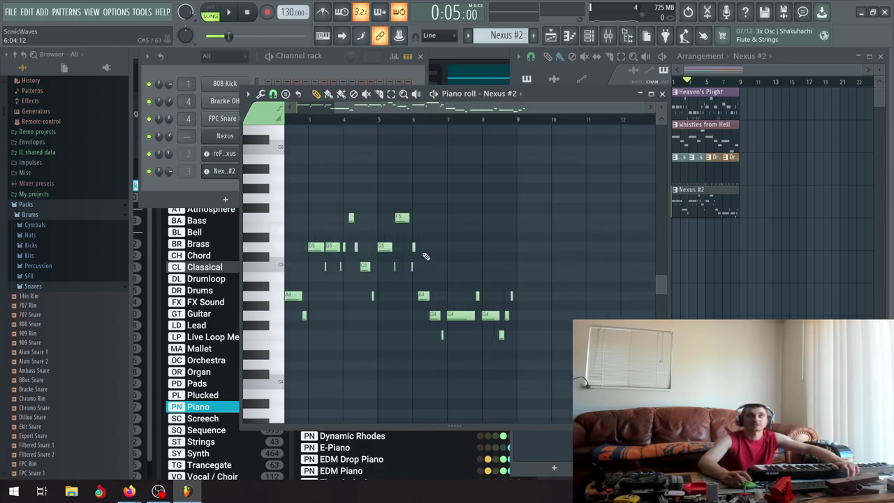
scroll(422, 252, down, 1)
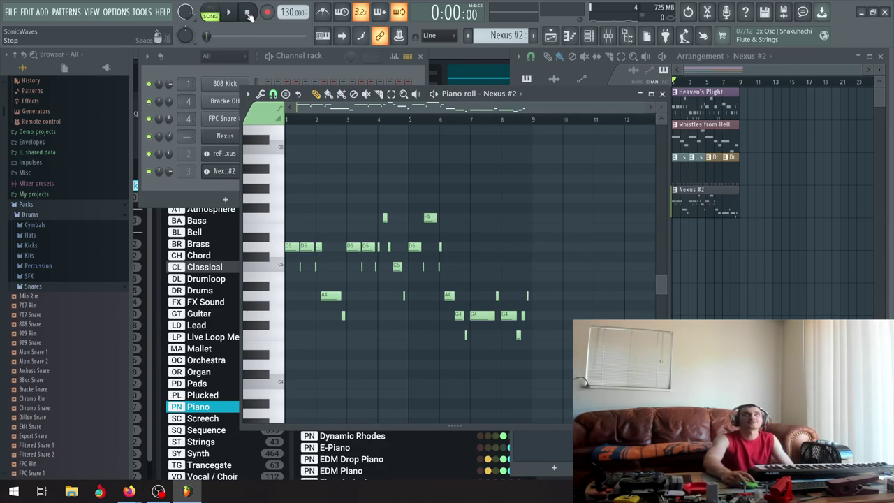
click(232, 13)
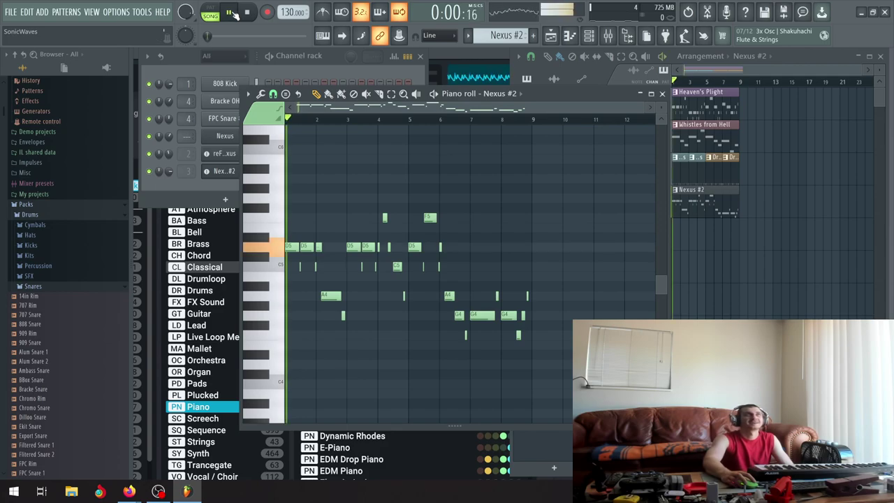
click(232, 13)
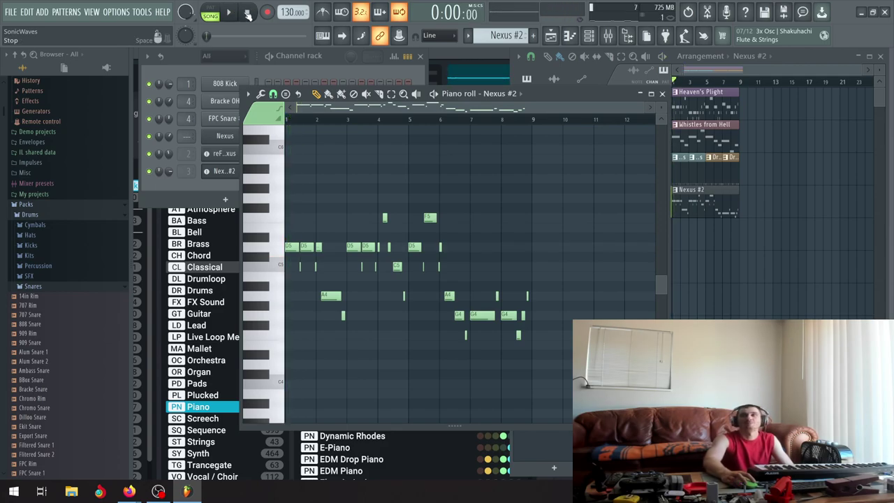
click(232, 13)
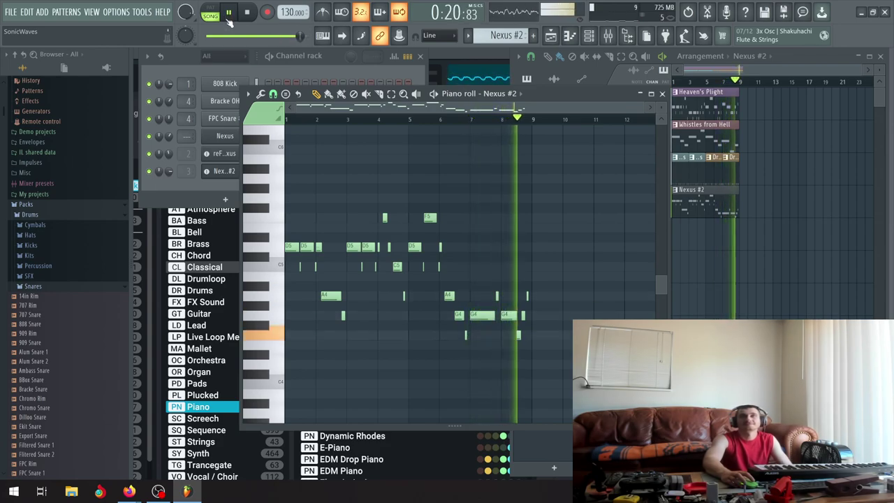
click(227, 13)
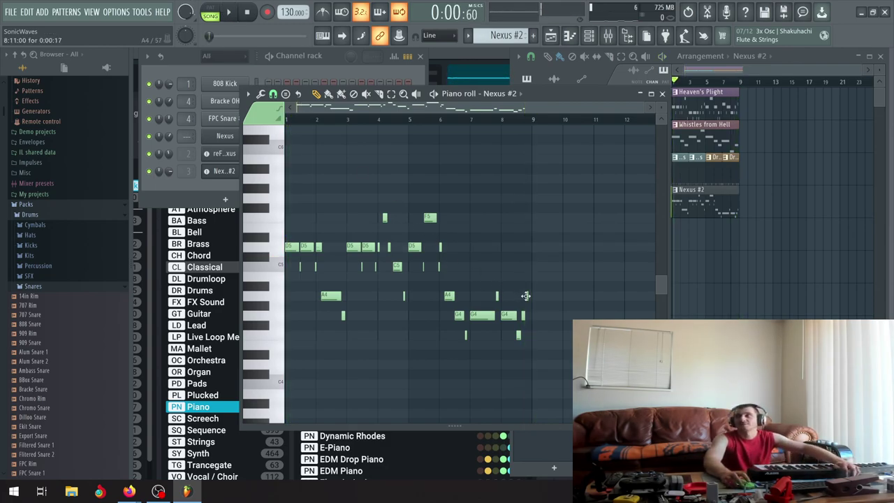
Move the last A4 of bar 8 later so that it starts at 8:12:08, and shorten it to 0:00:09.
scroll(530, 298, up, 8)
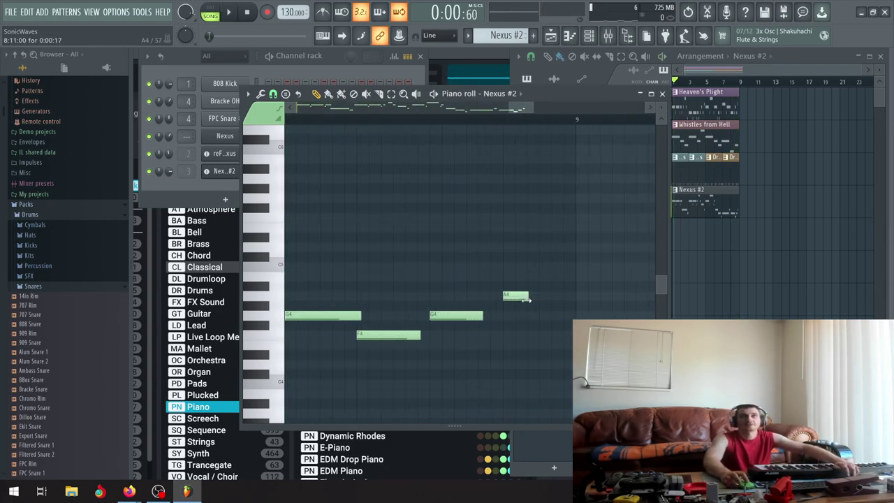
scroll(459, 301, down, 8)
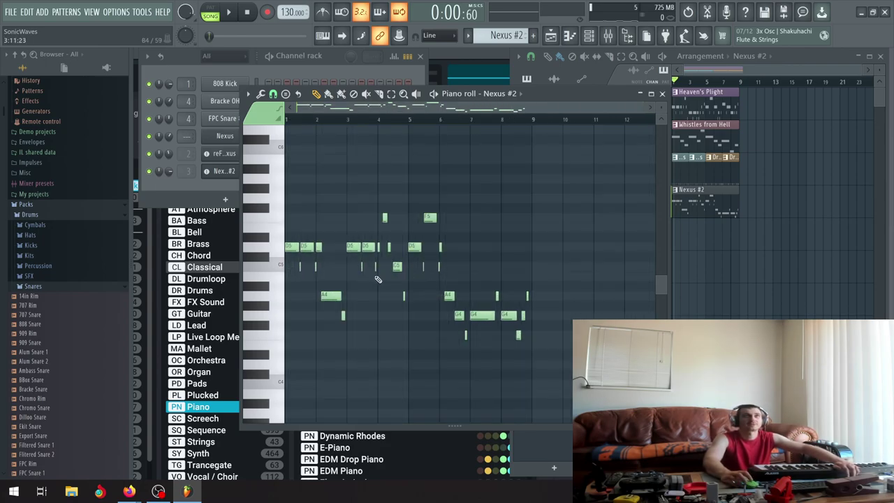
scroll(403, 294, up, 4)
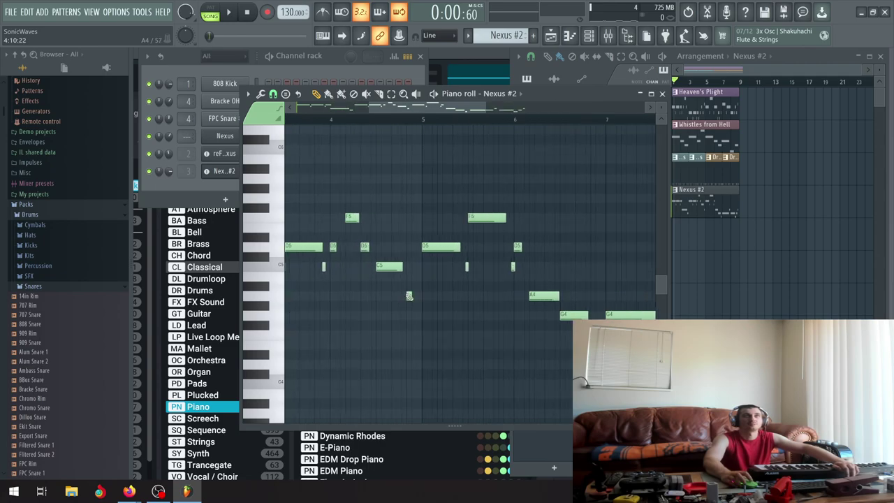
scroll(408, 302, down, 4)
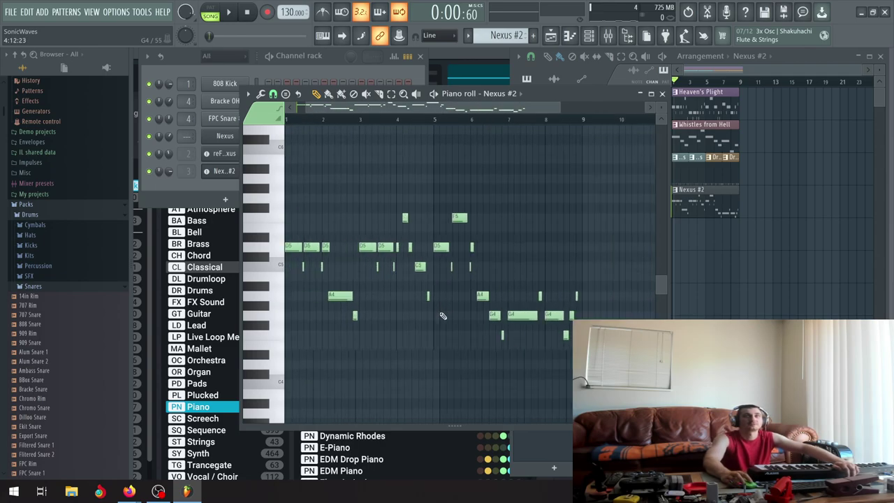
scroll(515, 307, up, 5)
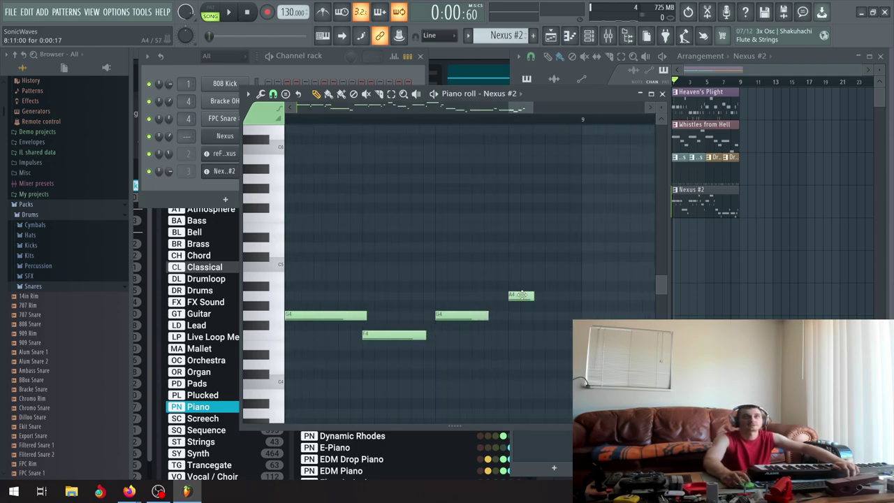
drag(523, 295, 576, 300)
scroll(575, 300, down, 2)
scroll(568, 297, up, 3)
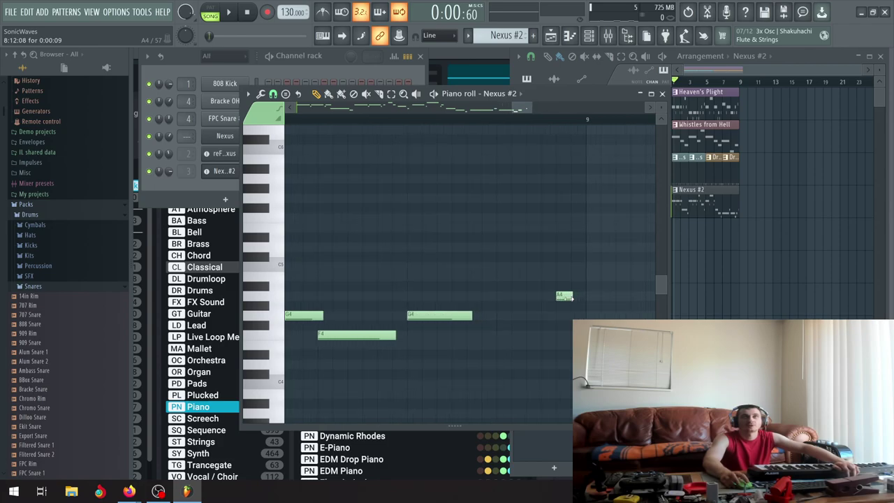
scroll(562, 295, down, 5)
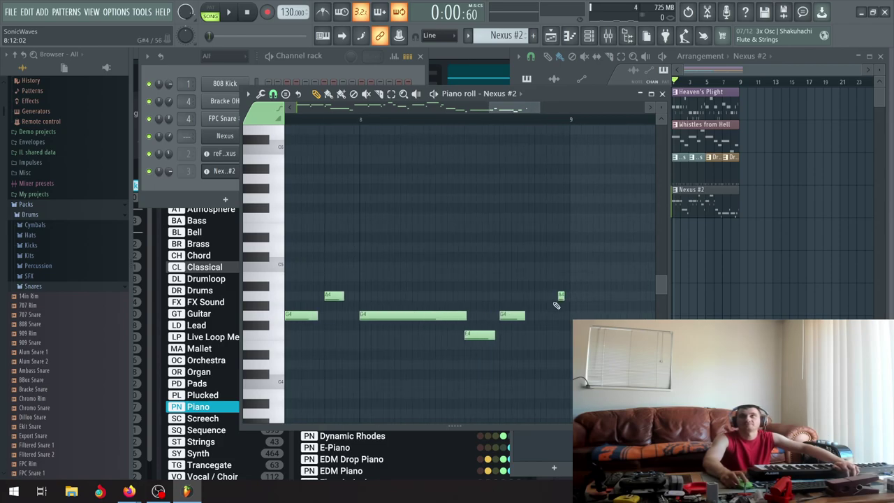
Play the arrangement and move the last A4 of bar 8 earlier to 8:11:16, lengthening it to 0:01:01.
click(230, 12)
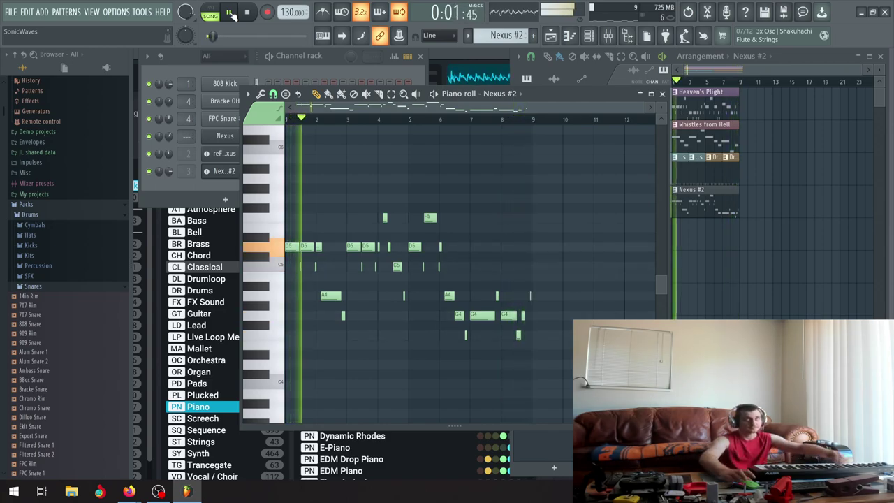
scroll(539, 275, up, 3)
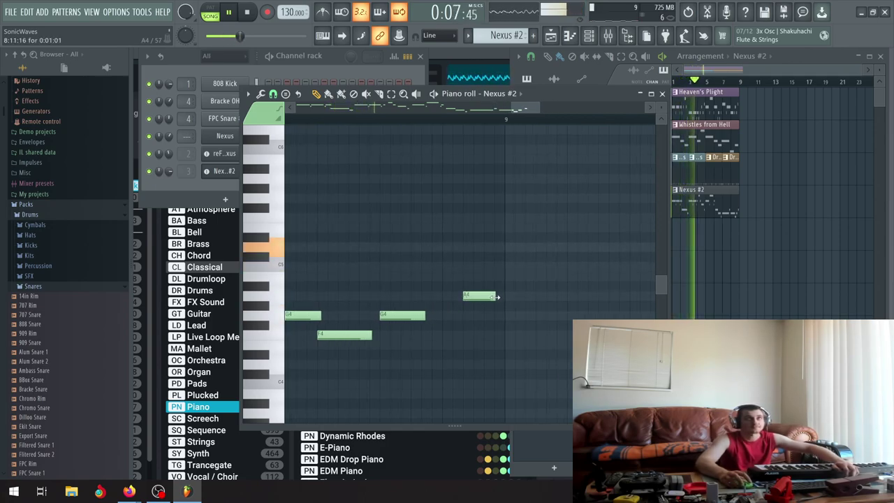
scroll(473, 301, down, 3)
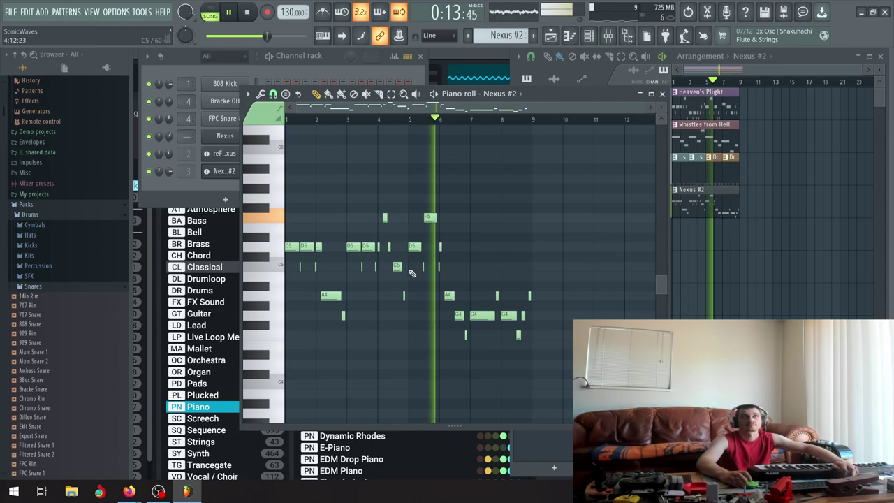
Lengthen the last A4 of bar 8 to 0:01:09 and move it back so that it starts at 8:11:00.
scroll(446, 276, up, 3)
scroll(445, 275, up, 3)
scroll(459, 270, down, 6)
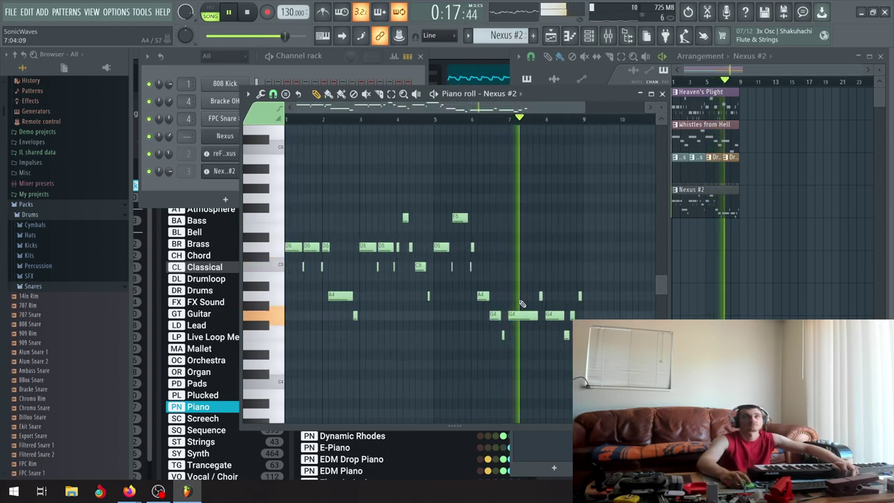
scroll(524, 303, down, 2)
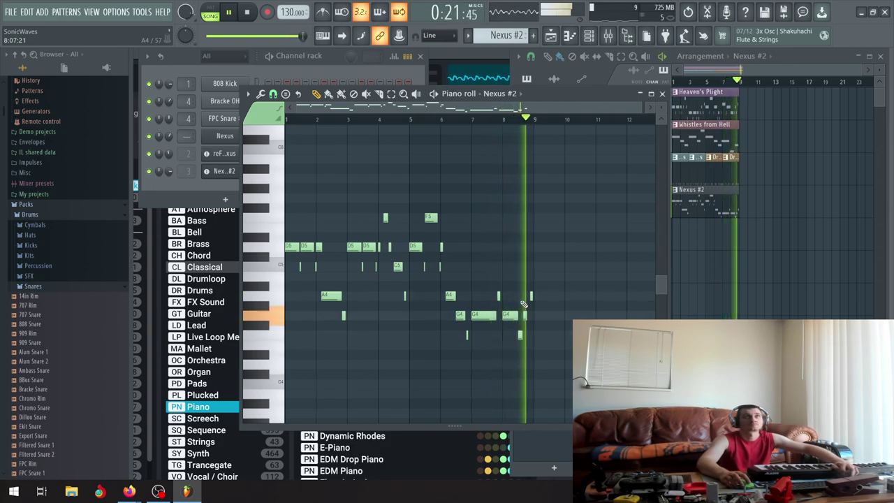
scroll(529, 303, up, 4)
scroll(530, 302, up, 3)
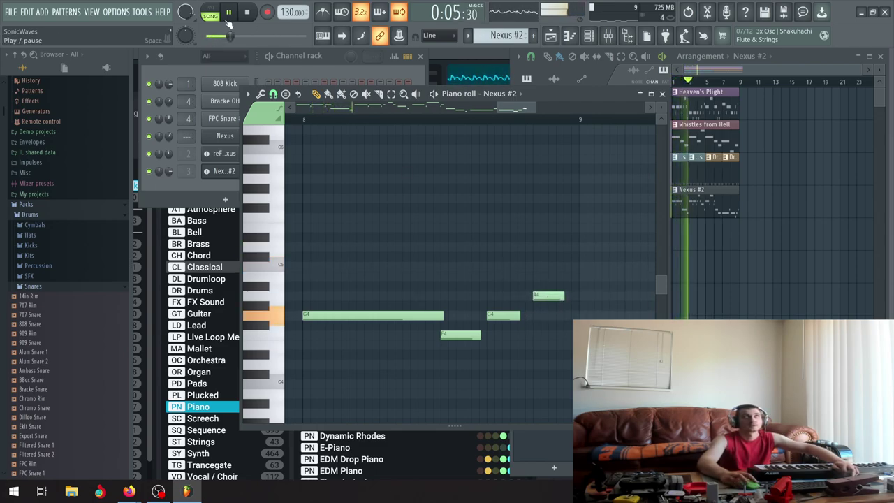
Play the arrangement from late in bar 7 to check the closing notes of the melody.
scroll(451, 244, down, 2)
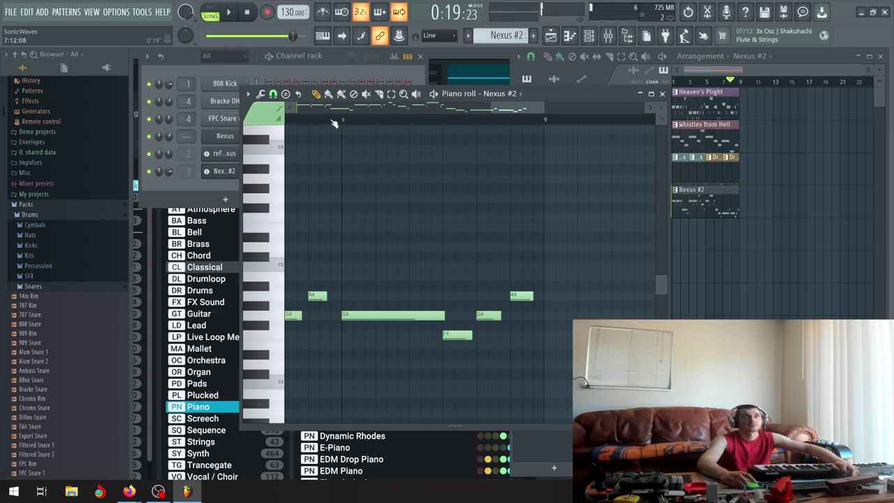
click(232, 13)
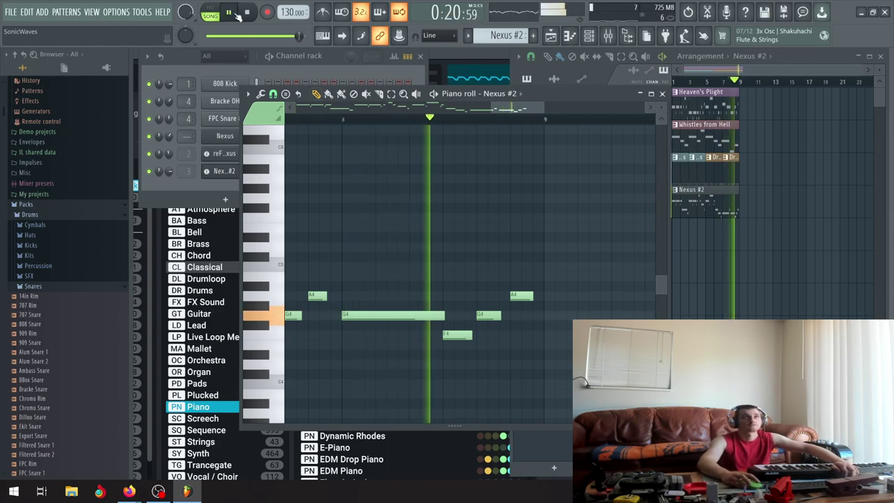
click(247, 12)
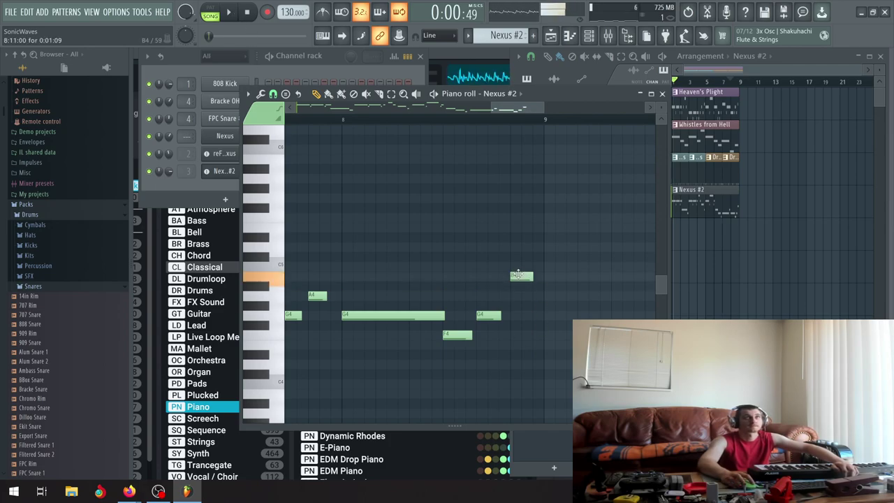
Raise the last note of bar 8 to C5 and play the end of the arrangement to check it.
scroll(518, 274, down, 4)
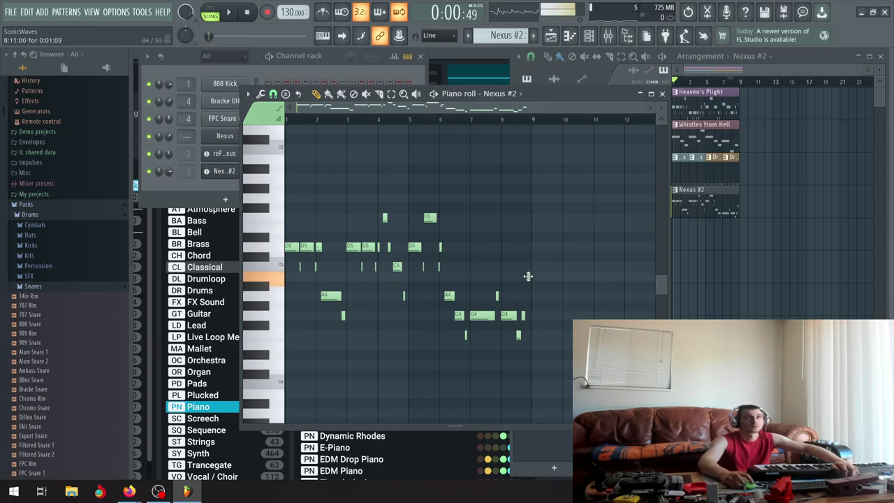
scroll(528, 266, up, 4)
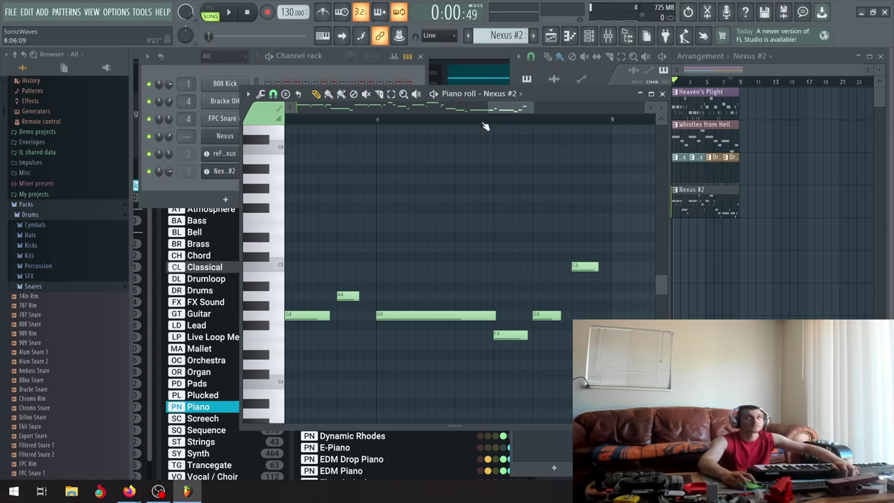
key(space)
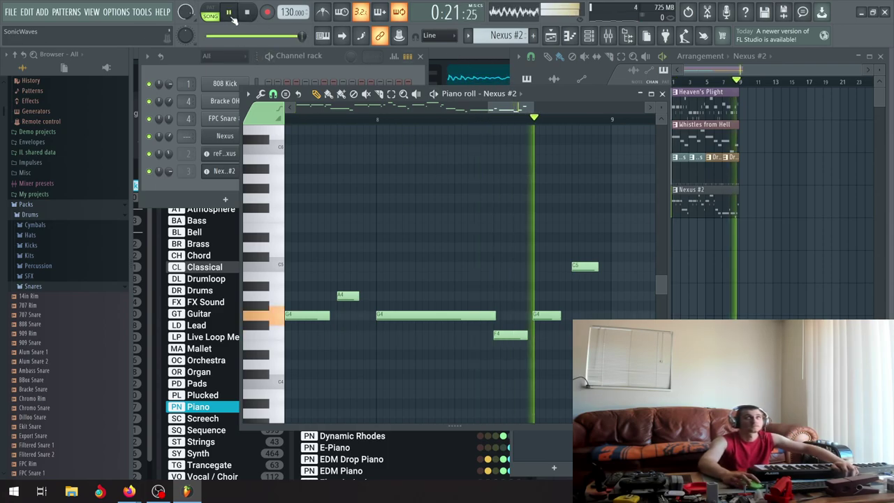
click(210, 16)
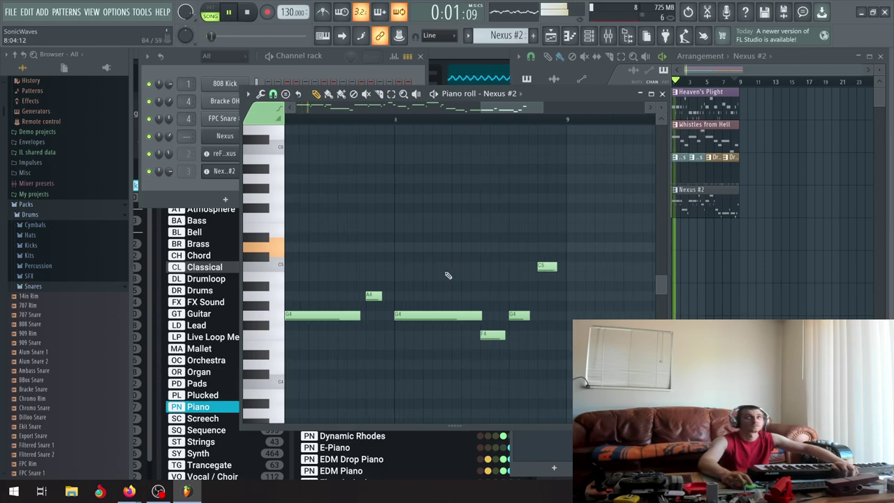
Play the arrangement to review the whole Nexus #2 melody, and close its piano roll.
scroll(467, 262, down, 4)
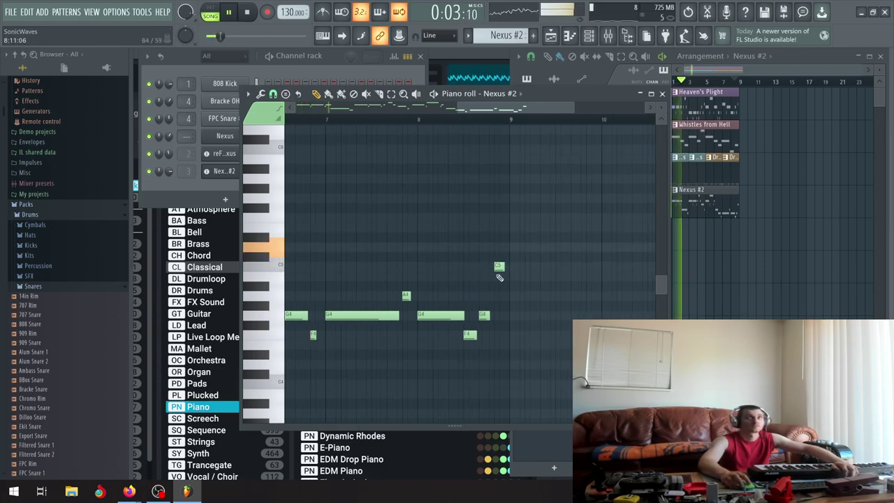
scroll(498, 273, up, 4)
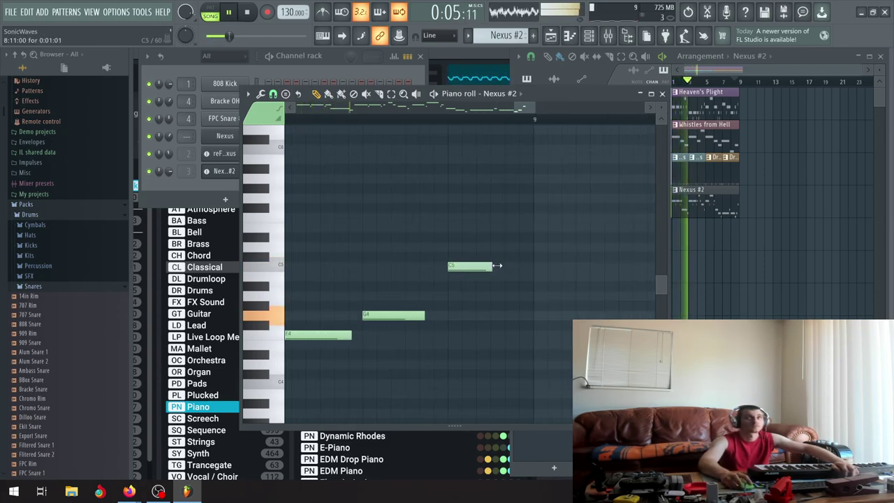
scroll(497, 265, down, 4)
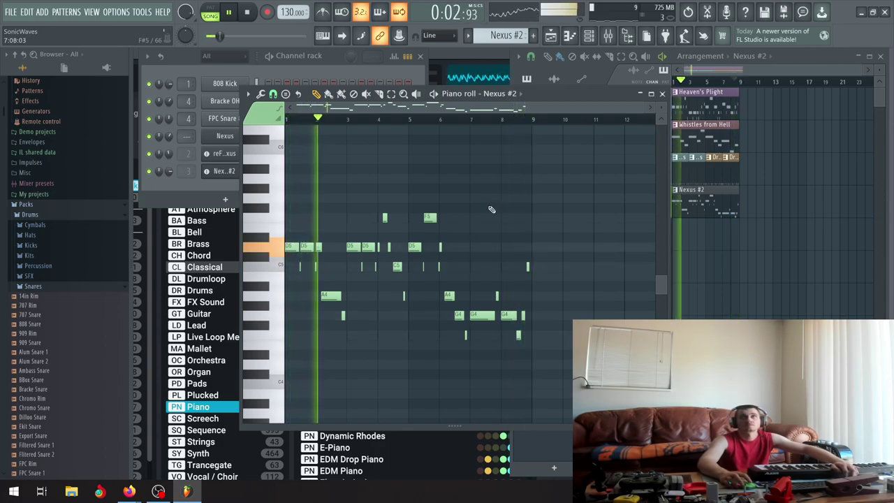
click(663, 93)
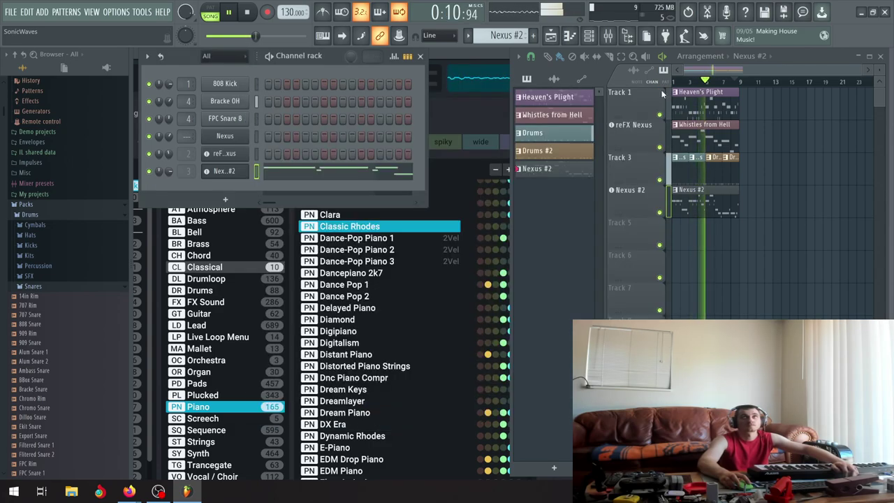
Rename the Nexus #2 pattern to Dawn.
right_click(559, 176)
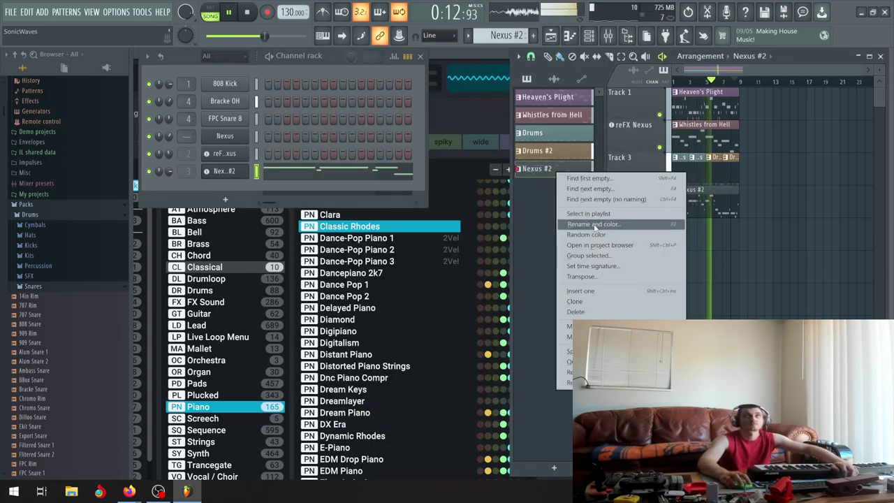
click(597, 222)
text(Dawn)
key(Return)
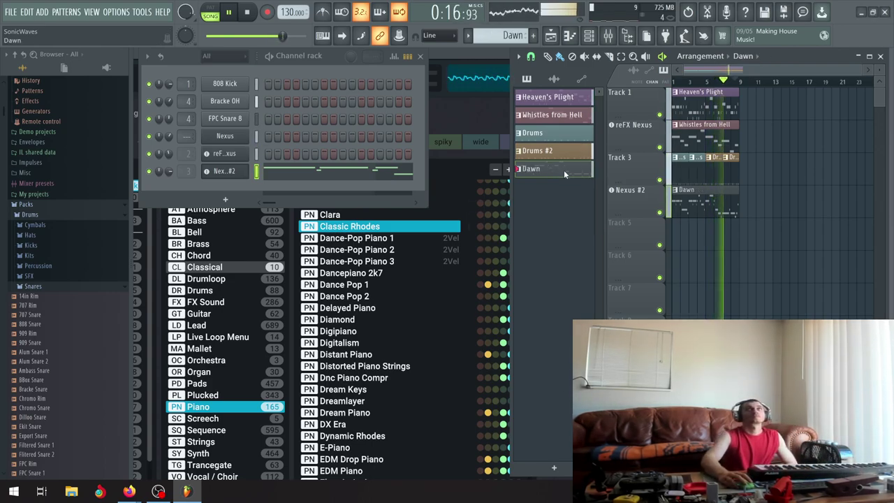
Randomize the Dawn pattern's color until it is purple.
right_click(563, 170)
click(612, 235)
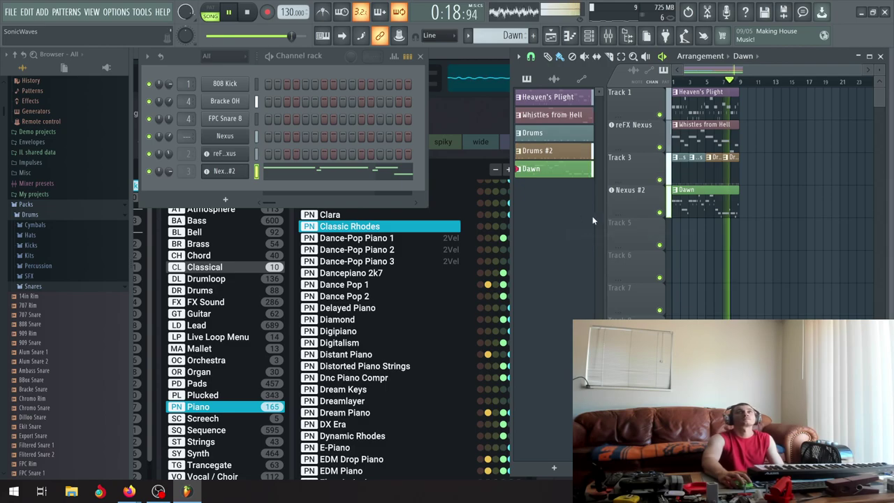
right_click(542, 170)
click(586, 233)
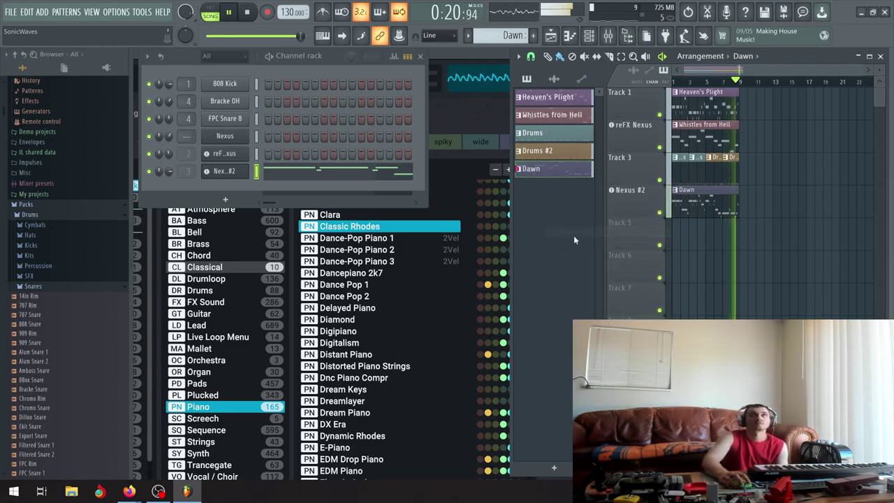
right_click(548, 170)
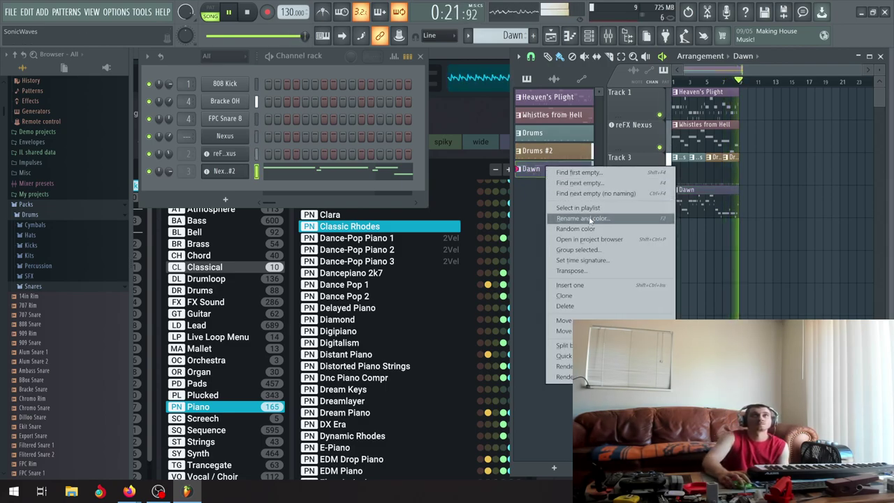
click(520, 210)
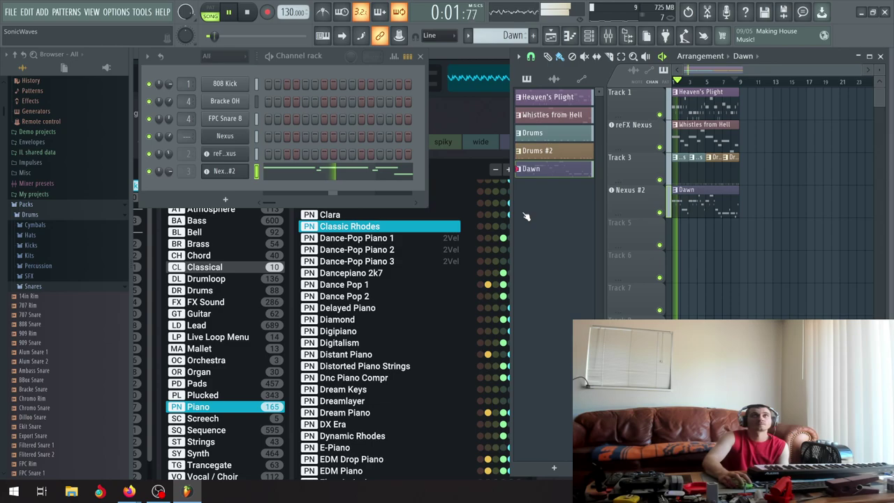
Turn Track 5 into an instrument track with a new Nexus instance and move the plugin window so its preset list is accessible.
right_click(637, 236)
mouse_move(713, 270)
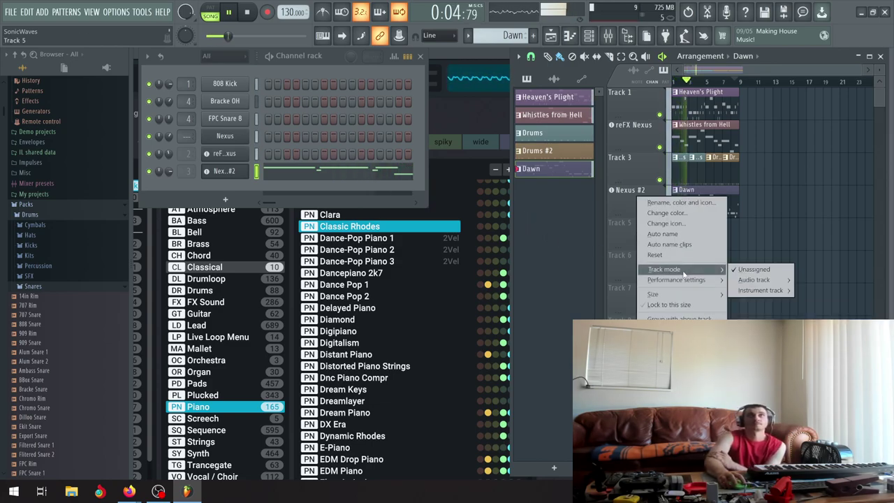
mouse_move(764, 289)
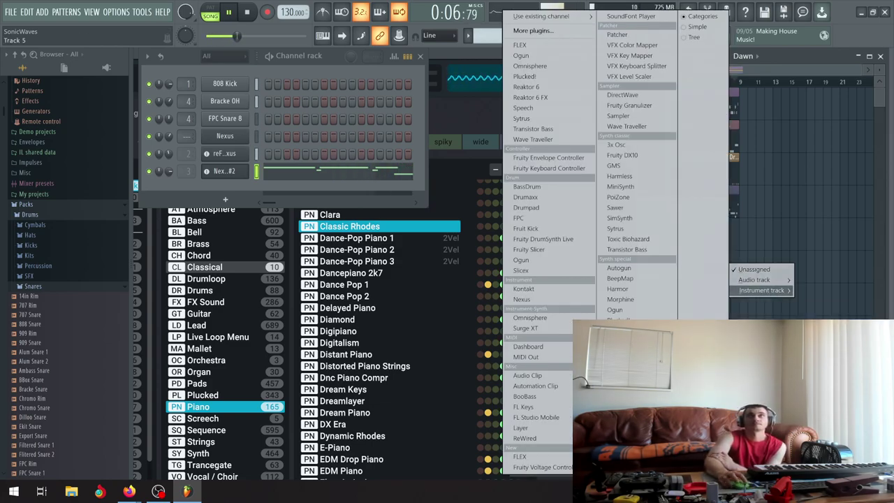
click(521, 298)
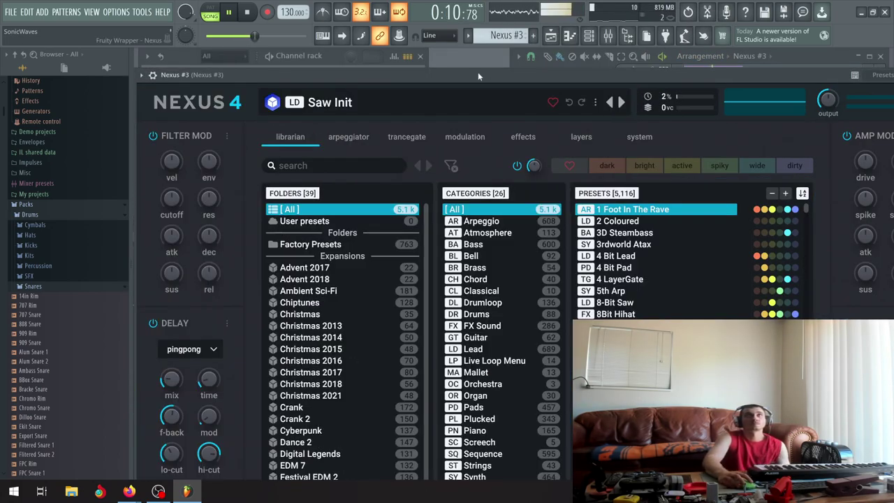
drag(477, 72, 191, 60)
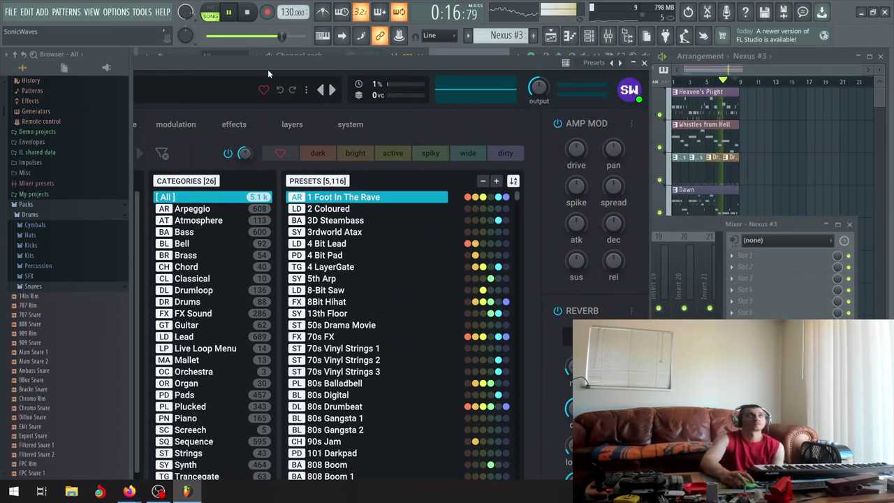
drag(268, 71, 259, 60)
Stop playback and load the Agent Knarz preset from the Bass category in Nexus #3.
click(230, 9)
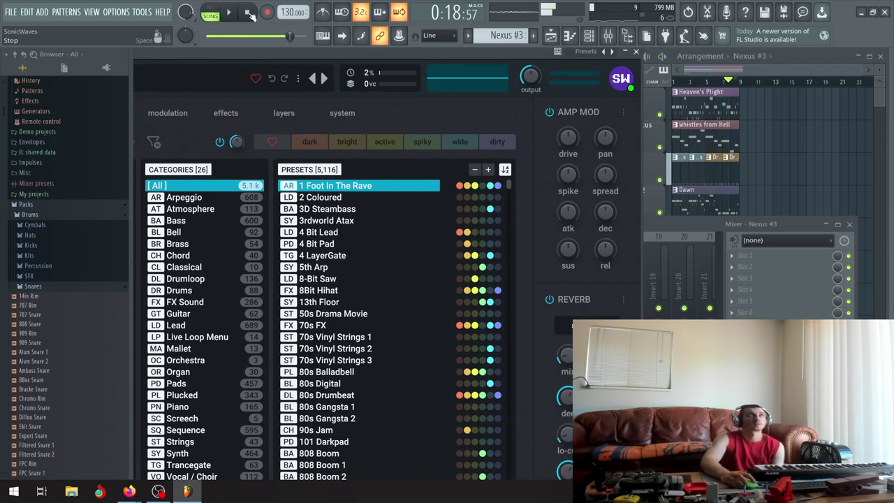
click(246, 12)
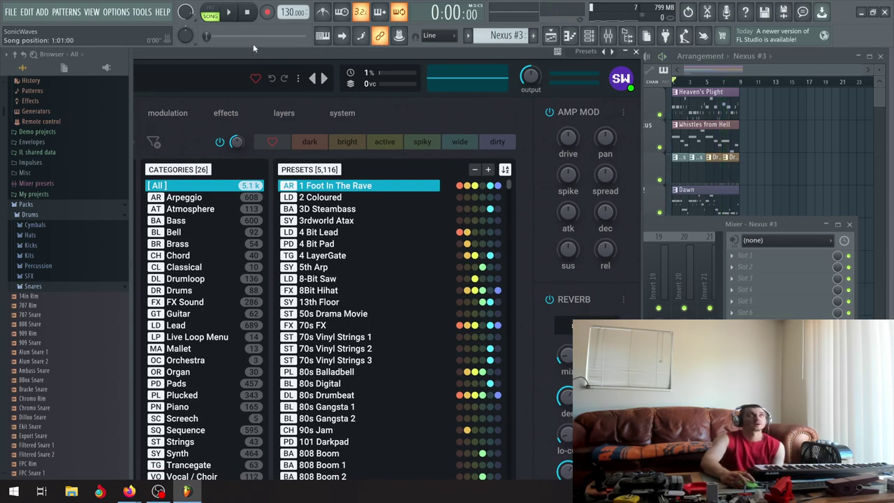
click(185, 222)
click(371, 325)
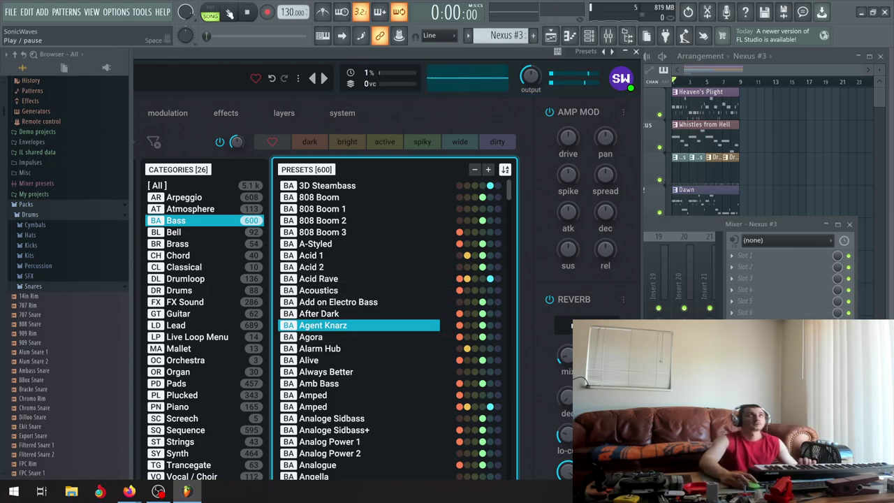
Play the arrangement and audition the bass presets 3D Steambass, 808 Boom and 808 Boom 1 over it.
click(229, 14)
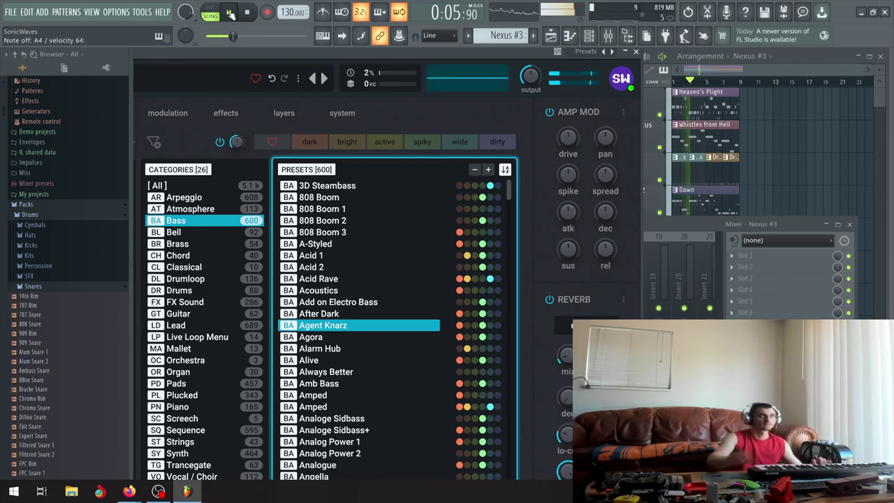
click(323, 185)
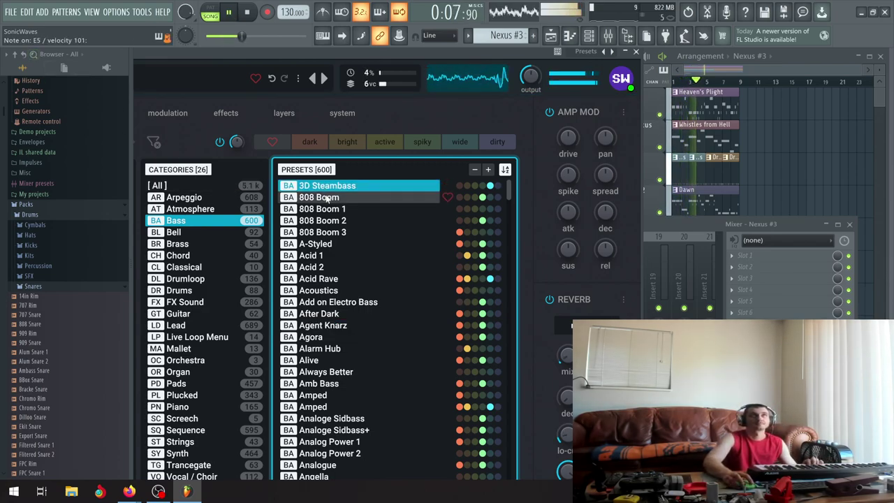
click(326, 198)
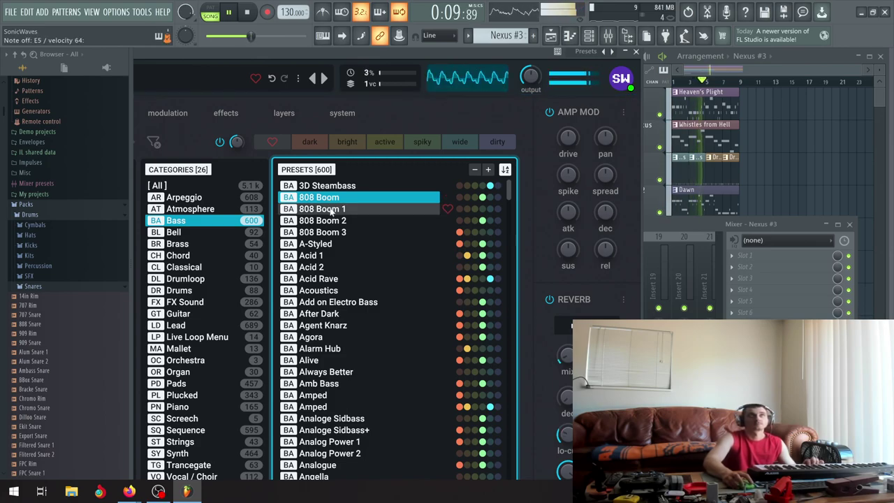
click(334, 209)
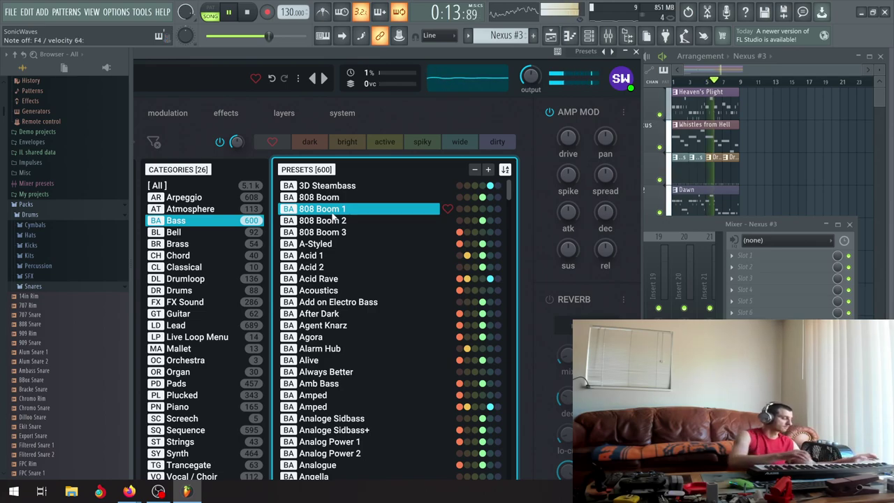
Move the Nexus #3 window below the channel rack and step through the bass presets to 808 Boom 3.
drag(382, 48, 356, 227)
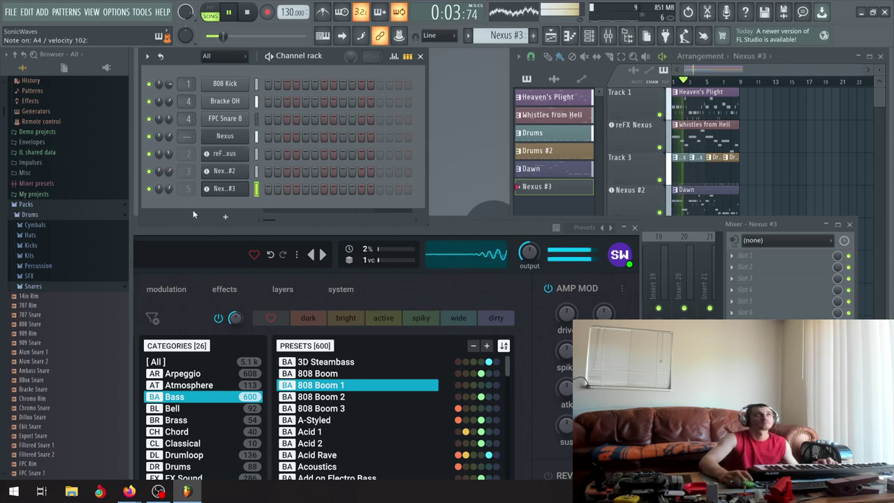
click(731, 159)
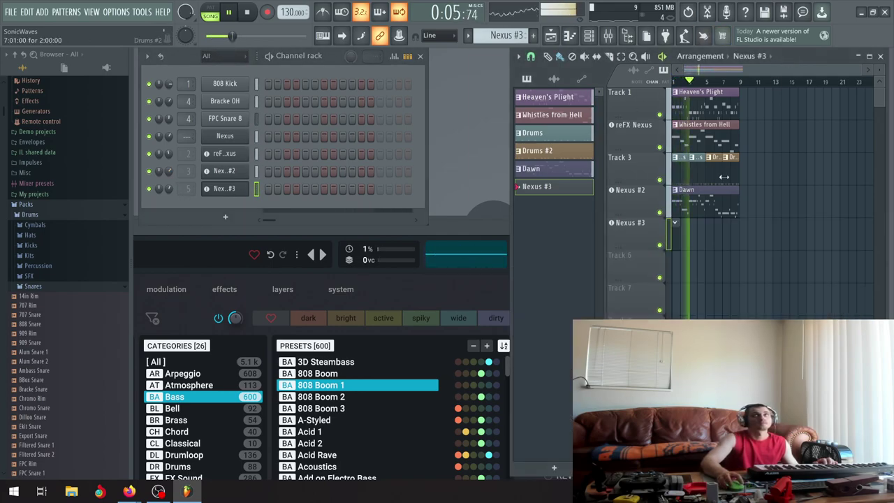
click(446, 229)
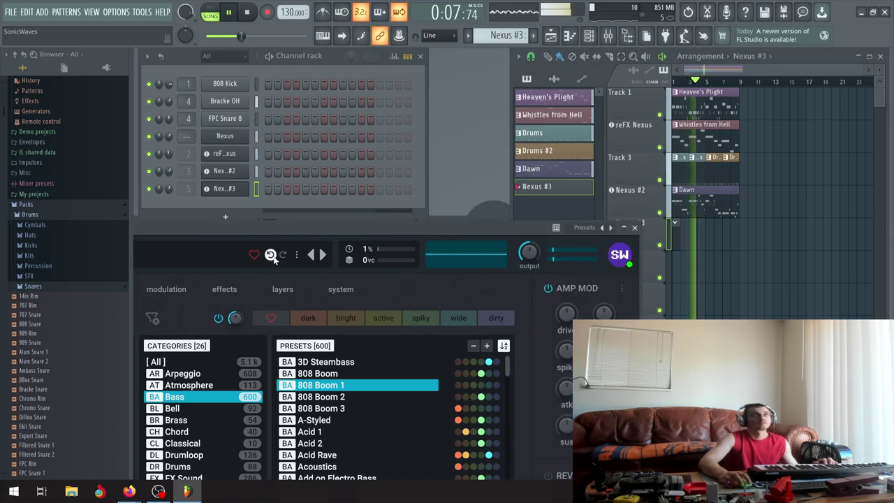
click(323, 254)
click(323, 254)
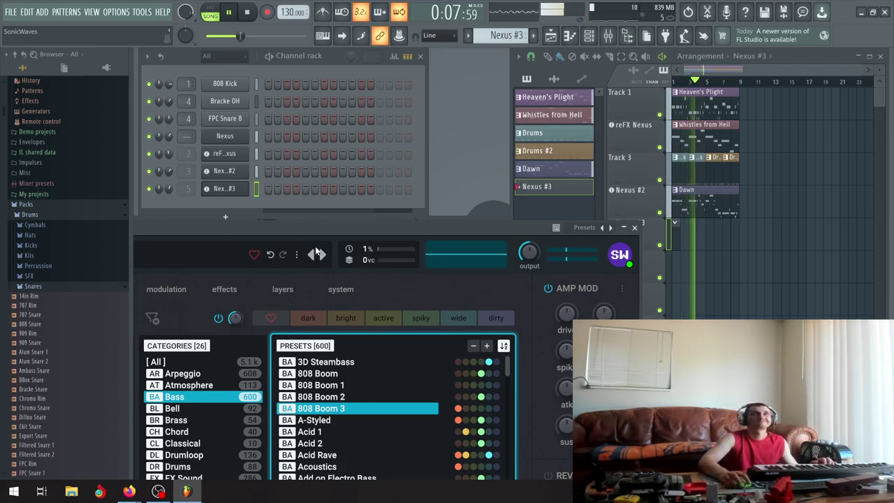
Audition the following bass presets over the arrangement, including Acid 1, Acid 2 and Acid Rave, up to Add on Electro Bass.
click(321, 254)
click(320, 254)
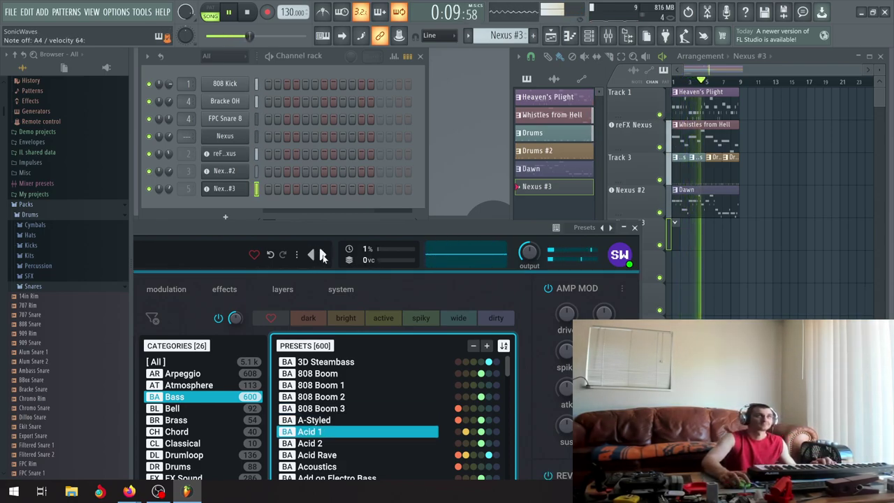
click(320, 254)
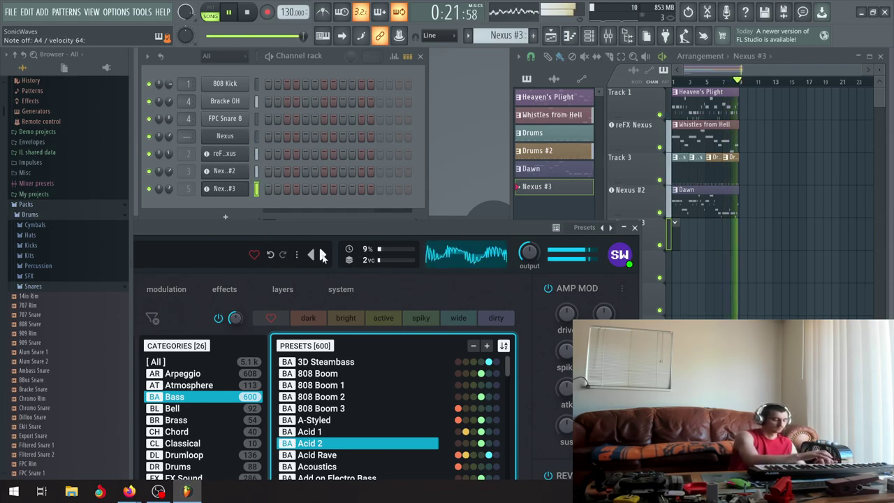
click(322, 255)
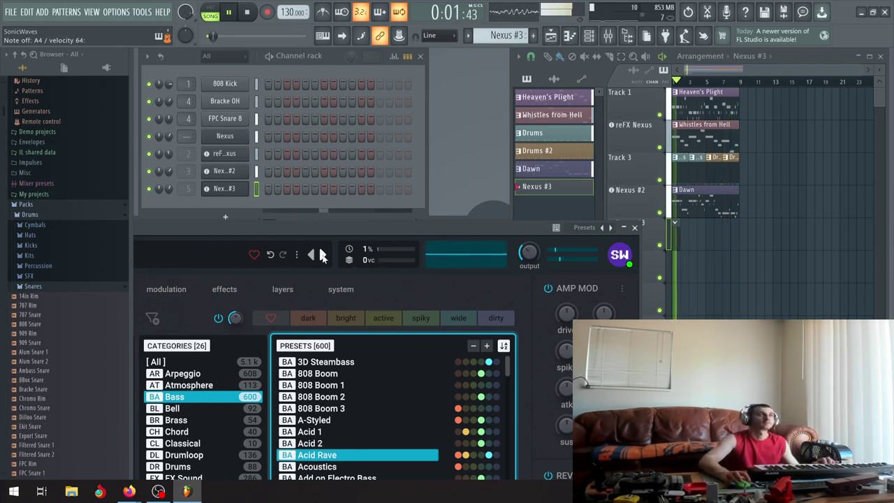
click(322, 255)
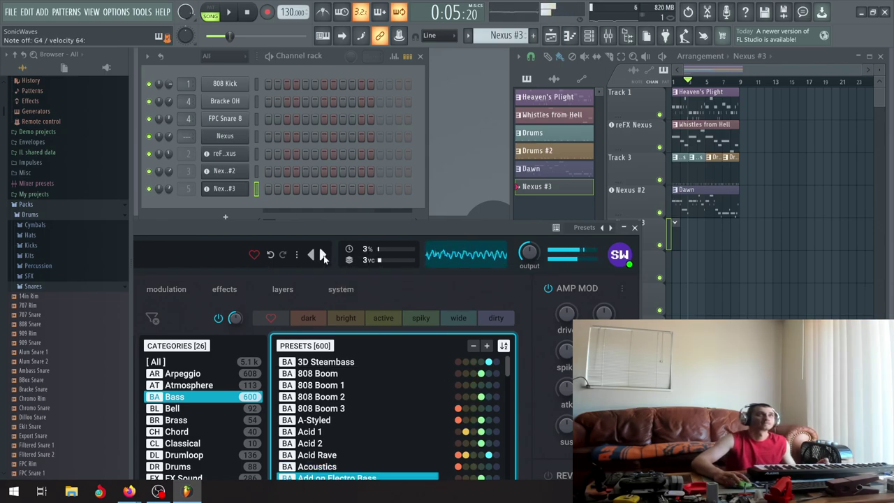
Resume playback and audition the bass presets Agent Knarz, Agora, Alarm Hub and Alive over the arrangement.
scroll(353, 414, down, 5)
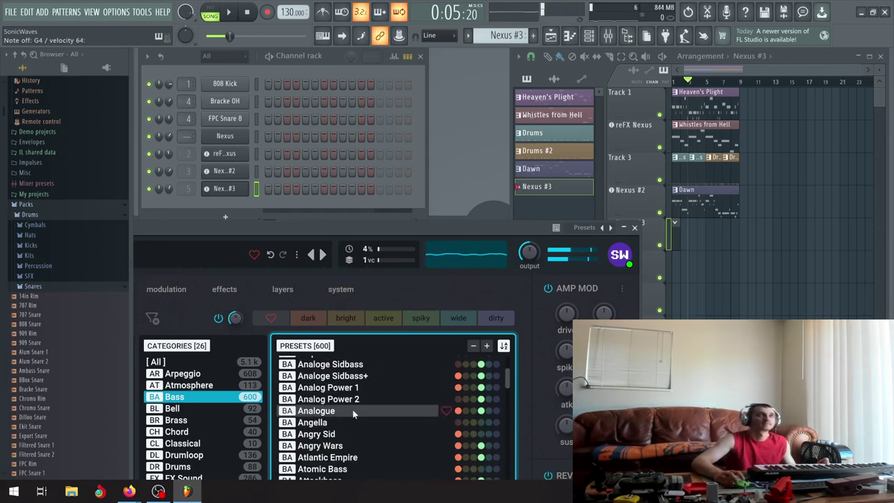
click(228, 13)
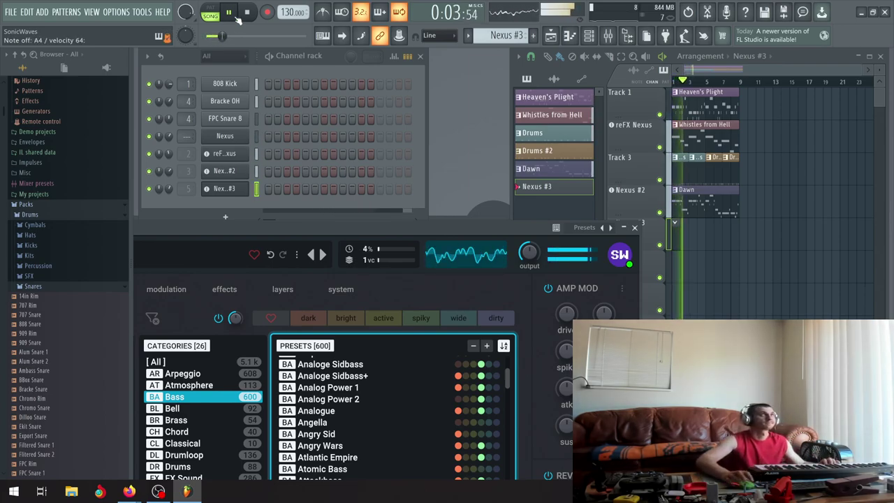
click(321, 254)
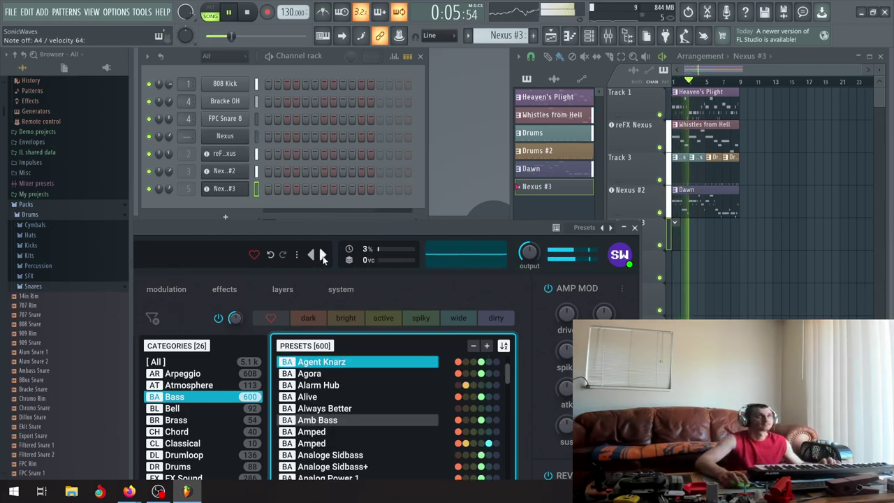
click(322, 255)
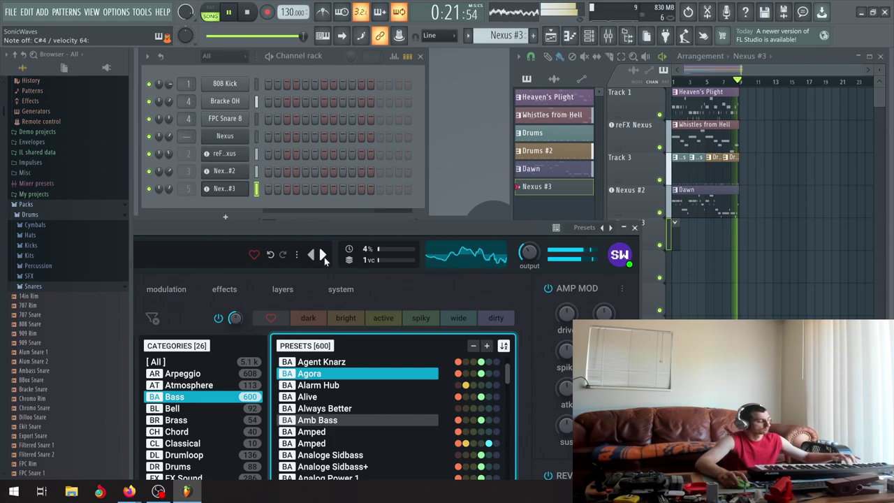
click(323, 256)
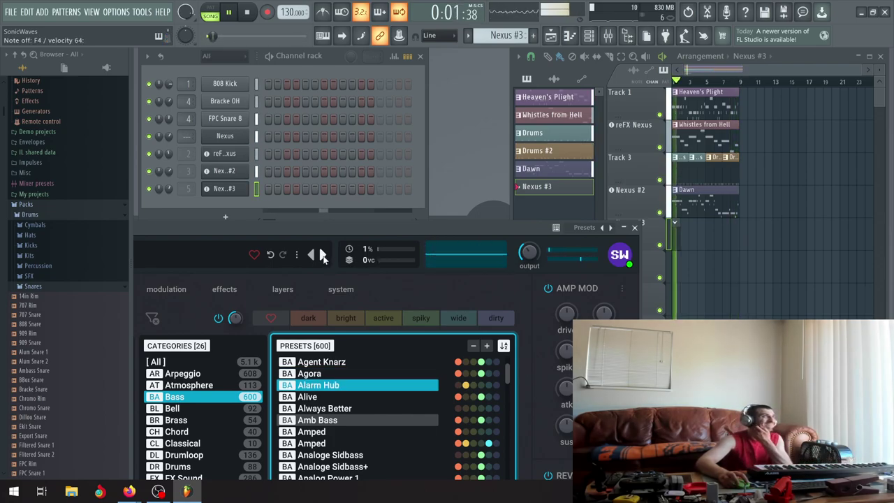
click(323, 256)
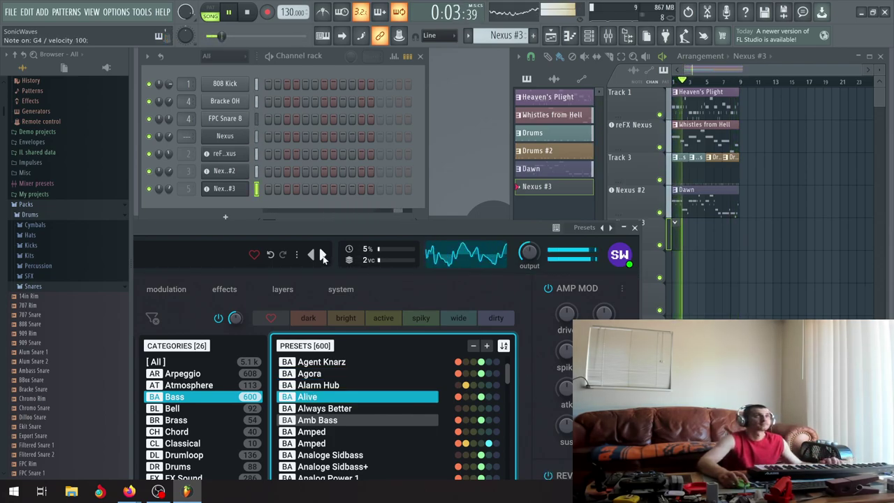
Step through the bass presets from Alive past Always Better and settle on Amb Bass while playing along.
click(323, 255)
click(312, 256)
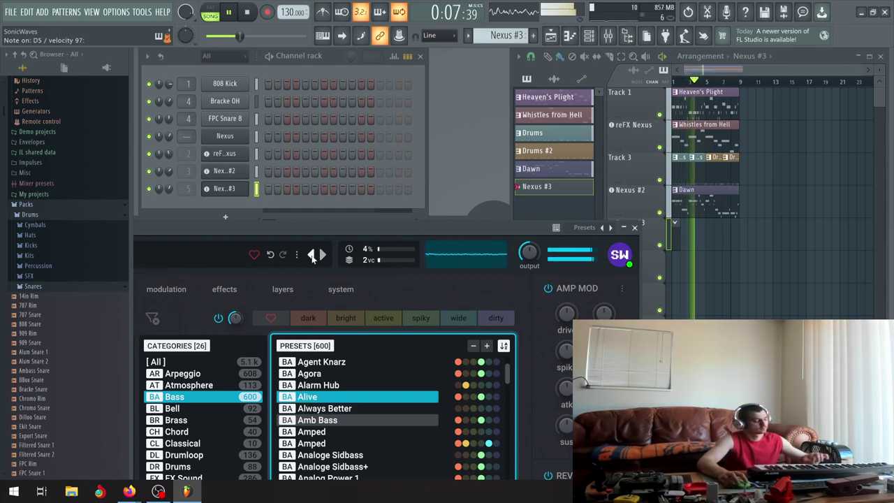
click(322, 256)
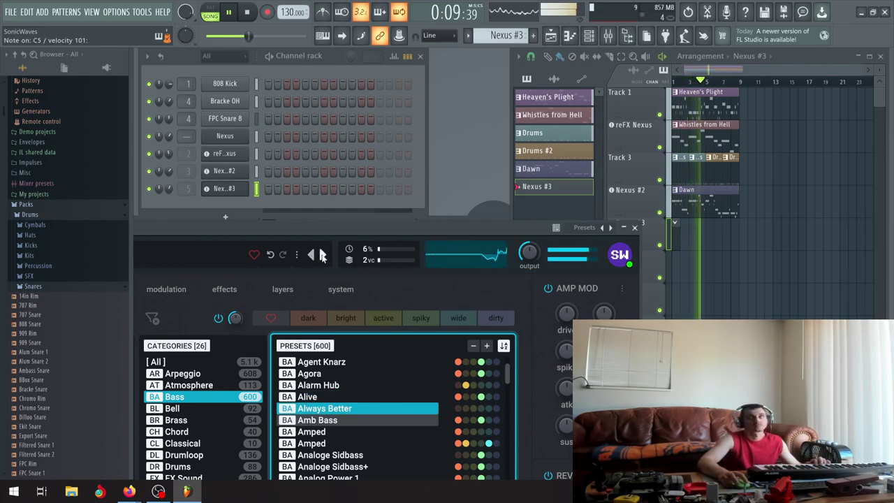
click(322, 256)
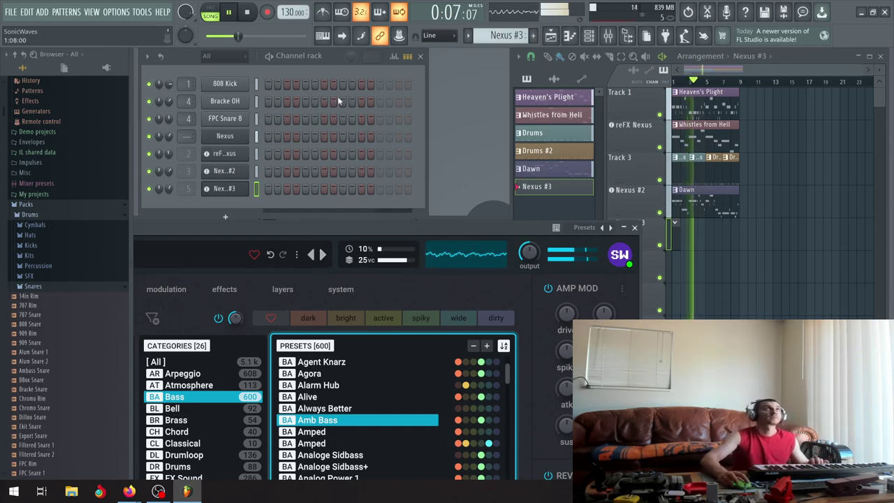
Record a bass line with the Amb Bass preset into pattern Nexus #3 over the arrangement, and open it in the piano roll.
click(231, 12)
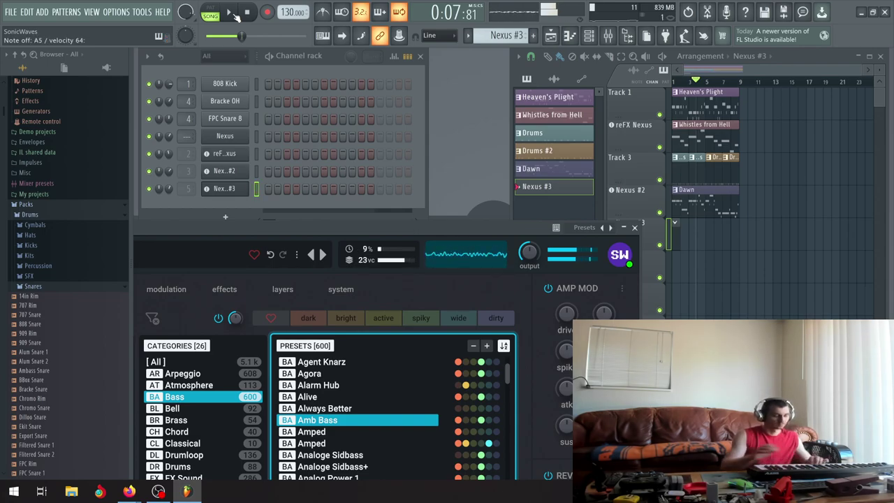
click(248, 12)
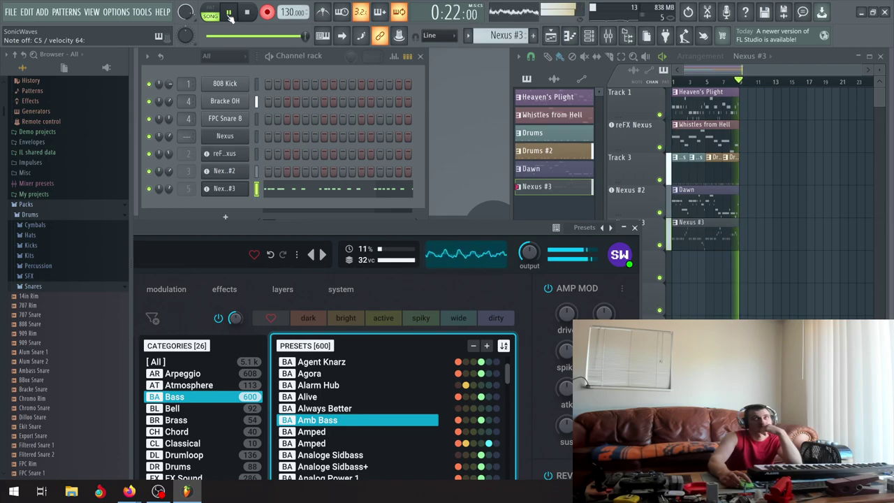
key(space)
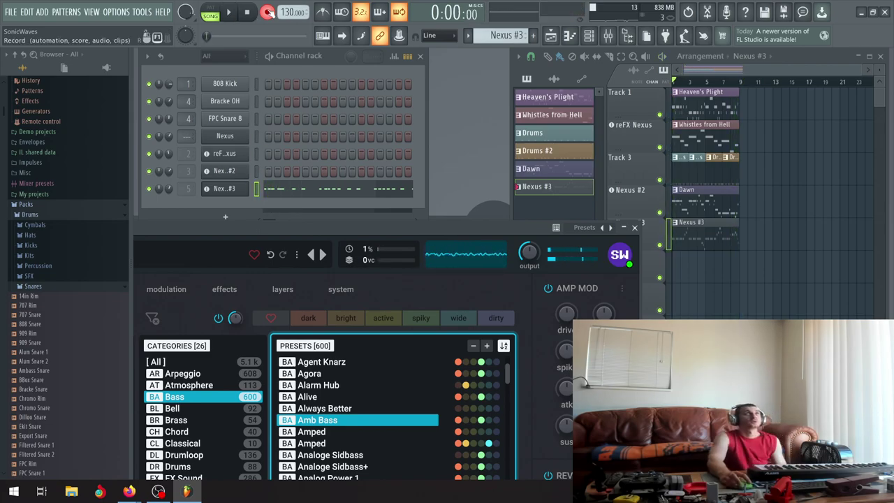
click(328, 189)
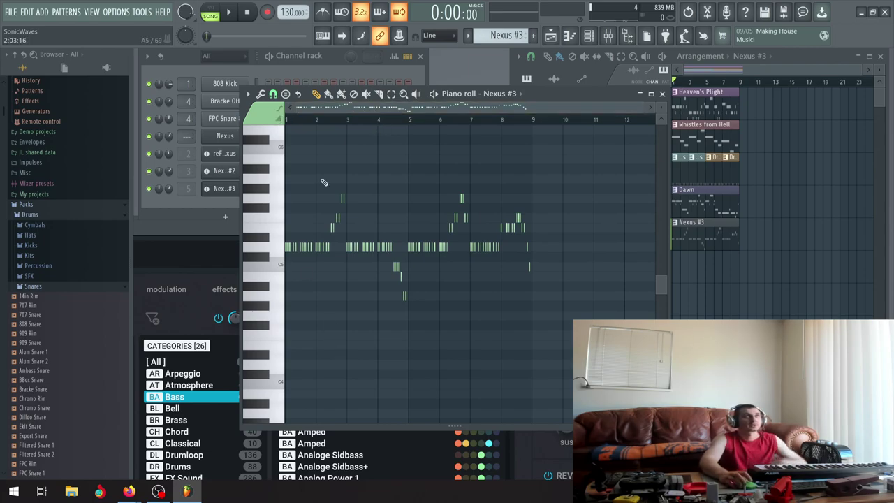
Try quantizing the repeated D5 notes in bars 1 and 2 of the bass line and play the result.
drag(334, 256, 285, 263)
click(338, 247)
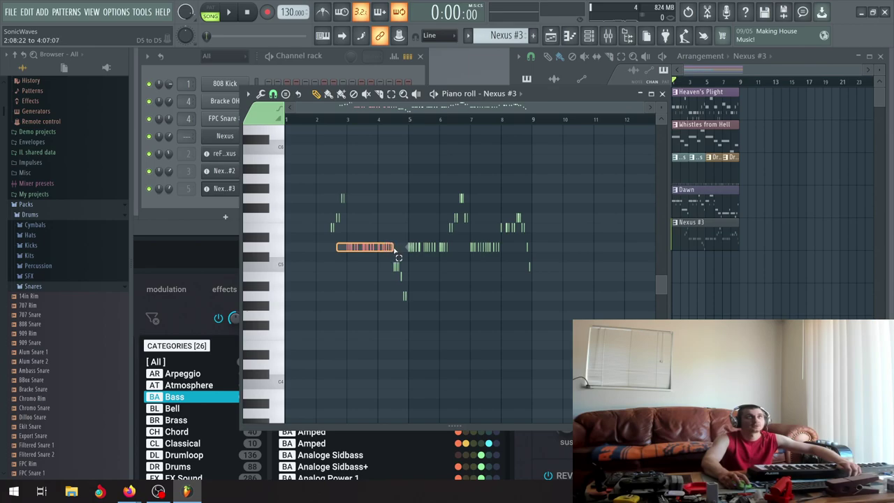
scroll(377, 251, up, 3)
scroll(366, 246, up, 4)
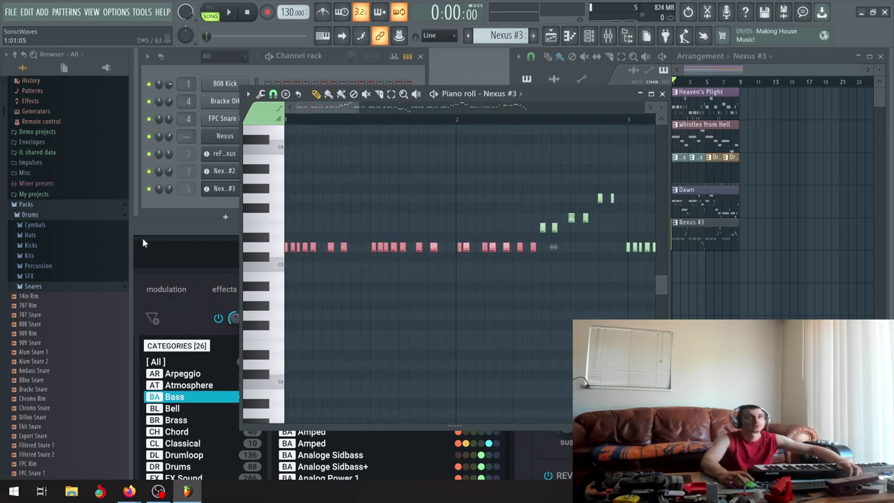
click(261, 94)
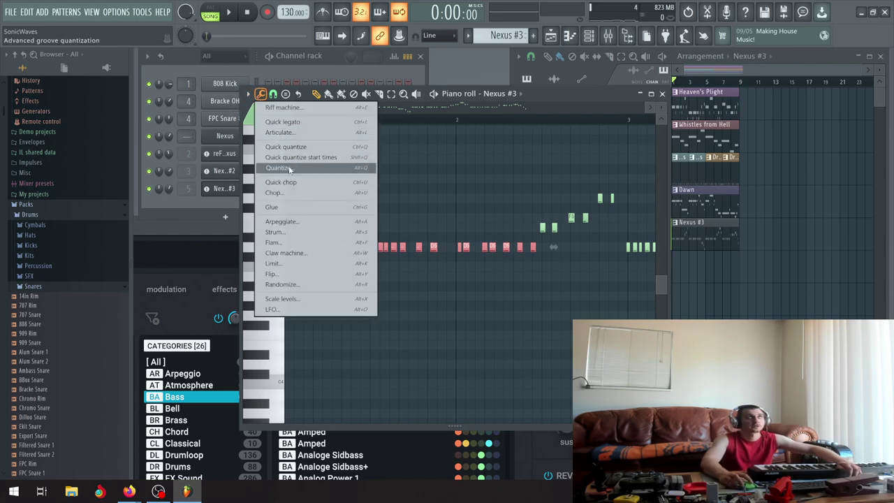
click(289, 168)
click(510, 315)
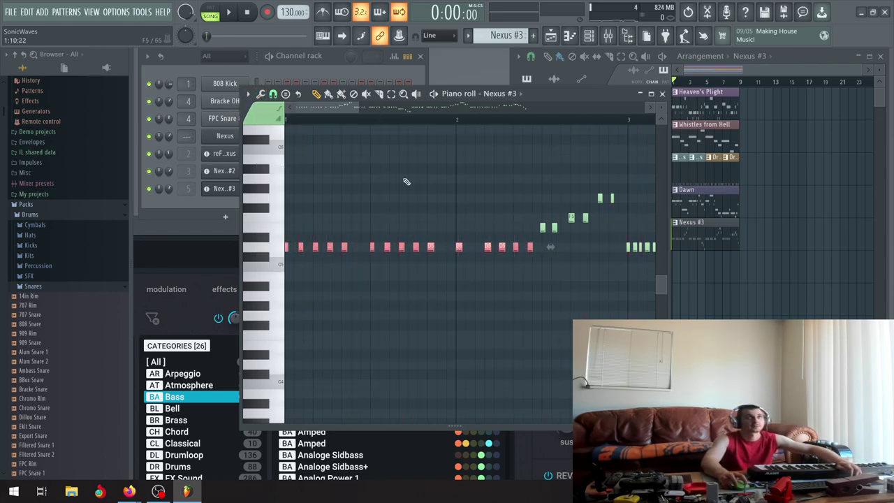
click(231, 14)
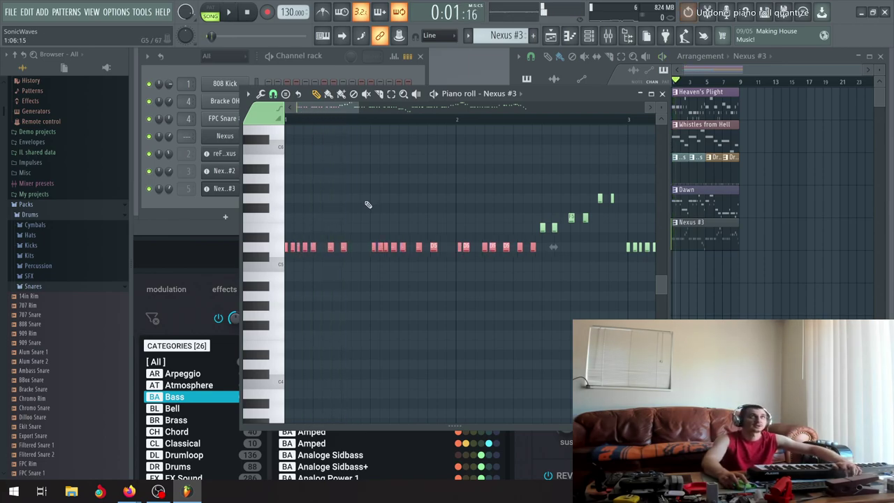
Play the unquantized bass line from the start to check the timing of its opening notes.
scroll(367, 202, down, 3)
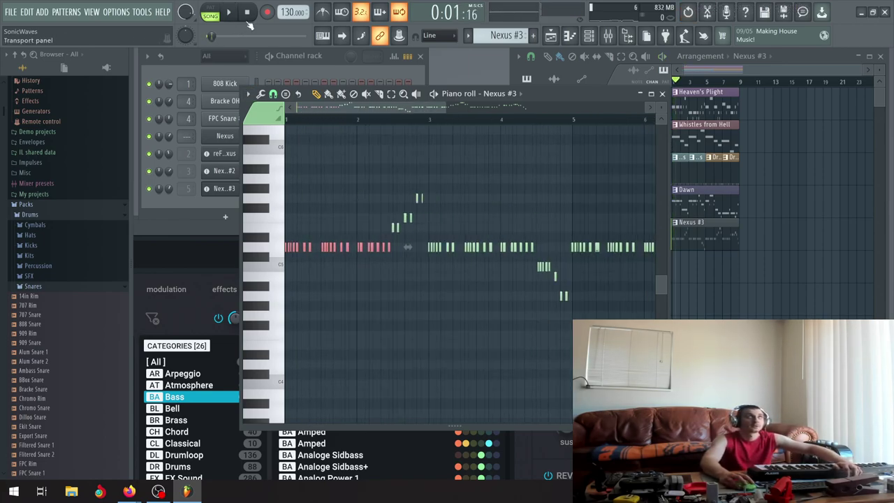
key(space)
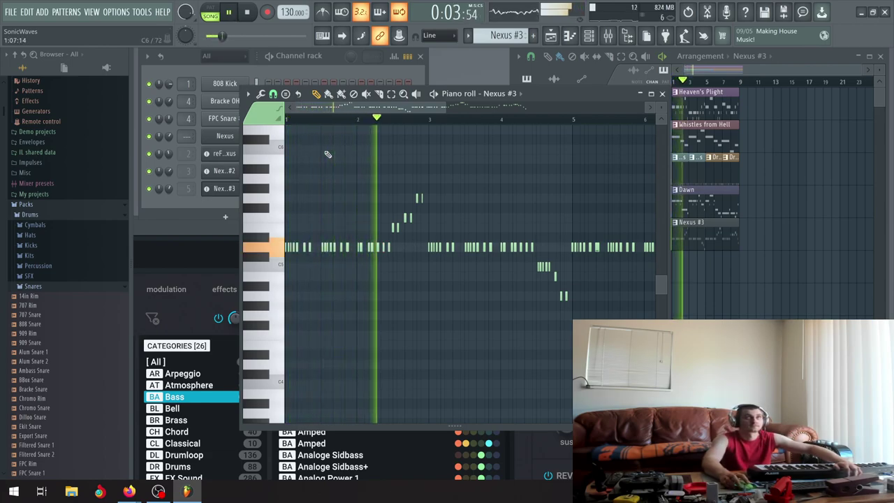
click(234, 12)
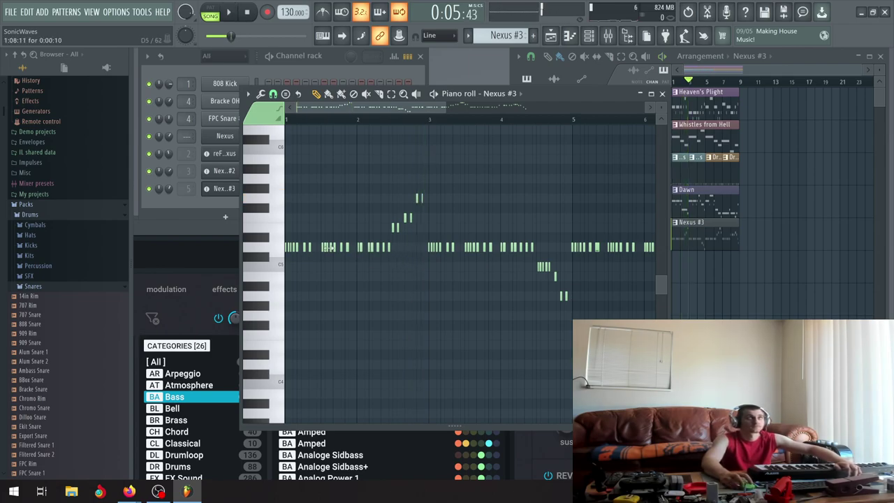
Delete the repeated D5 notes in bars 1 and 2 of the bass line, keeping only the very first one.
drag(393, 261, 286, 243)
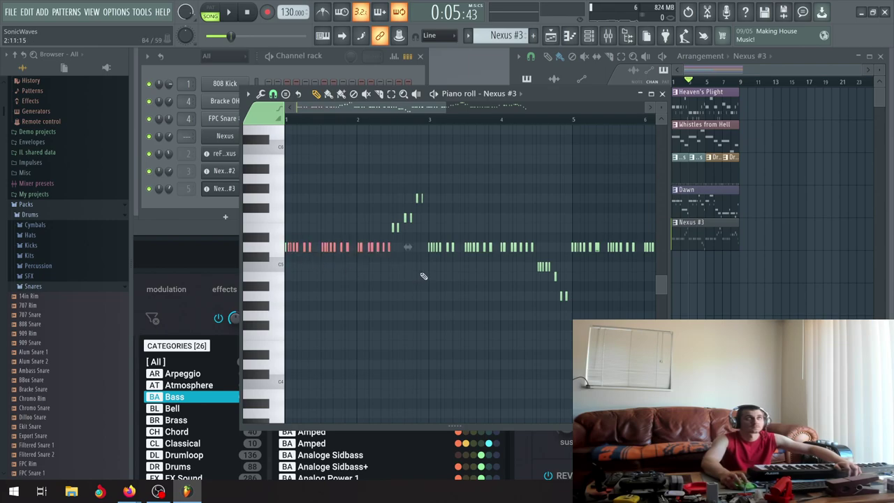
scroll(423, 277, up, 5)
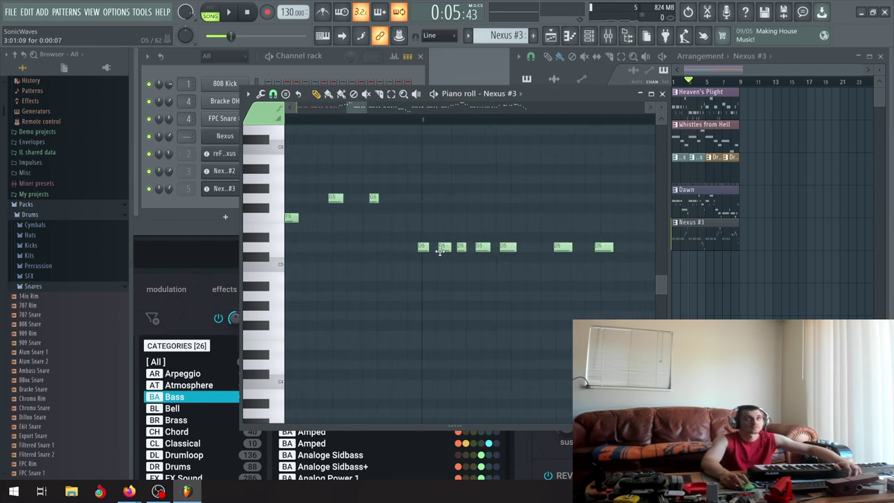
scroll(440, 251, down, 3)
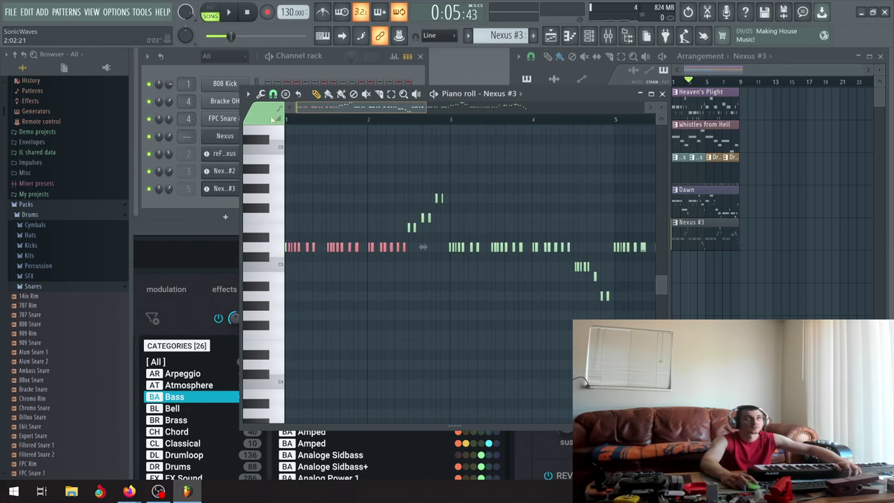
scroll(290, 260, up, 3)
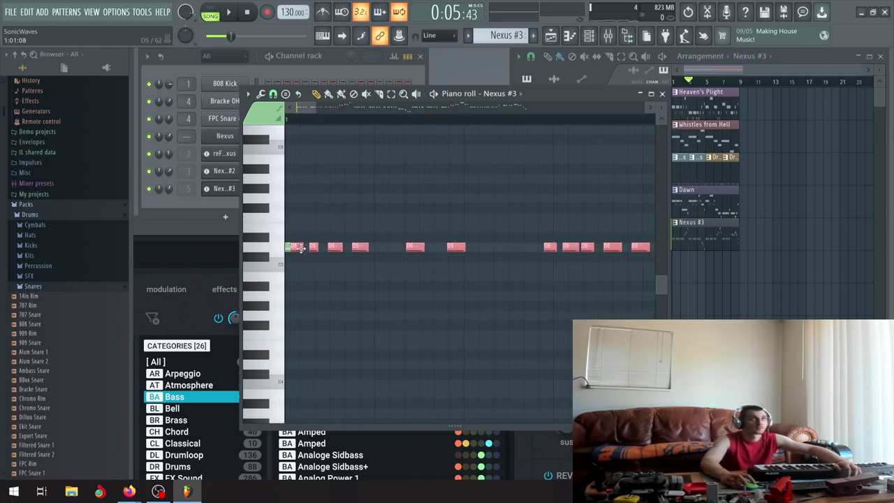
scroll(310, 248, down, 3)
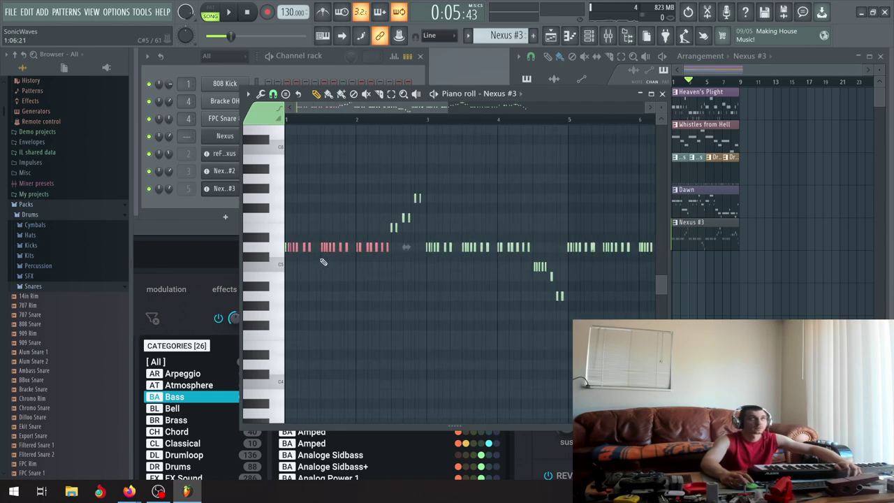
drag(395, 254, 307, 256)
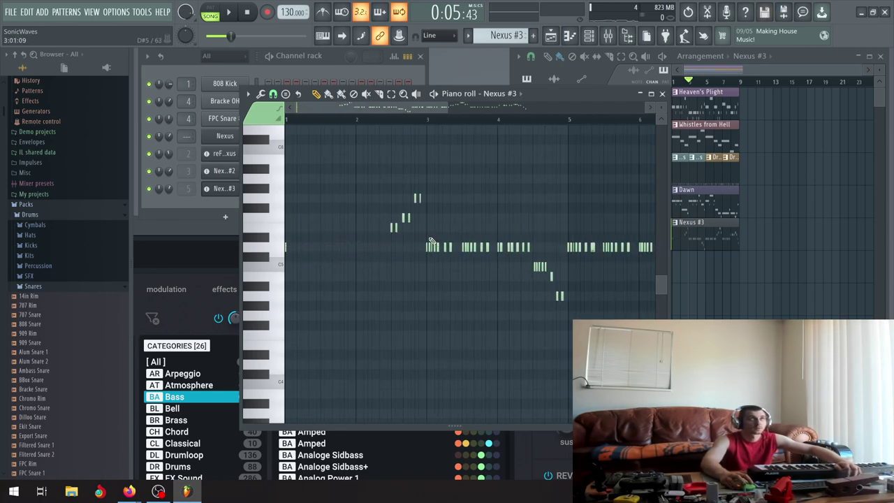
Copy the D5 notes of bars 3 and 4, without the first one, to bars 1 and 2 right behind the opening note.
drag(434, 251, 540, 262)
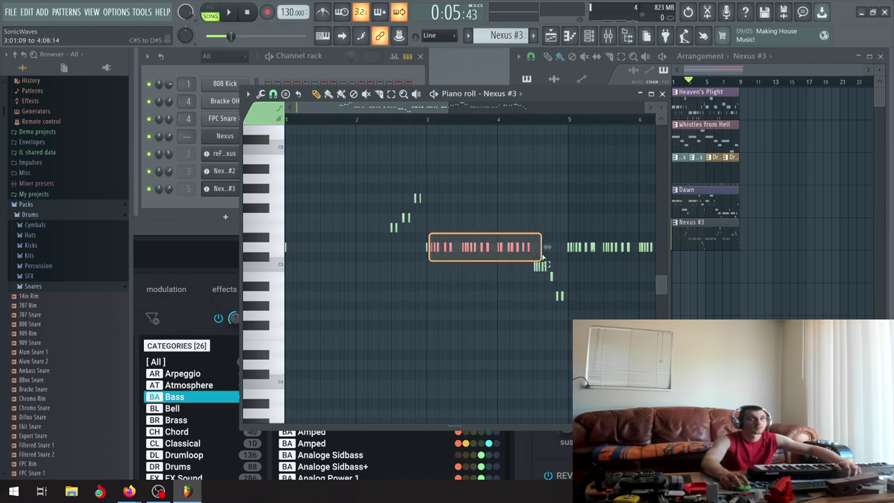
scroll(435, 255, up, 4)
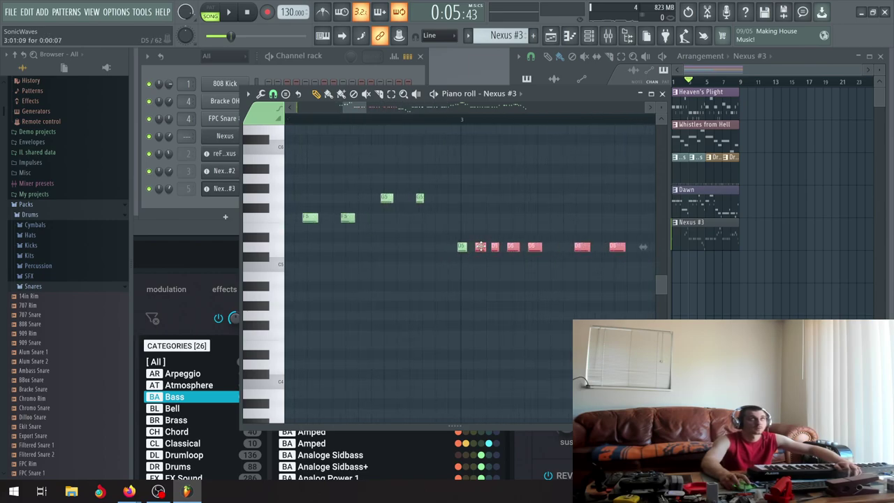
drag(480, 246, 180, 254)
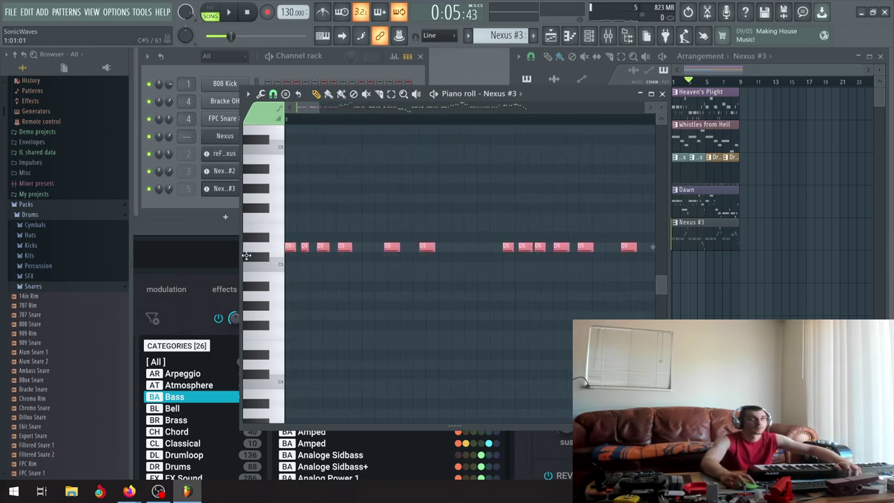
drag(295, 255, 303, 254)
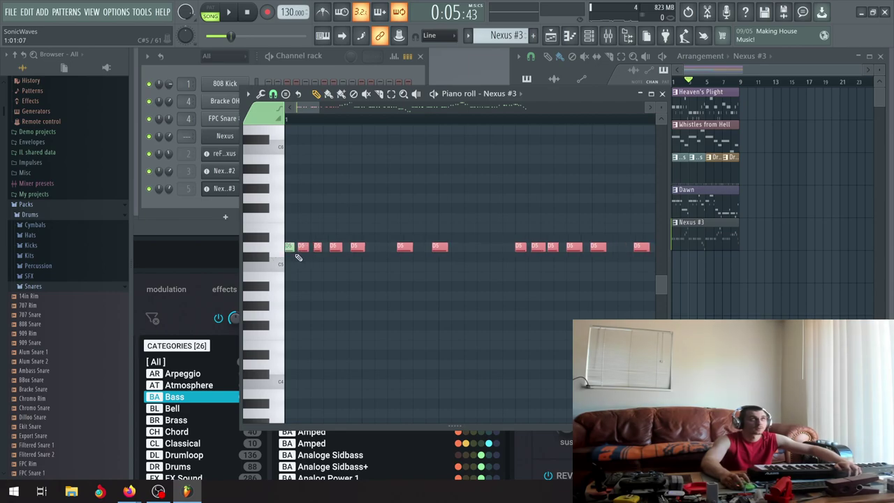
Compare the spacing of the copied D5 notes at bar 1 with the original notes at bar 3.
scroll(296, 256, up, 1)
scroll(296, 256, down, 3)
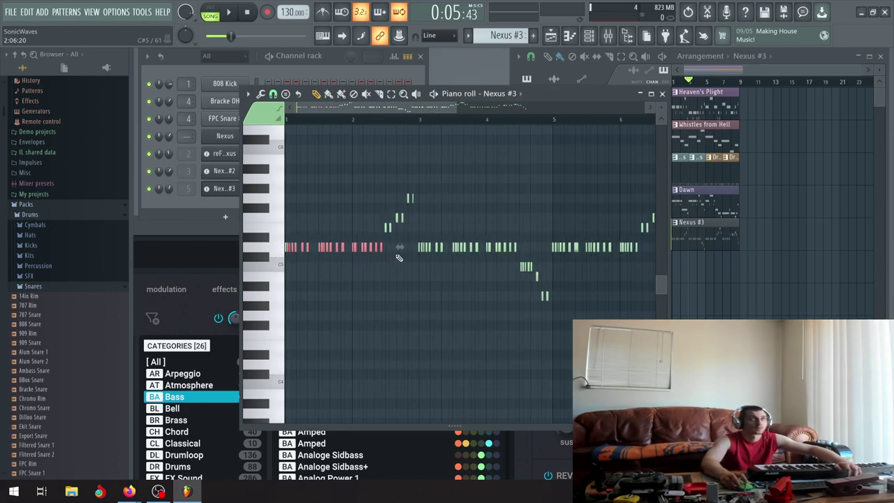
scroll(439, 245, up, 4)
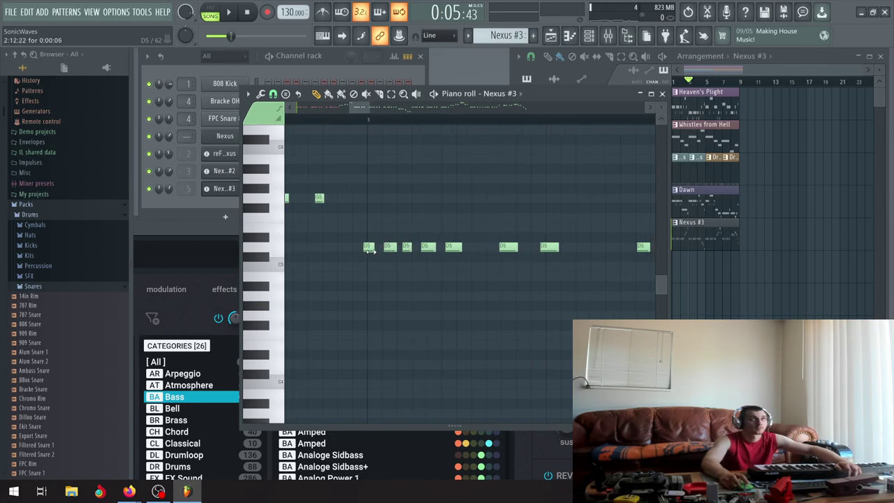
scroll(375, 256, down, 3)
scroll(279, 256, up, 2)
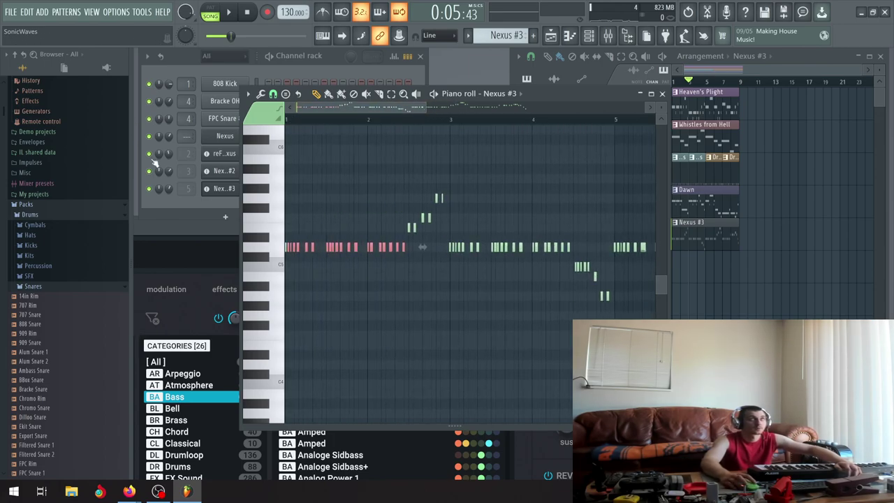
scroll(282, 252, up, 2)
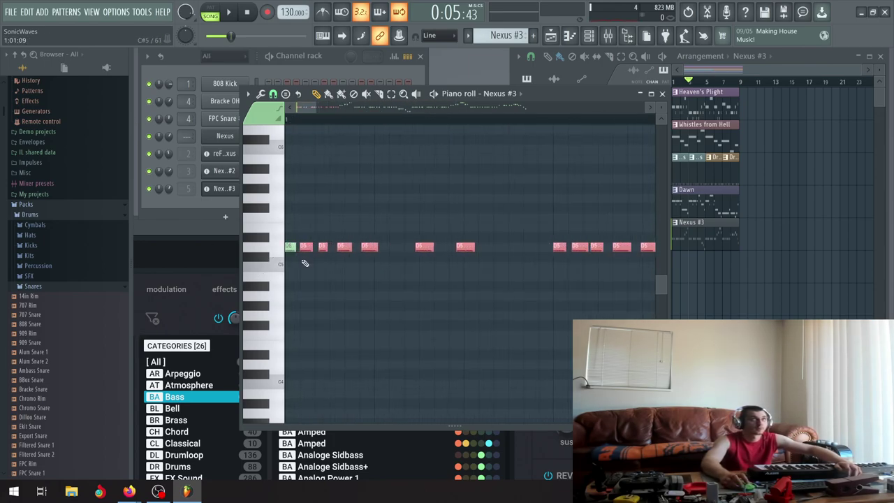
drag(305, 247, 306, 248)
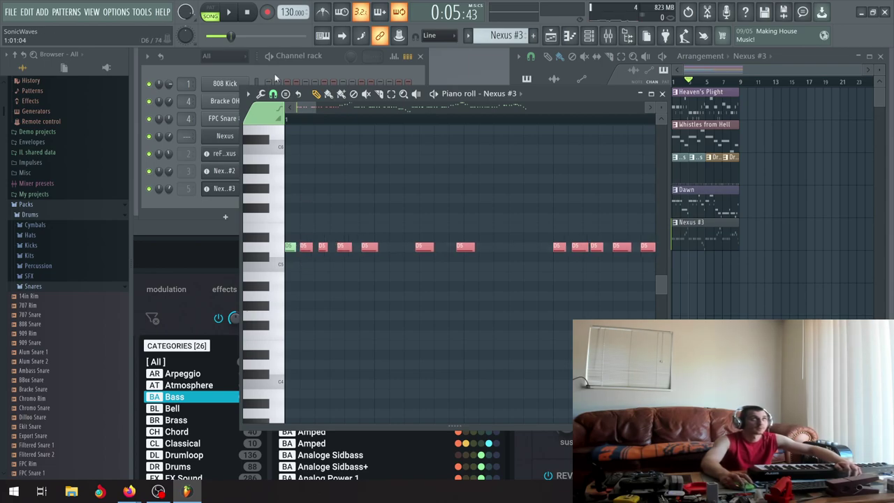
Play the arrangement through the opening bars with the copied notes, and examine the note spacing at bar 3 again.
key(space)
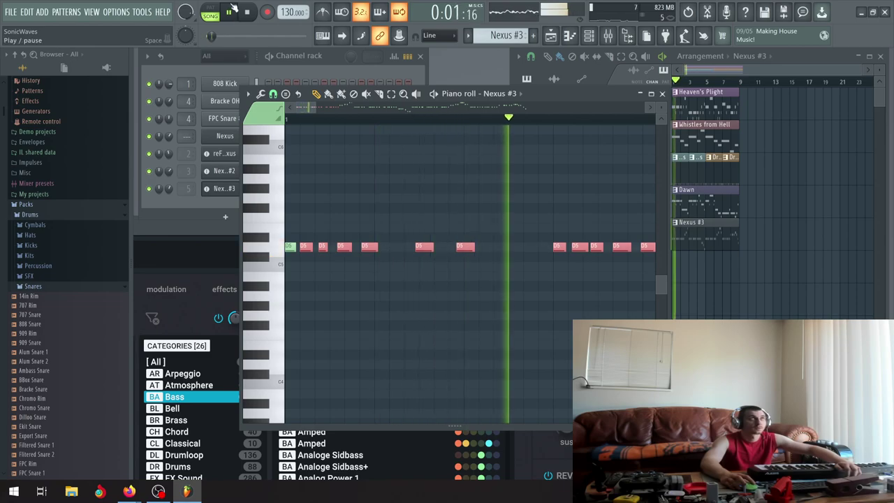
scroll(360, 246, down, 5)
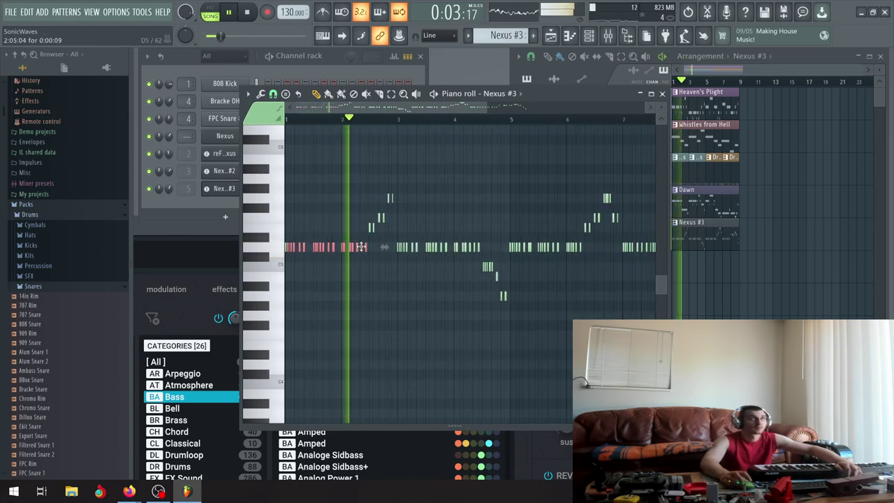
key(space)
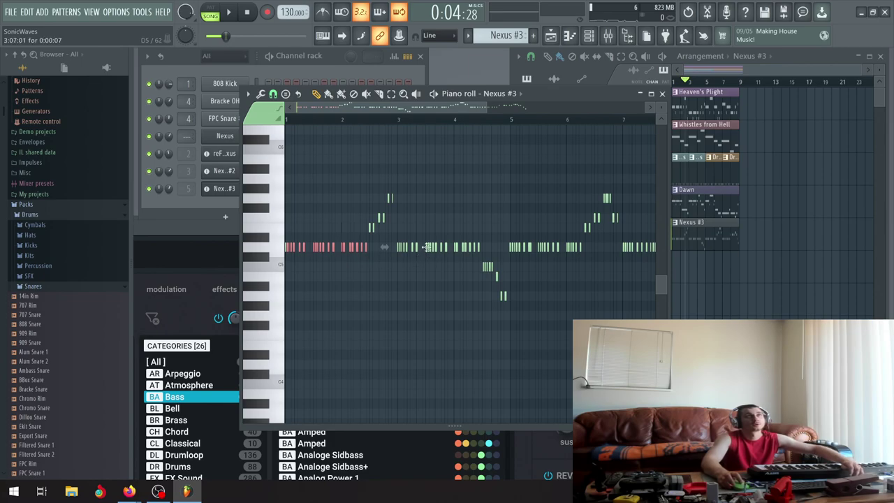
ctrl+scroll(407, 250, up, 5)
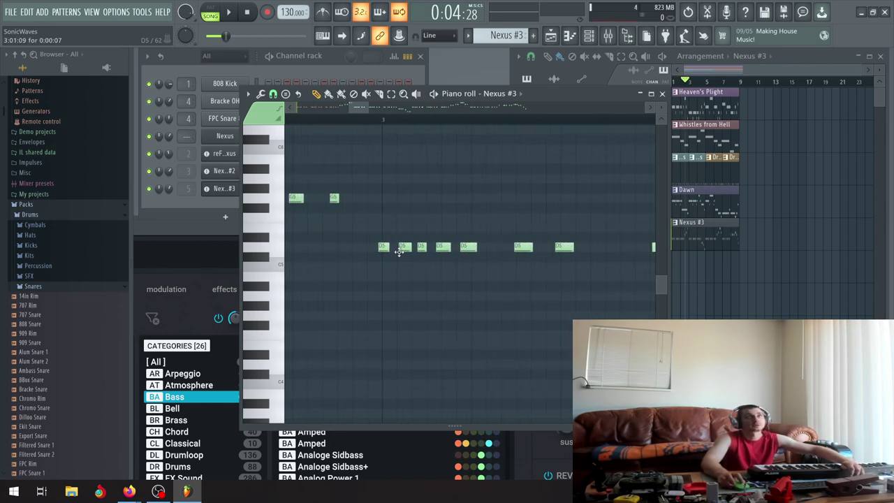
ctrl+scroll(400, 252, down, 8)
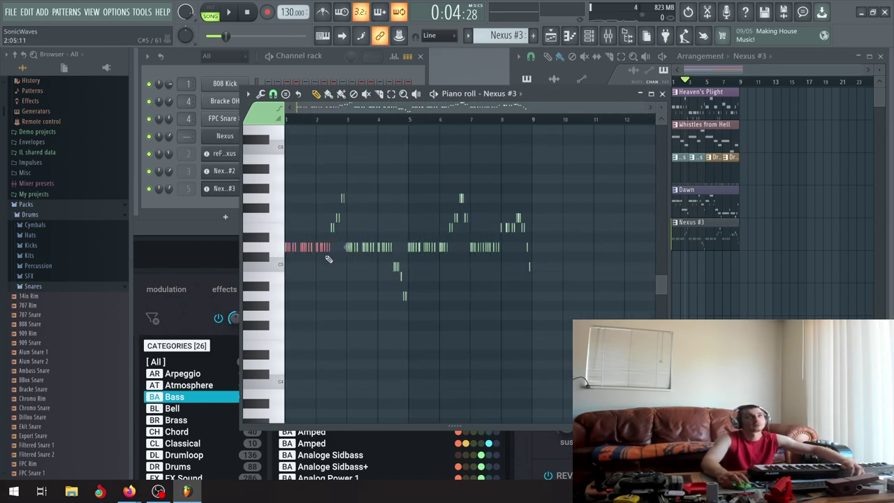
Delete the copied D5 notes in bars 1 and 2, keeping the opening note, and try copying the bar 3 and 4 notes there again.
ctrl+scroll(311, 256, up, 5)
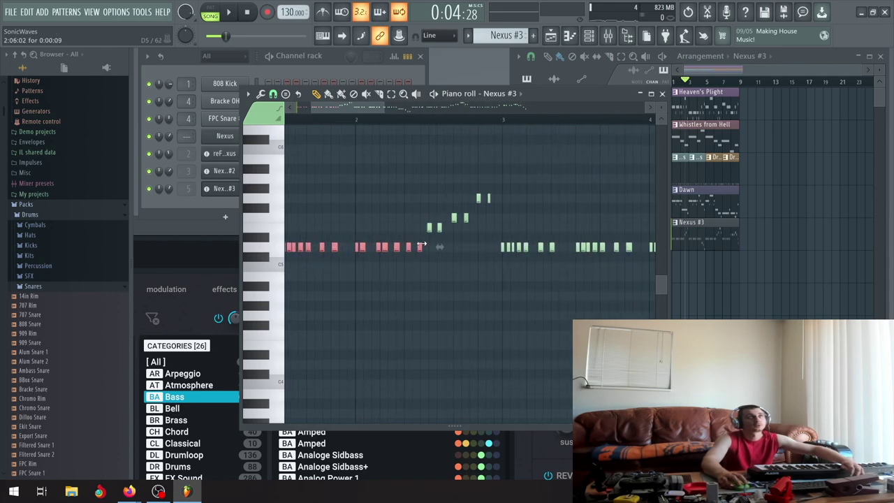
scroll(338, 110, left, 2)
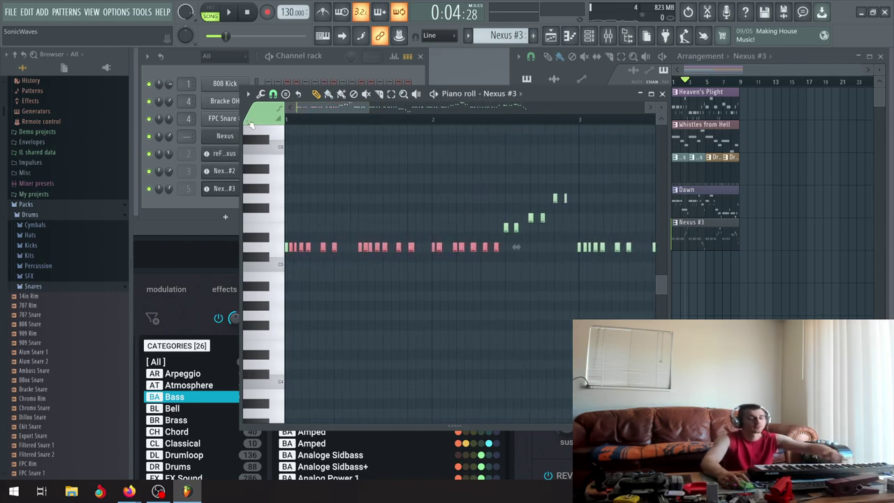
key(Delete)
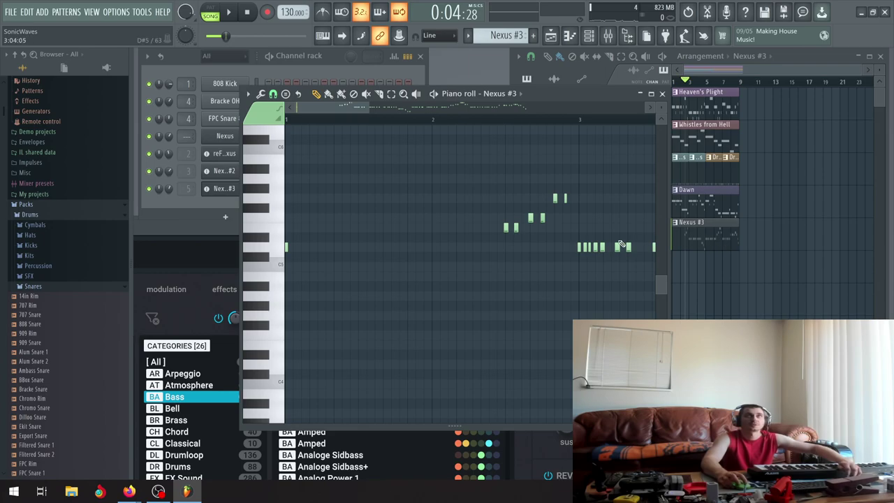
drag(587, 236, 570, 280)
drag(422, 246, 90, 259)
drag(275, 256, 303, 254)
scroll(299, 255, up, 3)
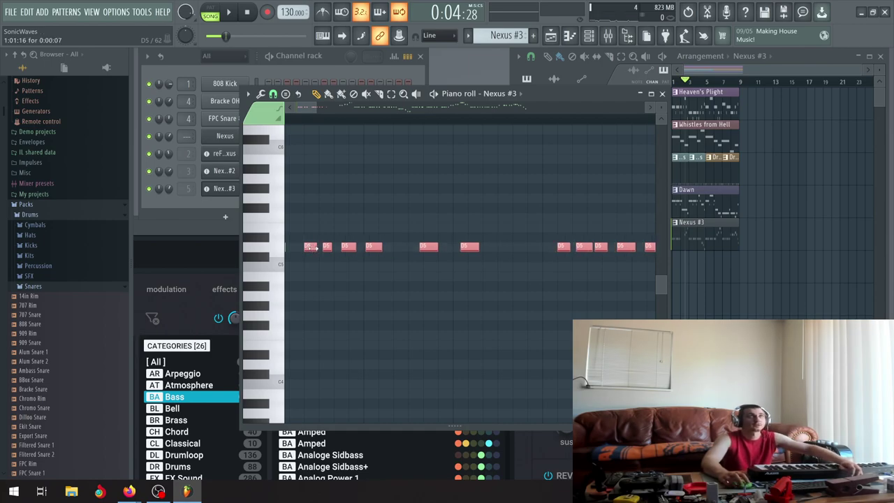
Undo the renewed copying and the deletion of the D5 notes in bars 1 and 2.
scroll(312, 247, down, 4)
key(ctrl+z)
key(ctrl+z)
key(ctrl+z)
key(ctrl+z)
key(ctrl+z)
key(ctrl+z)
key(ctrl+z)
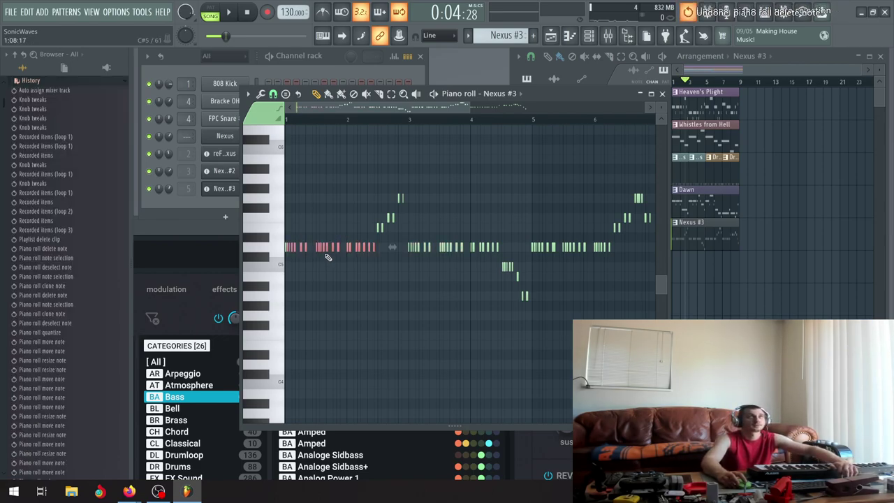
key(ctrl+z)
Play the arrangement from the start through bar 2 to check the bass notes.
click(247, 12)
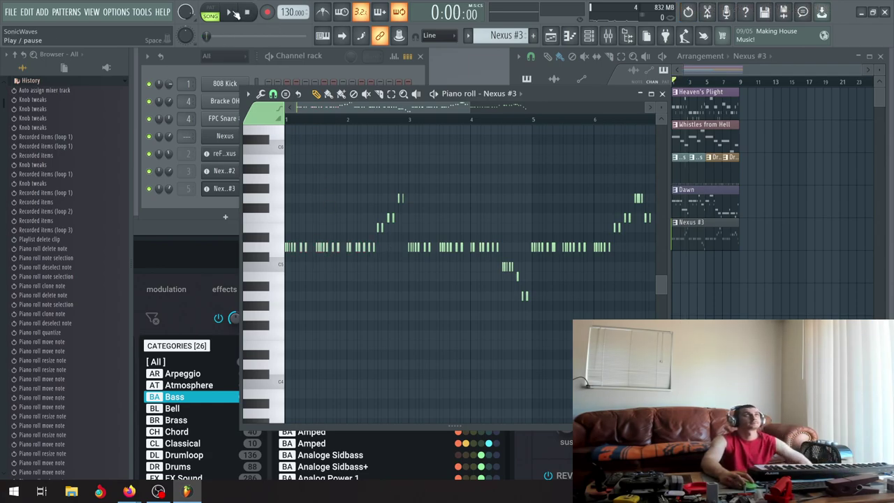
click(230, 12)
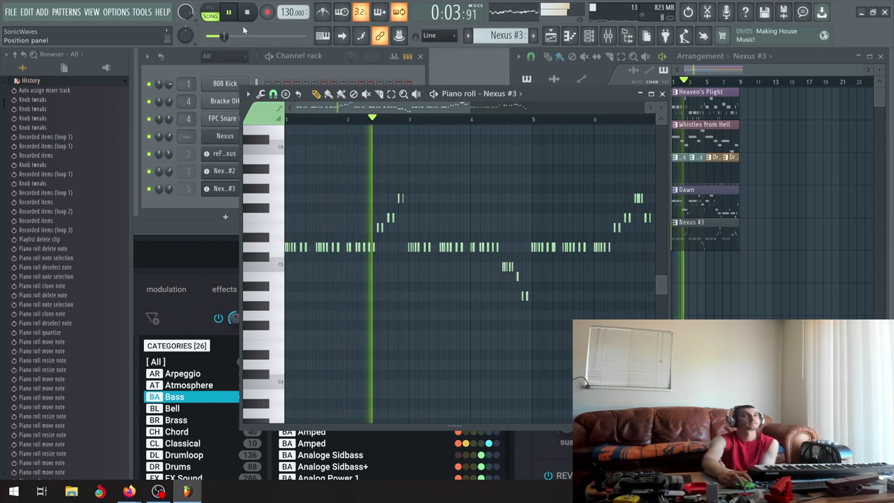
key(space)
Replace the first four D5 notes of bar 2 with copies of the first four D5 notes of bar 4, and play the result.
scroll(336, 252, up, 1)
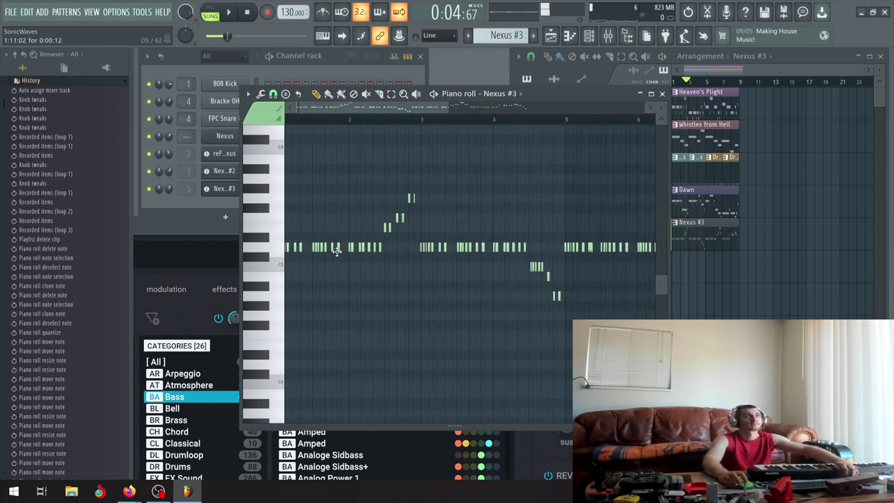
scroll(336, 251, up, 2)
scroll(377, 261, down, 2)
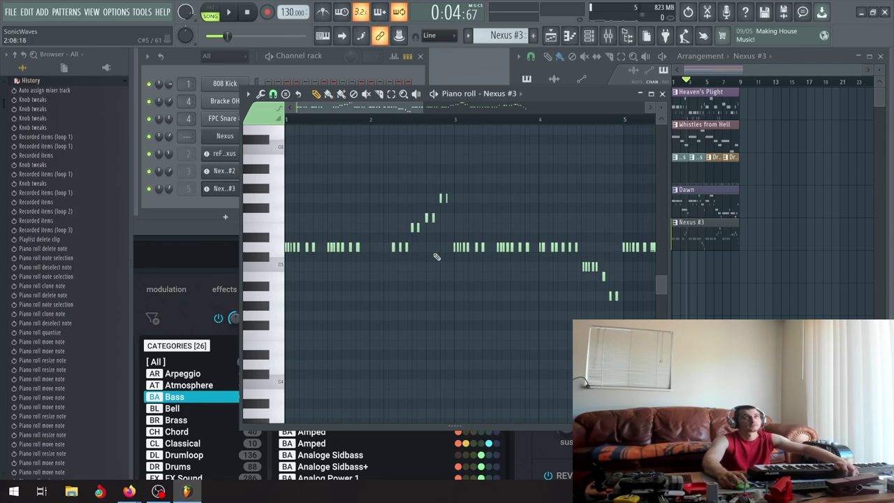
drag(555, 264, 559, 262)
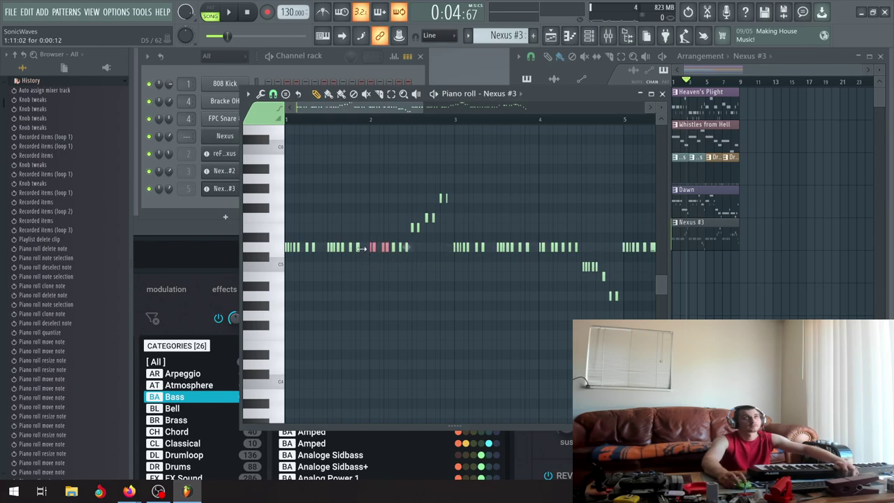
scroll(361, 248, down, 4)
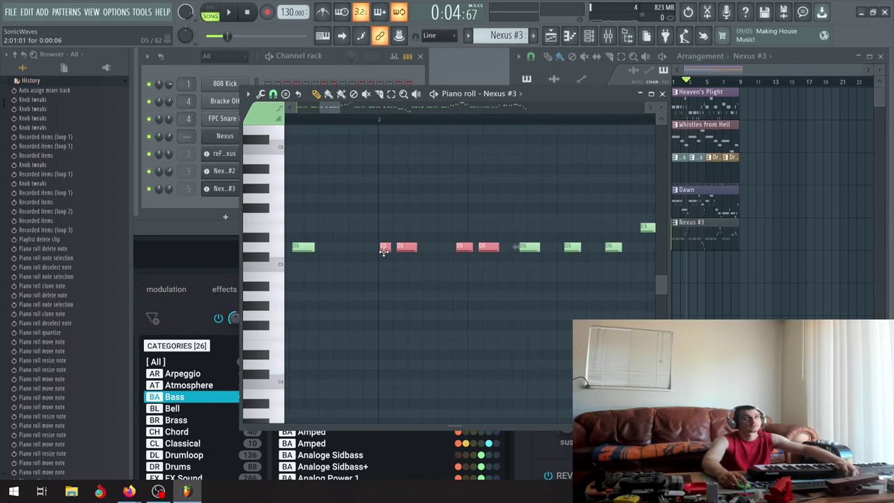
key(space)
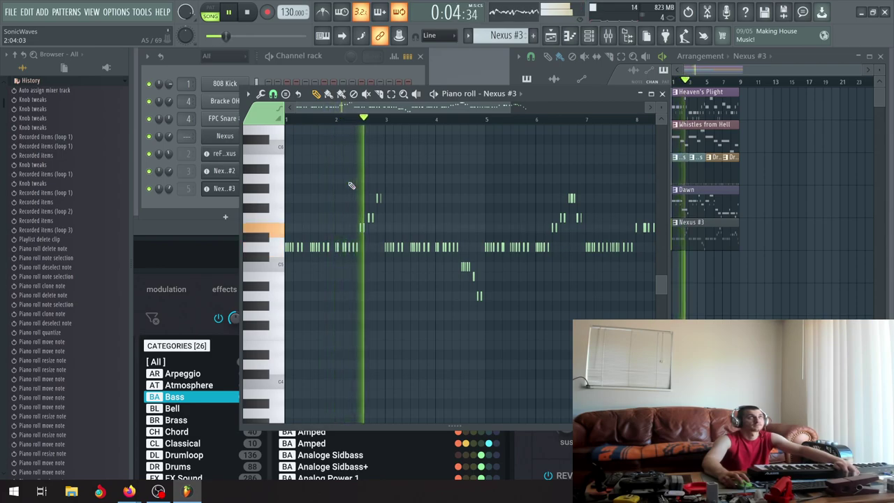
key(space)
Move the E5, F5 and G5 note pairs at the end of bar 2 onto the grid with equal, close spacing within each pair.
scroll(358, 227, up, 5)
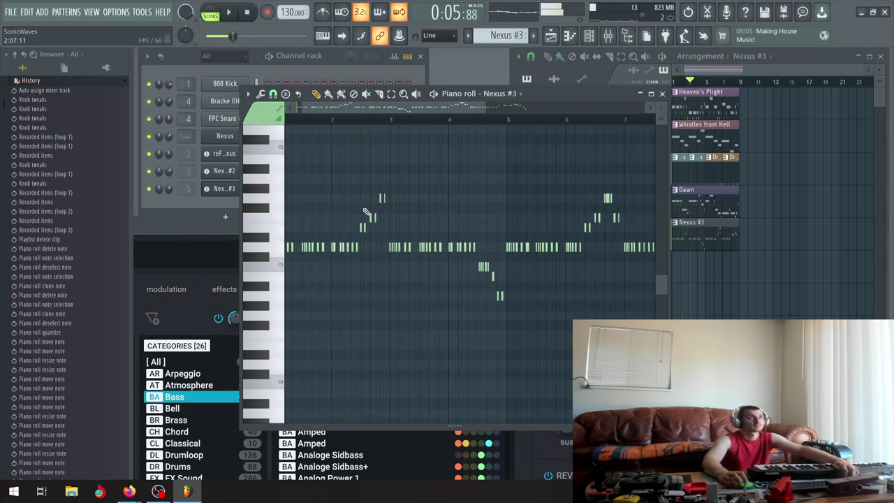
scroll(359, 227, up, 3)
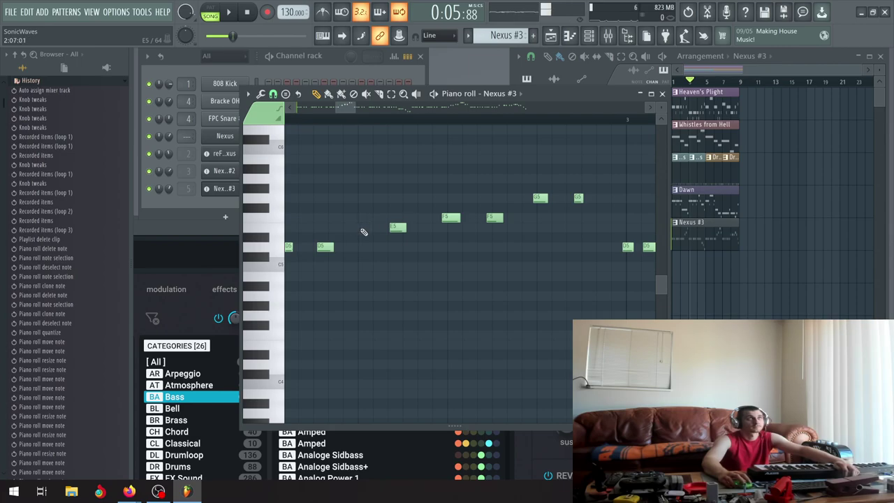
drag(395, 227, 390, 227)
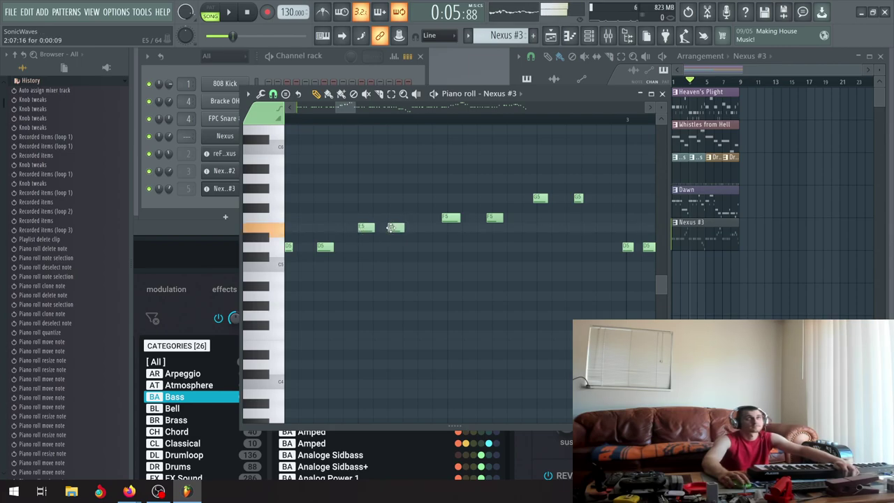
click(449, 218)
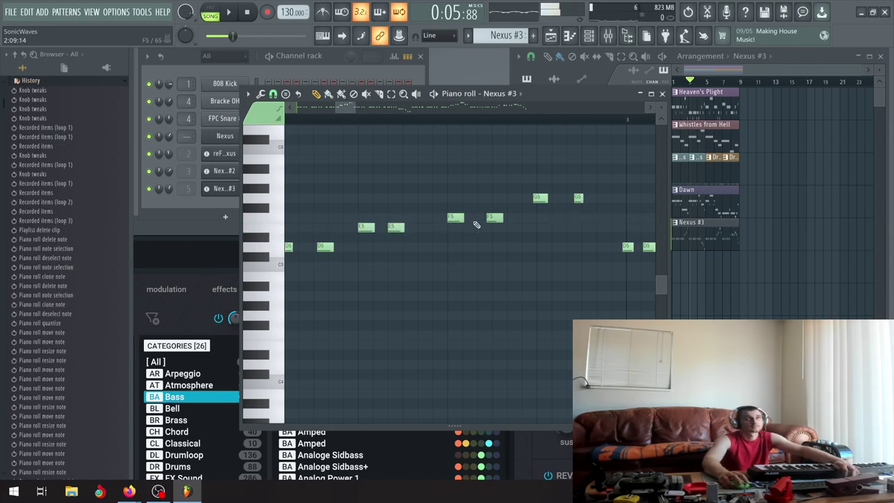
click(498, 218)
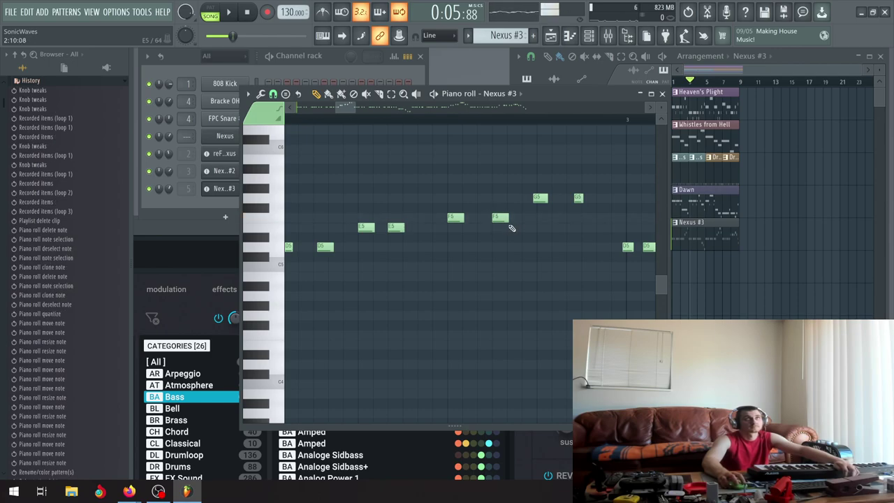
drag(499, 217, 480, 219)
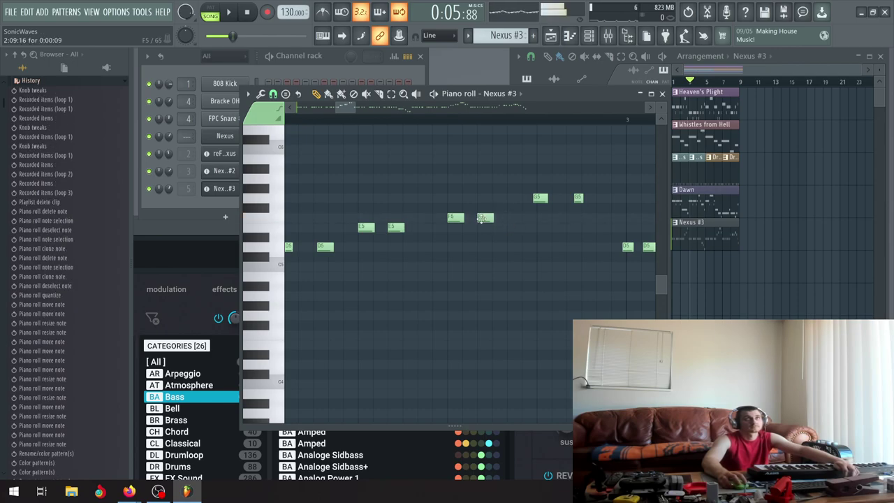
drag(539, 198, 543, 198)
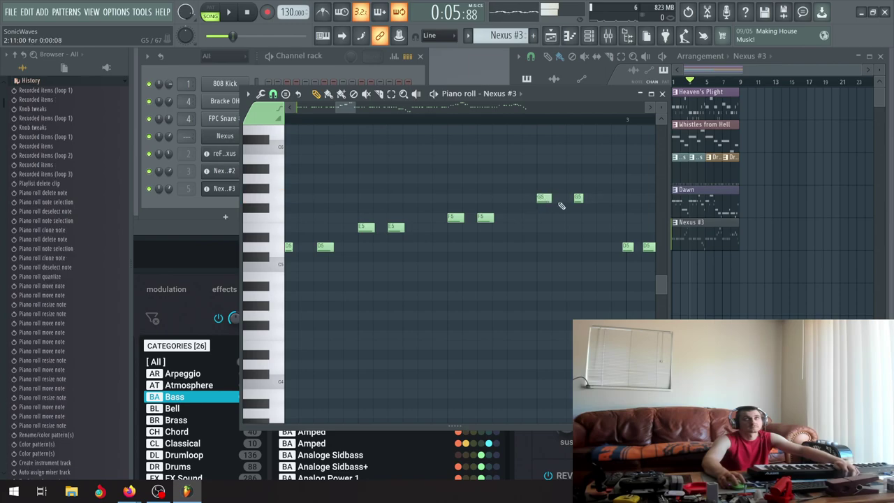
click(578, 198)
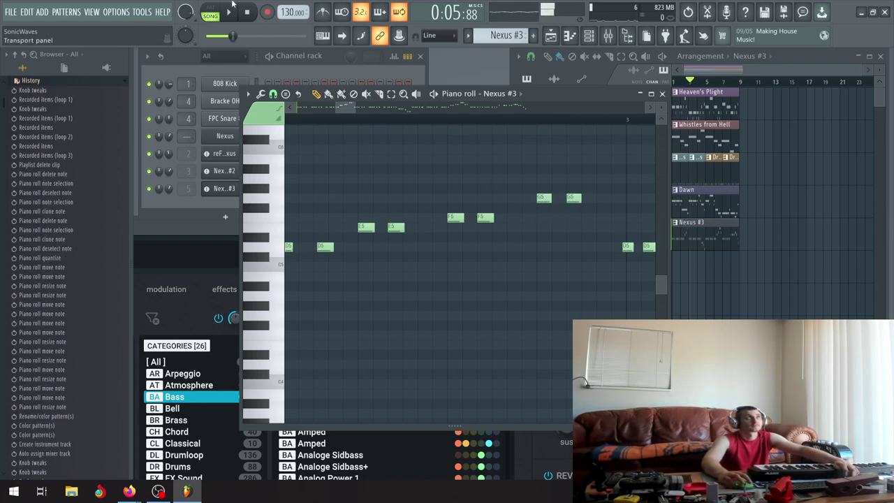
Play the arrangement through bar 2 to check the retimed E5, F5 and G5 pairs.
key(space)
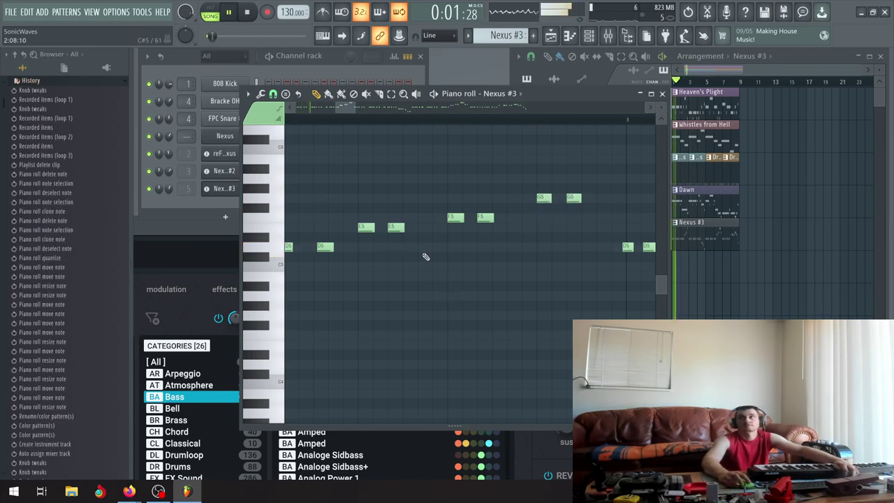
scroll(421, 258, down, 3)
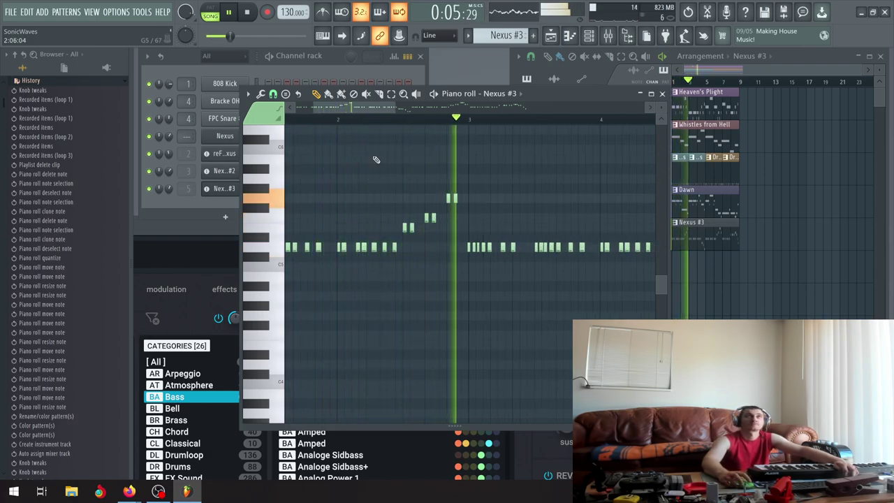
click(234, 16)
Widen the spacing of the bar 2 pairs by moving the second E5, F5 and G5 away from the first ones, and restart playback.
scroll(385, 233, up, 3)
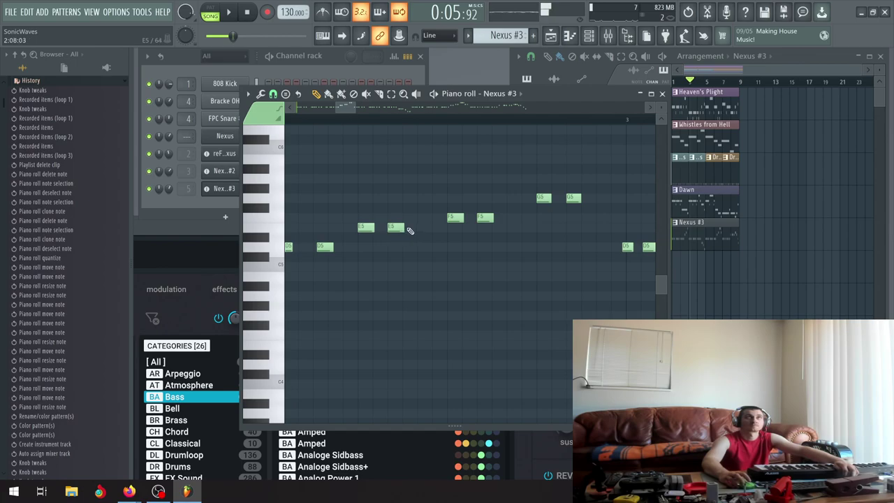
click(395, 226)
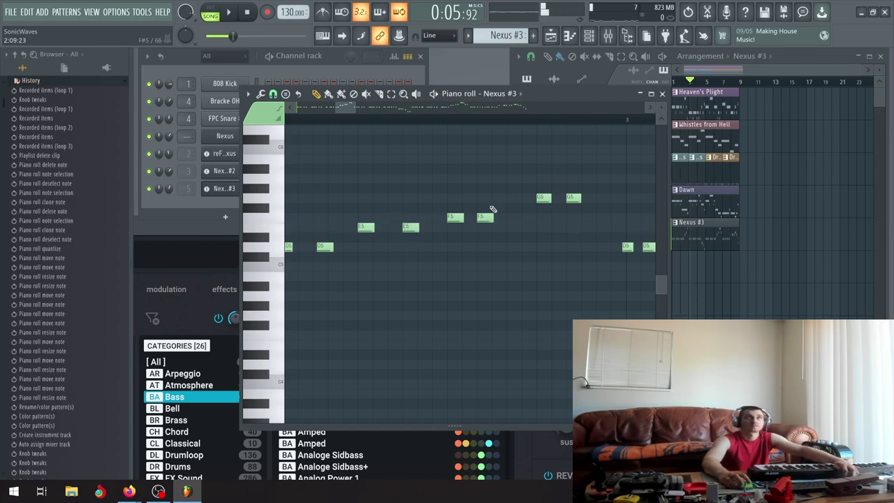
drag(482, 217, 511, 216)
drag(572, 197, 588, 198)
click(234, 14)
Lower the last C5 note in bar 4 to B4, slightly nearer the preceding C5.
scroll(398, 325, down, 5)
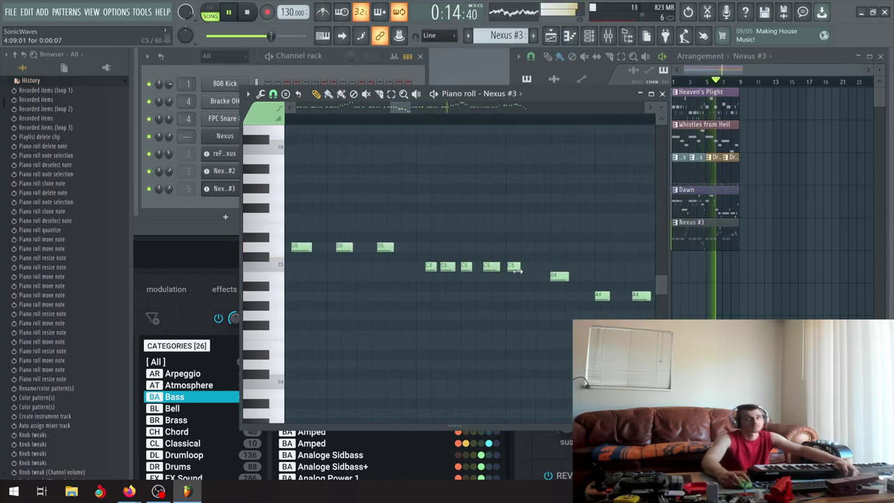
right_click(513, 266)
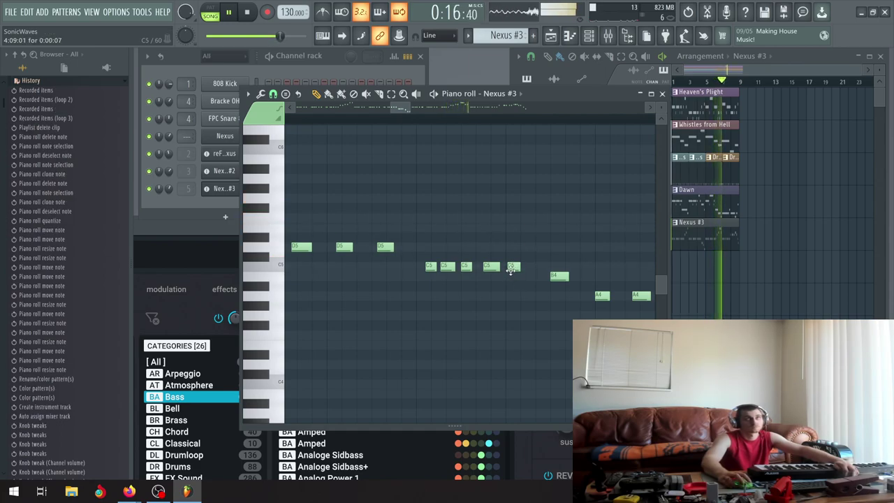
click(511, 276)
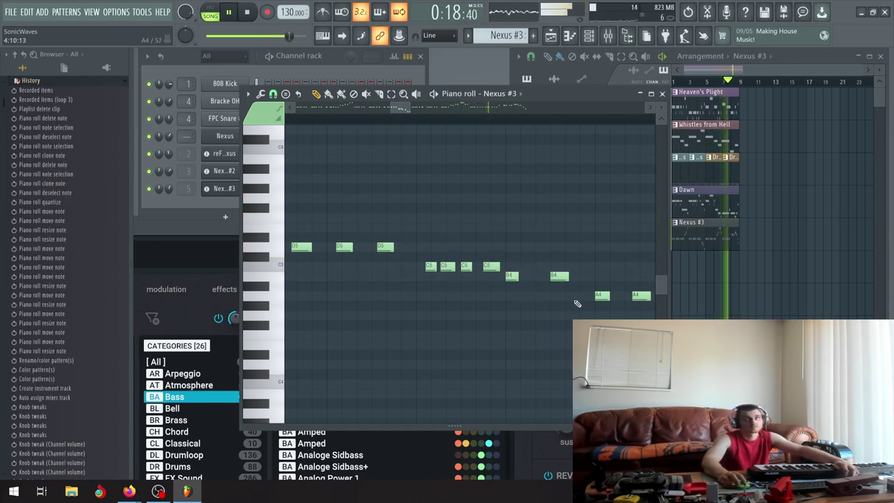
Listen to the arrangement with the changed notes and review the bass line in bars 5 to 7.
scroll(632, 307, down, 2)
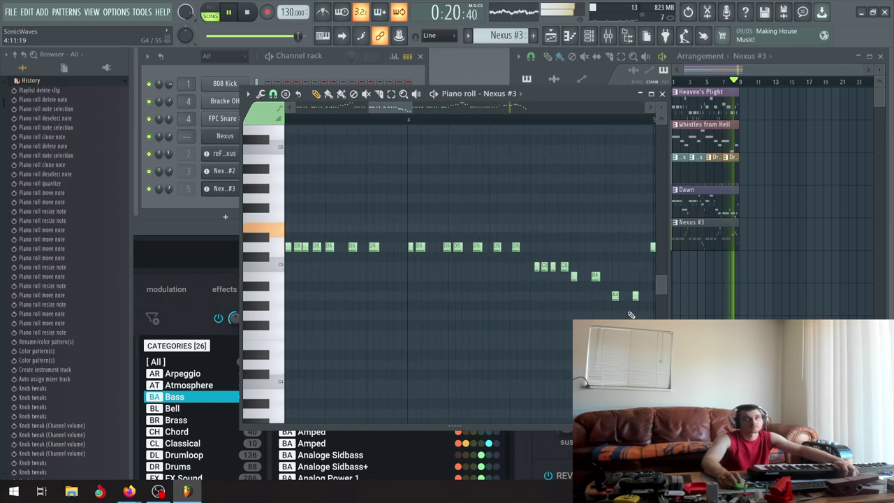
scroll(630, 313, down, 3)
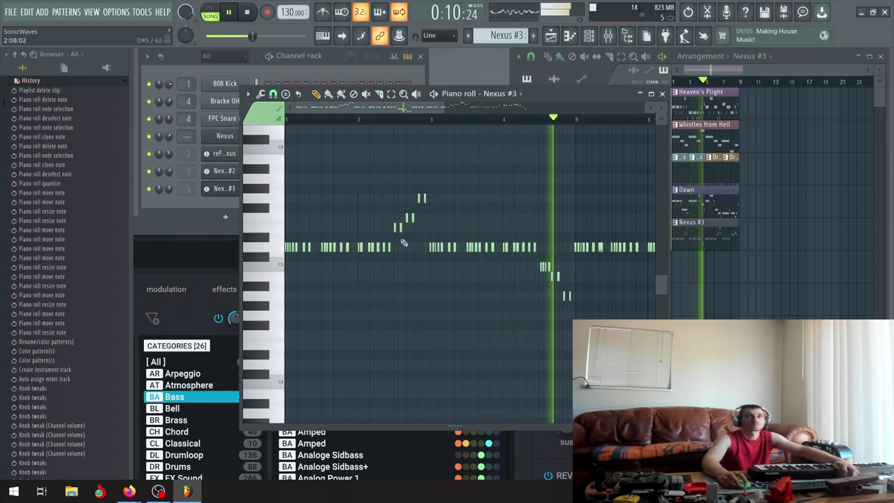
scroll(453, 244, down, 3)
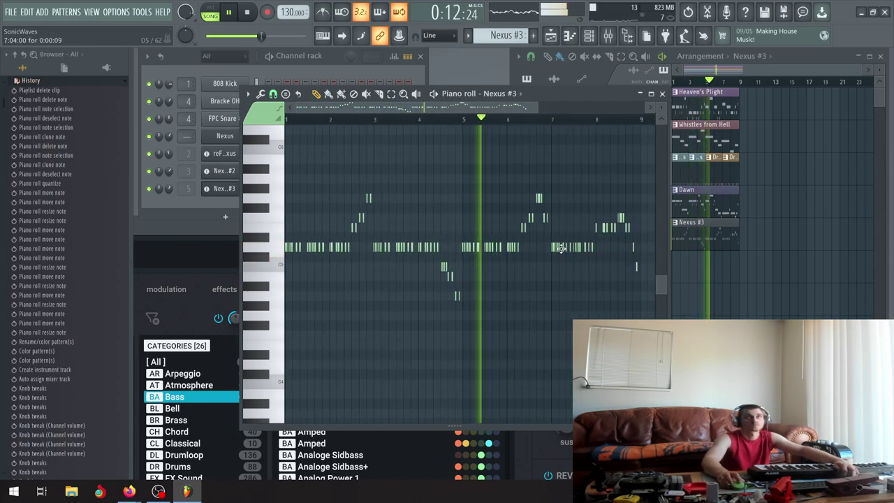
scroll(488, 246, up, 4)
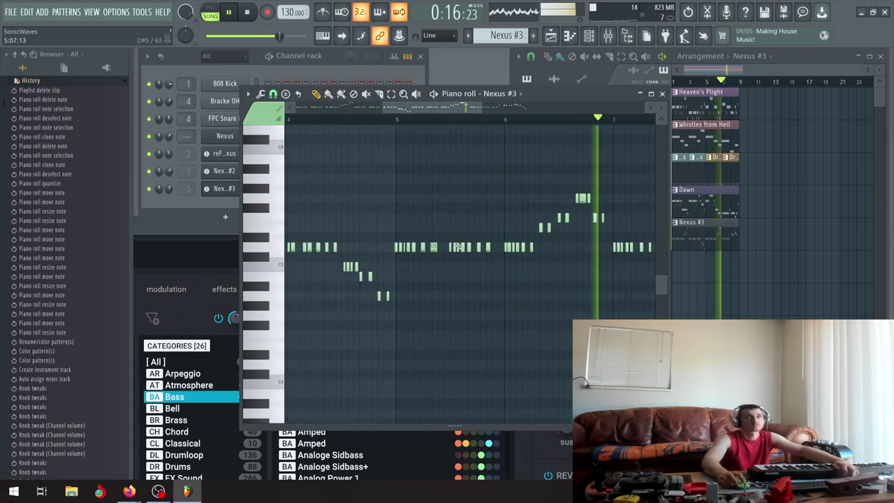
click(234, 13)
Lower the last F5 note in bar 6 to E5 and shift the bar's rising E5 and F5 pairs slightly later with wider spacing.
scroll(588, 219, up, 3)
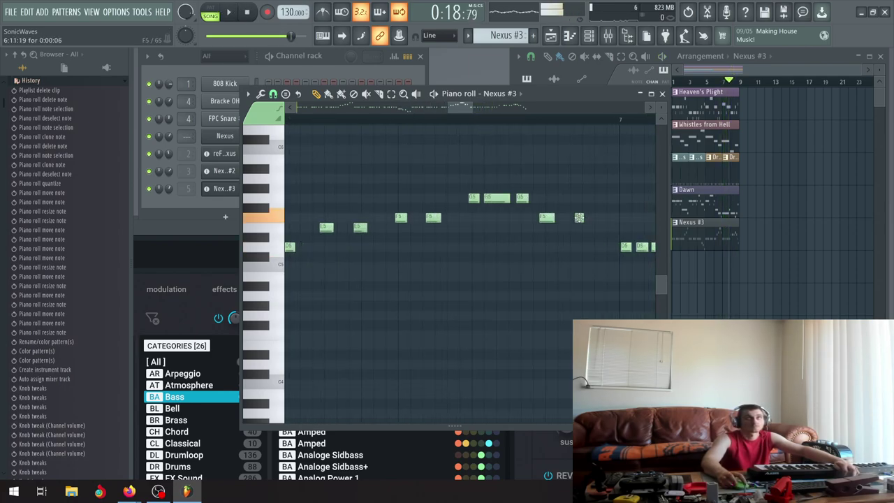
right_click(579, 220)
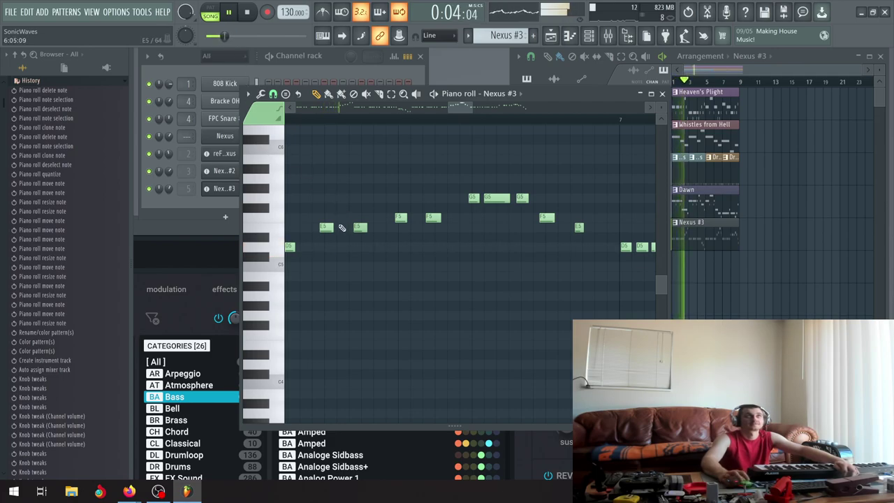
drag(324, 227, 437, 218)
Try deleting the first G5 note in bar 6, restore it, and adjust the timing of the bar's closing G5, F5 and E5 notes.
right_click(474, 196)
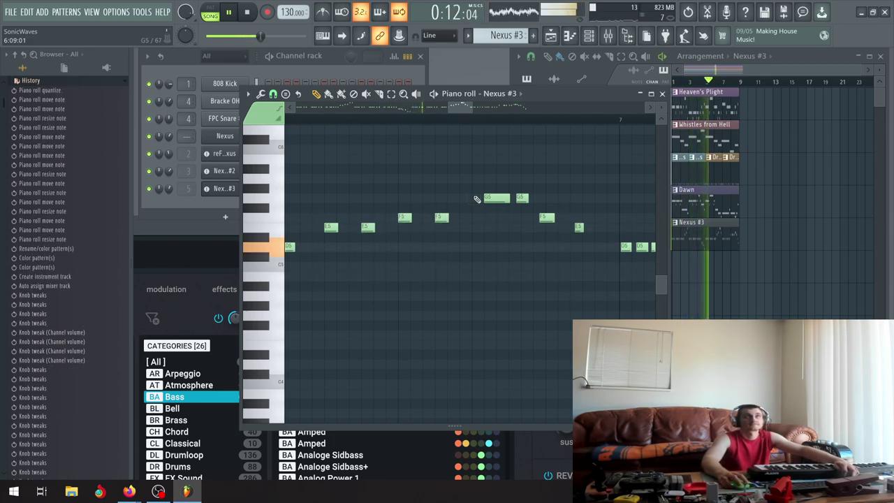
key(ctrl+z)
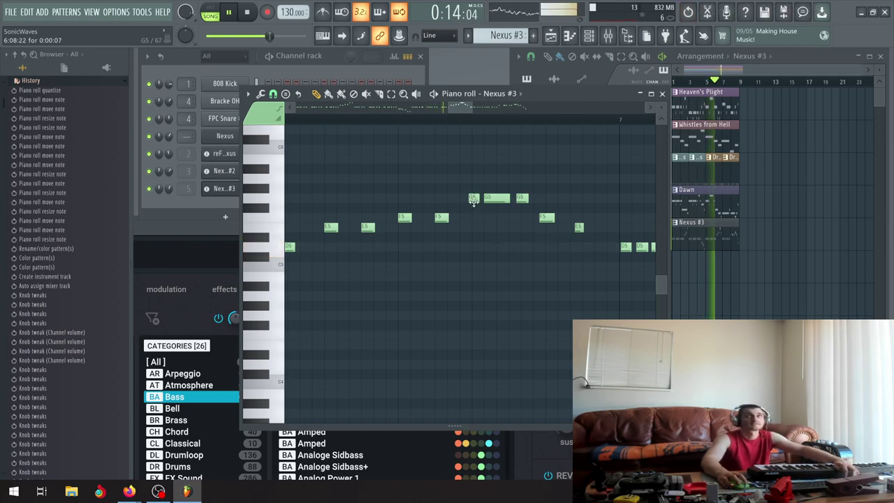
scroll(473, 200, up, 1)
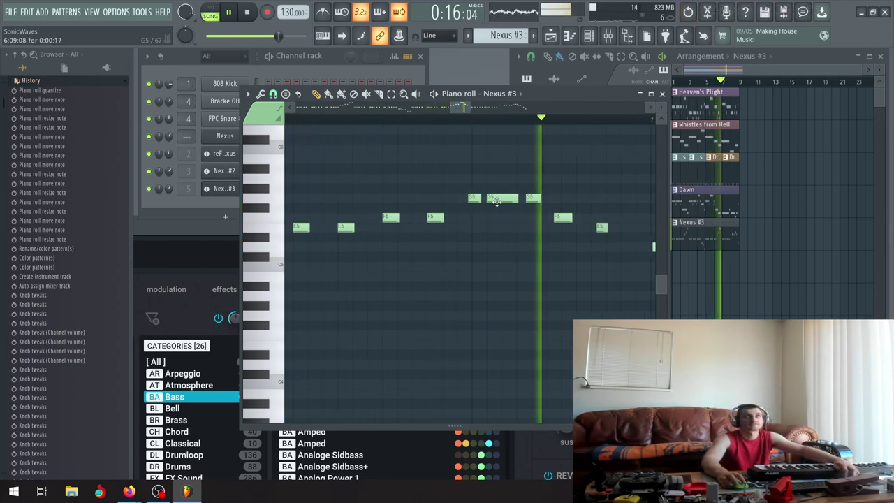
drag(475, 201, 569, 217)
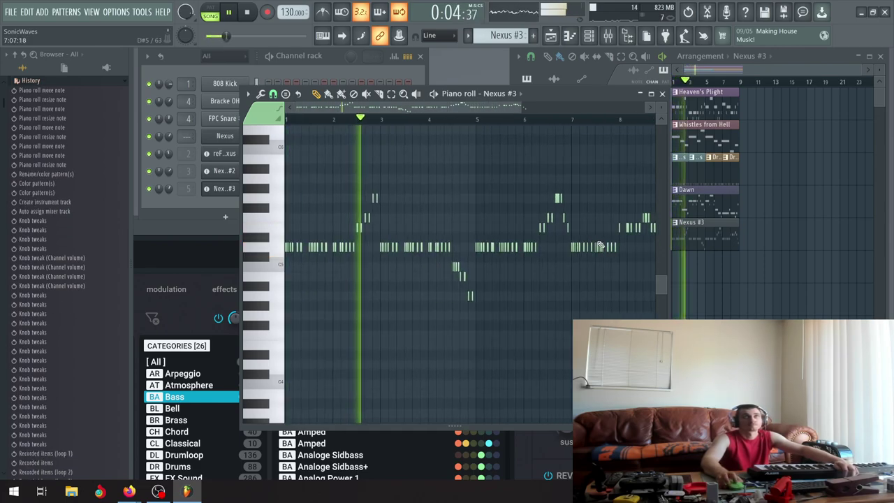
Listen to the arrangement while examining the descending run in bar 4 and the bass notes in bars 5 to 8.
scroll(586, 241, down, 2)
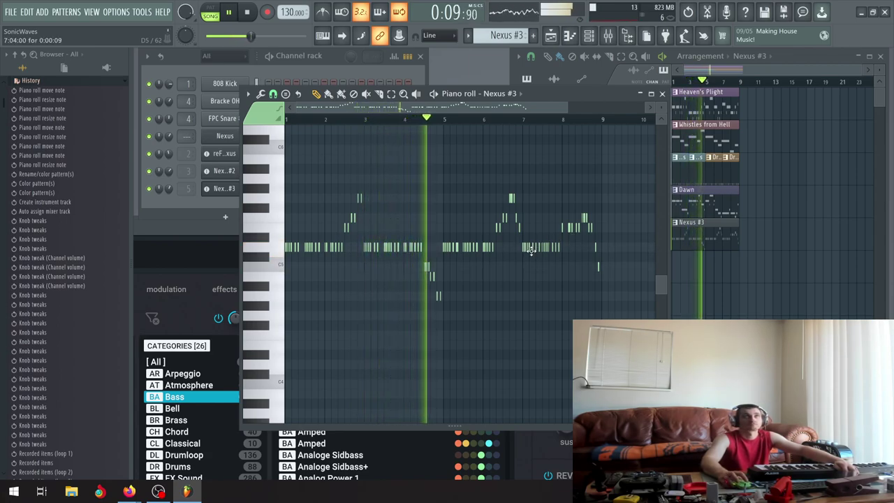
scroll(431, 264, up, 5)
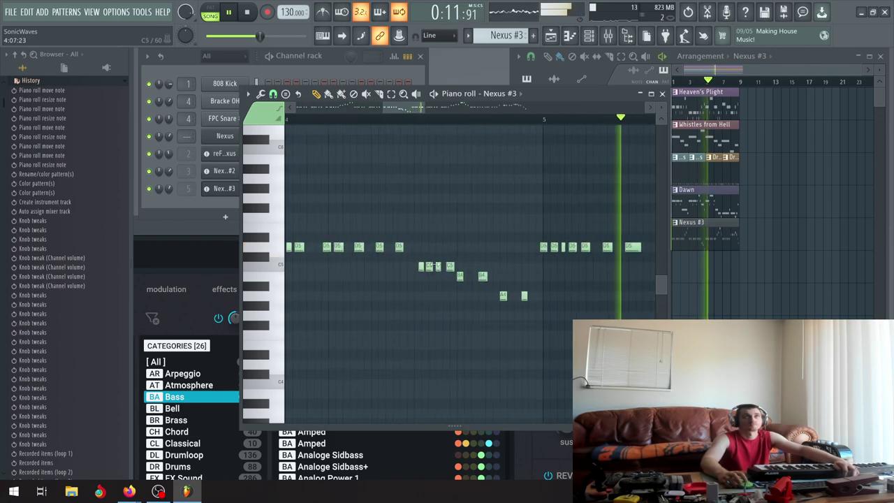
scroll(432, 265, up, 2)
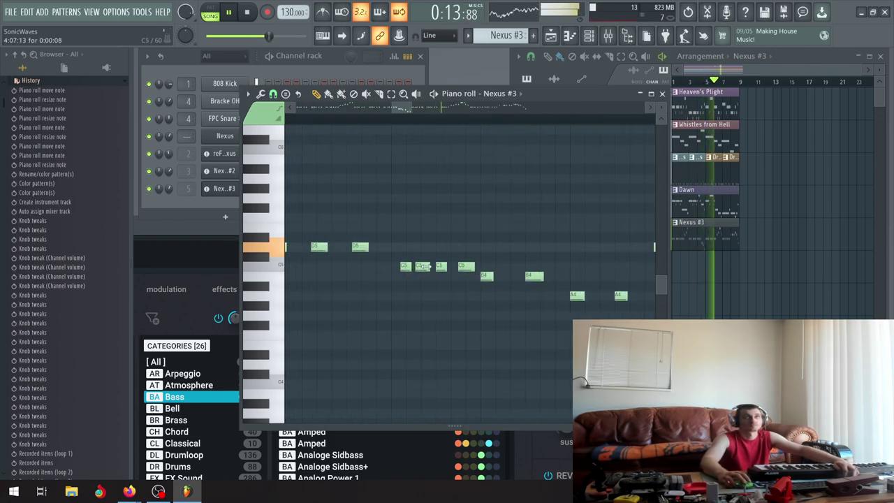
scroll(478, 289, down, 7)
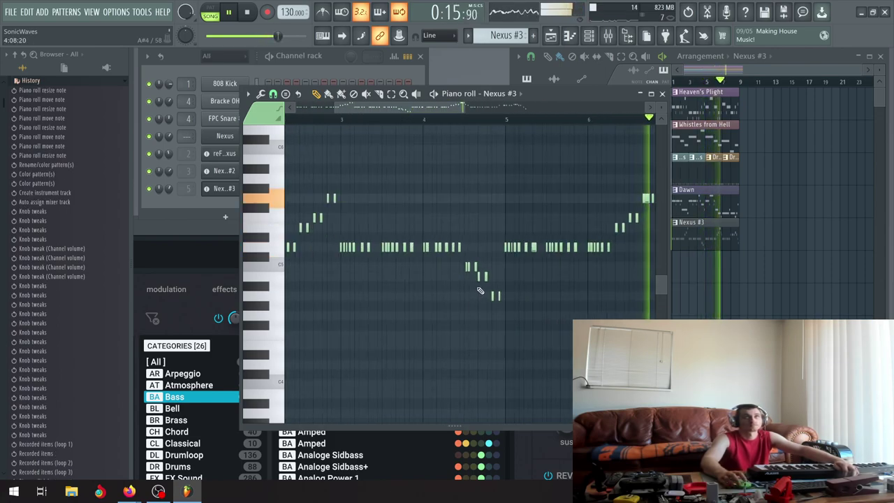
scroll(527, 266, down, 2)
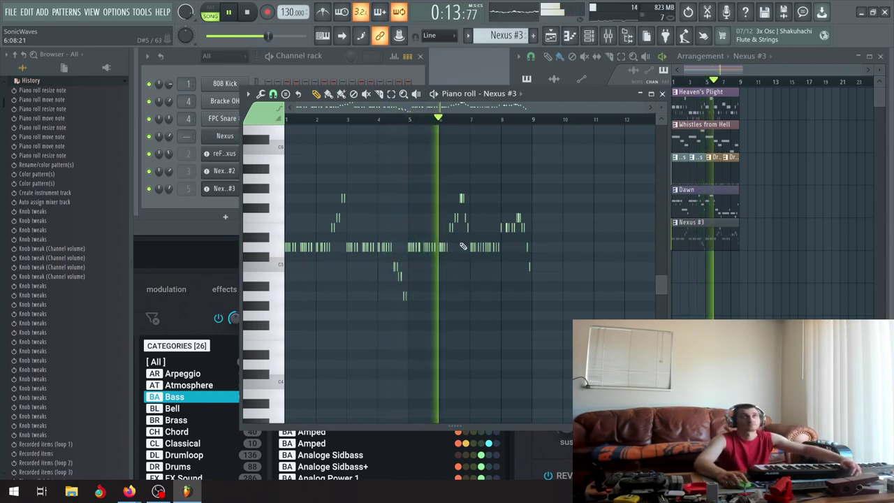
ctrl+scroll(450, 245, up, 2)
ctrl+scroll(493, 226, up, 2)
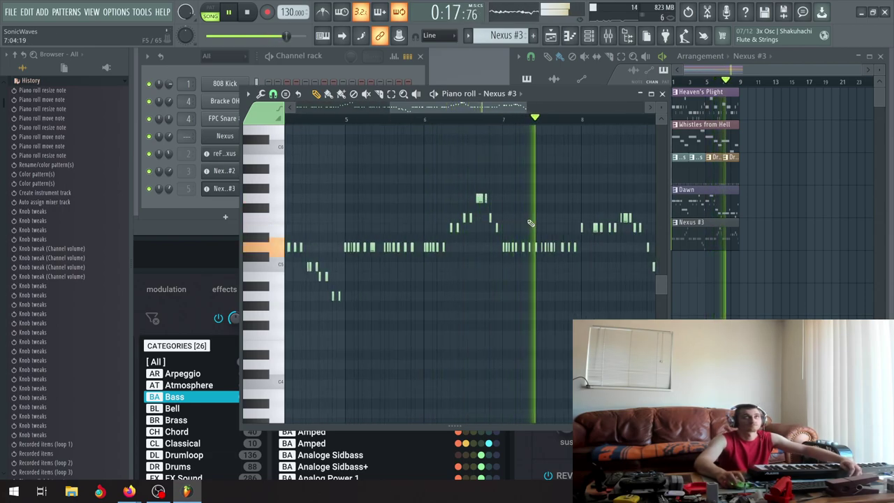
ctrl+scroll(576, 225, down, 3)
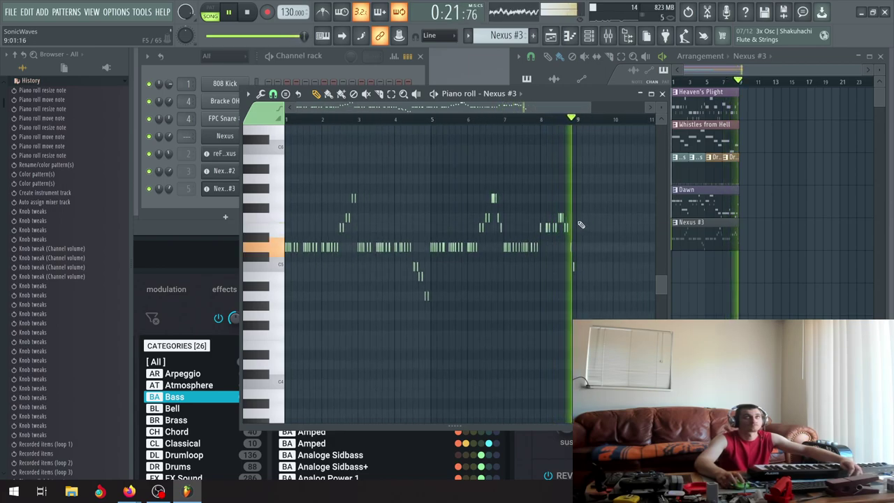
ctrl+scroll(577, 223, up, 3)
ctrl+scroll(552, 219, up, 3)
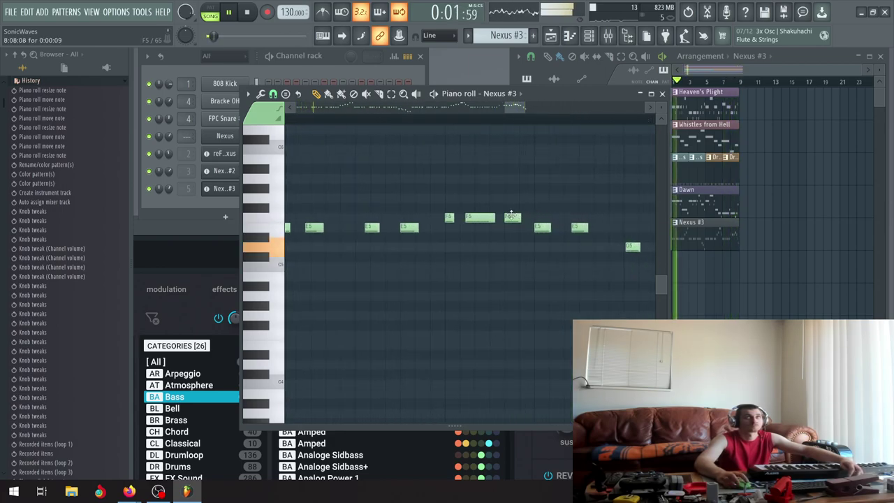
Adjust the F5 notes in bar 8, shifting the second one closer to the first and lengthening it.
mouse_move(512, 218)
mouse_down()
mouse_move(523, 218)
mouse_move(474, 217)
mouse_up()
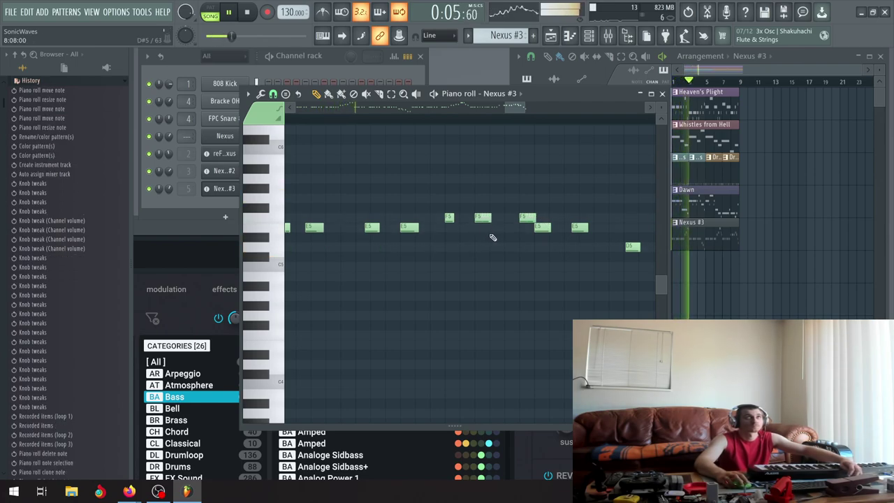
ctrl+scroll(492, 237, down, 2)
ctrl+scroll(486, 233, up, 2)
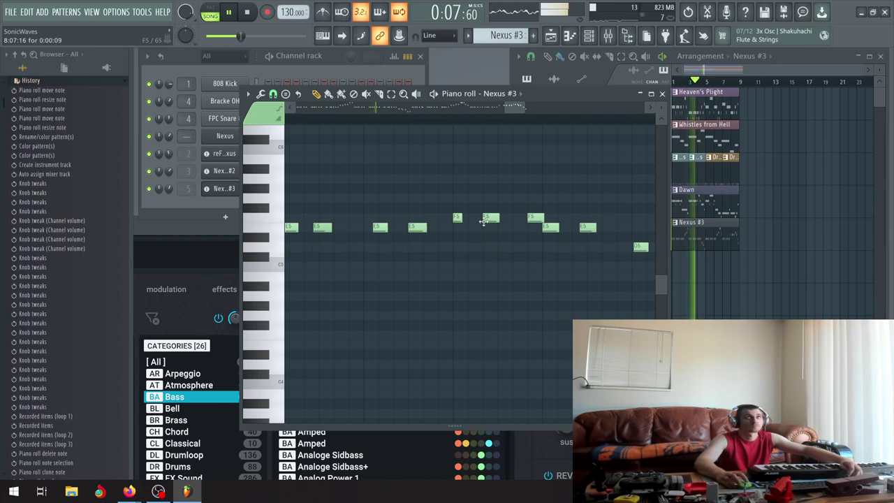
right_click(486, 218)
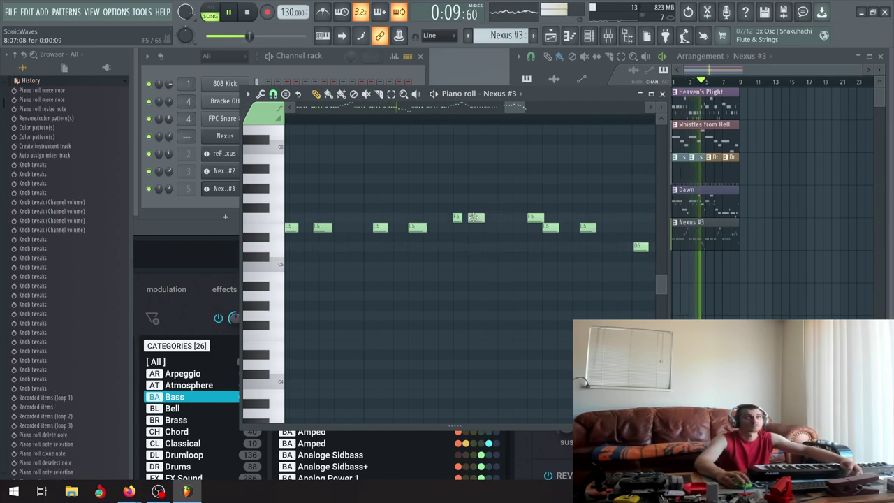
drag(476, 218, 494, 218)
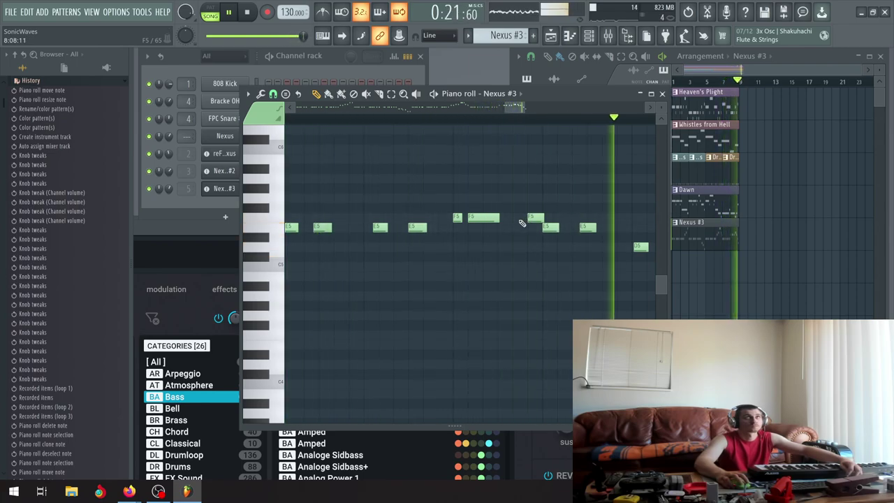
Re-place the E5 notes in bar 8 at even spacing, lengthen the first three after the gap, and align the opening E5 with the bar start.
right_click(378, 227)
click(367, 228)
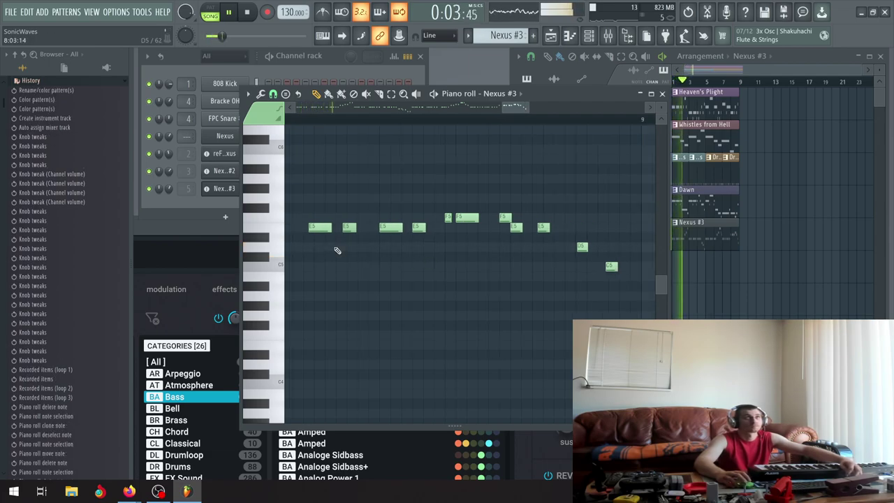
drag(321, 236, 326, 241)
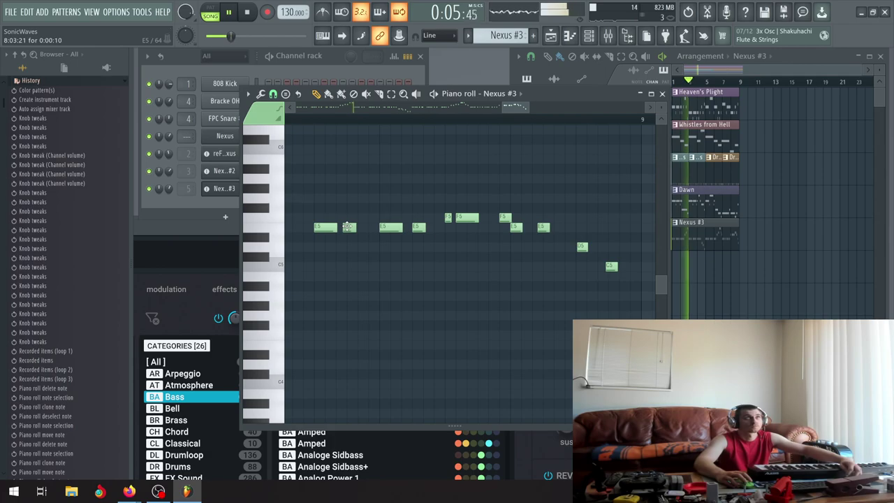
scroll(354, 250, down, 2)
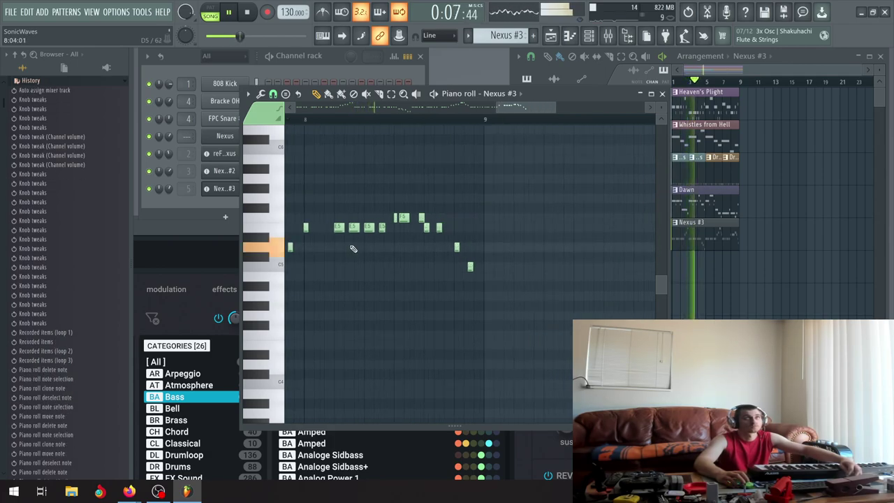
scroll(300, 232, up, 3)
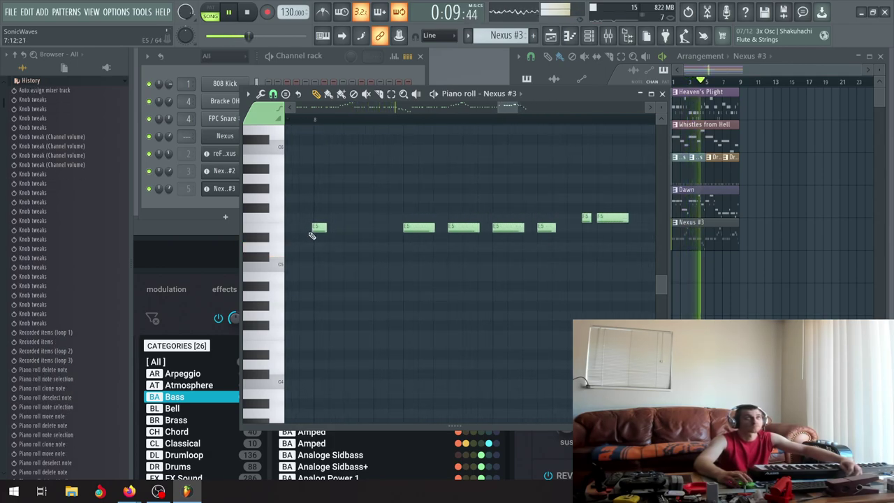
click(316, 247)
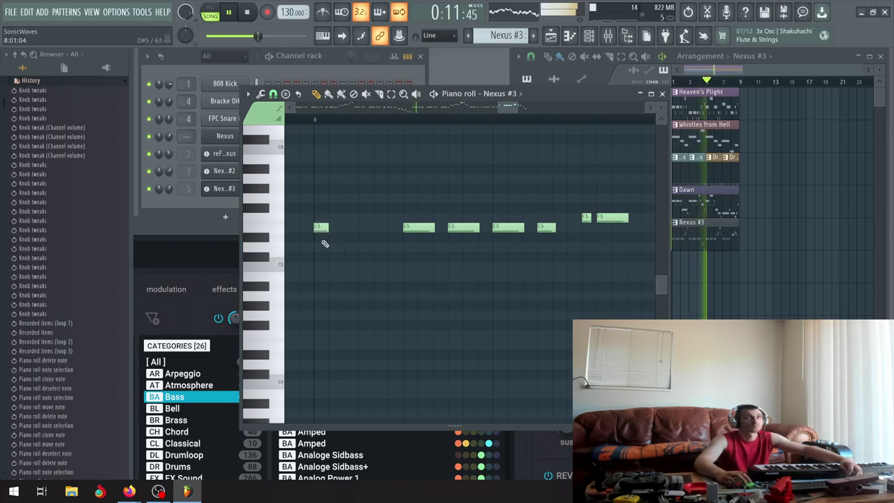
Snap the last D5 notes of bar 7 to the grid, including those at 7:10:00 and 7:12:00.
scroll(311, 247, down, 2)
scroll(302, 247, up, 2)
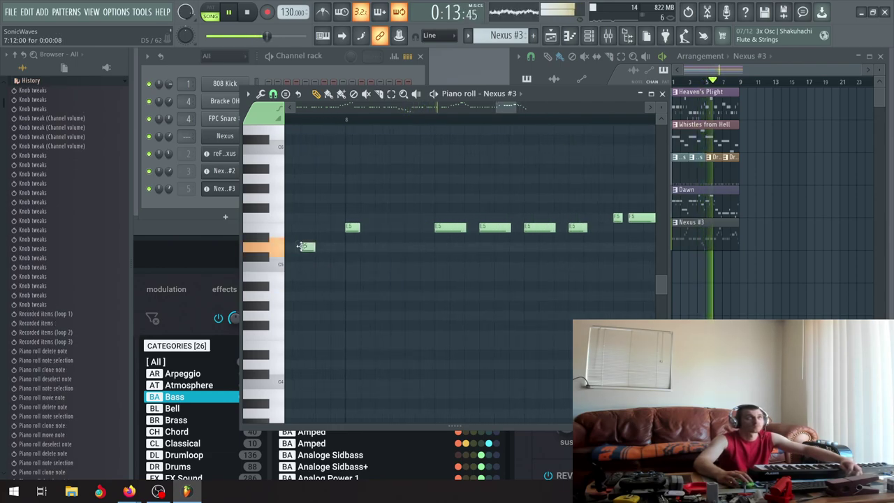
scroll(300, 248, down, 4)
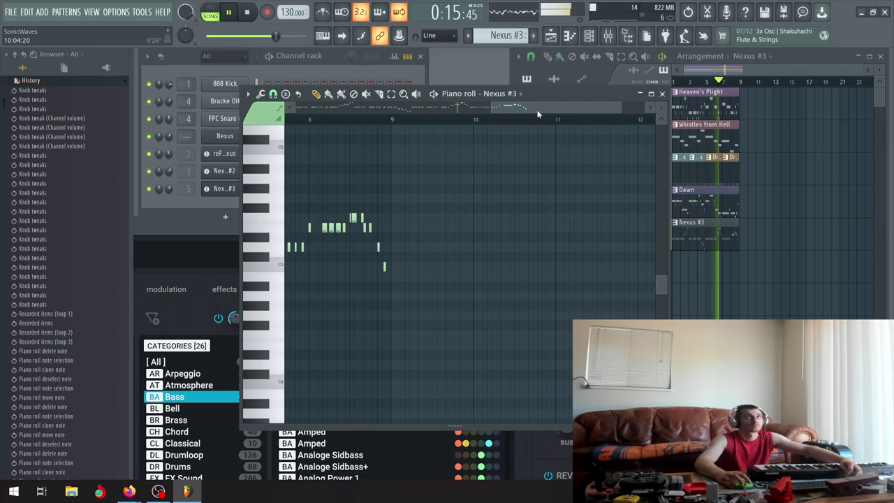
drag(537, 114, 509, 113)
scroll(445, 120, up, 4)
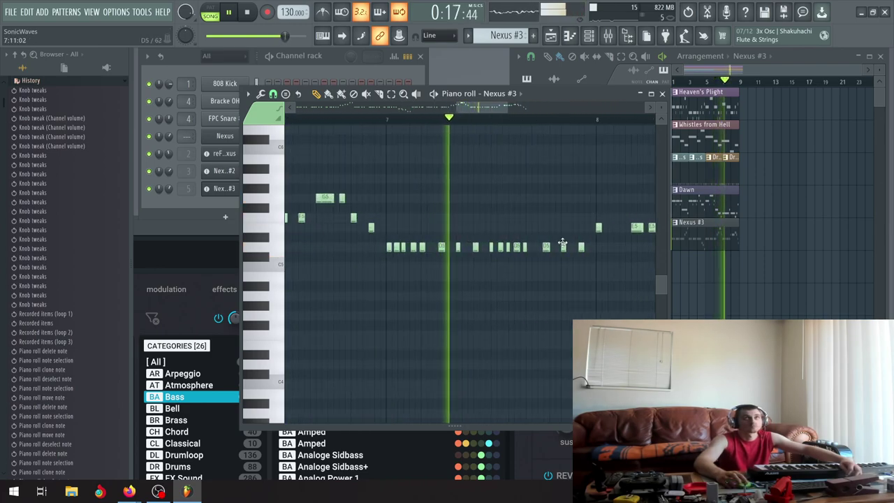
scroll(562, 247, up, 2)
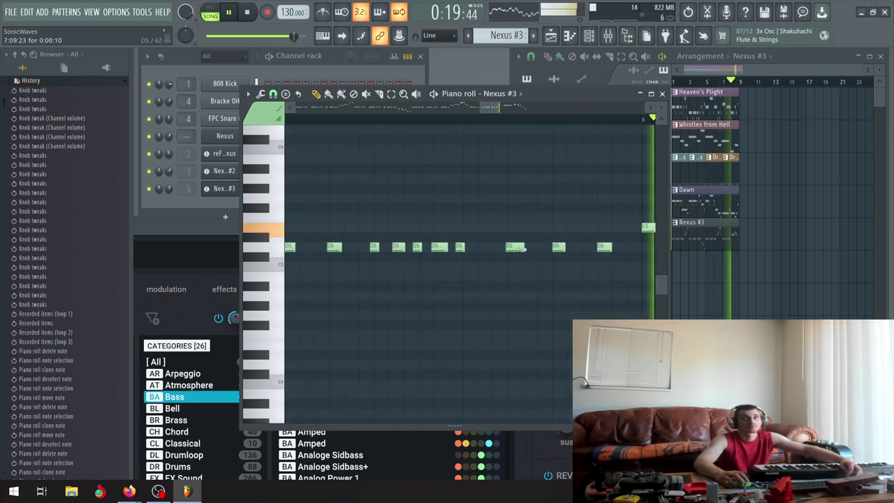
scroll(514, 248, down, 4)
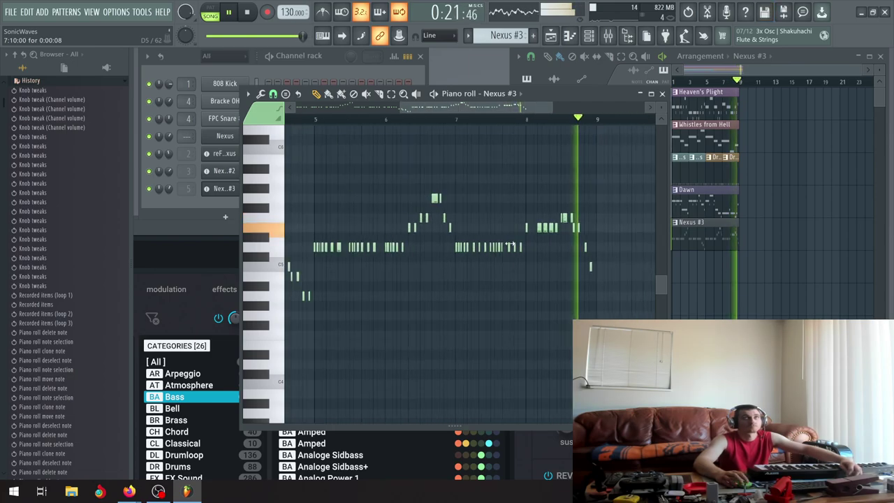
Check the timing and spacing of the notes in bars 7 and 8.
scroll(531, 246, down, 3)
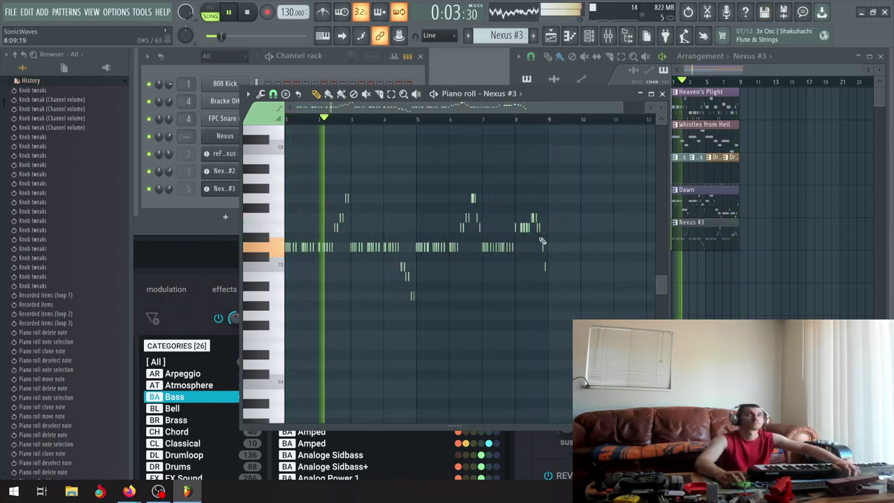
scroll(541, 241, up, 5)
scroll(426, 232, up, 3)
scroll(567, 242, down, 4)
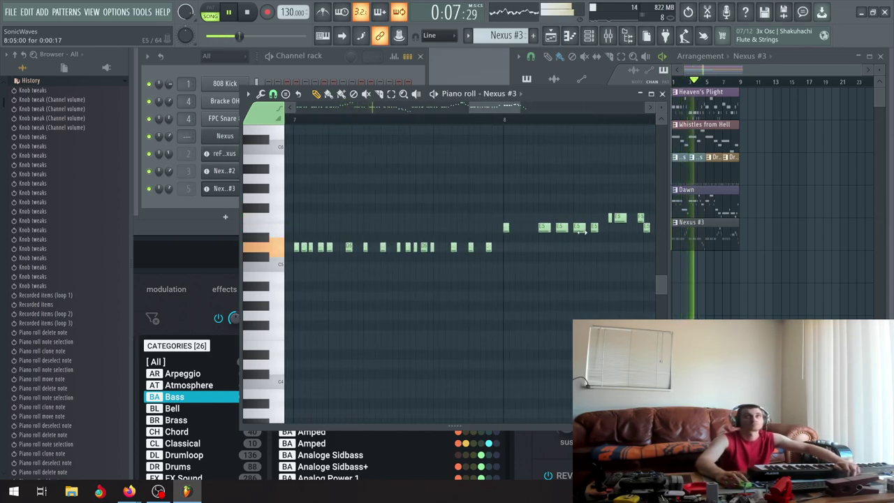
scroll(610, 219, up, 4)
scroll(609, 220, down, 4)
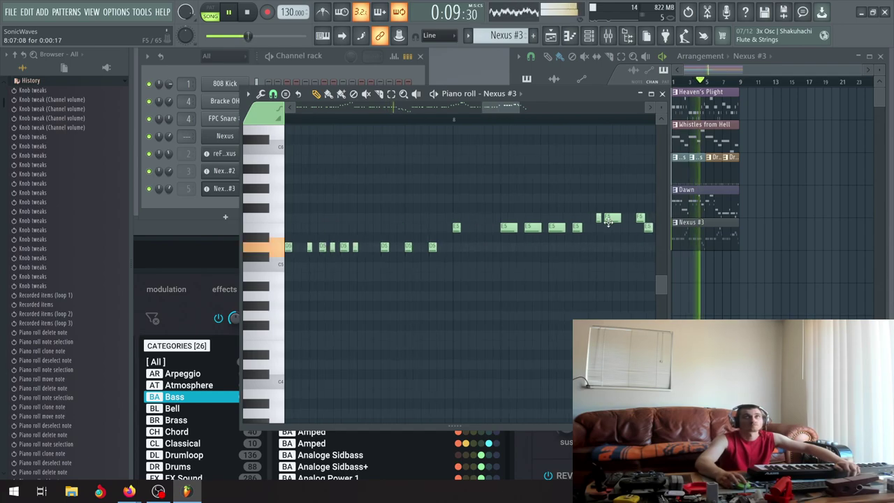
Align the first C5 note in bar 4 to 4:07:00, lengthen it, and replace the C5 note that follows it.
scroll(393, 266, up, 3)
scroll(393, 266, up, 3)
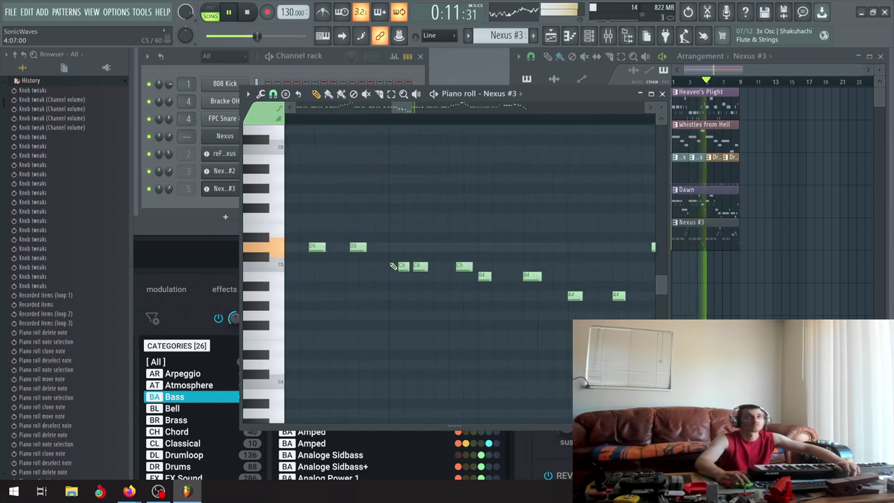
scroll(402, 268, up, 3)
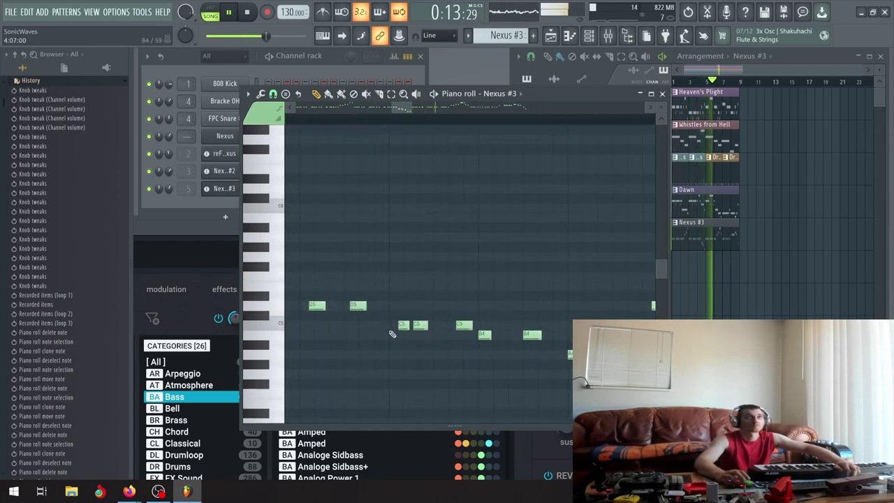
drag(402, 326, 395, 326)
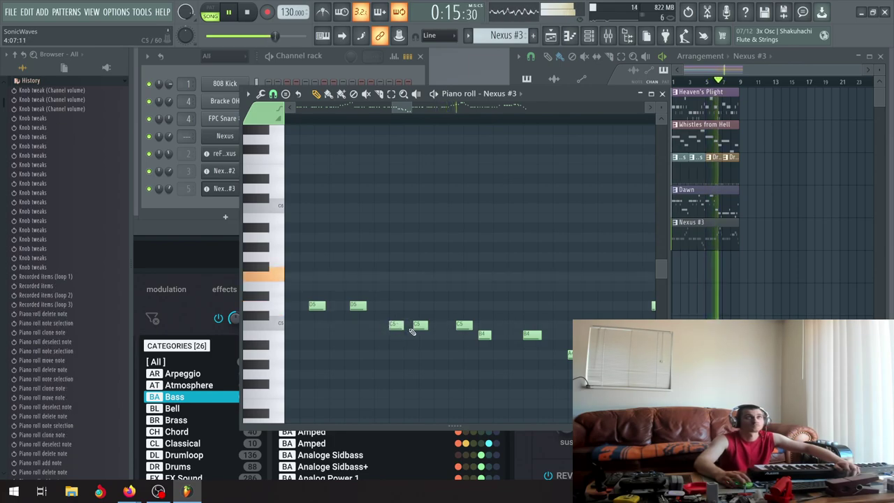
right_click(419, 325)
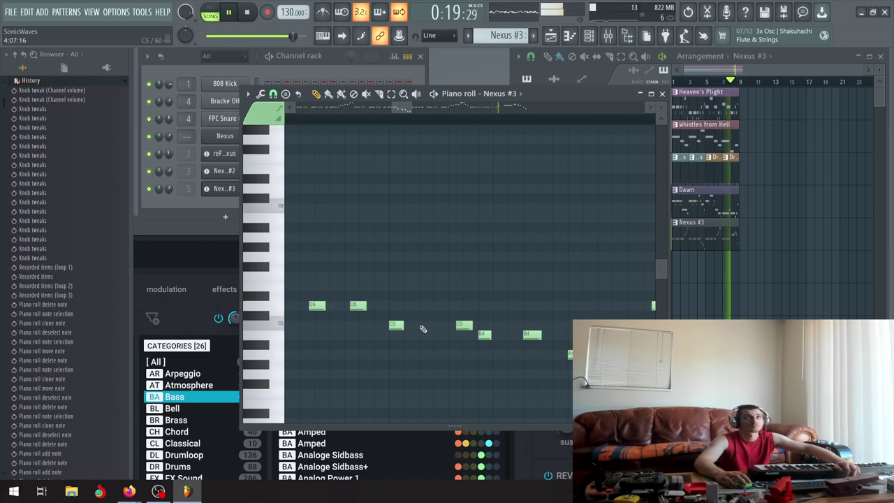
Examine the whole Nexus #3 melody from bar 1 to bar 8 for timing errors while the song plays.
ctrl+scroll(379, 347, down, 5)
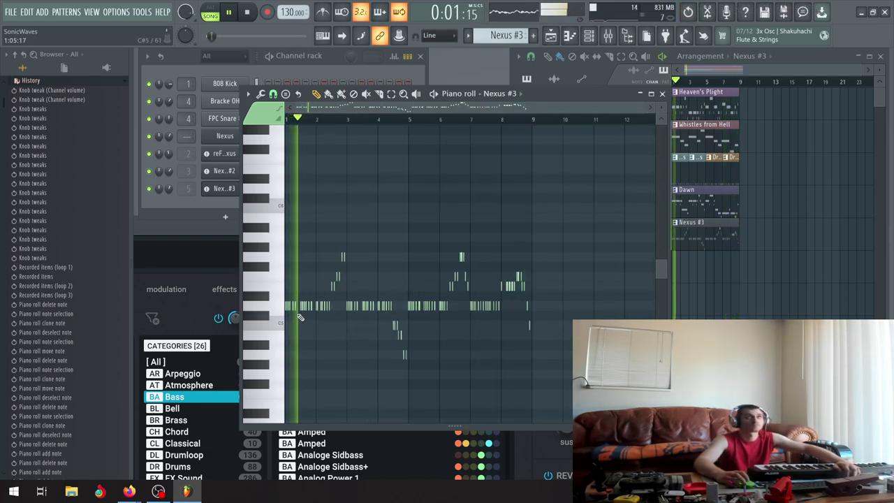
ctrl+scroll(307, 321, up, 5)
ctrl+scroll(308, 318, up, 3)
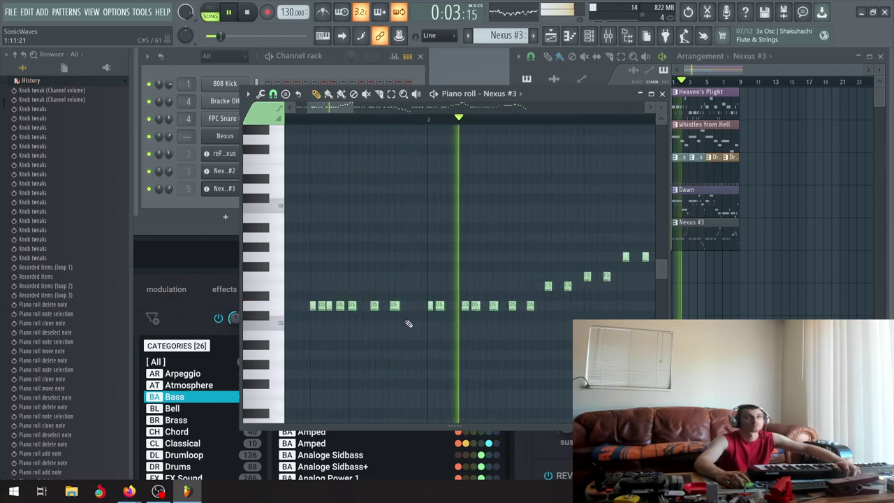
ctrl+scroll(427, 305, down, 5)
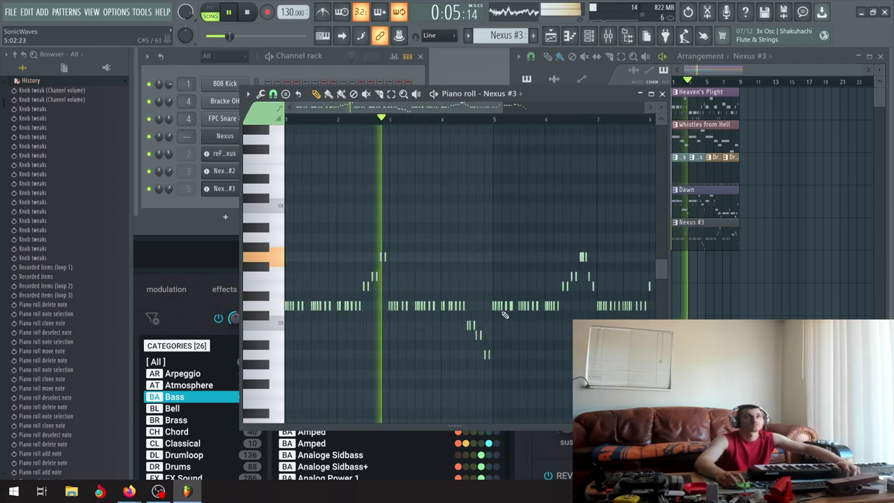
ctrl+scroll(393, 315, up, 3)
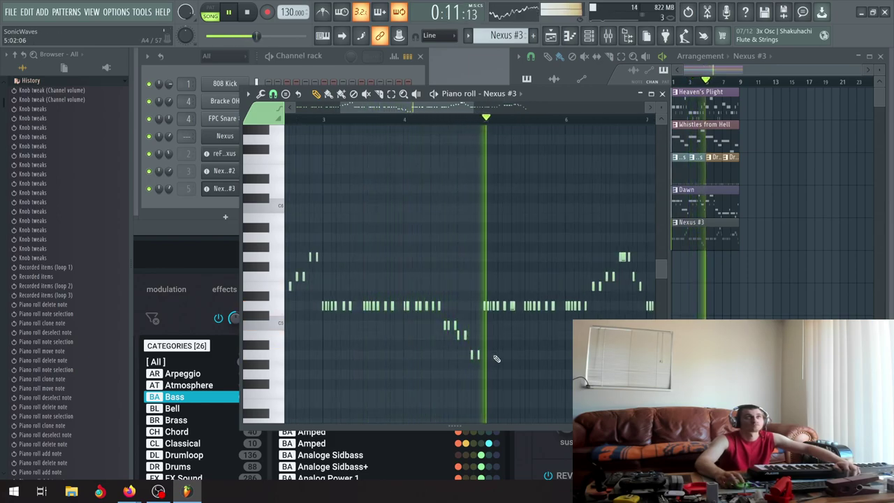
ctrl+scroll(497, 352, down, 2)
ctrl+scroll(501, 349, up, 3)
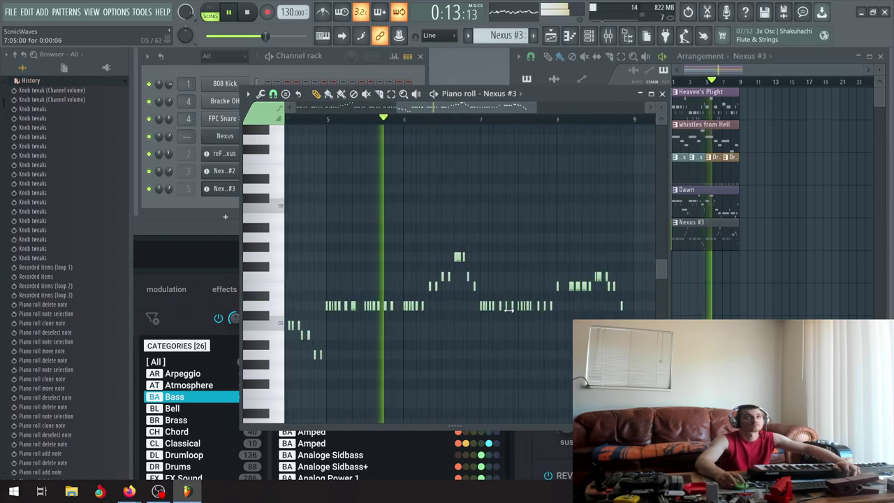
ctrl+scroll(509, 307, down, 1)
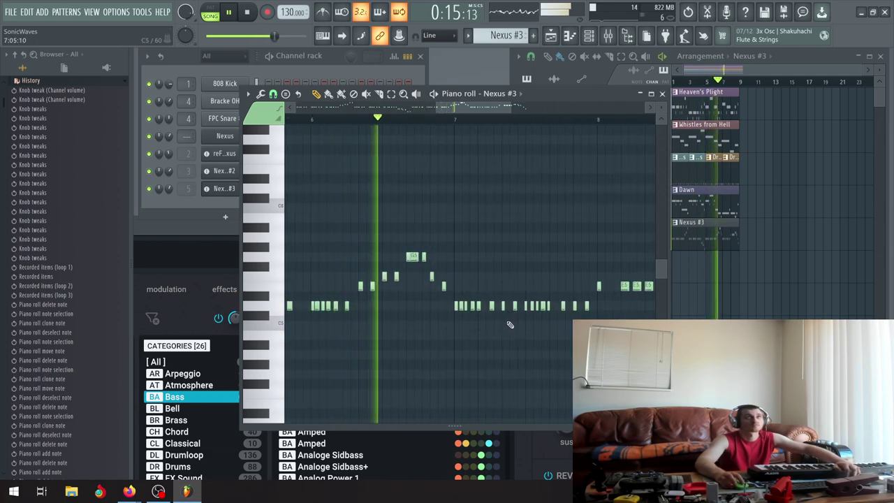
ctrl+scroll(530, 324, down, 2)
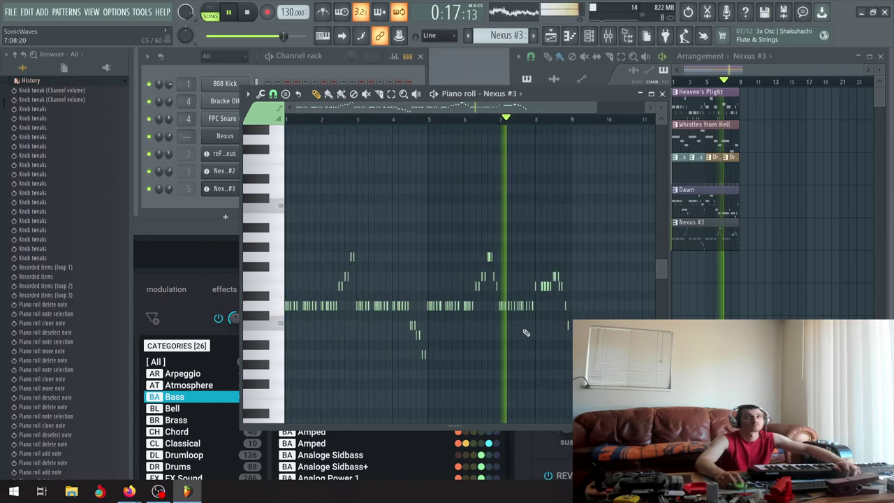
ctrl+scroll(523, 318, up, 4)
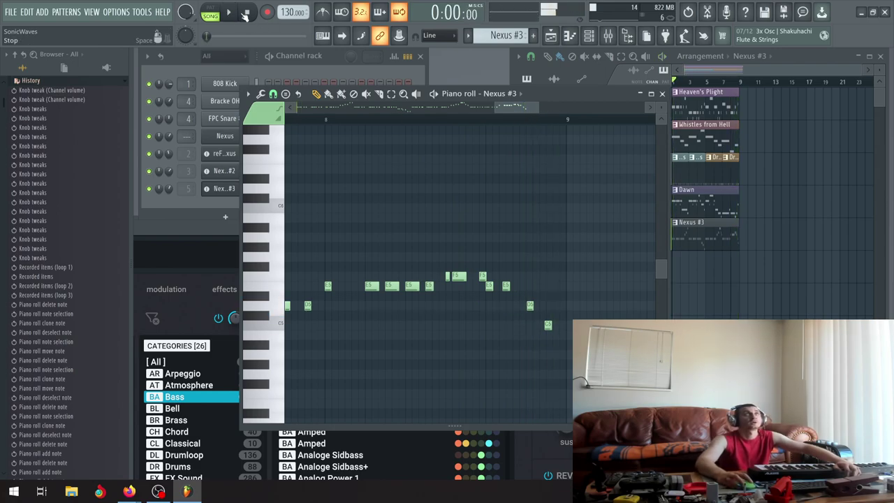
Close the piano roll and the Nexus plugin window, and give the Nexus #3 pattern a random green color.
click(662, 92)
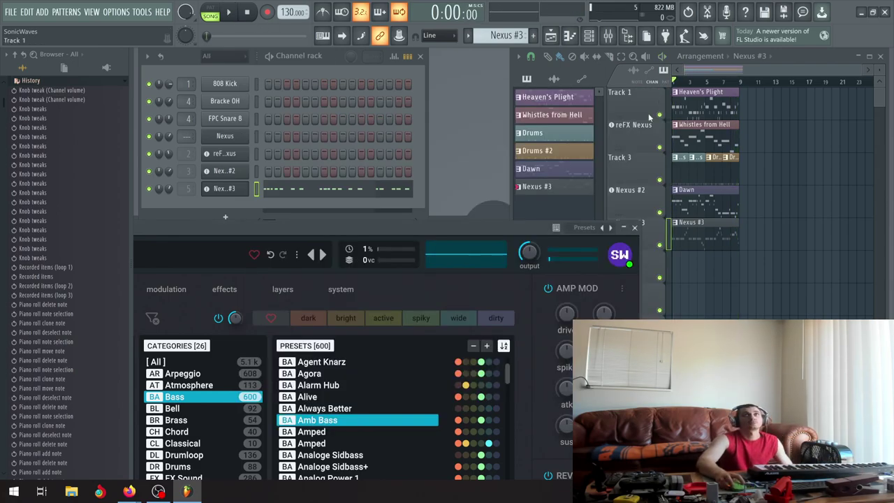
right_click(548, 185)
click(546, 236)
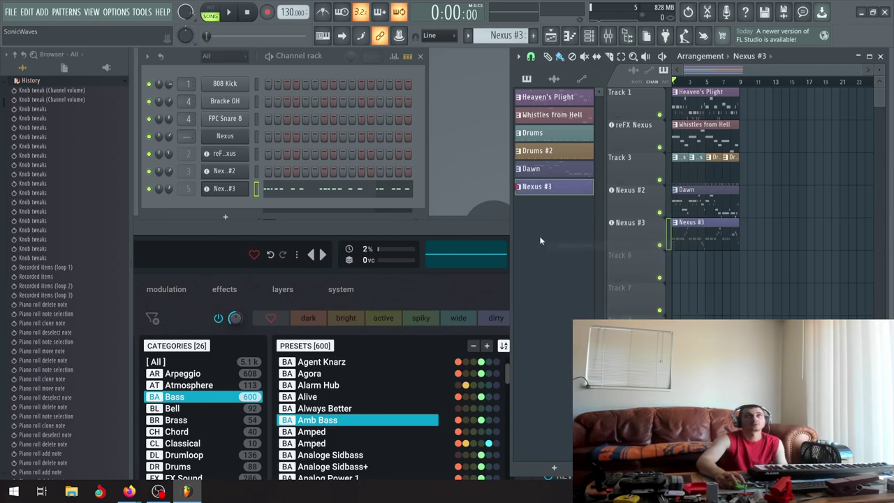
click(634, 227)
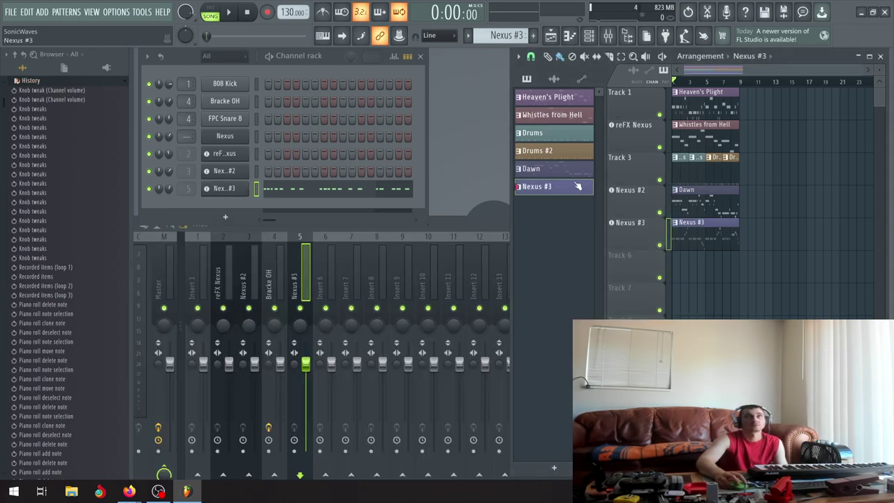
right_click(575, 186)
click(600, 243)
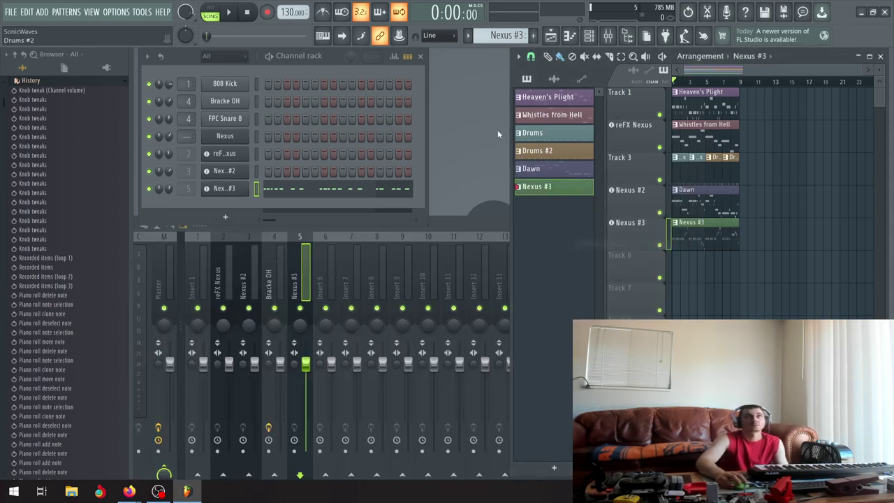
Start song playback and rename the Nexus #3 pattern as Shrubbery.
click(229, 13)
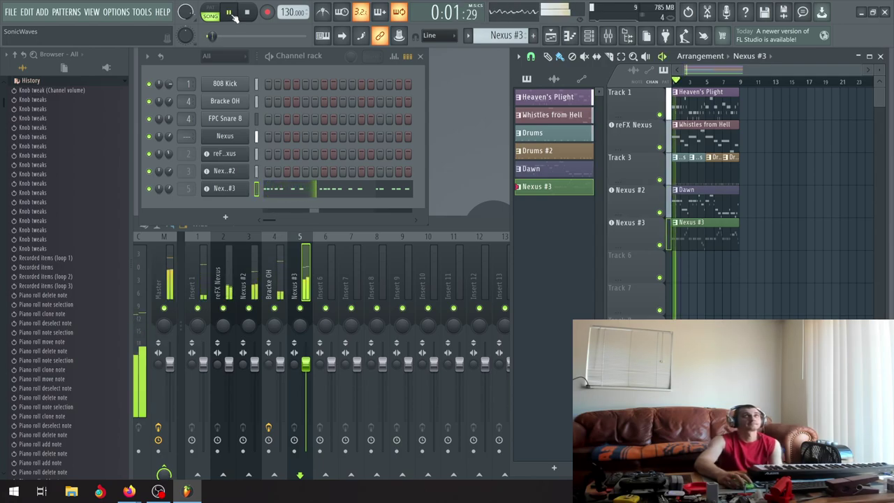
right_click(549, 187)
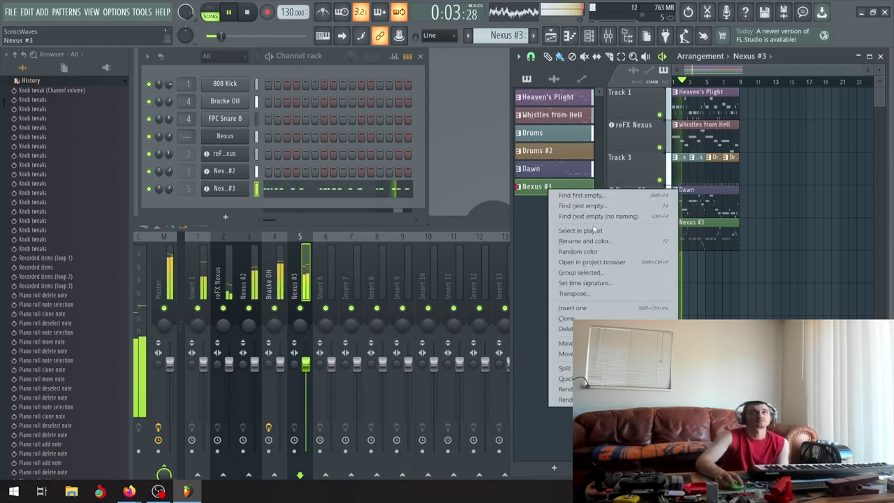
click(590, 243)
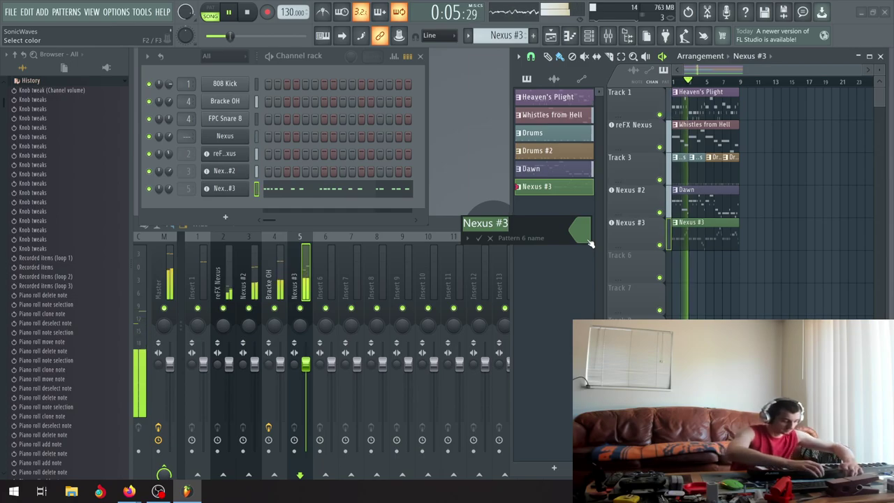
text(Shrubbery)
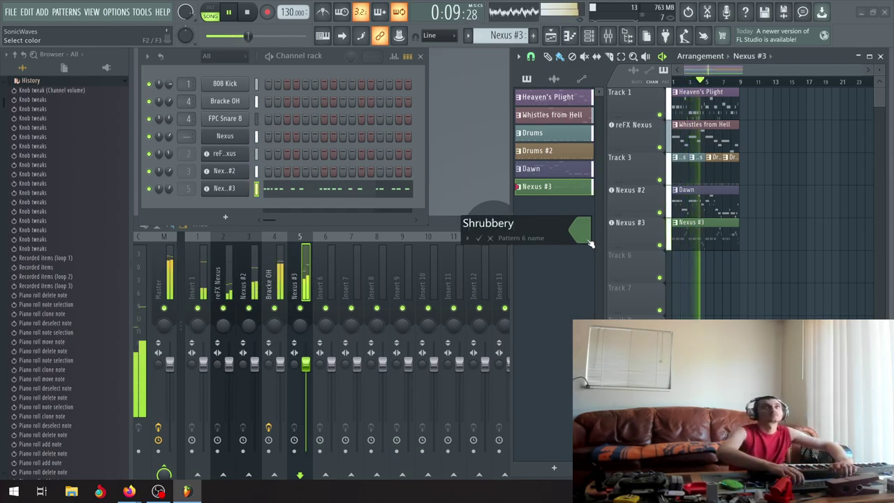
key(Return)
Randomize the color of the Shrubbery pattern repeatedly until it is green.
right_click(553, 188)
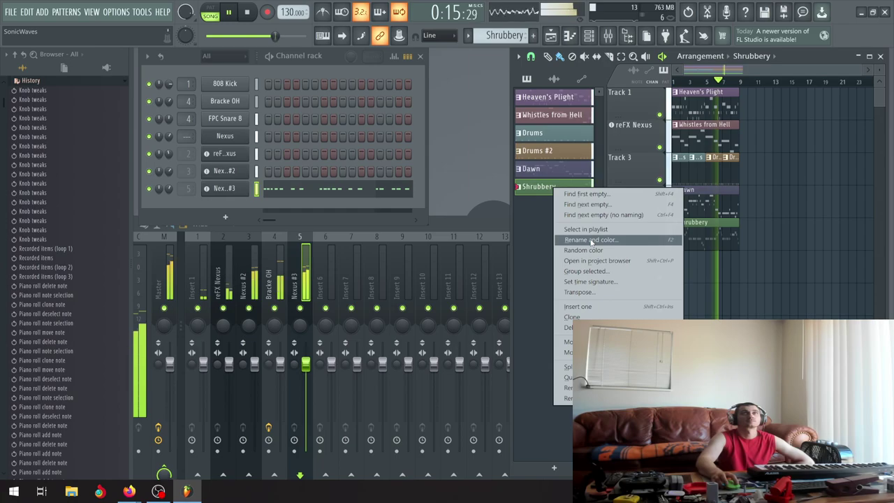
click(592, 250)
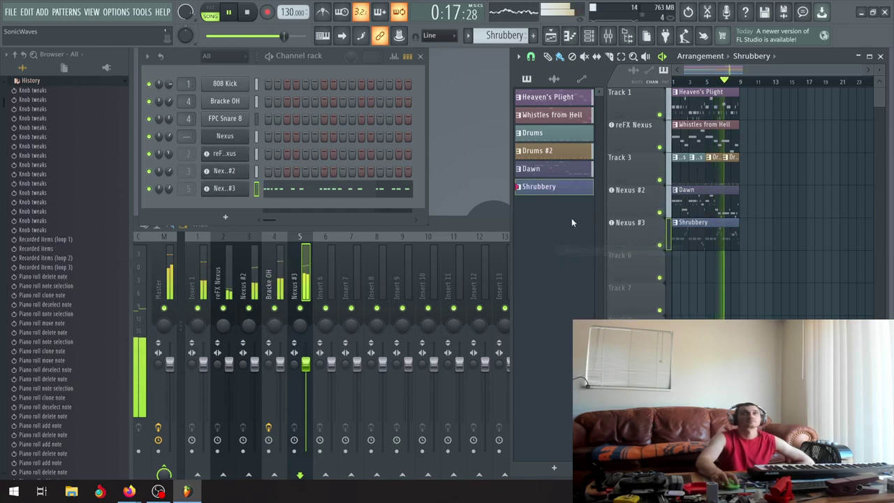
right_click(563, 190)
click(577, 249)
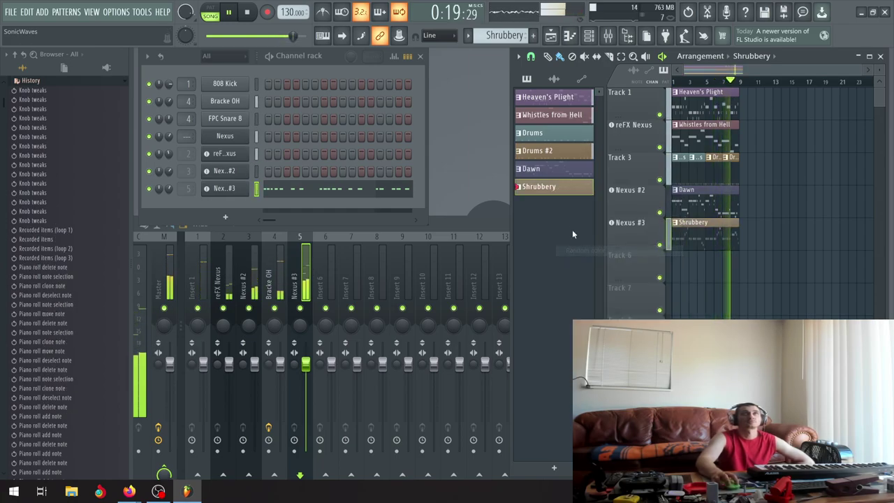
right_click(550, 196)
click(568, 253)
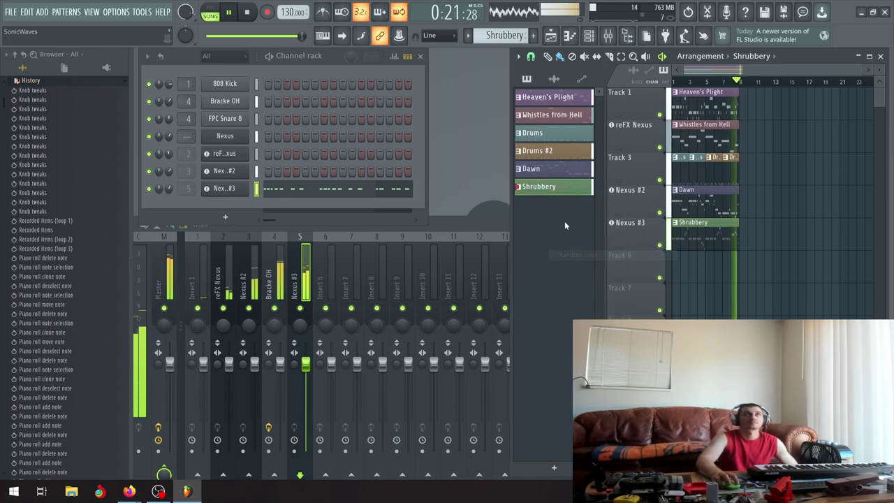
Change the green pattern's name to Shrubbry, and stop the song playback.
right_click(552, 191)
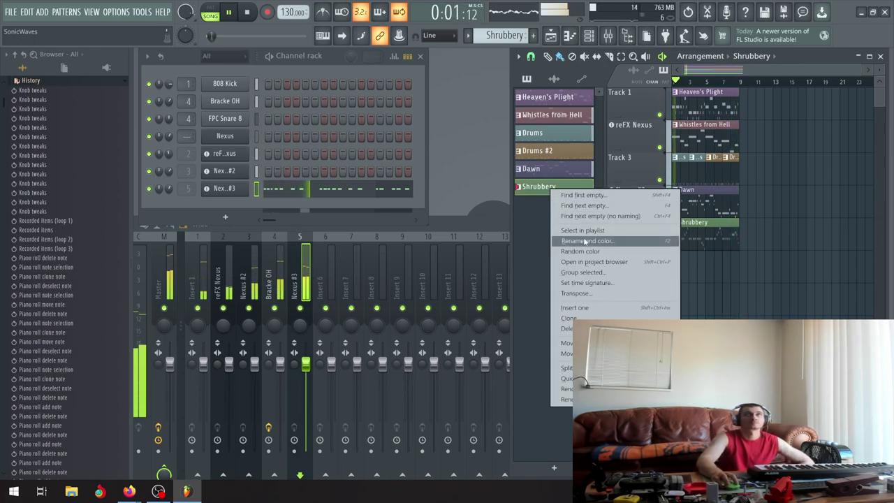
click(584, 241)
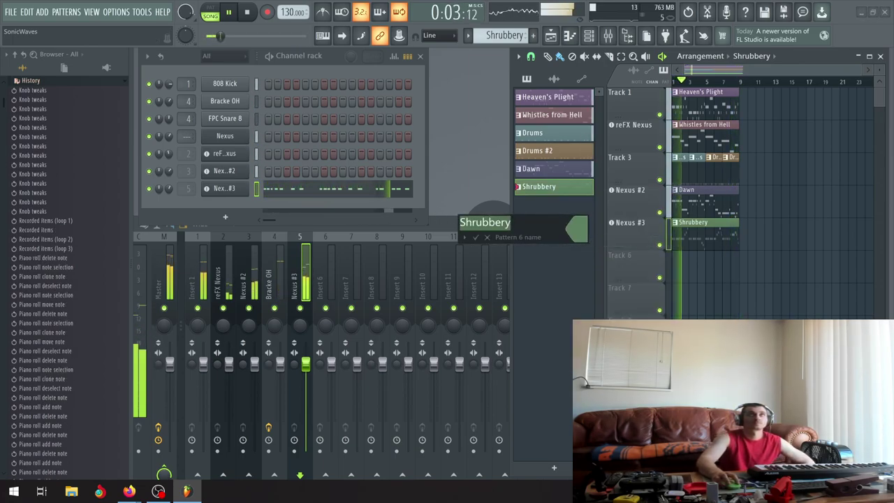
key(Return)
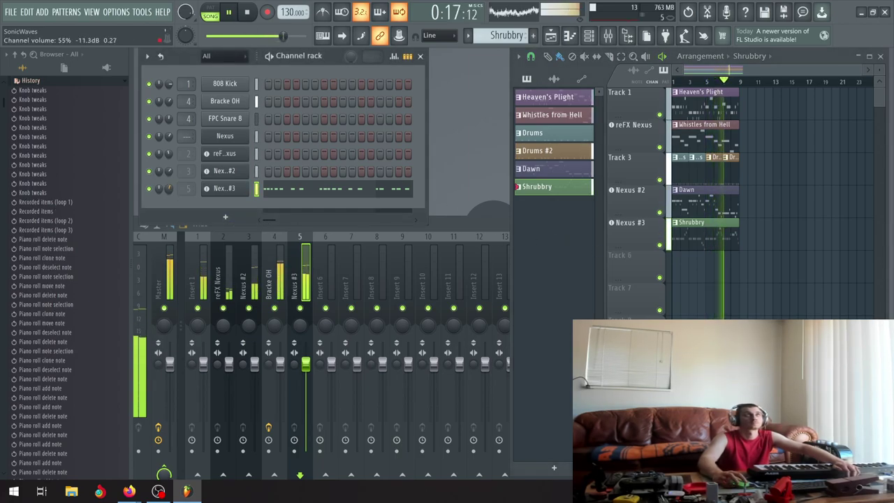
click(251, 13)
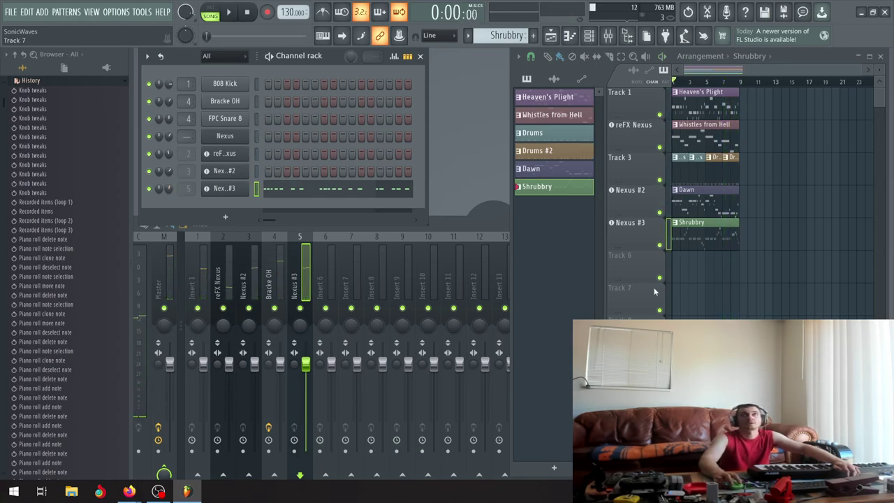
Make Track 6 an instrument track with a new Nexus instance, reposition the plugin window and dismiss its update notice.
right_click(645, 267)
mouse_move(705, 279)
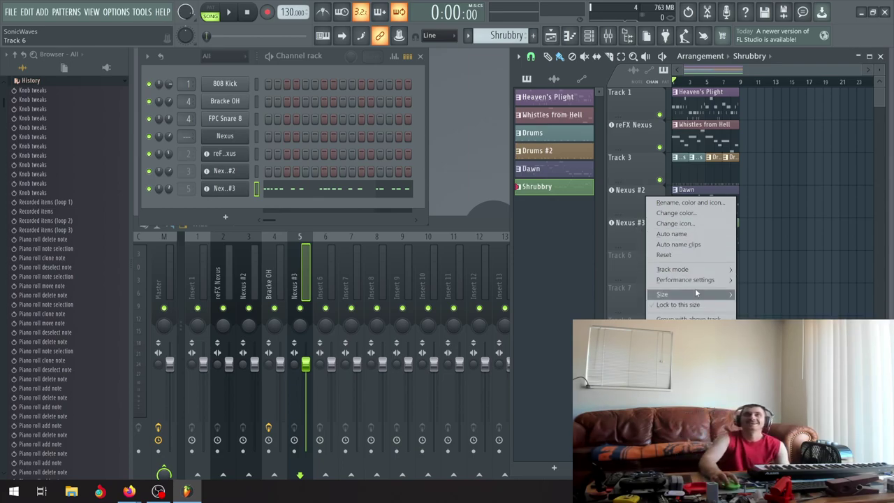
mouse_move(778, 294)
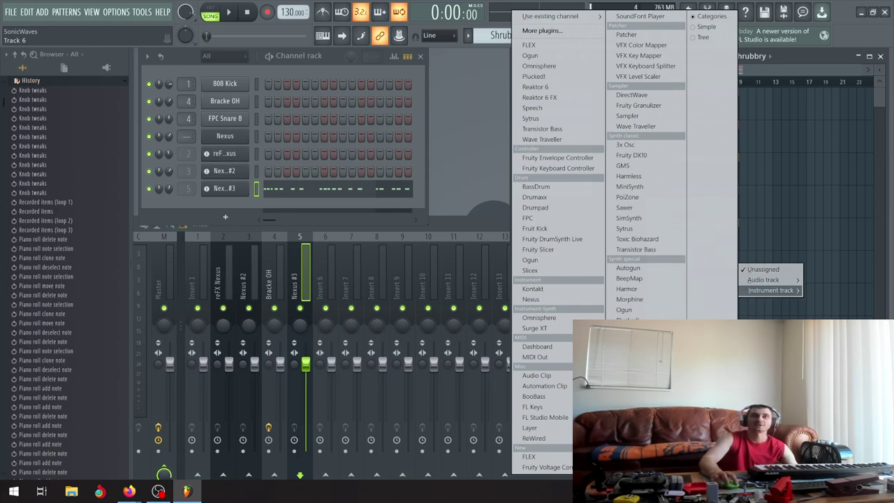
click(530, 298)
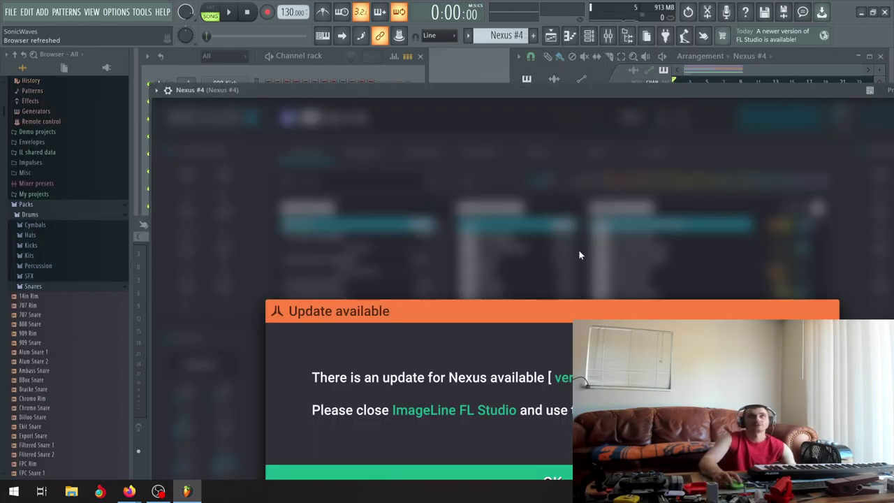
drag(527, 89, 261, 32)
click(319, 426)
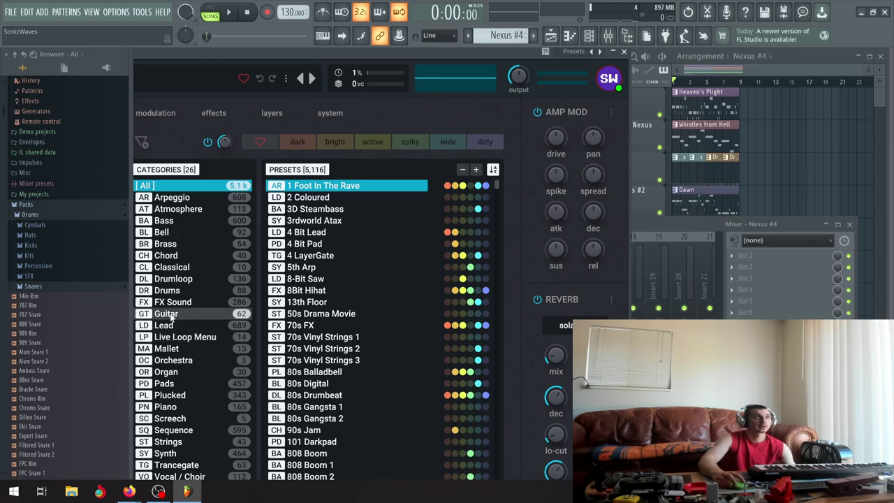
Filter the Nexus #4 presets to the Lead category and load the Aboriginee preset.
click(163, 325)
scroll(309, 259, down, 5)
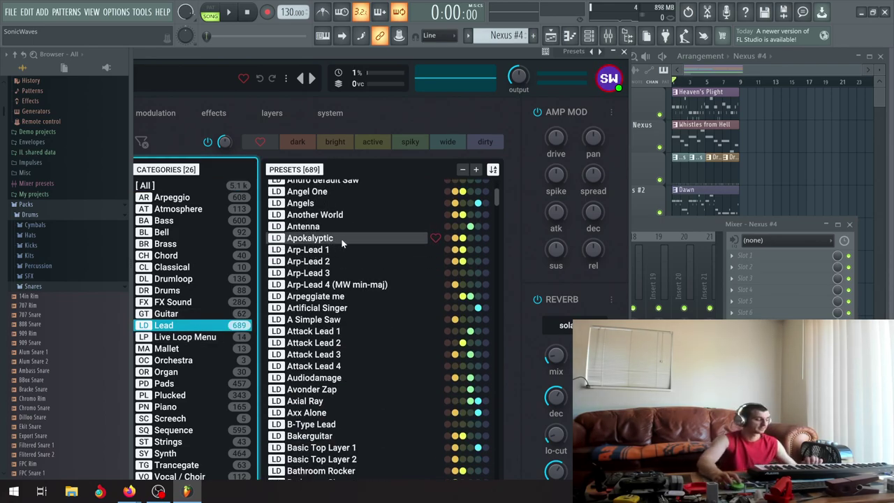
scroll(367, 204, up, 5)
click(328, 220)
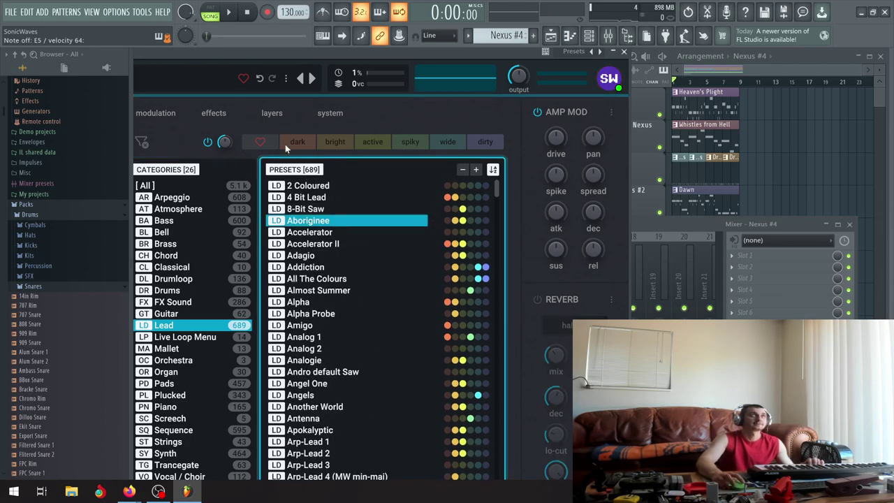
Adjust the Nexus #4 channel volume in the channel rack, moving the plugin window aside and back.
drag(300, 56, 310, 255)
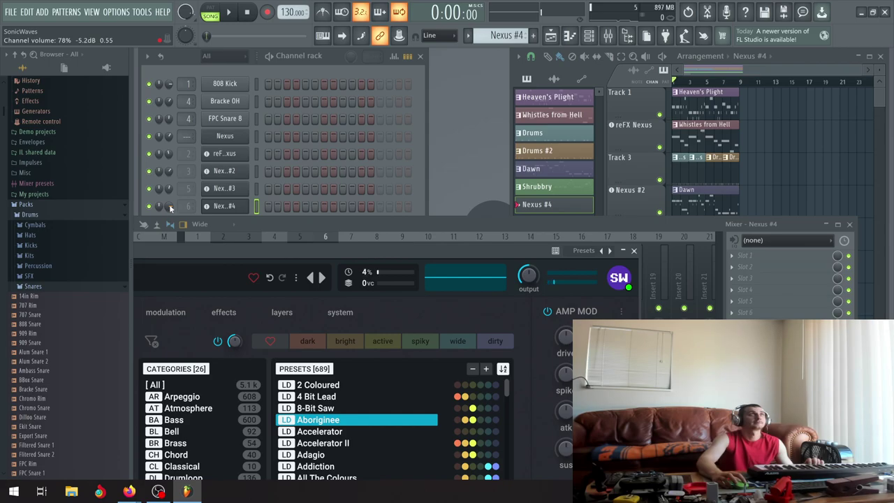
click(170, 208)
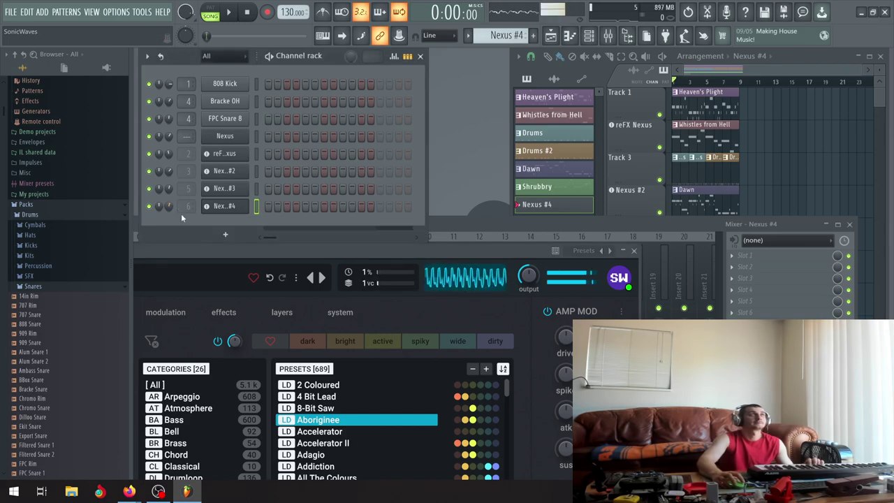
drag(401, 253, 381, 40)
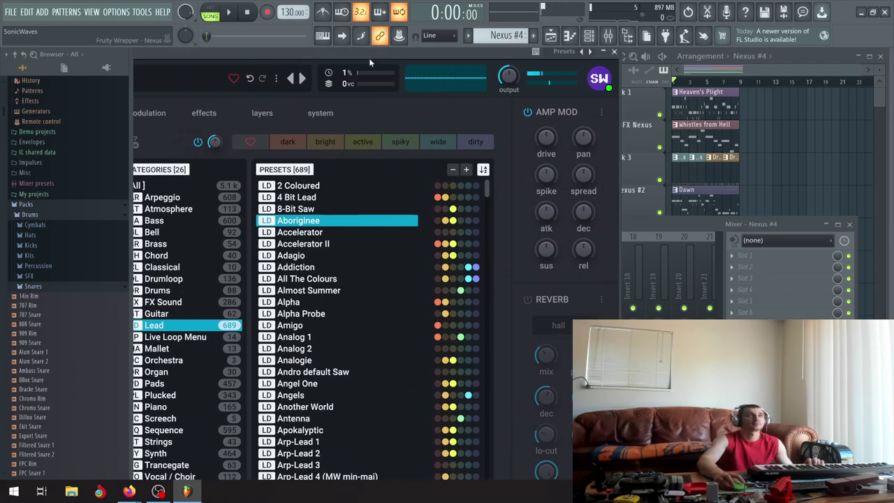
Audition the lead presets Alpha, Alpha Probe, Amigo and Analog 1 against the playing song.
click(307, 302)
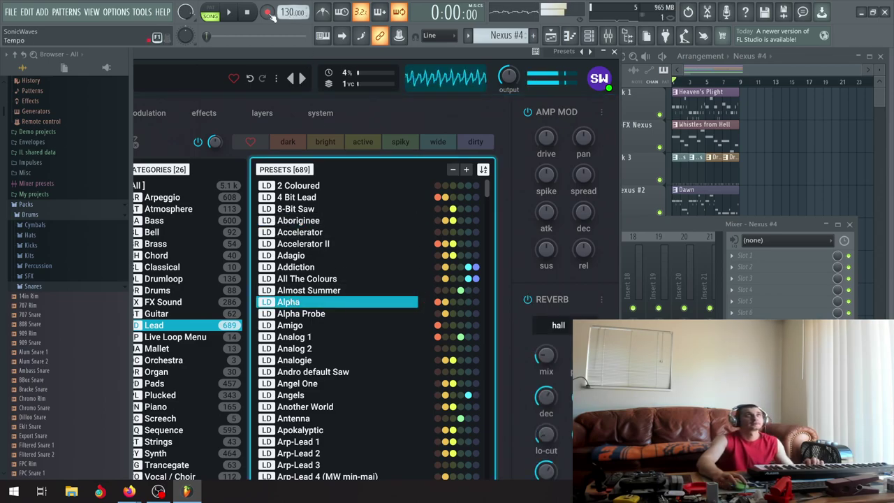
key(space)
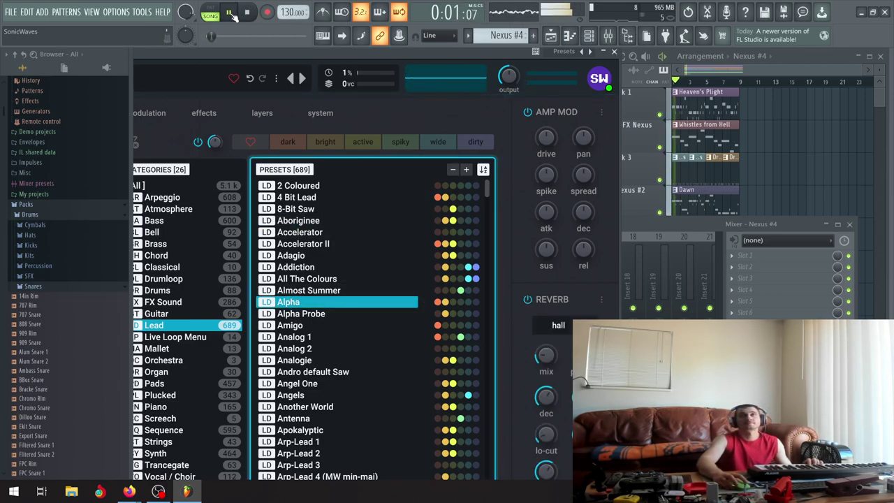
key(Down)
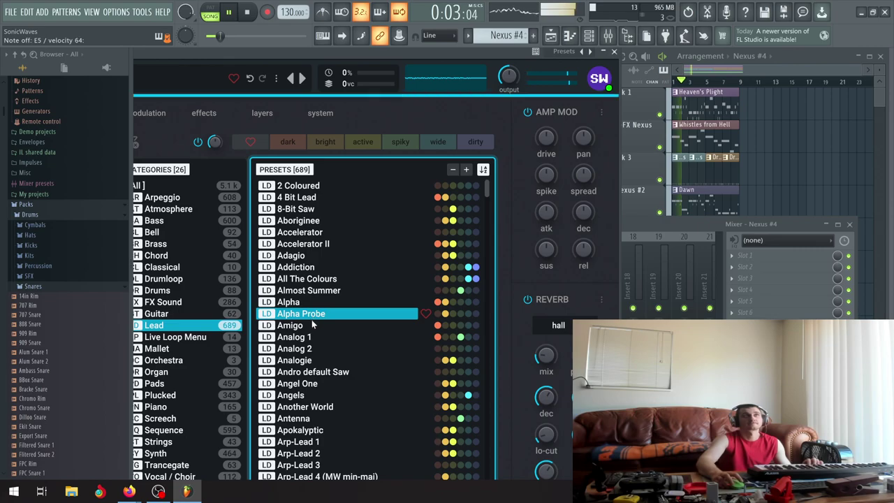
click(300, 327)
scroll(297, 294, down, 2)
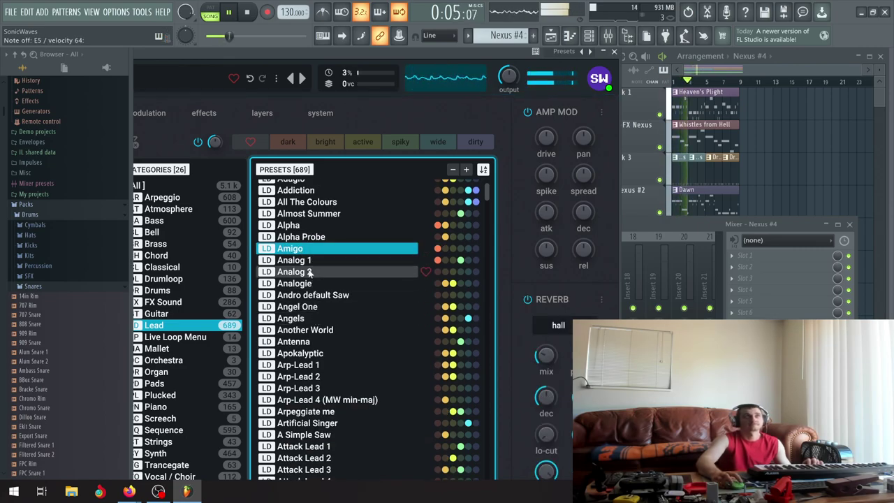
click(305, 262)
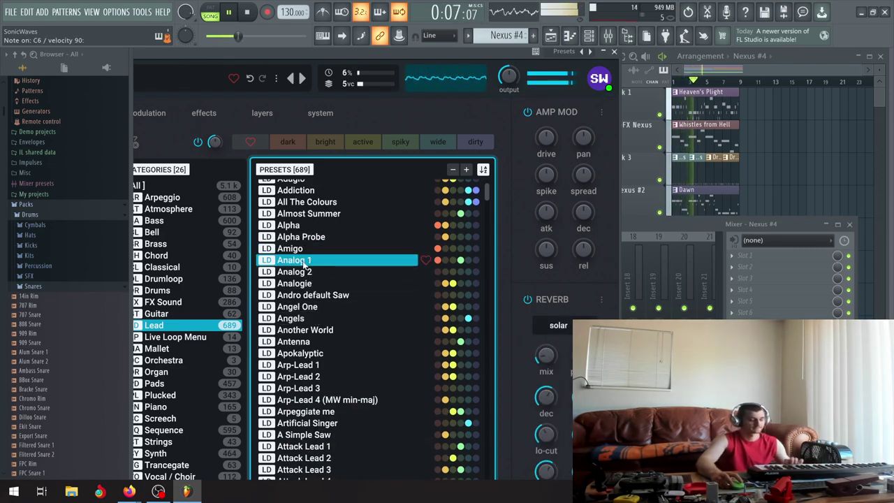
Audition the lead presets from Analog 2 through Angels over the song.
key(Down)
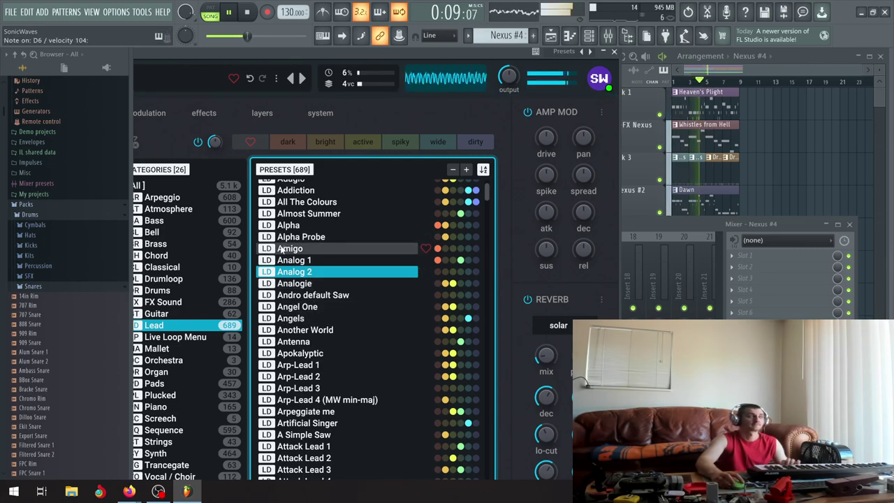
key(Down)
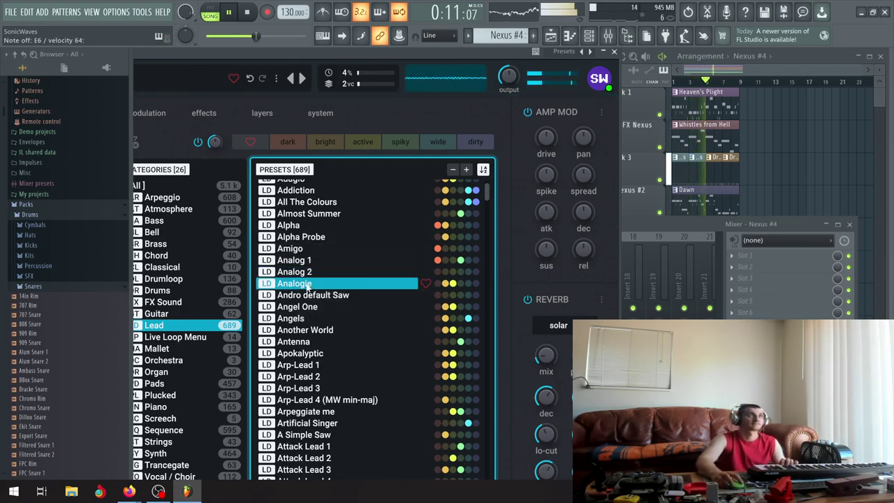
key(Down)
key(Down)
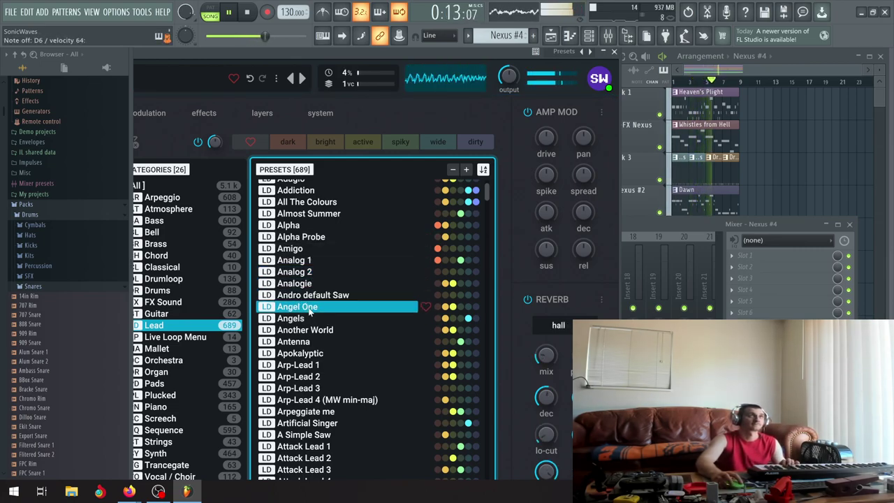
click(307, 318)
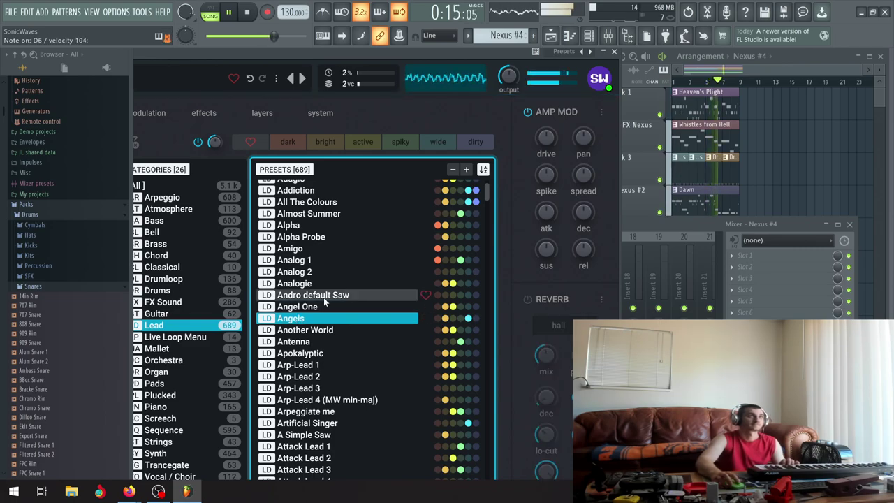
Try the Another World, Antenna and Apokalyptic lead presets over the song.
scroll(307, 293, down, 3)
click(307, 218)
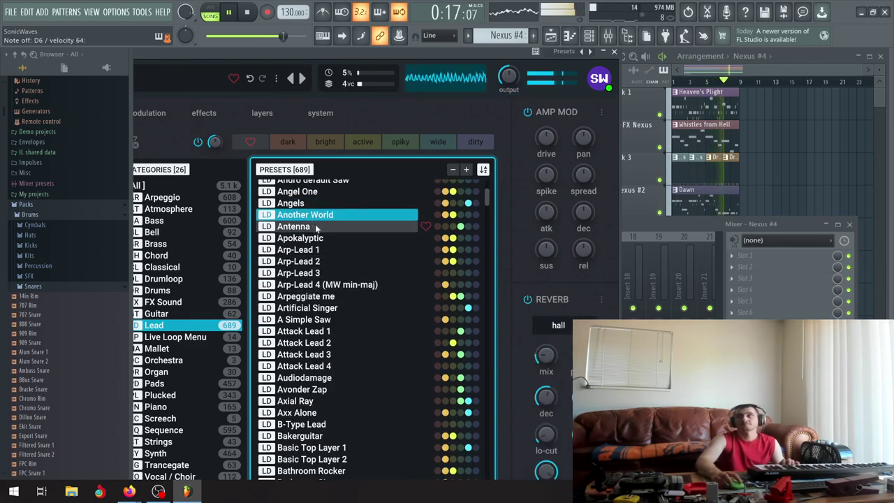
click(304, 226)
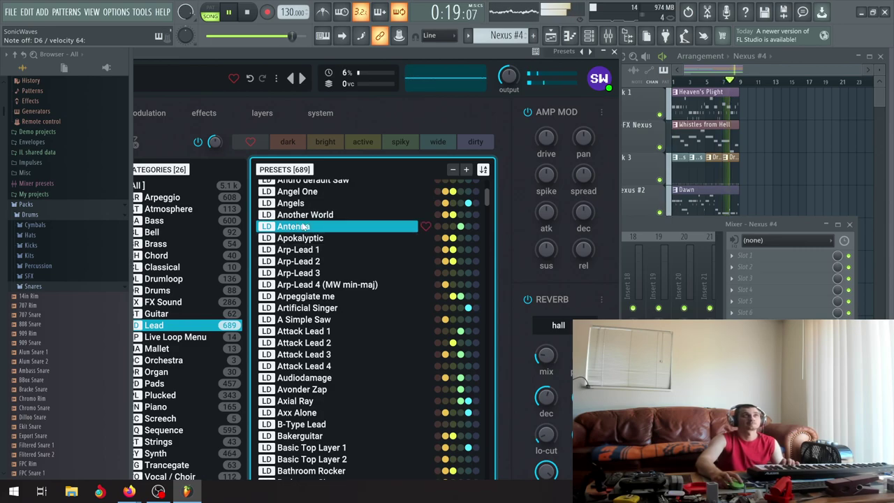
click(318, 239)
Compare Antenna with Apokalyptic again, and continue auditioning through Arp-Lead 1 to Arp-Lead 2.
click(293, 227)
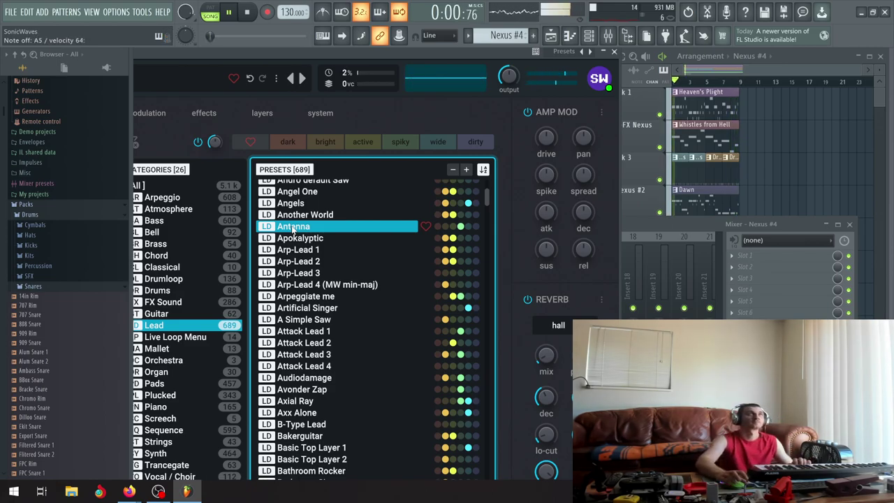
click(293, 238)
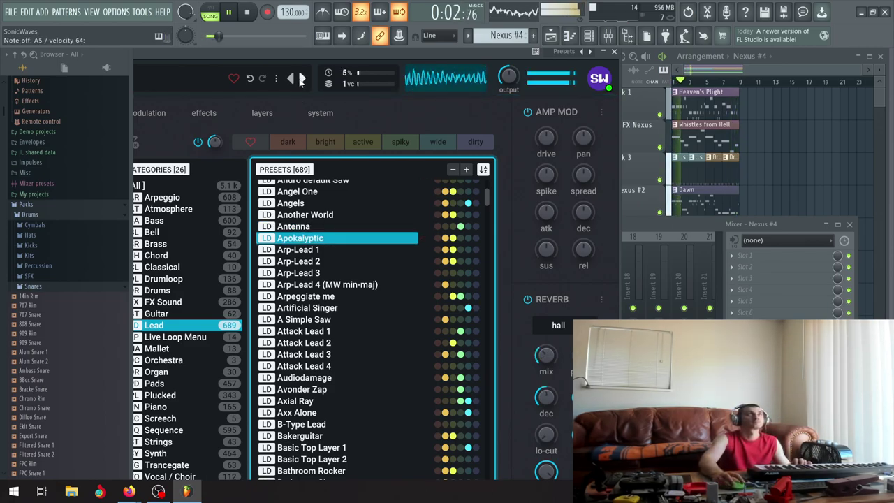
click(301, 79)
click(300, 79)
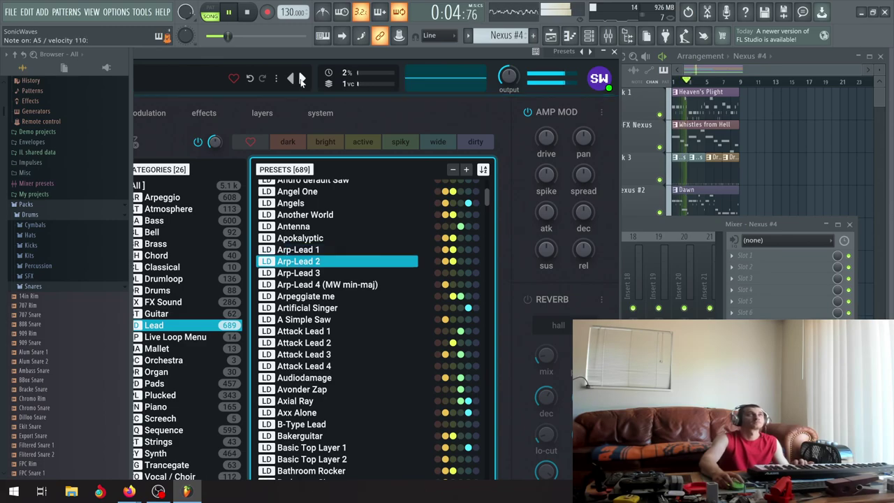
Audition Arp-Lead 3, Arp-Lead 4 (MW min-maj) and Arpeggiate me, load the Artificial Singer lead, and stop playback.
click(300, 78)
click(300, 79)
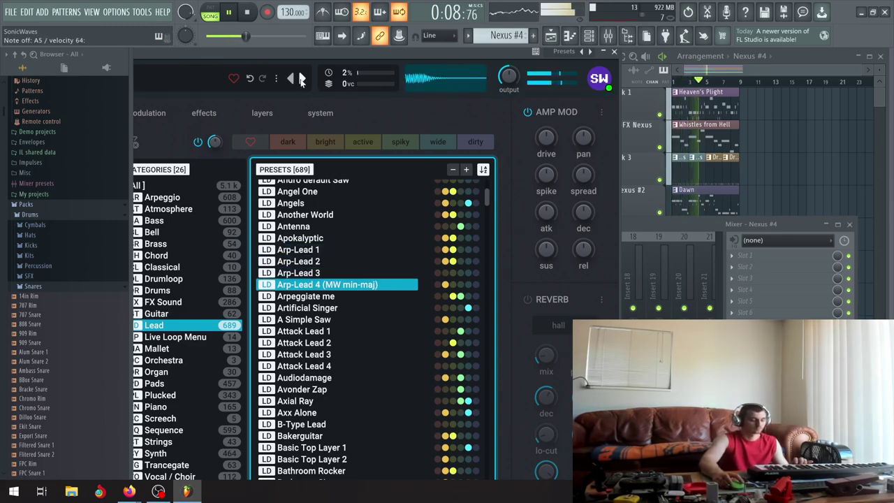
click(301, 79)
click(301, 79)
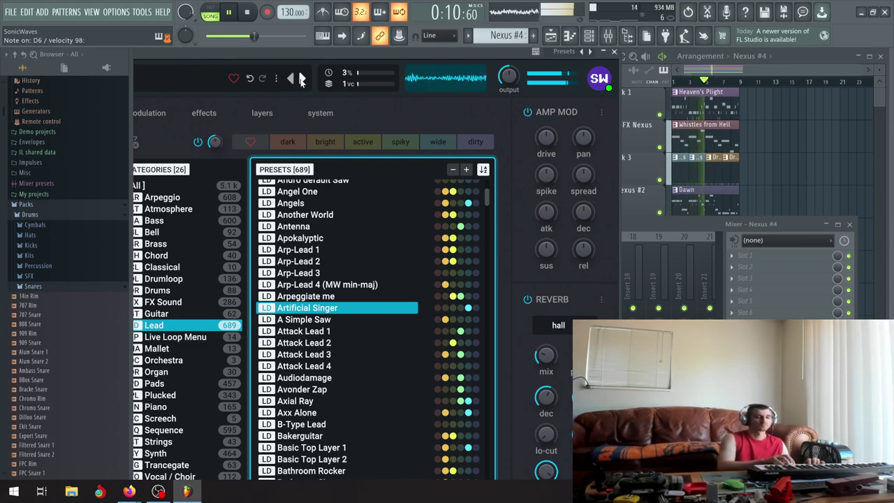
click(246, 12)
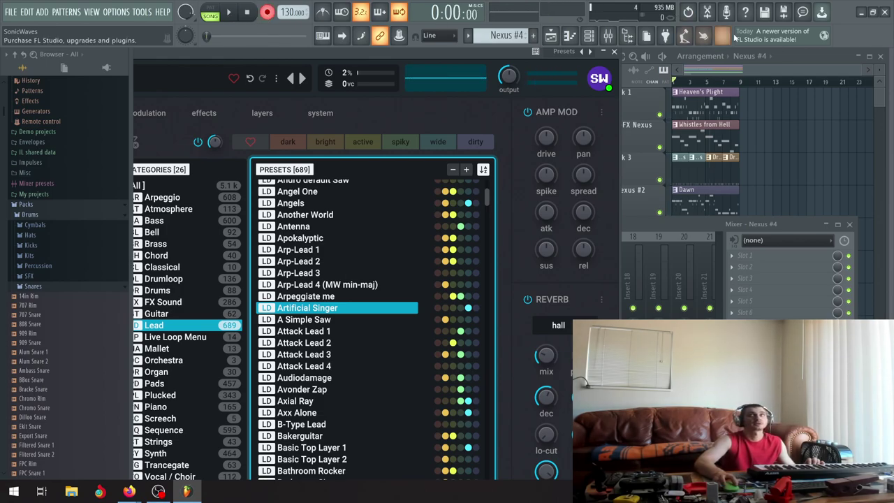
Record an eight-bar lead melody on the Nexus #4 track over the arrangement with the Artificial Singer preset.
click(778, 56)
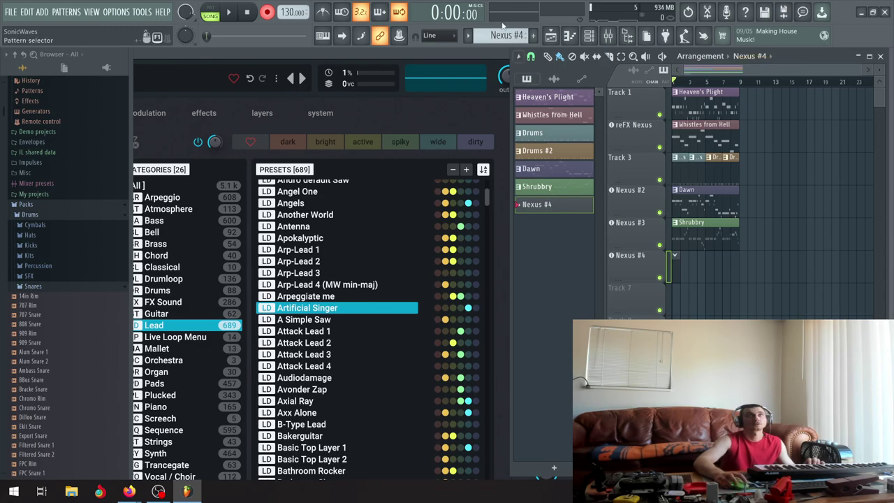
click(229, 13)
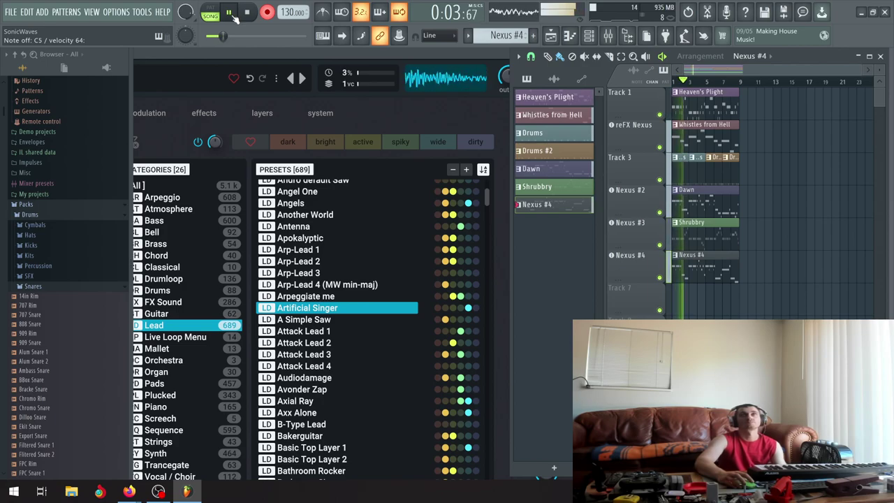
key(space)
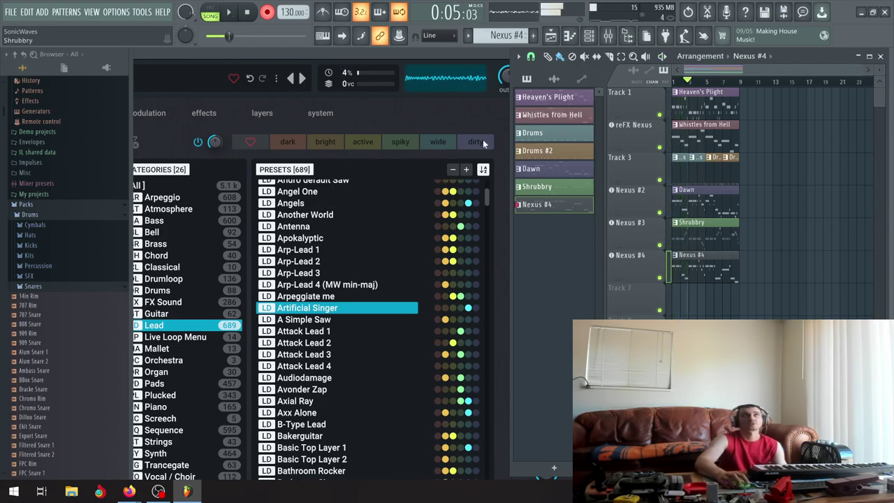
Close the Nexus window, open the recorded Nexus #4 notes in the piano roll, and play the opening back.
click(471, 53)
click(616, 54)
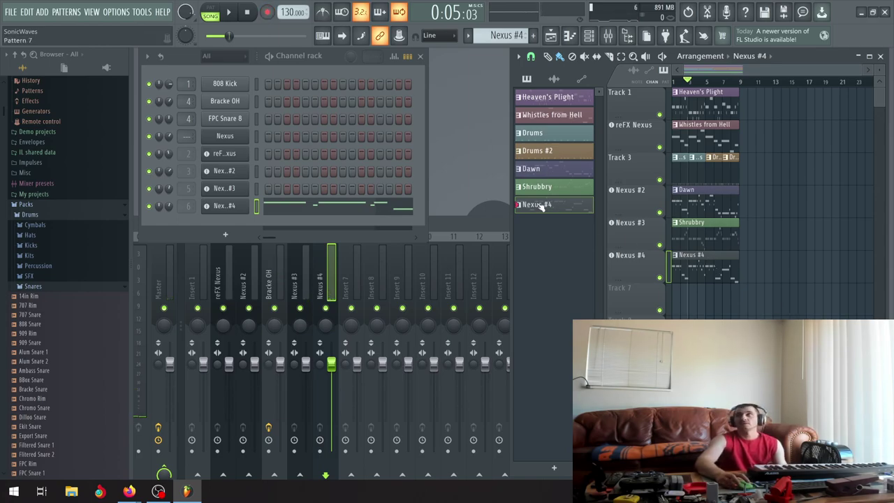
click(332, 210)
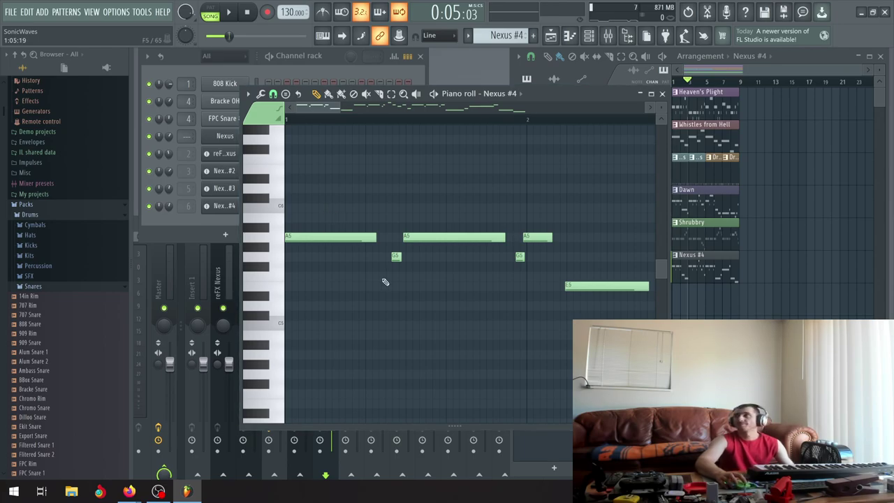
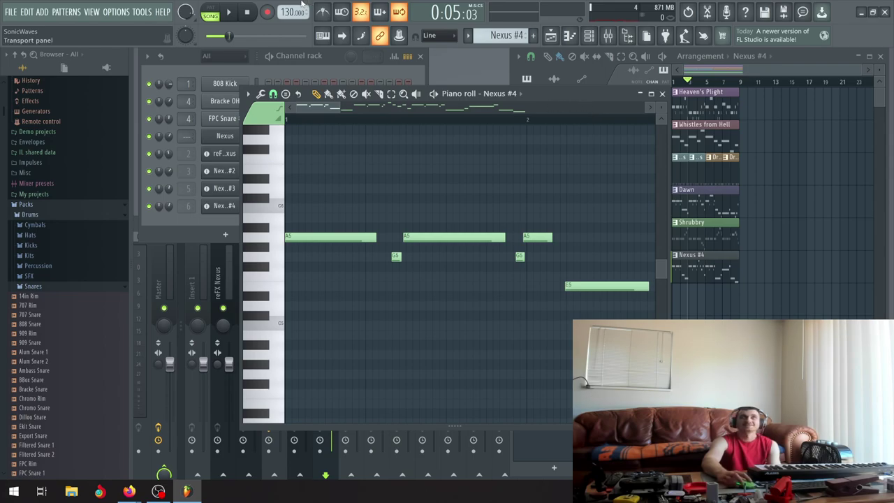
click(230, 14)
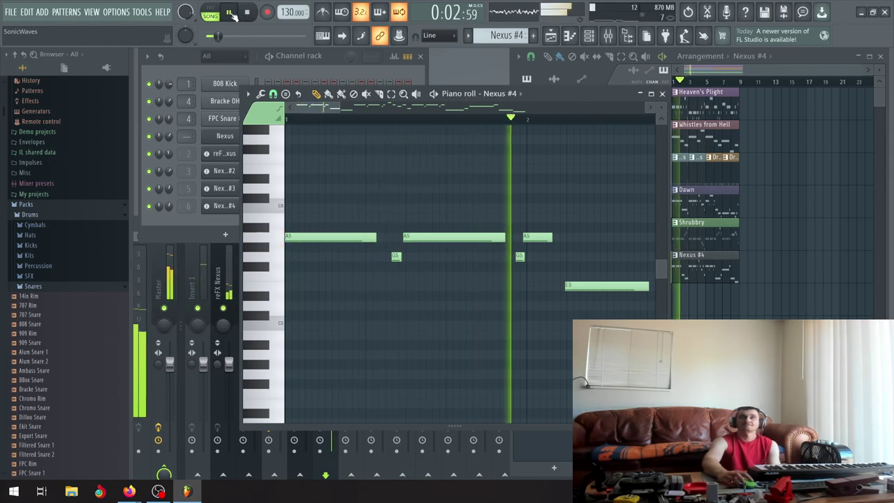
click(229, 13)
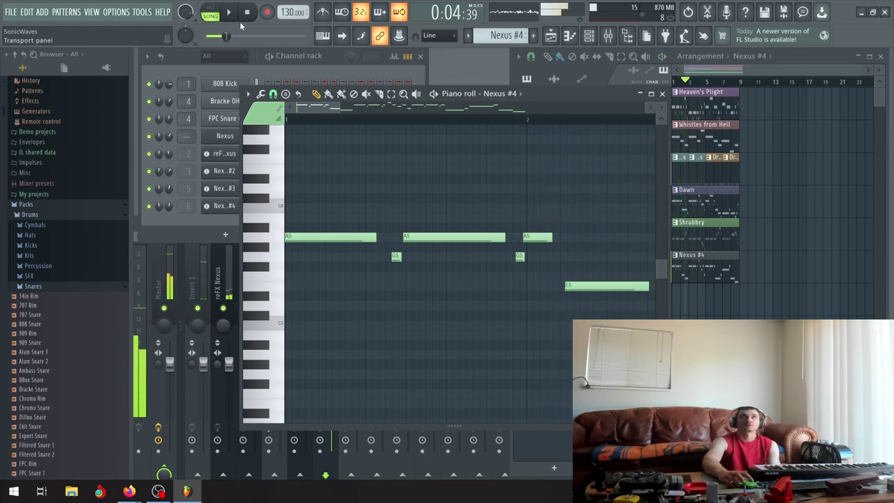
Try quantizing the recorded Nexus #4 melody, listen to its opening, and undo the quantization.
click(259, 94)
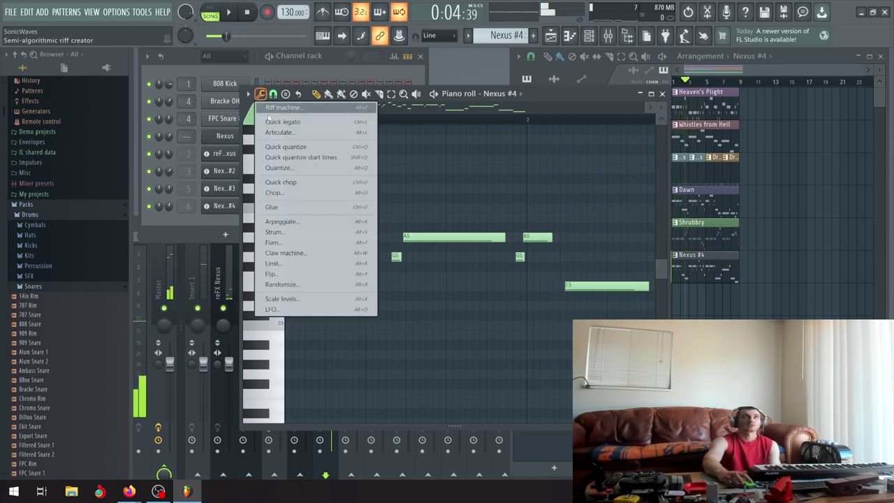
click(271, 169)
click(507, 317)
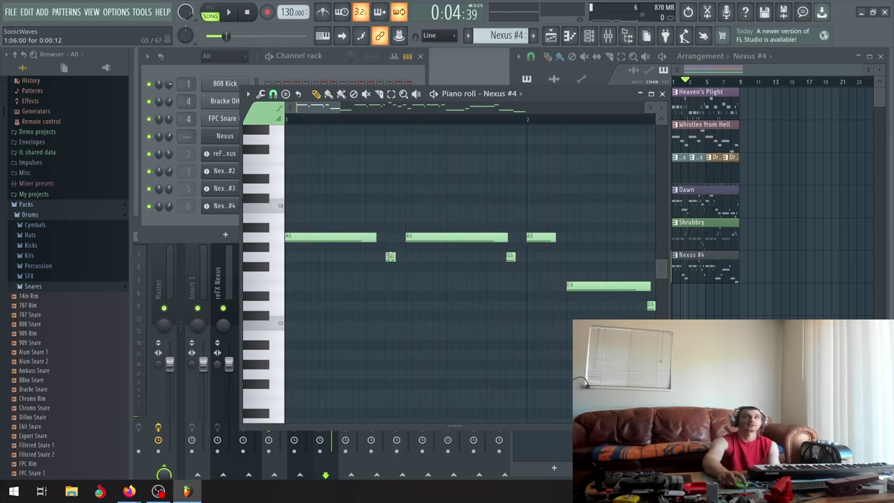
click(229, 12)
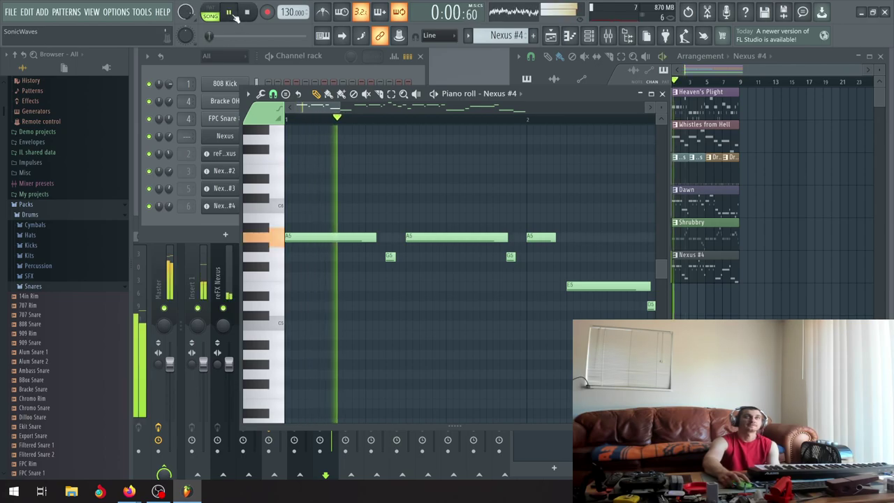
click(235, 13)
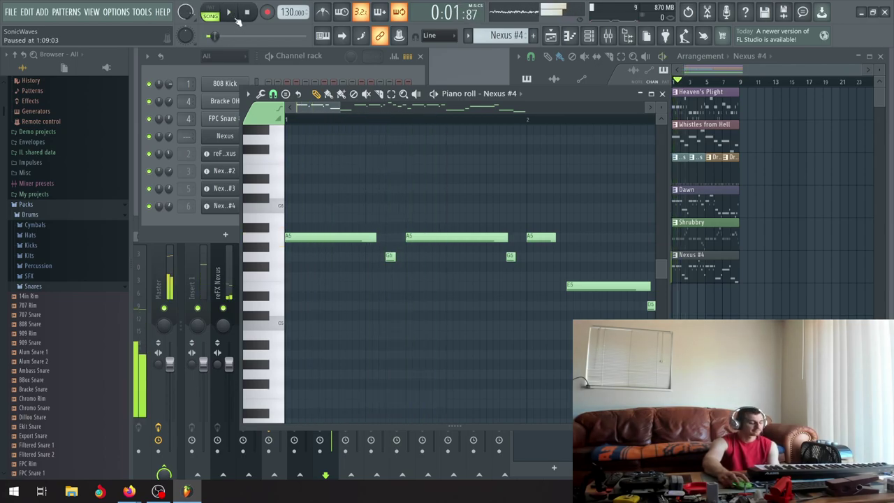
key(ctrl+z)
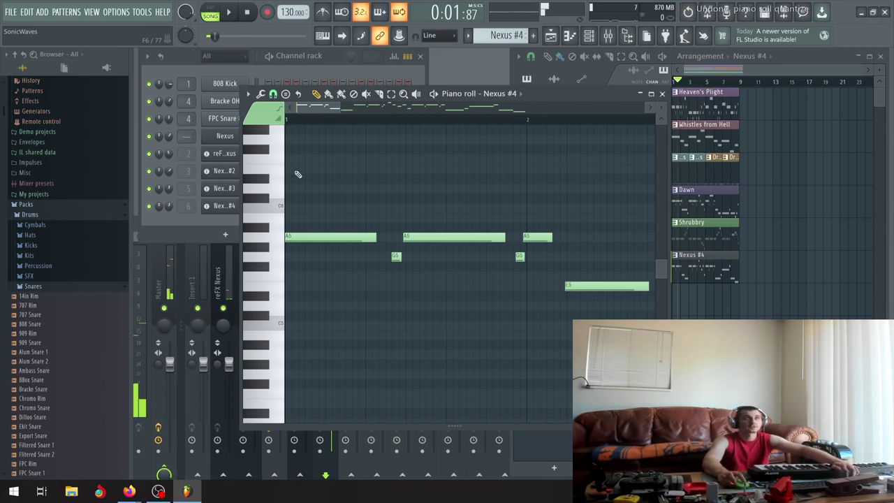
Nudge the first G5 note and the following A5 in bar 1 slightly onto the beat grid.
key(ctrl+alt+z)
key(ctrl+alt+z)
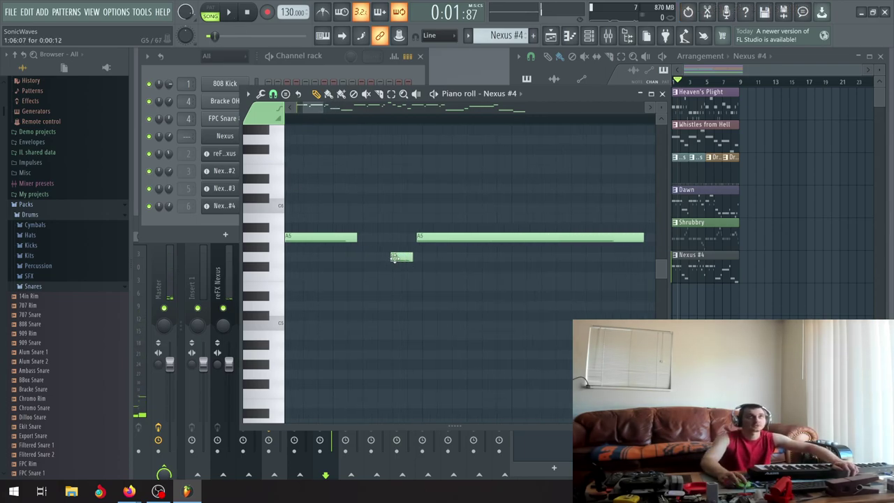
key(ctrl+alt+z)
key(ctrl+shift+z)
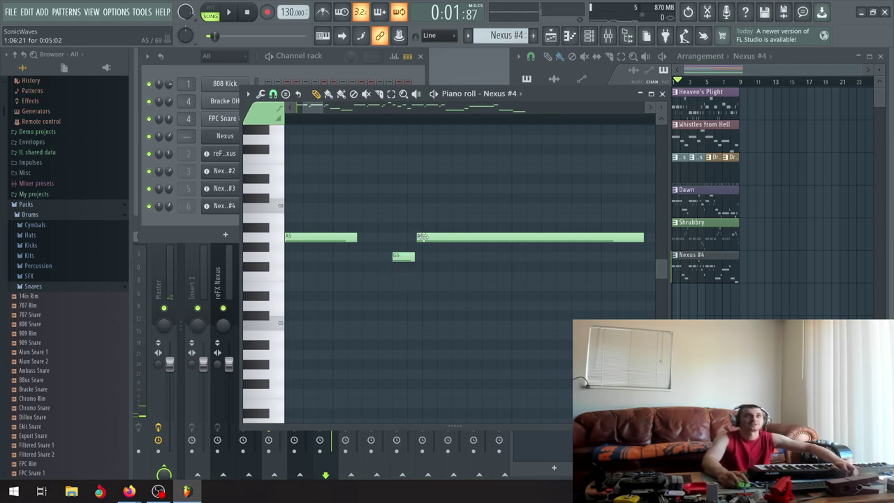
click(423, 238)
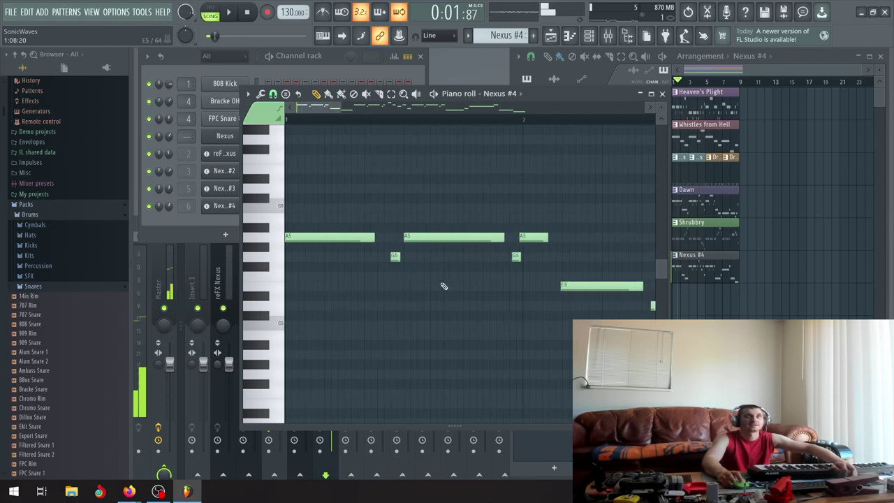
Shift the short G5 at the end of bar 1 and align the following A5 with the start of bar 2.
key(ctrl+z)
right_click(426, 256)
click(415, 256)
right_click(438, 237)
click(443, 239)
Nudge the E5 note in bar 2 slightly onto the nearest grid step.
scroll(512, 293, right, 1)
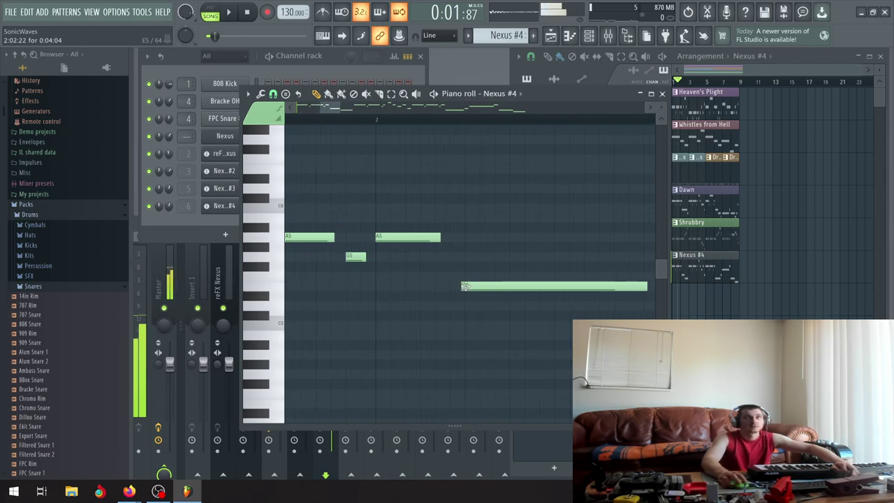
key(ctrl+alt+z)
key(ctrl+alt+z)
key(ctrl+alt+z)
scroll(466, 314, down, 3)
scroll(419, 314, up, 3)
key(ctrl+alt+z)
key(ctrl+alt+z)
key(ctrl+alt+z)
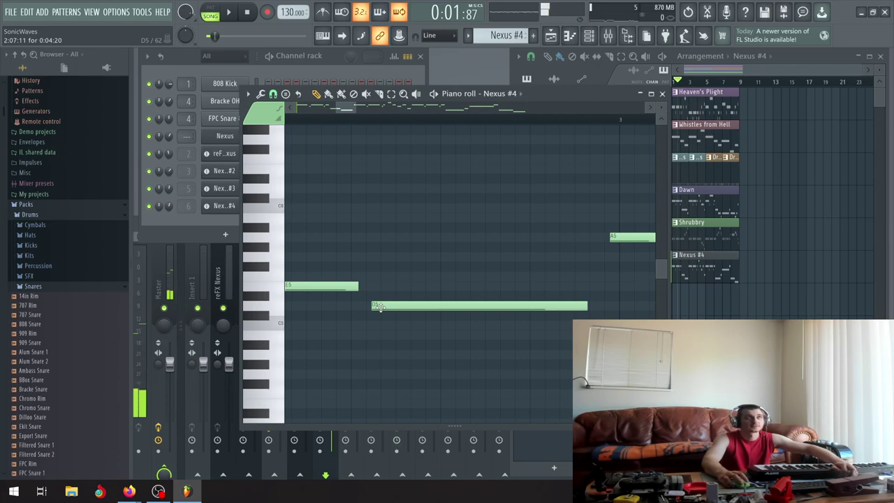
Move the long D5 note earlier so it starts at the middle of bar 2.
right_click(382, 308)
click(356, 308)
key(ctrl+alt+z)
key(ctrl+alt+z)
key(ctrl+alt+z)
Move the early A5 note to the right so it starts exactly on bar 3.
scroll(362, 315, down, 3)
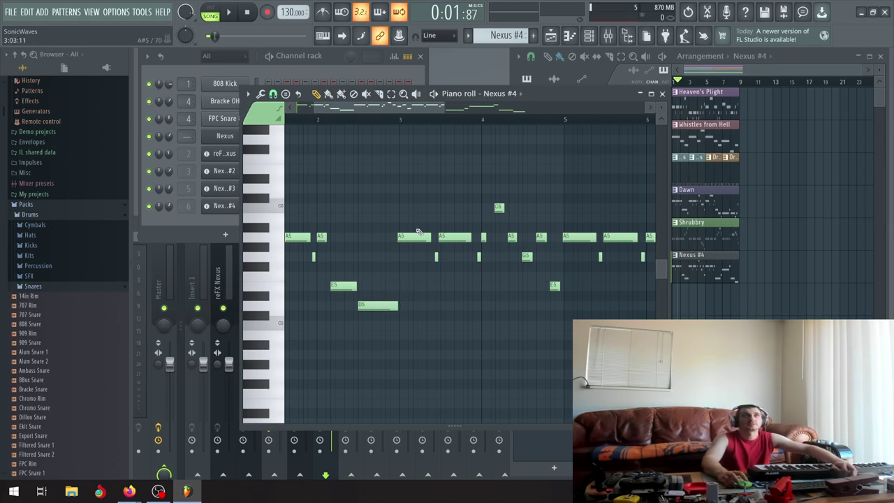
scroll(415, 233, up, 5)
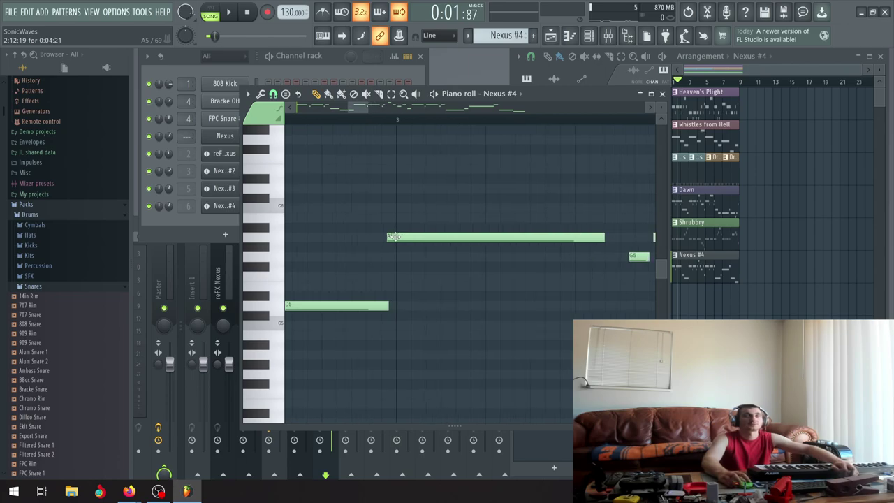
right_click(394, 237)
click(399, 237)
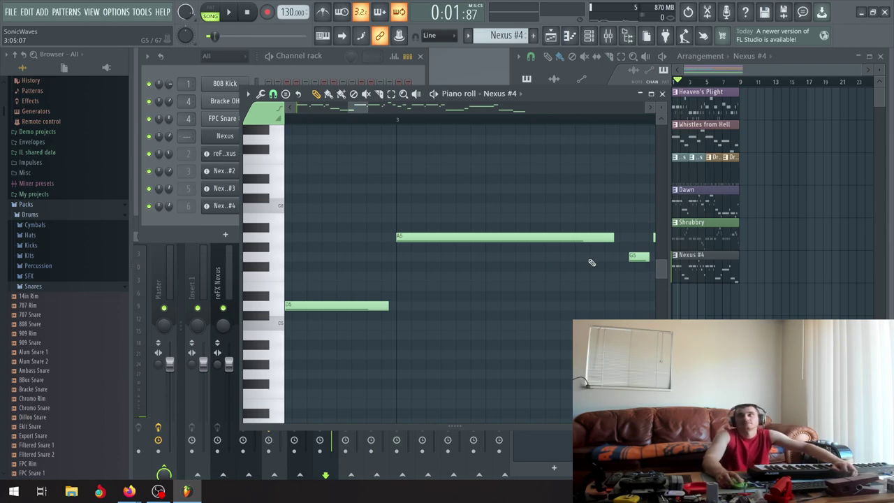
Nudge the first G5 of bar 3 slightly later and move the following A5 to 3:07:00.
scroll(608, 285, left, 2)
scroll(608, 285, down, 4)
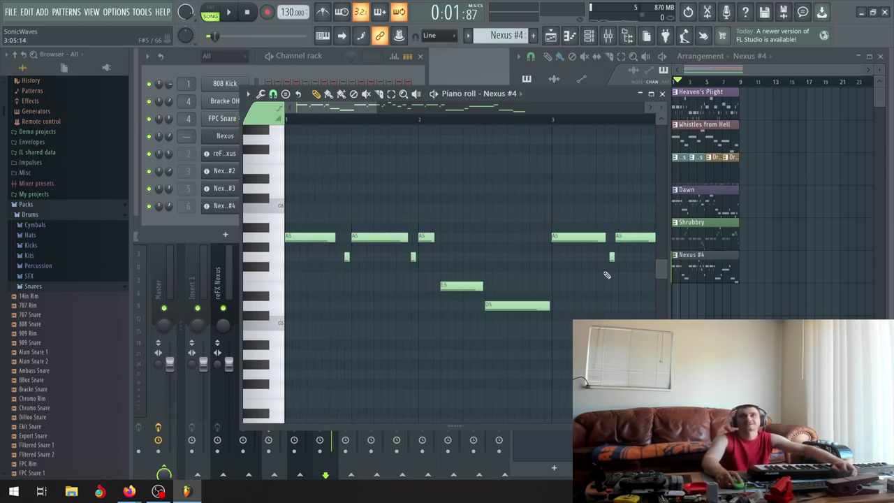
scroll(575, 240, up, 5)
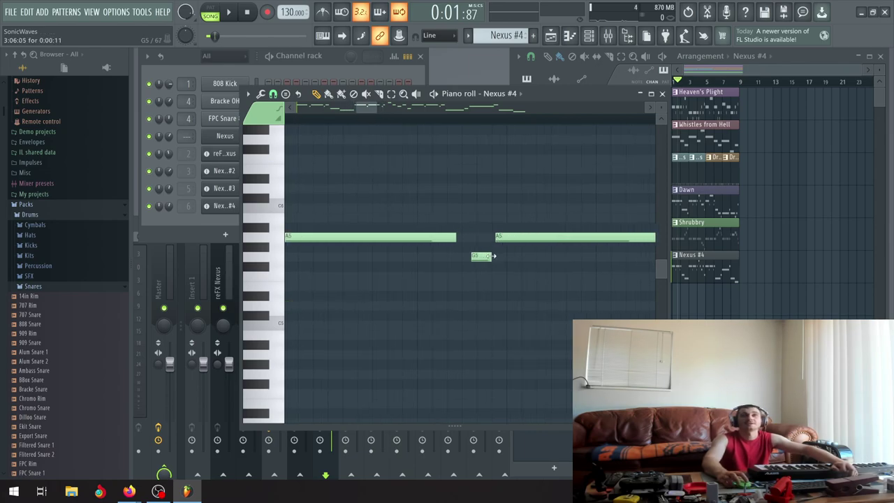
drag(480, 257, 486, 256)
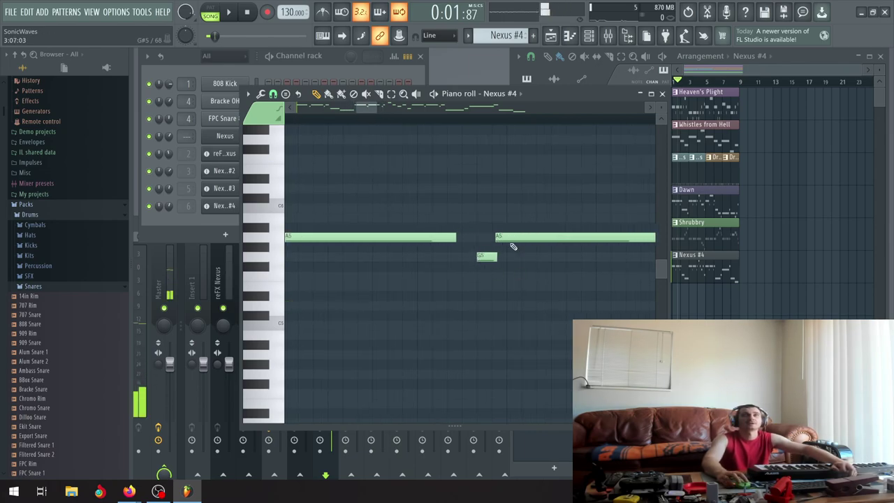
click(503, 237)
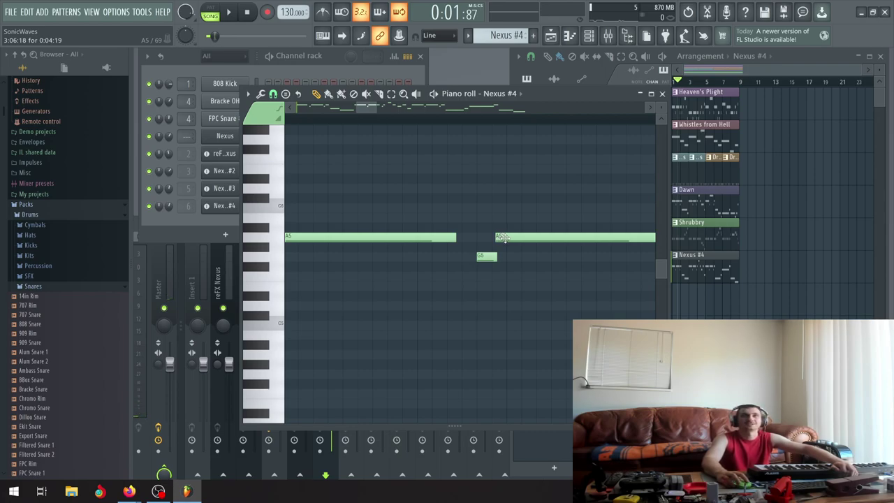
drag(507, 237, 519, 237)
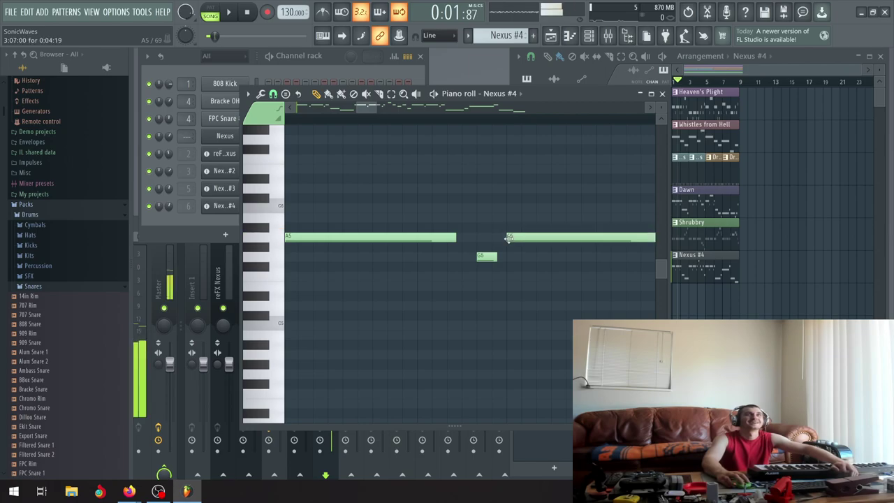
scroll(531, 267, down, 1)
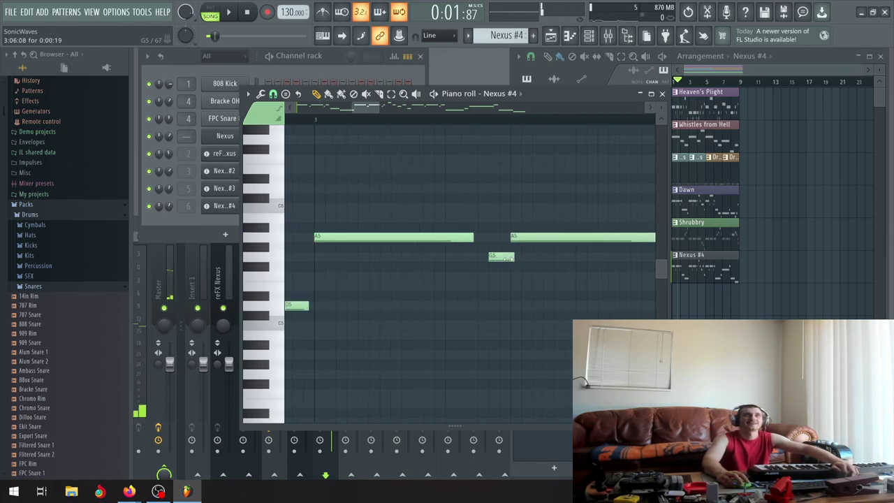
Replace the short G5 at the end of bar 3 and align the following A5 with the start of bar 4.
scroll(516, 258, right, 5)
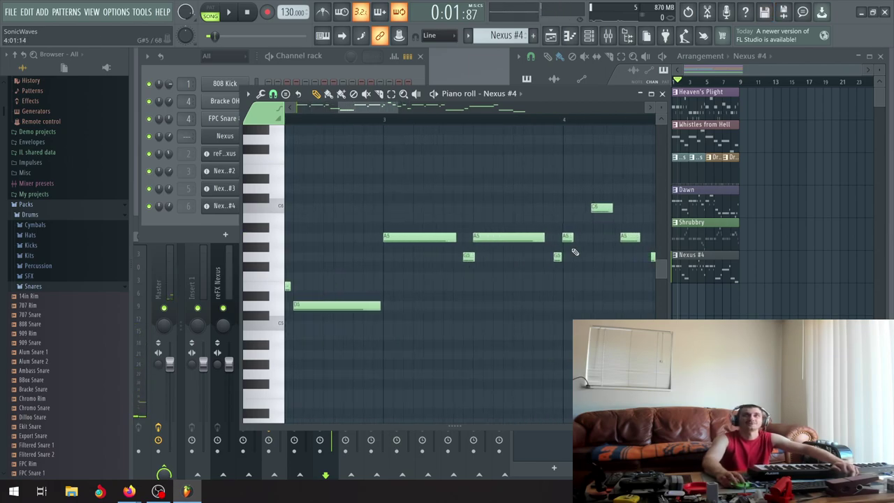
scroll(565, 256, up, 1)
right_click(522, 257)
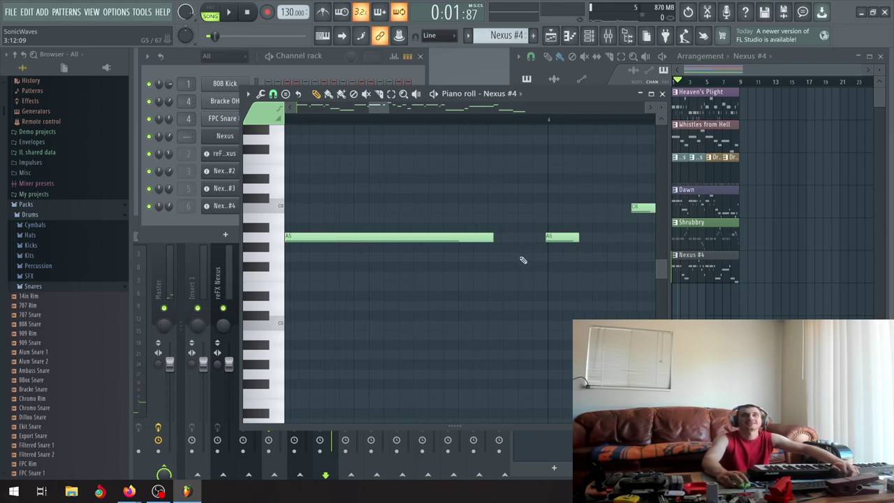
click(523, 257)
right_click(554, 240)
click(553, 240)
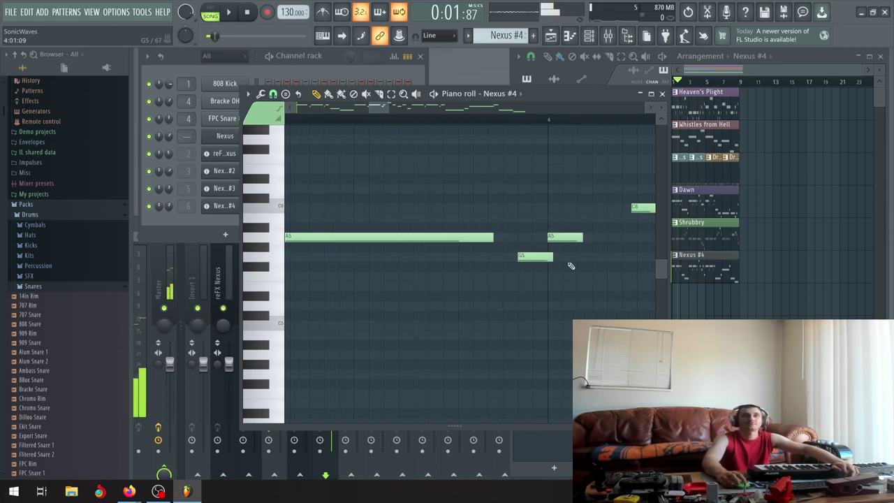
Move the C6 note in bar 4 slightly earlier to line up with the grid.
scroll(576, 268, down, 3)
scroll(575, 268, up, 3)
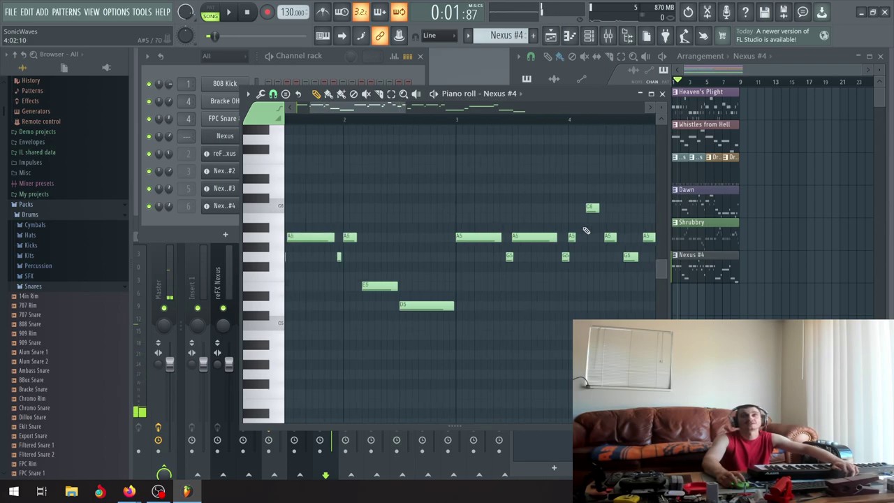
right_click(569, 208)
click(573, 208)
drag(587, 208, 572, 209)
scroll(591, 245, down, 4)
scroll(598, 241, up, 3)
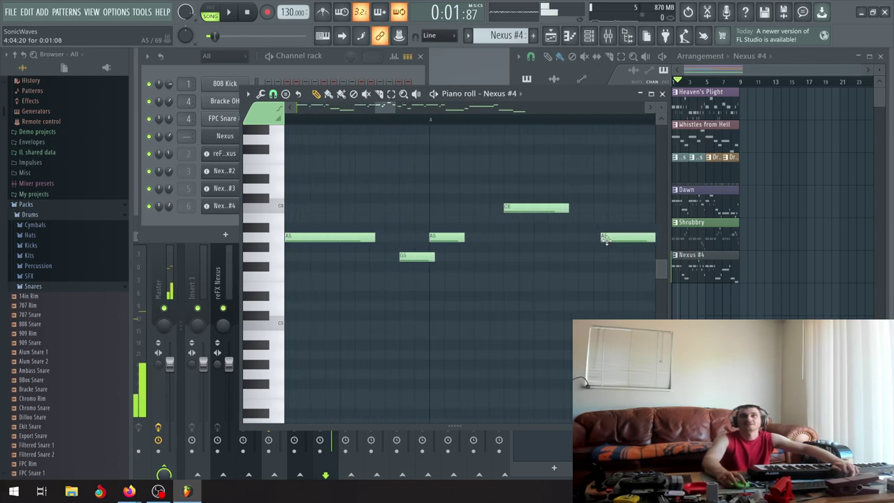
Move the A5 after the C6 in bar 4 slightly earlier and align the following G5 with the grid.
right_click(607, 238)
click(598, 238)
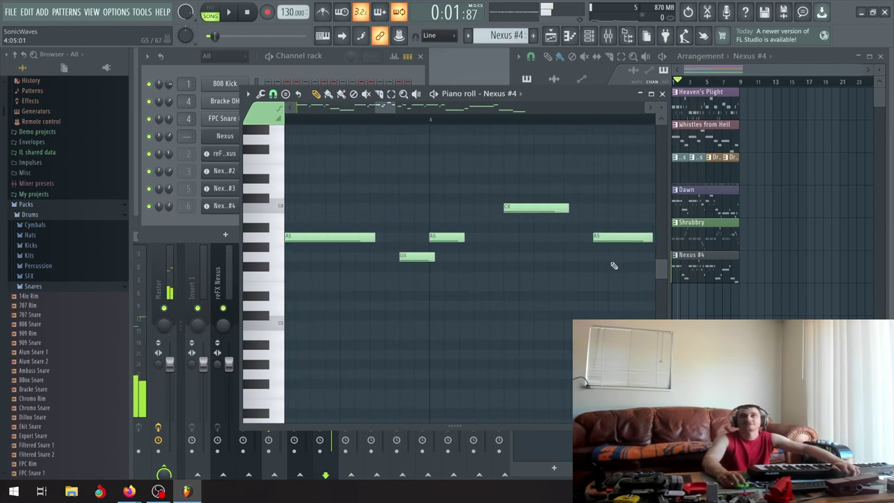
scroll(608, 257, down, 3)
scroll(608, 258, up, 5)
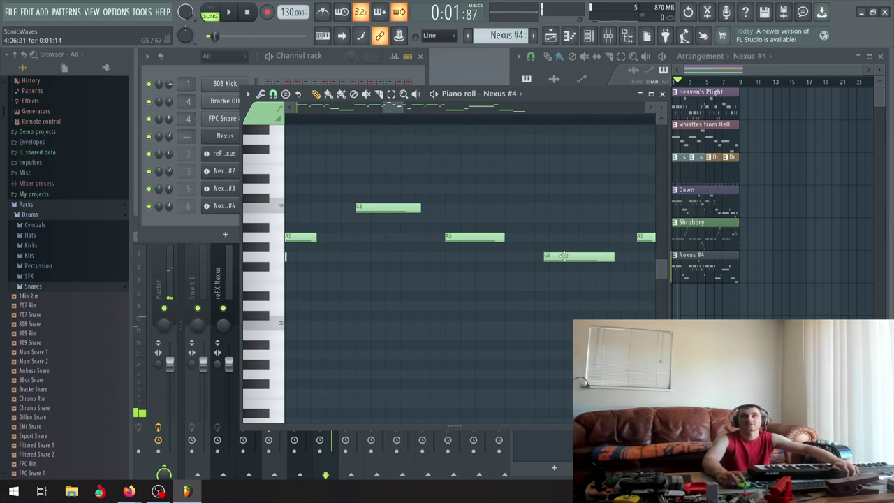
click(548, 256)
scroll(567, 280, down, 5)
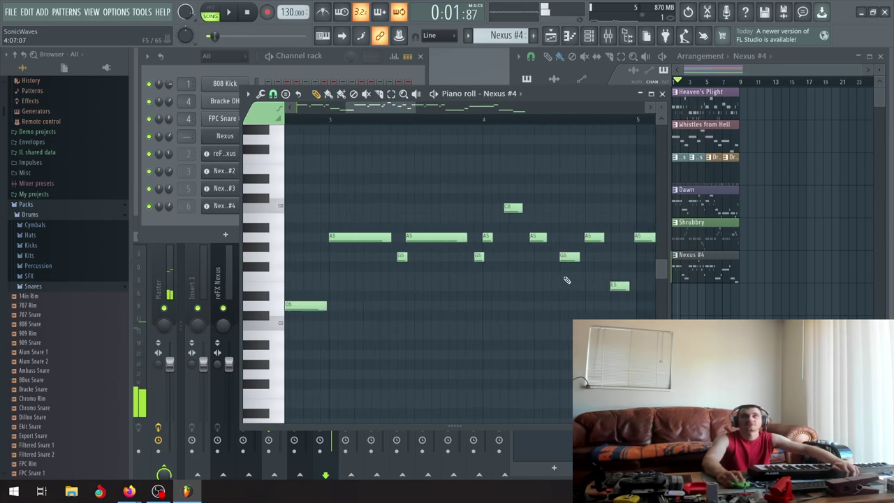
Align the last A5 of bar 4 and the E5 that follows it with the grid.
click(587, 236)
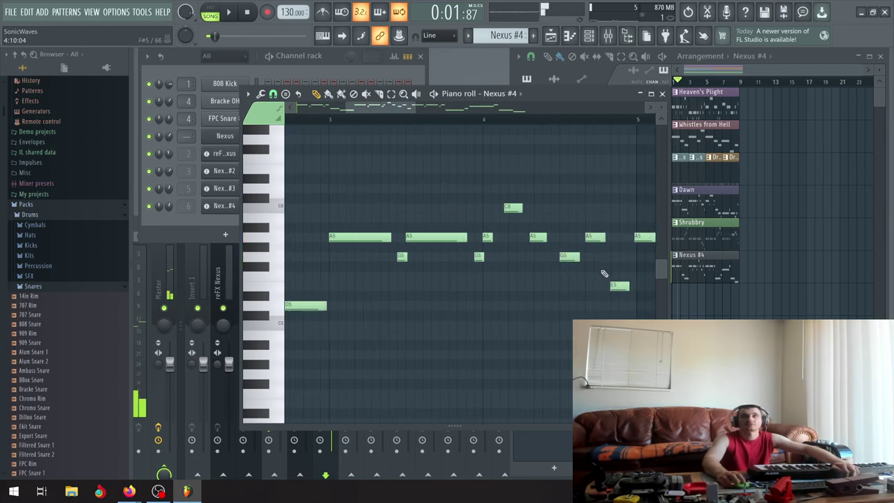
scroll(615, 289, down, 2)
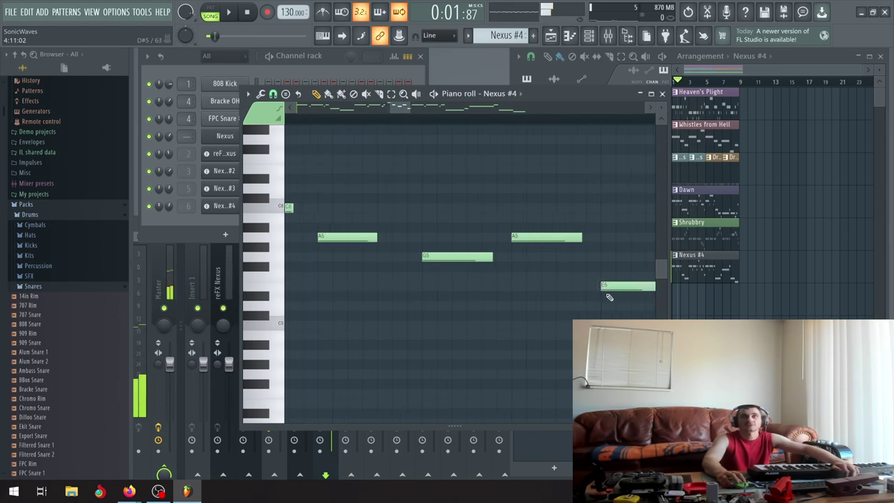
scroll(608, 285, down, 2)
scroll(608, 284, up, 3)
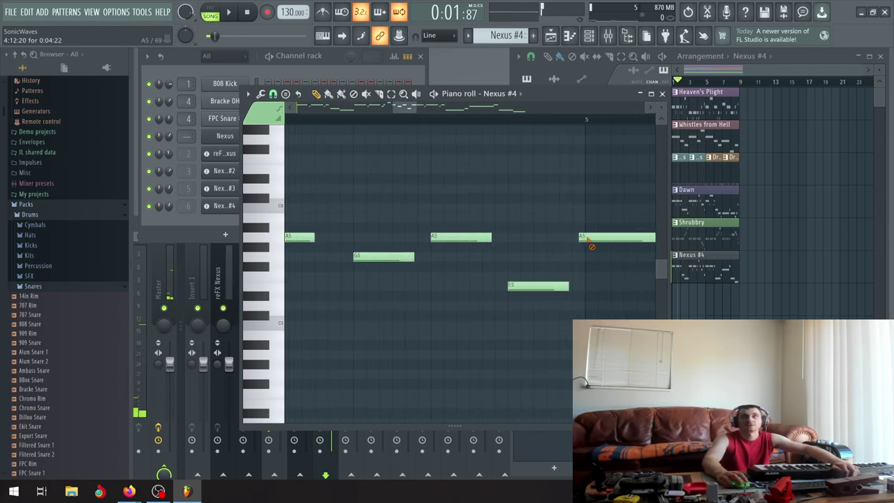
Undo the replacement of the long A5 near bar 5 and move the restored note to start at 5:01:00.
scroll(597, 257, down, 4)
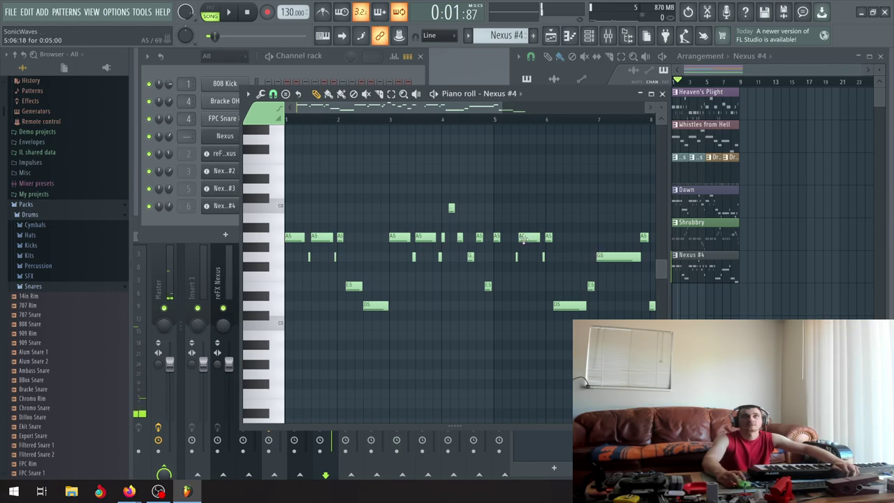
scroll(524, 240, up, 3)
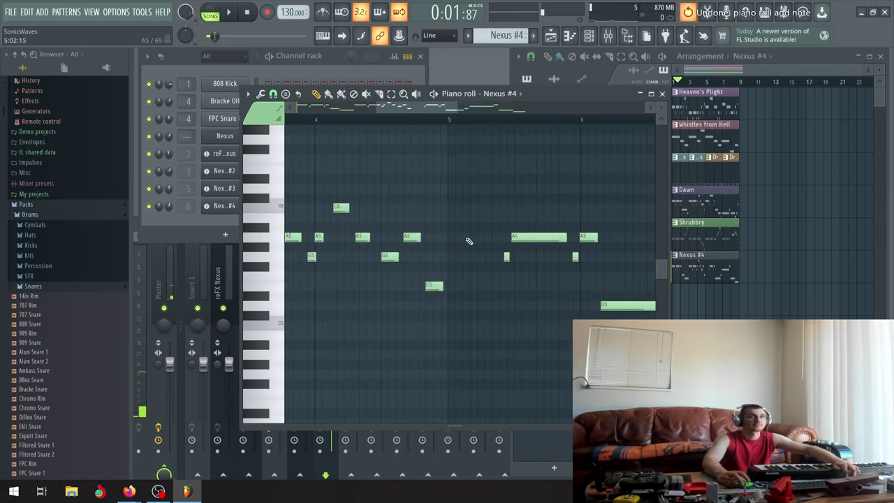
key(ctrl+z)
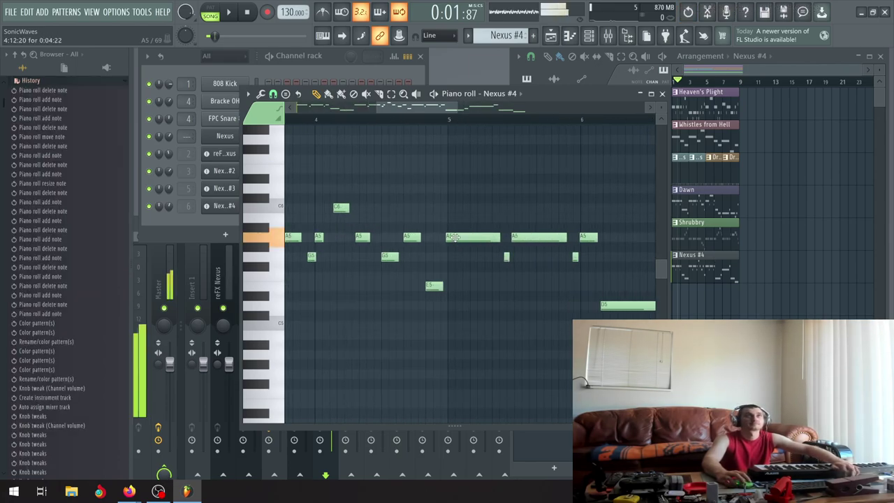
drag(455, 238, 462, 238)
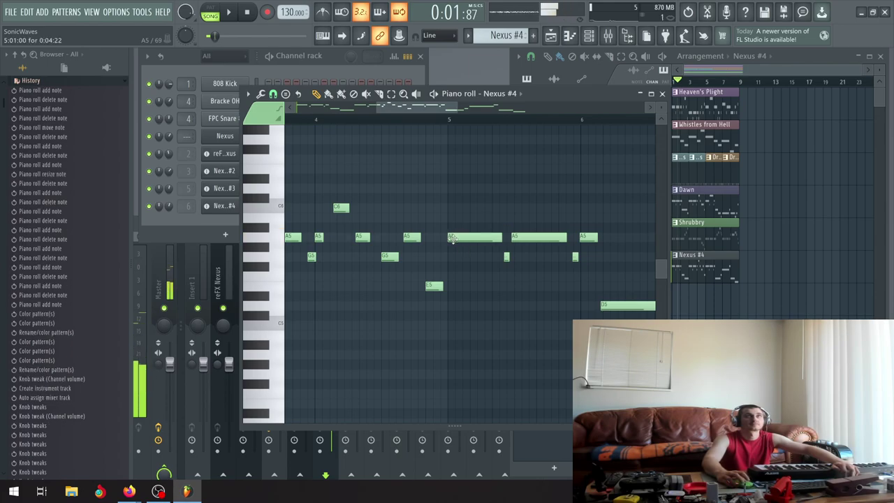
Move the first short G5 of bar 5 slightly later and re-place the long A5 after it on the grid.
scroll(517, 253, up, 1)
scroll(517, 253, up, 3)
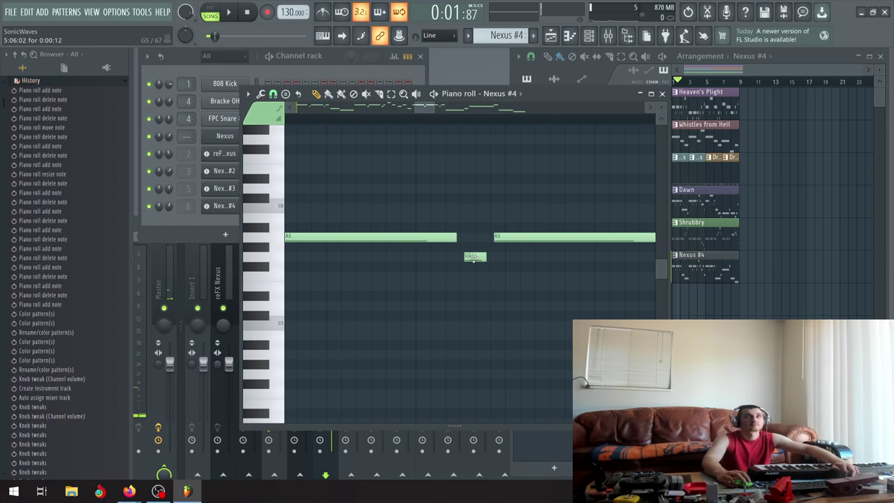
drag(479, 256, 489, 259)
right_click(511, 237)
click(505, 238)
Align the short G5 at the end of bar 5 with the grid and move the following A5 to 6:01:00.
scroll(510, 254, down, 4)
scroll(510, 253, up, 5)
drag(511, 256, 539, 237)
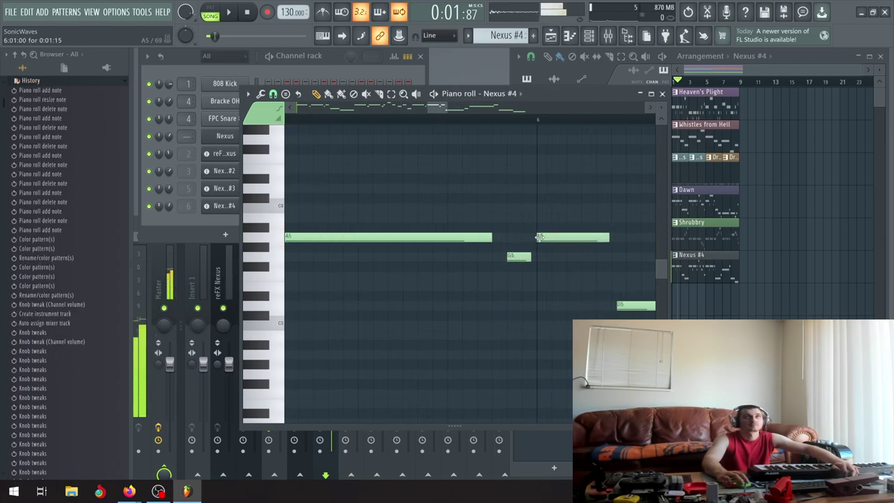
Replace the D5 in bar 6 with one starting at 6:03:00.
scroll(551, 252, down, 5)
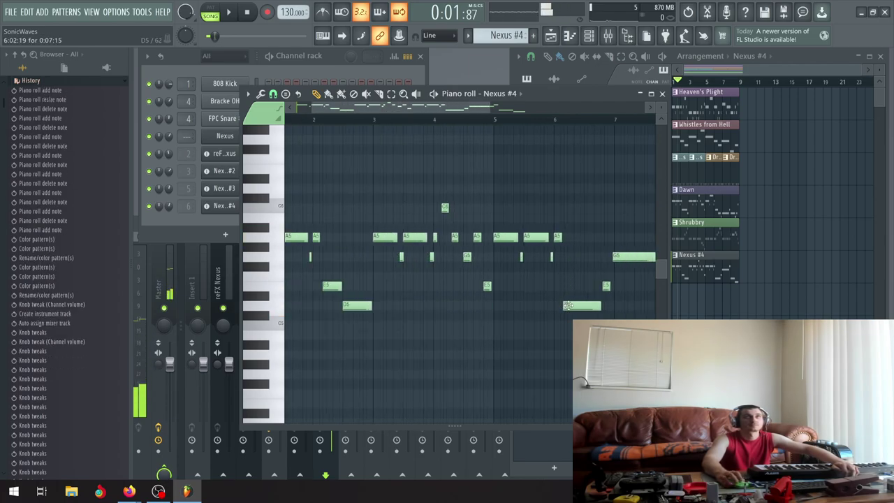
scroll(568, 305, up, 5)
right_click(529, 307)
click(534, 308)
scroll(535, 309, down, 5)
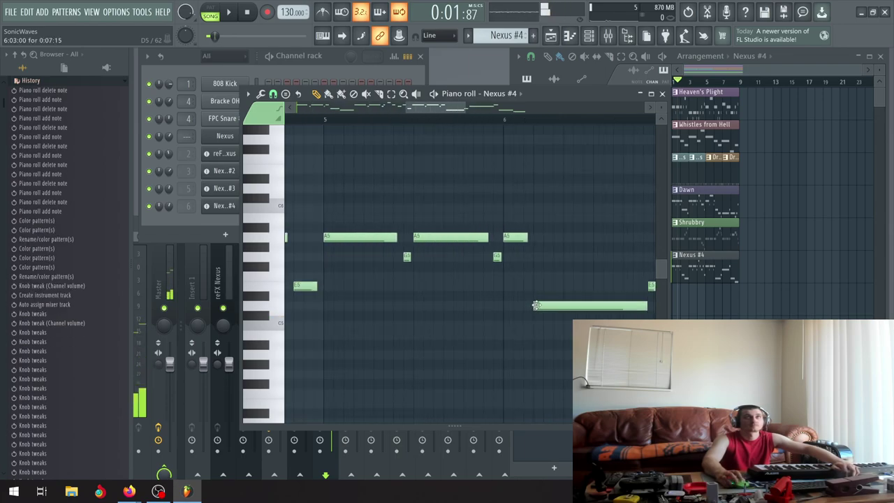
Re-place the E5 at 6:11:00, shortened to end by bar 7, and align the following G5 with the start of bar 7.
scroll(526, 293, up, 2)
scroll(453, 288, up, 2)
right_click(369, 287)
click(374, 286)
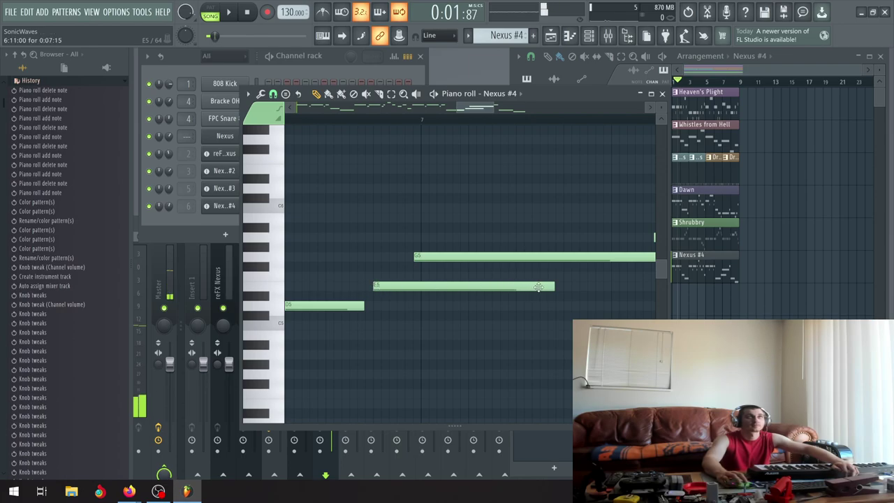
drag(555, 286, 417, 294)
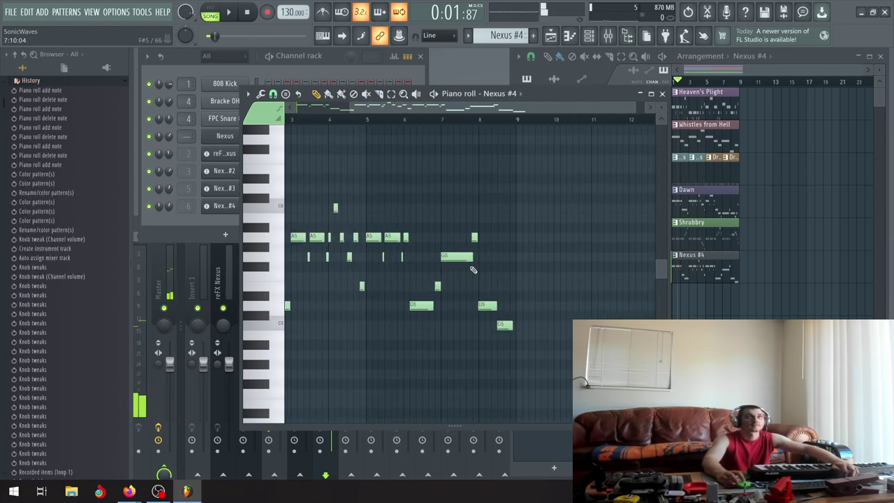
Align the A5 ending bar 7 and the D5 starting bar 8 with the grid, with the final C5 at 8:07:00.
scroll(461, 244, up, 2)
drag(429, 258, 438, 236)
drag(504, 305, 479, 305)
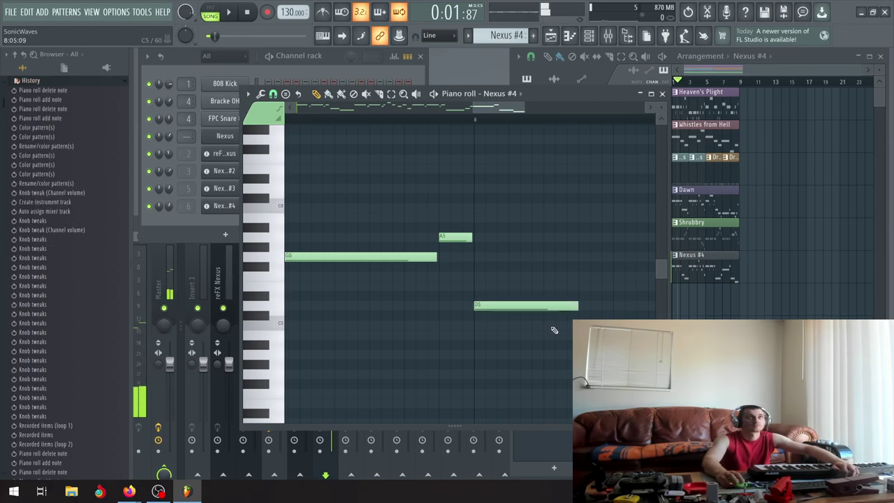
scroll(447, 266, down, 5)
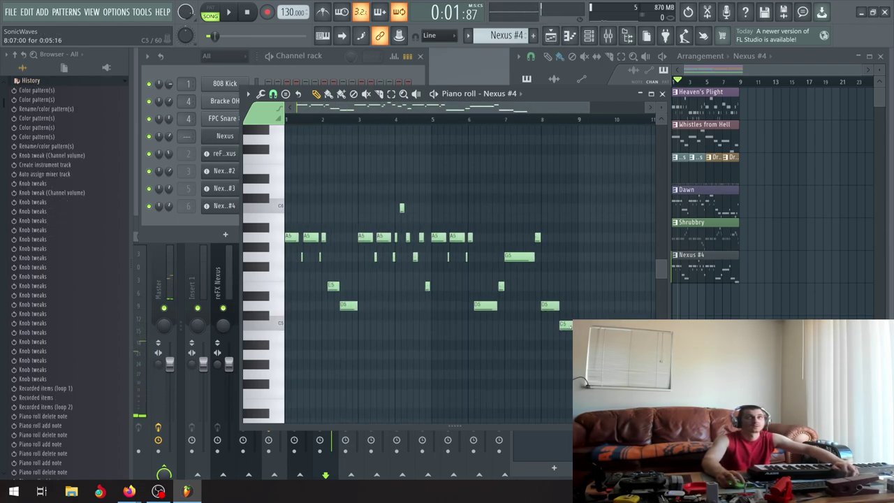
Play the arrangement from the start to check the corrected melody timing, and stop playback.
key(space)
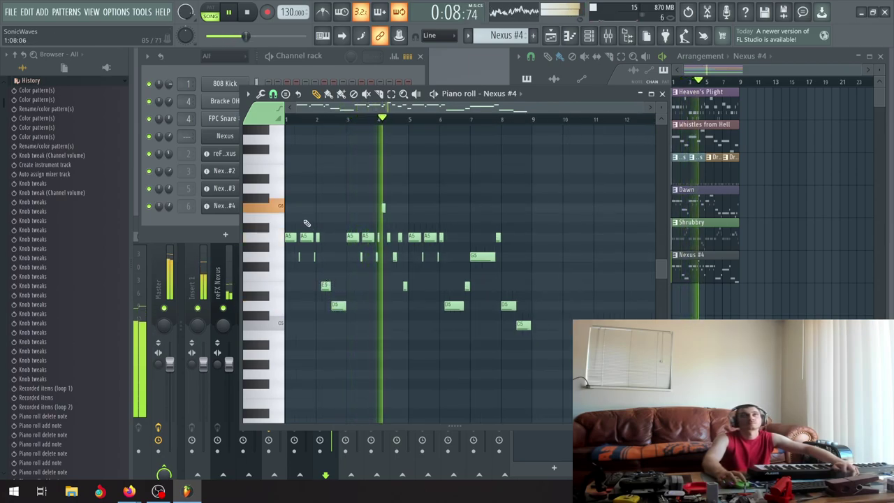
click(248, 13)
click(250, 12)
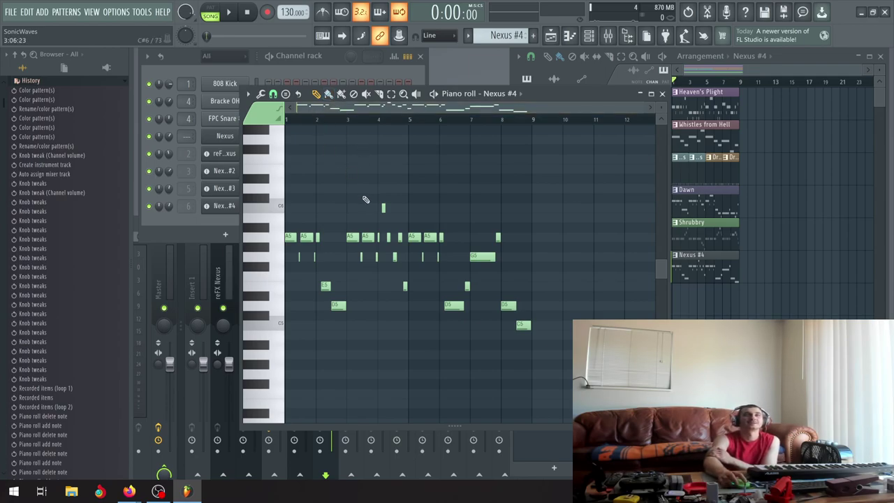
Lower the Nexus #4 channel volume to about 42% during song playback and fine-tune it by ear.
click(229, 15)
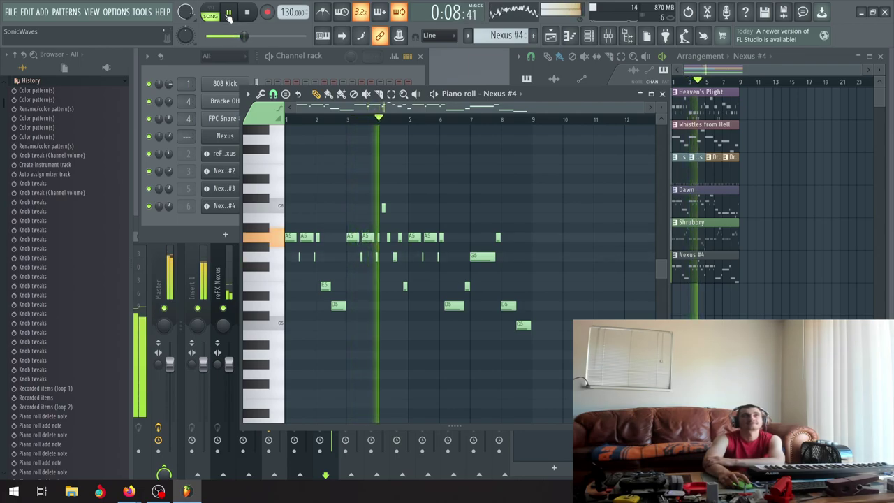
drag(168, 205, 167, 216)
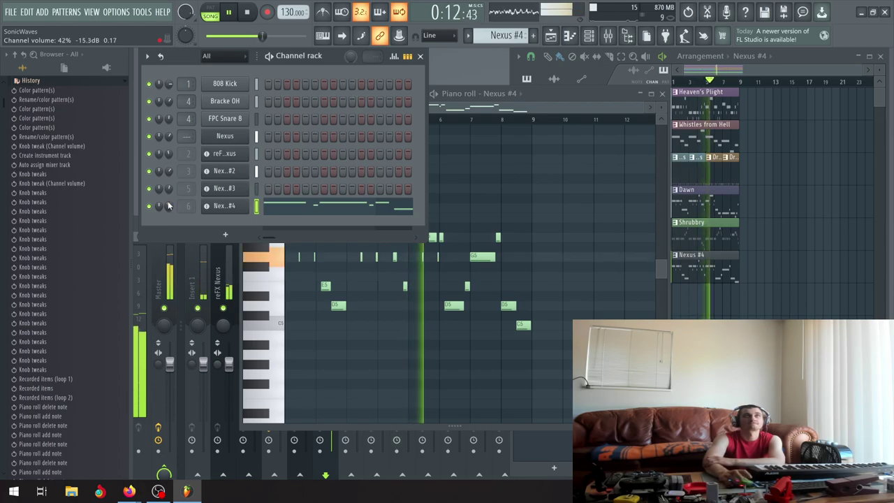
click(554, 95)
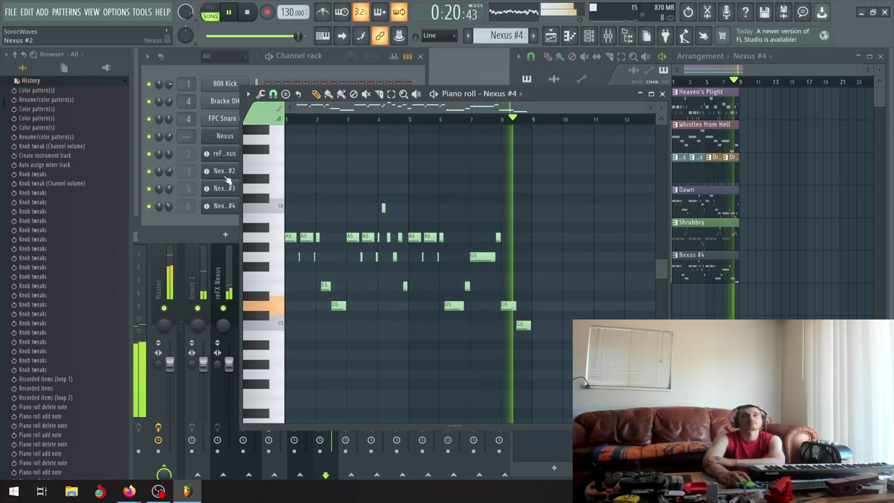
drag(168, 208, 168, 203)
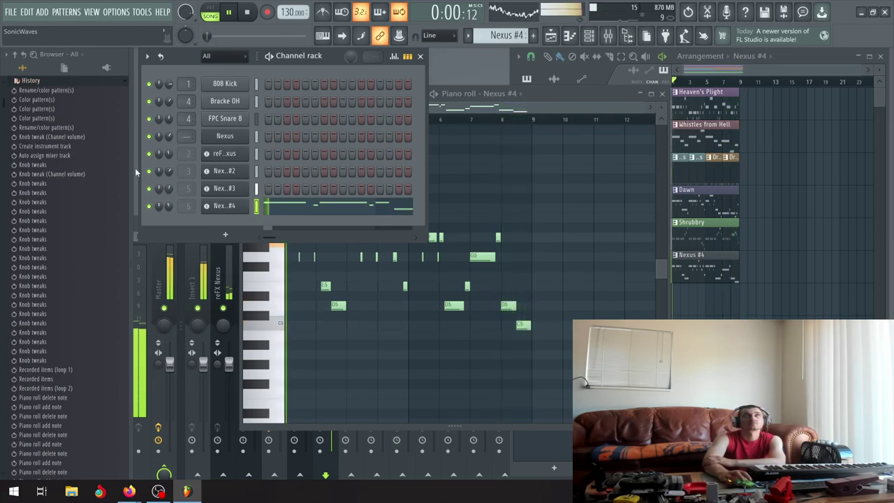
click(235, 14)
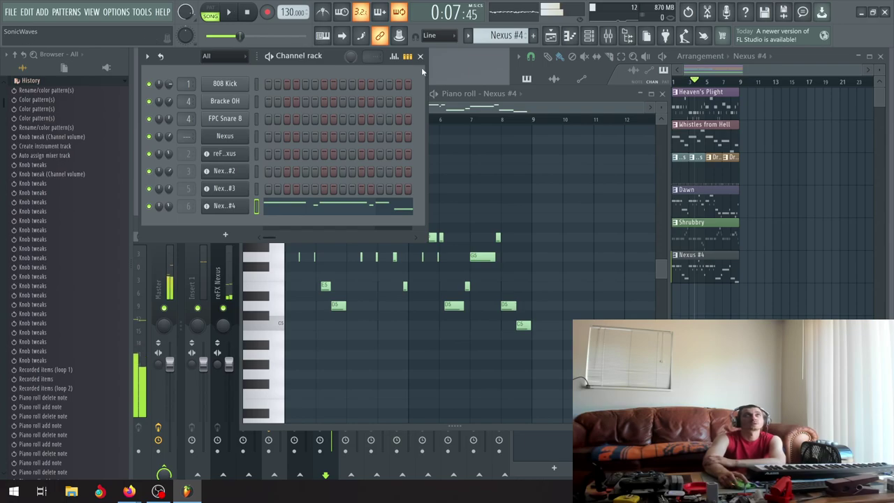
Close the piano roll and give the Nexus #4 pattern a random color.
click(535, 102)
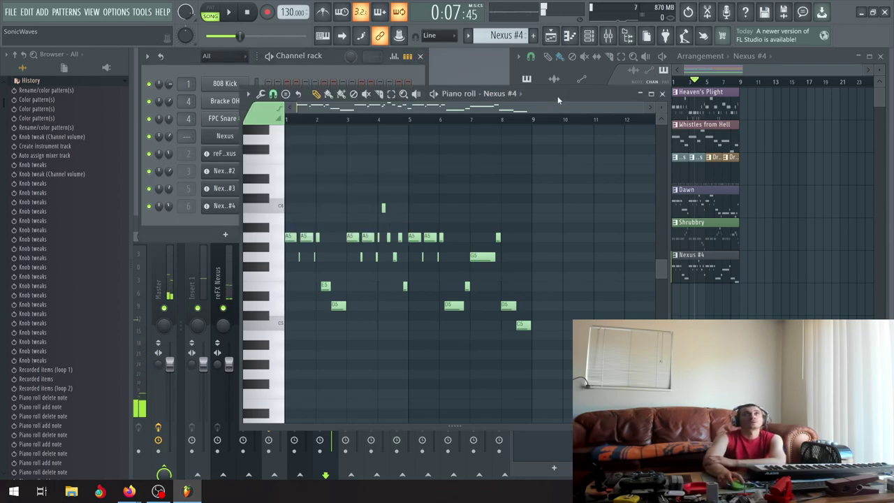
click(662, 93)
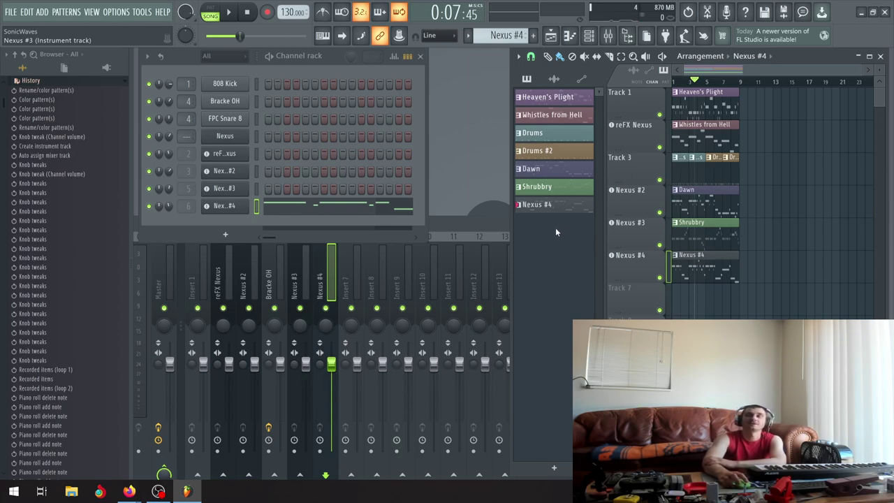
right_click(546, 204)
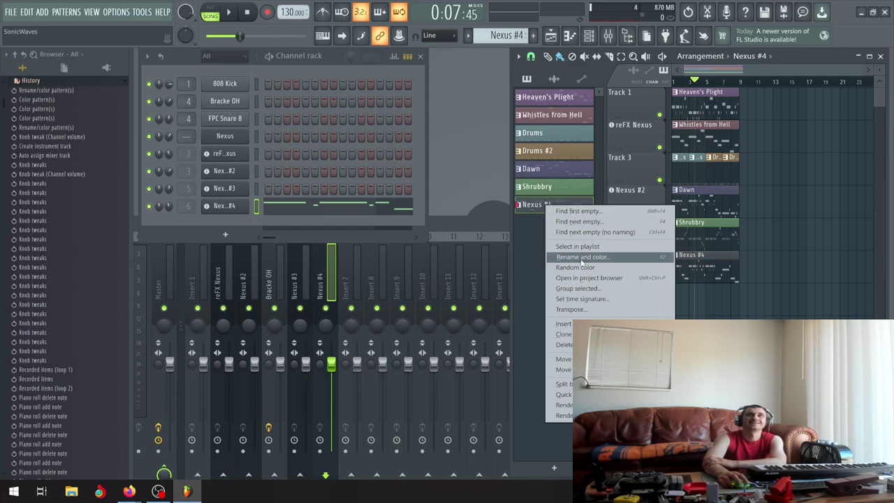
click(560, 263)
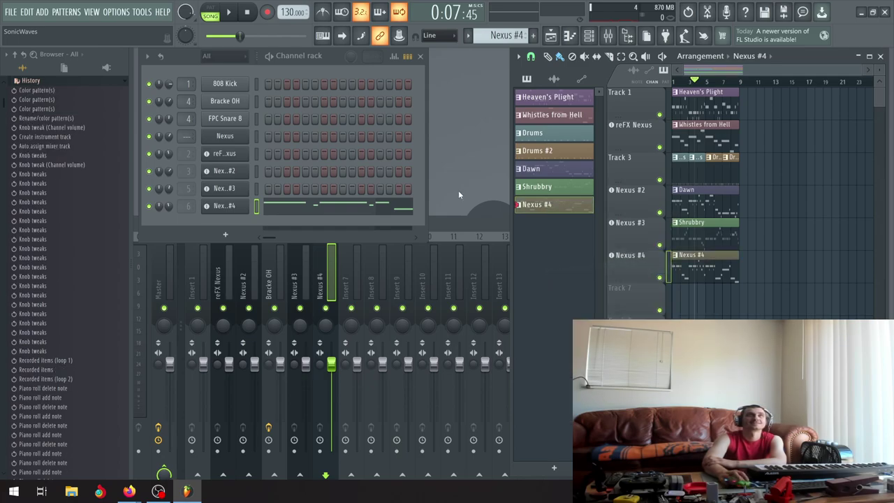
Start song playback and rename the Nexus #4 pattern as Titanic Sinking.
key(space)
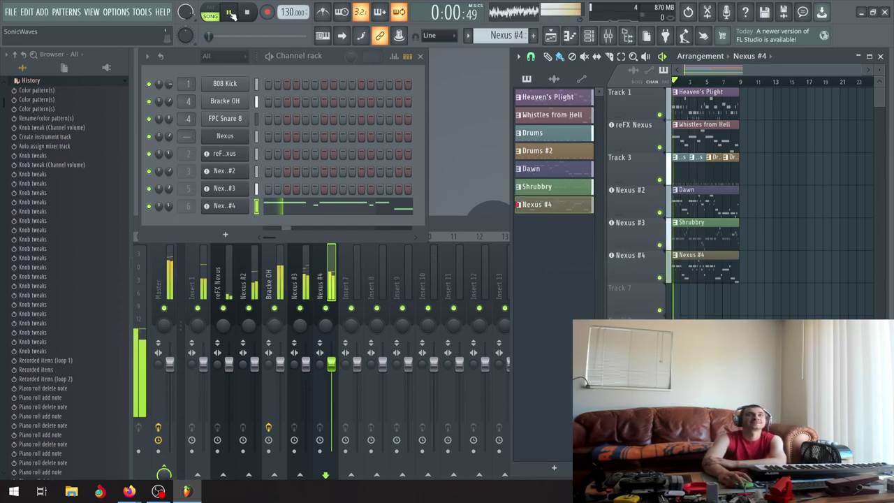
right_click(544, 204)
click(578, 256)
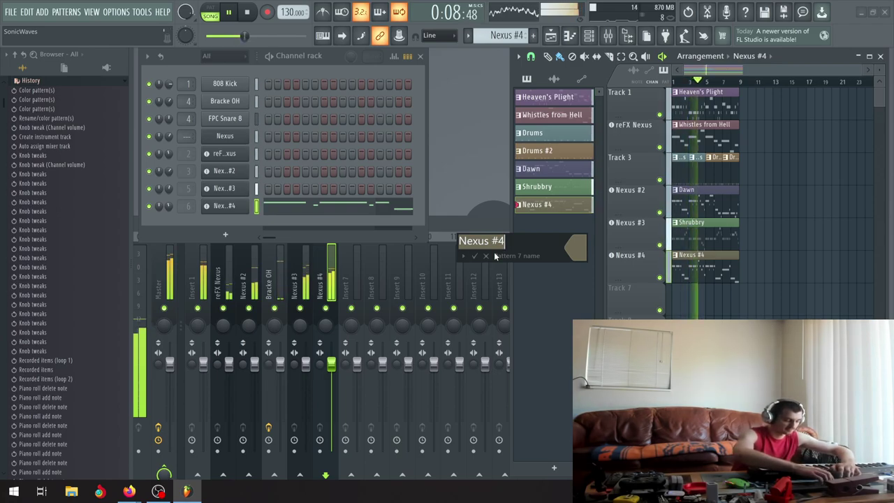
text(Tits)
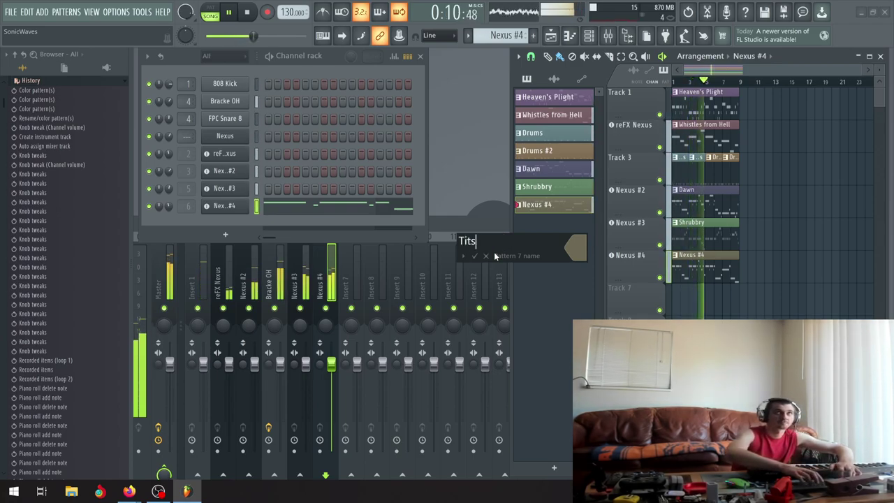
key(BackSpace)
text(ani)
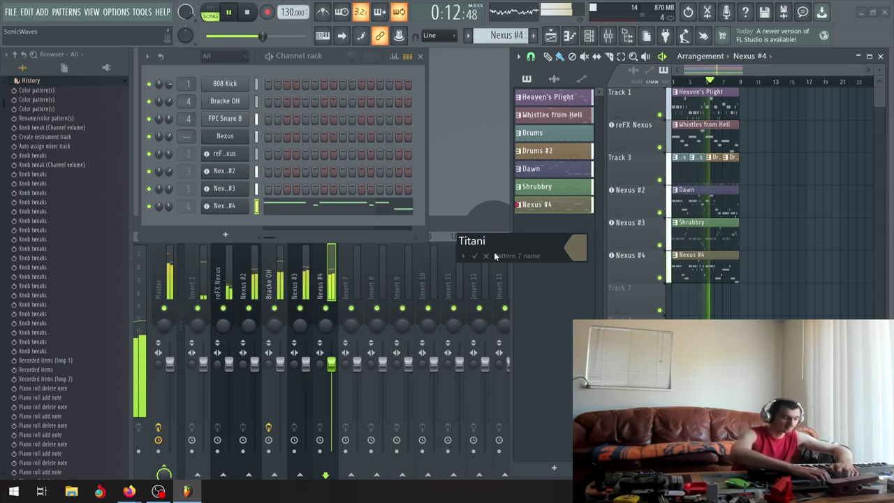
text(c Sinking)
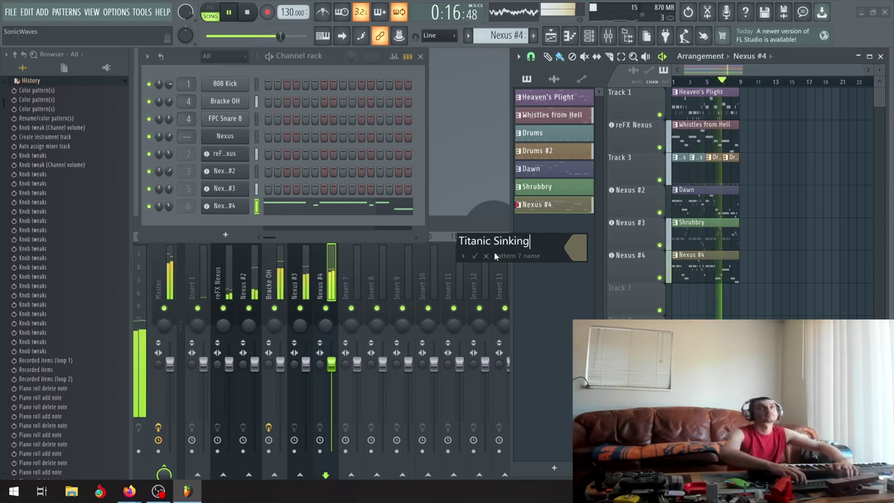
key(Return)
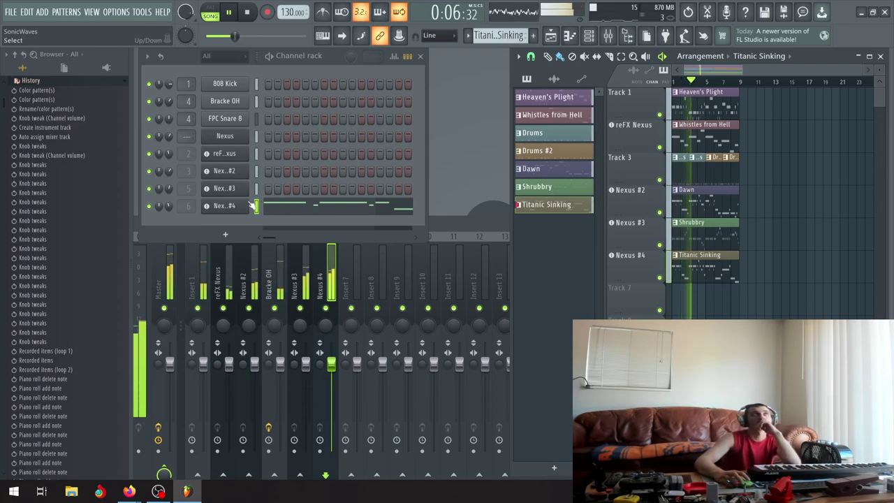
Fine-tune the Nexus #4 channel by ear during song playback, and stop the playback.
drag(159, 206, 159, 223)
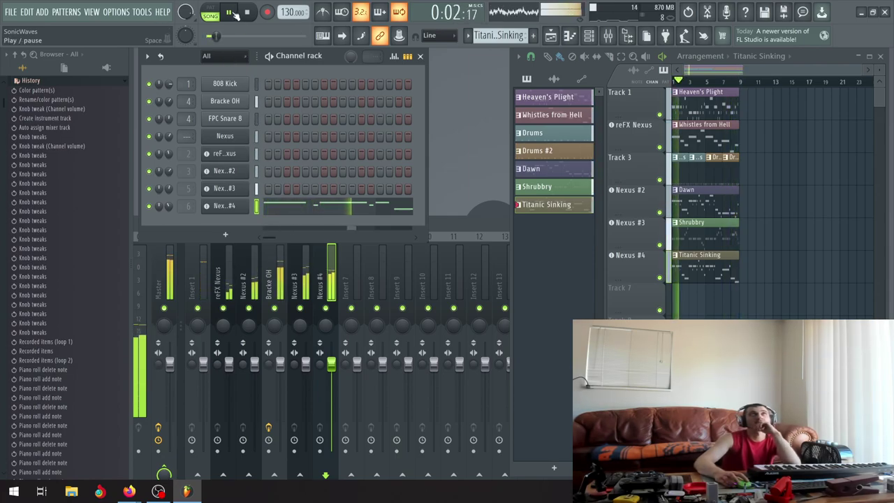
key(space)
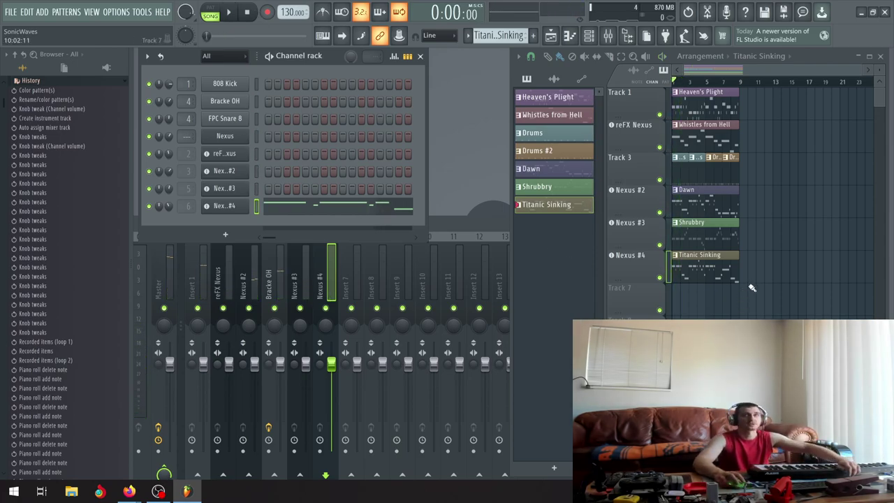
Select all playlist clips below Track 1 and shift them together so they start at bar 3.
drag(751, 313, 638, 146)
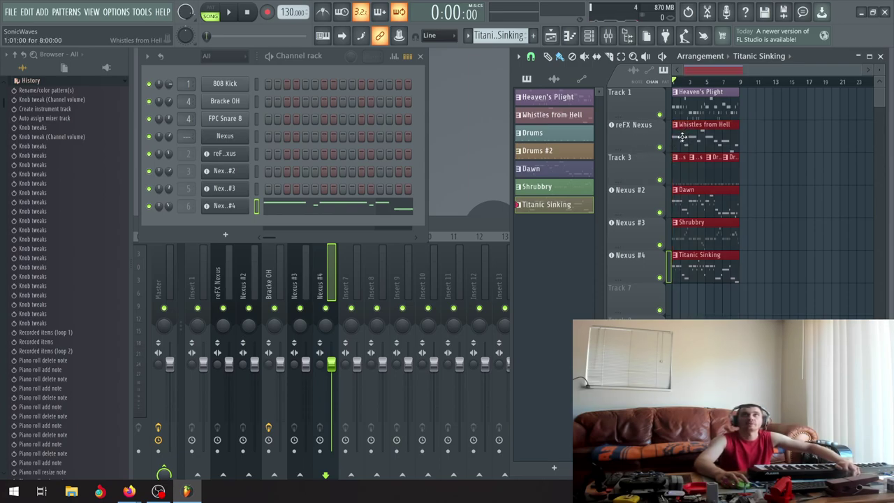
drag(682, 134, 699, 137)
scroll(689, 145, up, 3)
scroll(698, 144, up, 2)
scroll(743, 139, down, 5)
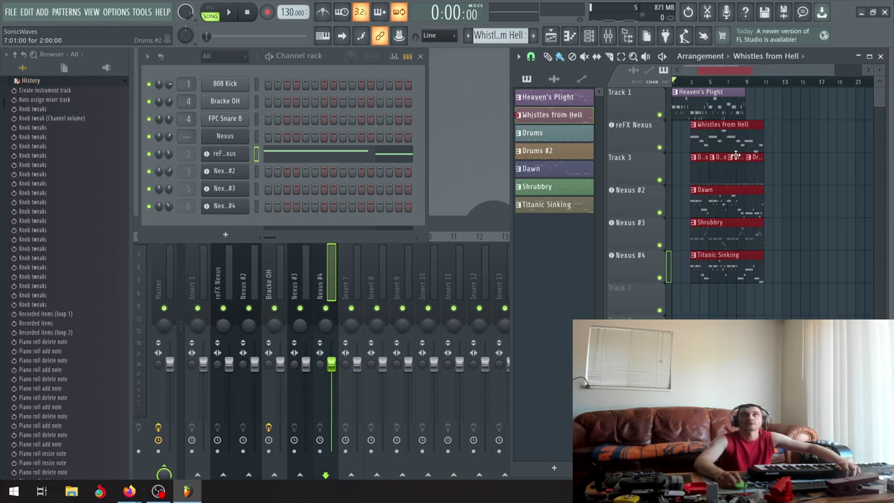
Select the drum, Dawn, Shrubbry and Titanic Sinking clips and move them to start at bar 5.
drag(677, 151, 786, 283)
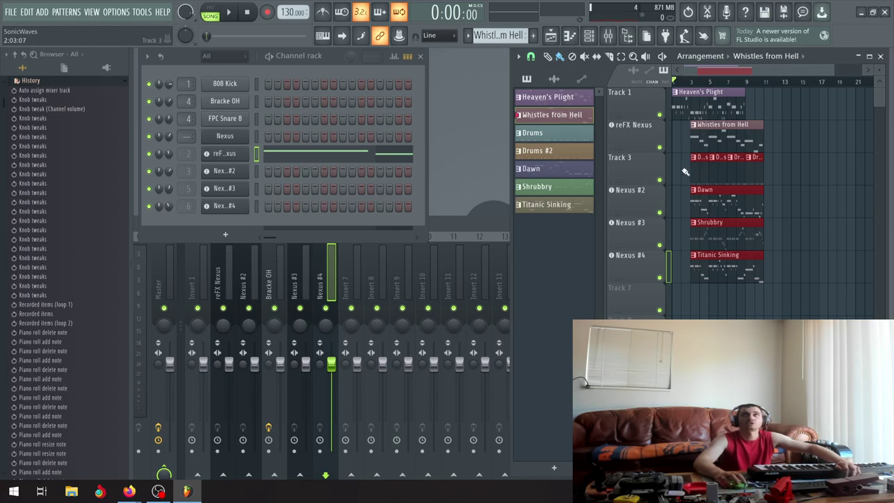
drag(697, 165, 707, 166)
scroll(706, 166, up, 6)
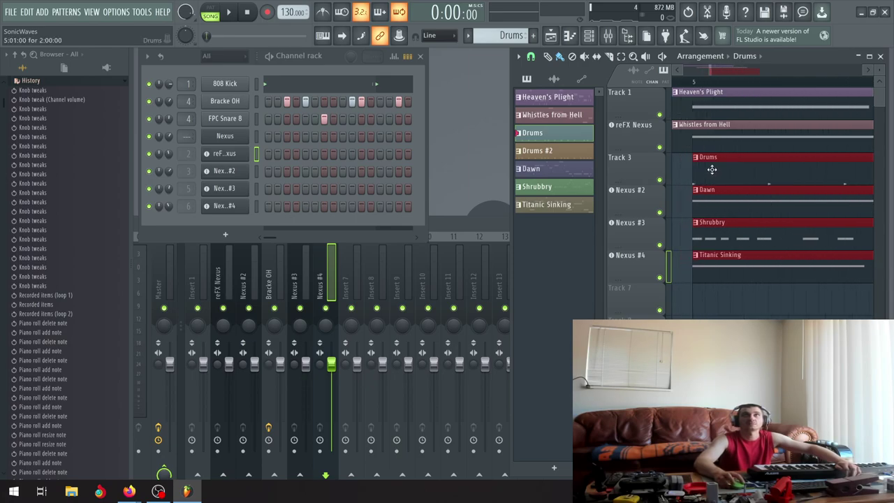
scroll(682, 193, down, 6)
Move the Dawn, Shrubbry and Titanic Sinking clips together to start at bar 7, and deselect them.
drag(683, 193, 775, 282)
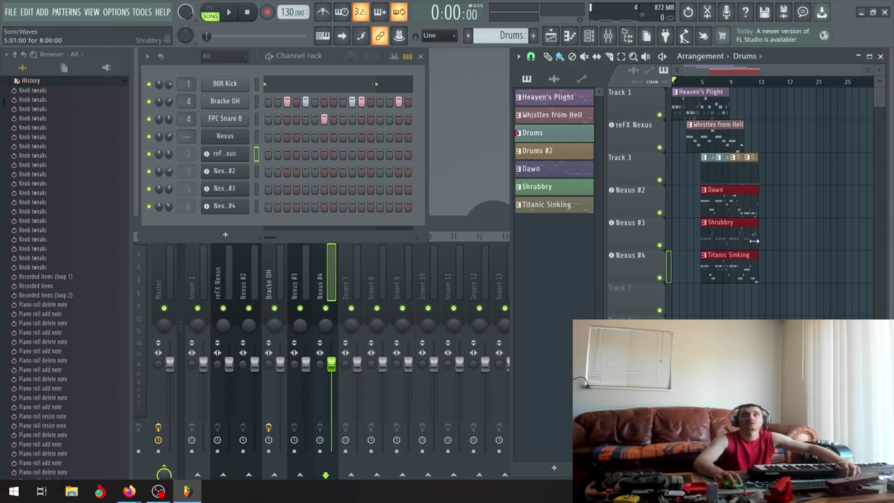
click(727, 199)
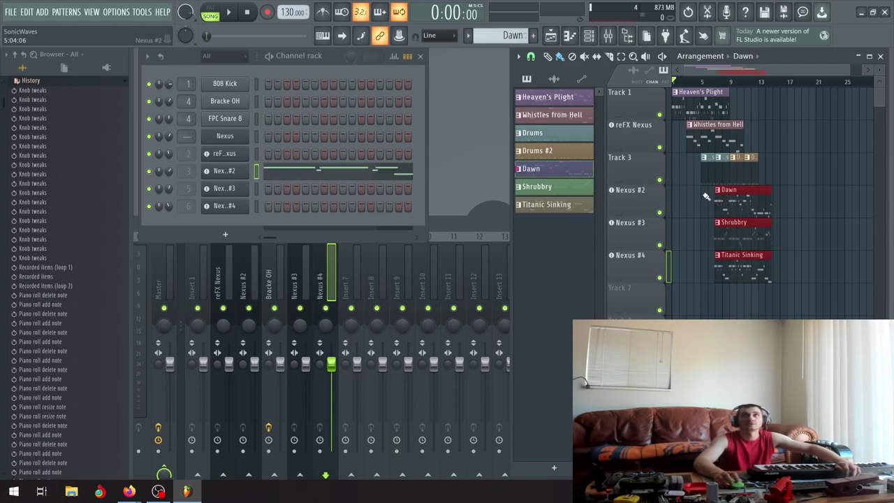
scroll(736, 202, up, 3)
scroll(712, 207, up, 5)
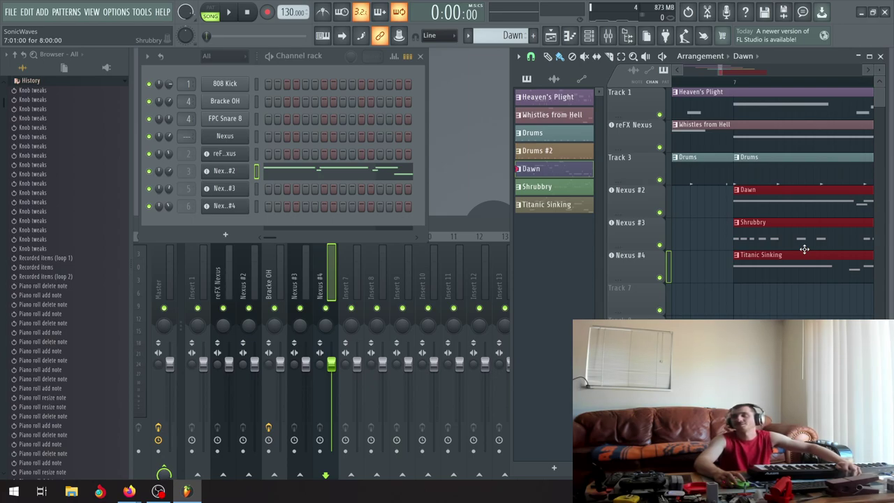
click(708, 264)
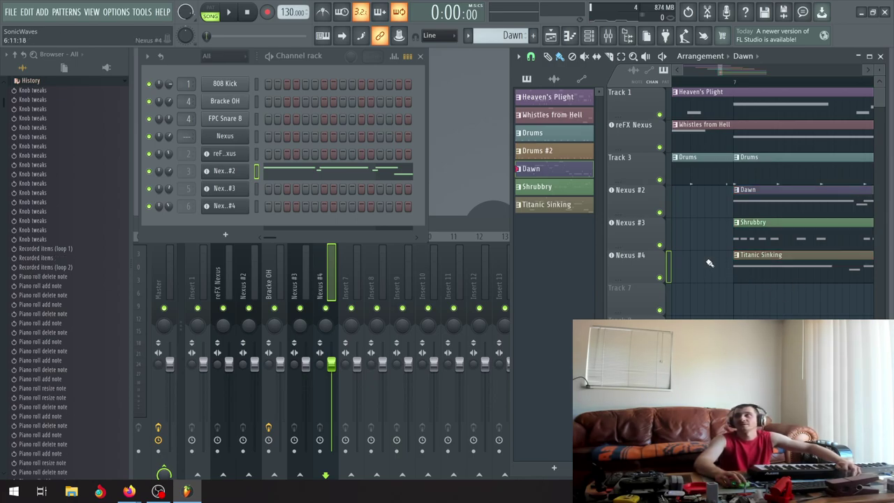
scroll(708, 264, down, 4)
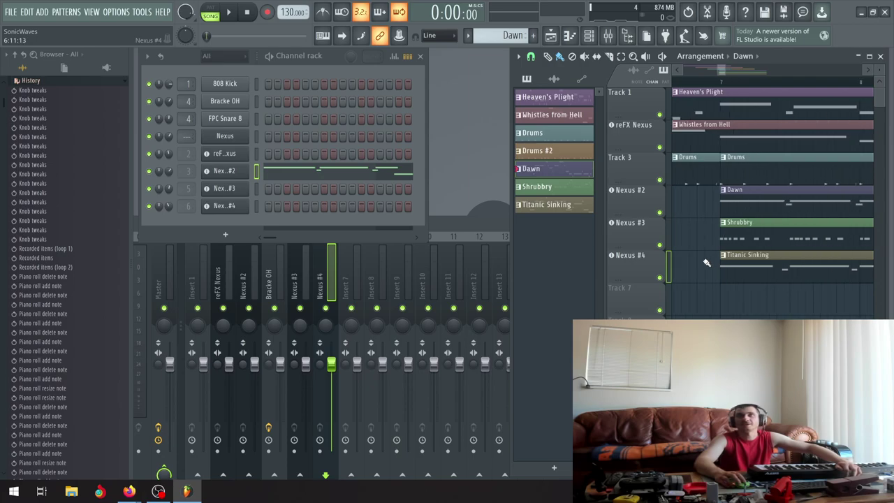
scroll(681, 254, down, 1)
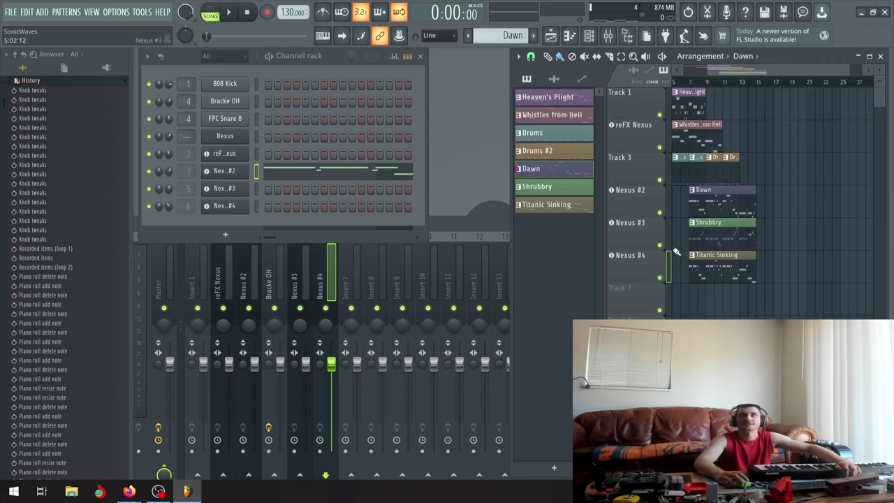
Select the Shrubbry and Titanic Sinking clips and move them to start exactly at bar 9.
drag(684, 216, 796, 314)
drag(695, 236, 716, 238)
scroll(698, 238, up, 5)
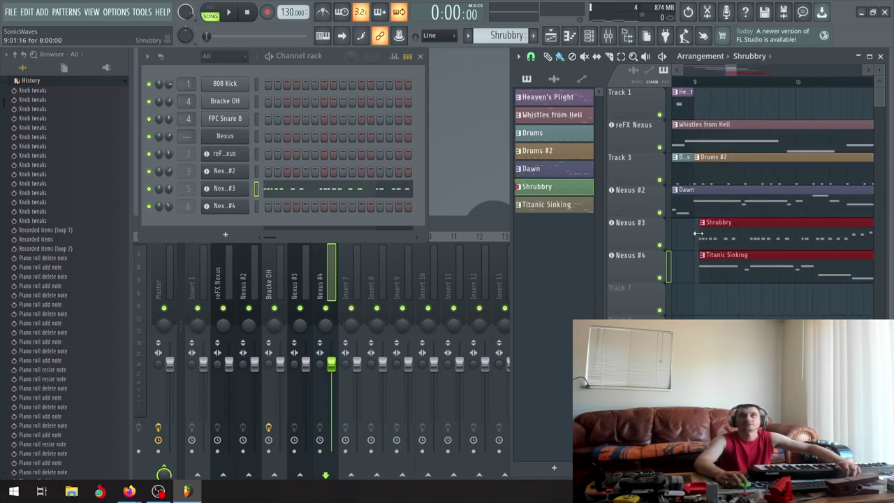
scroll(695, 239, up, 2)
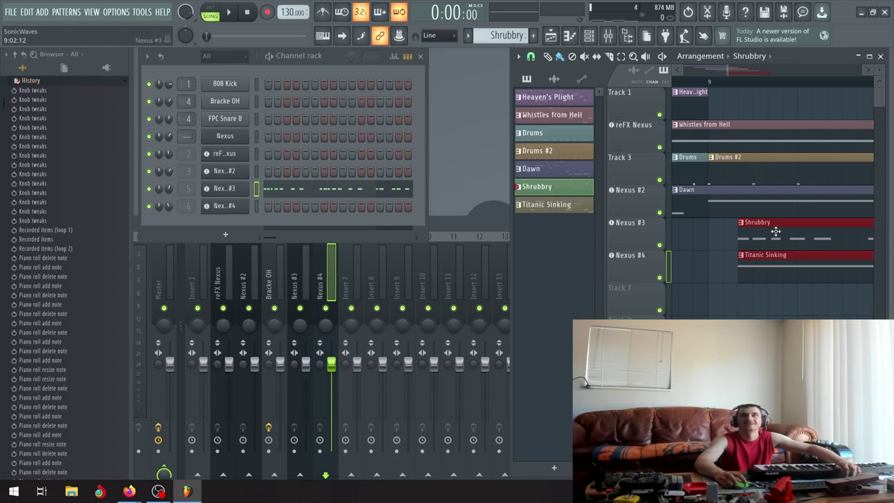
drag(774, 231, 747, 232)
scroll(747, 234, down, 6)
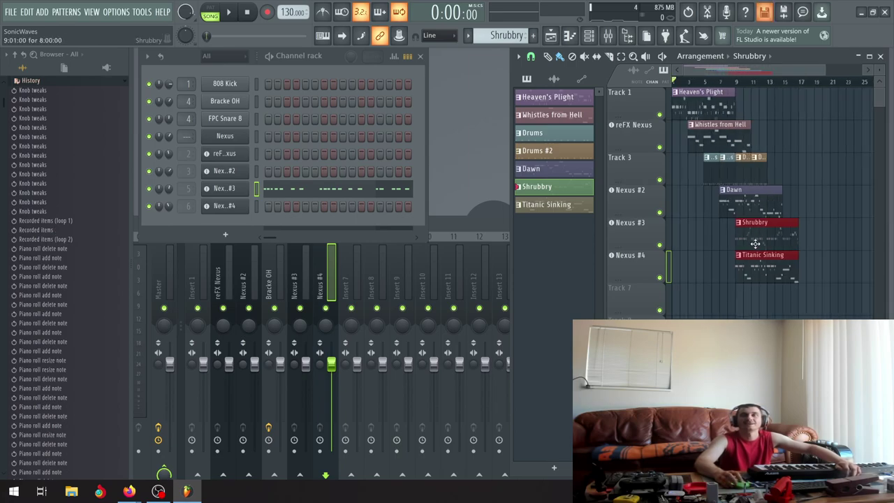
Move only the Titanic Sinking clip so it starts exactly at bar 11.
drag(751, 260, 765, 259)
scroll(747, 258, up, 4)
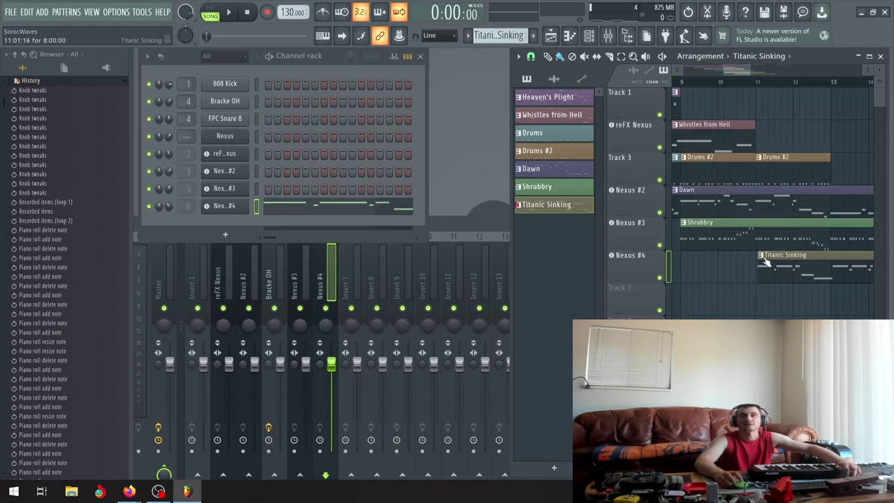
scroll(739, 257, up, 3)
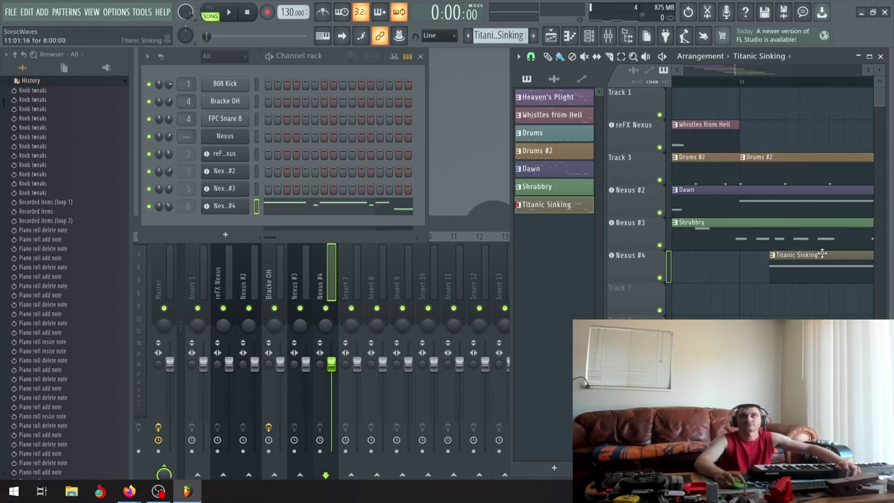
drag(826, 256, 814, 257)
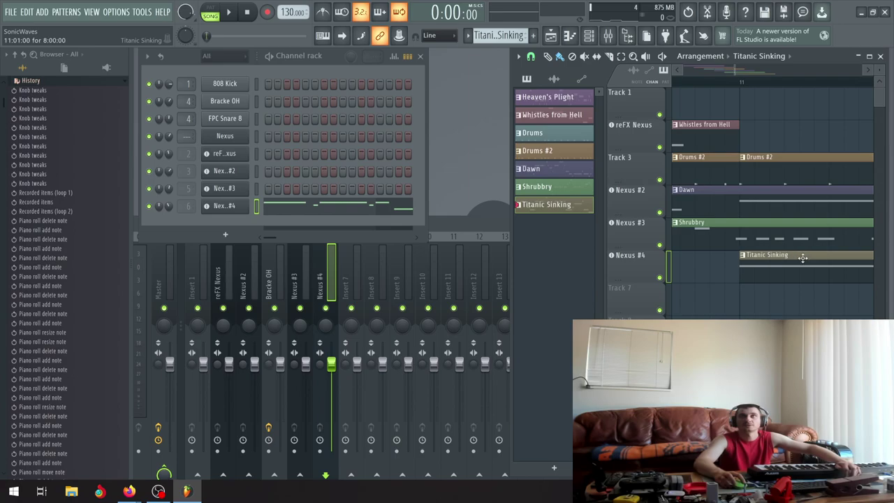
scroll(749, 257, down, 6)
scroll(749, 257, down, 1)
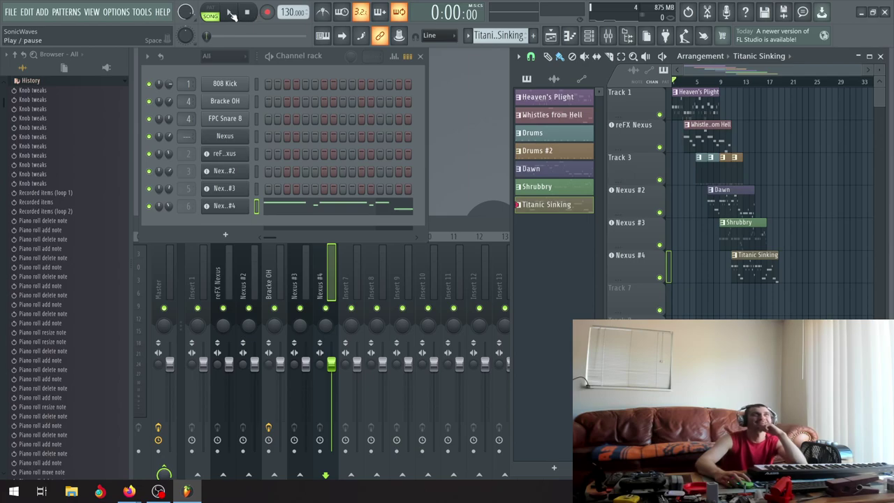
Play the opening of the staggered arrangement, stop, and move the Whistles from Hell clip back to bar 1.
click(231, 14)
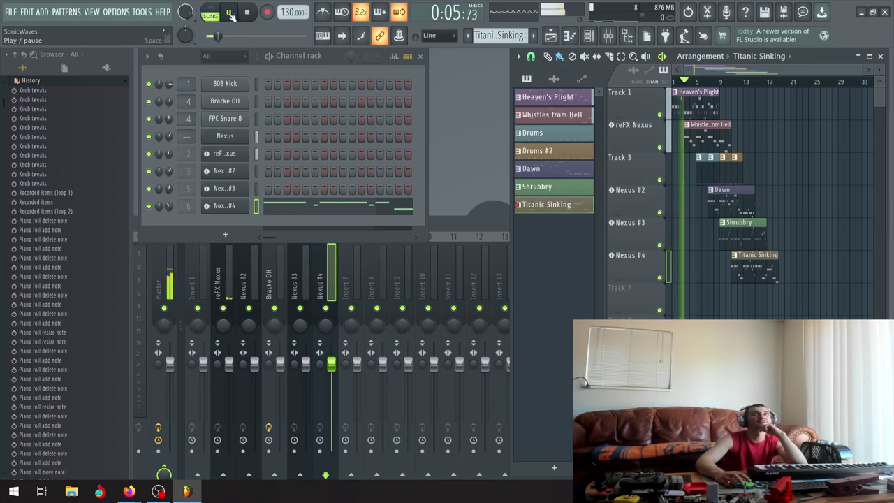
key(space)
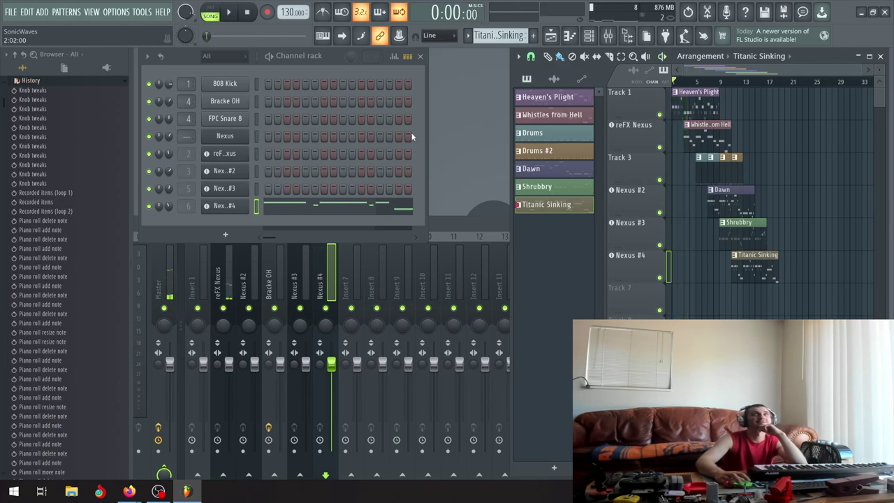
drag(703, 131, 691, 131)
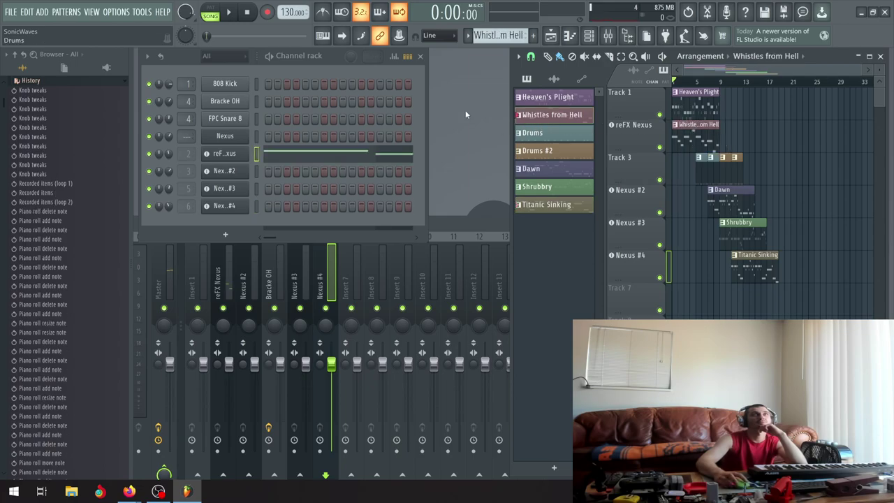
Play the song to hear the layers enter, pause it, and move the Dawn clip to start at bar 9.
click(231, 13)
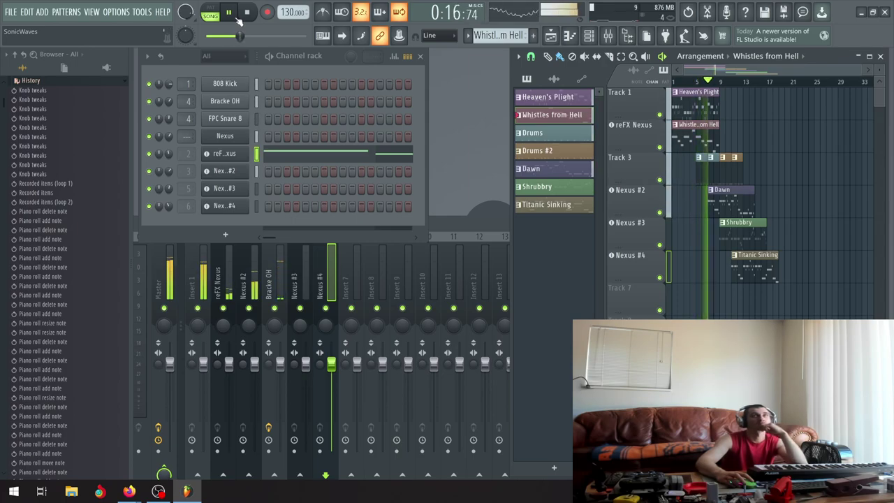
click(230, 14)
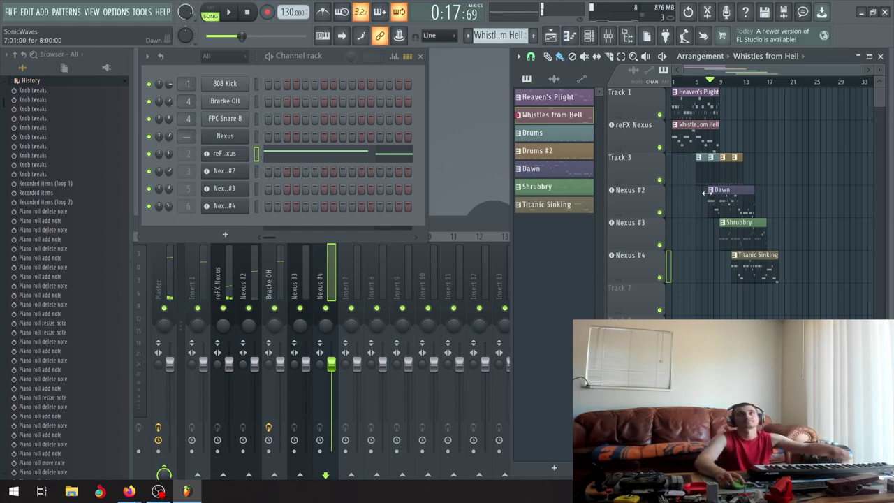
drag(721, 190, 719, 190)
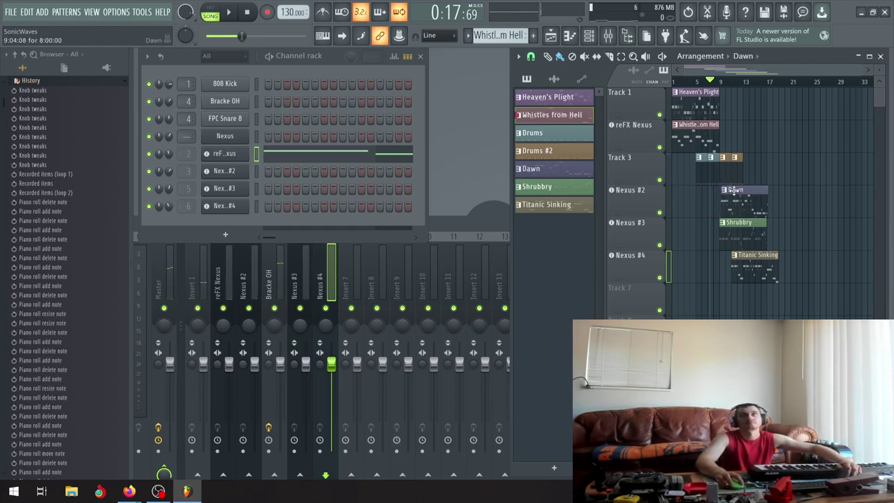
scroll(721, 190, up, 6)
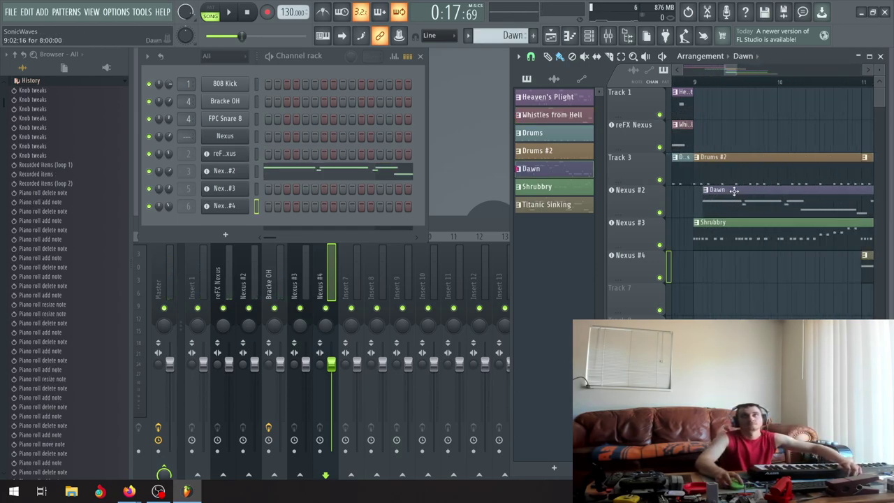
scroll(724, 190, down, 8)
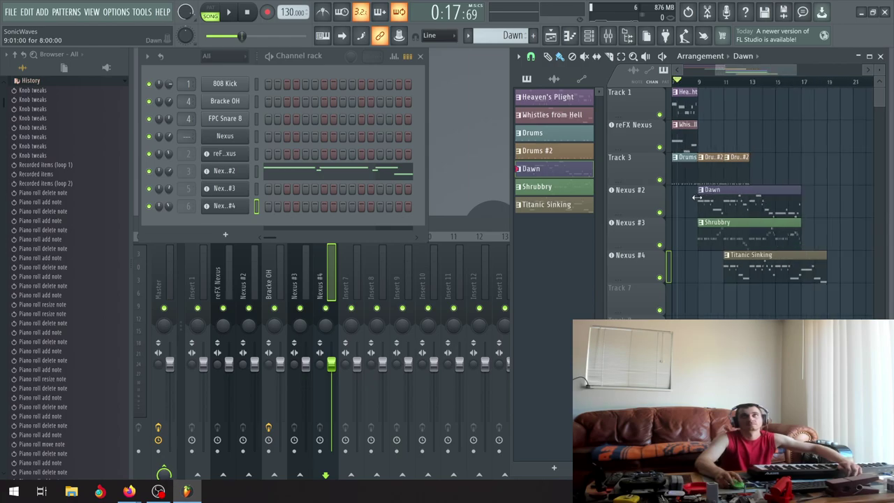
Listen past bar 9 and pause, then shift the Dawn clip to about bar 13 and Titanic Sinking to about bar 17.
click(229, 12)
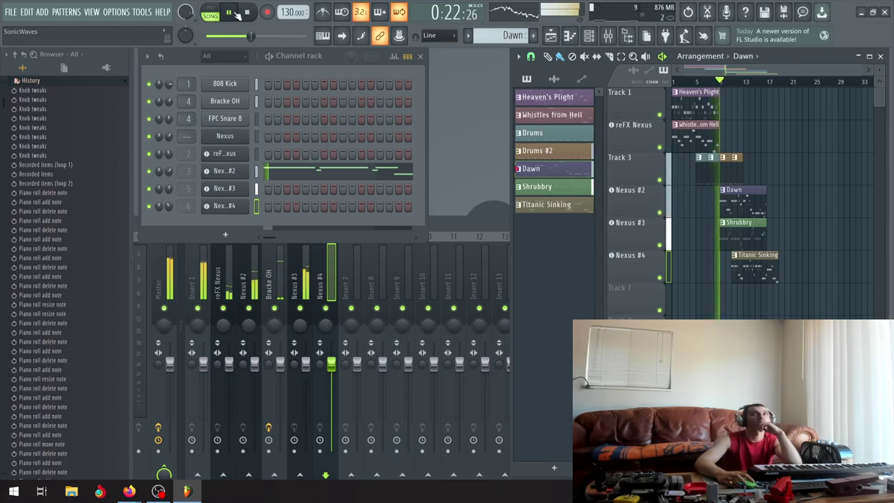
click(237, 12)
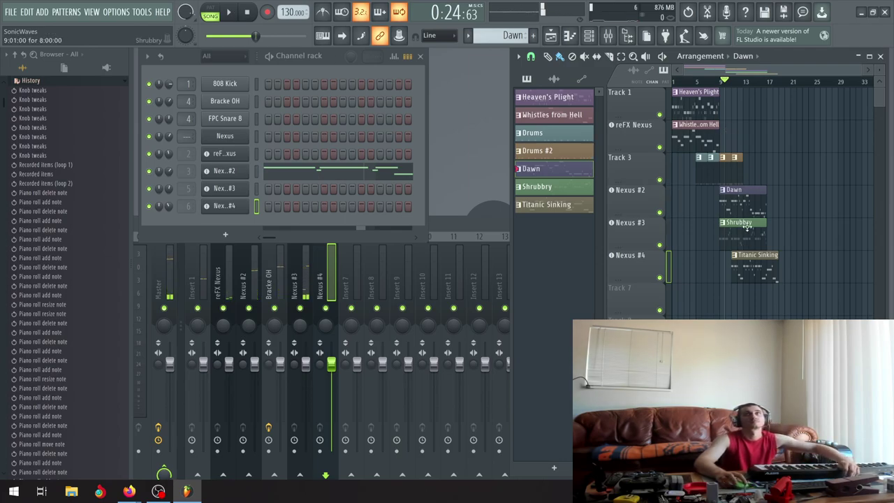
drag(743, 190, 765, 190)
drag(747, 255, 783, 255)
Align the start of the Dawn clip exactly to bar 13.
scroll(741, 229, up, 4)
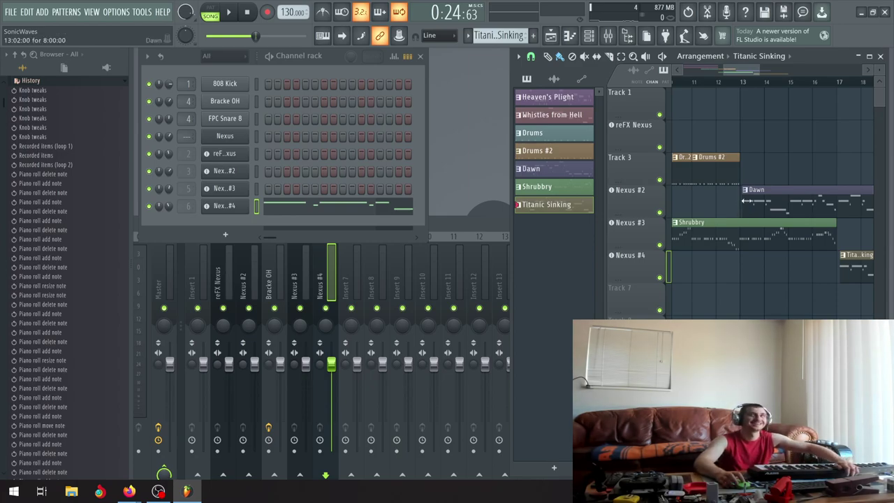
scroll(754, 187, up, 5)
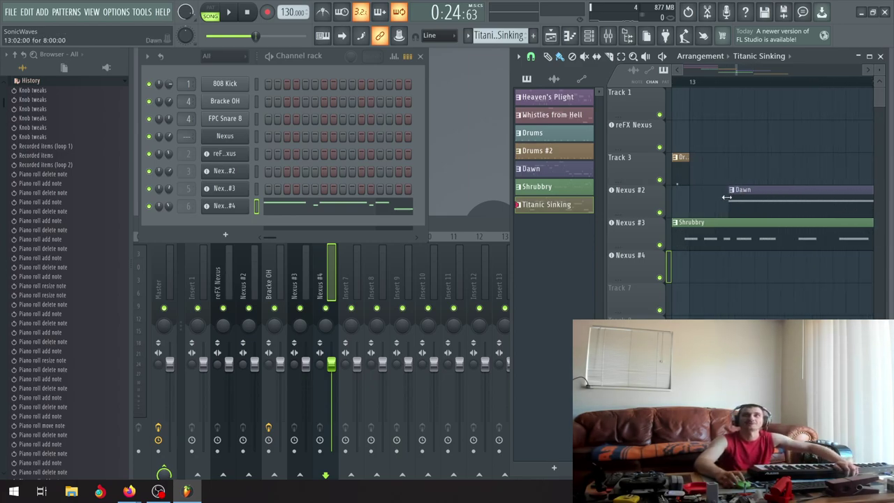
click(764, 195)
scroll(737, 192, down, 4)
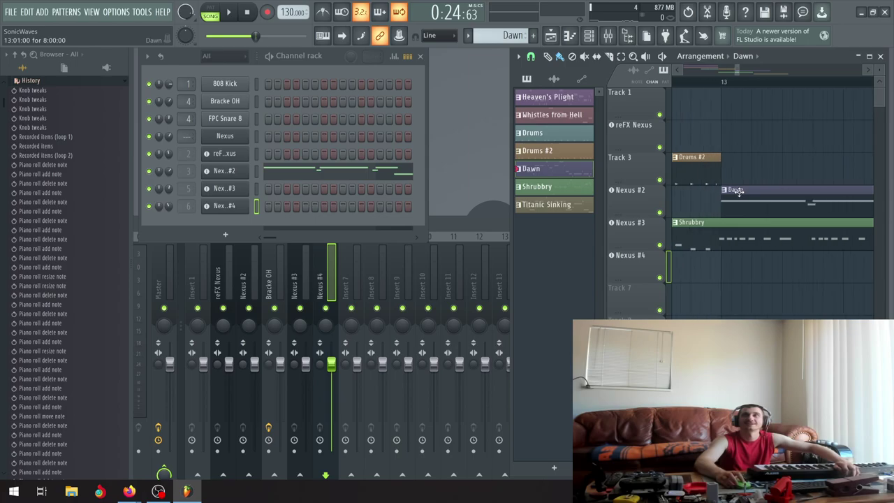
scroll(747, 197, down, 5)
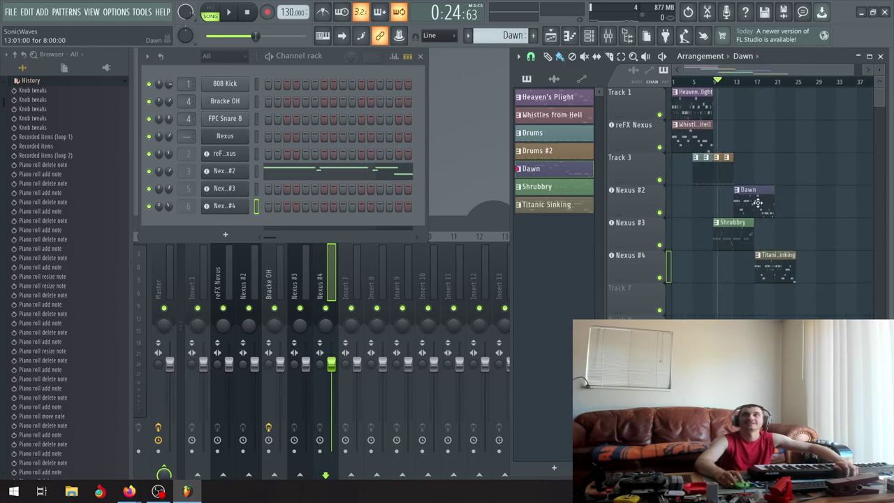
Align the start of the Titanic Sinking clip exactly to bar 17.
scroll(748, 257, up, 3)
click(748, 255)
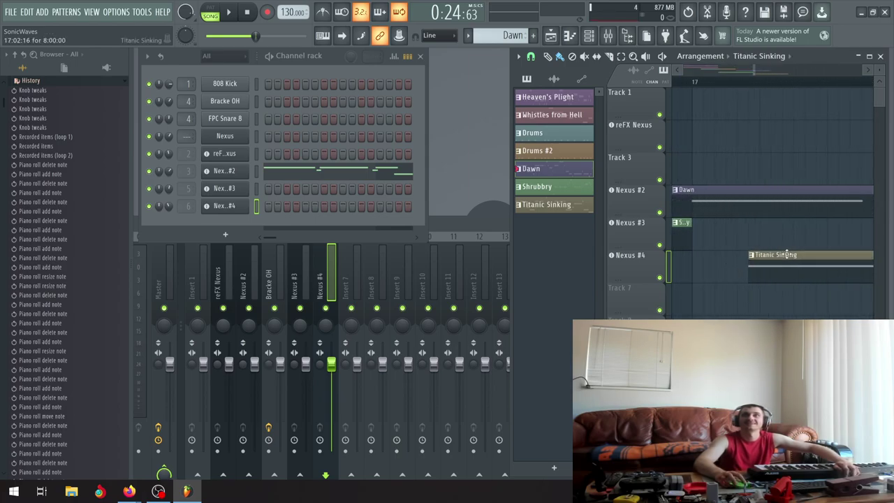
drag(746, 255, 734, 255)
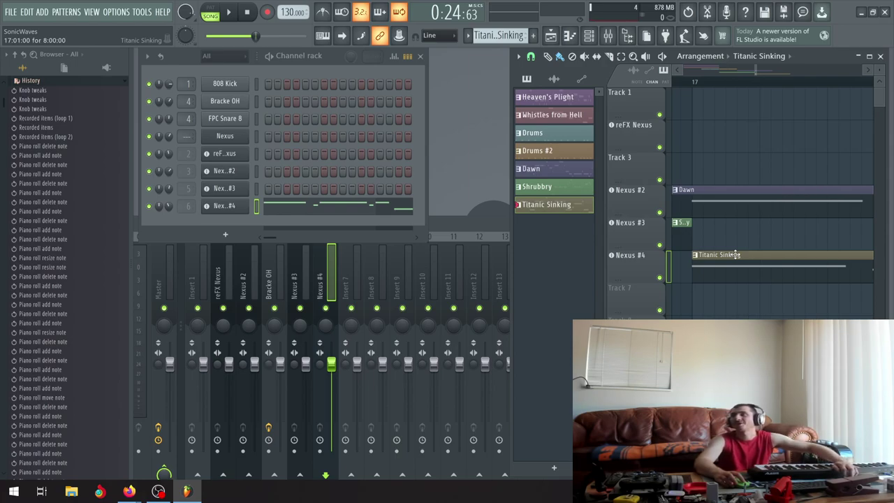
Duplicate the Heaven's Plight and Whistles from Hell clips so the copies start at bar 9.
scroll(705, 242, down, 3)
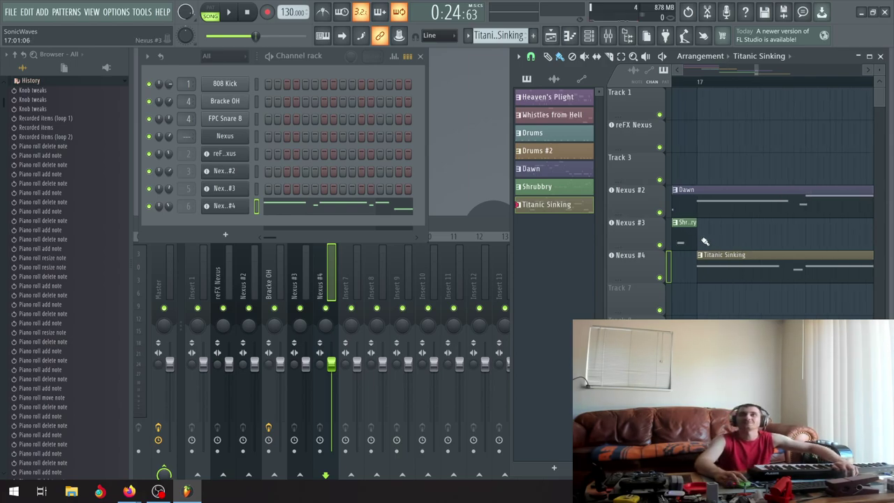
scroll(703, 240, down, 3)
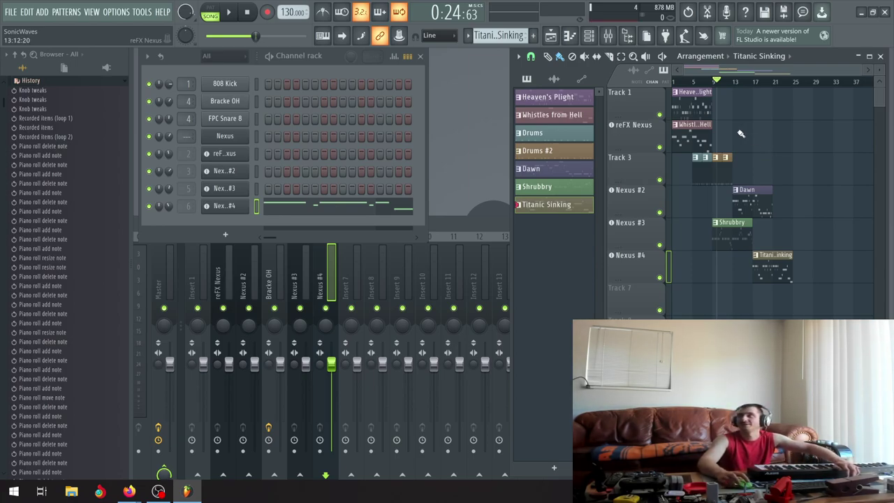
drag(733, 152, 673, 89)
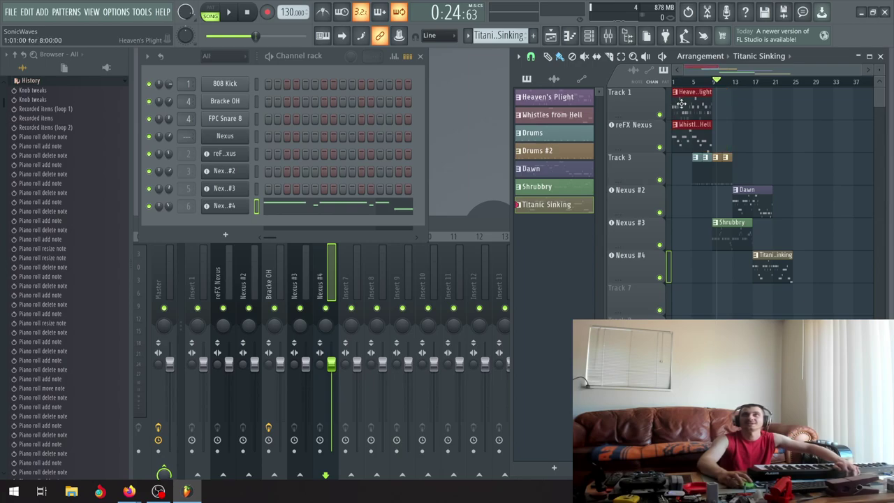
key(ctrl+b)
scroll(710, 103, up, 2)
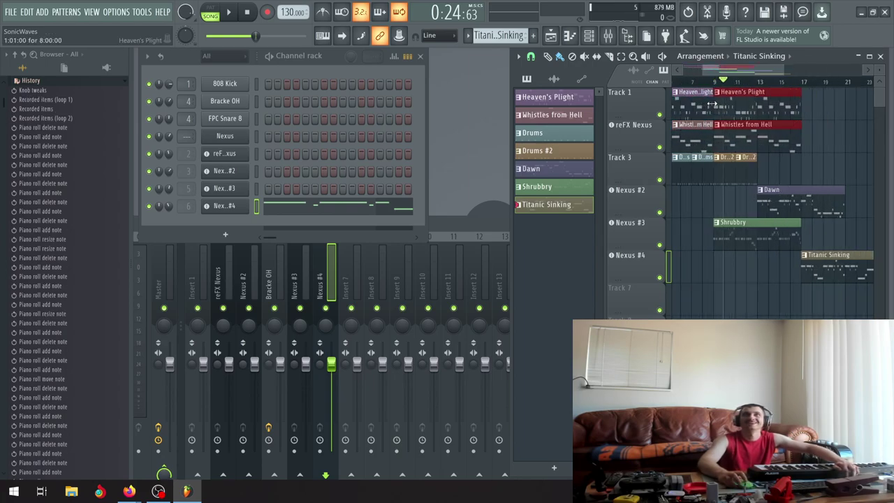
drag(711, 103, 768, 107)
scroll(772, 112, down, 3)
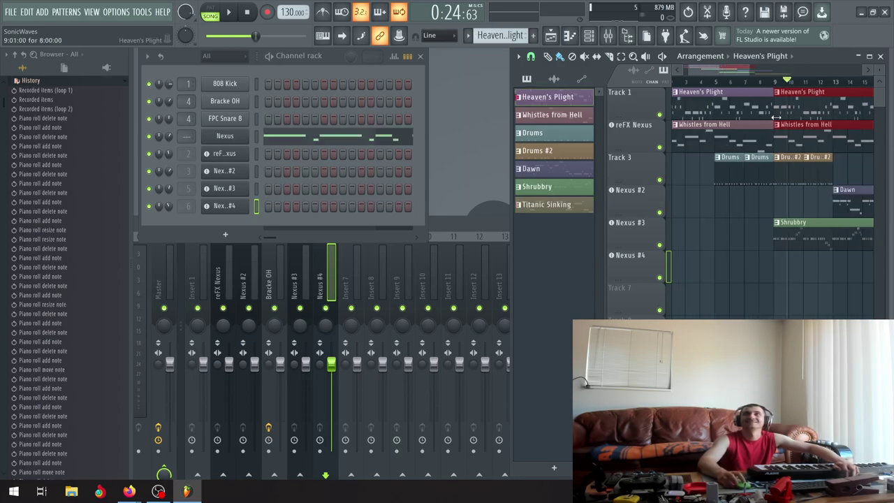
scroll(775, 117, down, 3)
click(830, 171)
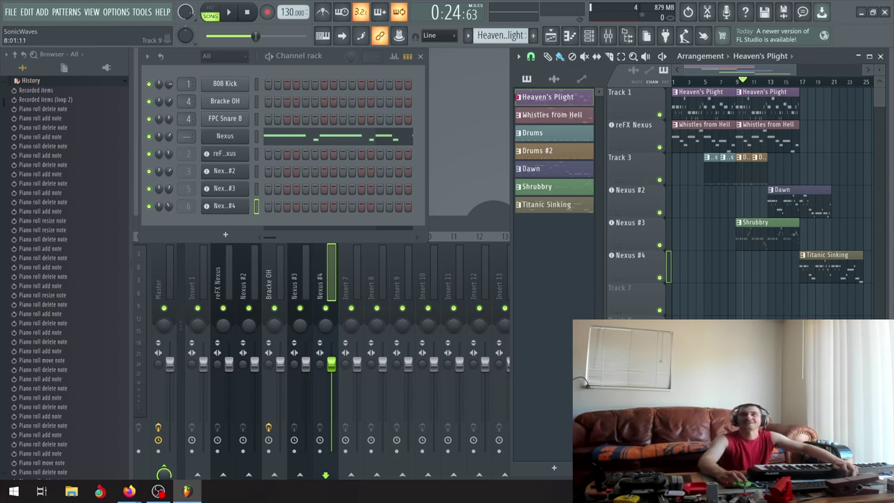
Duplicate the Drums and Drums #2 clips on Track 3 and align the copies exactly to bar 13.
scroll(720, 315, up, 1)
scroll(728, 191, up, 1)
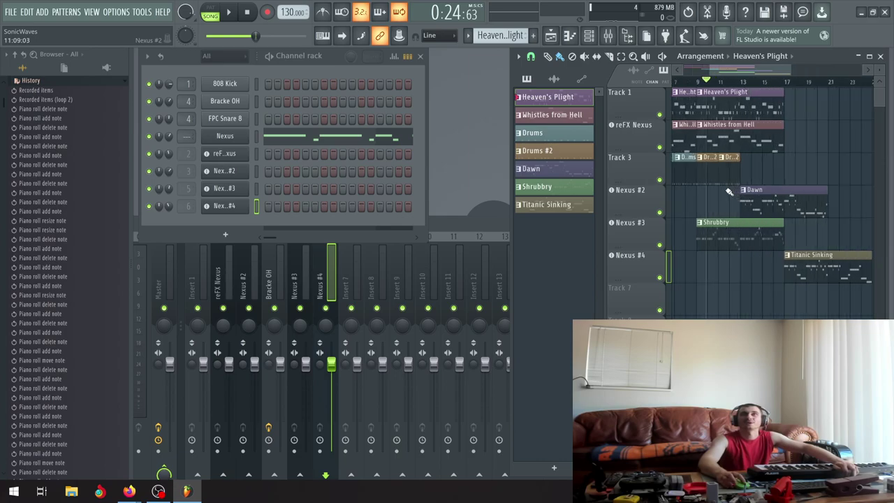
scroll(726, 192, up, 2)
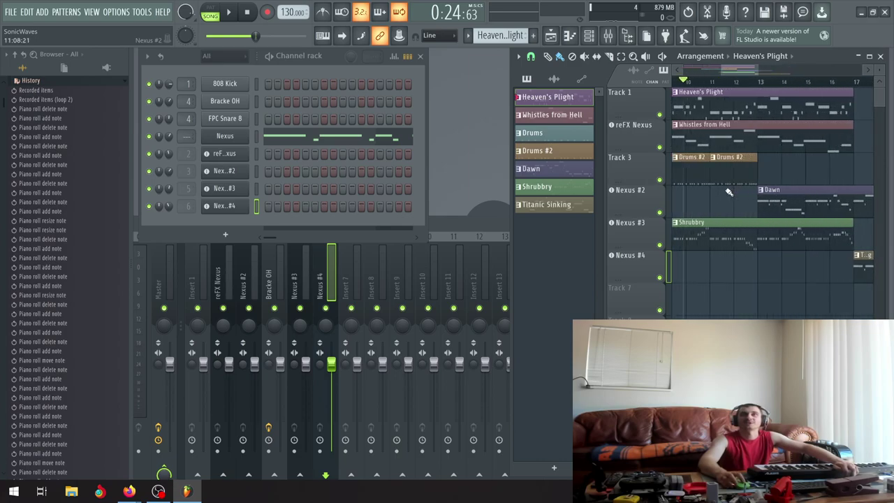
click(707, 162)
drag(698, 164, 734, 165)
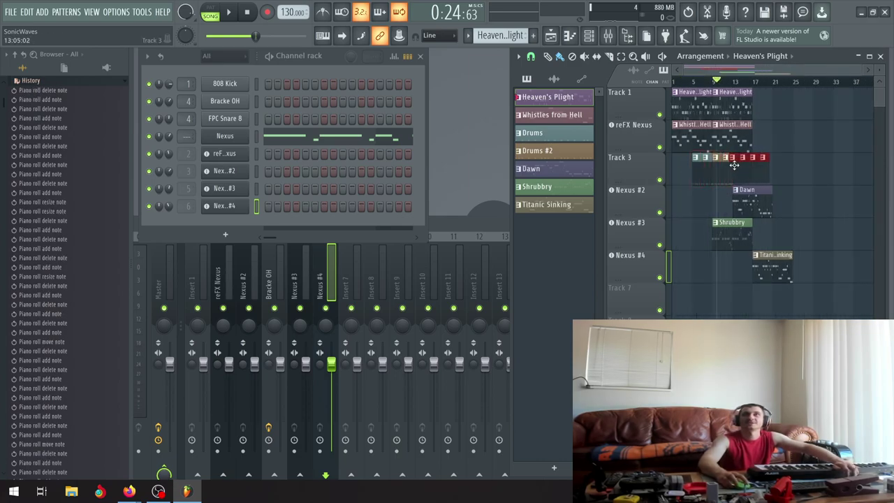
scroll(736, 166, up, 8)
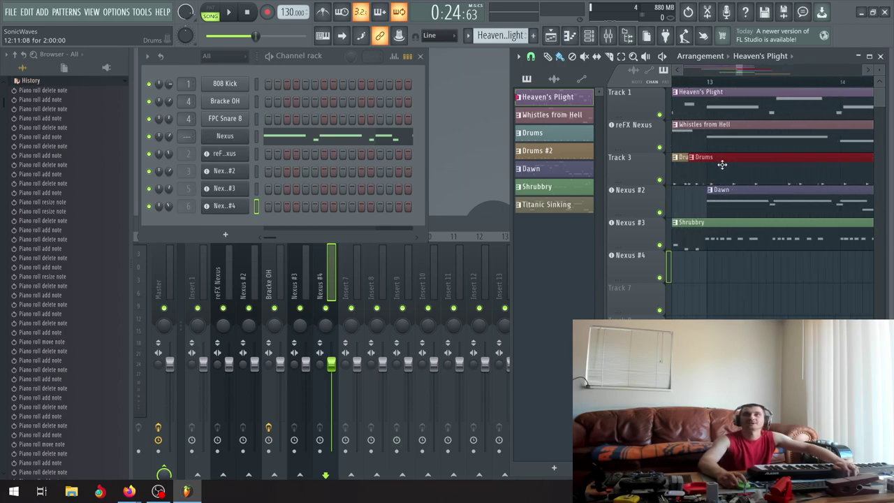
click(724, 163)
scroll(730, 162, left, 2)
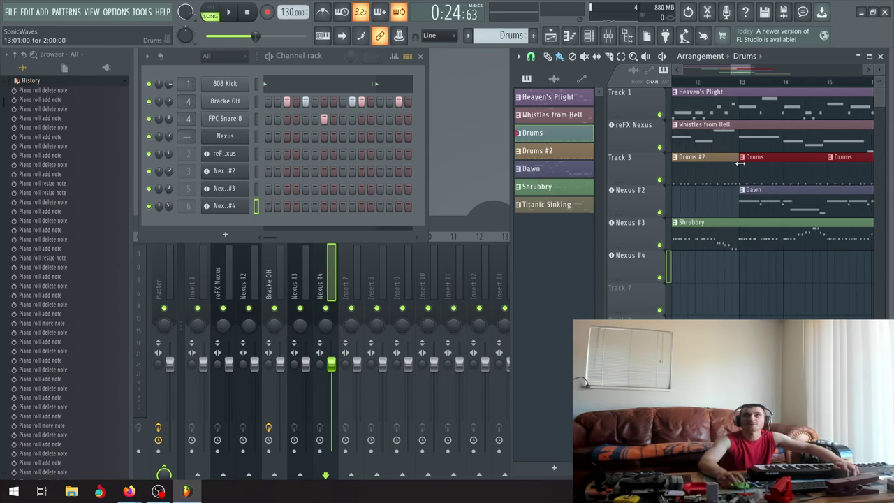
scroll(734, 196, down, 8)
click(796, 133)
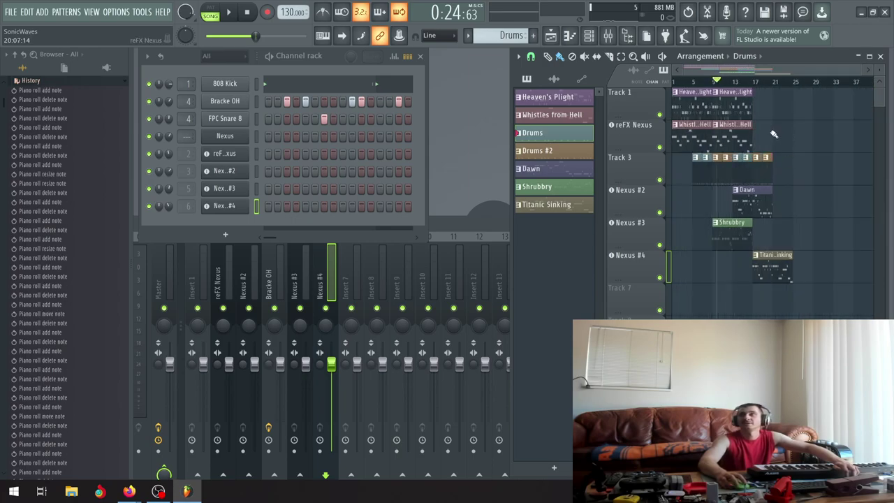
Duplicate the second Heaven's Plight and Whistles from Hell clips so the copies start exactly at bar 17.
drag(774, 135, 716, 89)
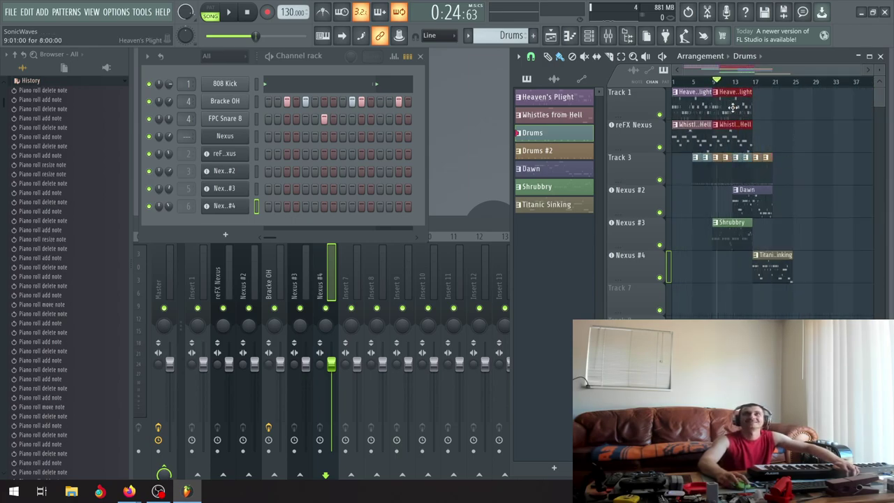
key(ctrl+b)
scroll(754, 112, up, 5)
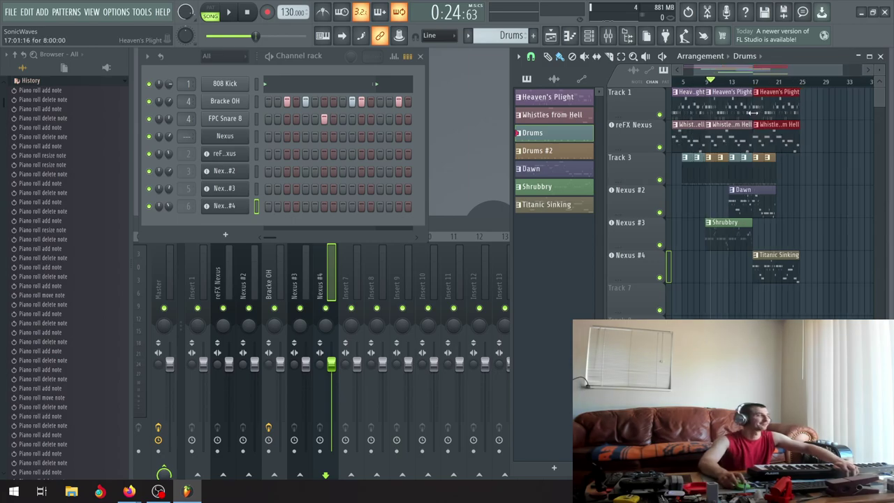
scroll(752, 111, up, 4)
mouse_move(785, 100)
mouse_down()
mouse_move(815, 100)
mouse_move(786, 100)
mouse_up()
scroll(787, 122, down, 8)
scroll(786, 123, down, 1)
key(ctrl+d)
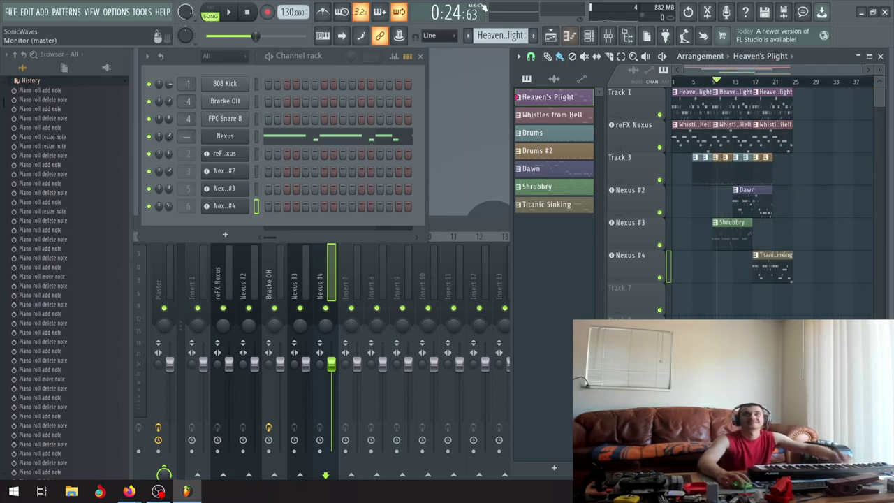
Play the song from the start to hear how the layers enter.
click(251, 12)
key(space)
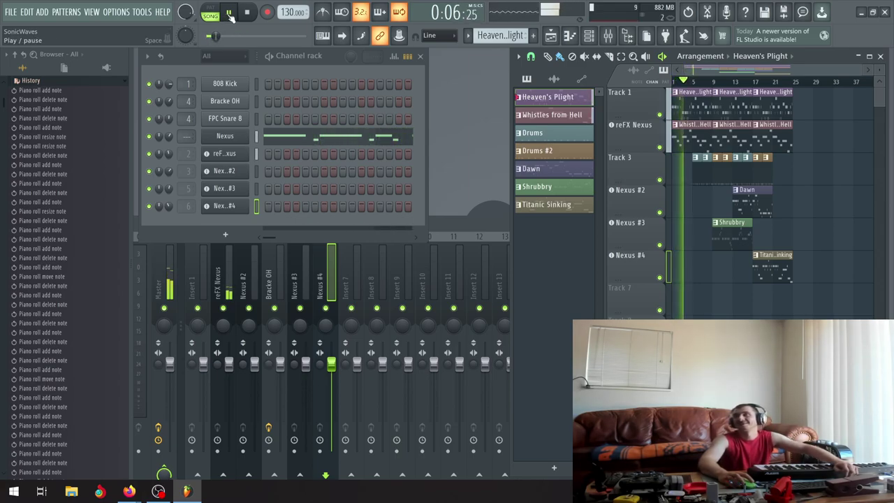
click(230, 15)
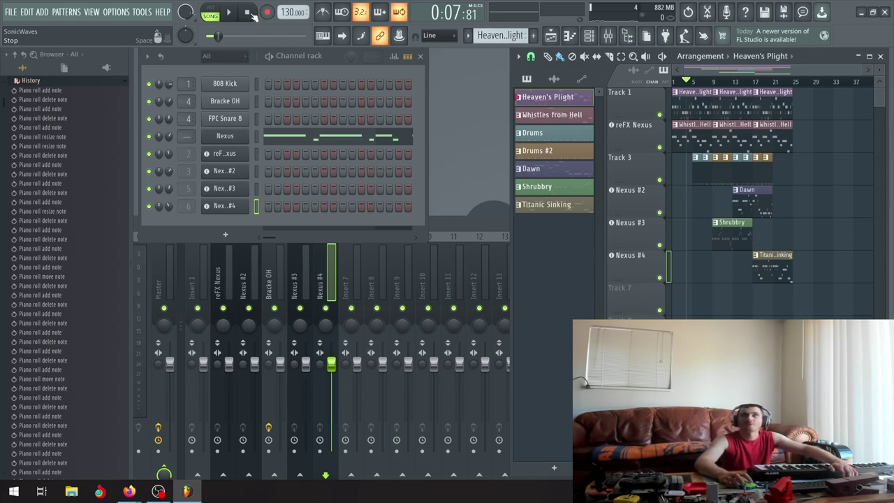
click(248, 14)
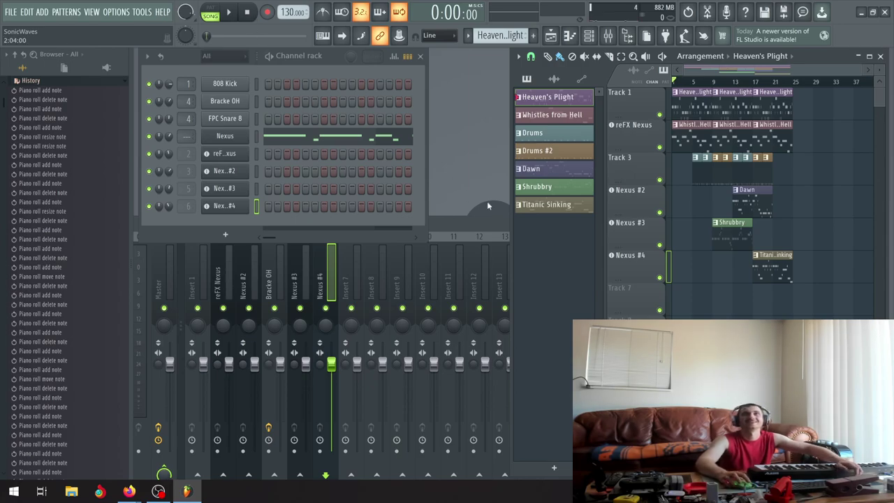
click(236, 24)
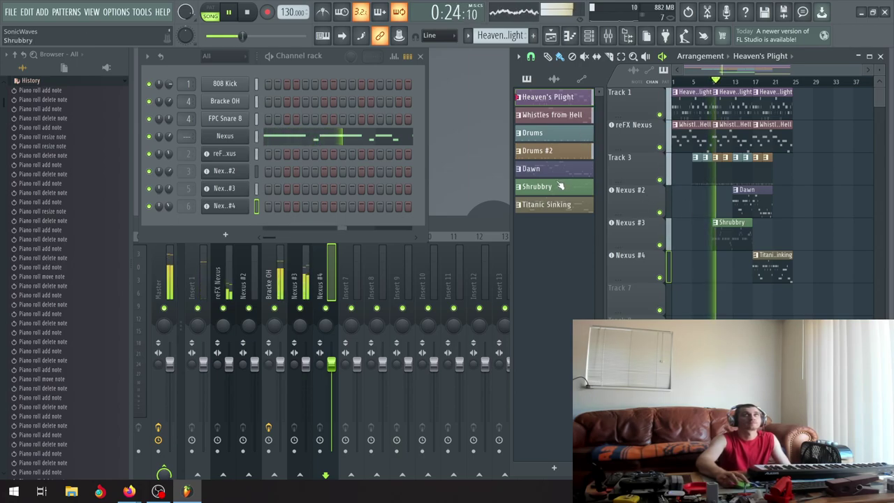
Place a second Shrubbry clip on the Nexus #3 track, starting exactly at bar 17.
click(537, 186)
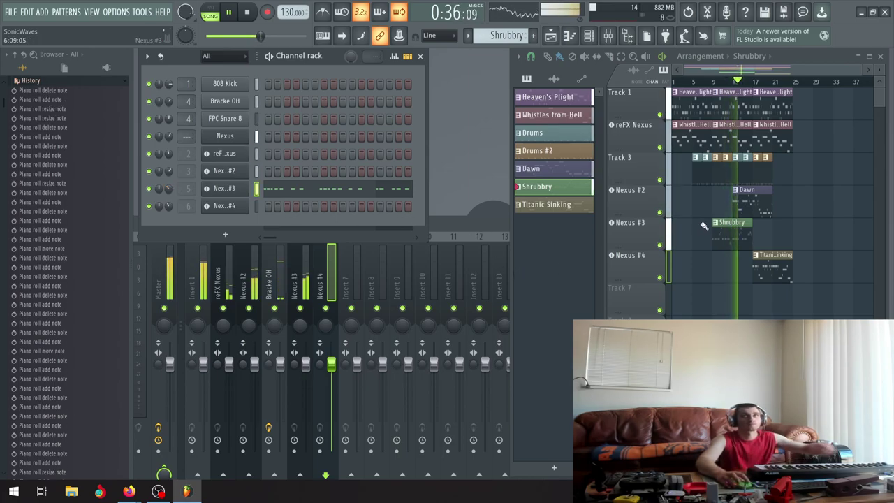
click(763, 227)
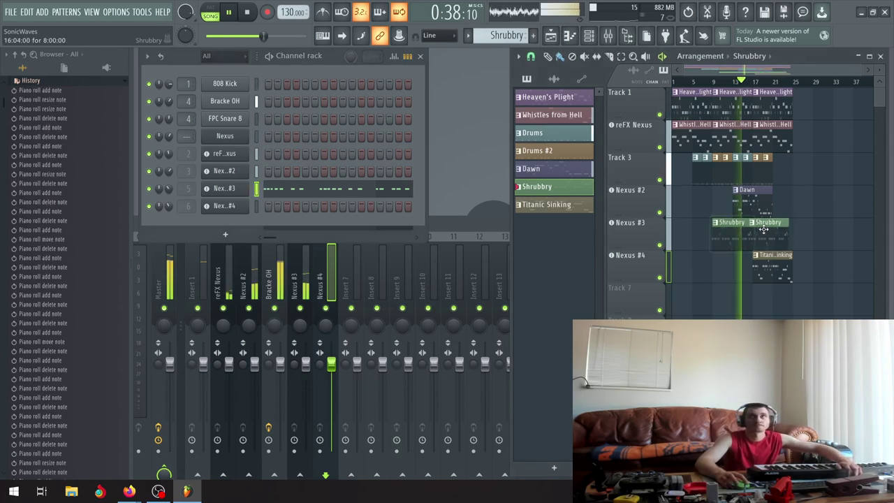
scroll(763, 229, up, 8)
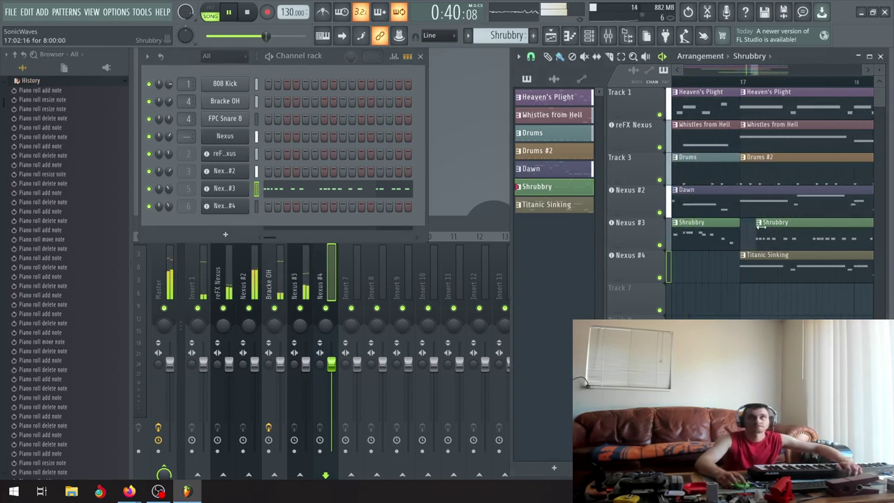
drag(761, 226, 728, 225)
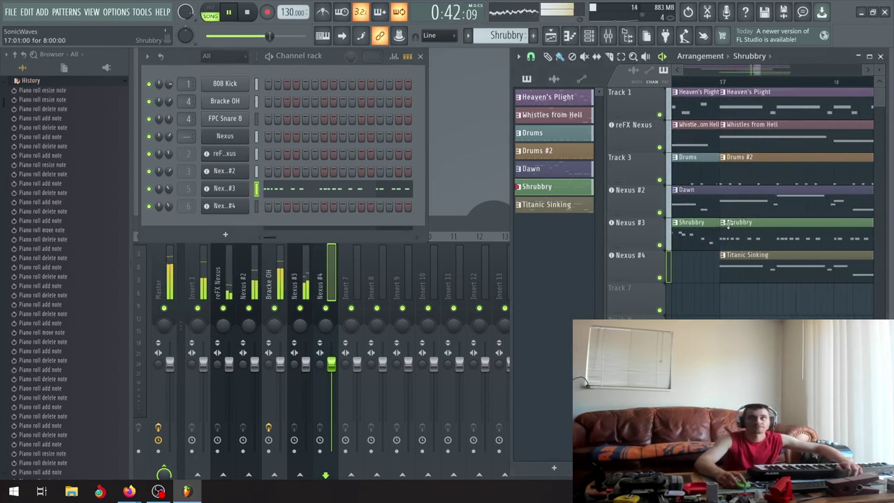
Place a second Dawn clip on the Nexus #2 track, starting exactly at bar 21.
scroll(729, 222, down, 8)
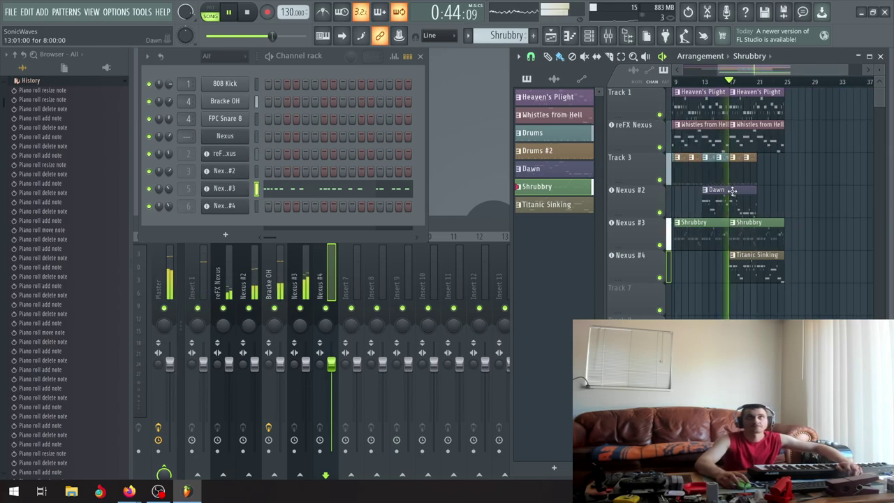
click(733, 190)
click(775, 197)
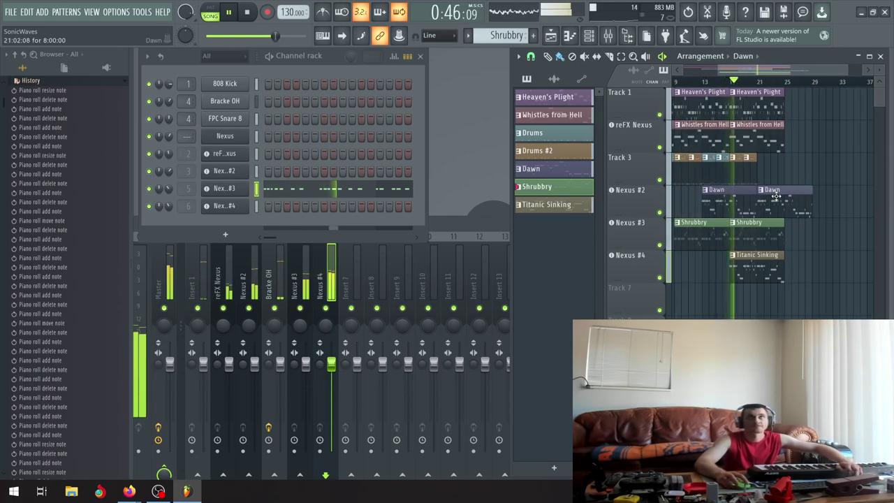
scroll(722, 194, up, 6)
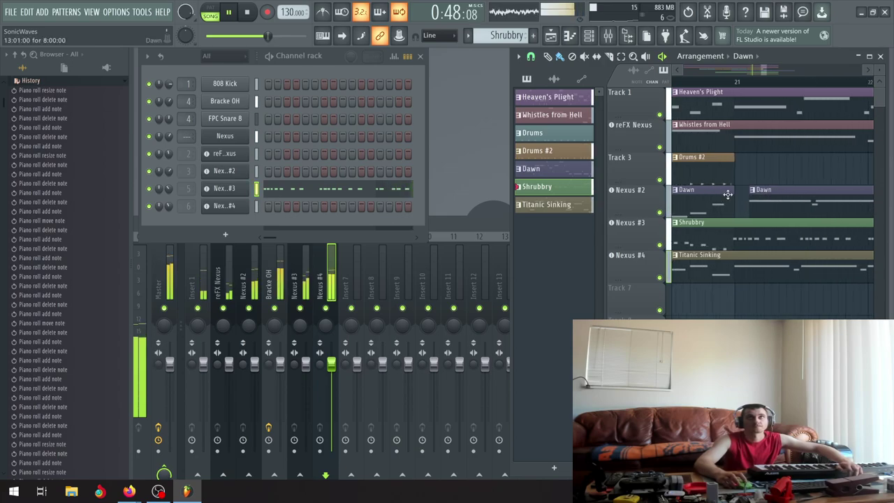
mouse_move(761, 195)
mouse_down()
mouse_move(806, 193)
mouse_move(768, 195)
mouse_up()
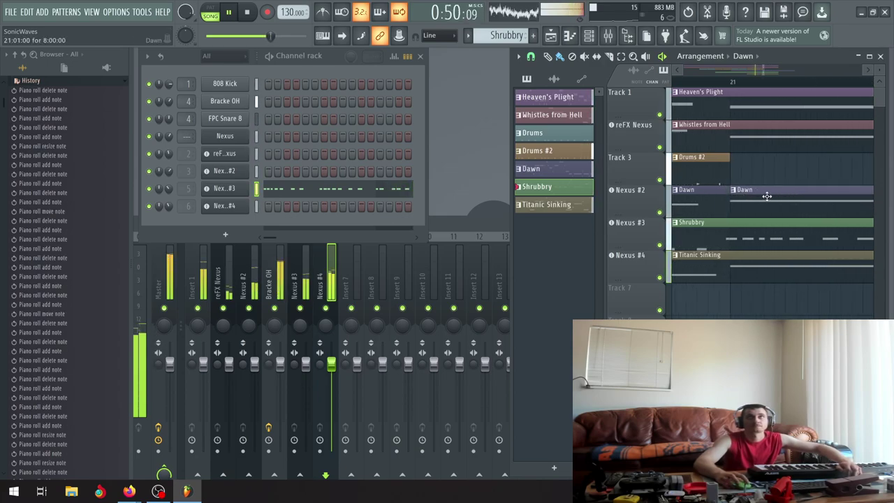
click(767, 197)
Duplicate the last four drum clips on Track 3 to start exactly at bar 21, listen on and pause playback.
scroll(785, 178, down, 6)
drag(792, 164, 726, 183)
key(ctrl+b)
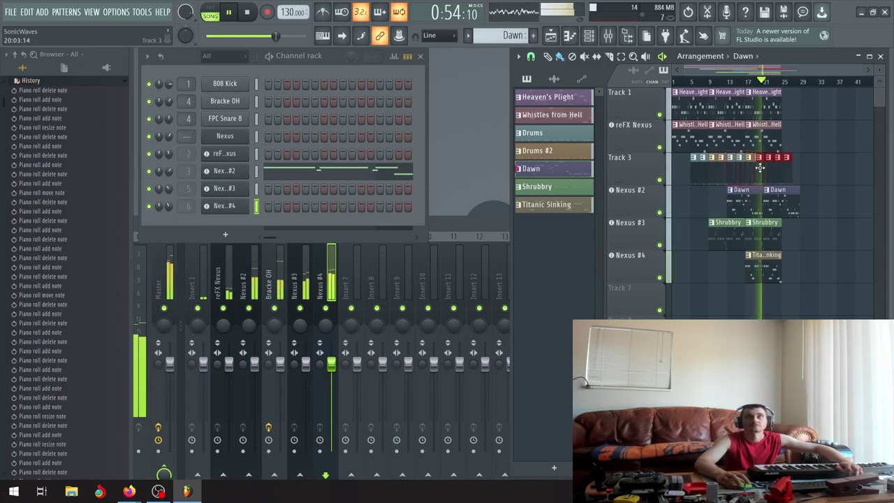
scroll(762, 168, up, 6)
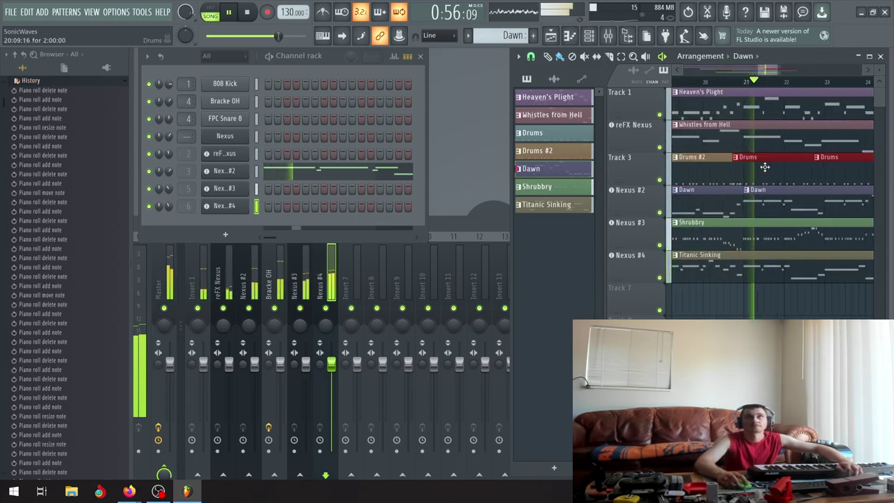
click(749, 173)
scroll(745, 173, up, 2)
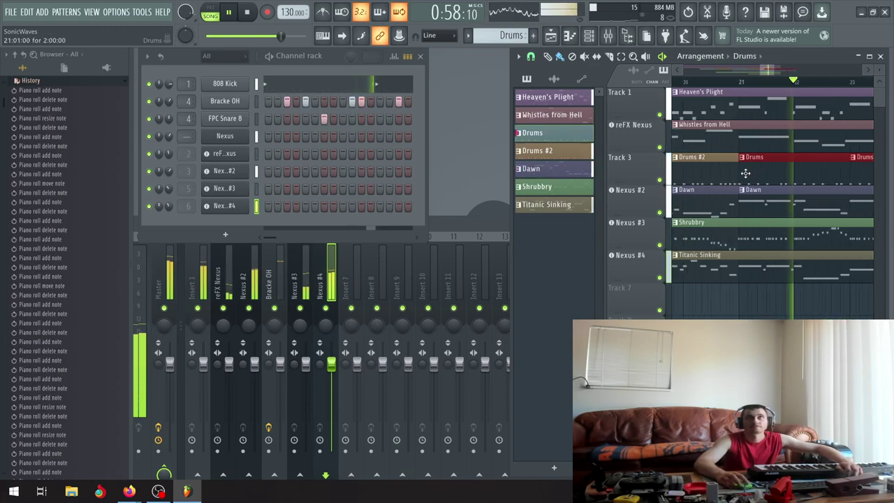
scroll(745, 173, down, 8)
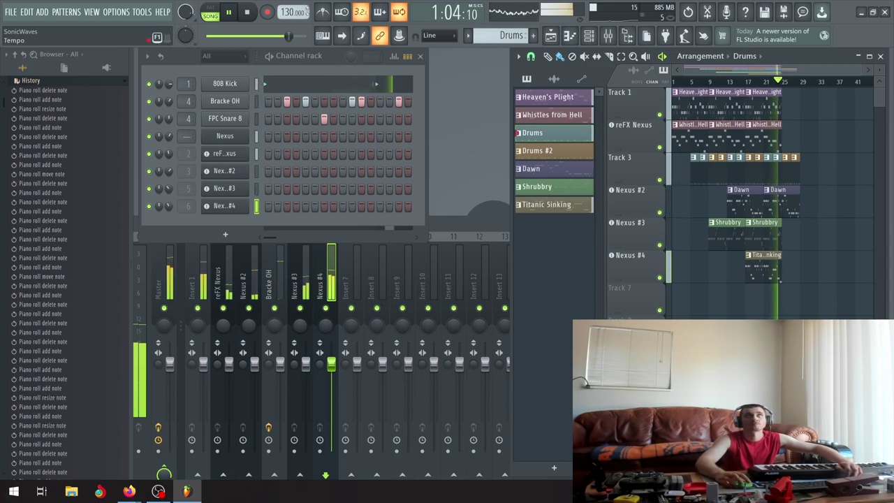
click(233, 15)
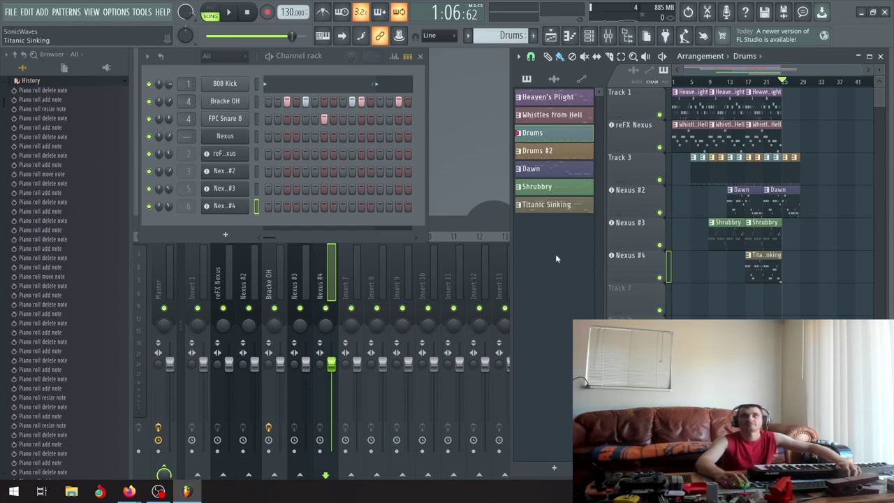
Clone the Titanic Sinking pattern and select the copy.
click(557, 205)
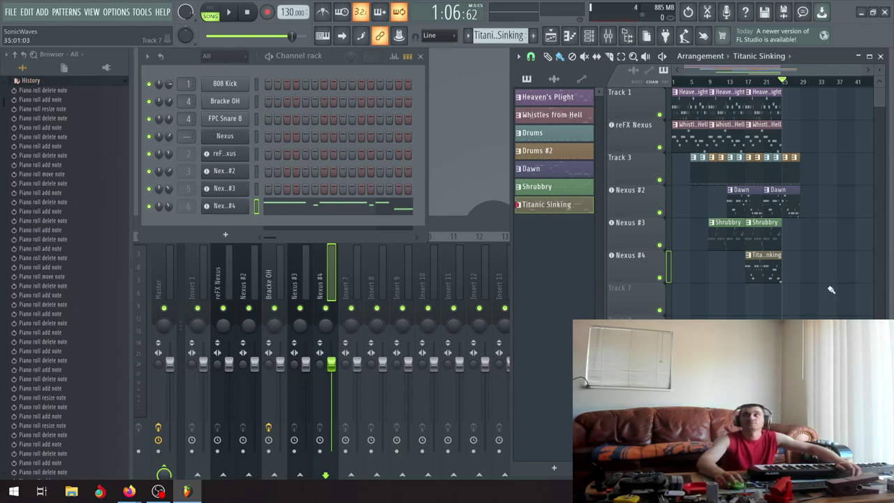
right_click(547, 207)
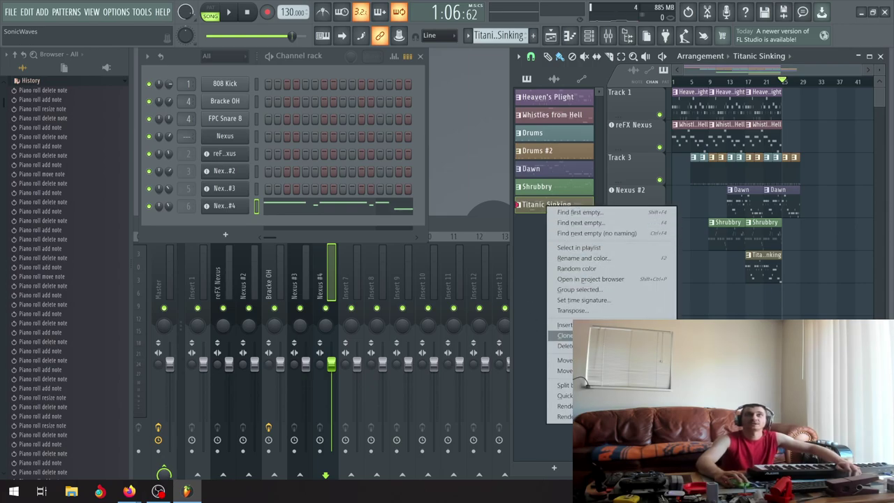
click(564, 335)
click(543, 223)
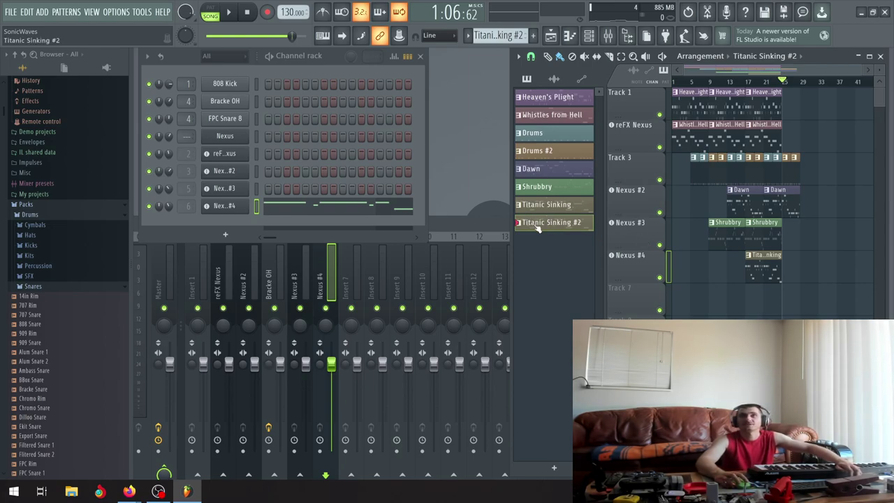
Give the Titanic Sinking #2 pattern a random color and place its clip on Track 7, starting exactly at bar 25.
right_click(575, 226)
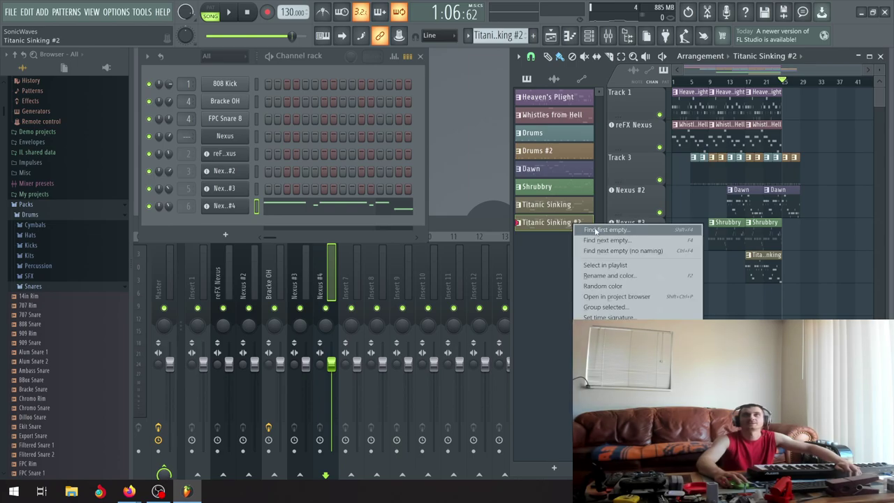
click(627, 286)
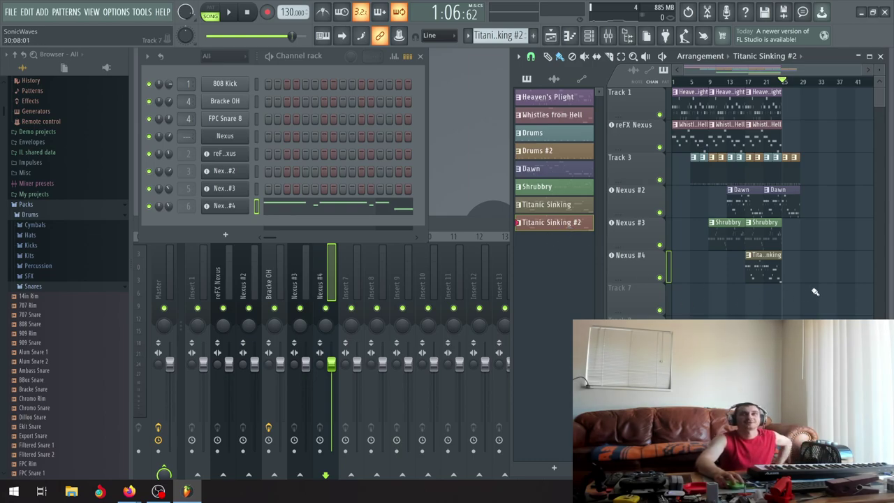
click(786, 297)
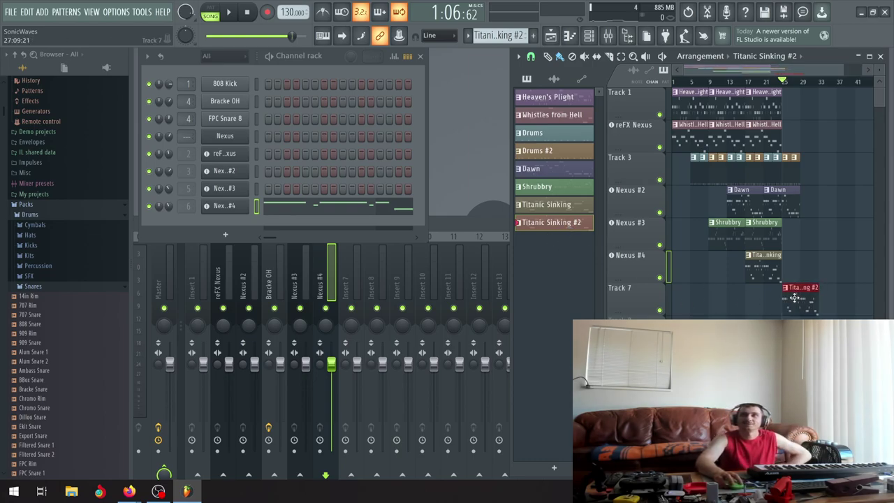
scroll(792, 298, up, 2)
scroll(792, 298, up, 1)
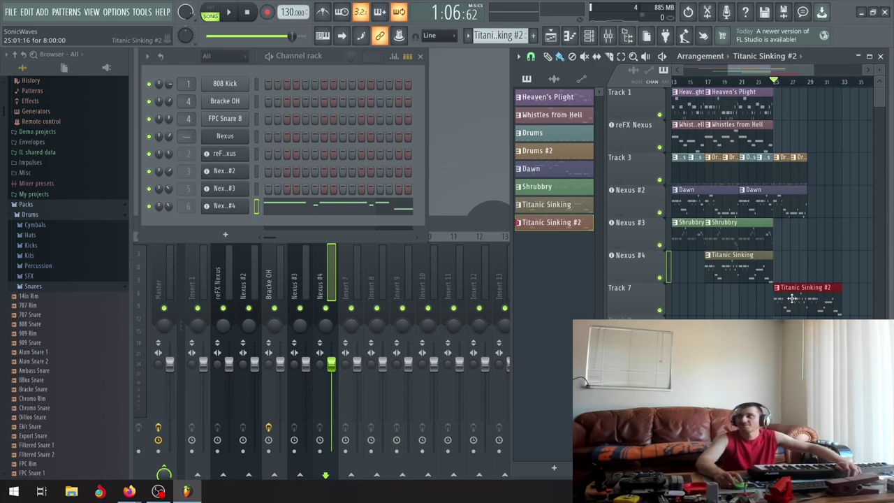
scroll(778, 296, up, 4)
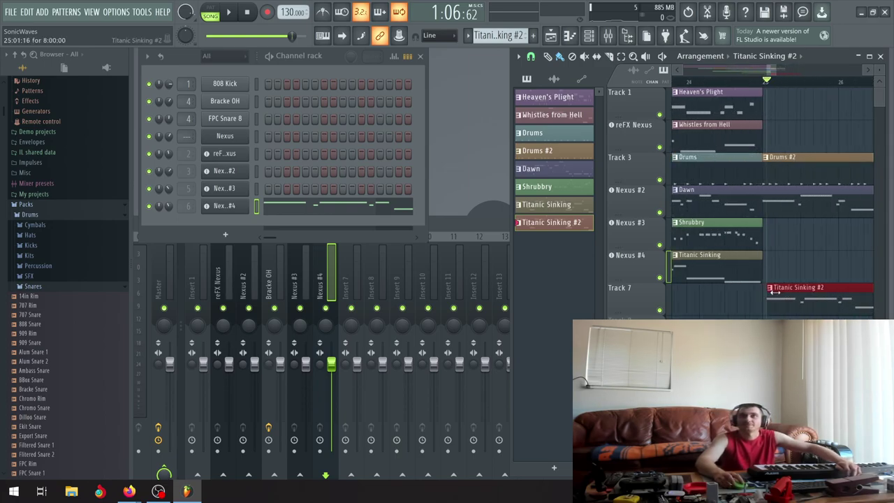
drag(761, 294, 741, 296)
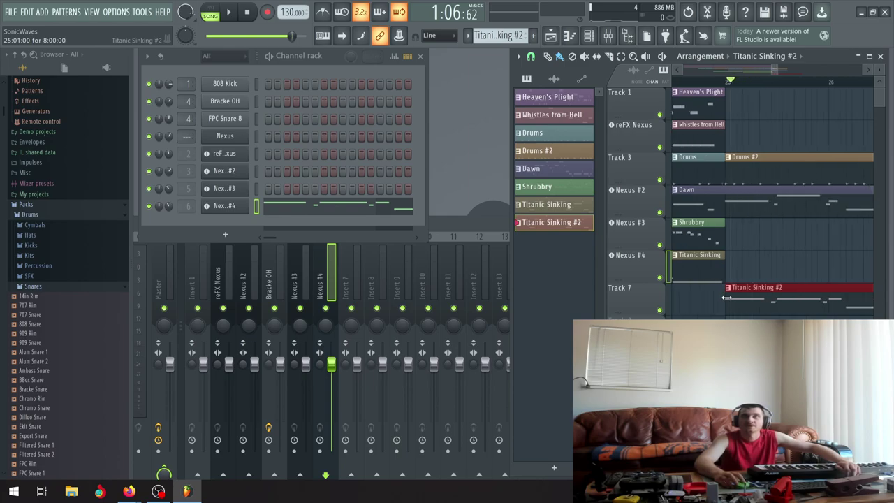
scroll(726, 299, down, 4)
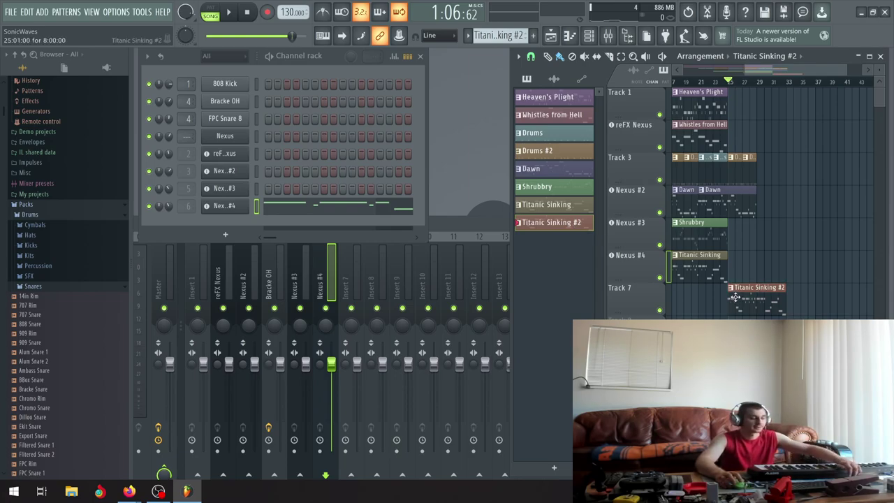
scroll(733, 297, up, 5)
scroll(700, 290, up, 2)
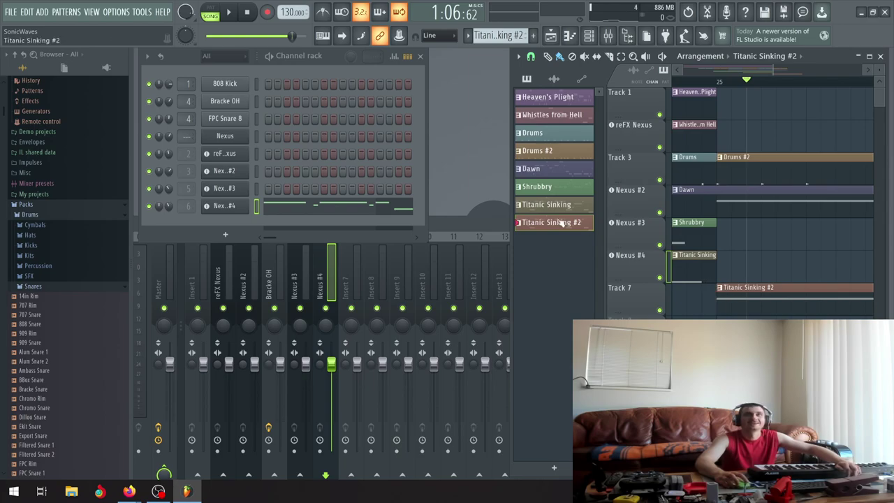
Clone the Nexus #4 channel and browse the Lead presets in the copy's Nexus window.
right_click(245, 206)
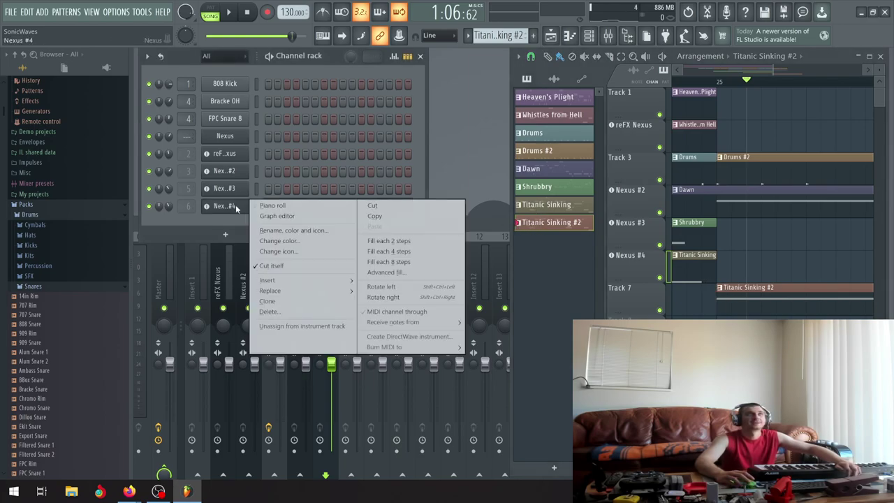
click(311, 302)
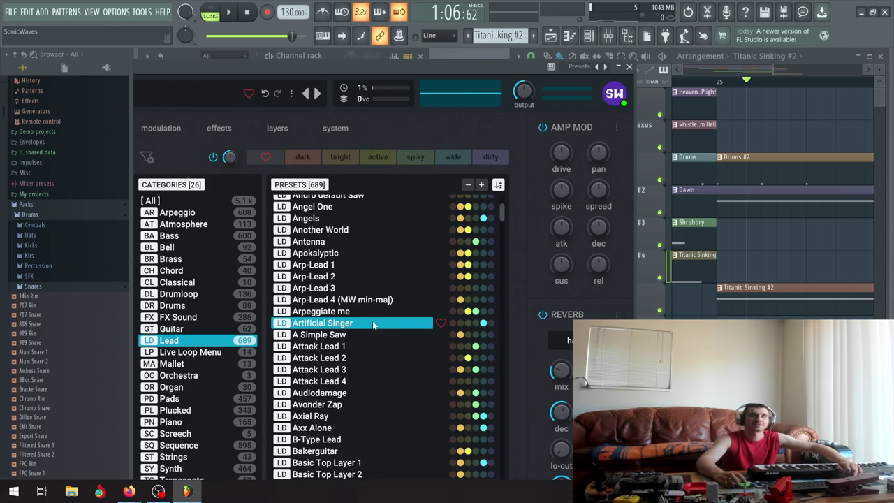
scroll(335, 293, down, 1)
scroll(328, 292, down, 1)
scroll(328, 292, up, 3)
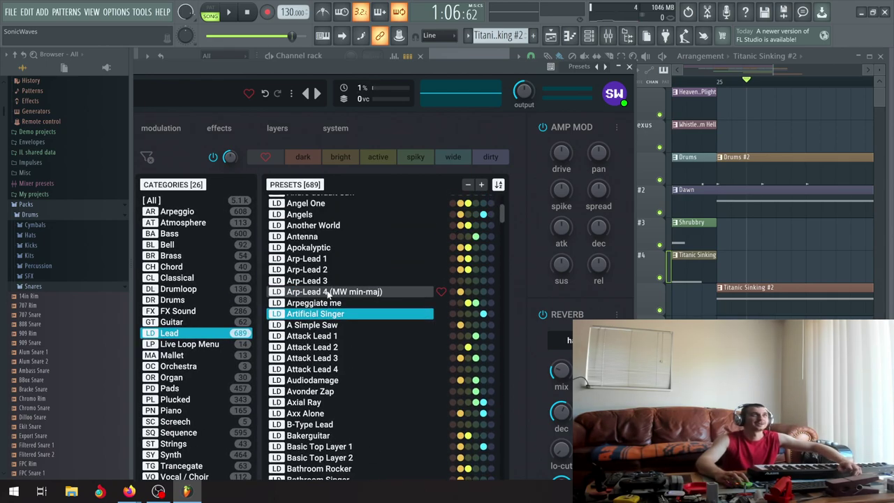
scroll(328, 292, up, 2)
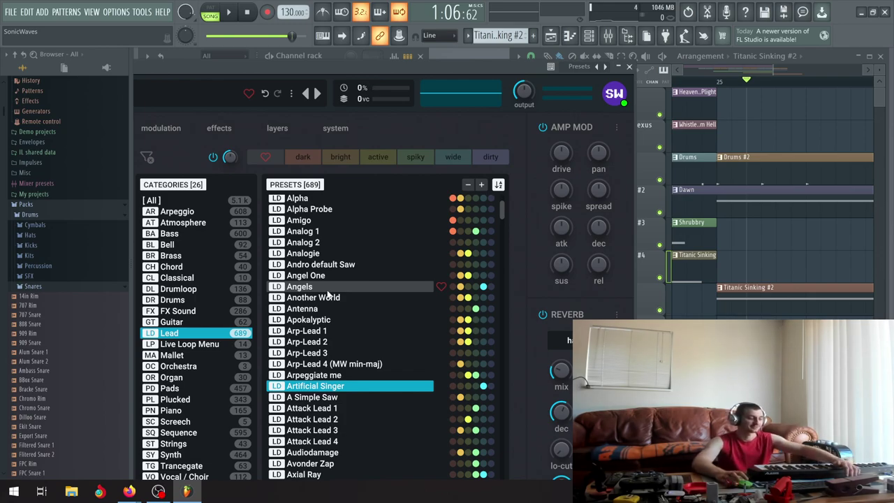
scroll(334, 301, up, 3)
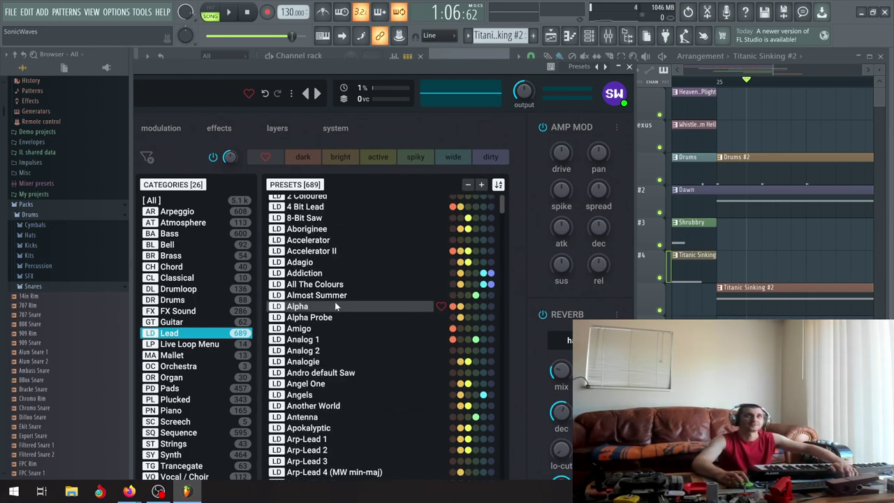
scroll(333, 301, down, 10)
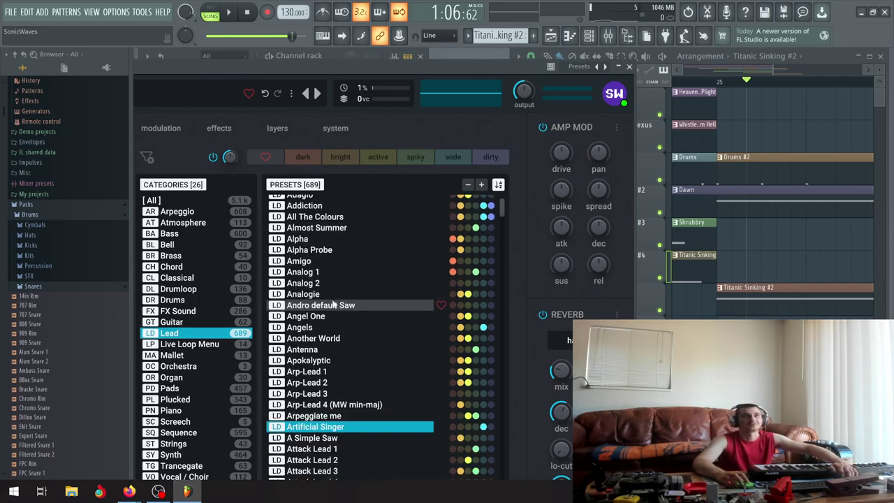
scroll(332, 301, down, 12)
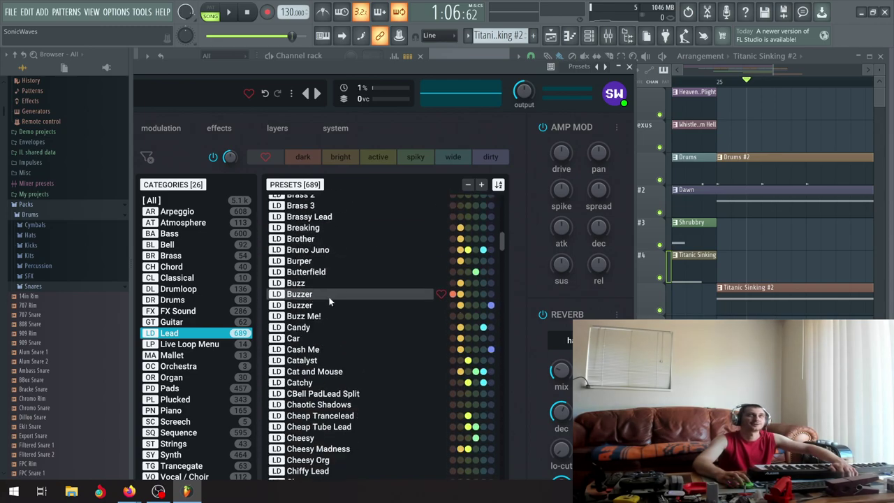
scroll(373, 264, up, 5)
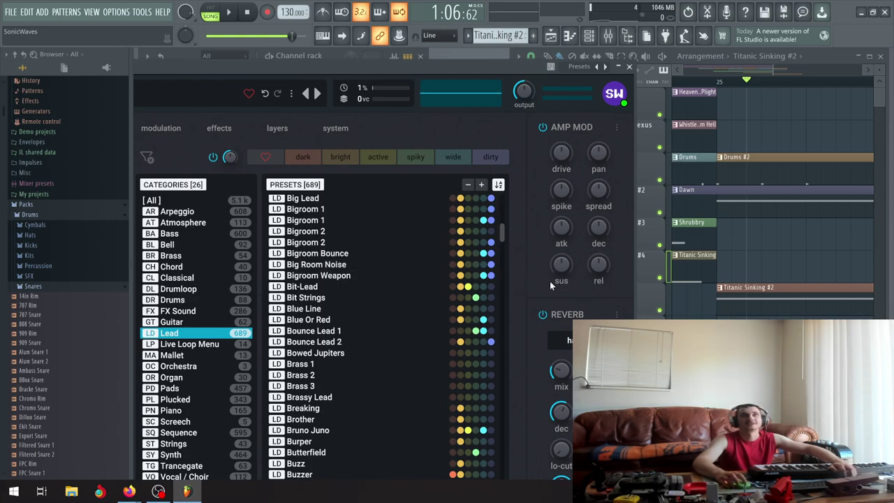
Duplicate the last Heaven's Plight and Whistles from Hell clips to start exactly at bar 25.
scroll(765, 260, up, 1)
scroll(765, 260, down, 3)
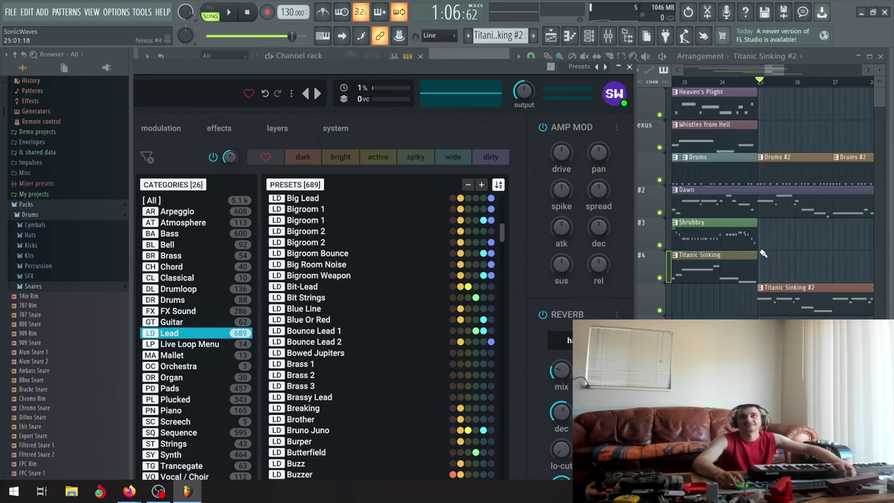
scroll(758, 91, down, 2)
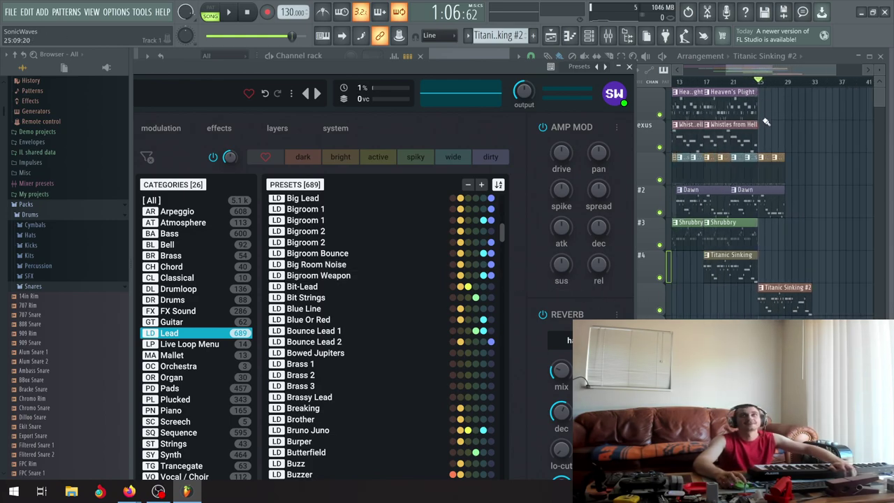
click(789, 237)
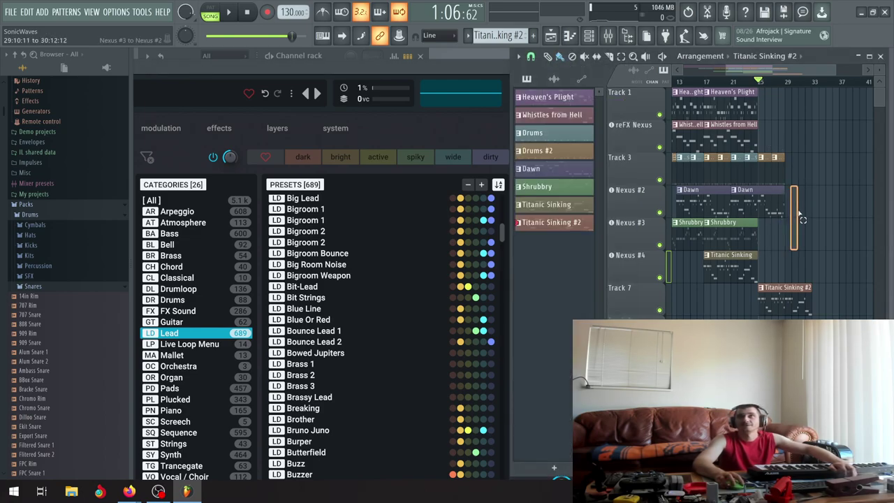
drag(803, 213, 732, 153)
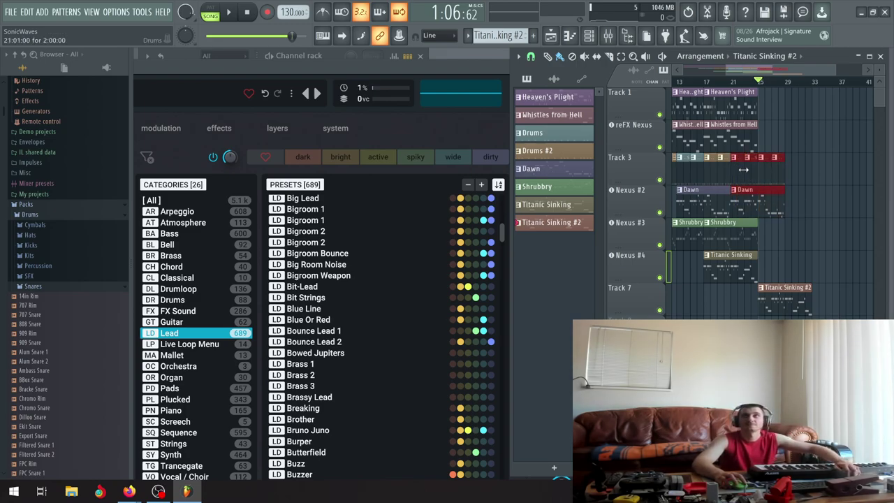
click(783, 143)
drag(776, 140, 702, 88)
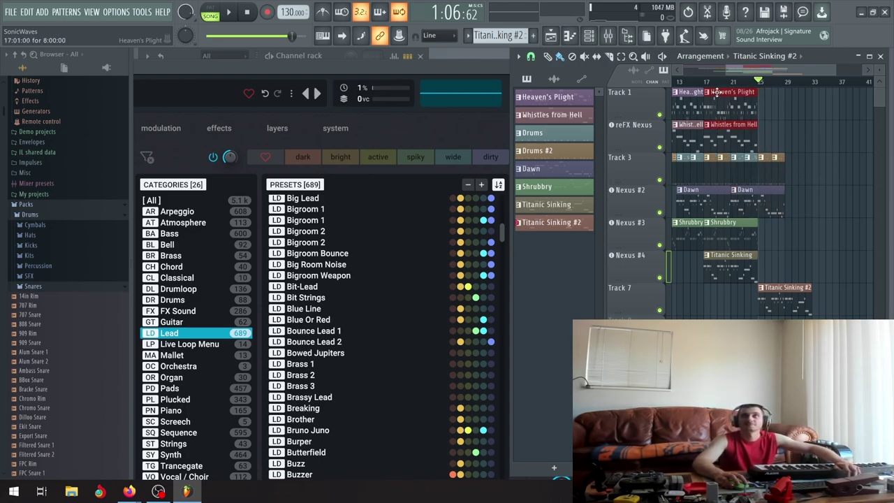
key(ctrl+b)
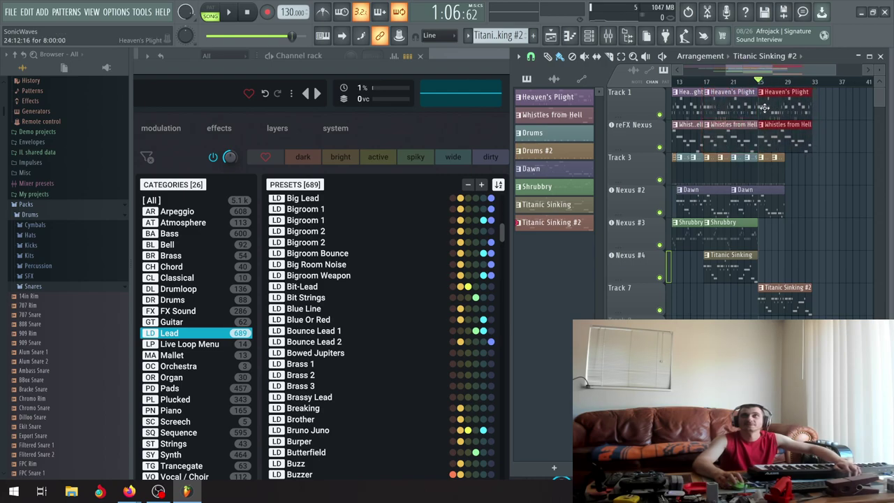
scroll(746, 102, up, 3)
scroll(747, 102, down, 2)
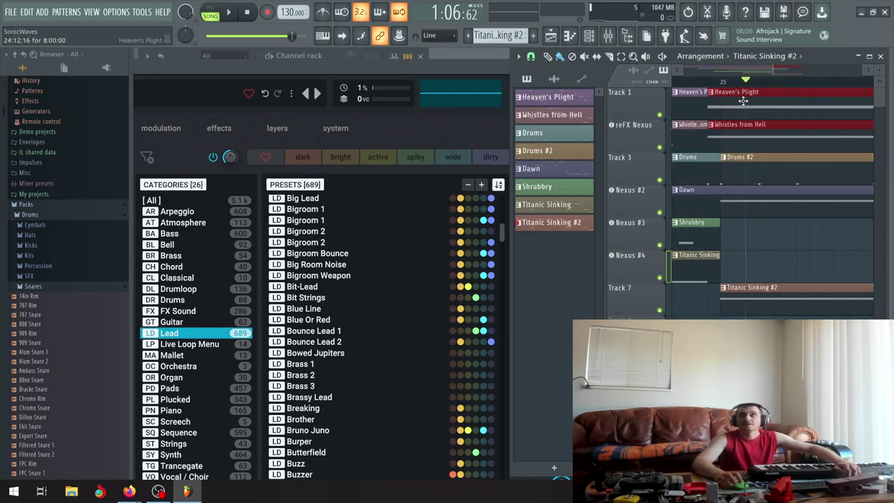
click(726, 109)
Place a third Shrubbry clip on the Nexus #3 track, starting exactly at bar 25.
scroll(726, 109, down, 3)
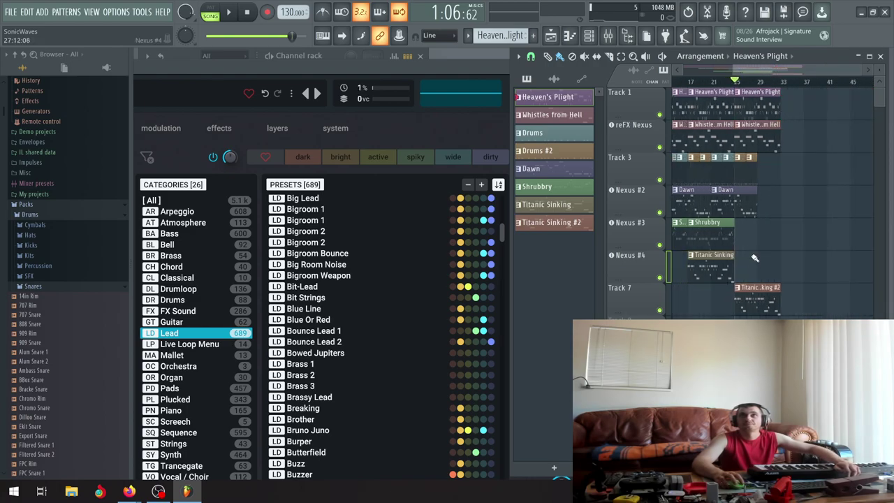
click(708, 230)
click(740, 230)
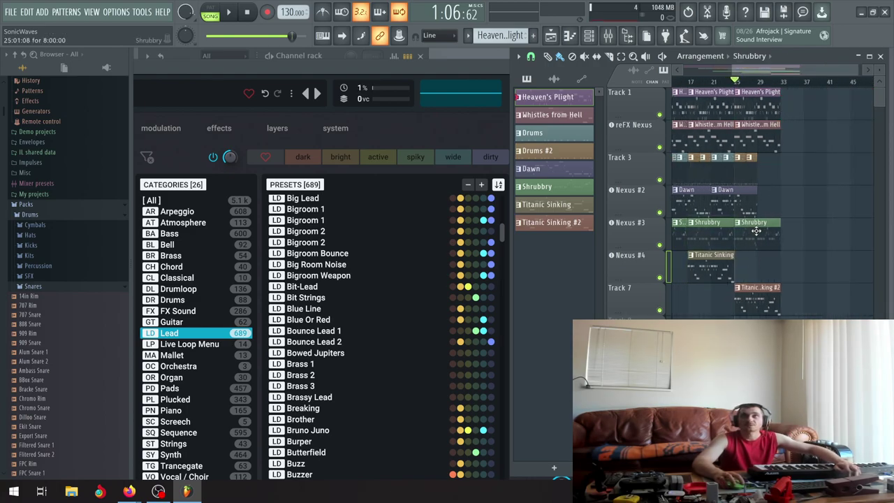
scroll(756, 231, up, 4)
mouse_move(754, 230)
mouse_down()
mouse_move(768, 231)
mouse_move(755, 223)
mouse_up()
scroll(692, 274, up, 1)
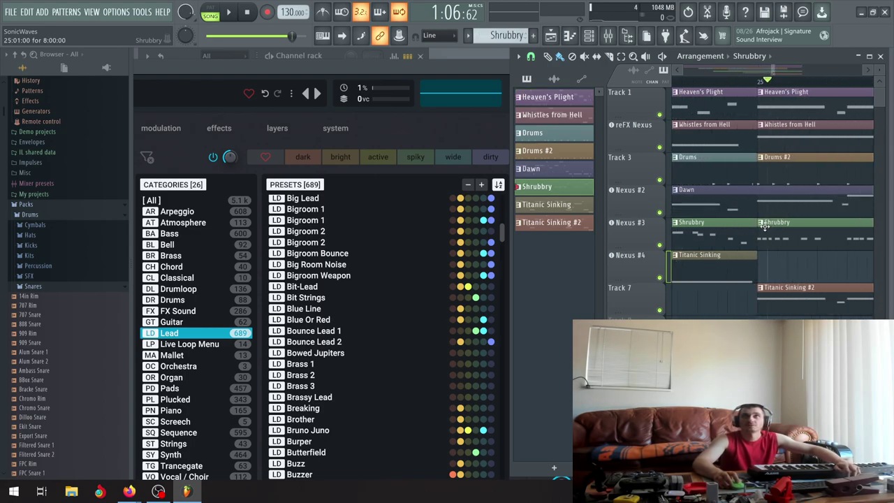
Duplicate the last four drum clips and the last Dawn clip to start exactly at bar 29, removing the drum copies beyond bar 33.
scroll(803, 224, down, 3)
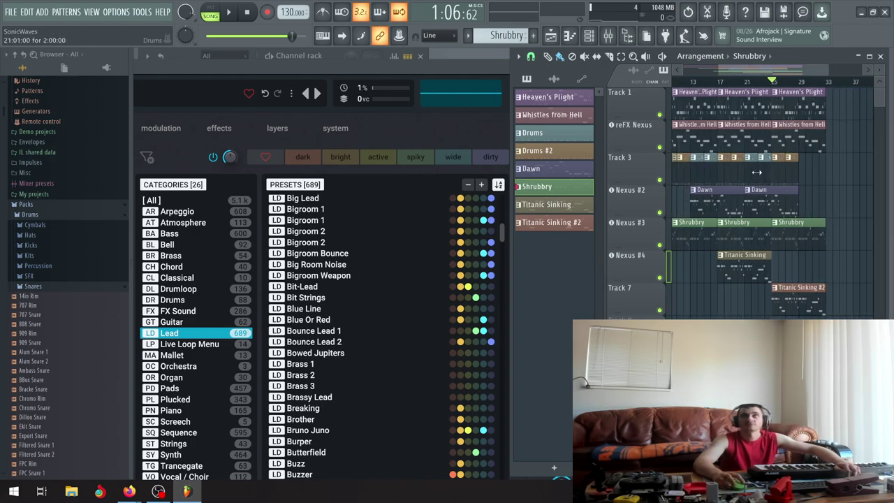
drag(815, 218, 807, 171)
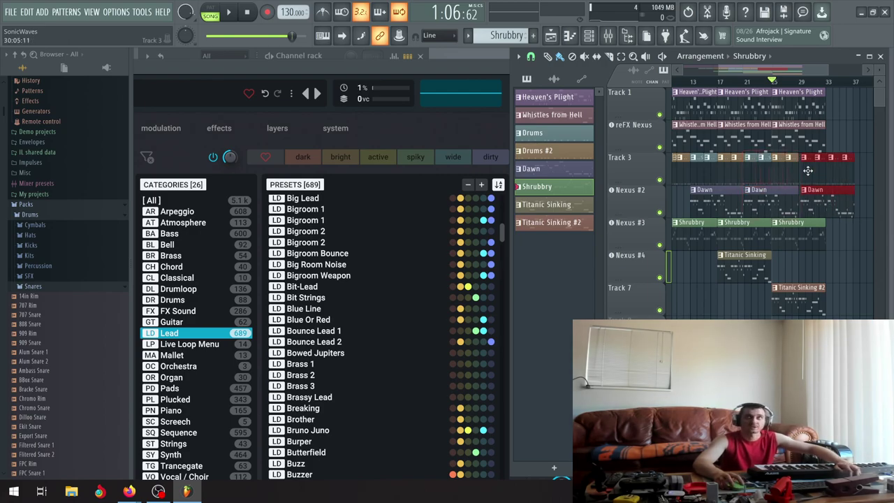
scroll(803, 171, up, 5)
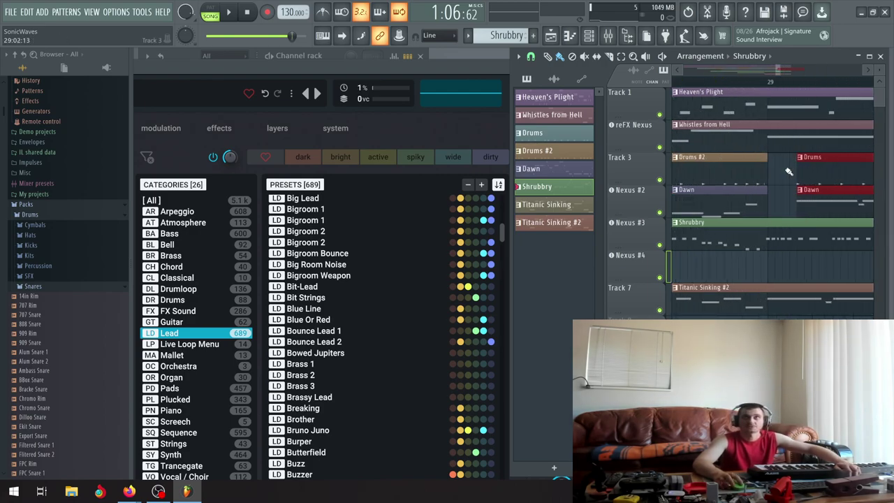
drag(834, 175, 756, 176)
scroll(800, 168, down, 5)
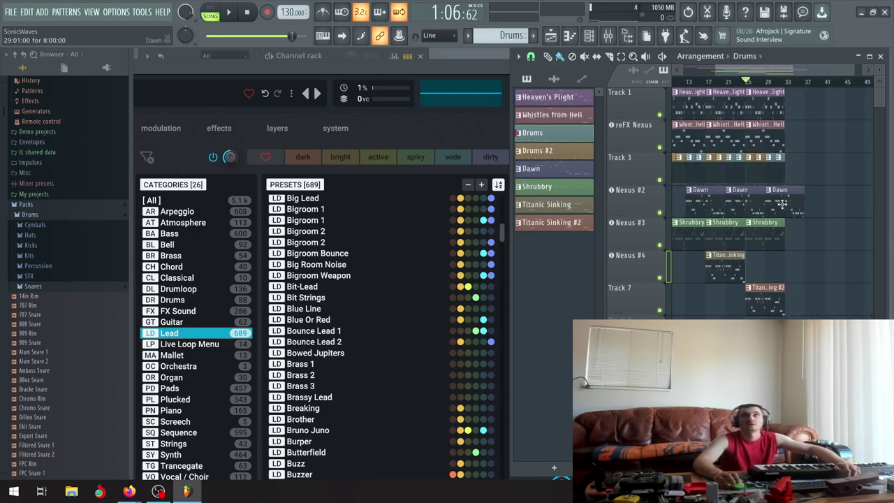
Slice the last Dawn clip on the Nexus #2 track at bar 33 and remove the part beyond it.
scroll(788, 202, up, 2)
scroll(789, 197, up, 3)
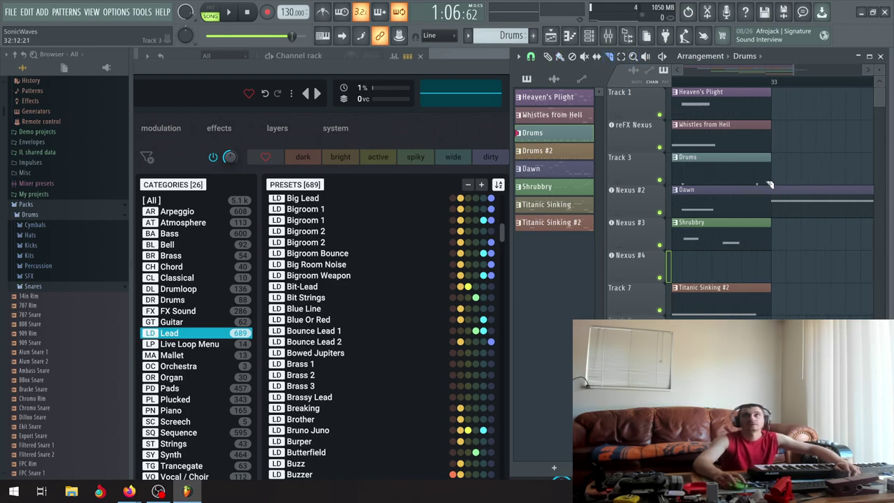
drag(775, 244, 775, 244)
key(p)
scroll(785, 173, down, 5)
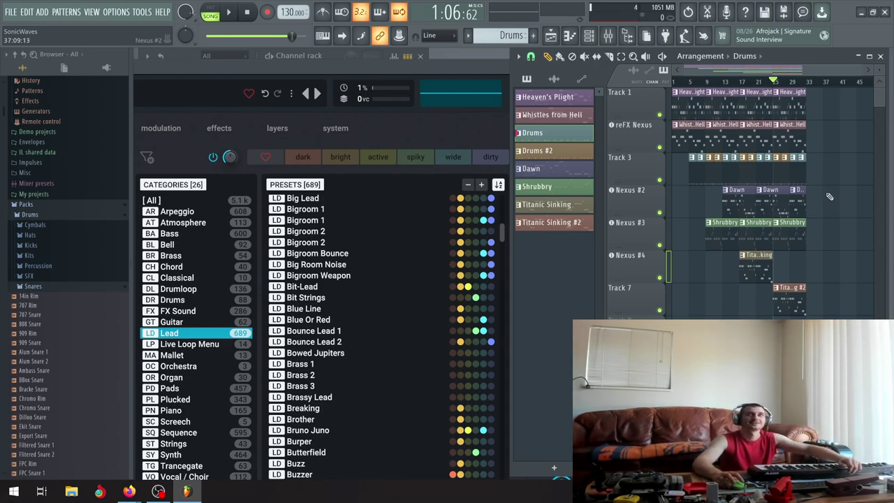
scroll(778, 286, up, 4)
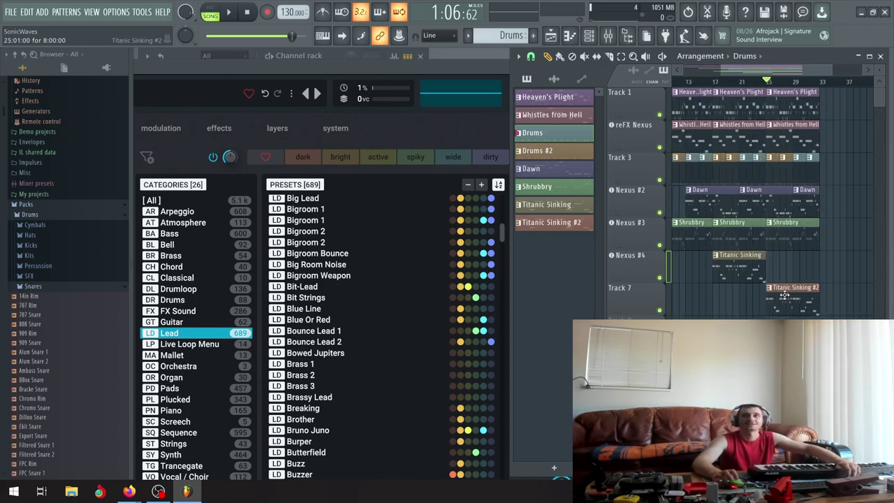
scroll(758, 296, up, 3)
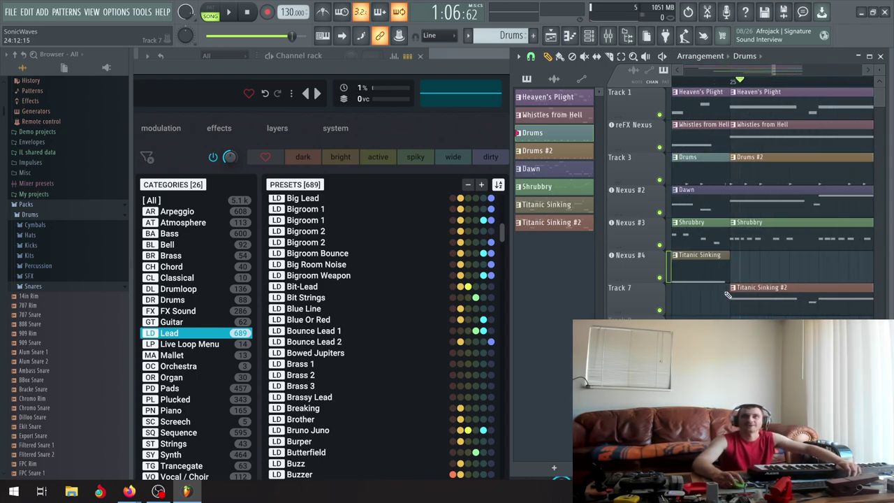
scroll(729, 295, up, 1)
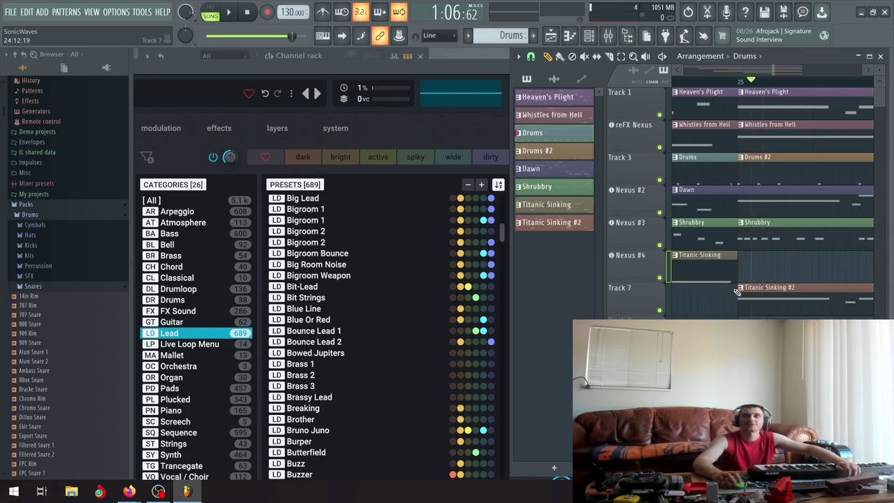
Play the Titanic Sinking #2 pattern on its own in pattern mode.
scroll(775, 276, down, 3)
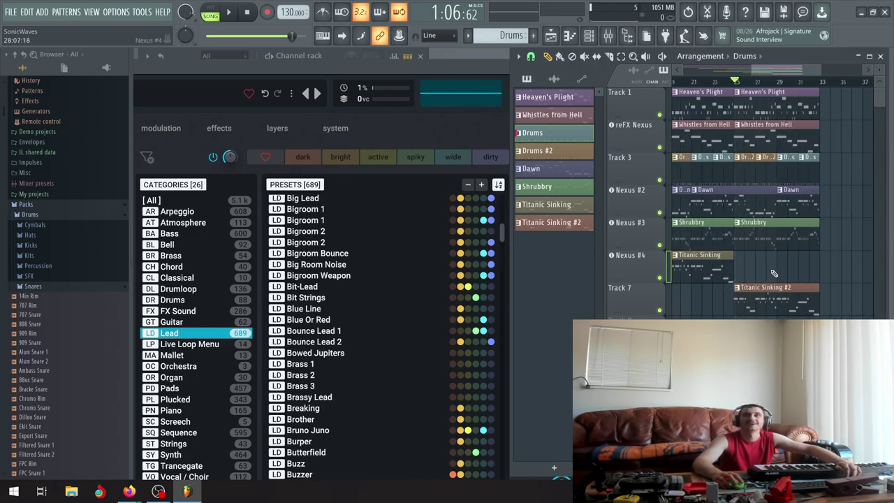
scroll(768, 271, down, 3)
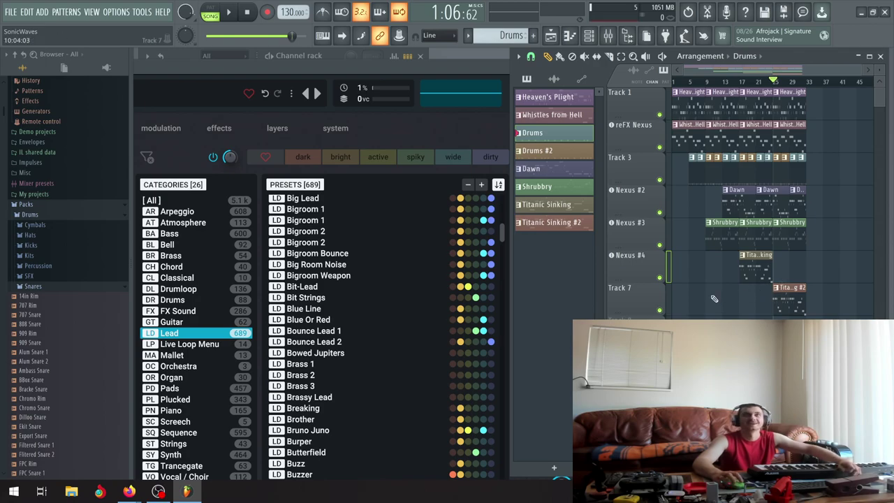
click(541, 223)
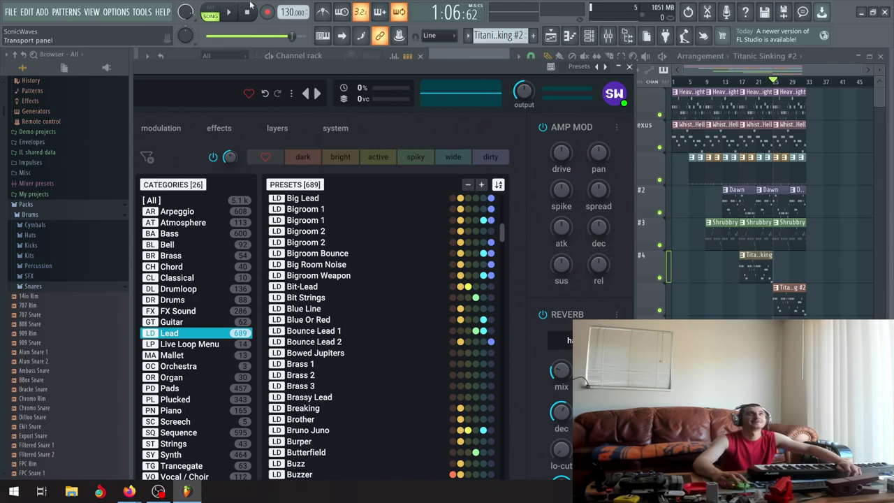
key(space)
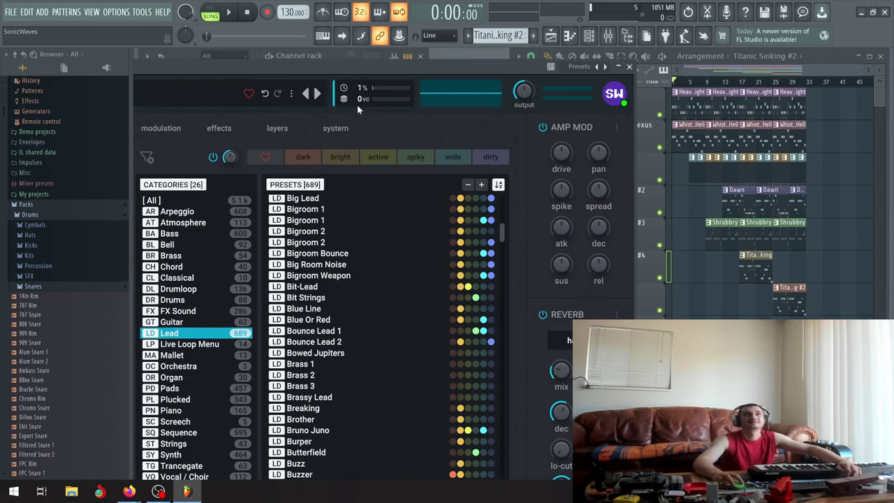
click(210, 8)
click(228, 12)
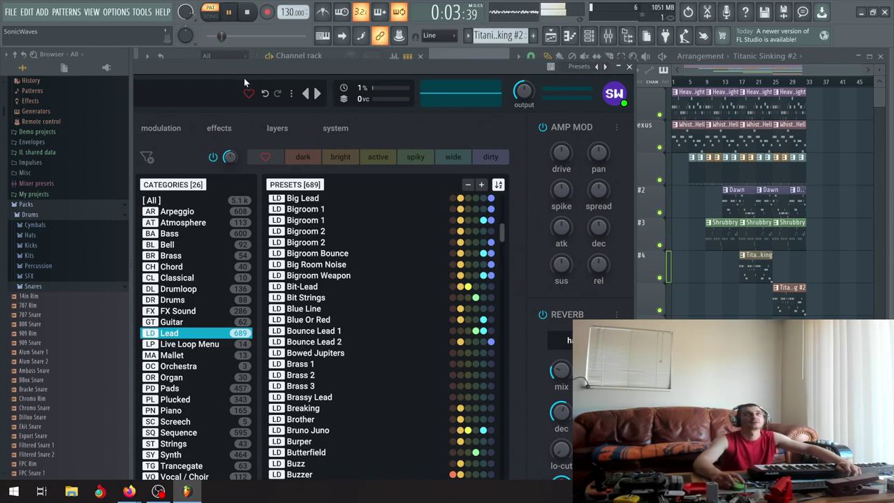
Try the A Simple Saw and Attack Lead 1 presets in Nexus while the pattern plays, and pause playback.
click(317, 95)
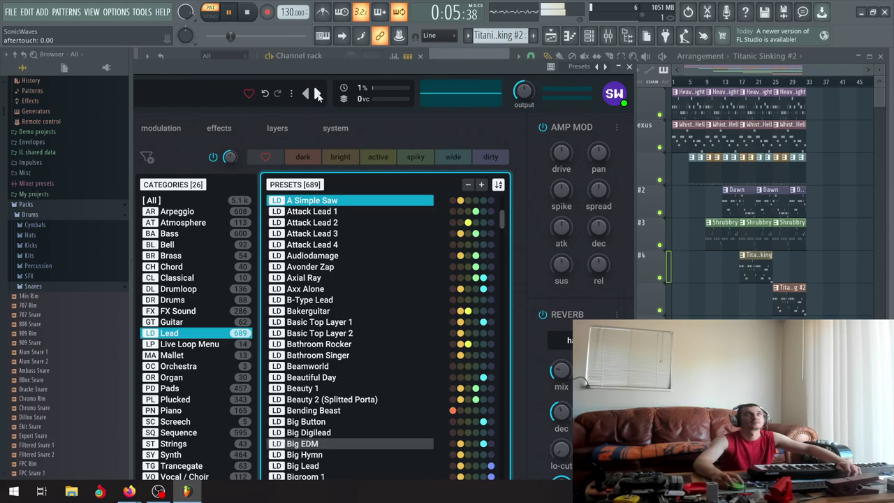
click(317, 94)
drag(310, 62, 253, 411)
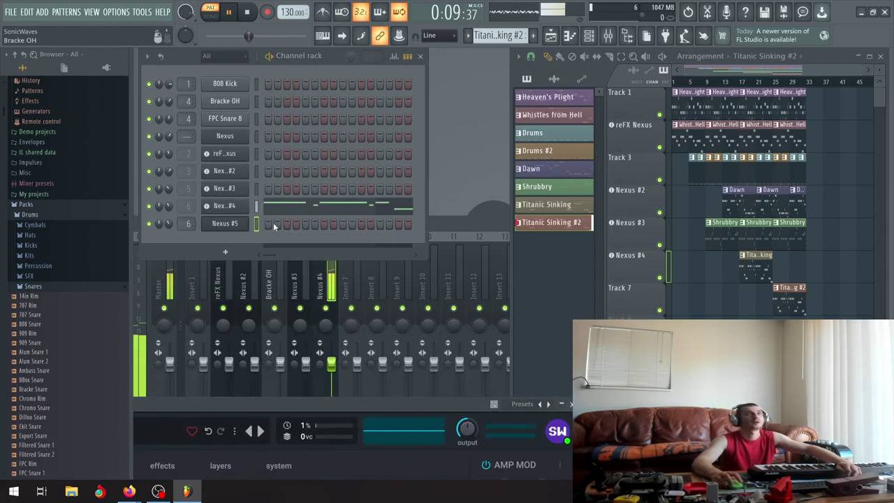
click(226, 13)
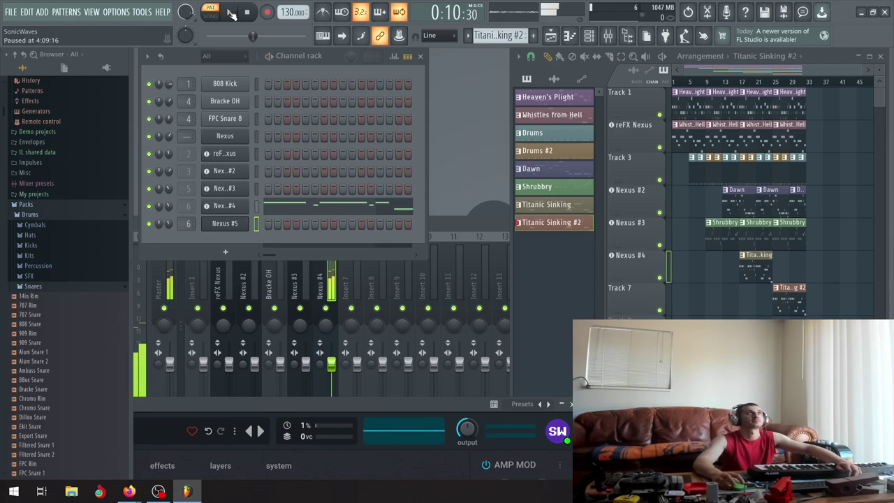
Transfer the Titanic Sinking #2 notes from the Nexus #4 channel to Nexus #5, leaving the Nexus #4 channel empty in that pattern.
click(555, 205)
click(555, 223)
click(550, 206)
click(554, 225)
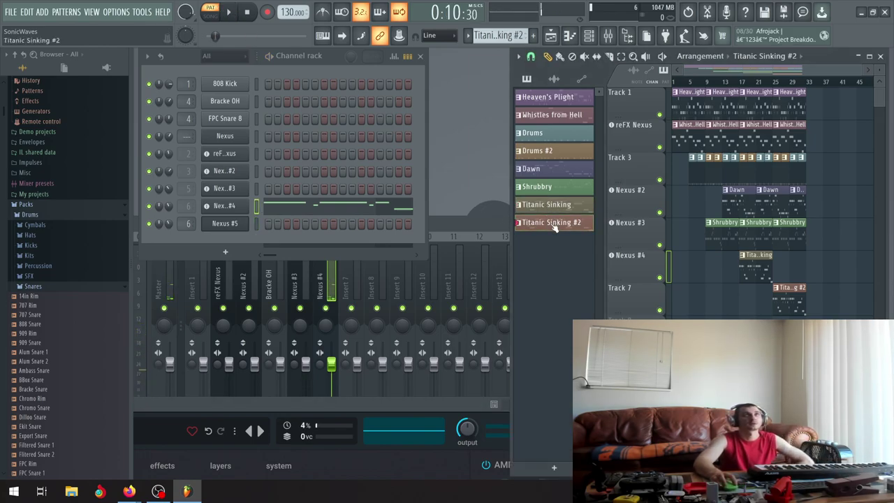
right_click(246, 204)
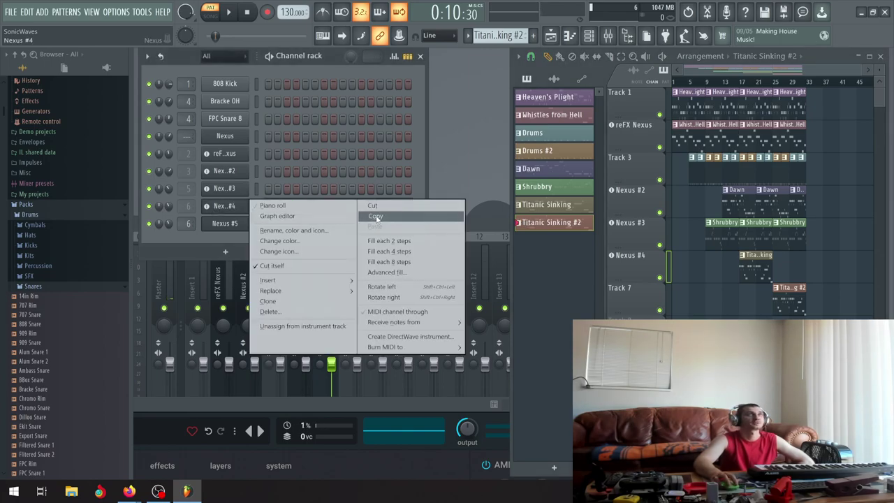
click(375, 218)
right_click(236, 224)
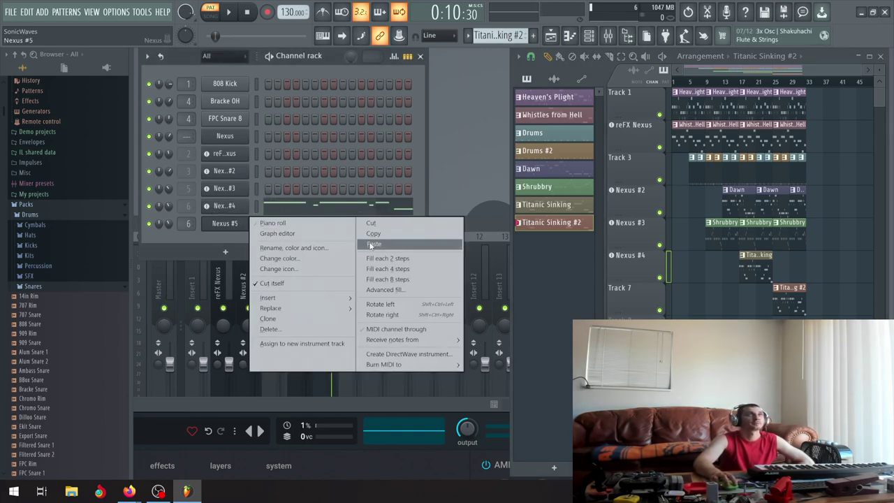
click(358, 244)
right_click(247, 202)
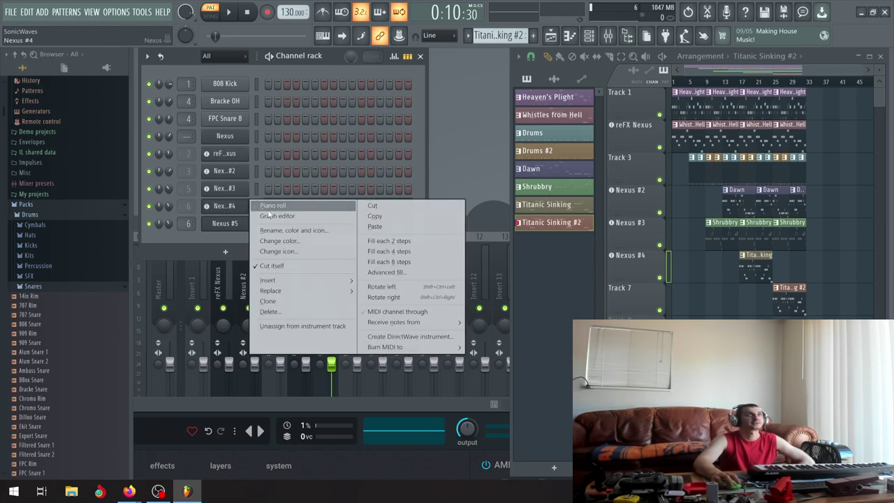
click(293, 204)
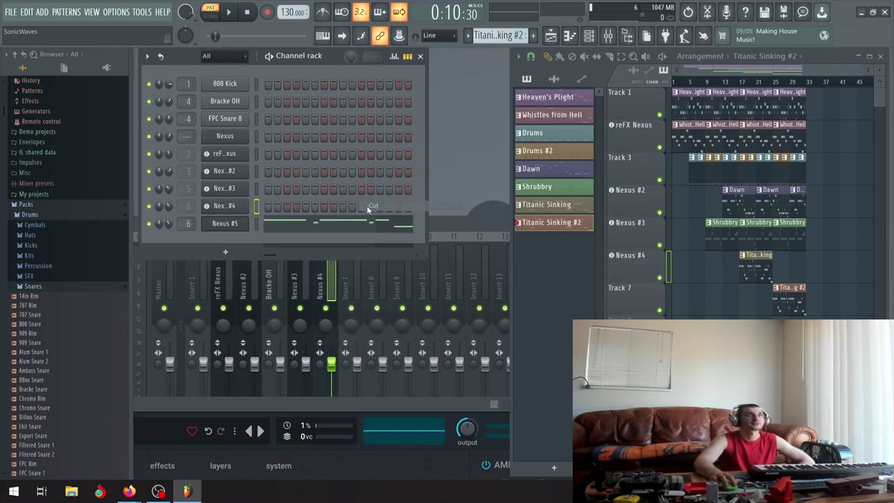
click(572, 204)
click(556, 224)
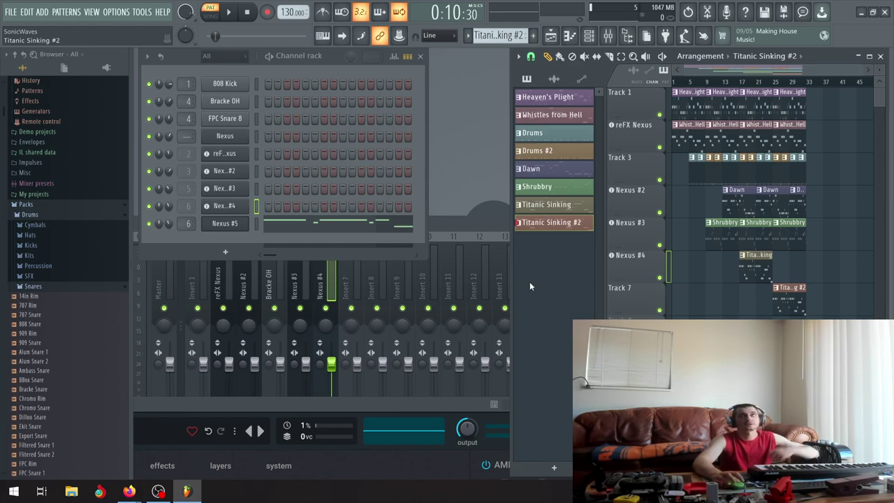
Audition the Attack Lead 2, Chiffy Lead and Choco presets on Nexus #5 while the pattern plays.
click(395, 402)
drag(395, 402, 405, 47)
click(230, 12)
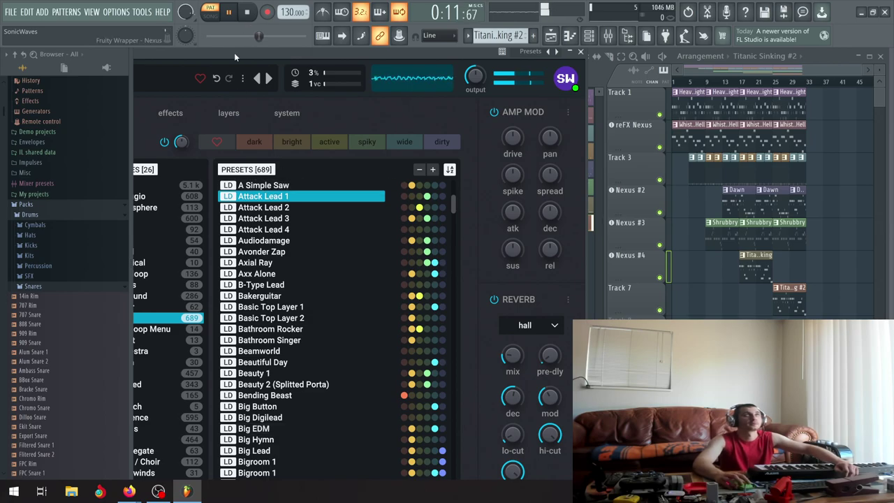
click(263, 209)
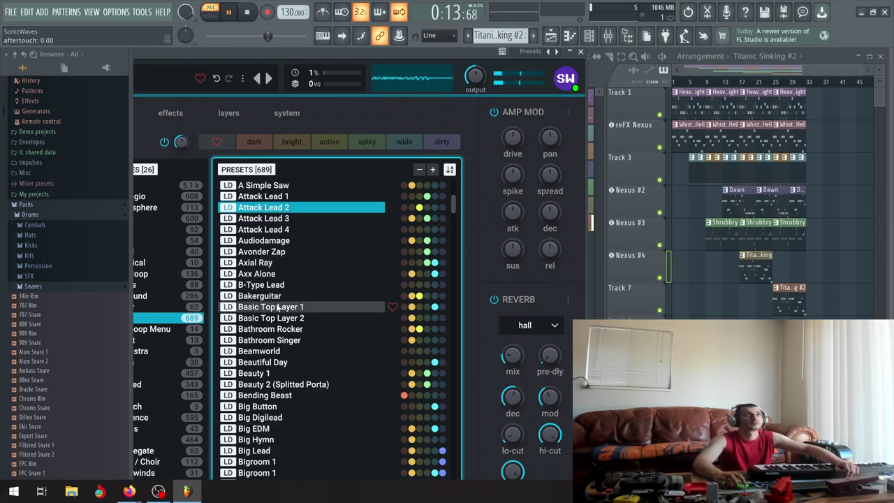
drag(312, 52, 514, 53)
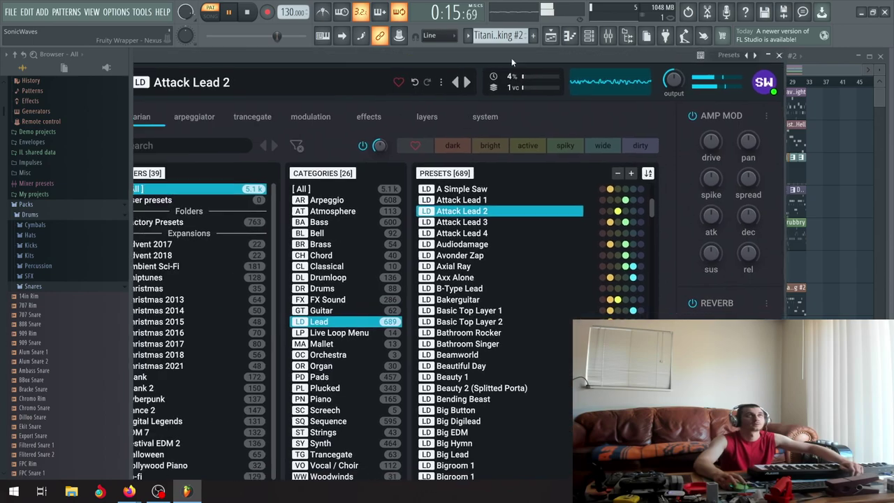
scroll(483, 337, down, 10)
click(482, 328)
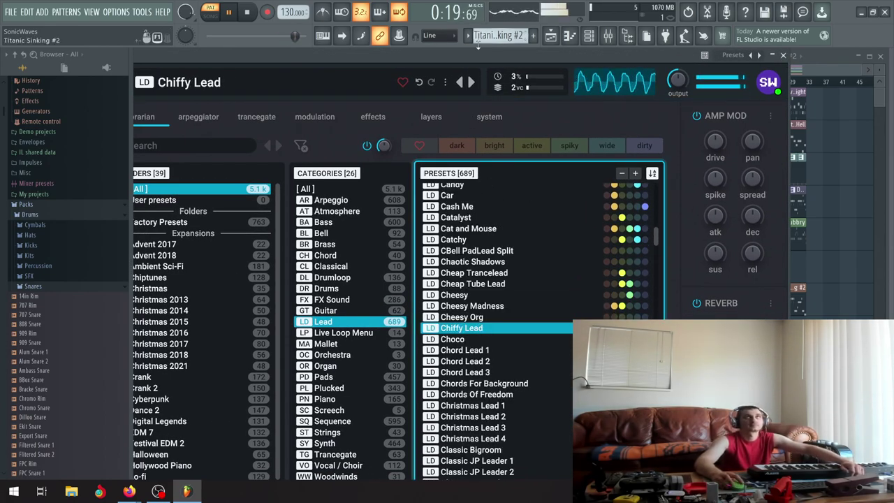
key(Down)
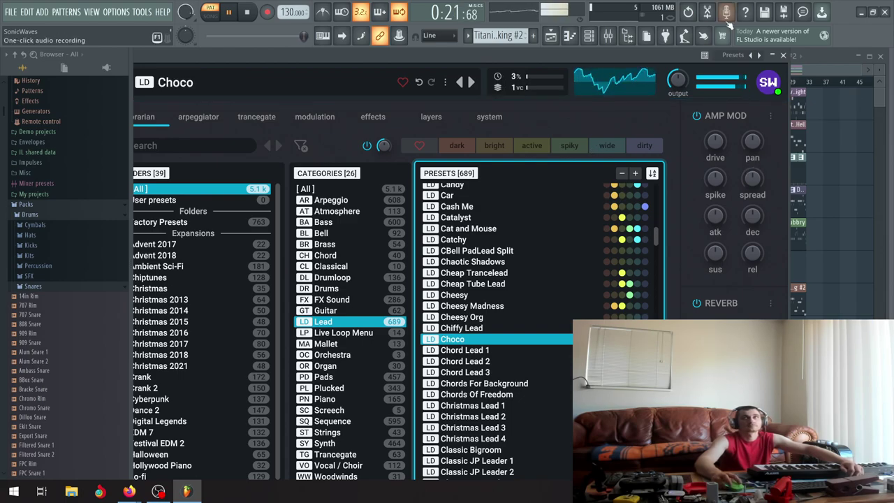
Audition the Chords For Background and Chords Of Freedom lead presets on Nexus #5.
drag(663, 49, 442, 92)
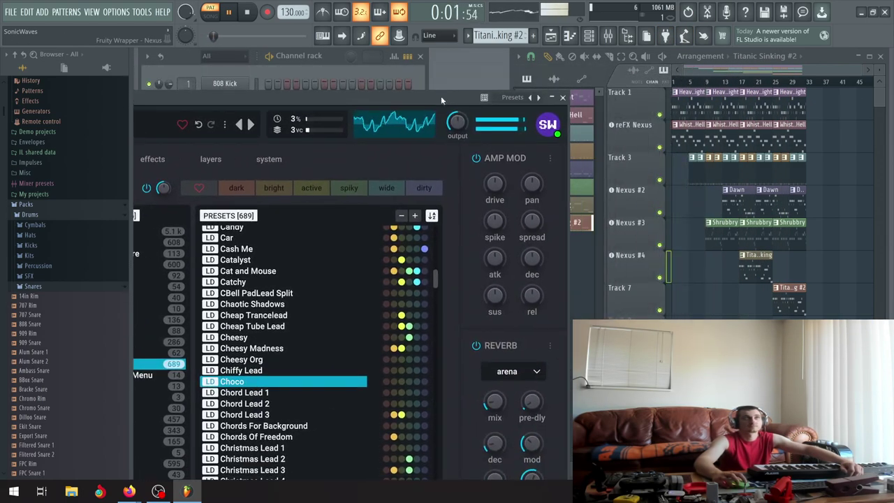
scroll(301, 307, down, 4)
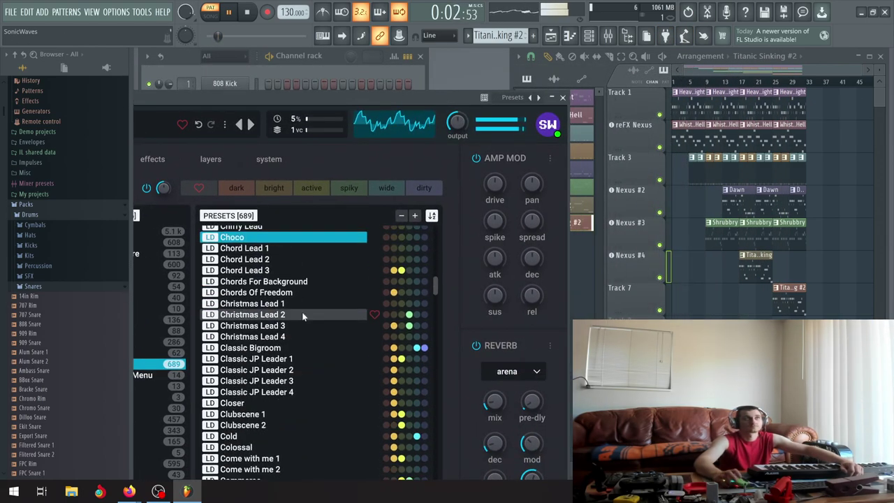
click(264, 281)
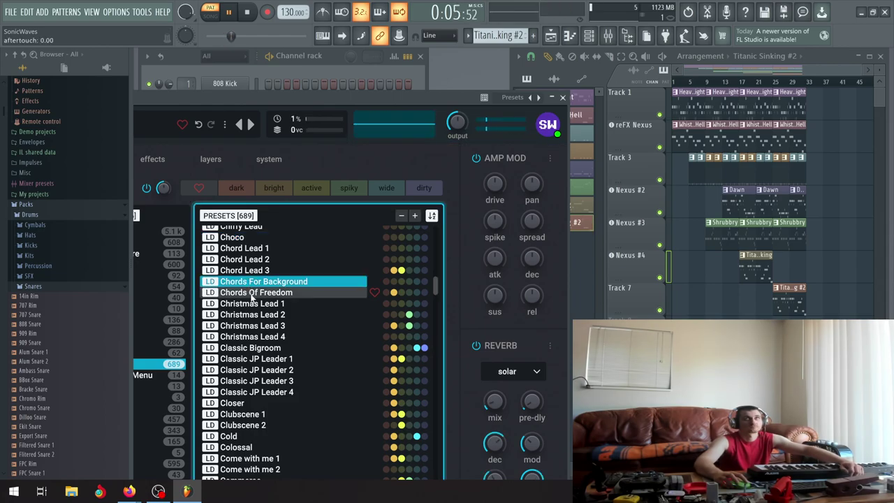
click(252, 293)
Compare Christmas Lead 3, 2 and 1 on Nexus #5 against the song, keep Christmas Lead 2, and stop playback at the song start.
click(764, 82)
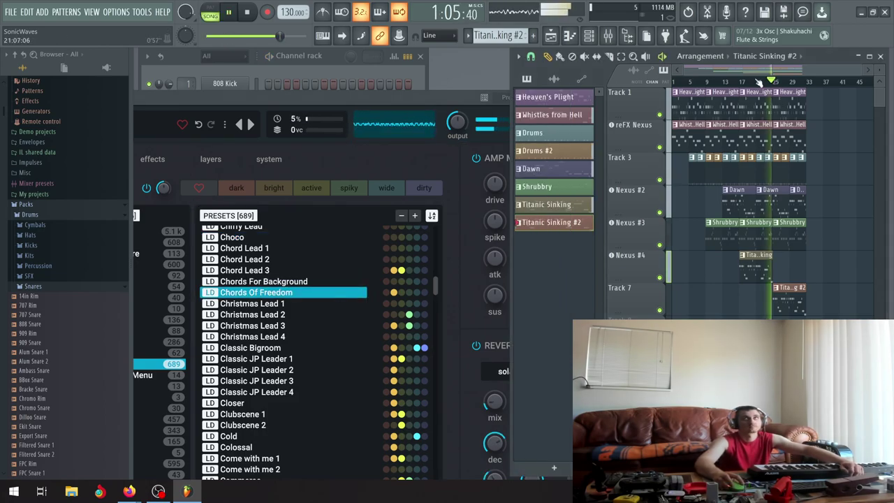
click(251, 325)
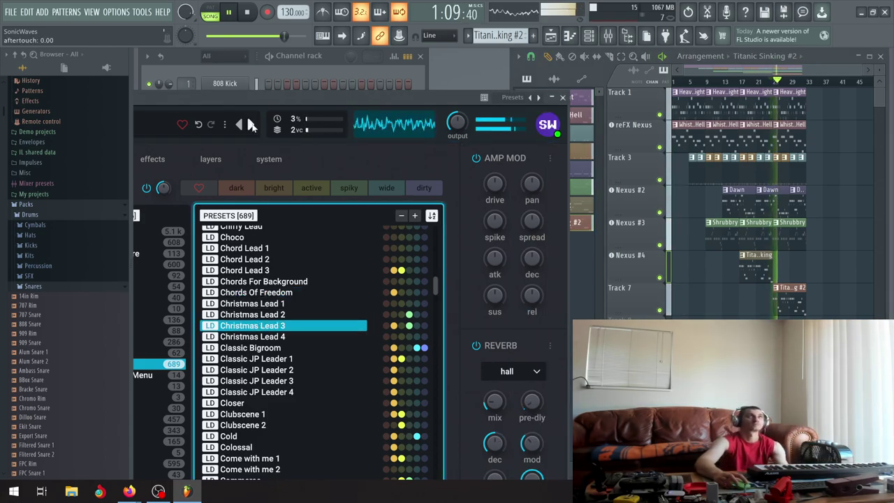
click(240, 124)
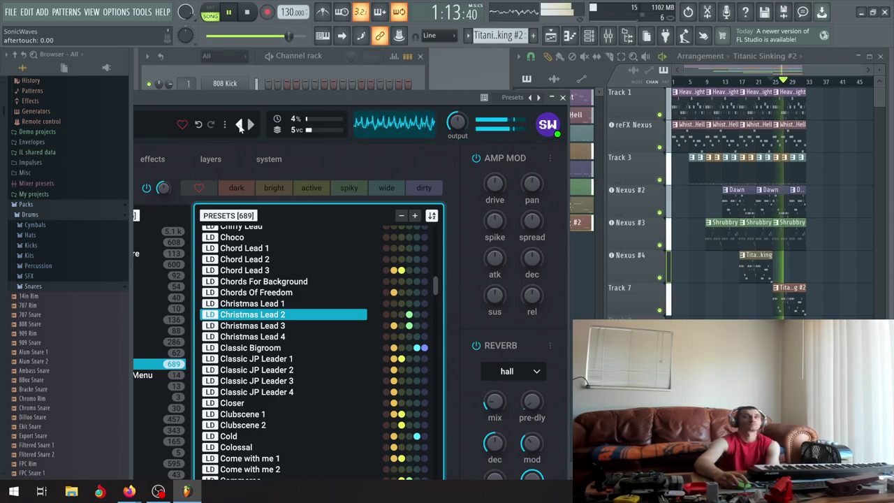
click(239, 124)
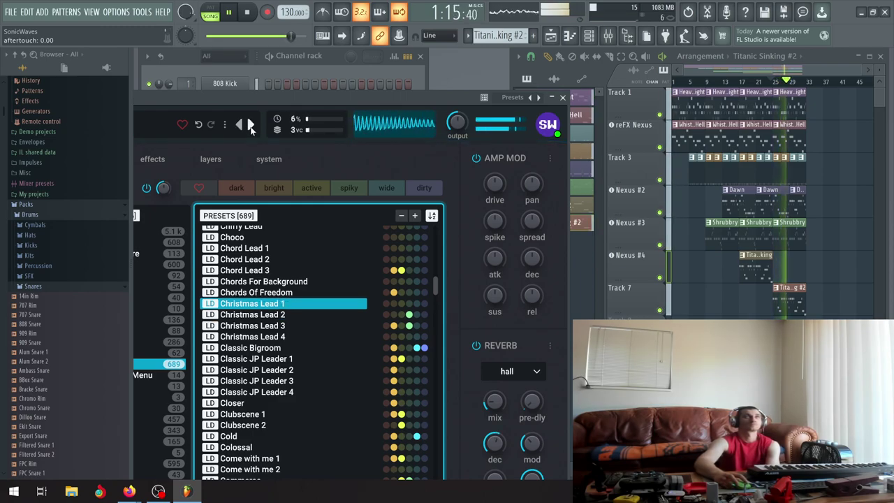
click(251, 124)
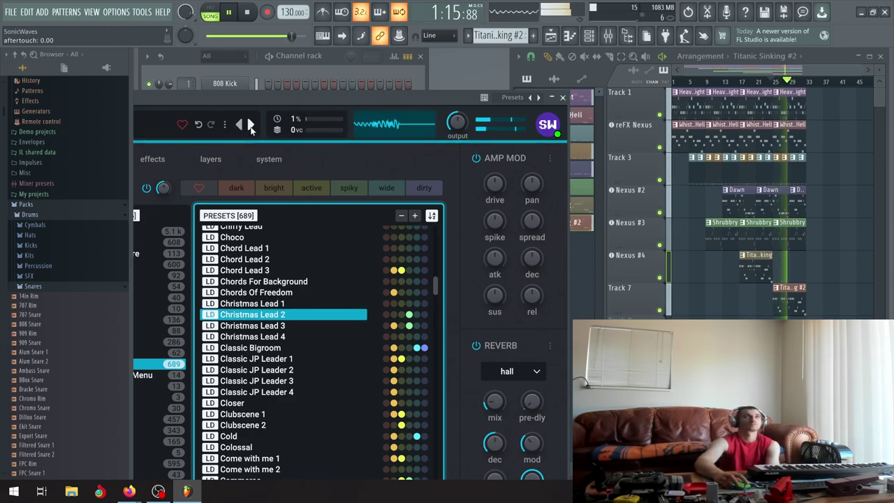
click(767, 82)
click(249, 13)
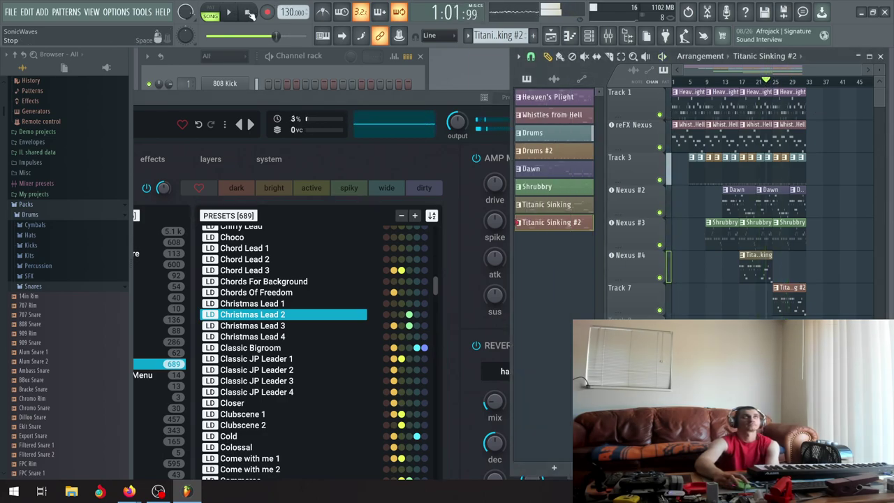
click(249, 12)
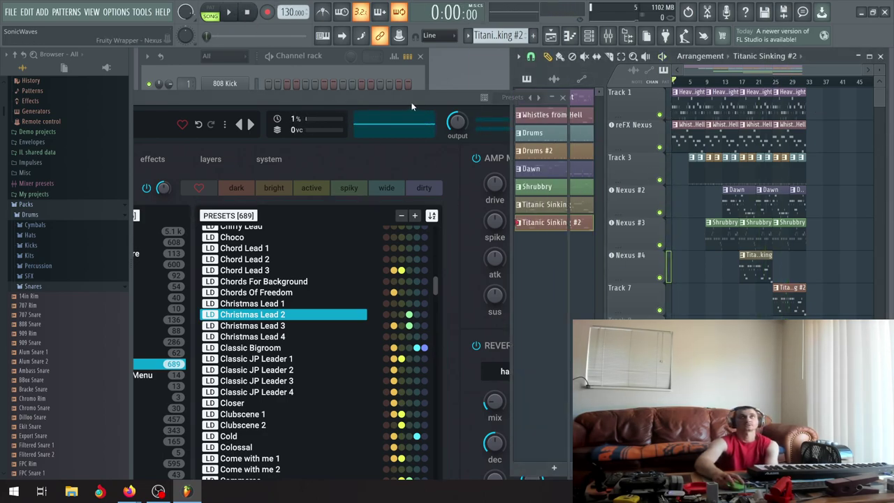
Play the full arrangement from the beginning and close the Nexus #5 window.
click(489, 97)
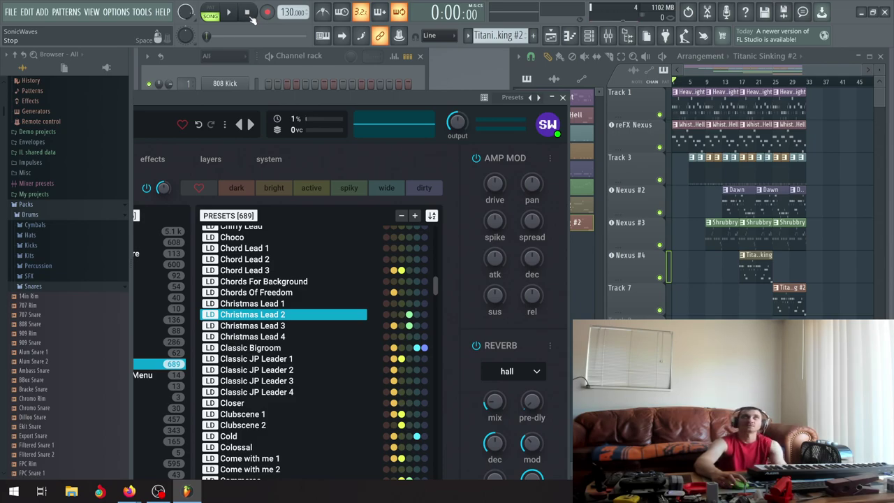
click(234, 14)
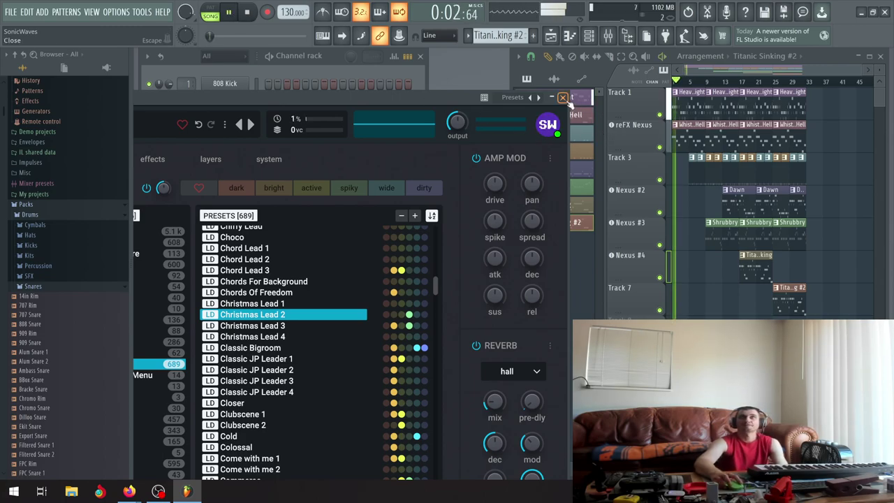
click(563, 98)
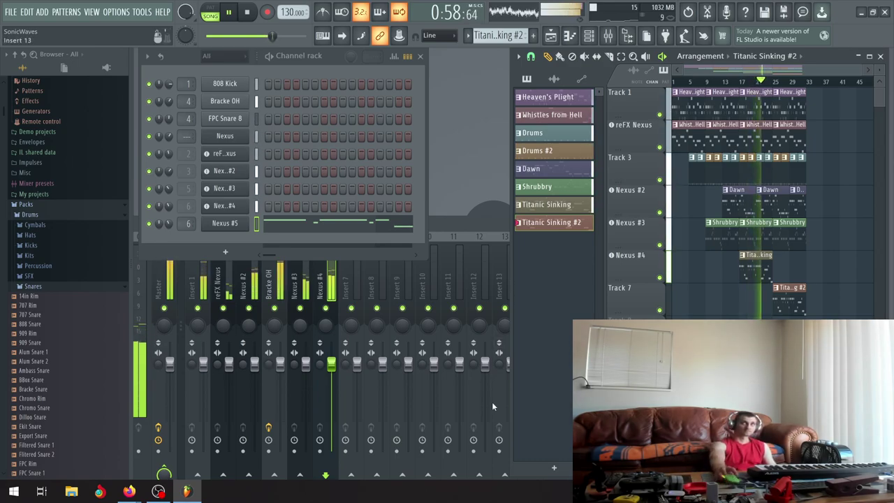
Set the Nexus #4 channel volume to 40% with the Titanic Sinking pattern selected.
click(546, 203)
mouse_move(168, 205)
mouse_down()
mouse_move(168, 230)
mouse_move(168, 209)
mouse_up()
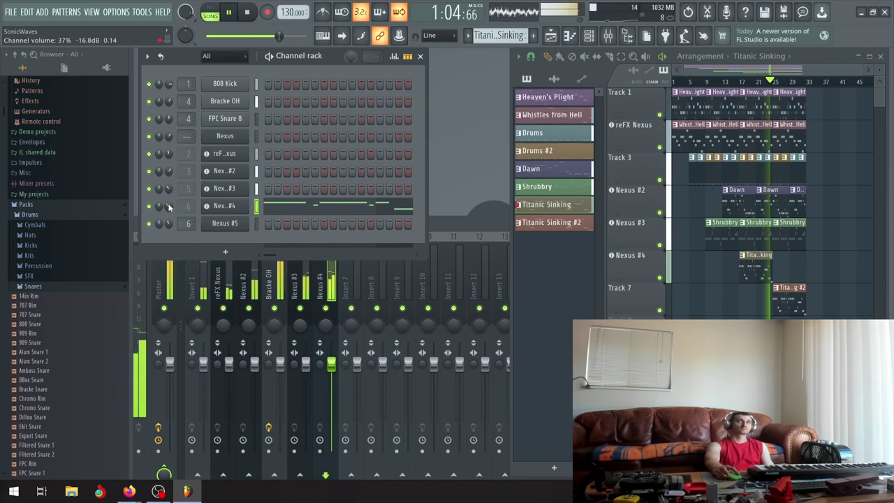
scroll(169, 206, up, 1)
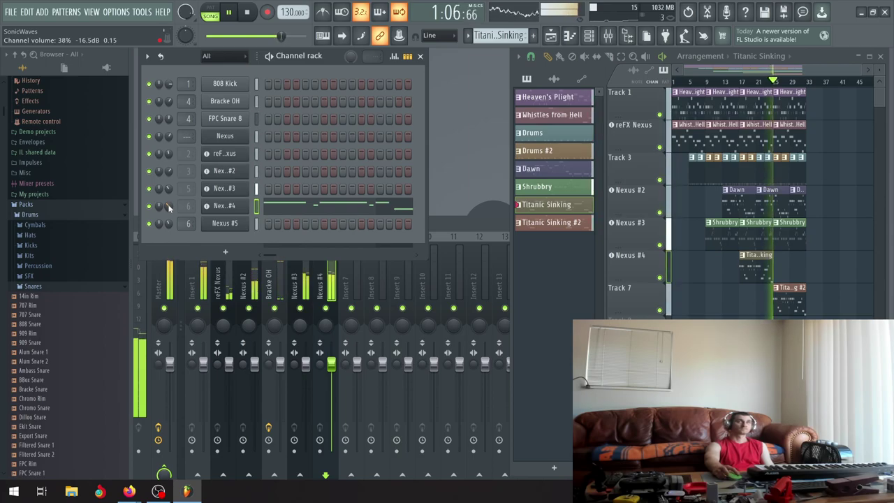
scroll(168, 205, up, 2)
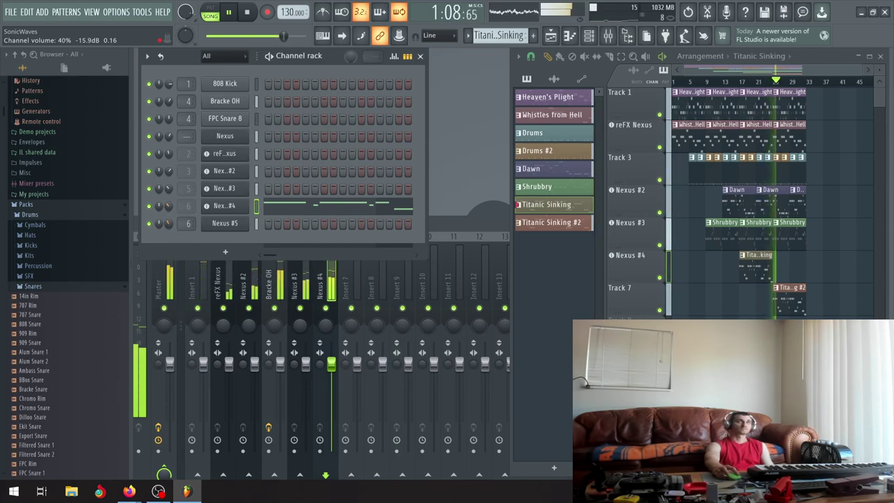
Create an automation clip for the master volume in the mixer.
click(447, 223)
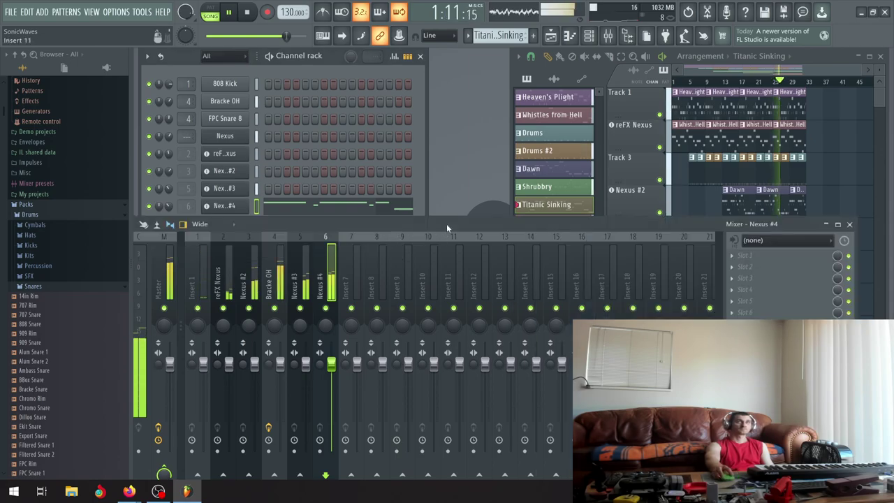
right_click(171, 368)
click(210, 376)
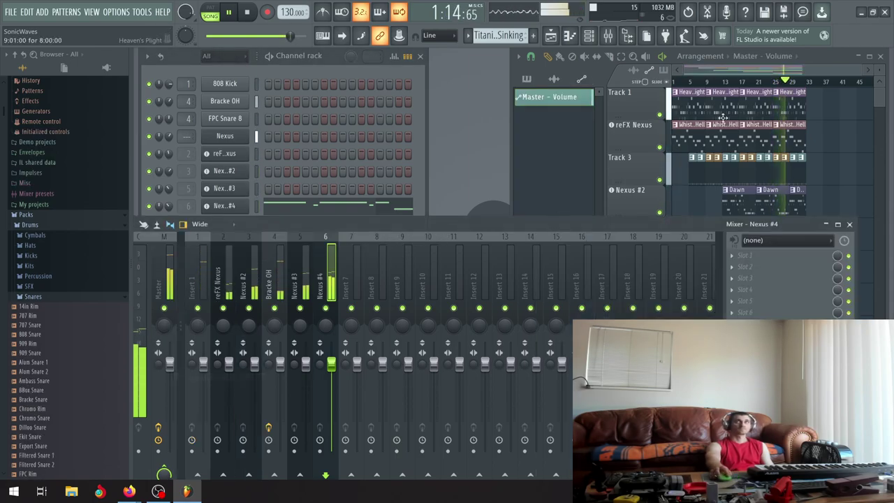
Shape the Master - Volume automation into a fade-out from bar 25 to the song end at bar 33, and redisplay the pattern list.
click(812, 72)
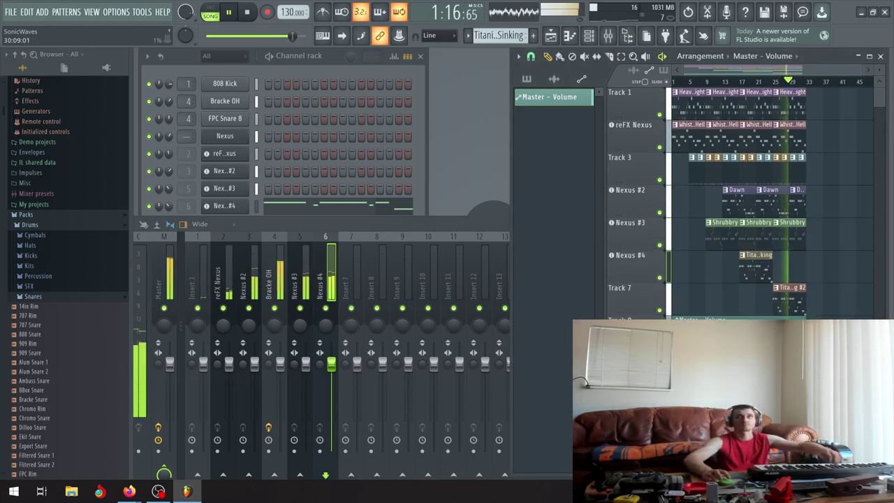
scroll(768, 202, up, 5)
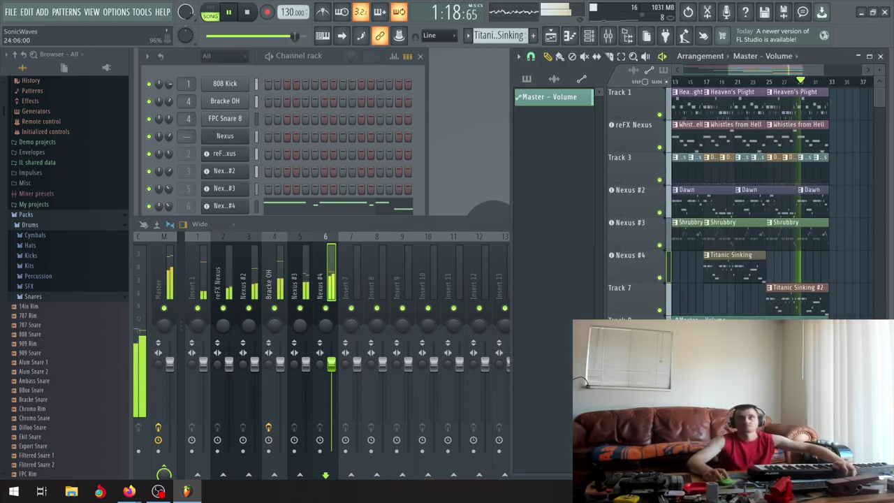
scroll(768, 202, up, 3)
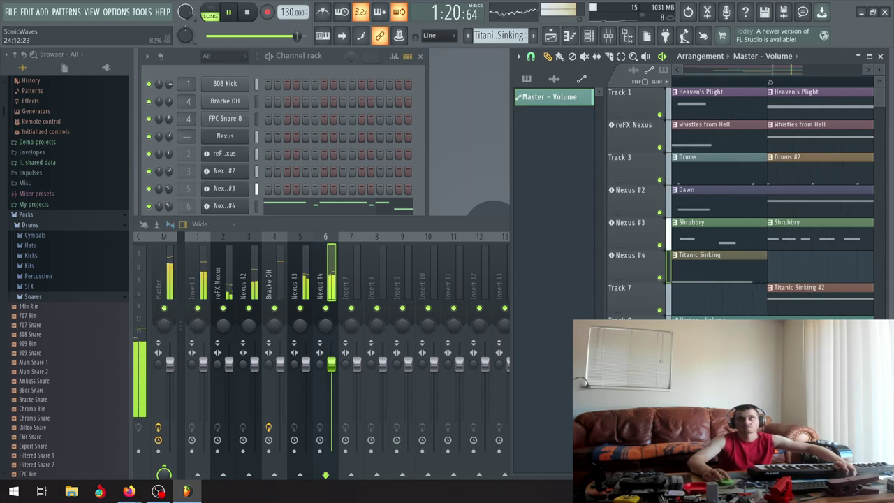
scroll(768, 202, down, 2)
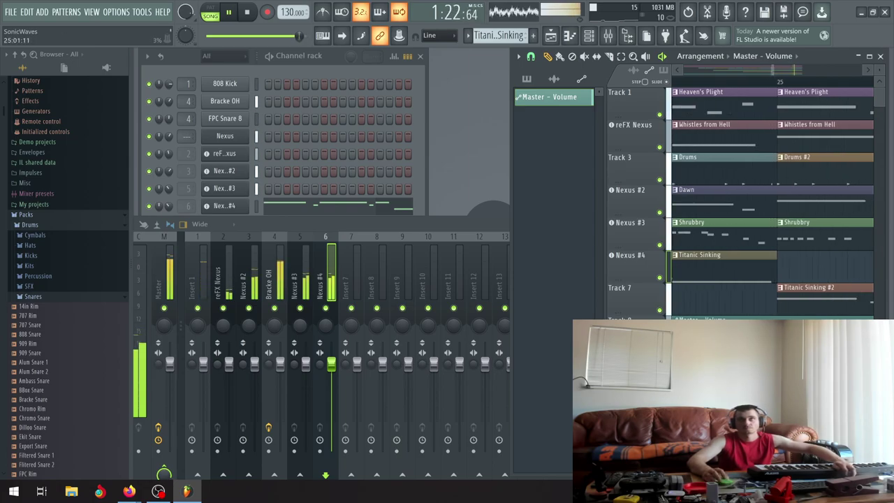
scroll(768, 202, down, 4)
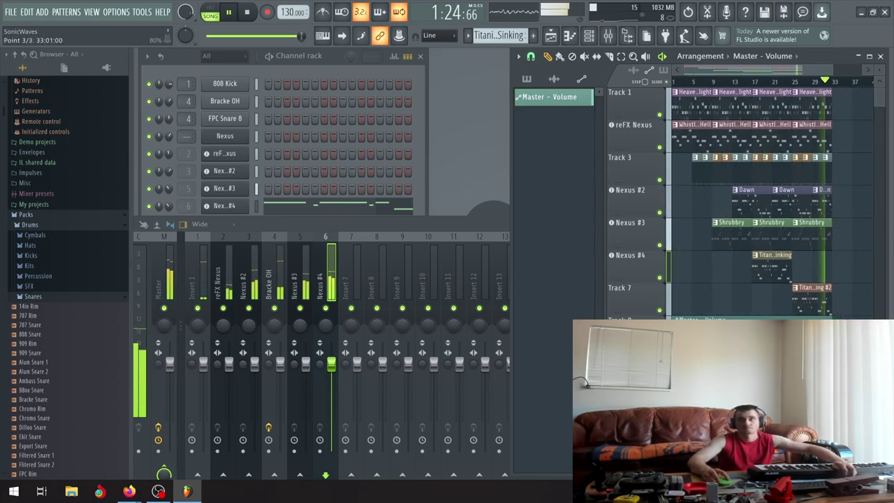
scroll(844, 318, up, 5)
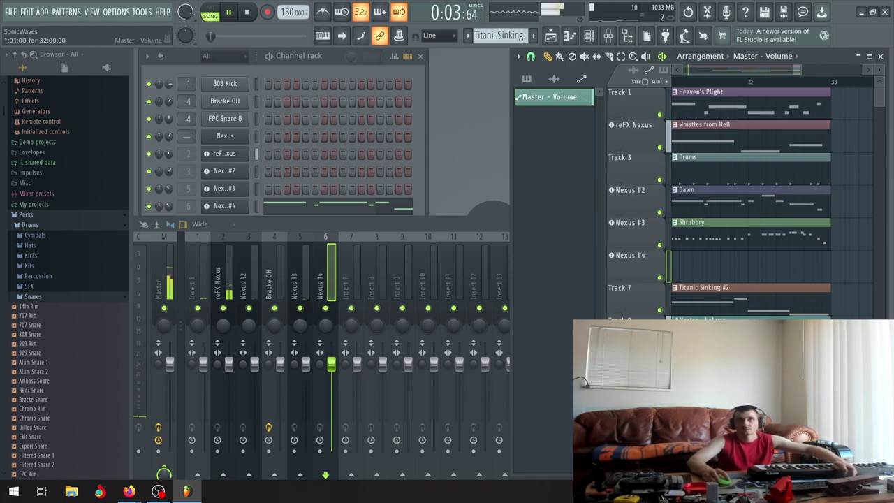
scroll(811, 294, down, 6)
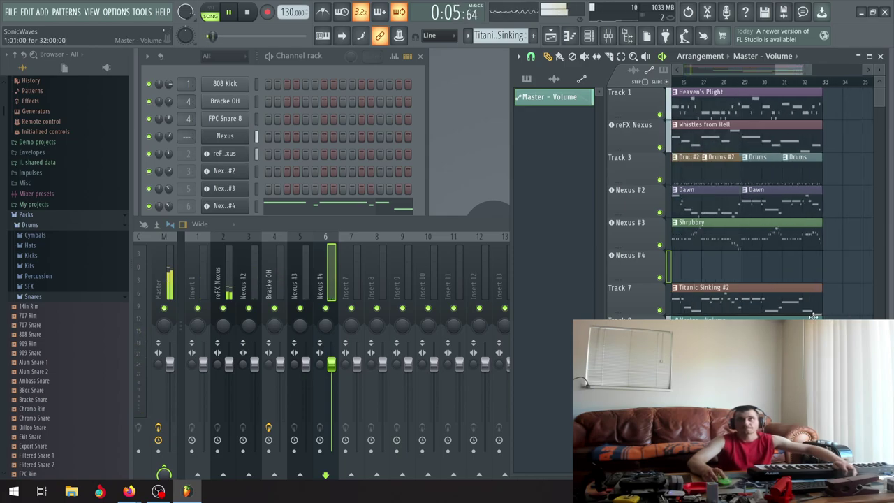
scroll(810, 295, down, 3)
click(552, 79)
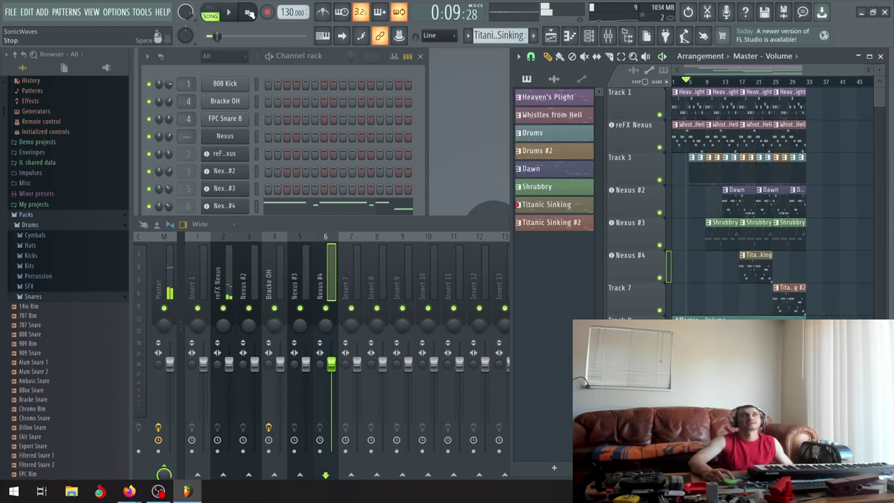
Stop playback and play the song from just before bar 17 to hear the ending fade-out.
click(248, 12)
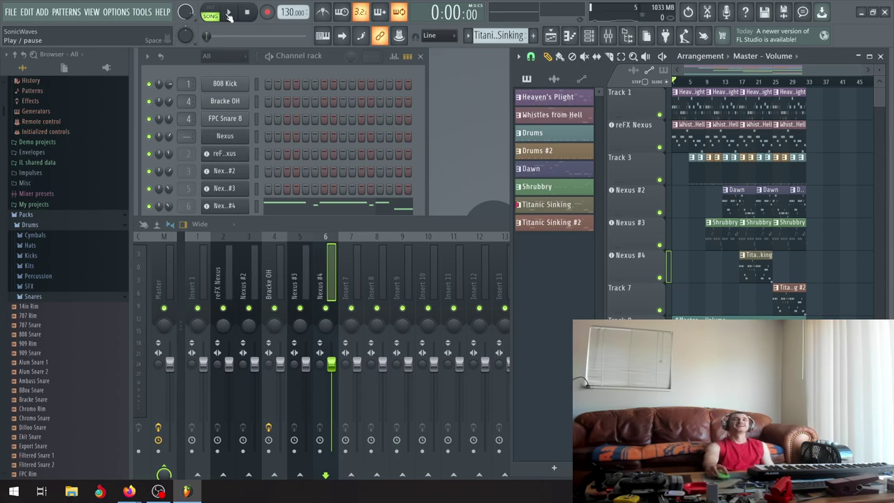
click(740, 81)
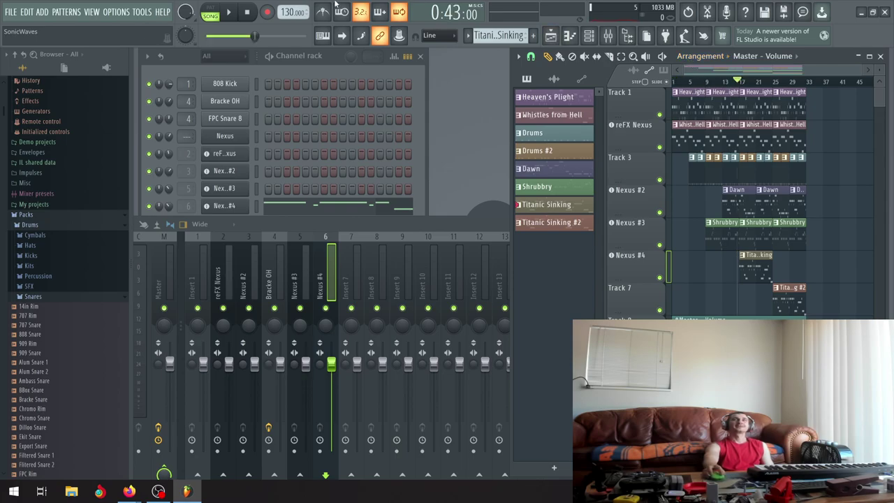
click(229, 12)
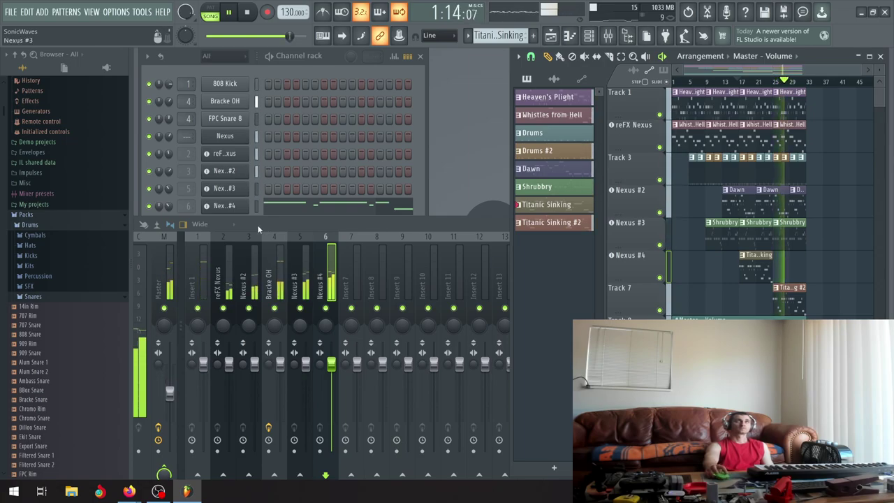
Fine-tune the Nexus #3 channel volume and set the Nexus #4 channel volume to 32%.
click(159, 205)
drag(169, 206, 168, 211)
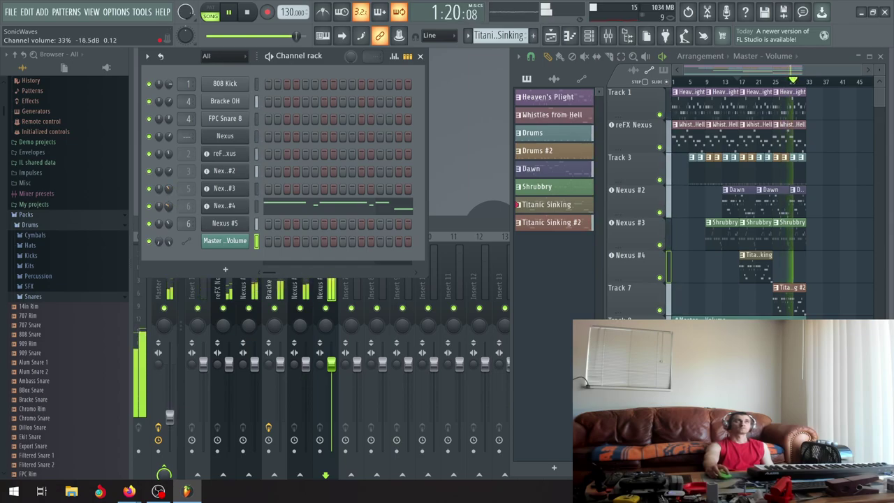
drag(167, 189, 168, 188)
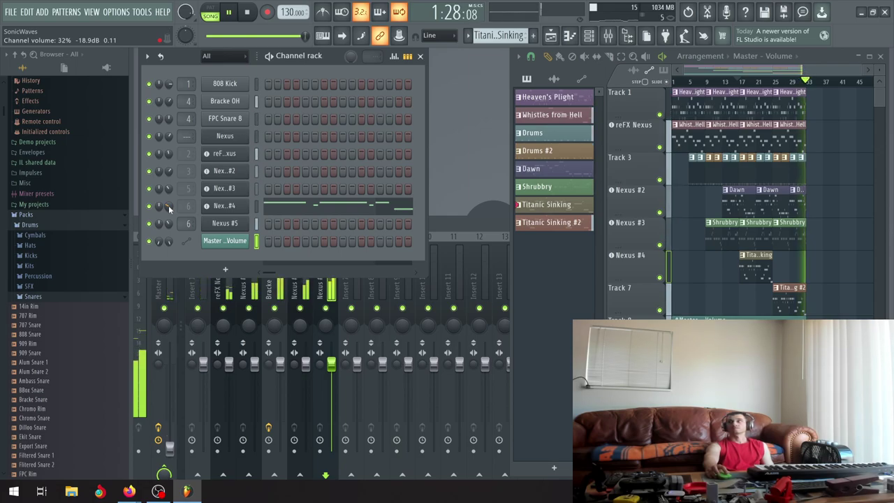
Play the arrangement from the beginning into bar 18 and stop playback at the song start.
click(246, 13)
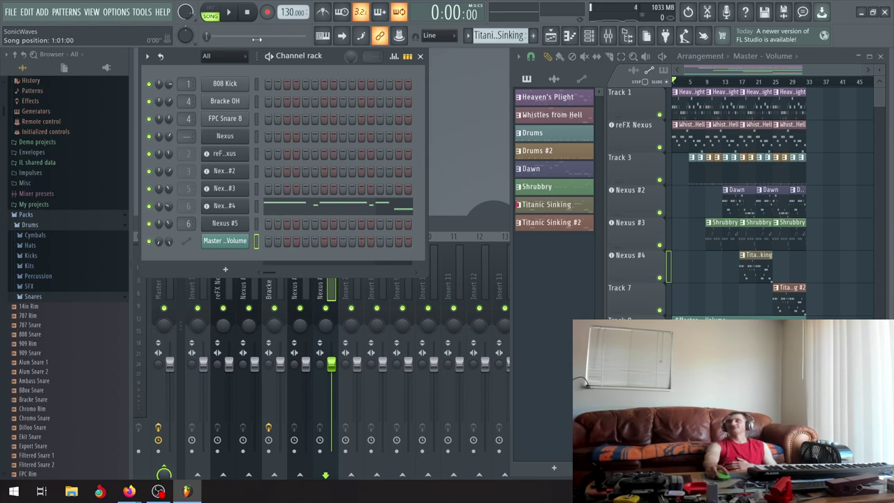
click(231, 14)
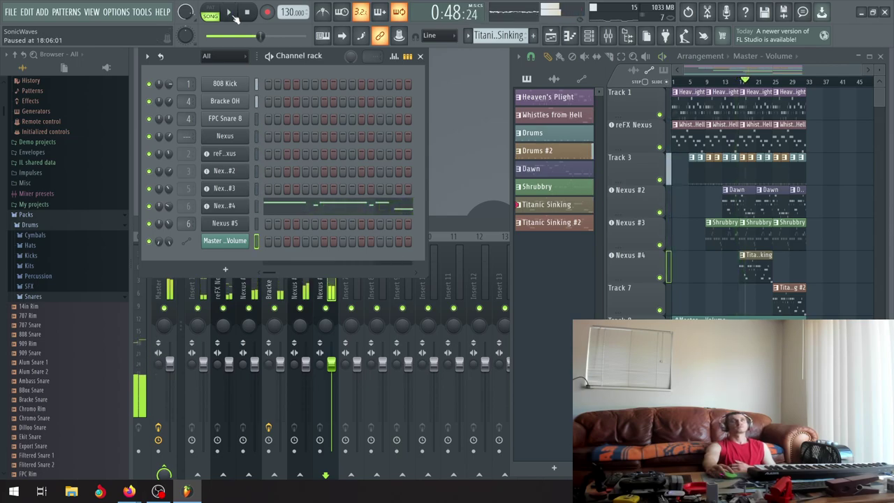
key(space)
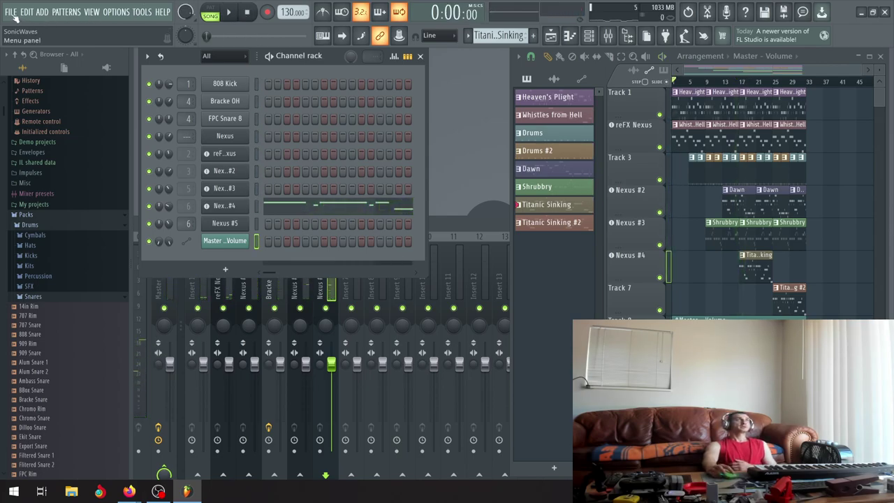
click(11, 13)
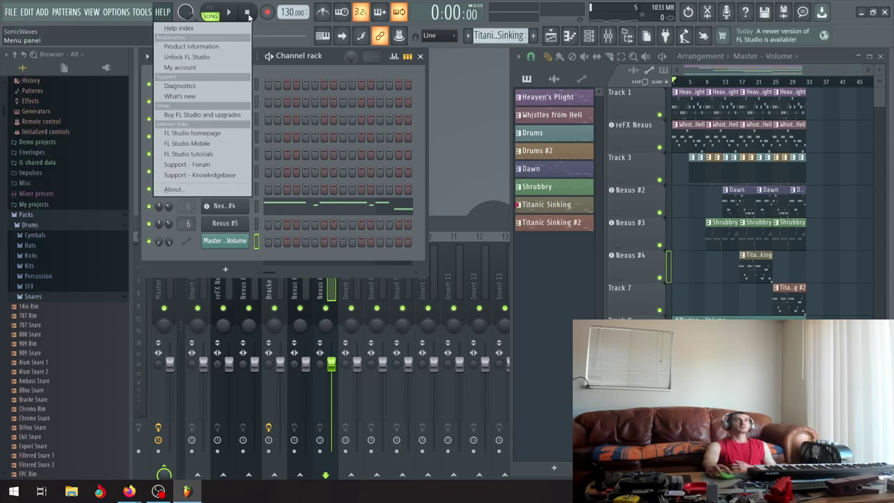
click(248, 16)
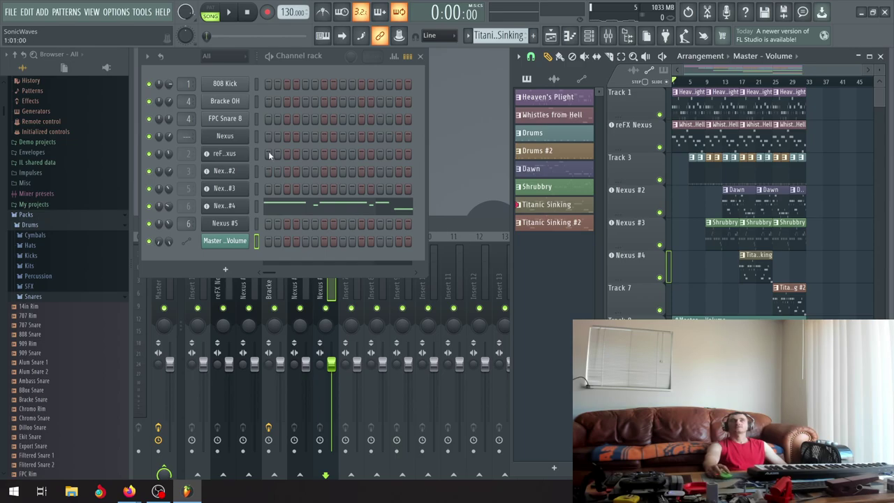
click(179, 54)
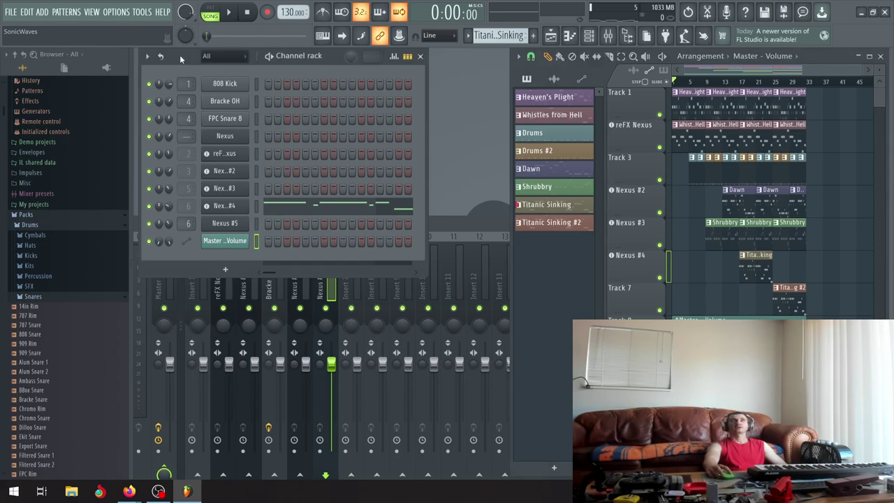
click(474, 220)
click(819, 55)
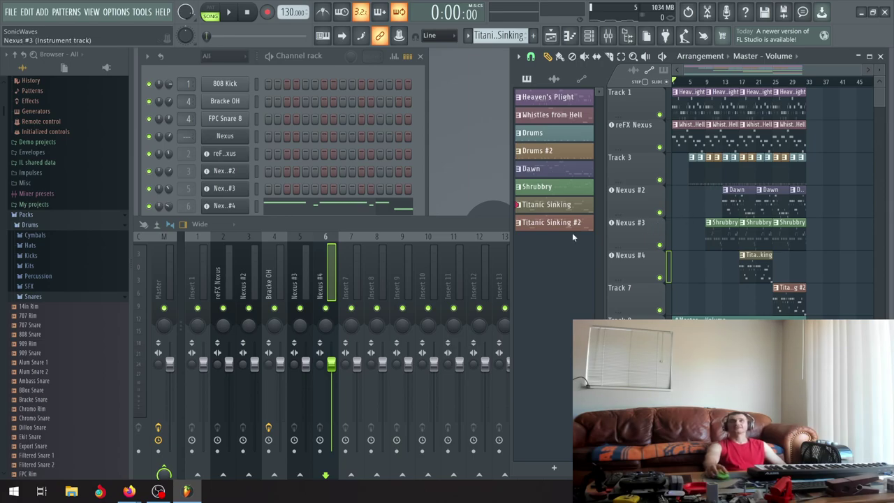
click(460, 222)
click(830, 54)
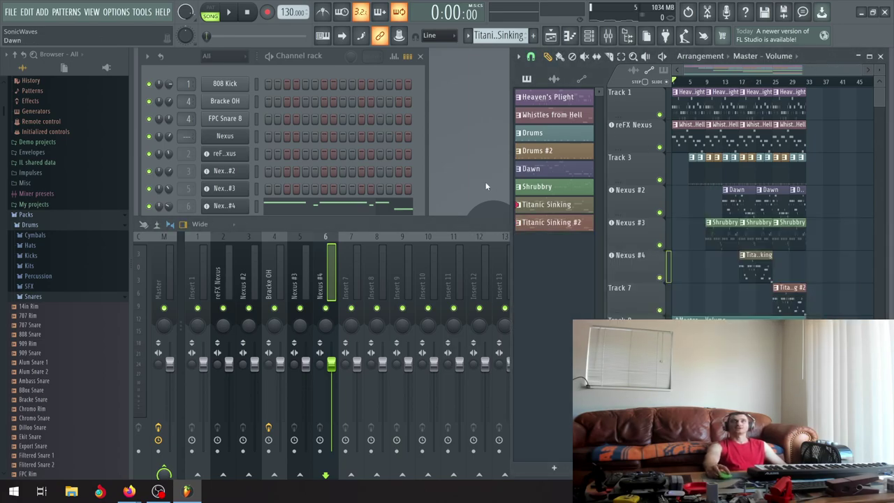
click(333, 60)
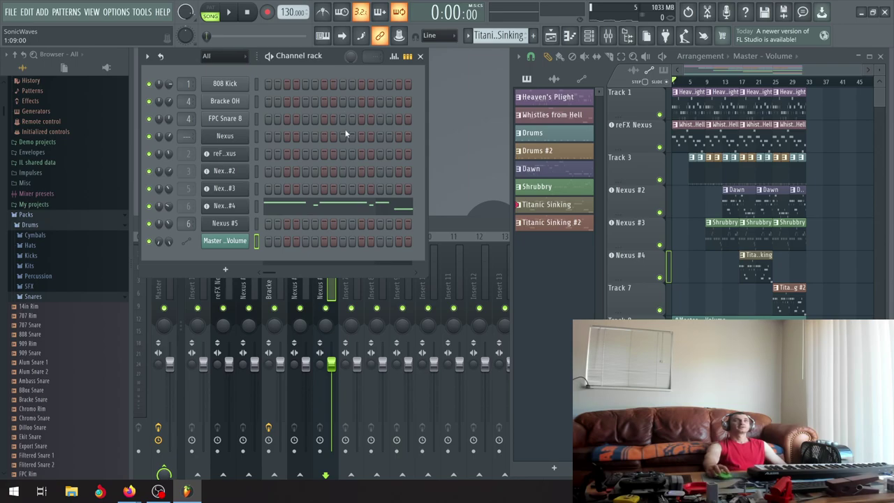
click(458, 224)
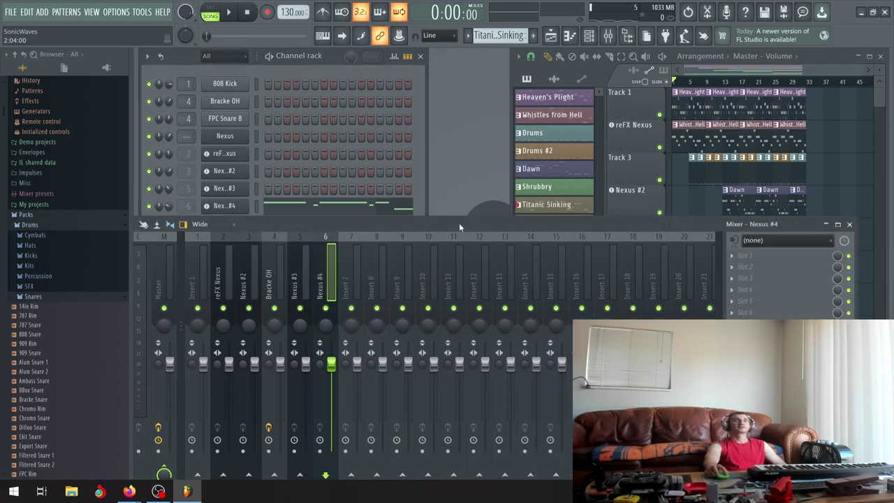
click(806, 60)
click(411, 224)
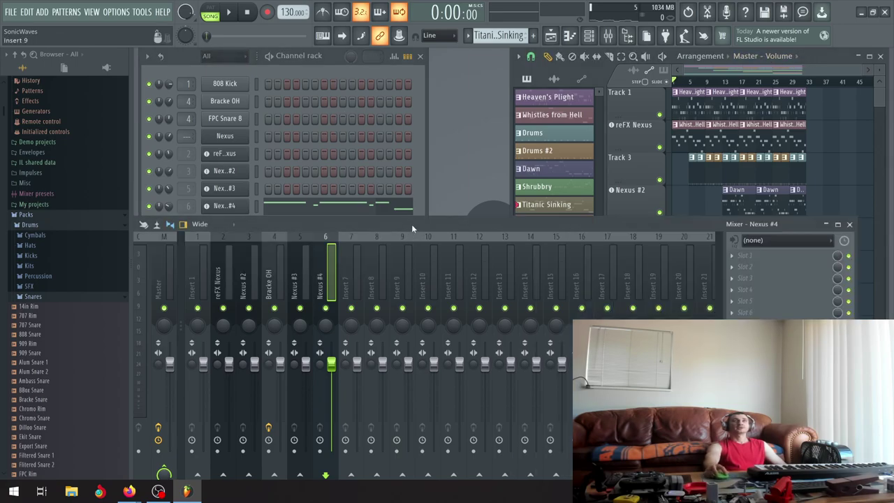
click(822, 57)
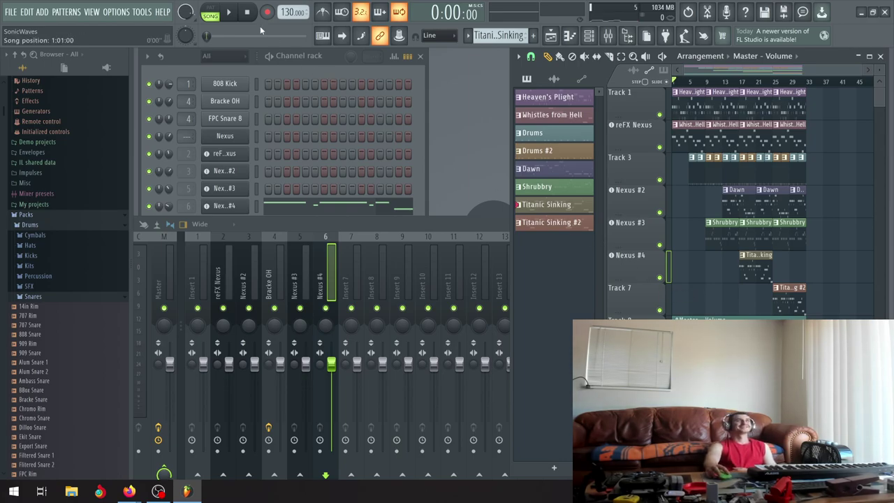
click(11, 12)
click(35, 75)
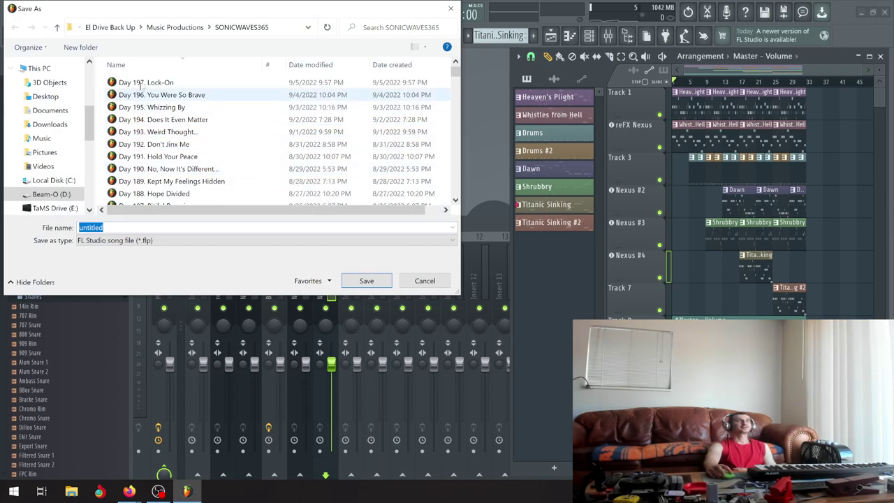
click(434, 280)
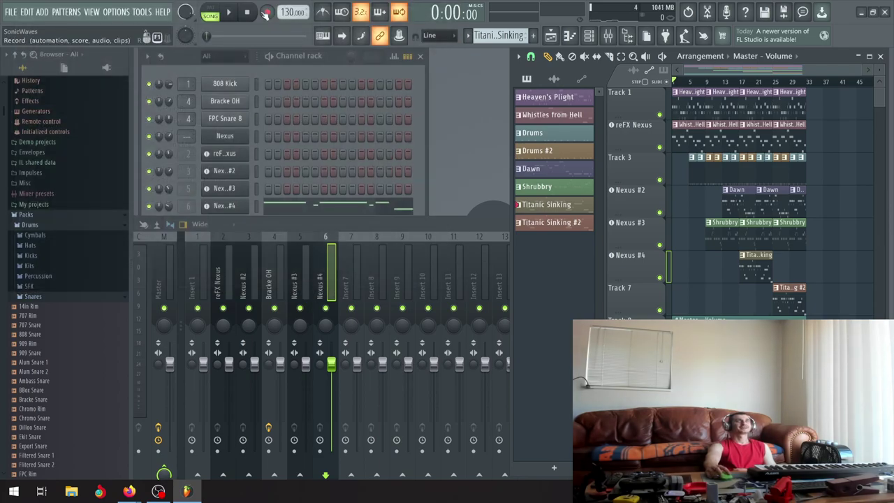
Start saving the project as a new file, basing the name on the Day 197 project and changing it to "Day 198. The".
click(10, 13)
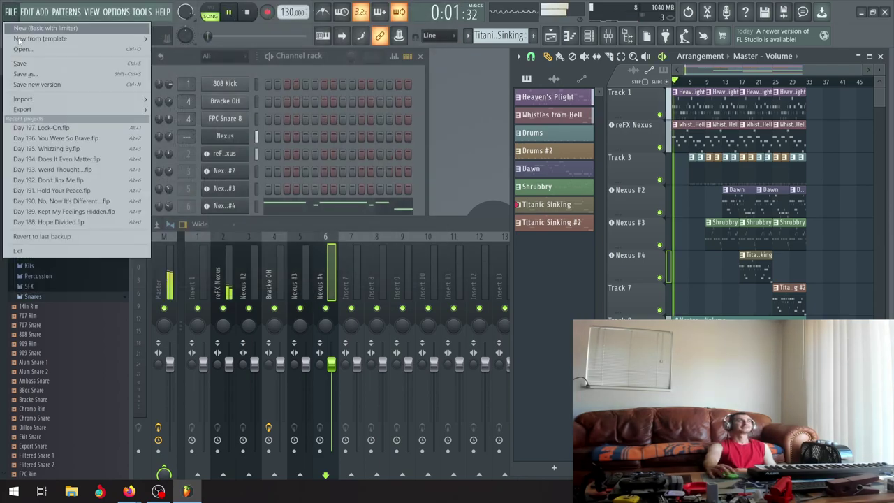
click(35, 75)
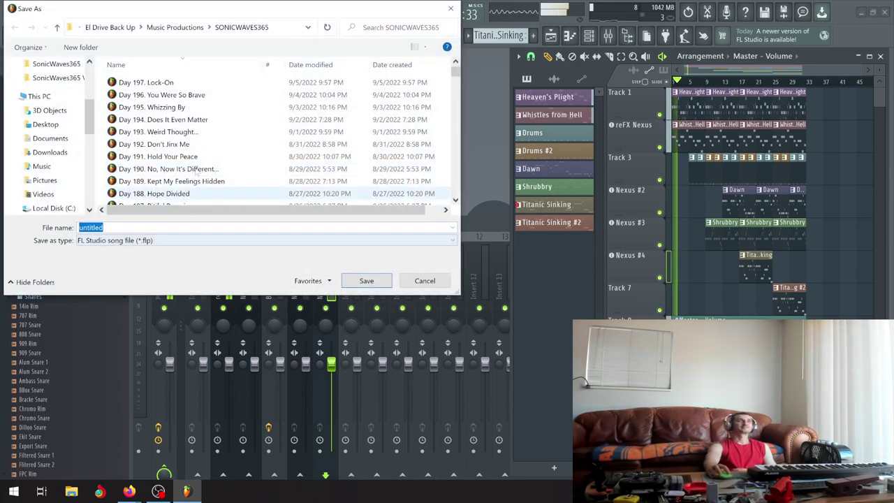
click(170, 83)
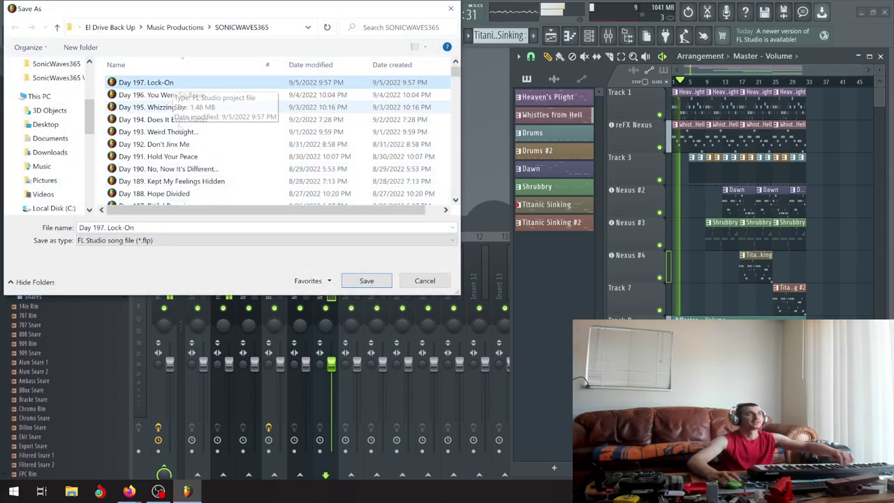
double_click(128, 227)
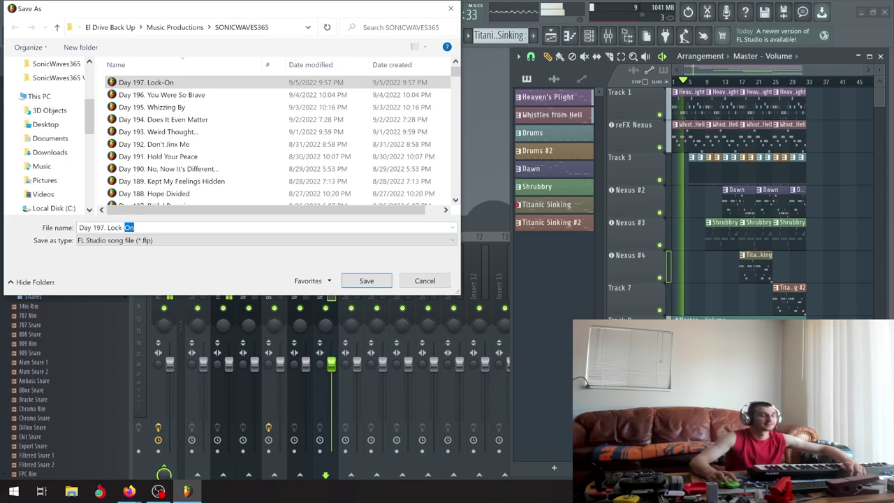
key(BackSpace)
key(BackSpace)
key(BackSpace)
key(BackSpace)
key(BackSpace)
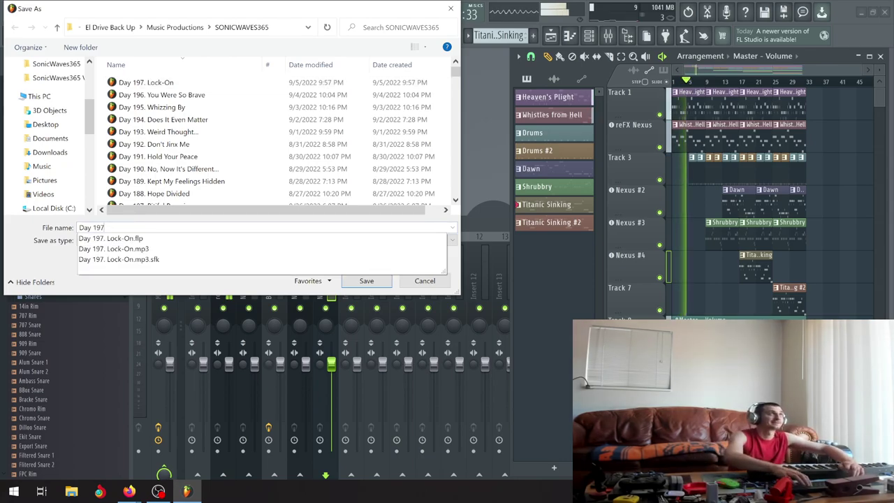
key(BackSpace)
key(BackSpace)
key(BackSpace)
key(BackSpace)
text(8.)
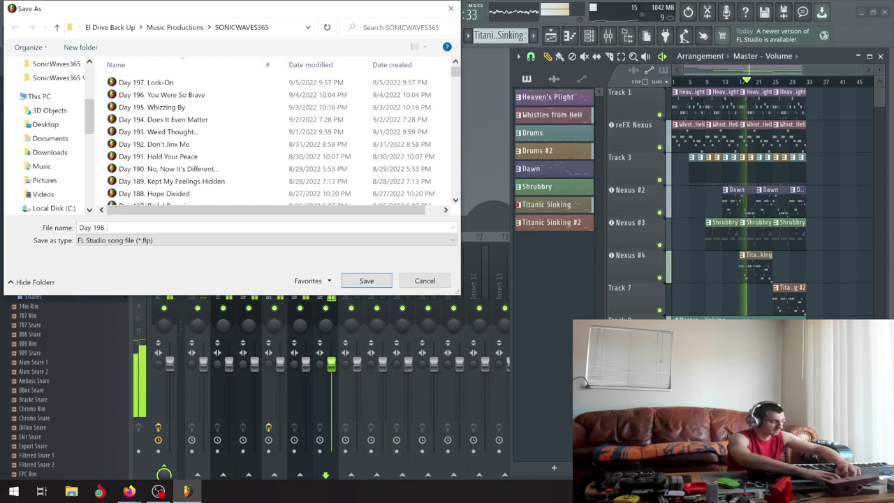
text(he)
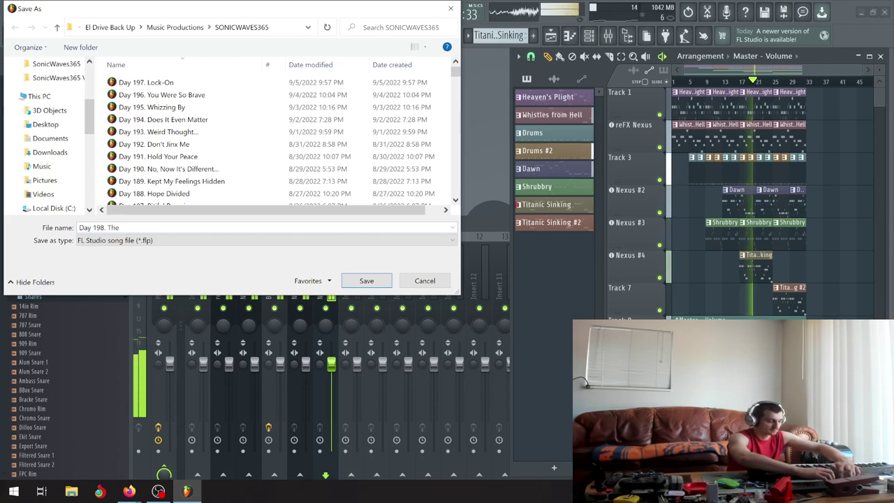
text( Forgotte)
key(BackSpace)
key(BackSpace)
key(BackSpace)
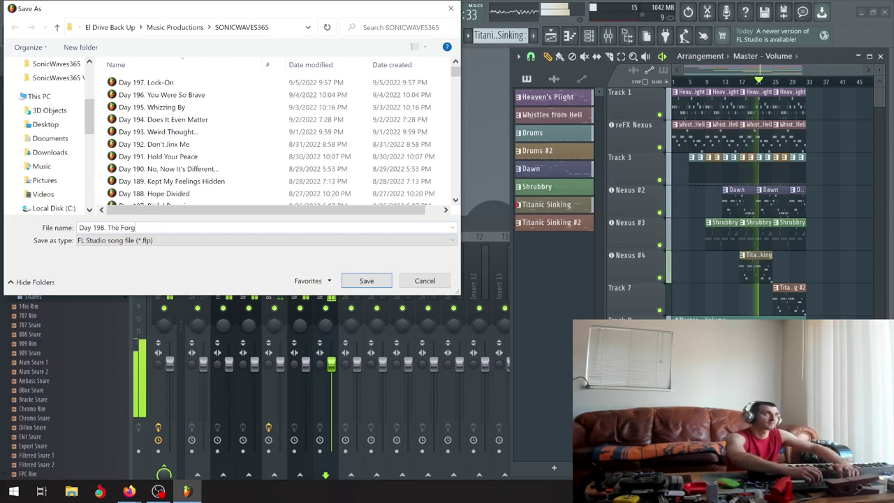
key(BackSpace)
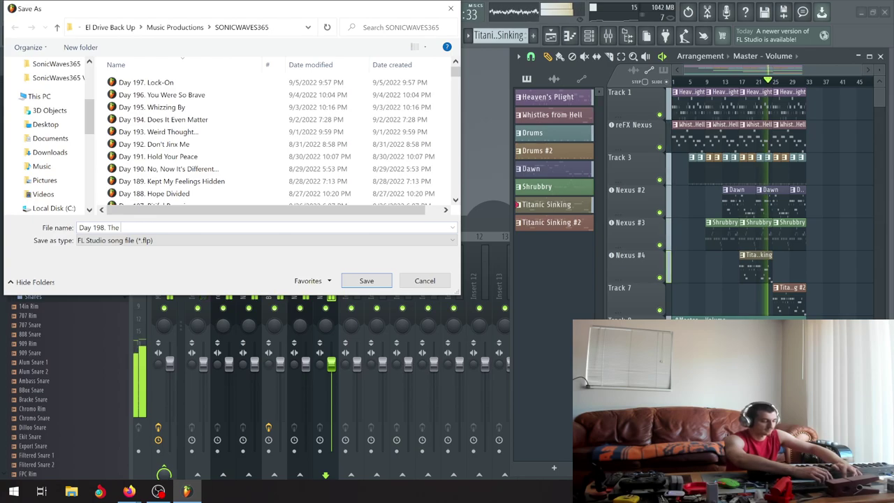
text(Lo)
text(st Eipc)
key(BackSpace)
key(BackSpace)
text(pic)
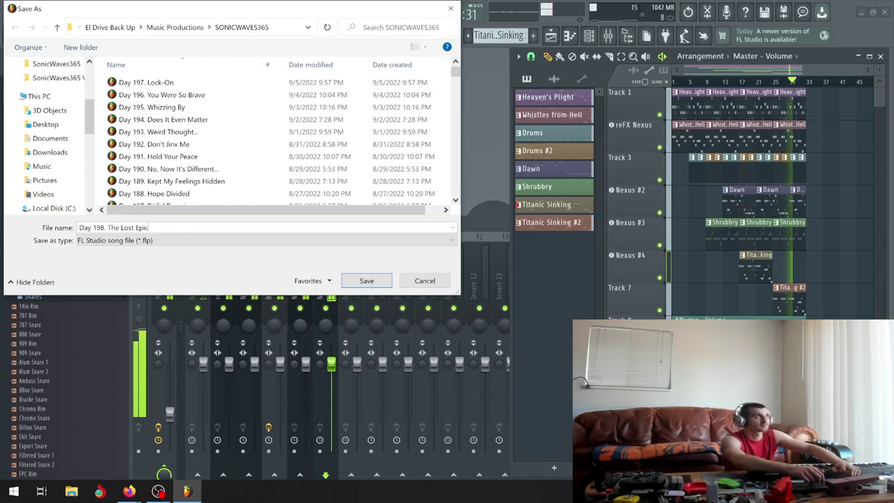
key(BackSpace)
key(BackSpace)
key(BackSpace)
key(BackSpace)
key(BackSpace)
key(BackSpace)
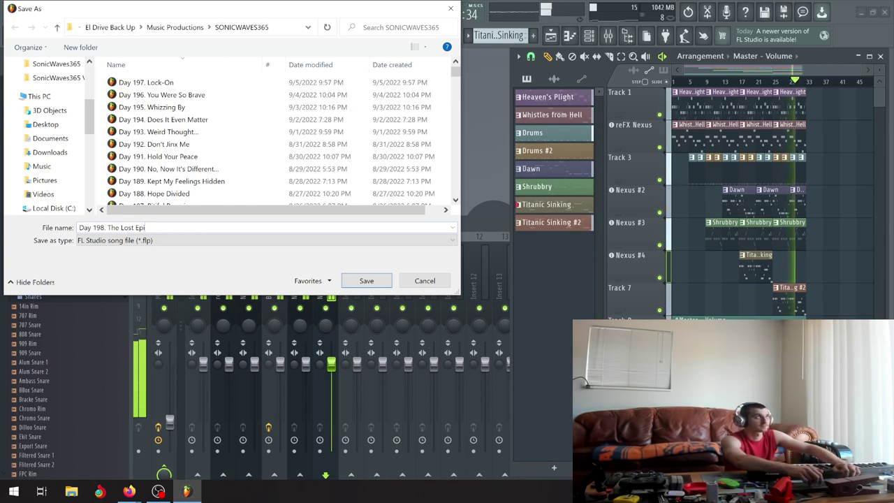
key(BackSpace)
key(BackSpace)
key(BackSpace)
Complete the file name as "Day 198. The King's Sword" and save the project as an FL Studio song file.
text(King)
text(s Sword)
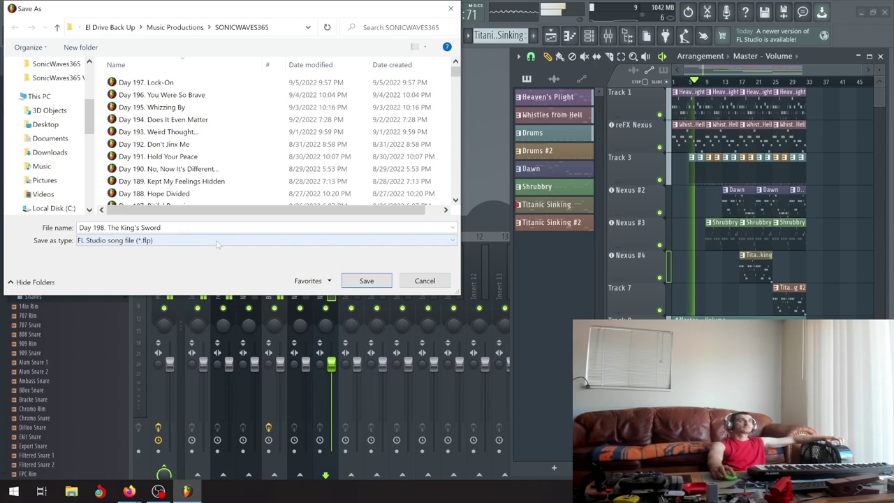
click(366, 280)
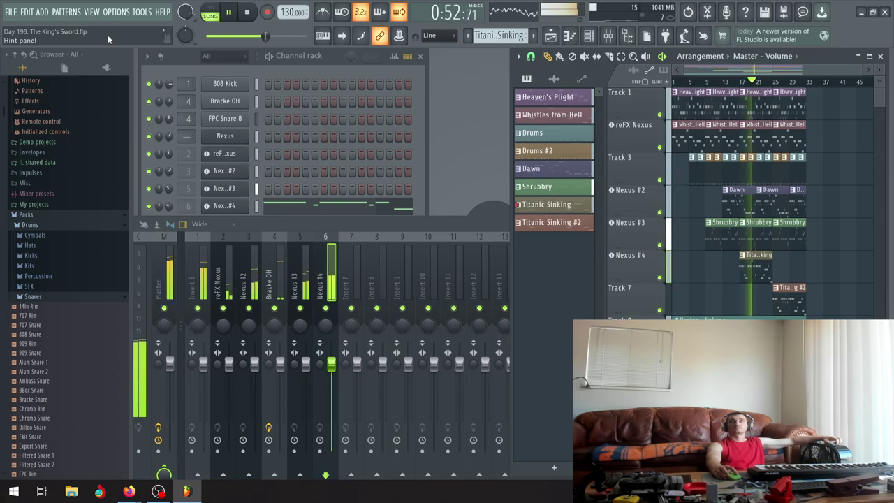
Slightly lower the Bracke OH channel volume.
click(159, 101)
drag(168, 100, 168, 106)
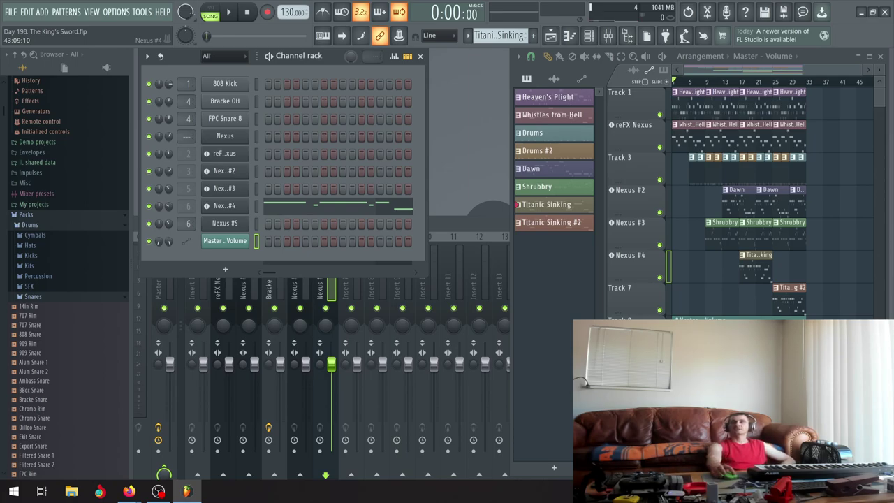
click(543, 286)
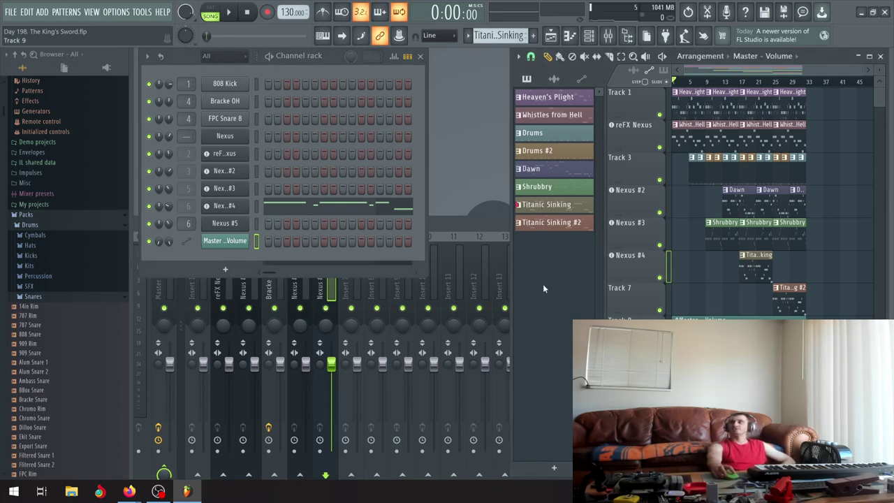
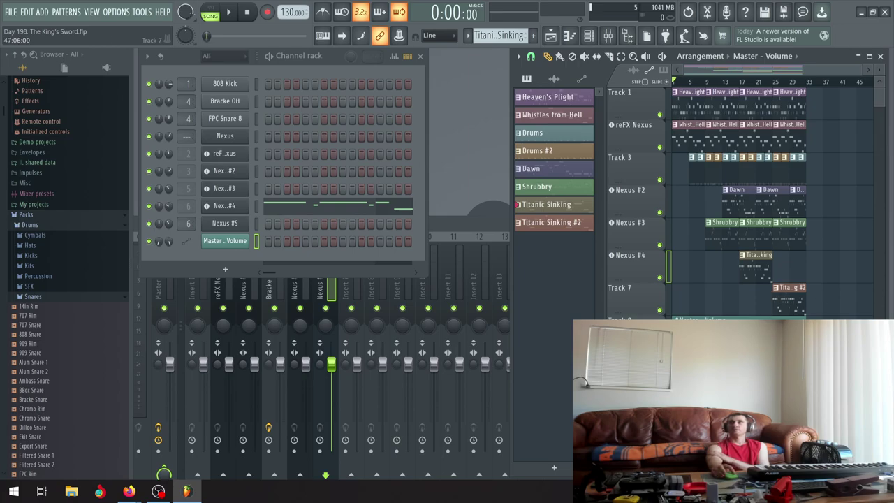
Examine the time signature and timebase in the project's general settings, and close the settings.
click(111, 12)
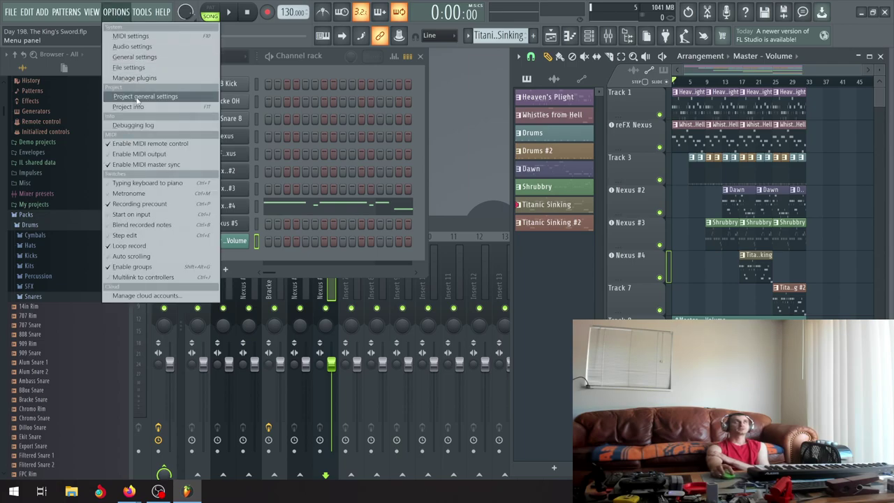
click(137, 98)
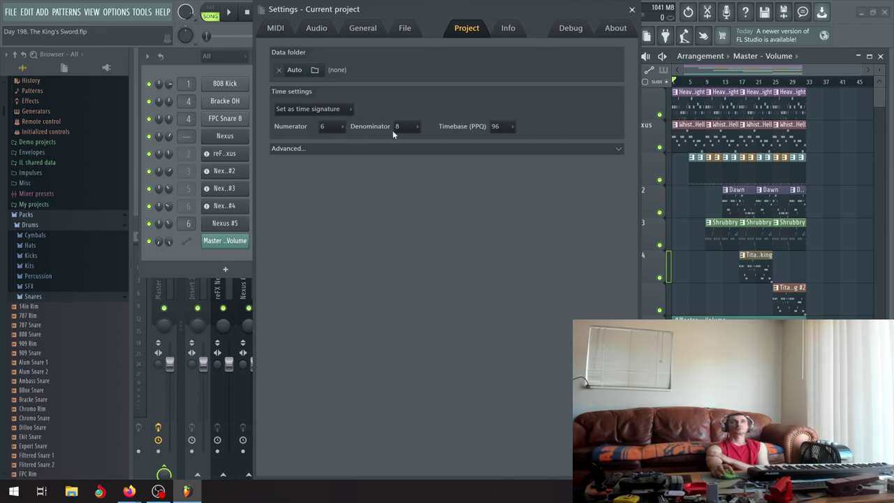
click(632, 11)
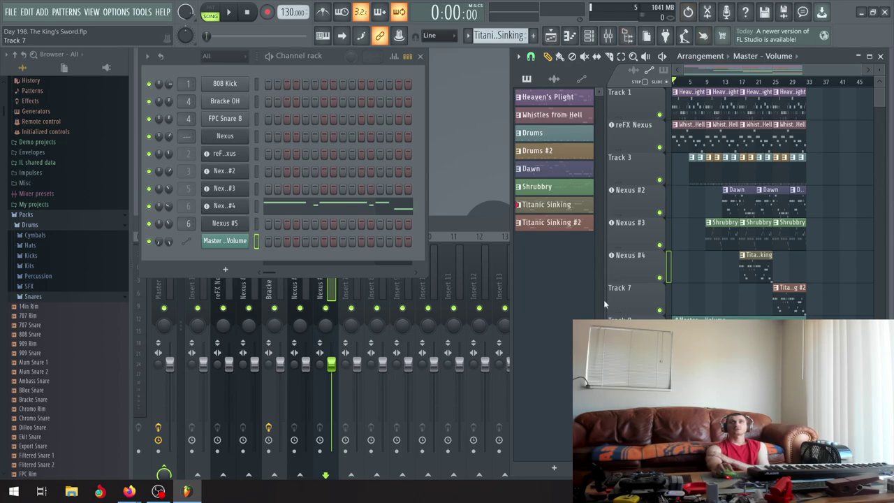